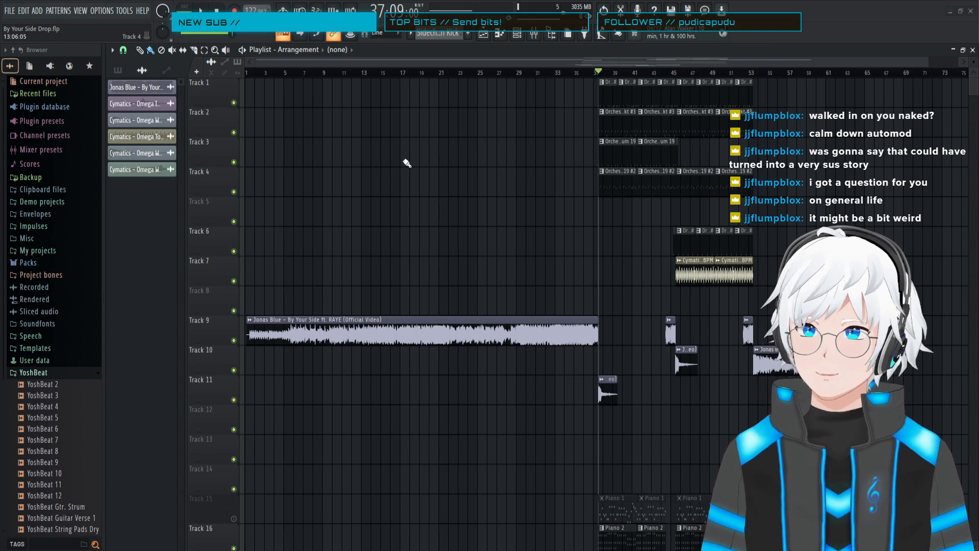
- Place the playhead at 37:05, just before the drop's clips, and listen to the drop twice from there
left_click_drag(601, 72, 602, 72)
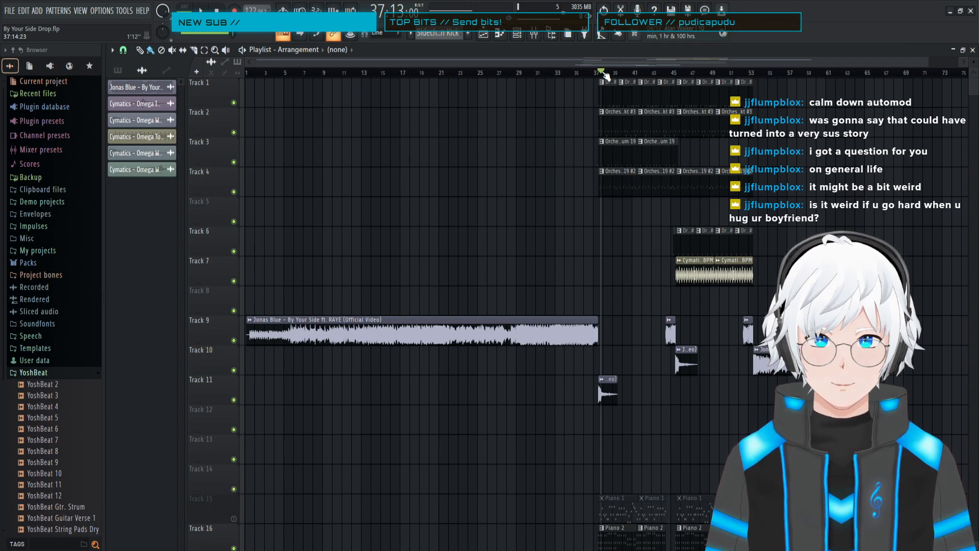
mouse_move(604, 74)
left_mouse_down()
mouse_move(582, 75)
mouse_move(602, 75)
left_mouse_up()
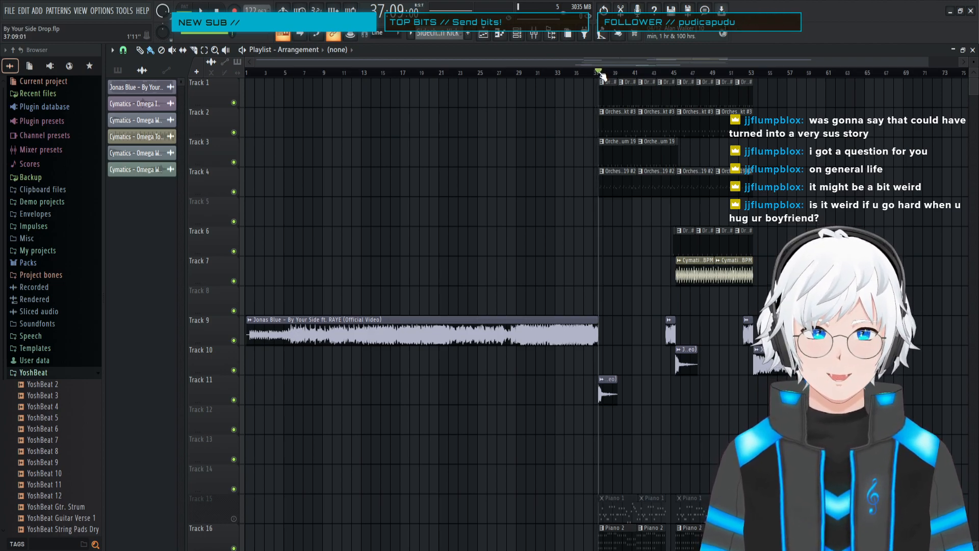
left_click_drag(601, 73, 614, 75)
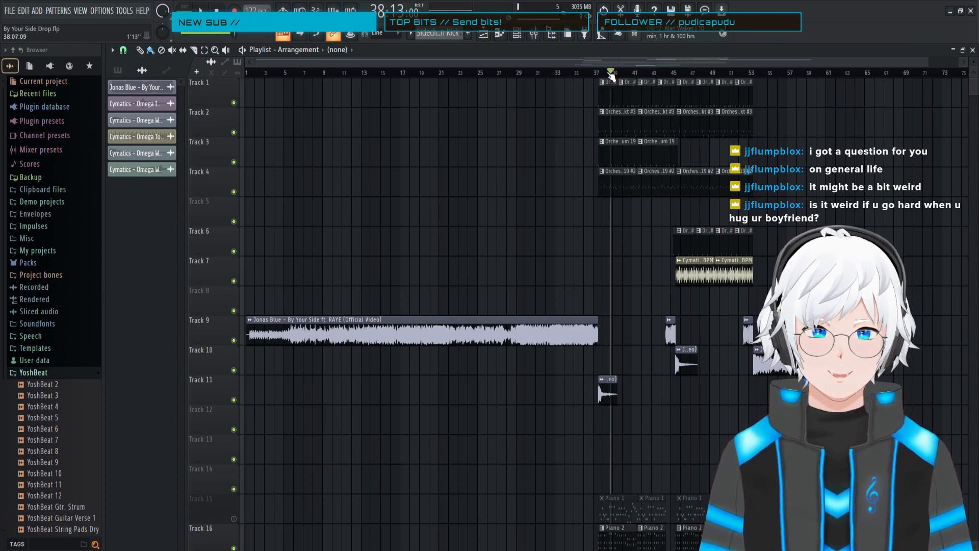
left_click_drag(611, 75, 602, 77)
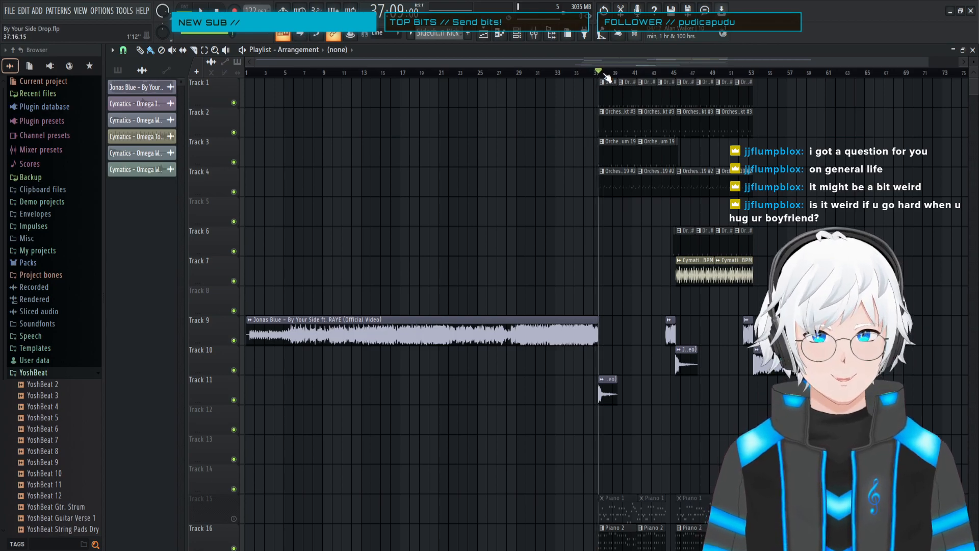
scroll(636, 227, "down", 4)
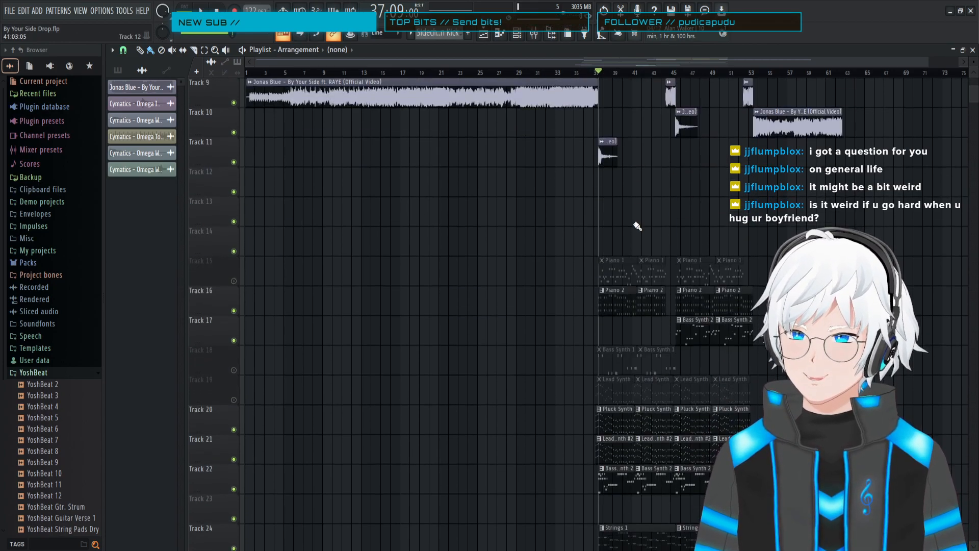
scroll(637, 226, "down", 5)
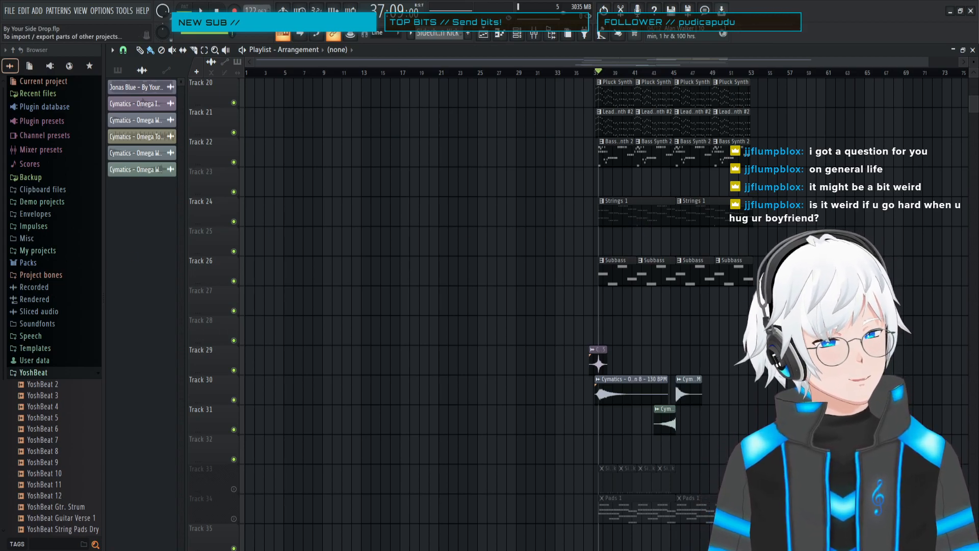
left_click(597, 72)
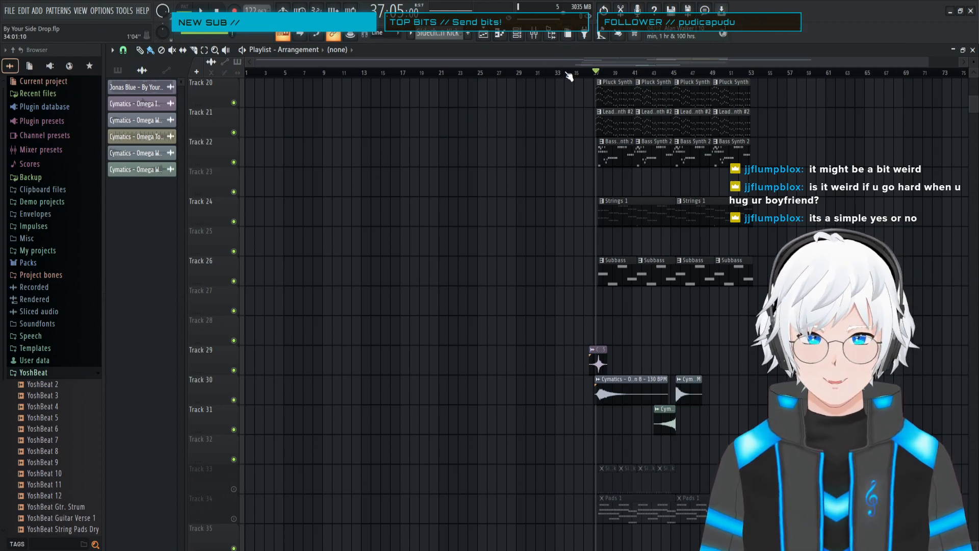
key("space")
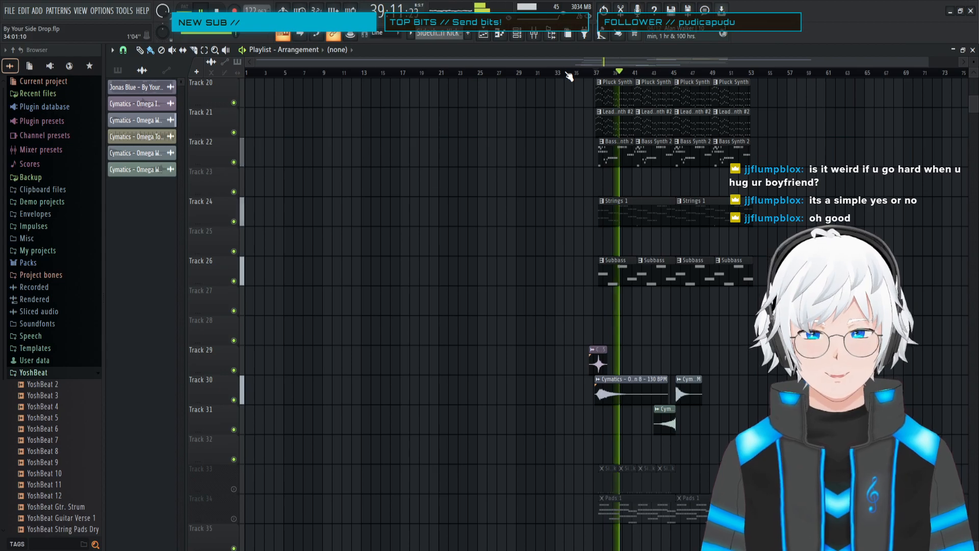
key("space")
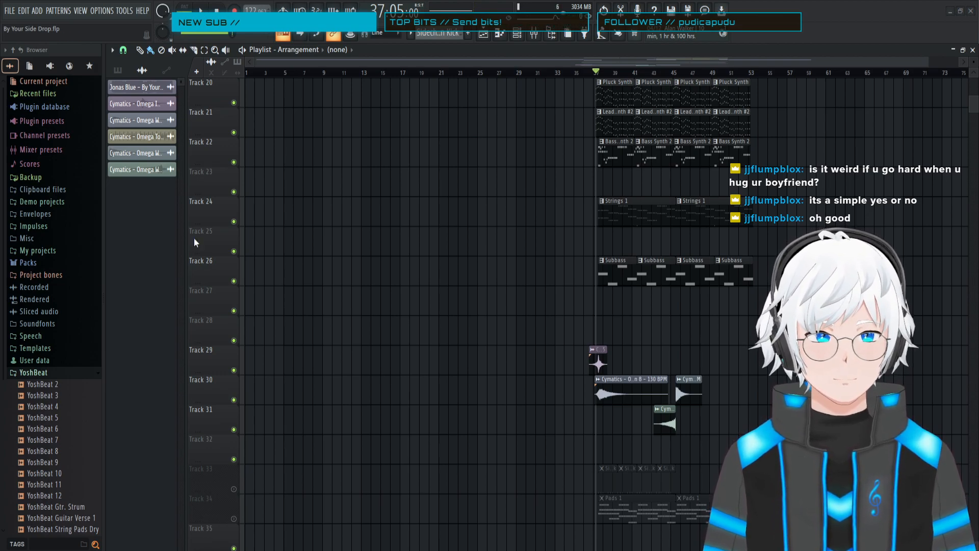
key("space")
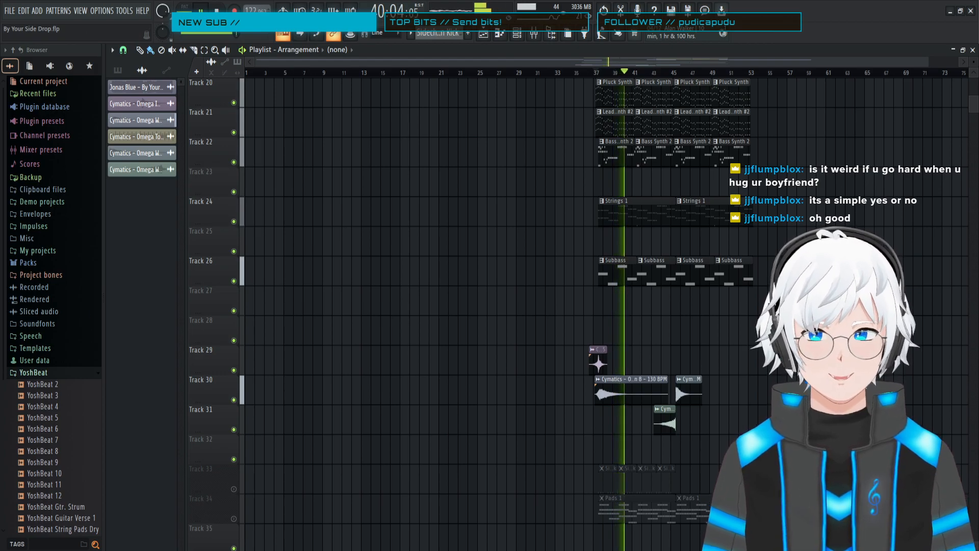
key("space")
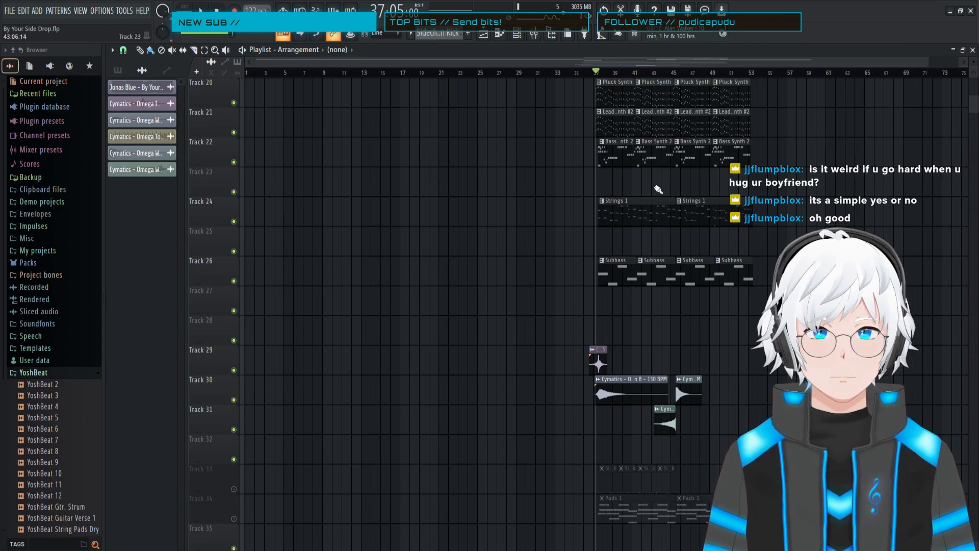
scroll(645, 159, "up", 3)
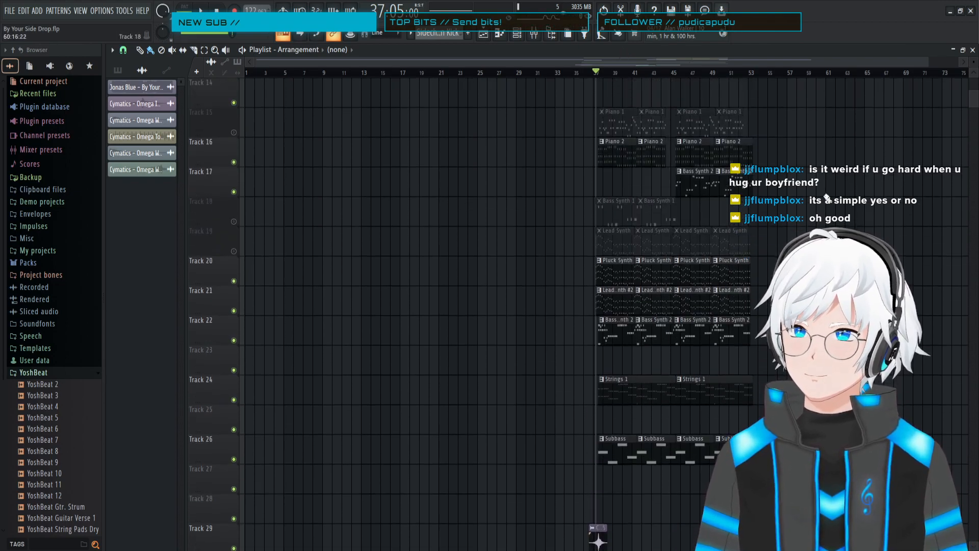
left_click(534, 33)
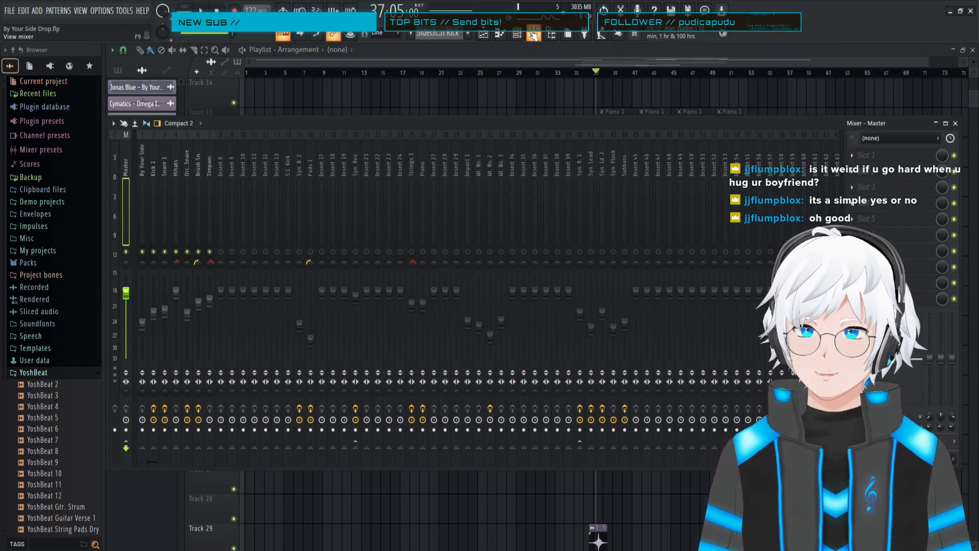
left_click_drag(258, 124, 418, 130)
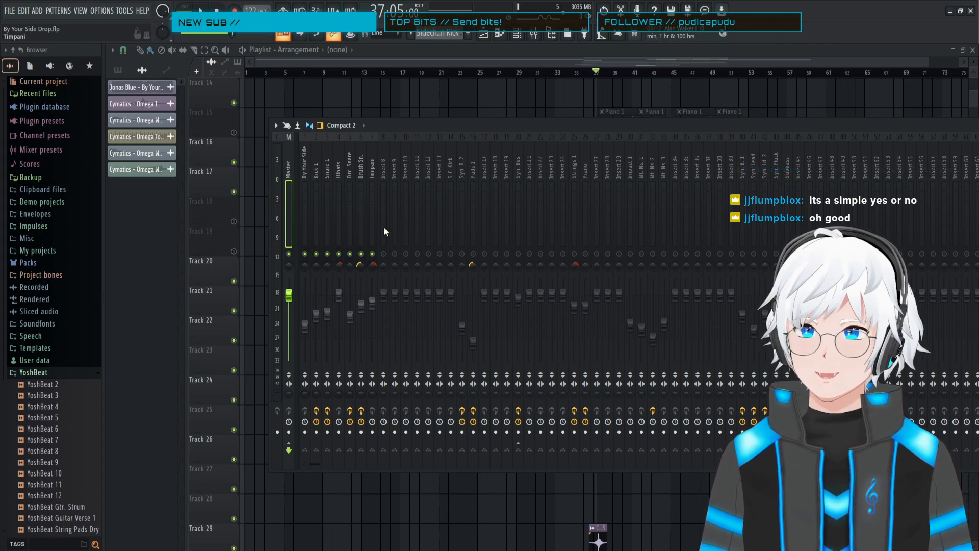
left_click(534, 34)
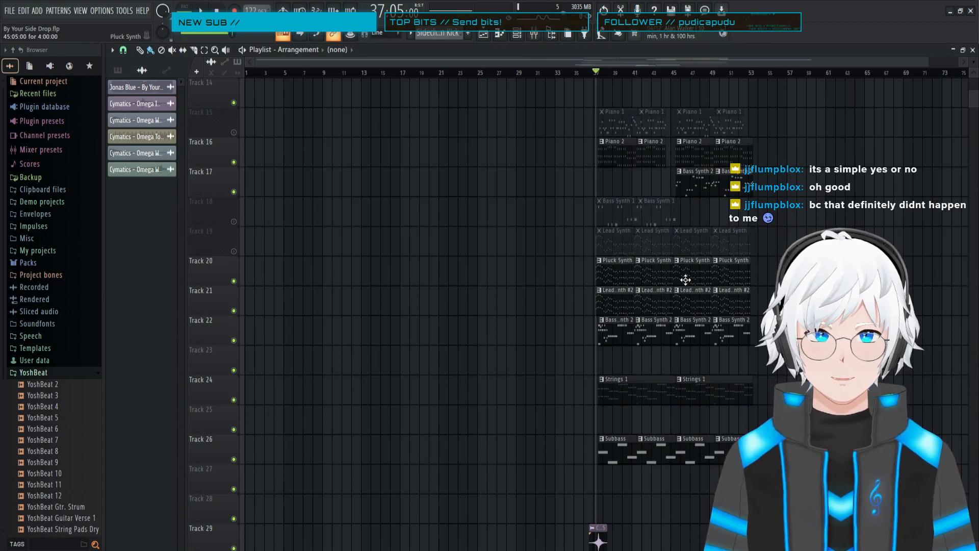
scroll(681, 279, "down", 5)
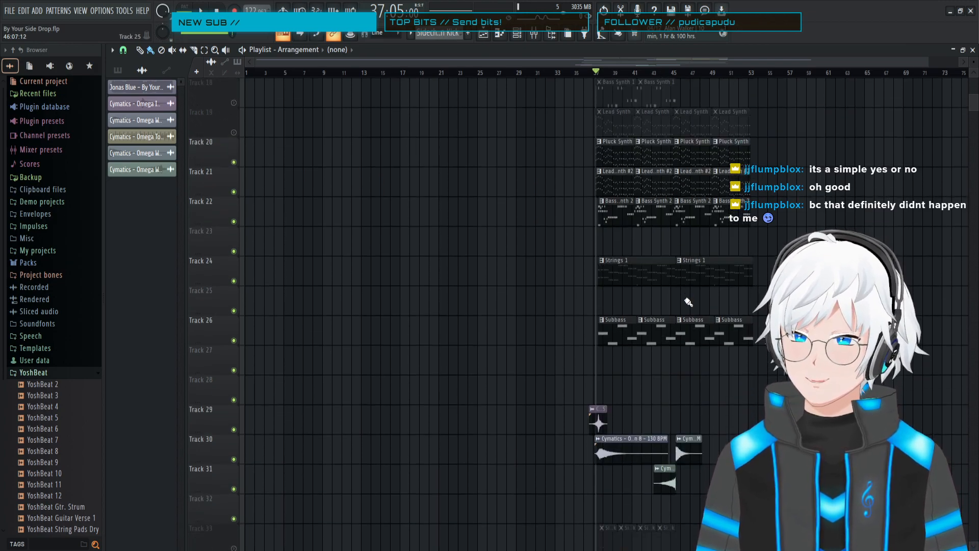
scroll(658, 367, "down", 2)
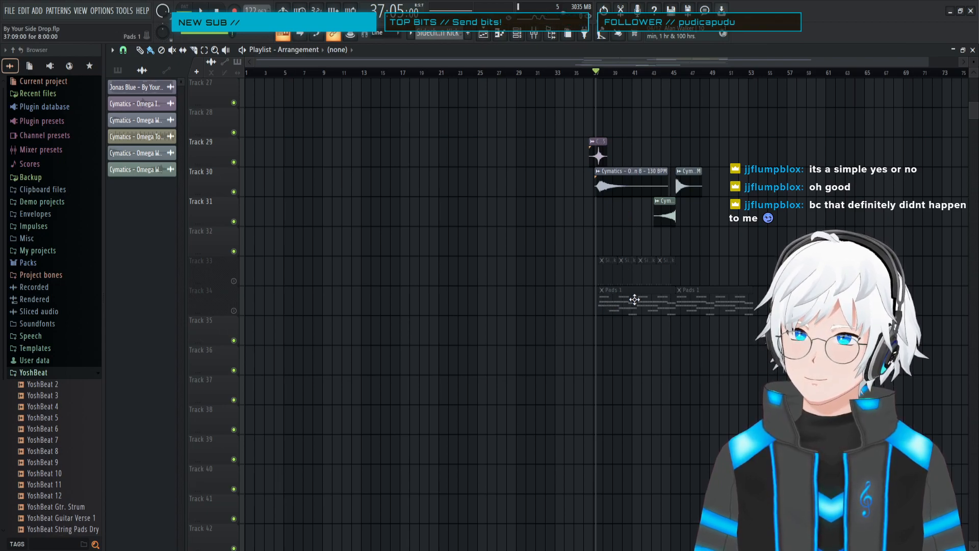
scroll(647, 308, "up", 5)
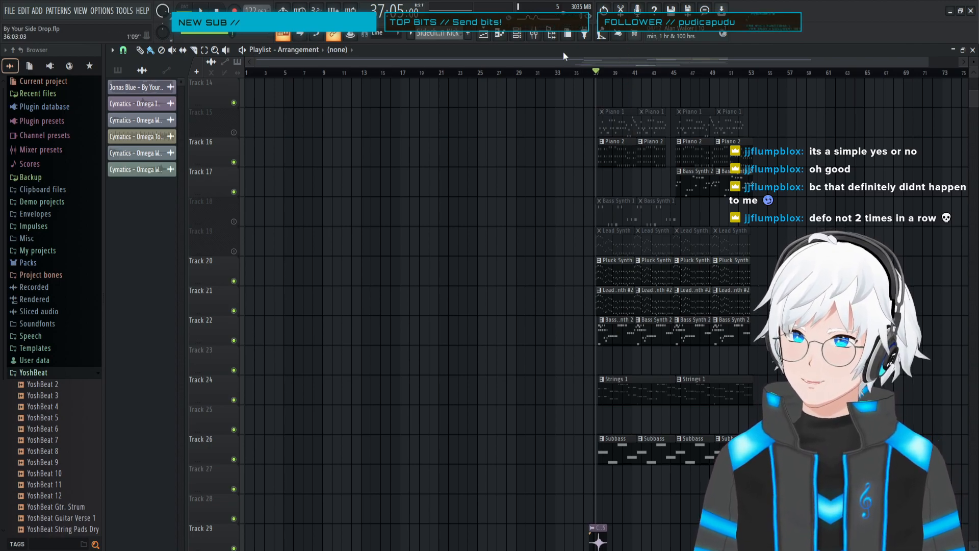
- Play the drop with the mixer open and mute By Your Side, Snare 1, Hihats, Orc. Snare, Brush Sn. and Timpani, keeping Kick 1 enabled
left_click(534, 33)
key("space")
key("space")
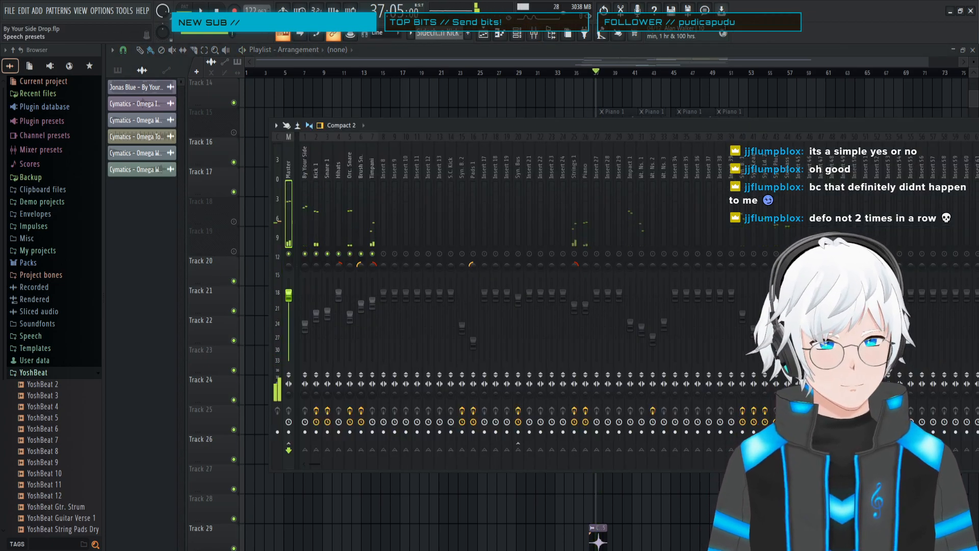
key("space")
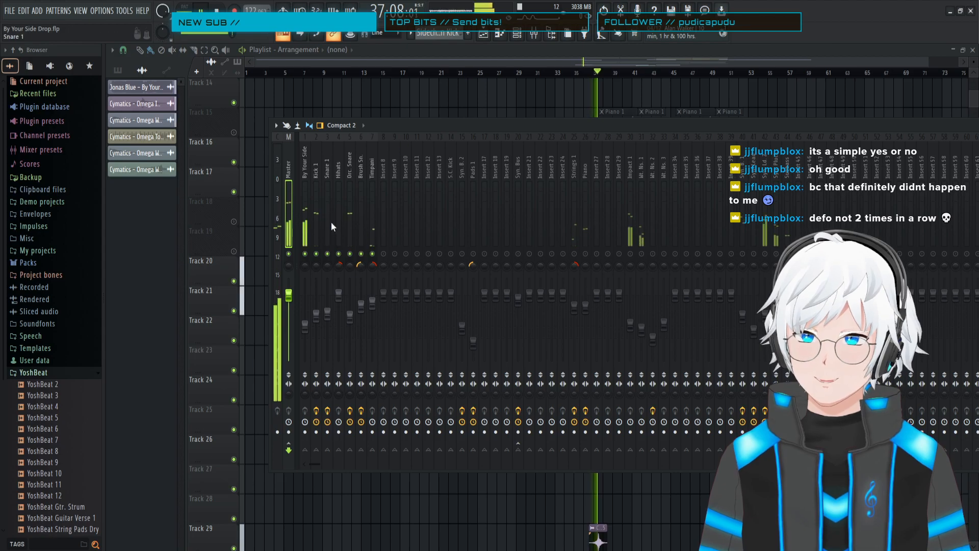
left_click(316, 253)
left_click(328, 254)
left_click(338, 253)
left_click(350, 253)
left_click(361, 253)
left_click(372, 254)
left_click(316, 253)
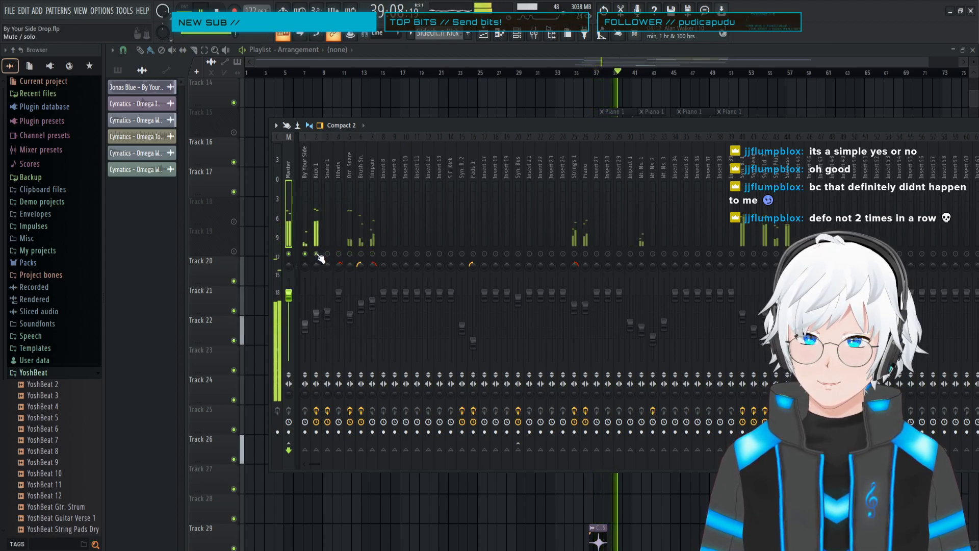
left_click(305, 254)
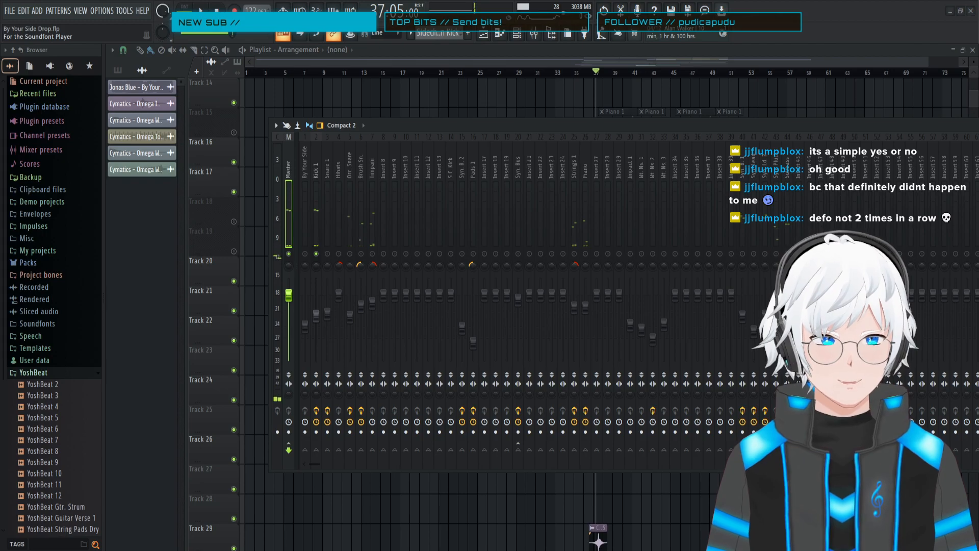
- Enable the Syn. B. 1 mixer track and listen to it together with Kick 1
left_click_drag(521, 130, 463, 124)
key("space")
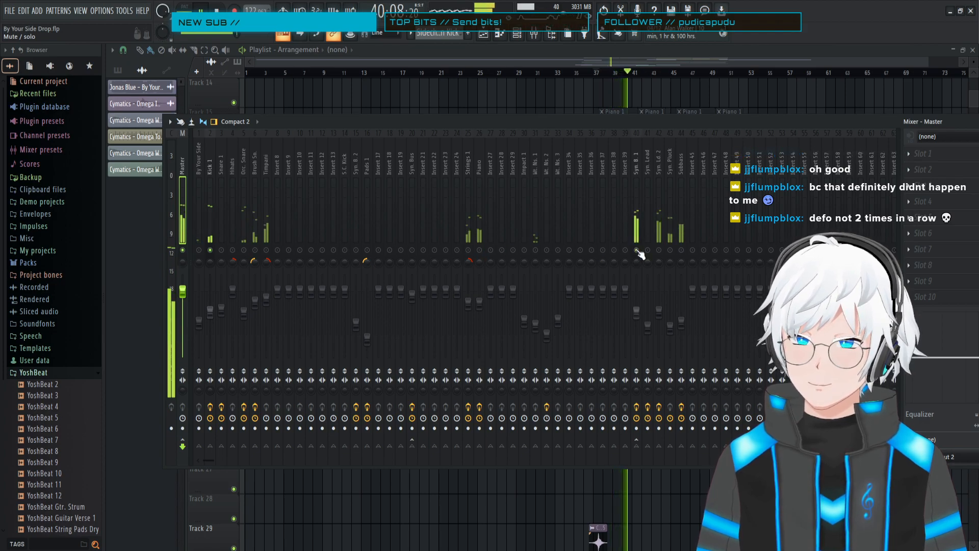
key("space")
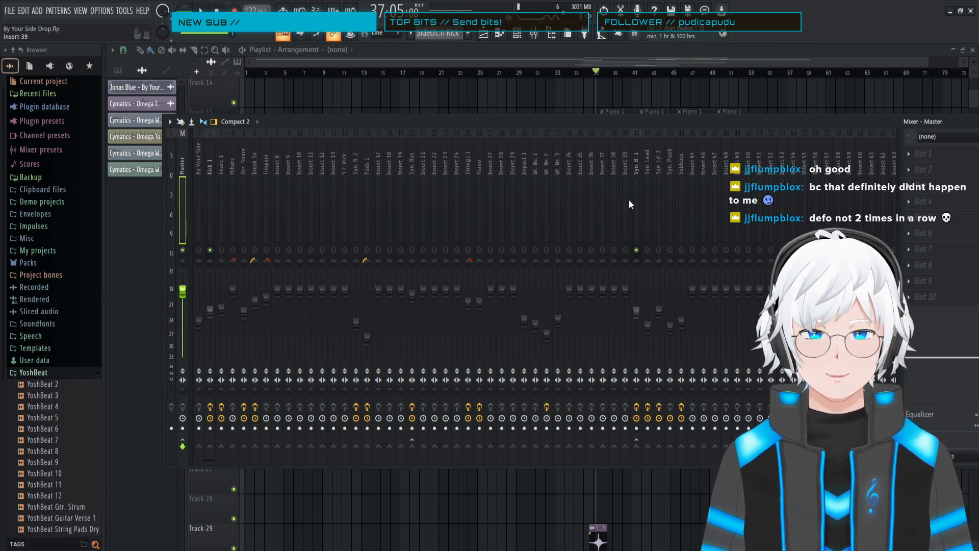
- Open the Fruity parametric EQ 2 on Syn. B. 1 and examine its spectrum while the drop plays
left_click(634, 162)
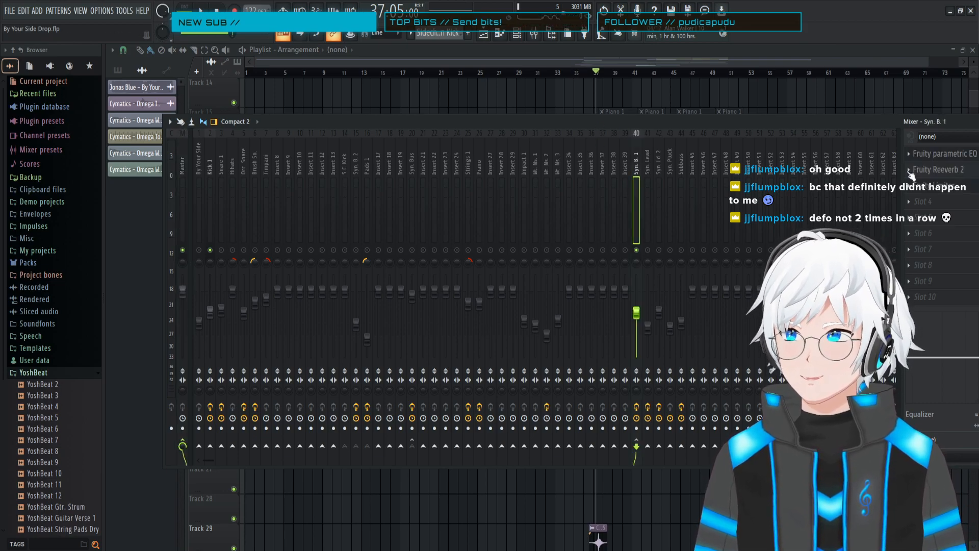
left_click_drag(734, 122, 690, 124)
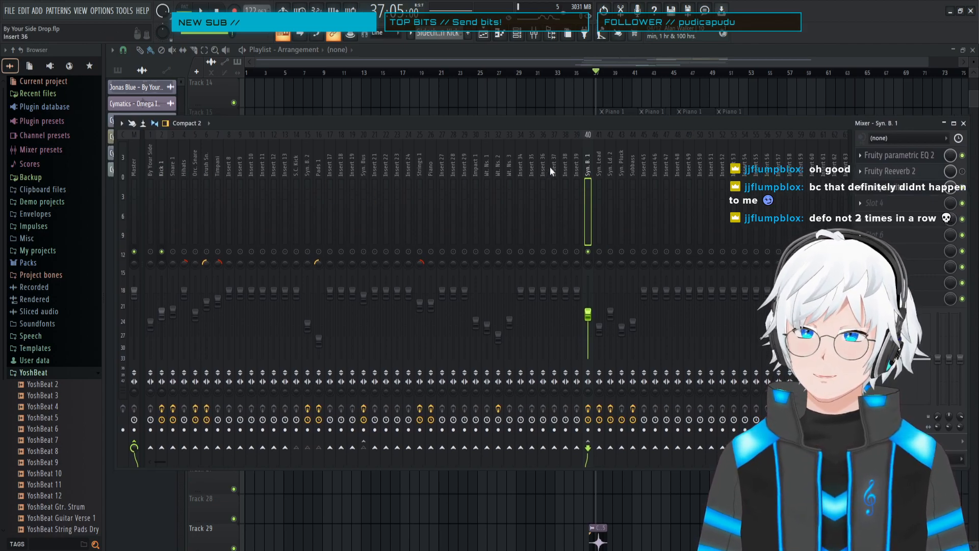
left_click(907, 156)
key("space")
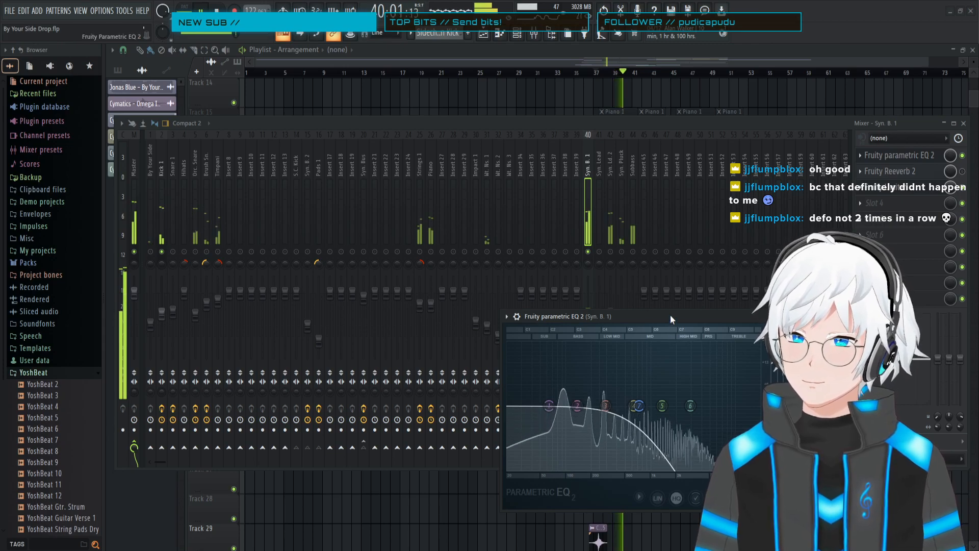
left_click_drag(669, 314, 653, 290)
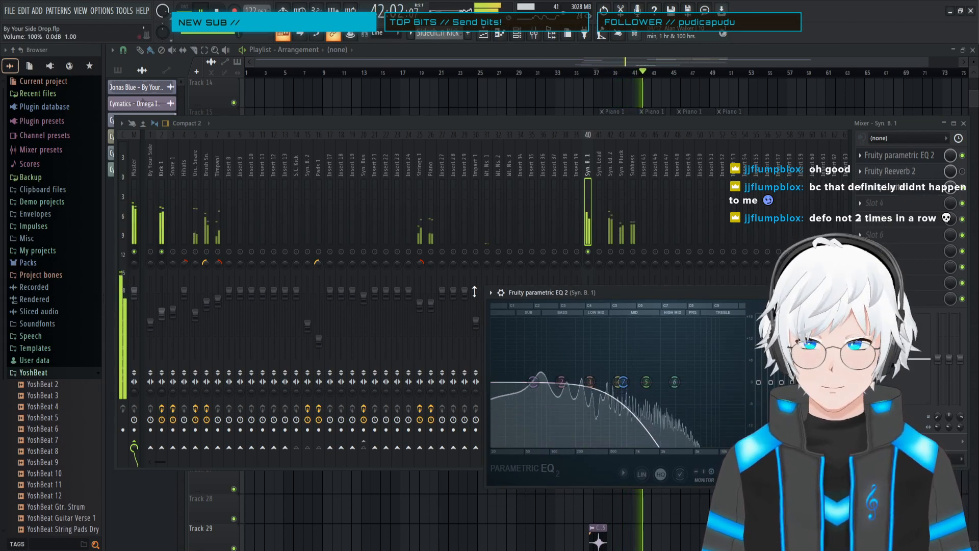
key("space")
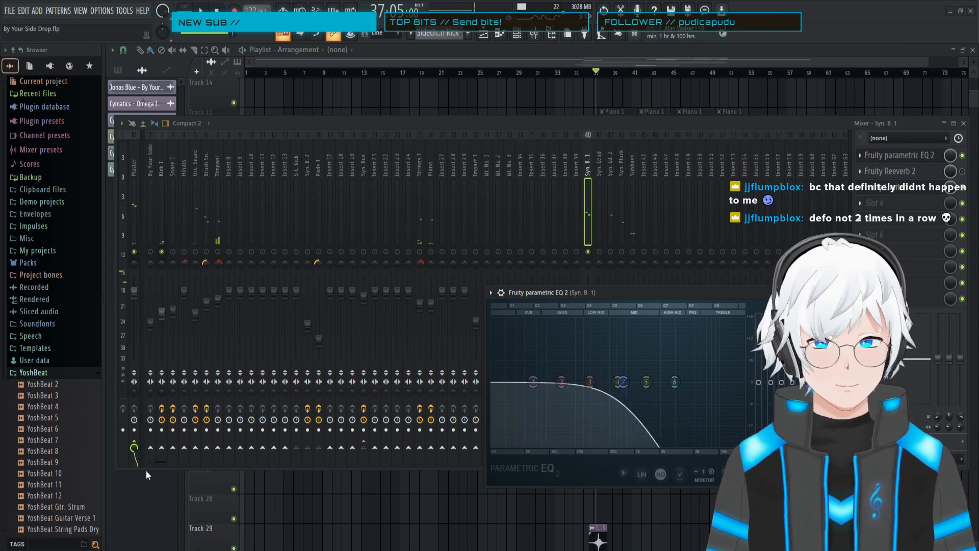
- Examine the Kick 1 spectrum in its Fruity parametric EQ 2 during playback, then close the EQ
left_click(164, 173)
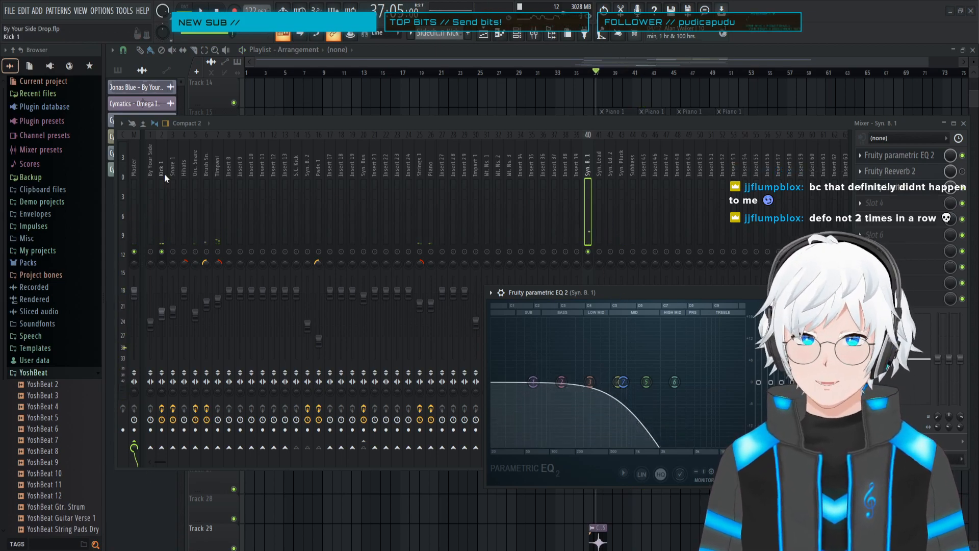
left_click(914, 159)
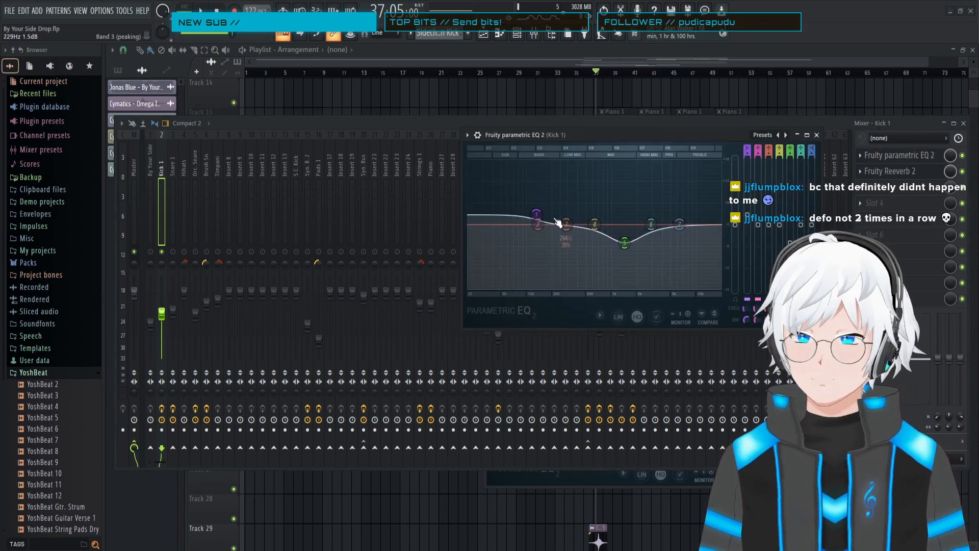
key("space")
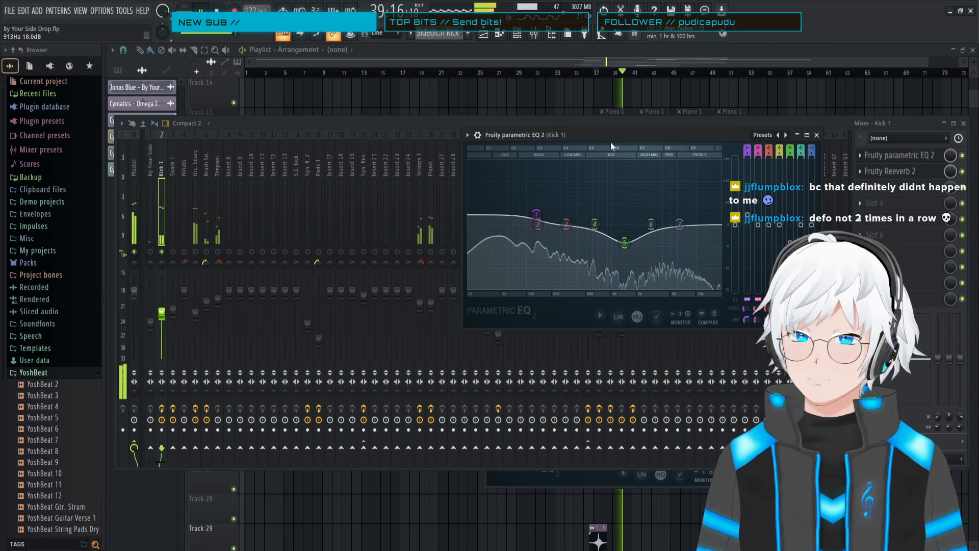
left_click(328, 125)
key("space")
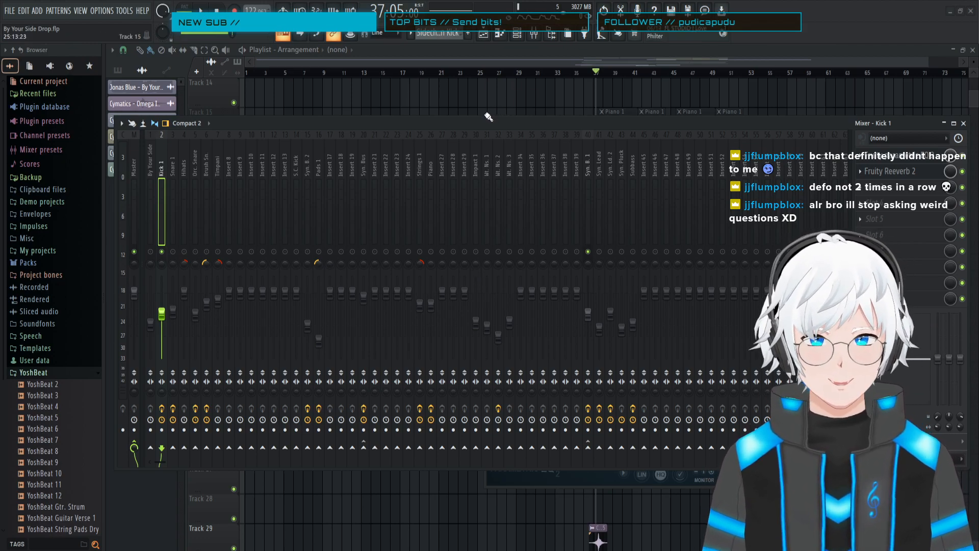
- Close the mixer and frame the playlist on the drop's clips from about bar 29 onward
left_click(534, 35)
left_click(534, 37)
left_click(535, 39)
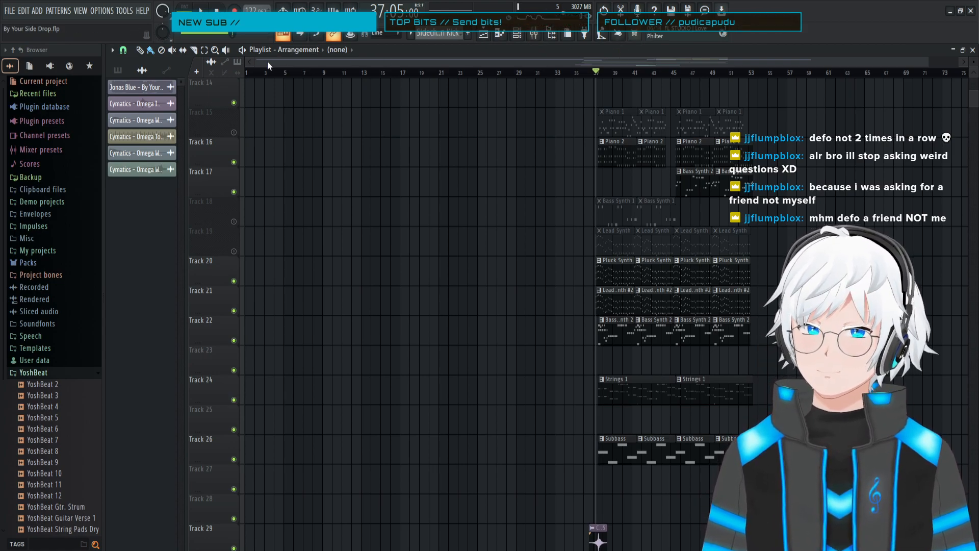
left_click_drag(256, 61, 508, 61)
scroll(651, 219, "up", 4)
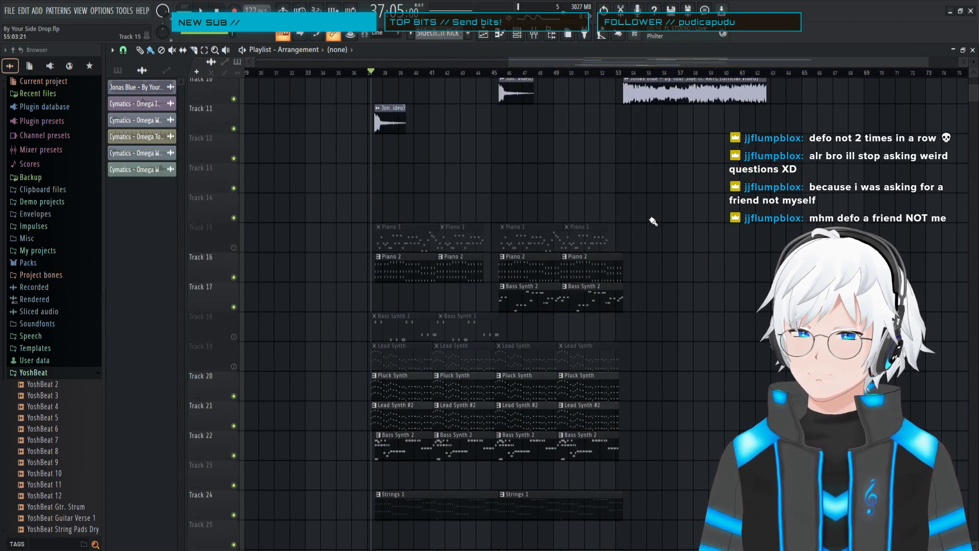
- Set the playback position to the start of the drop just after bar 37 and reopen the mixer over the playlist
left_click(376, 72)
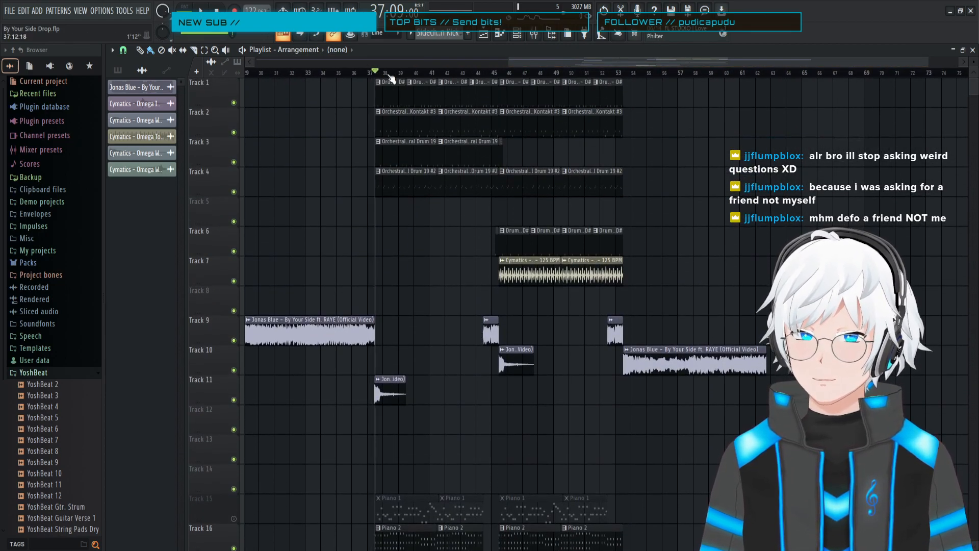
left_click_drag(925, 66, 878, 66)
scroll(776, 206, "down", 4)
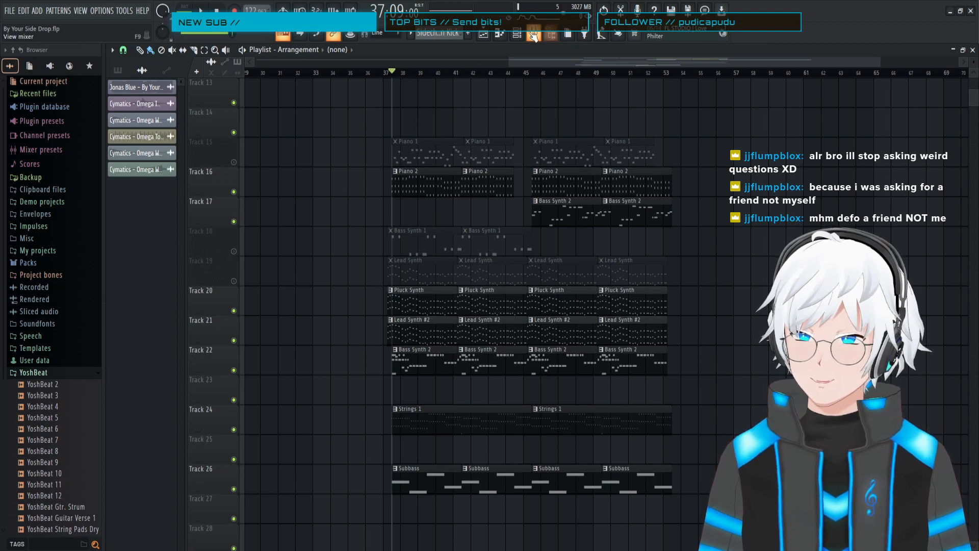
left_click(533, 34)
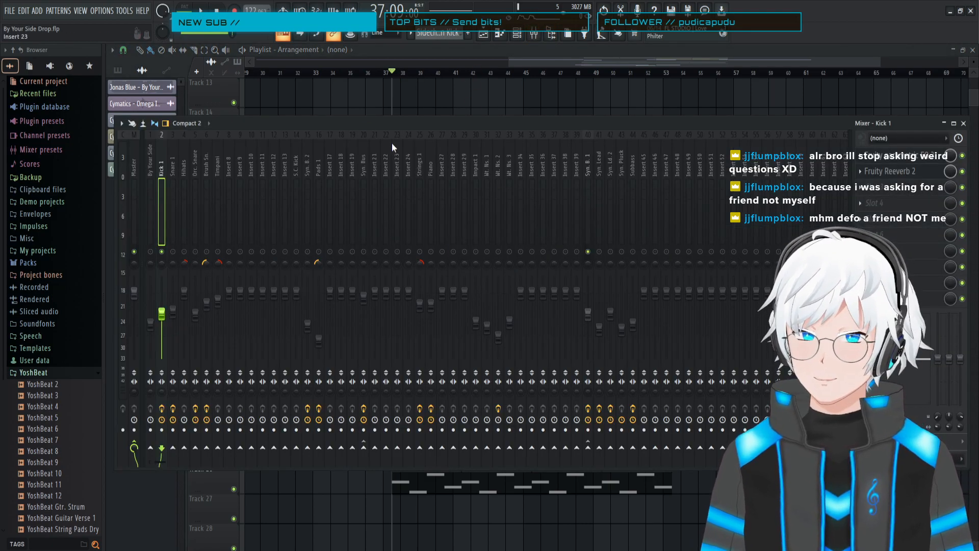
left_click_drag(363, 129, 414, 128)
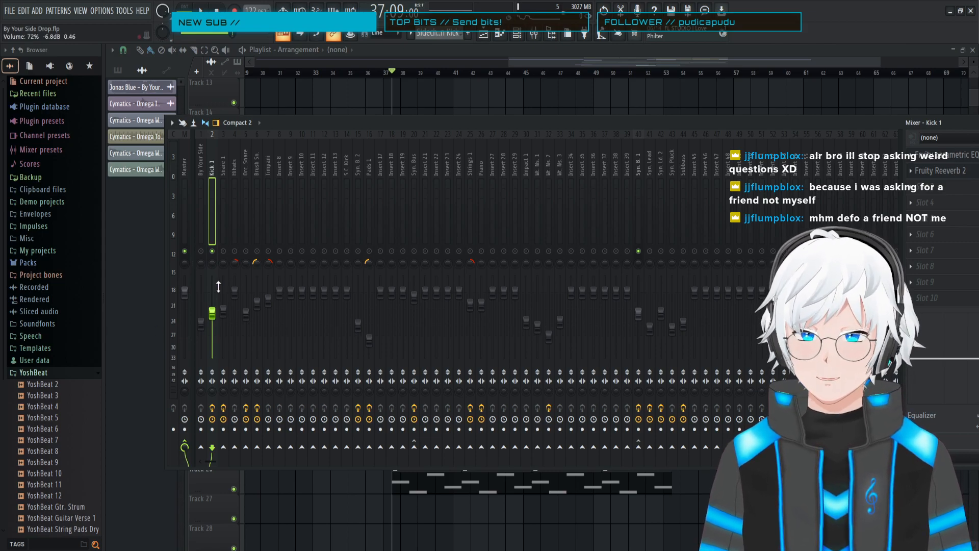
- Re-enable all mixer tracks and listen to the full drop from its start
right_click(213, 251)
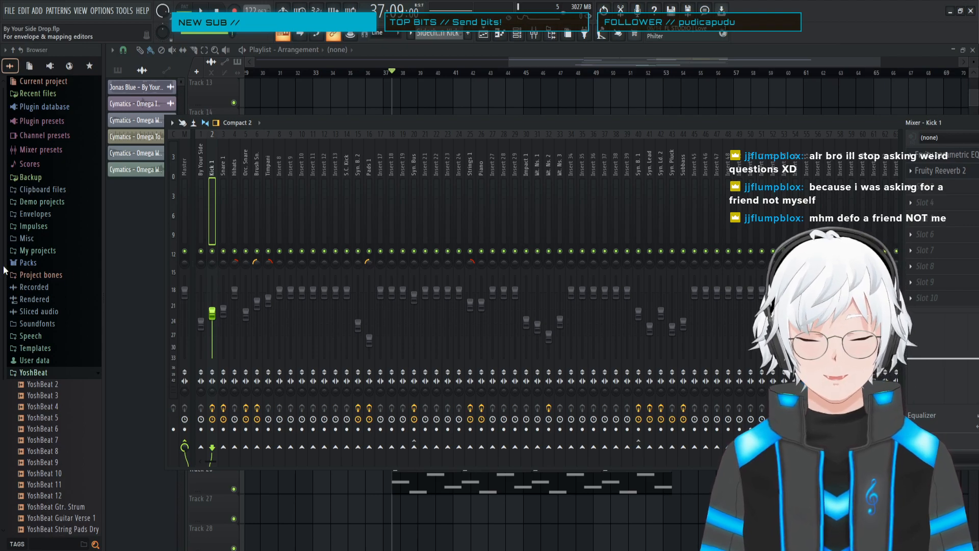
left_click_drag(402, 119, 354, 121)
left_click_drag(233, 124, 272, 123)
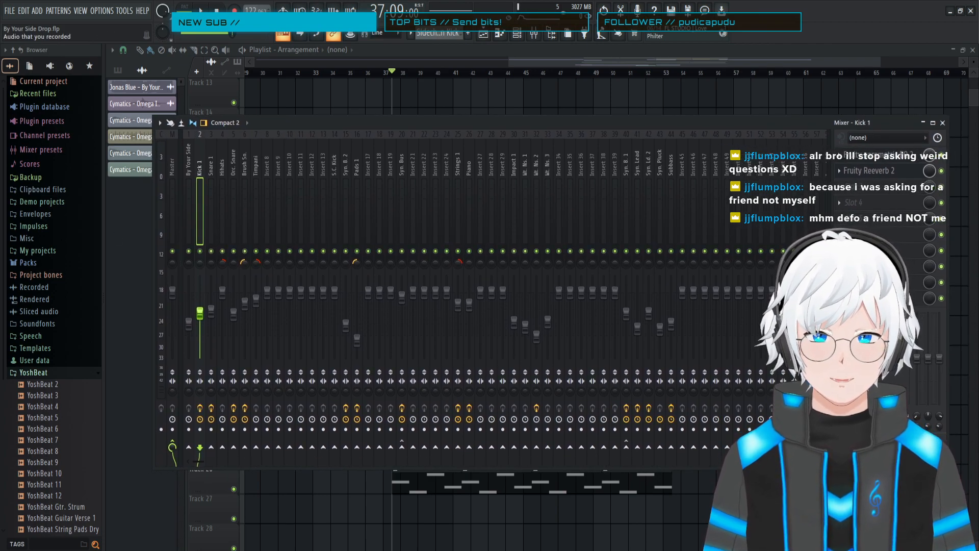
key("space")
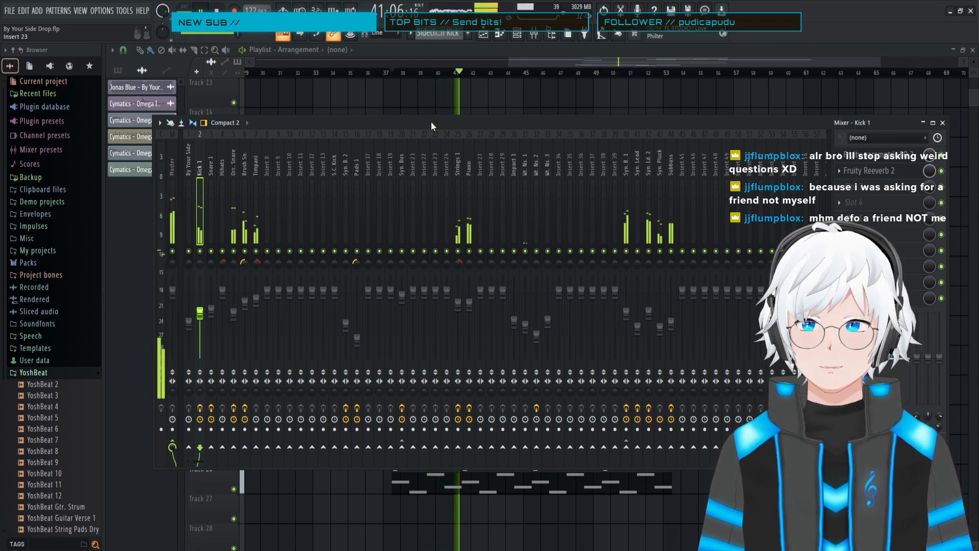
key("space")
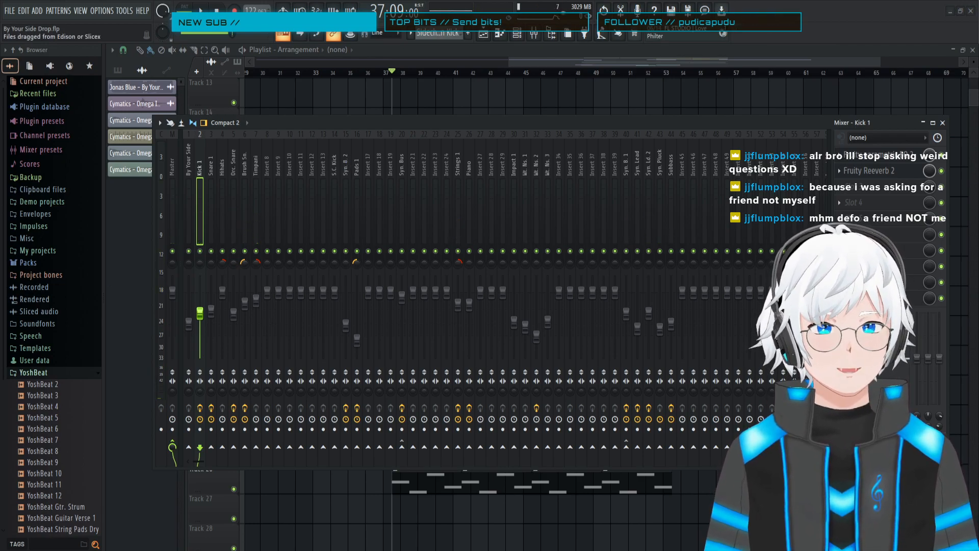
- Solo the Syn. B. 1 mixer track together with Kick 1 and listen to the pair
left_click(627, 171)
right_click(626, 251)
left_click(200, 250)
key("space")
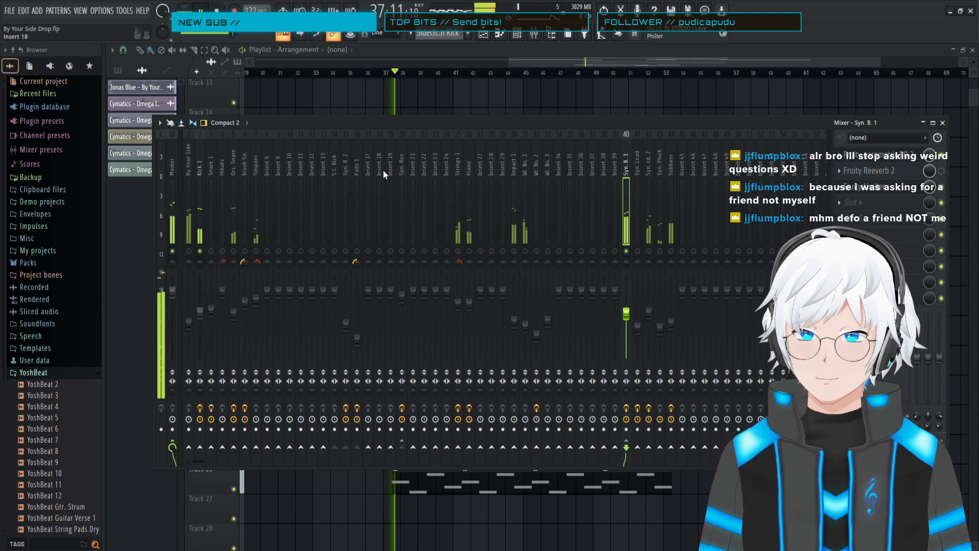
key("space")
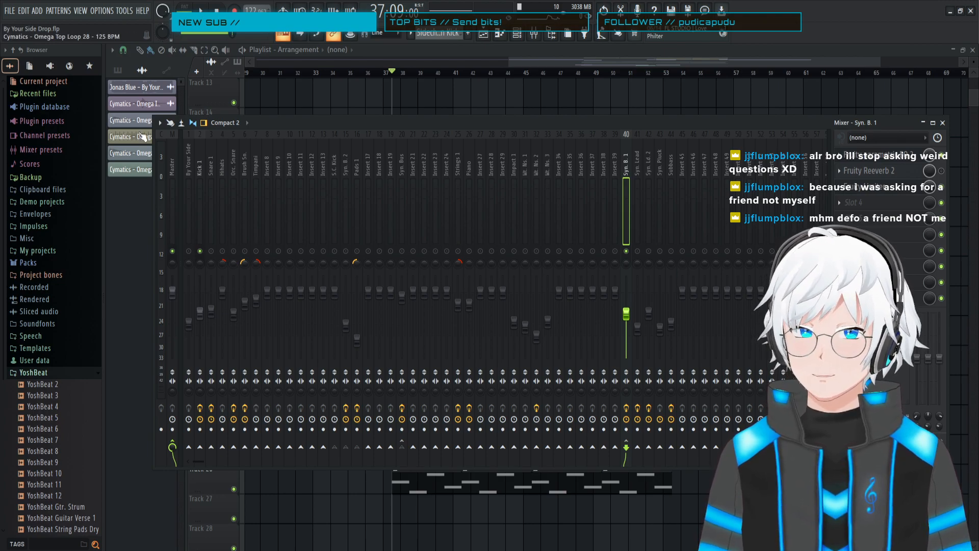
- Sidechain the Kick 1 mixer track to Syn. B. 1 and play the drop
left_click(201, 166)
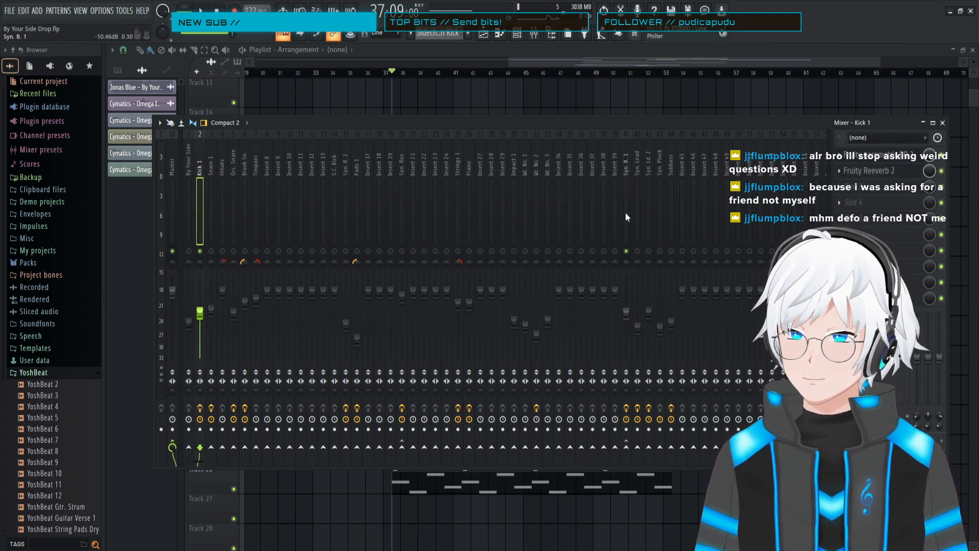
right_click(627, 449)
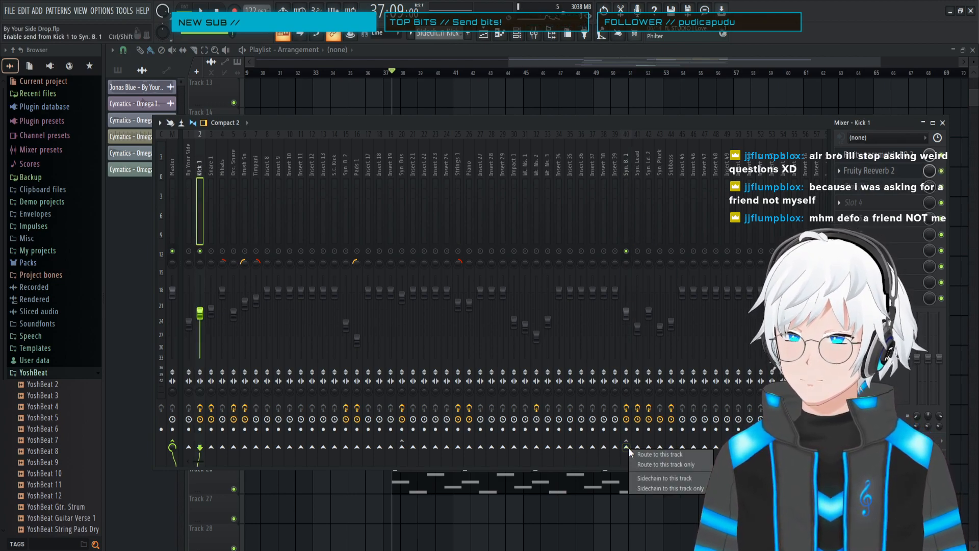
left_click(646, 478)
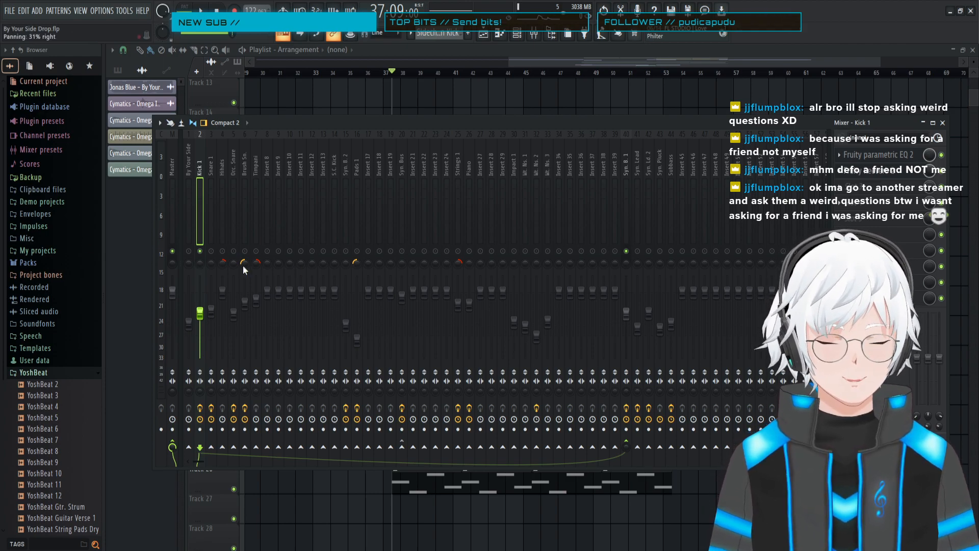
left_click_drag(444, 123, 439, 124)
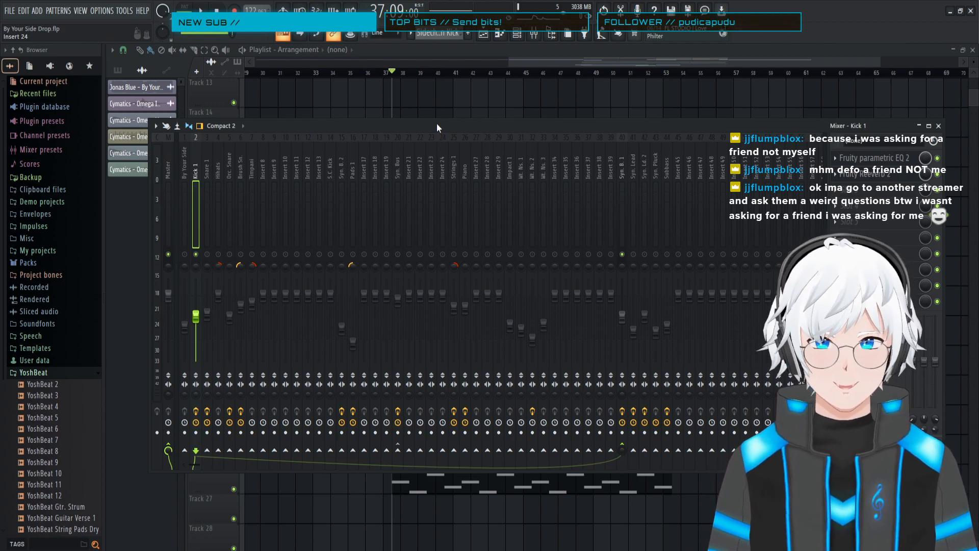
left_click_drag(436, 123, 433, 121)
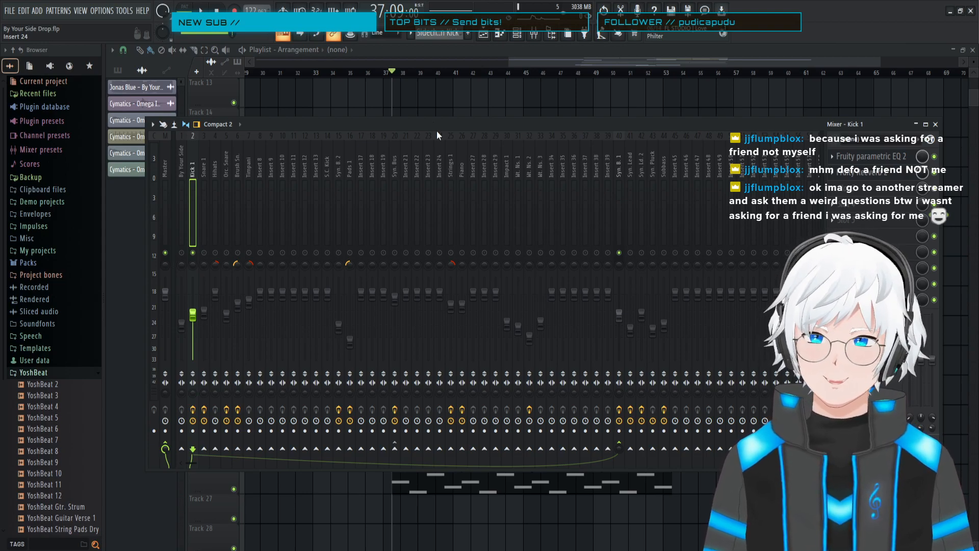
key("space")
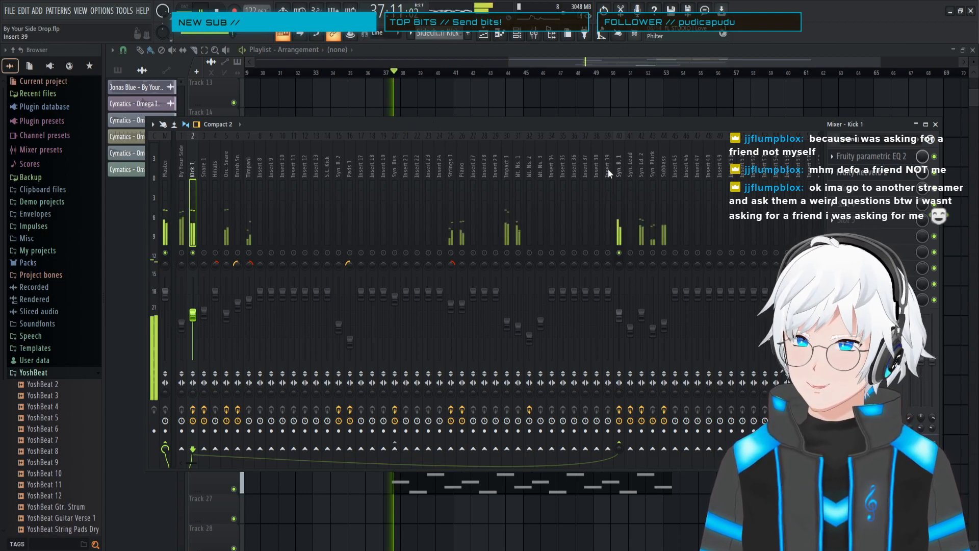
- Open the Fruity Limiter on Syn. B. 1 and examine the sources offered for its sidechain input
left_click(620, 169)
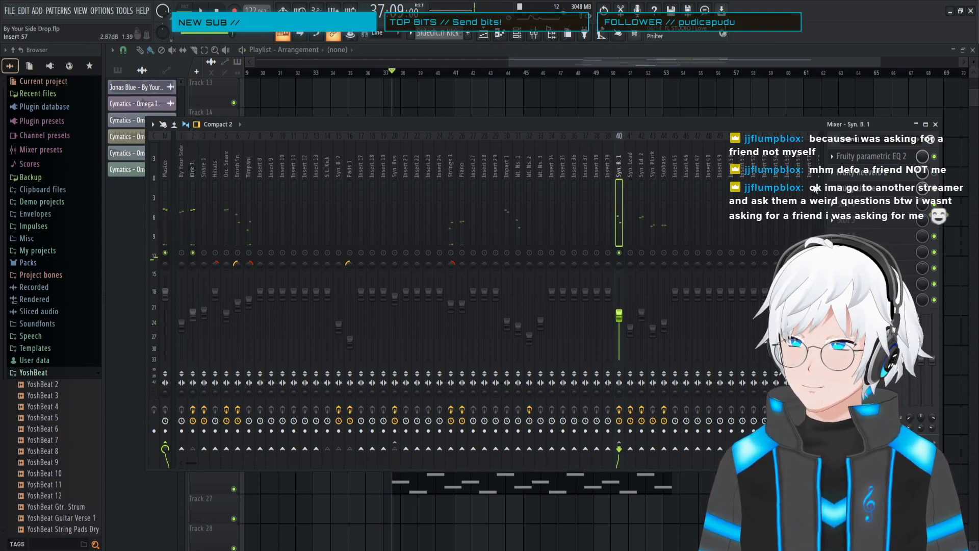
left_click(847, 190)
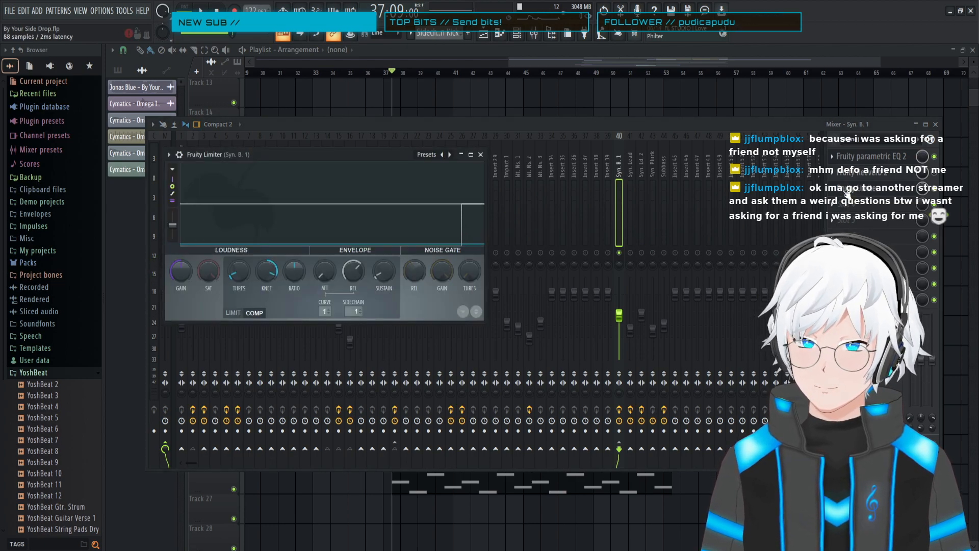
left_click(355, 312)
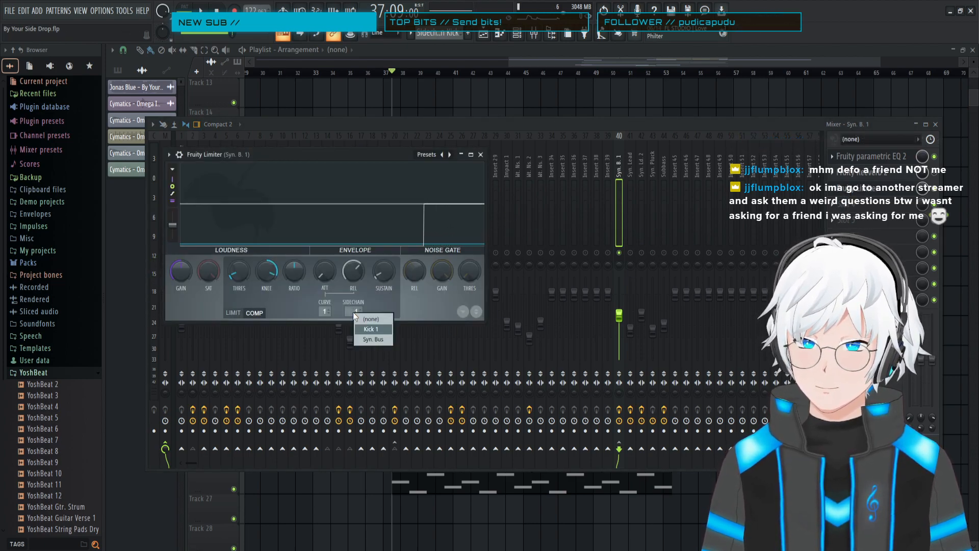
left_click(410, 308)
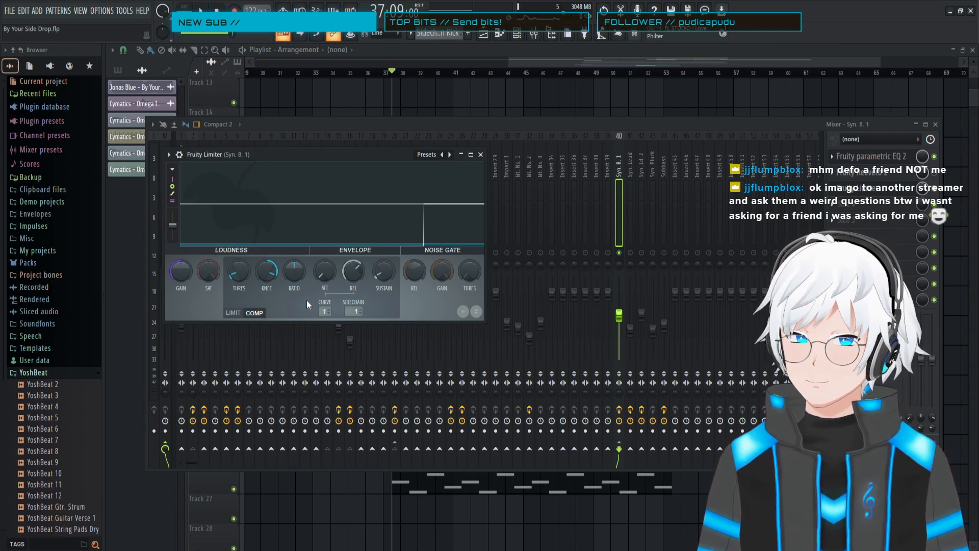
left_click(350, 311)
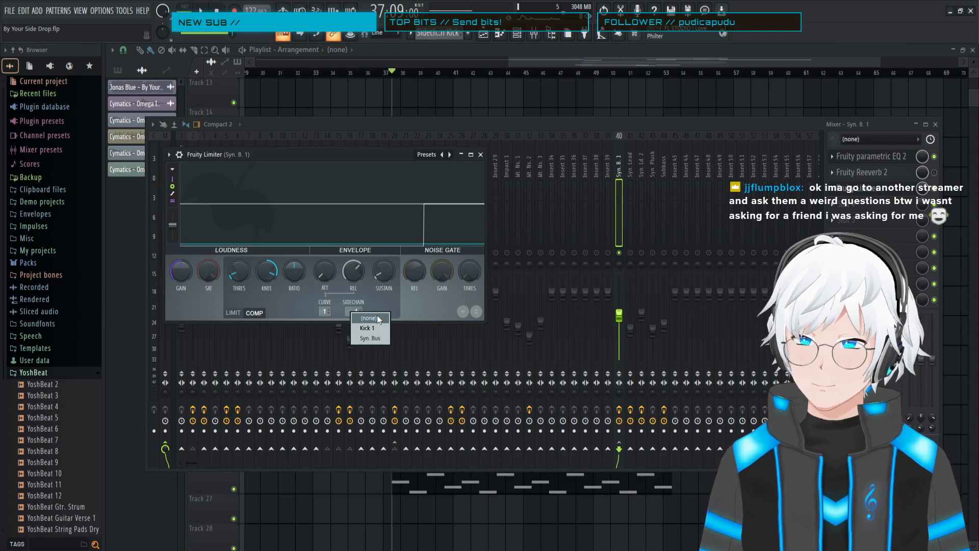
left_click(411, 304)
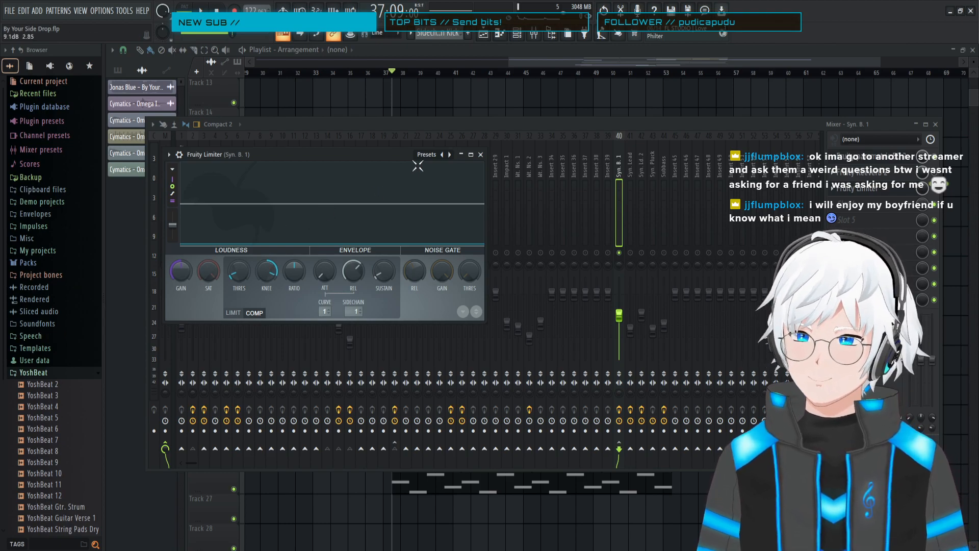
left_click_drag(365, 159, 514, 189)
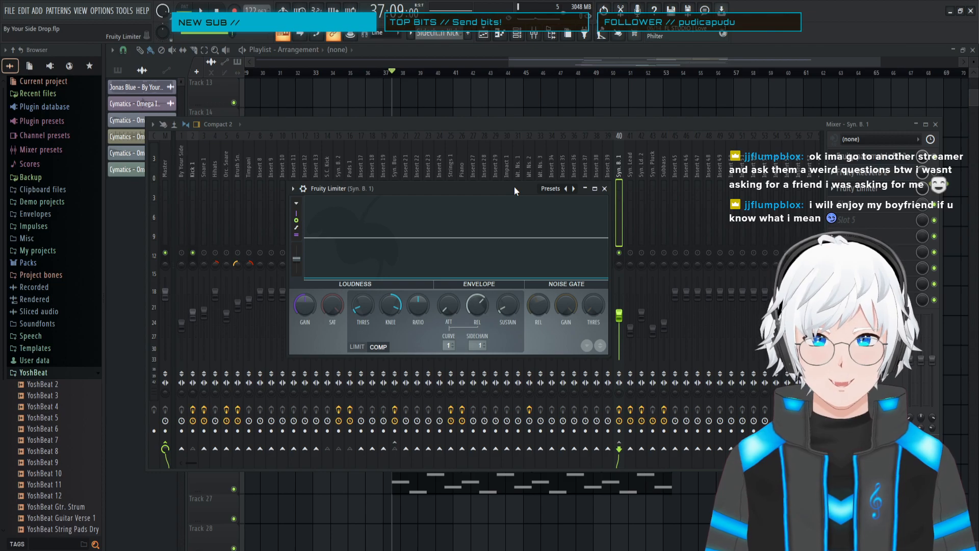
left_click_drag(514, 186, 488, 193)
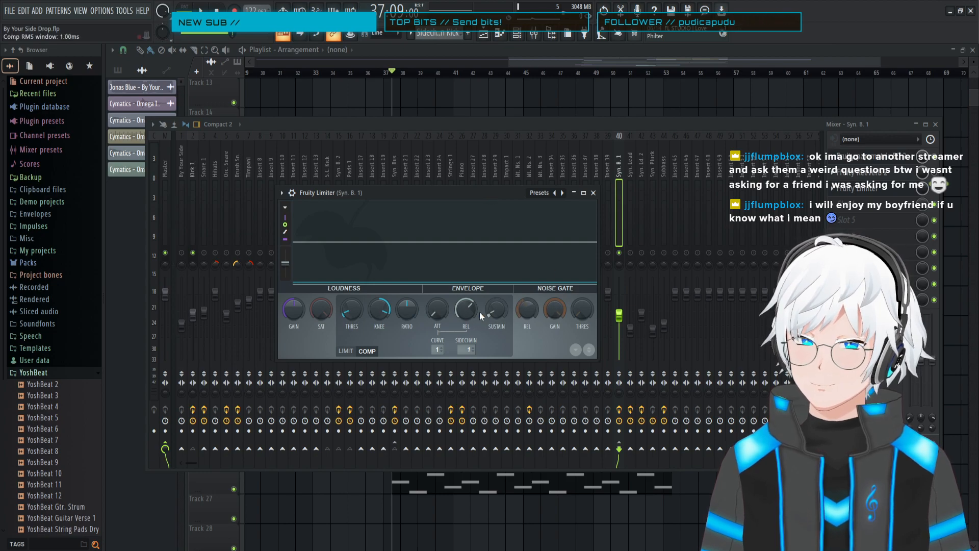
- Play the drop twice and examine the compression of Syn. B. 1 in the Fruity Limiter's graph
key("space")
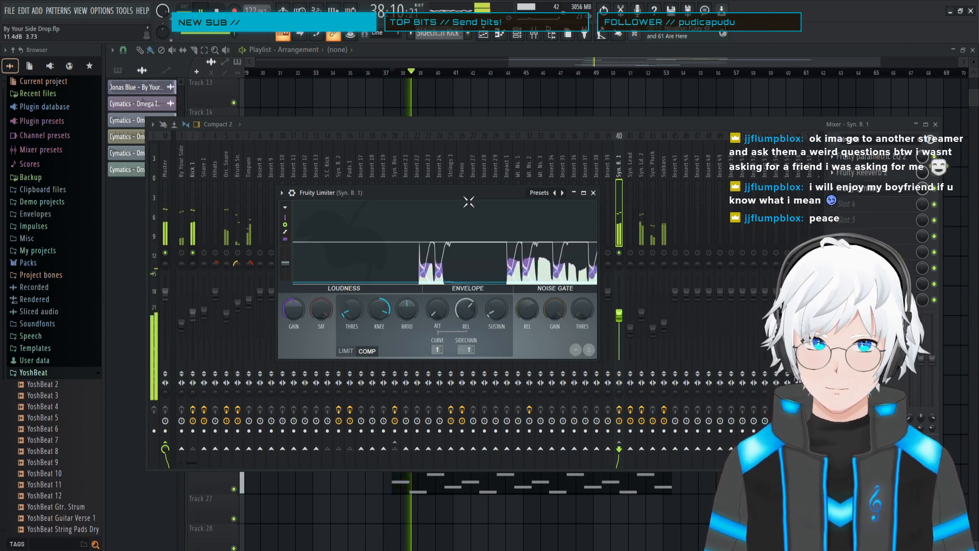
key("space")
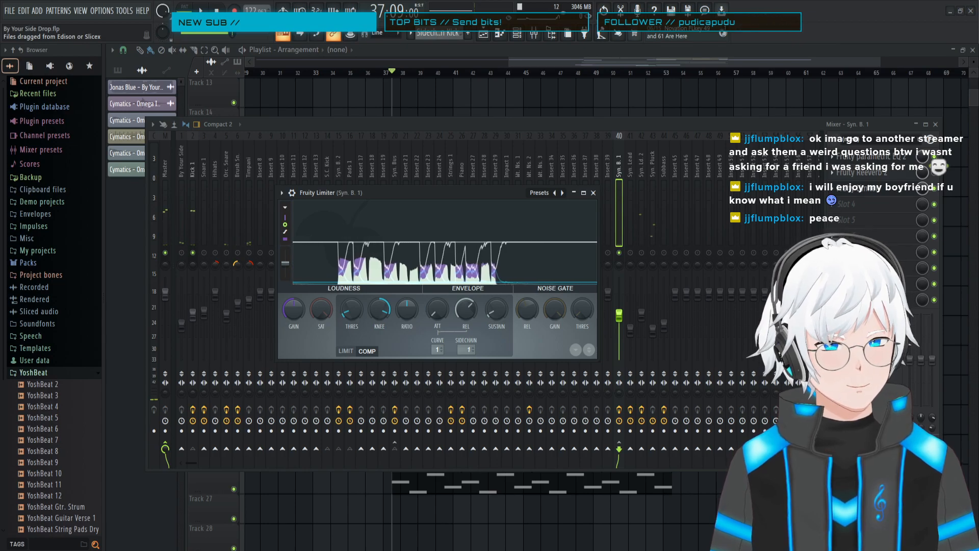
key("space")
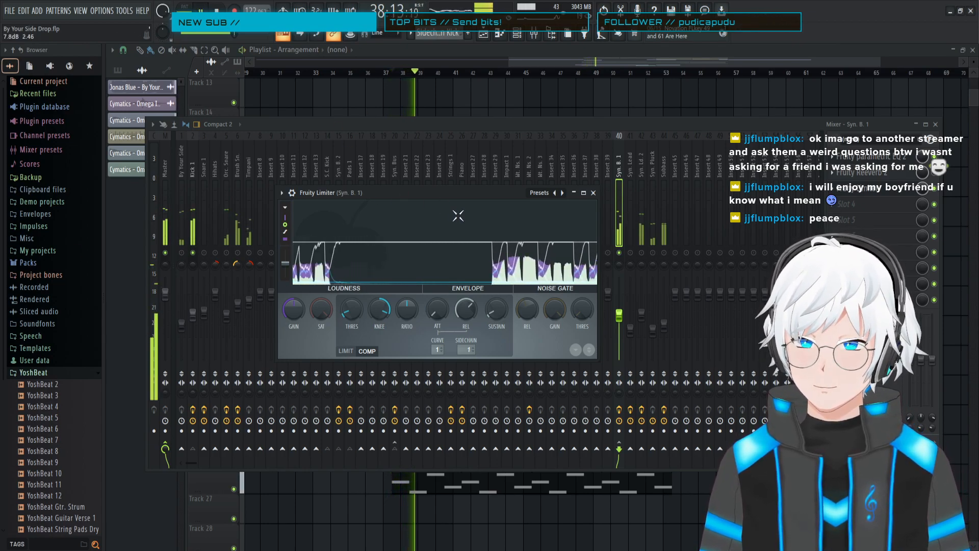
- Switch the limiter's sidechain input to (none) during playback for comparison, set it back to Kick 1, and stop
left_click(468, 350)
left_click(479, 356)
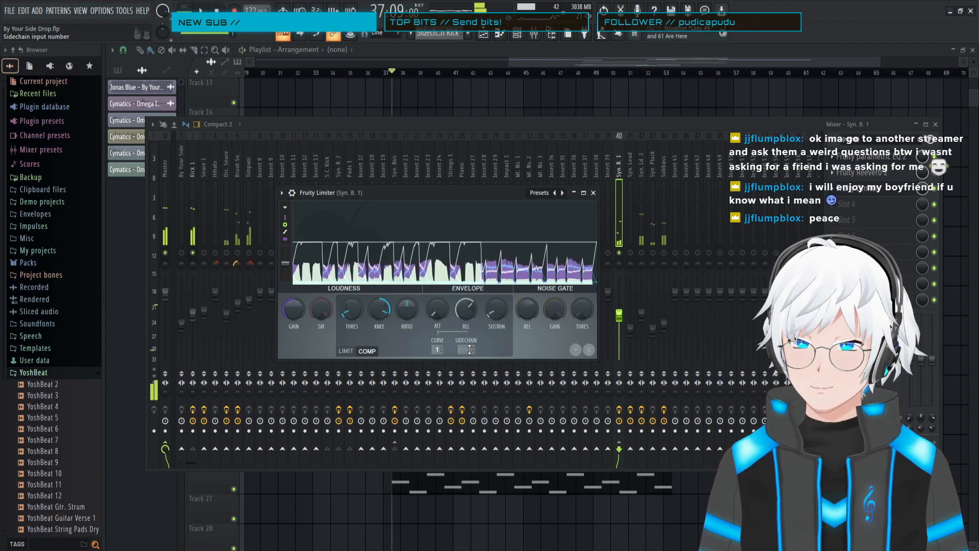
right_click(469, 349)
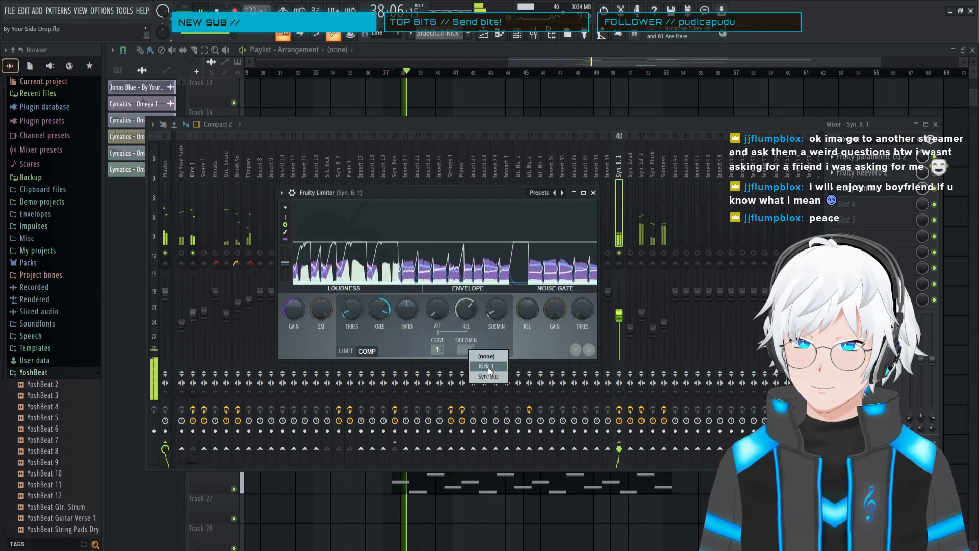
left_click(487, 365)
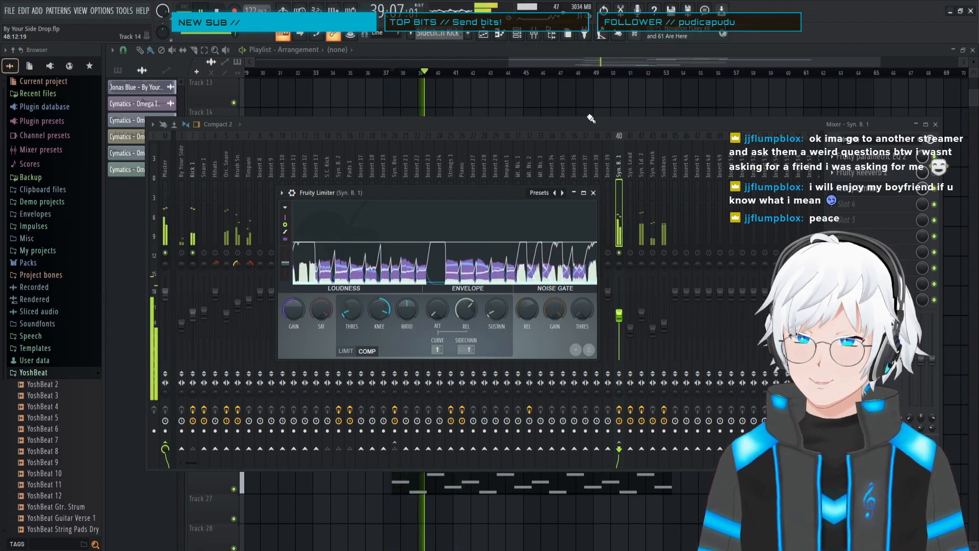
left_click(576, 126)
key("space")
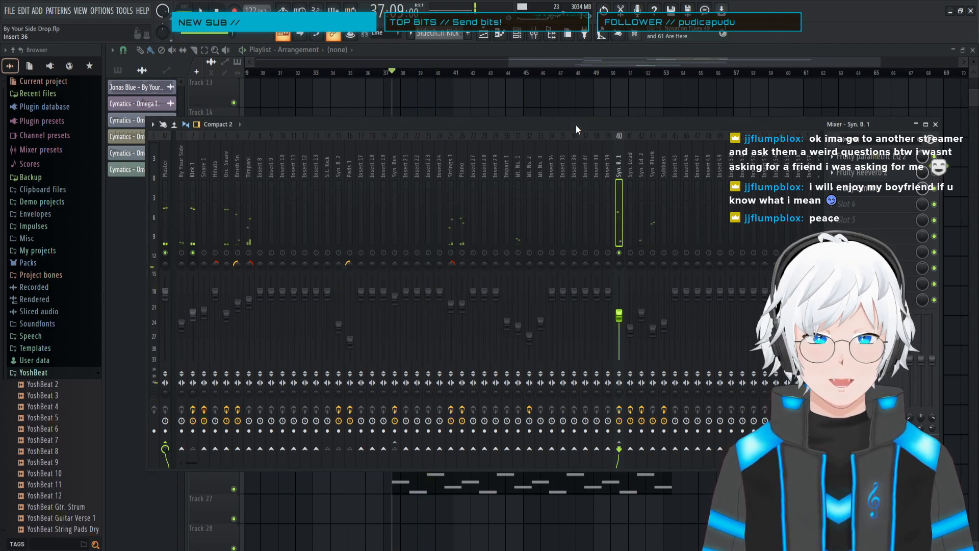
- Reopen the Fruity Limiter on Syn. B. 1 and move its window clear of the Kick 1 strip in the mixer
left_click(868, 189)
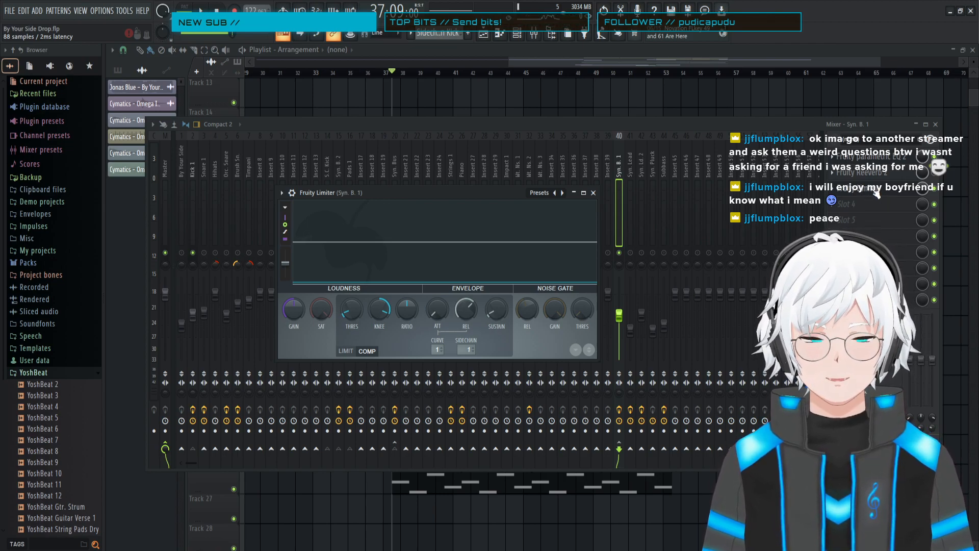
left_click_drag(460, 191, 462, 191)
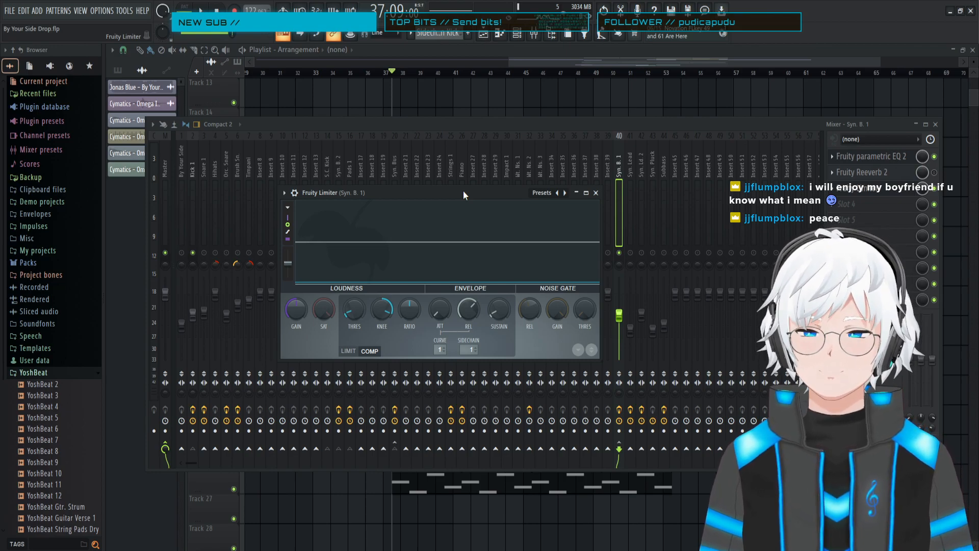
left_click(596, 193)
left_click(864, 190)
left_click_drag(494, 194, 643, 199)
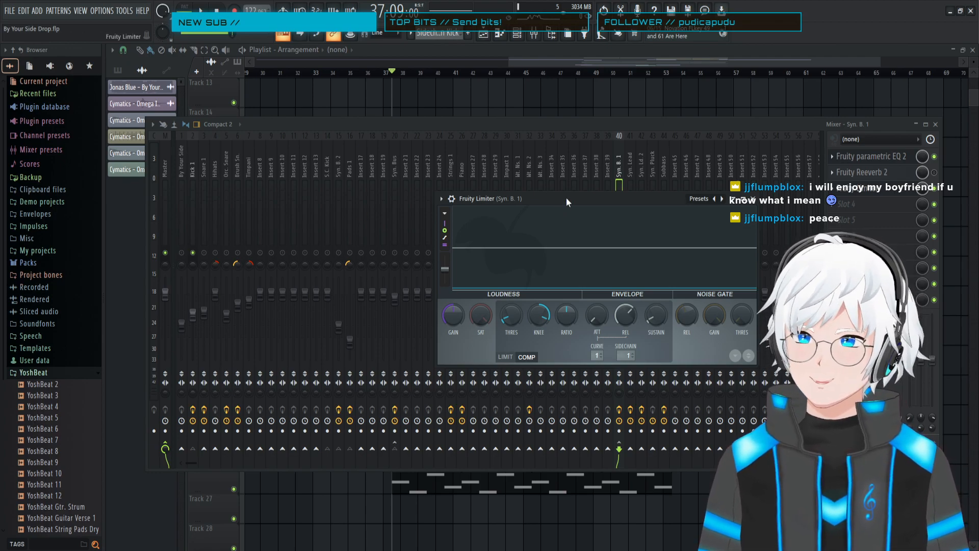
left_click_drag(567, 198, 557, 185)
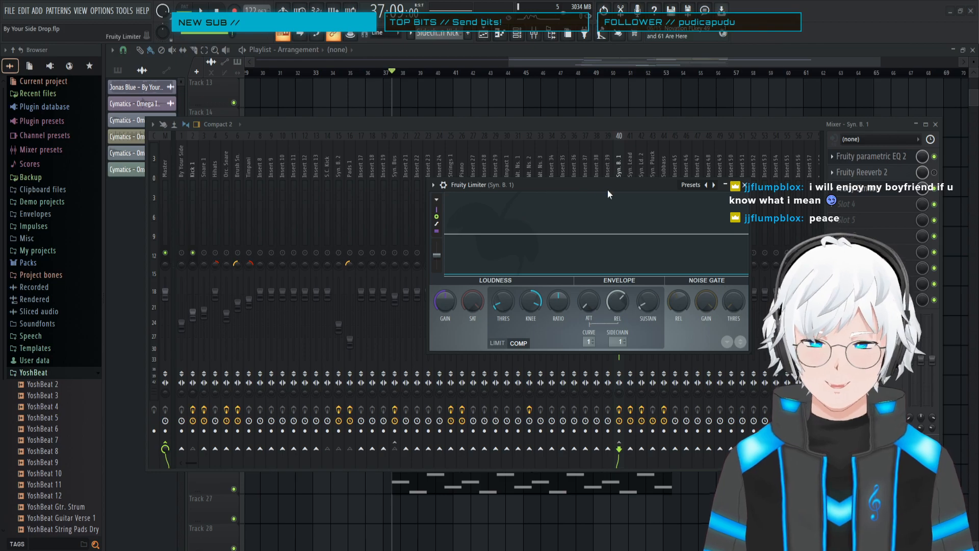
- Close the Fruity Limiter and play a short stretch of the drop with Kick 1 and Syn. B. 1 soloed
left_click_drag(594, 188, 588, 197)
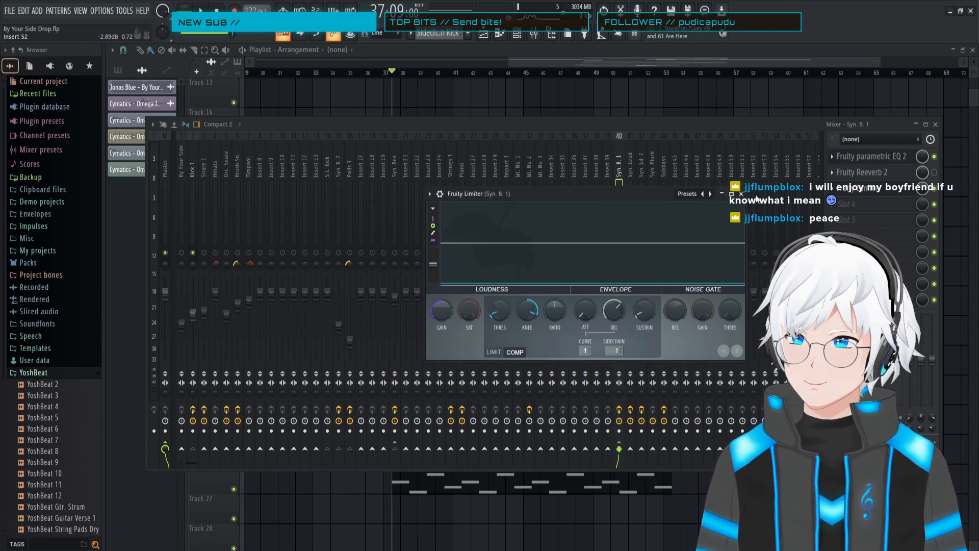
left_click(738, 124)
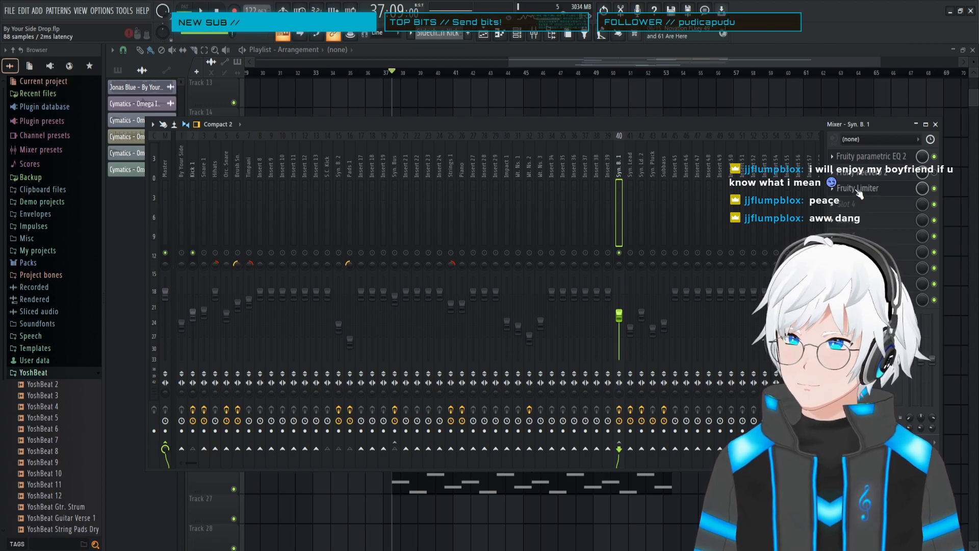
key("space")
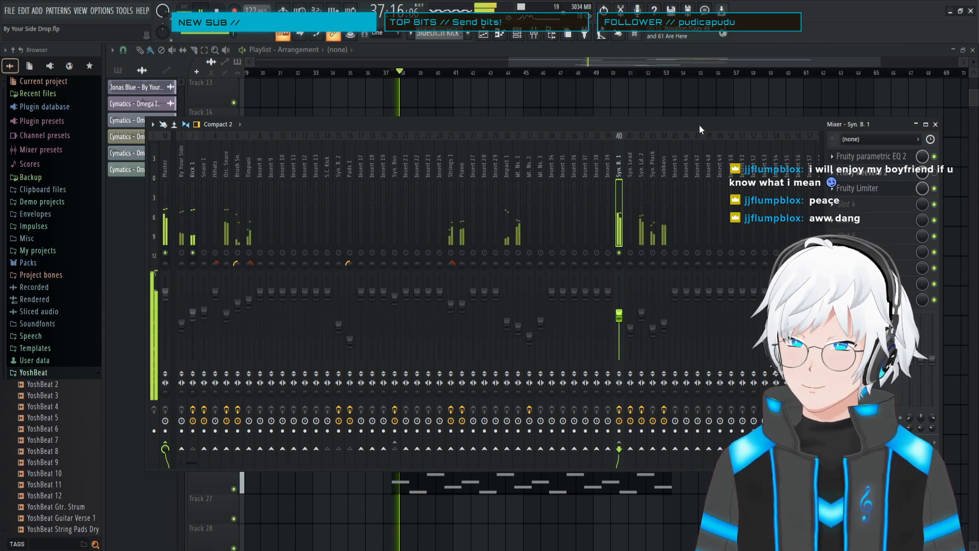
key("space")
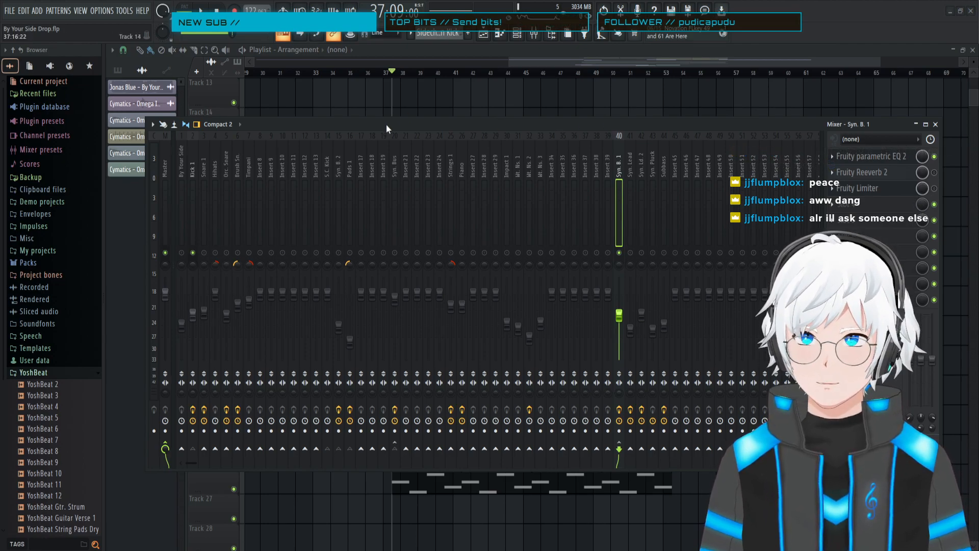
- Replay the soloed drop, check the compression graph in Syn. B. 1's Fruity Limiter, close it, and stop
key("space")
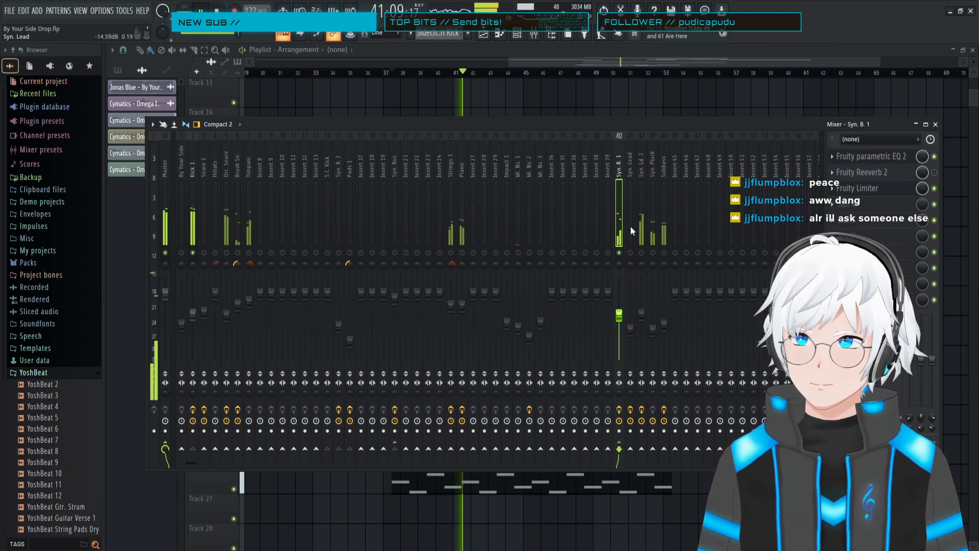
left_click(859, 188)
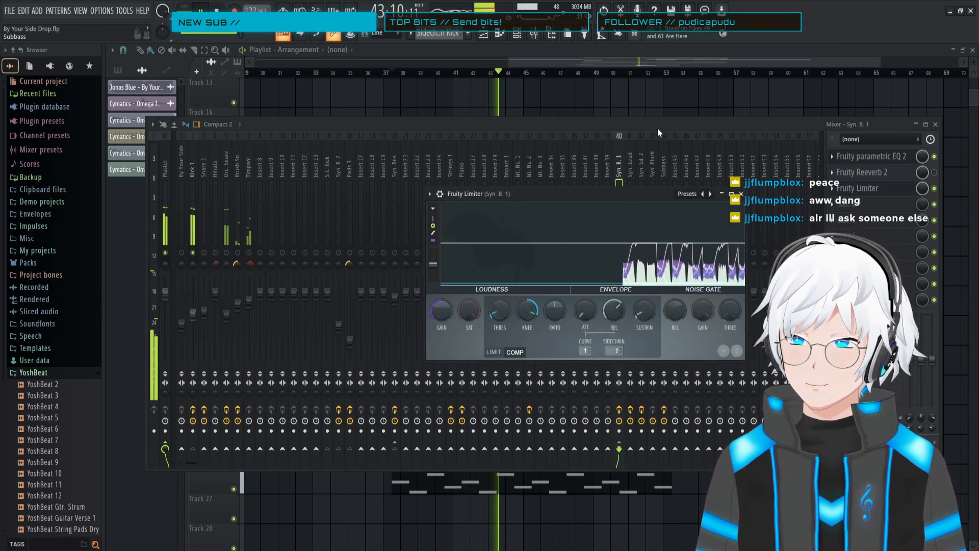
left_click(619, 163)
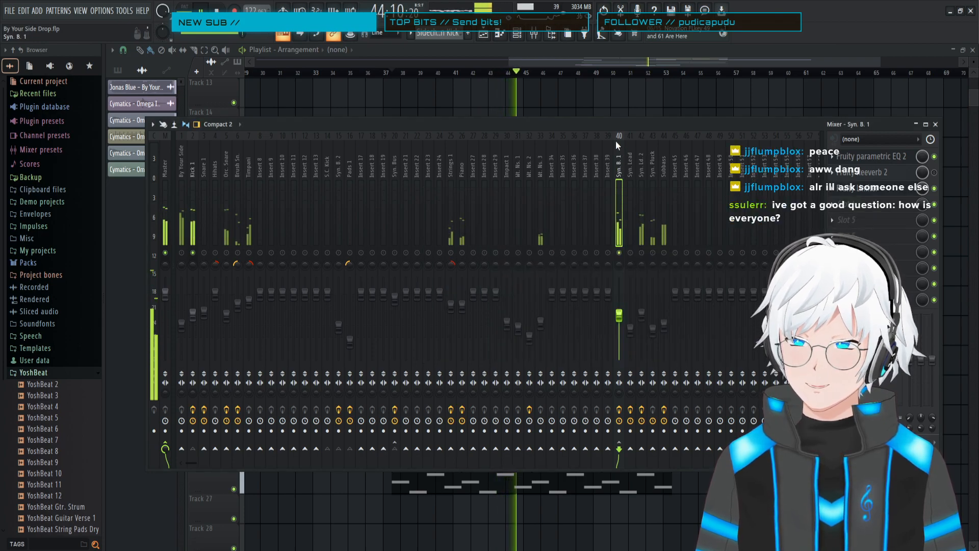
key("space")
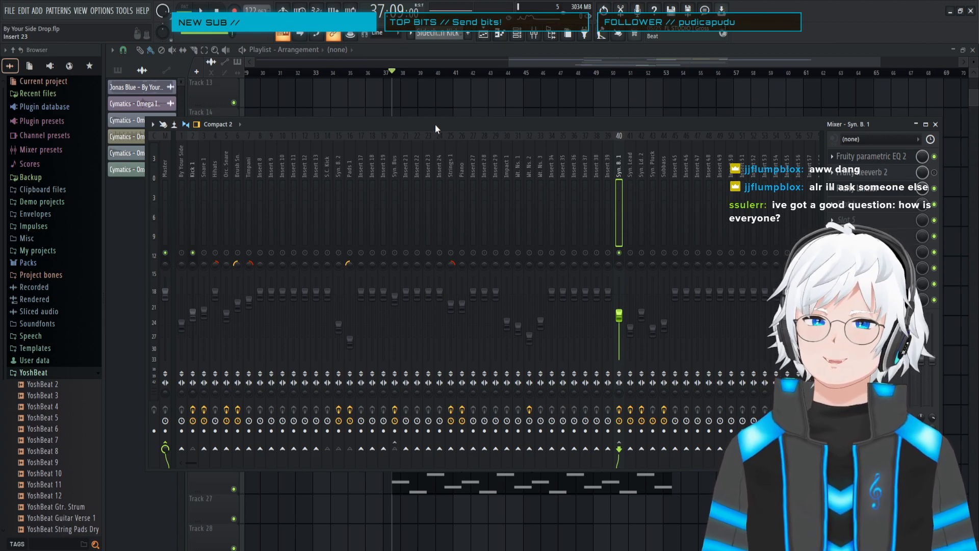
left_click_drag(450, 134, 454, 124)
left_click_drag(453, 125, 447, 128)
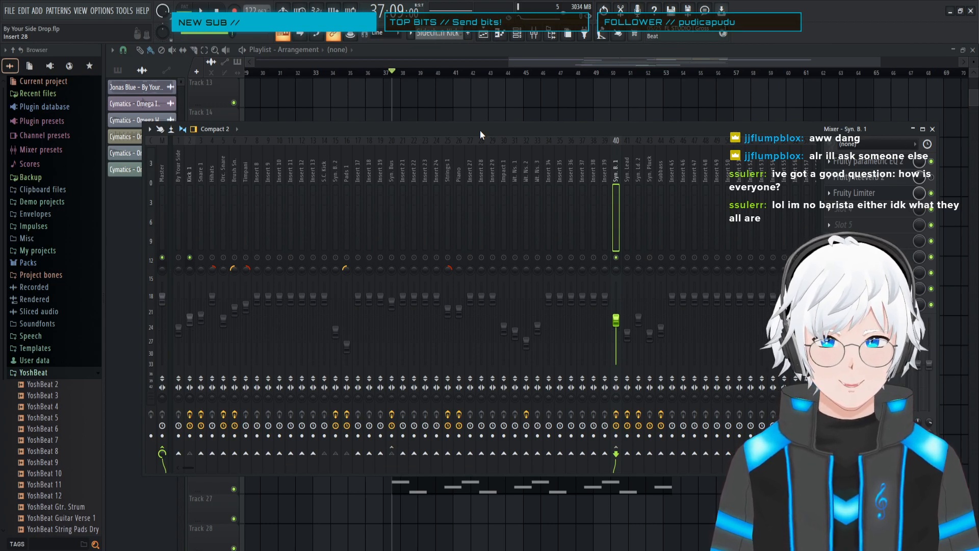
left_click_drag(481, 134, 484, 133)
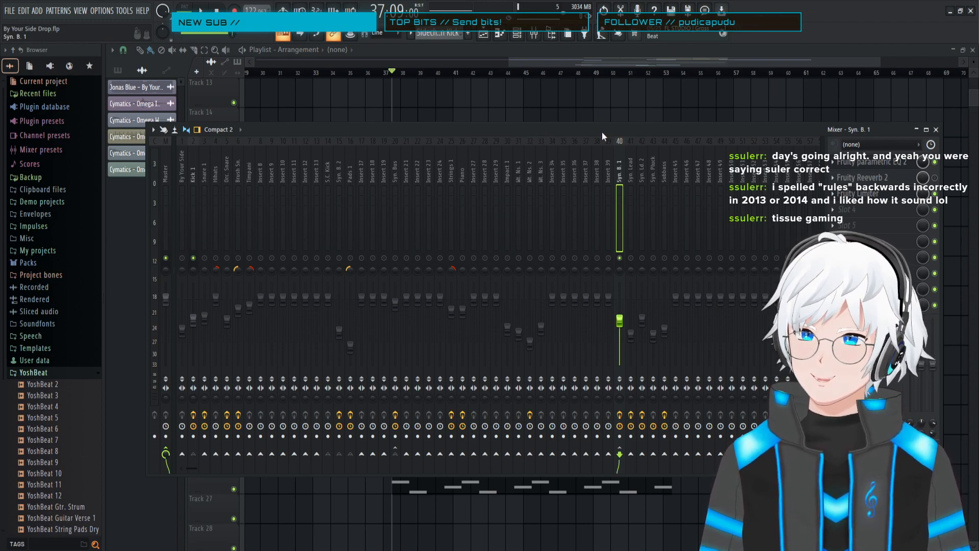
left_click_drag(602, 131, 607, 126)
- Play the soloed drop briefly and view the Fruity Limiter on Syn. B. 1 before closing it
key("space")
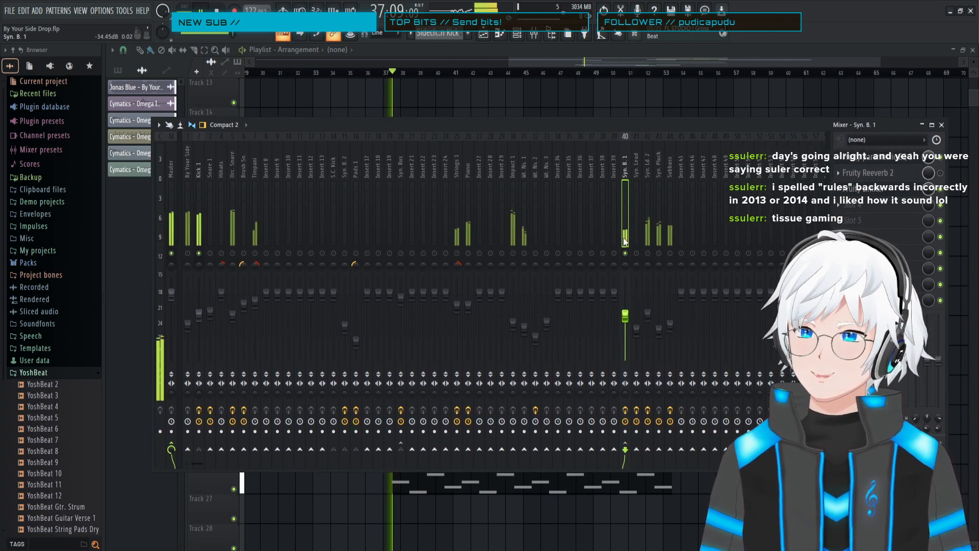
key("space")
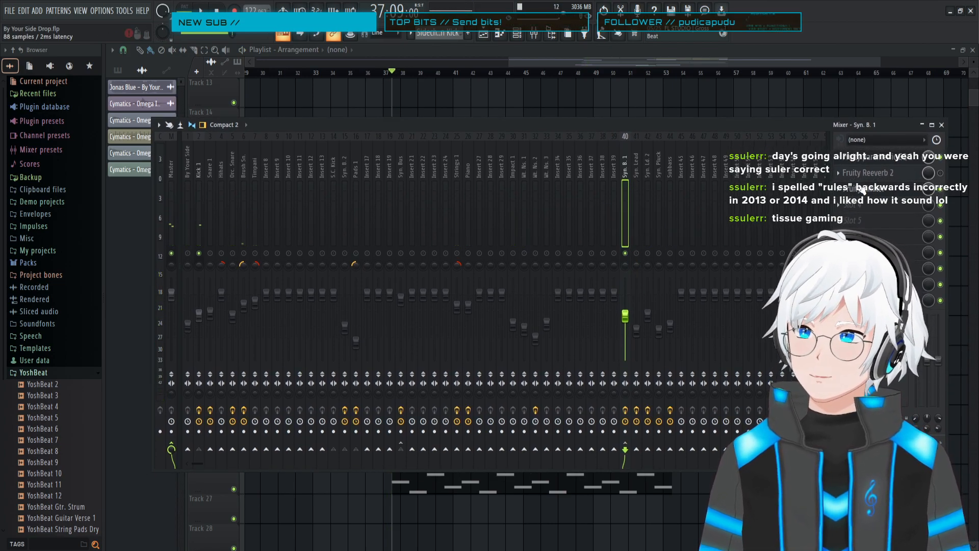
left_click(865, 189)
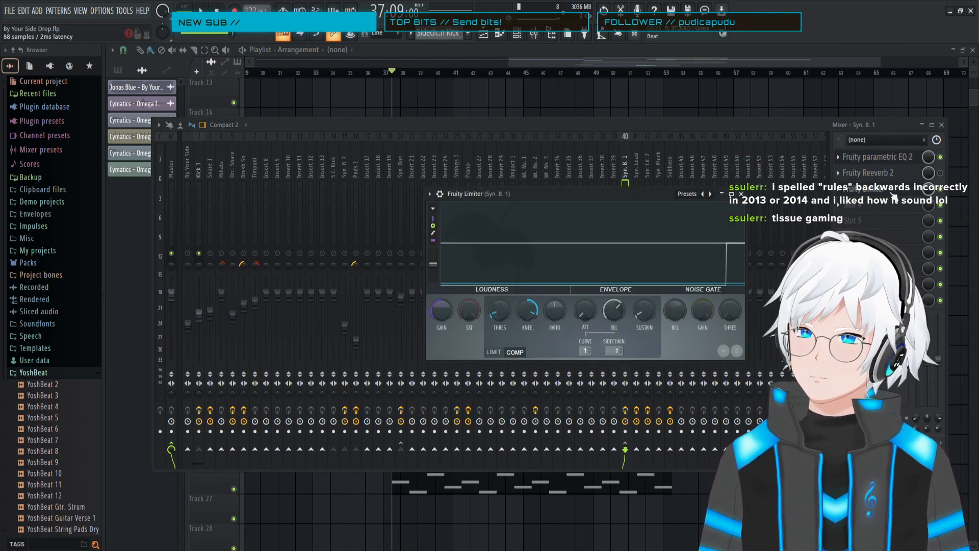
left_click(741, 193)
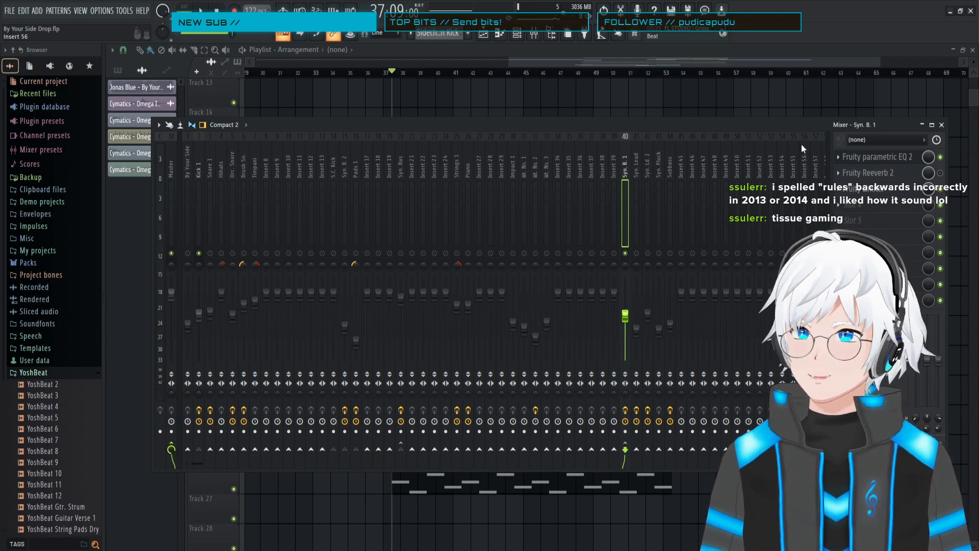
- Shift the mixer to expose Syn. B. 1's effect slots, view its Fruity Limiter, close it, and move the mixer back
left_click_drag(772, 123, 504, 136)
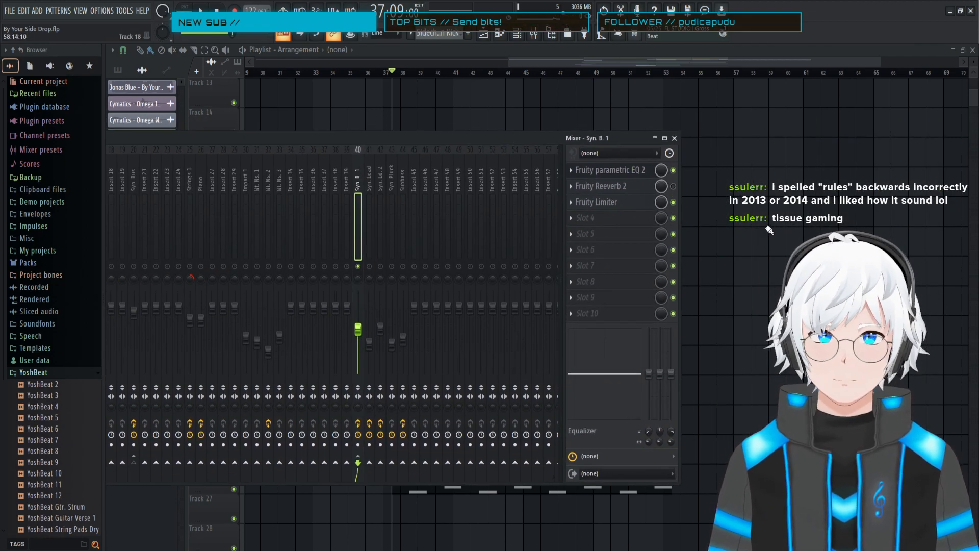
left_click(615, 204)
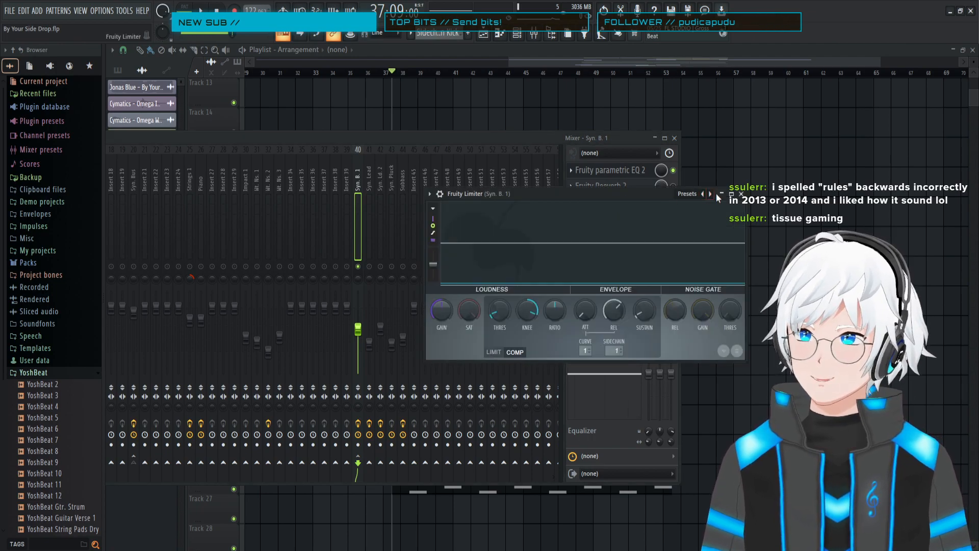
left_click(740, 194)
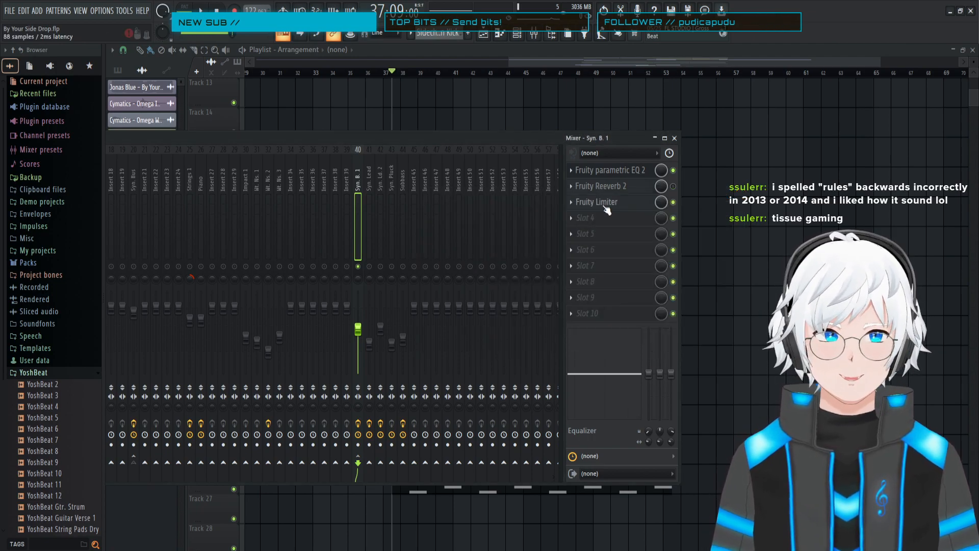
left_click_drag(444, 137, 693, 128)
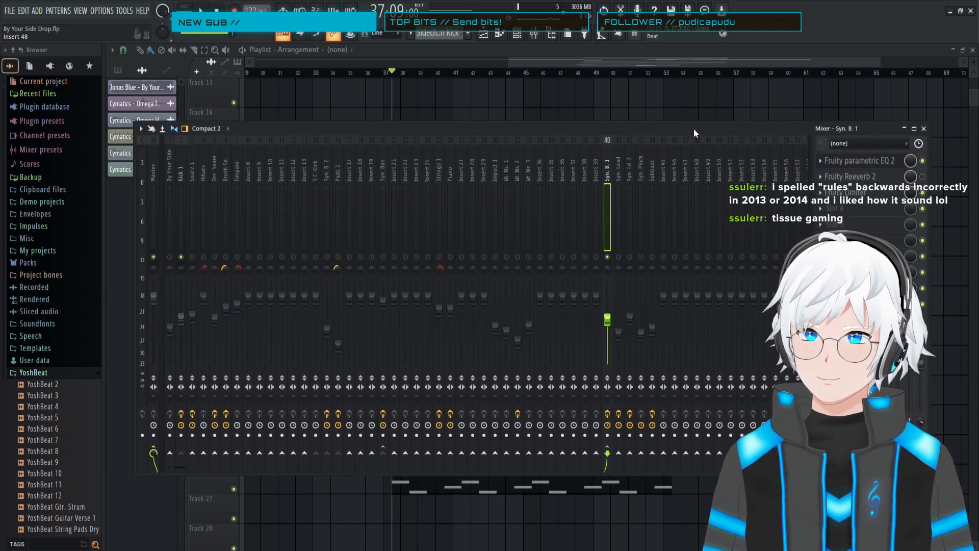
- Unsolo all mixer tracks and play the full drop, moving the mixer window clear of the Playlist's clip picker
right_click(607, 258)
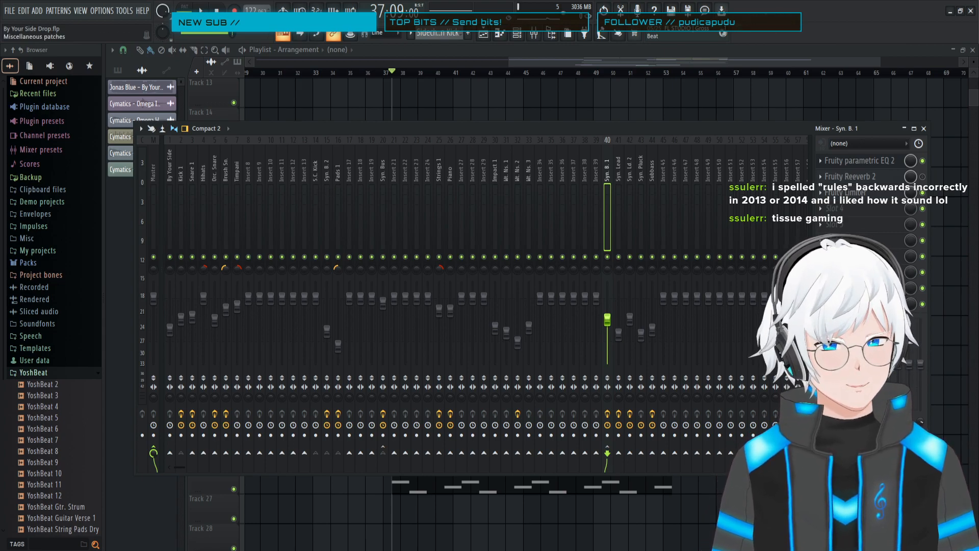
key("space")
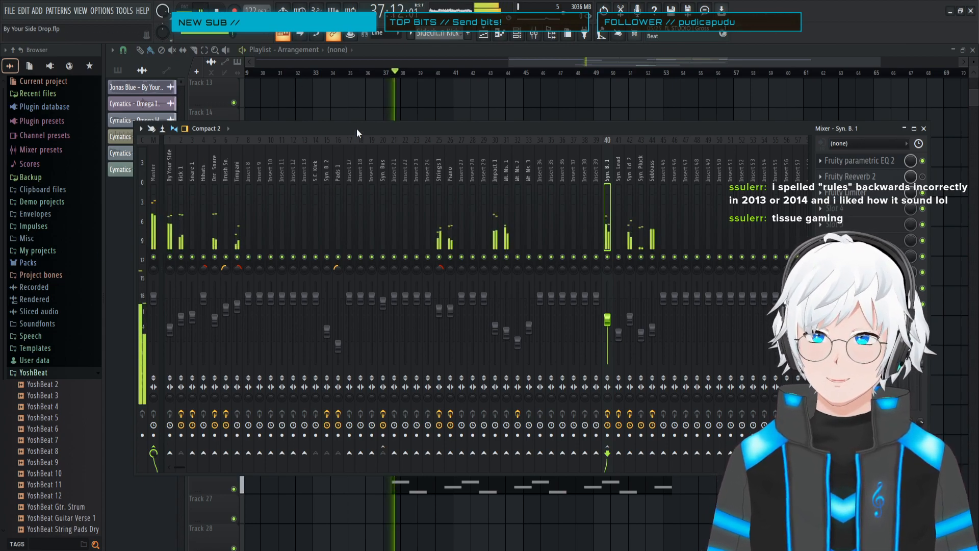
left_click_drag(356, 127, 405, 126)
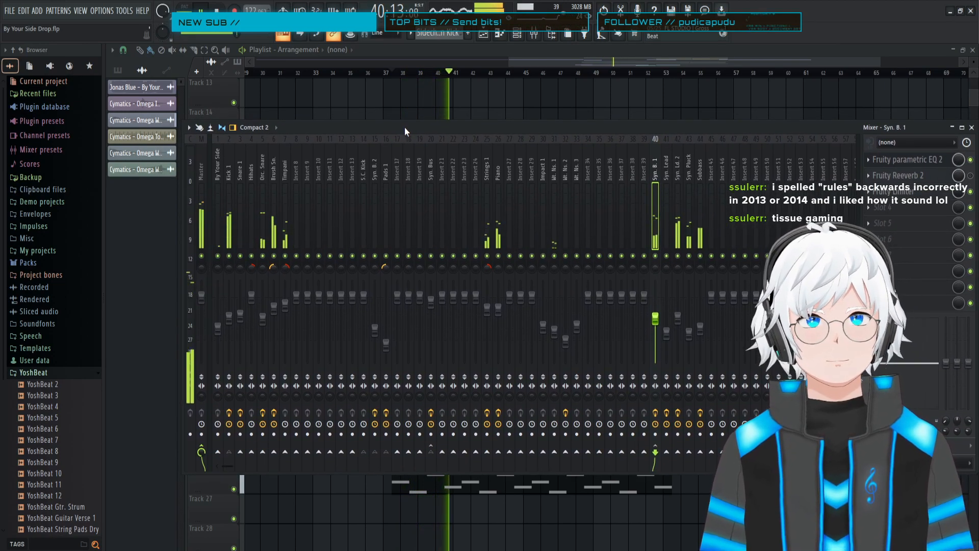
left_click_drag(472, 134, 488, 133)
key("space")
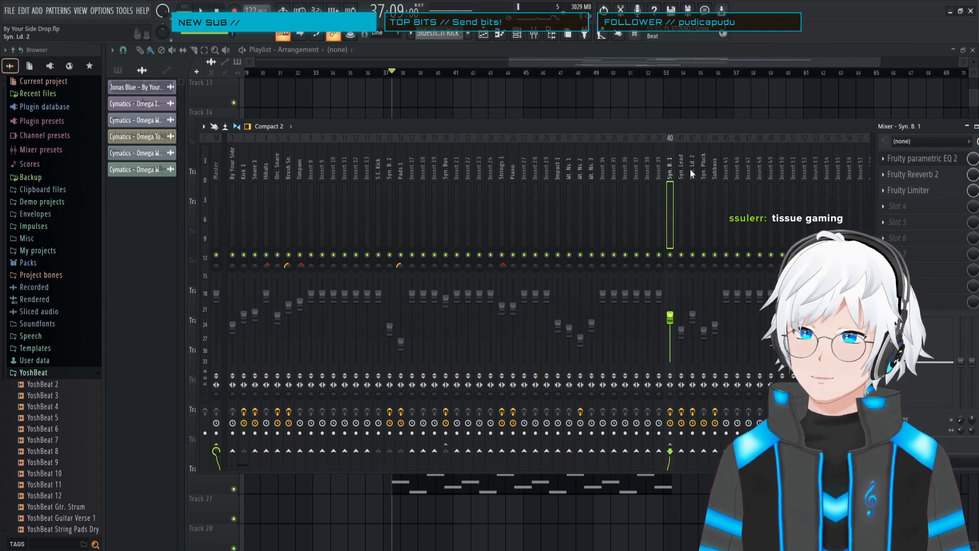
- Solo Strings 1 in the mixer, unmute Kick 1 alongside it, and play the drop
left_click(507, 178)
right_click(503, 256)
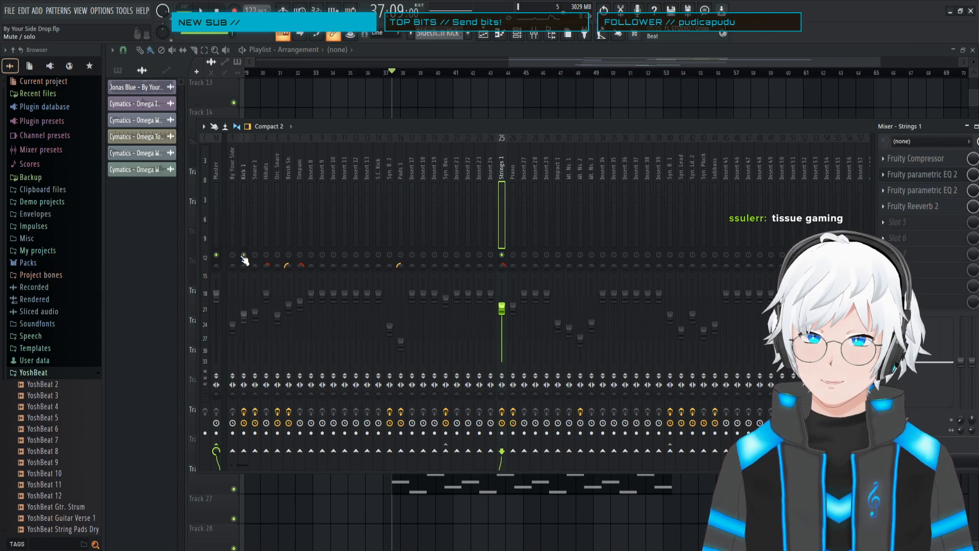
left_click(243, 255)
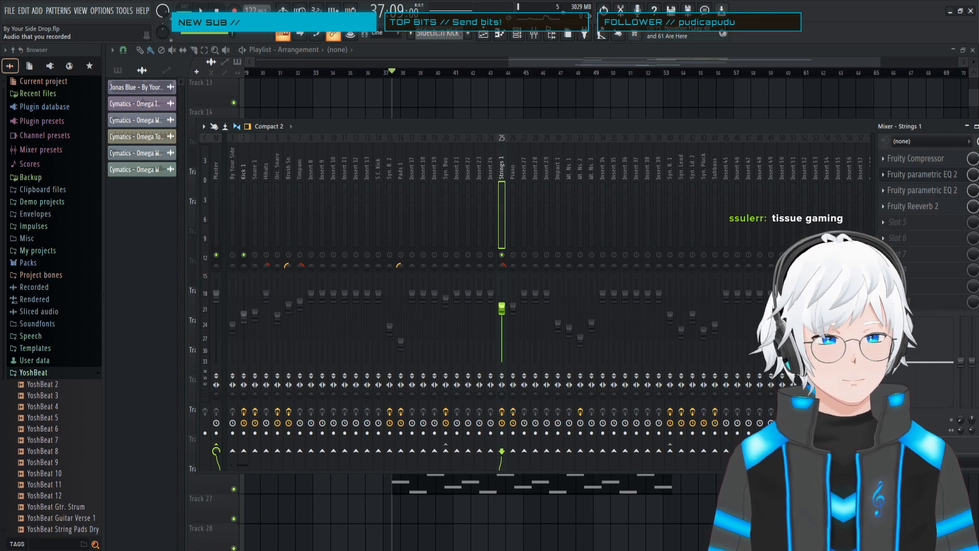
key("space")
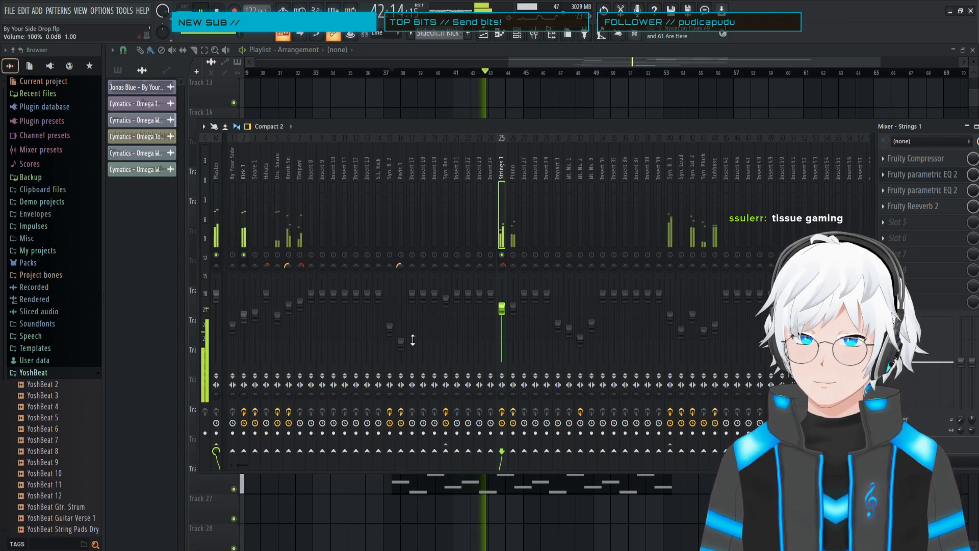
- Route Kick 1 as a sidechain to Strings 1, return to the Strings 1 track, and stop playback
left_click(242, 176)
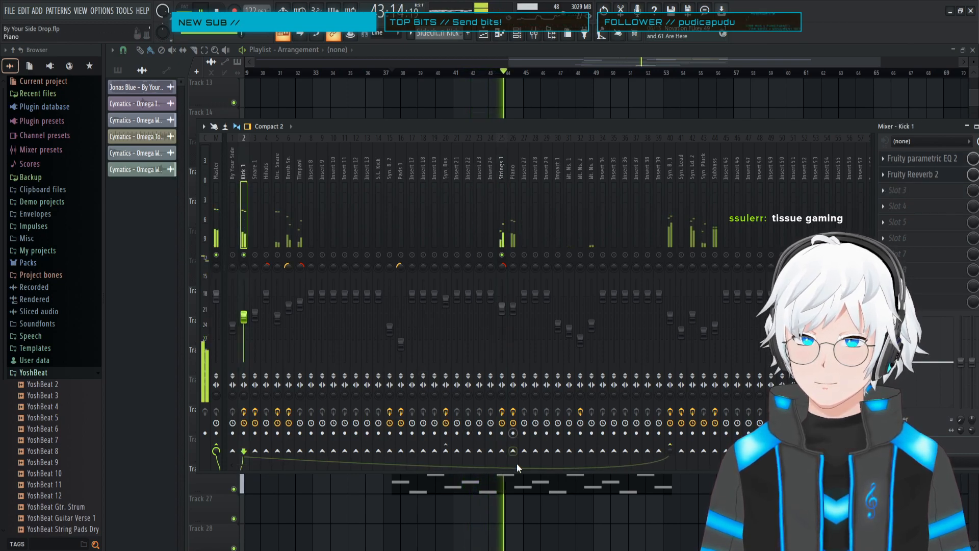
left_click(502, 451)
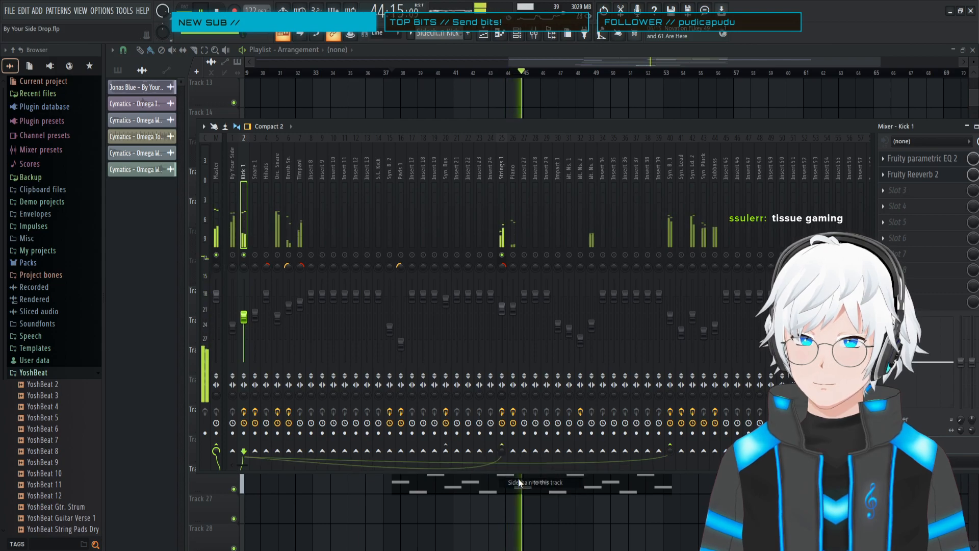
left_click(499, 173)
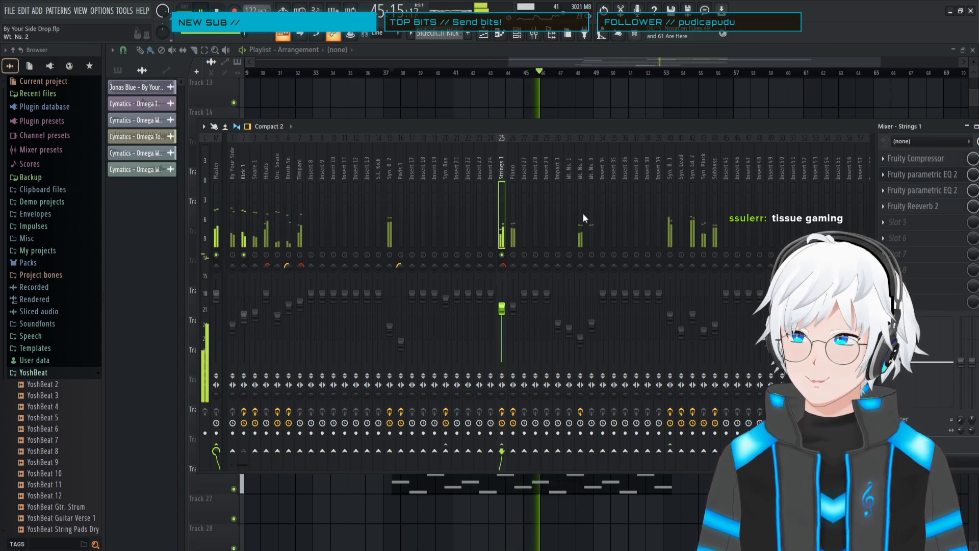
key("space")
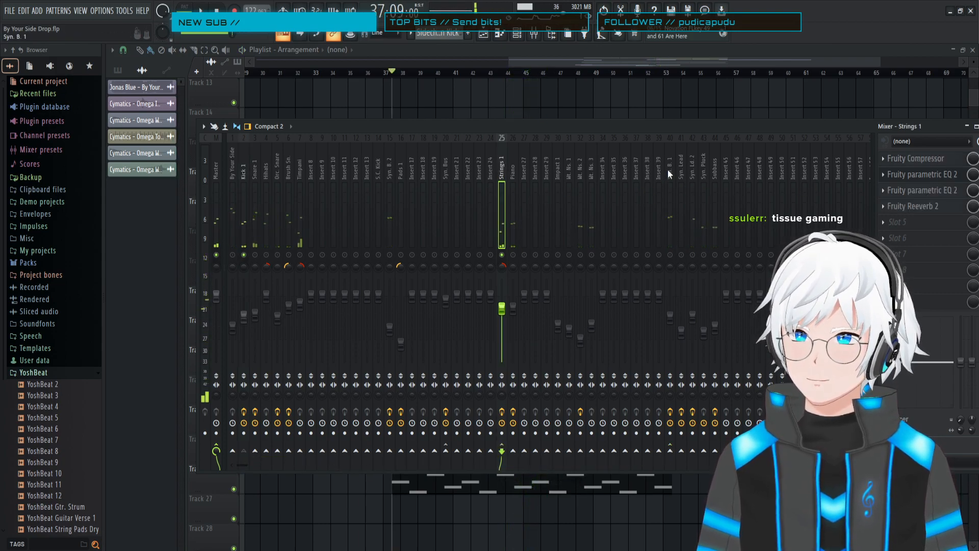
- Copy the Fruity Limiter with its settings from Syn. B. 1 to the Strings 1 track
left_click(668, 174)
left_click(883, 190)
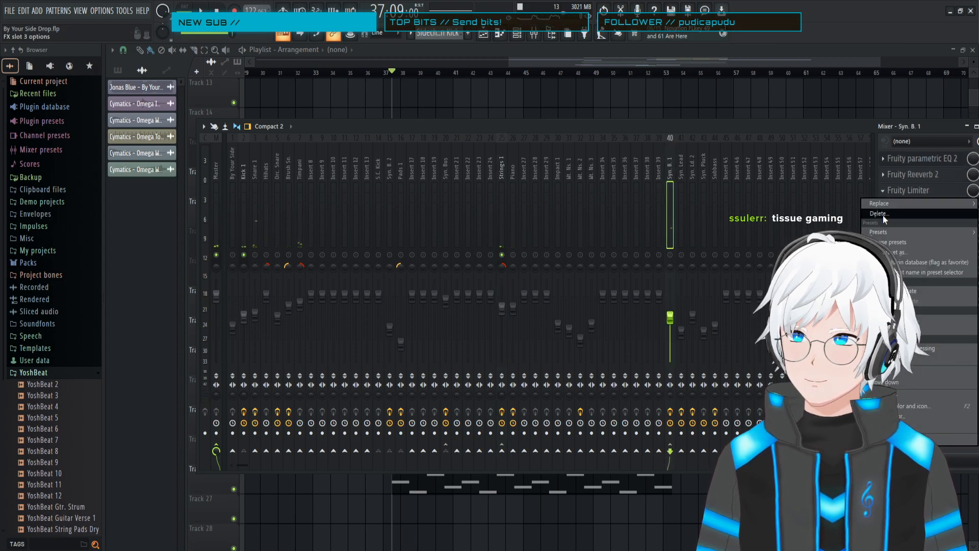
left_click_drag(898, 252, 501, 173)
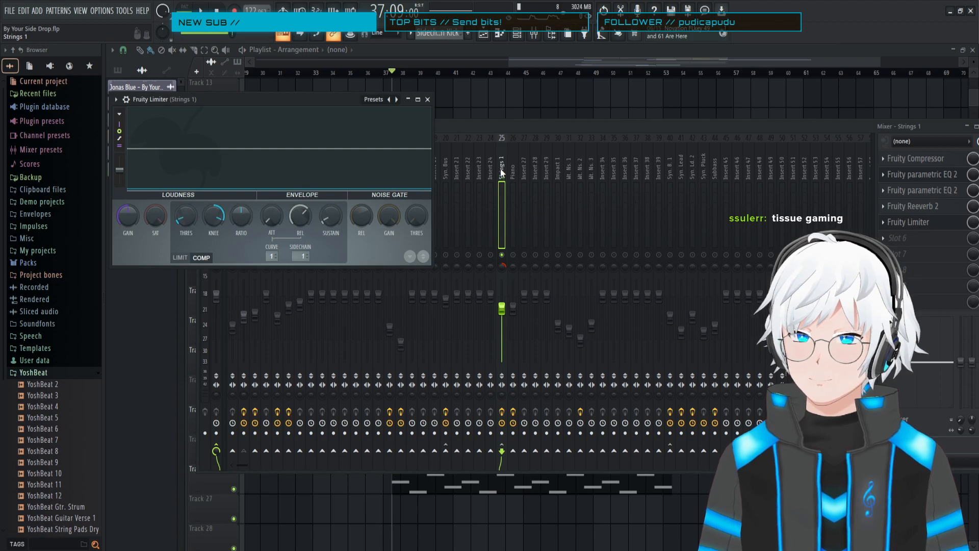
- Play the drop while adjusting the compressor knee in Strings 1's Fruity Limiter, stop, and reposition the limiter window to show all its controls
left_click_drag(325, 100, 758, 157)
left_click_drag(649, 277, 649, 311)
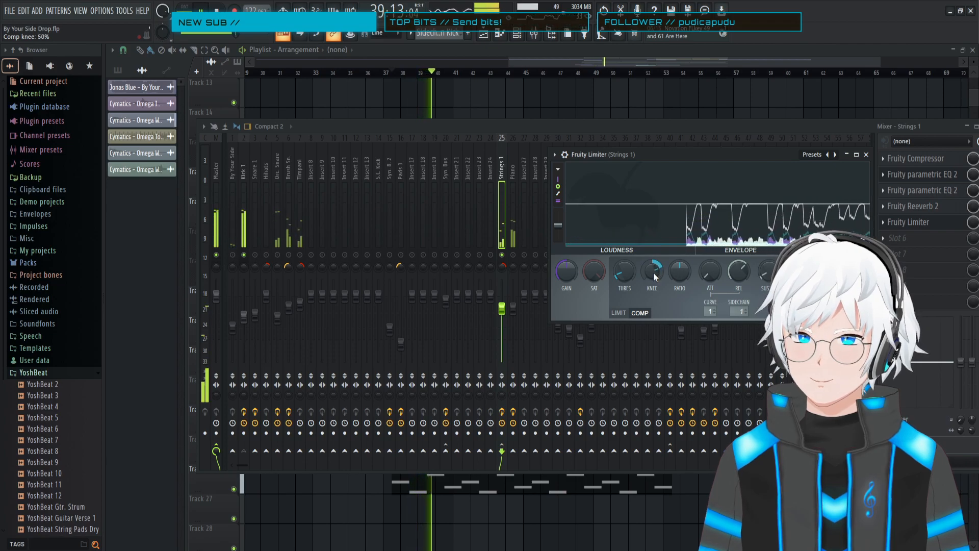
left_click_drag(650, 275, 650, 275)
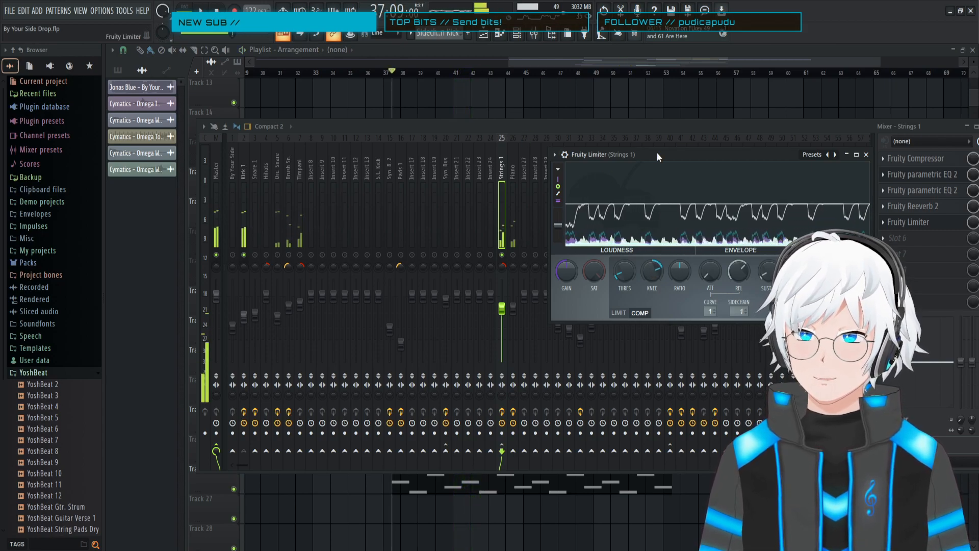
key("space")
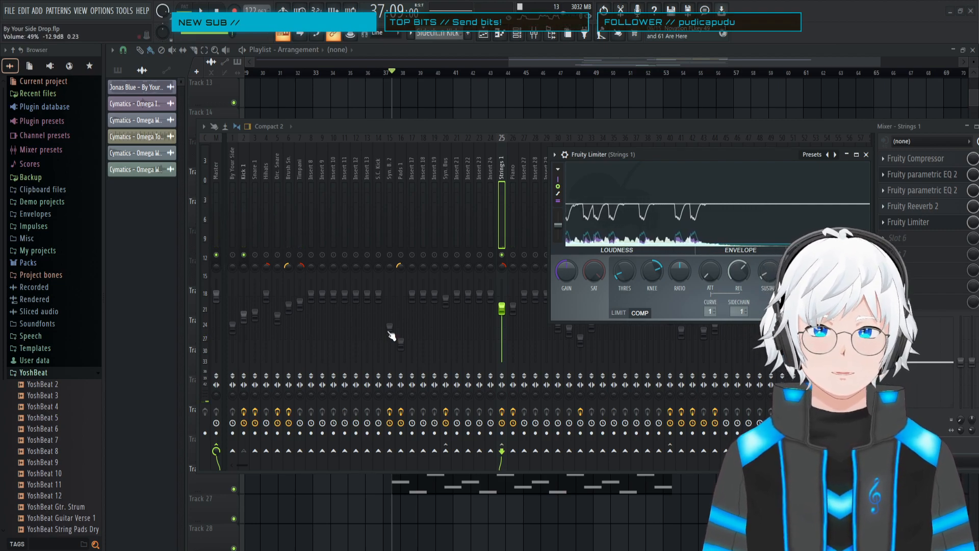
left_click_drag(705, 153, 515, 179)
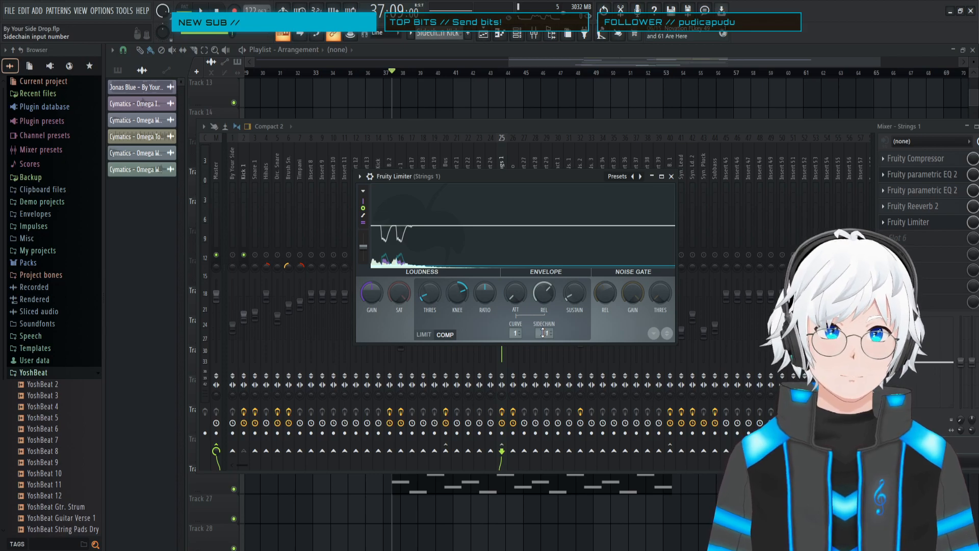
- Check Kick 1's sidechain routing in the mixer, and reopen Strings 1's Fruity Limiter to review its sidechain input
left_click_drag(490, 179, 775, 253)
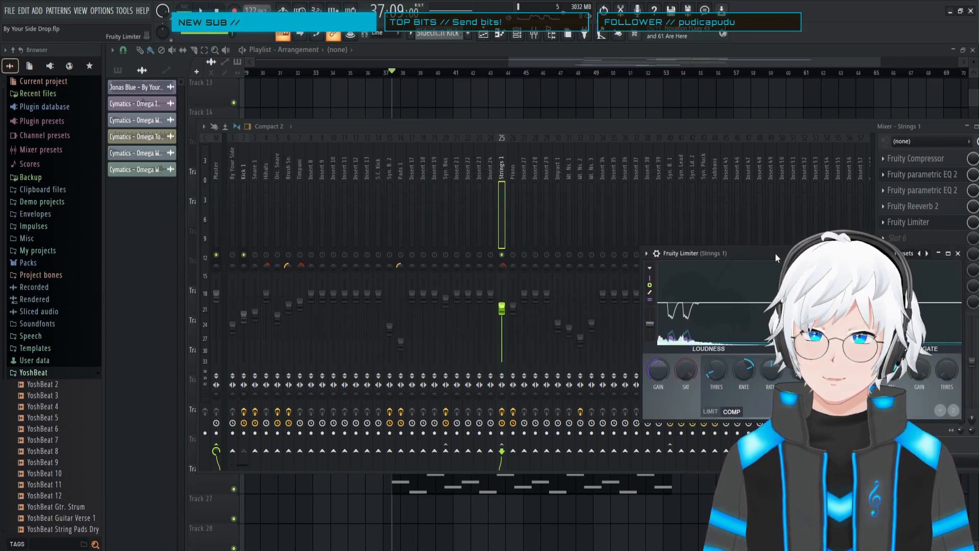
left_click(242, 169)
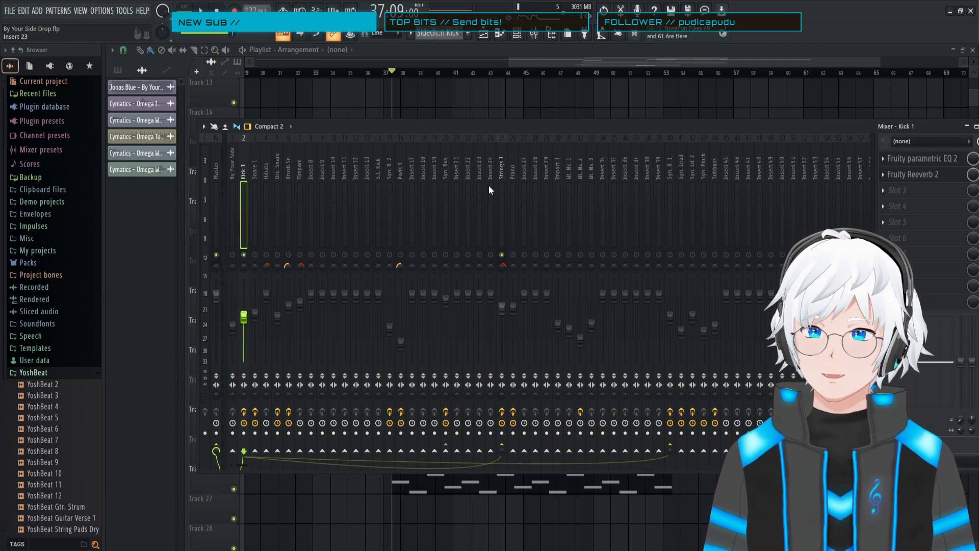
left_click(502, 171)
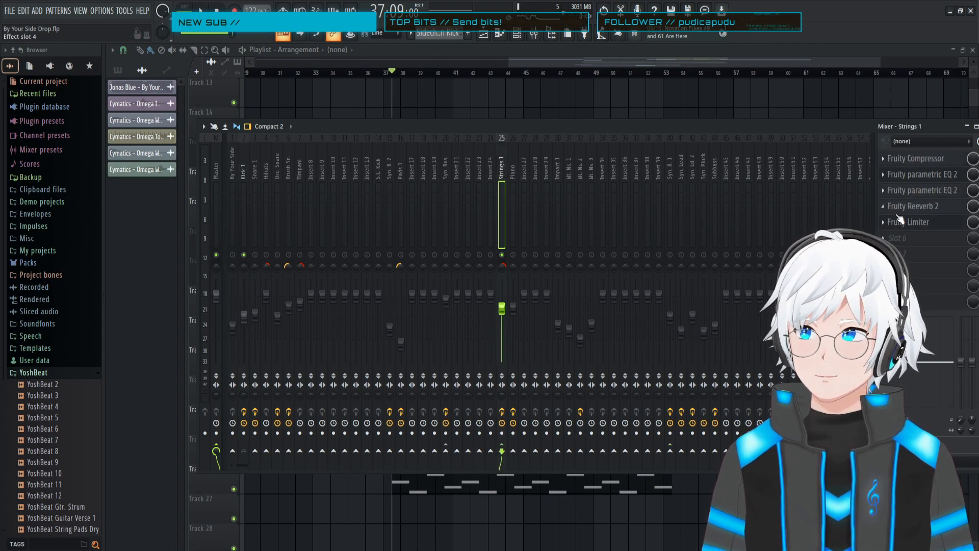
left_click(897, 221)
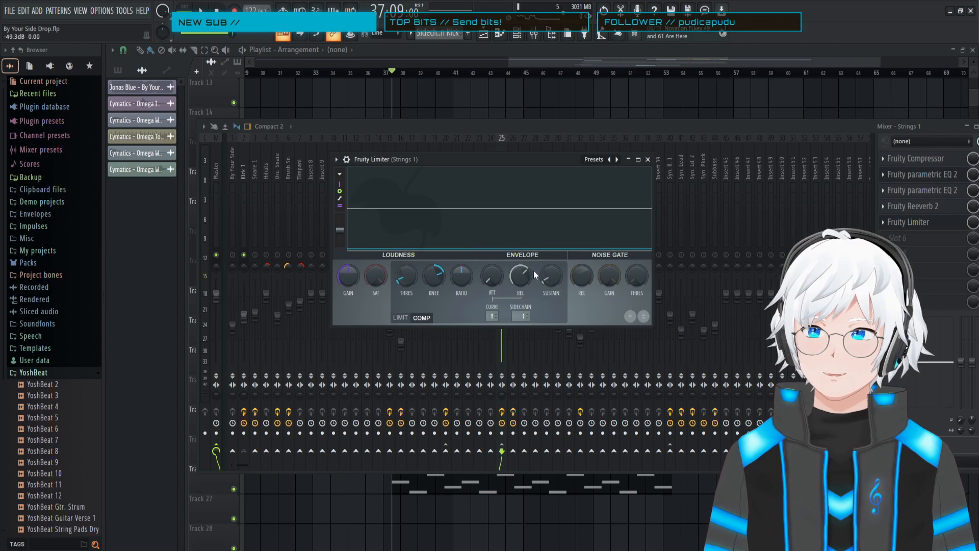
left_click(526, 317)
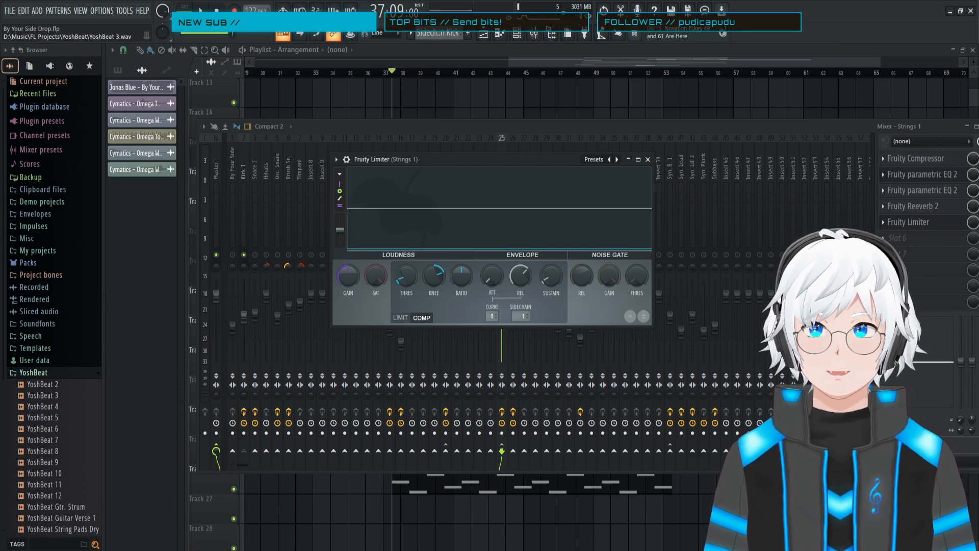
left_click_drag(502, 162, 563, 209)
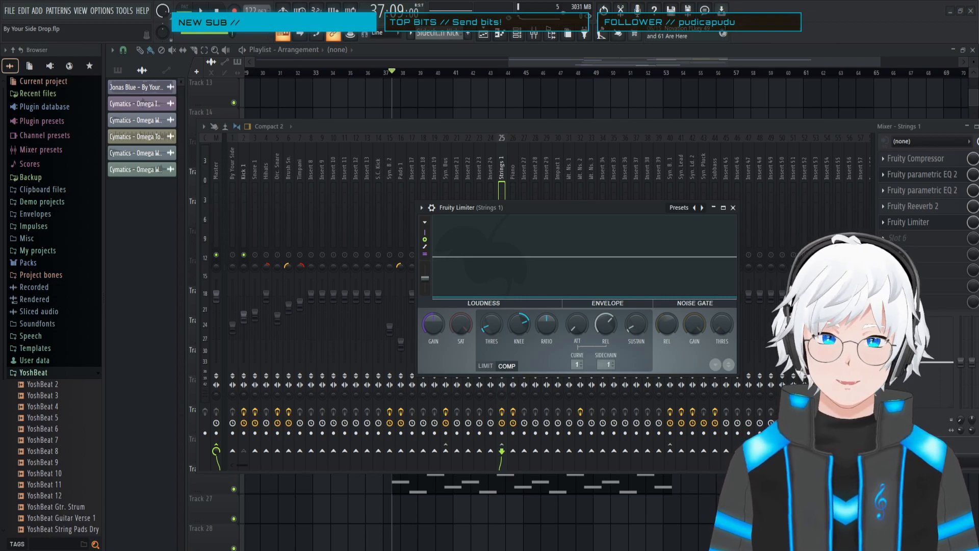
- Play the drop while raising the compressor knee in Strings 1's Fruity Limiter to about 96% and bringing it back down
key("space")
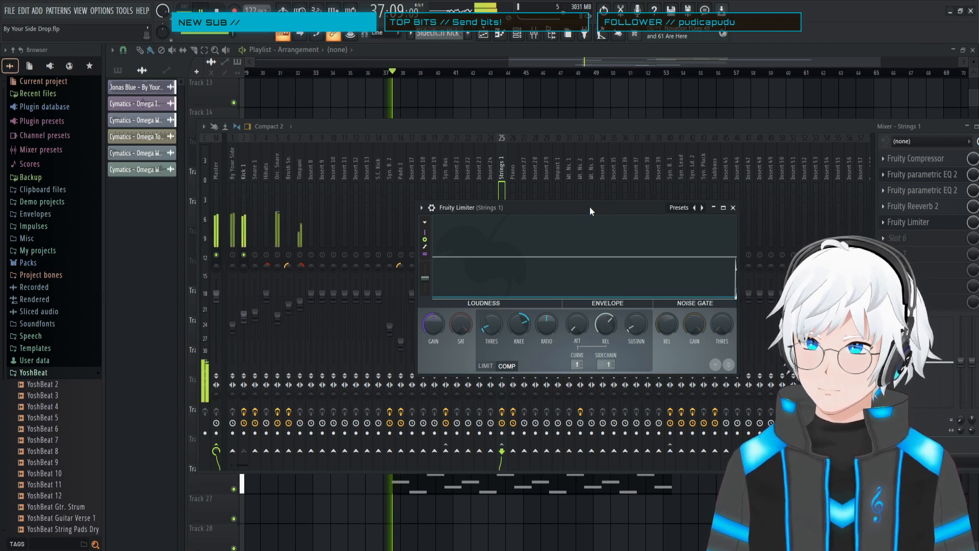
left_click_drag(589, 206, 440, 195)
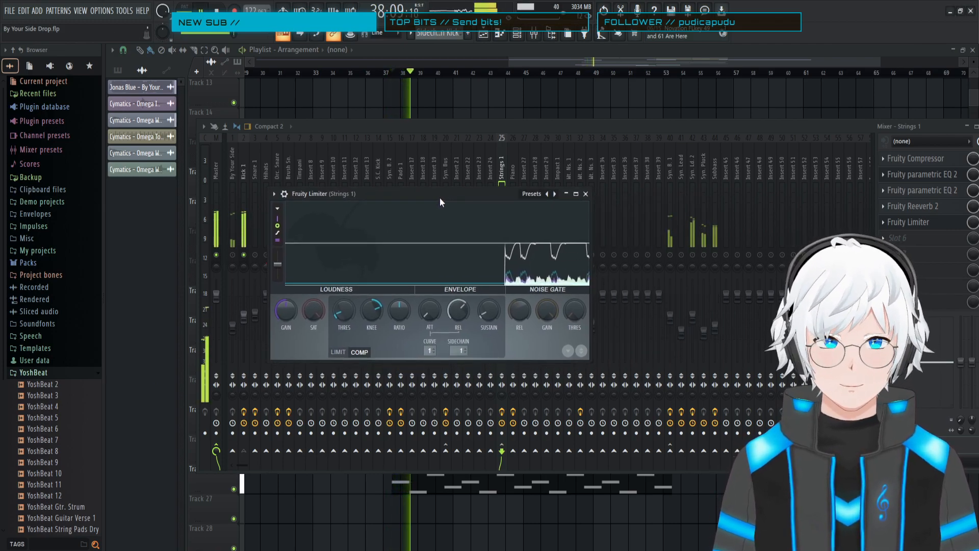
left_click_drag(372, 310, 372, 288)
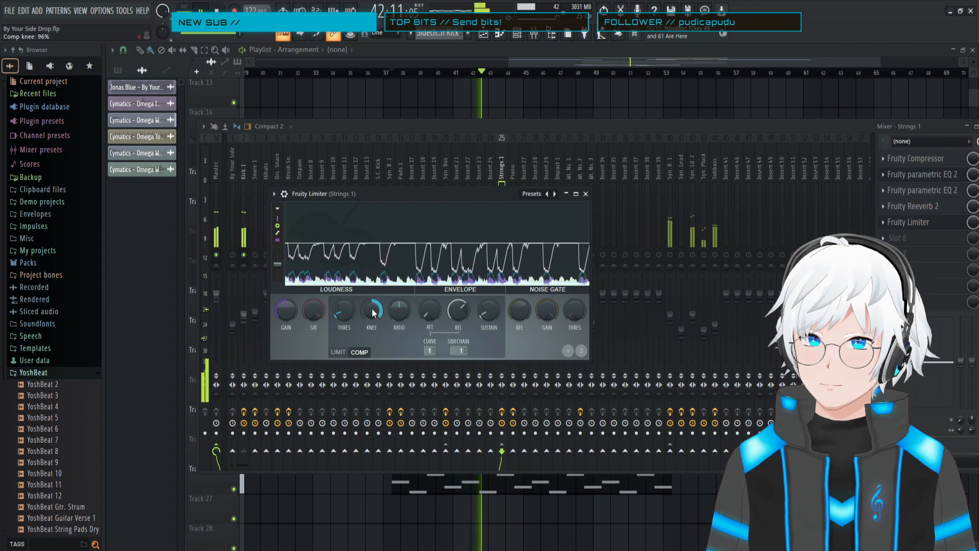
left_click_drag(373, 309, 372, 311)
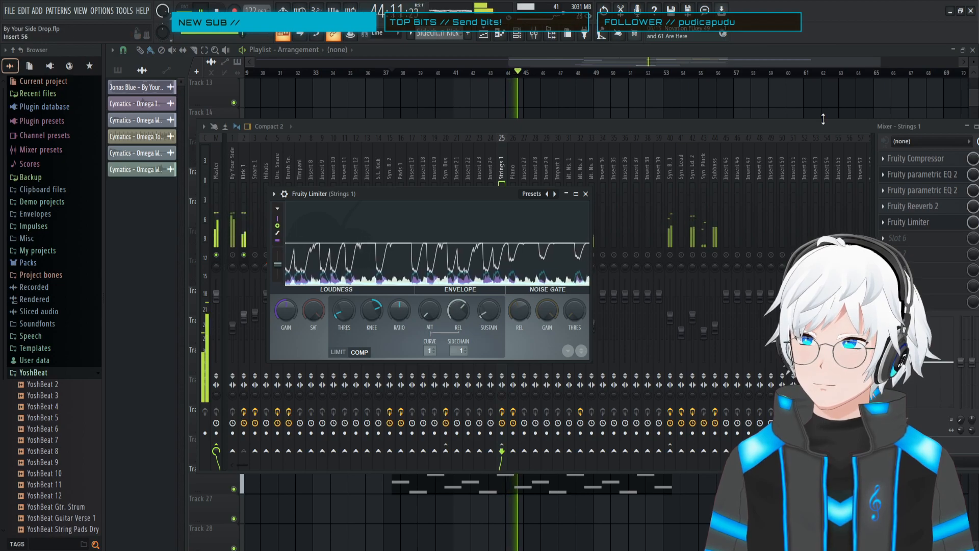
- Compare the drop with Strings 1's Fruity Limiter bypassed and enabled, stop playback, and put the limiter window away
left_click_drag(780, 128, 734, 125)
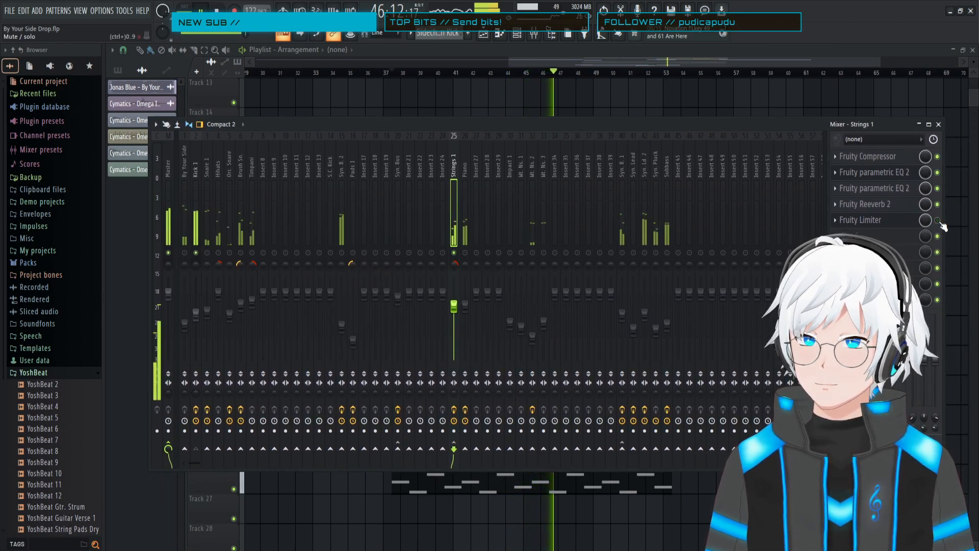
left_click(892, 223)
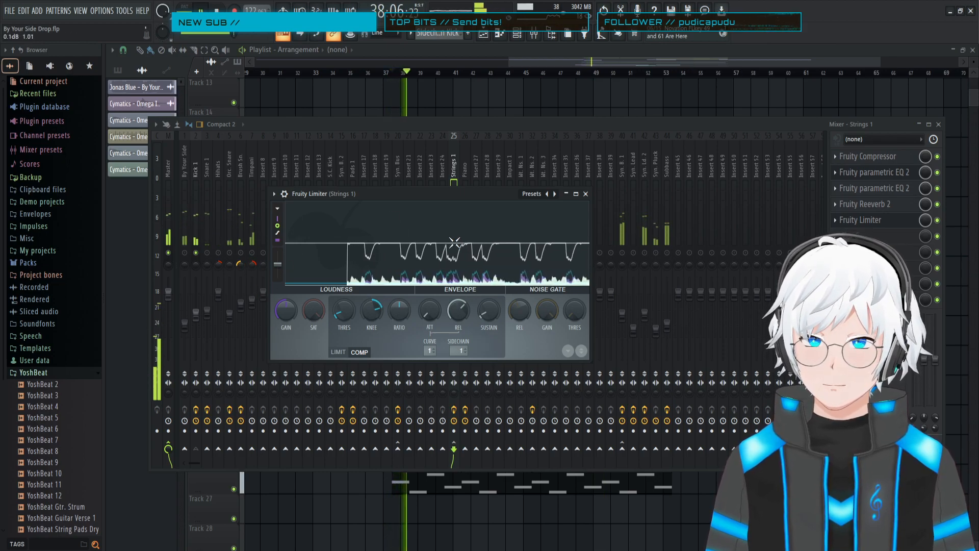
left_click_drag(443, 194, 645, 221)
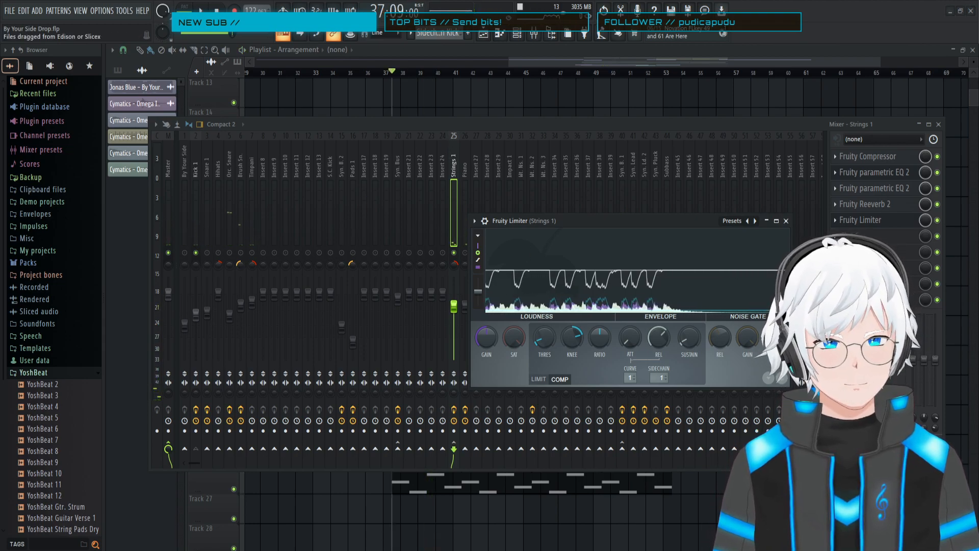
left_click(411, 124)
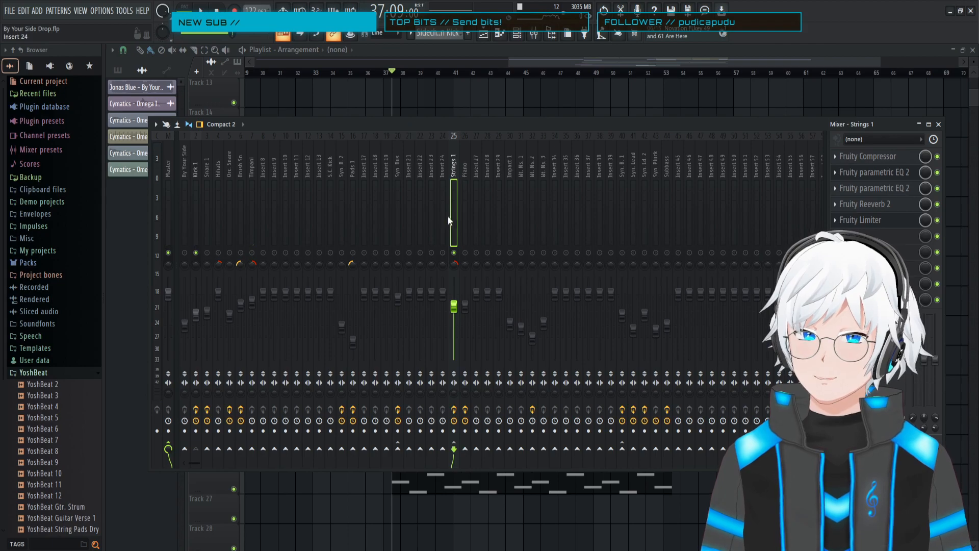
- Unsolo Strings 1 so all mixer tracks are enabled, and play the full drop
right_click(454, 253)
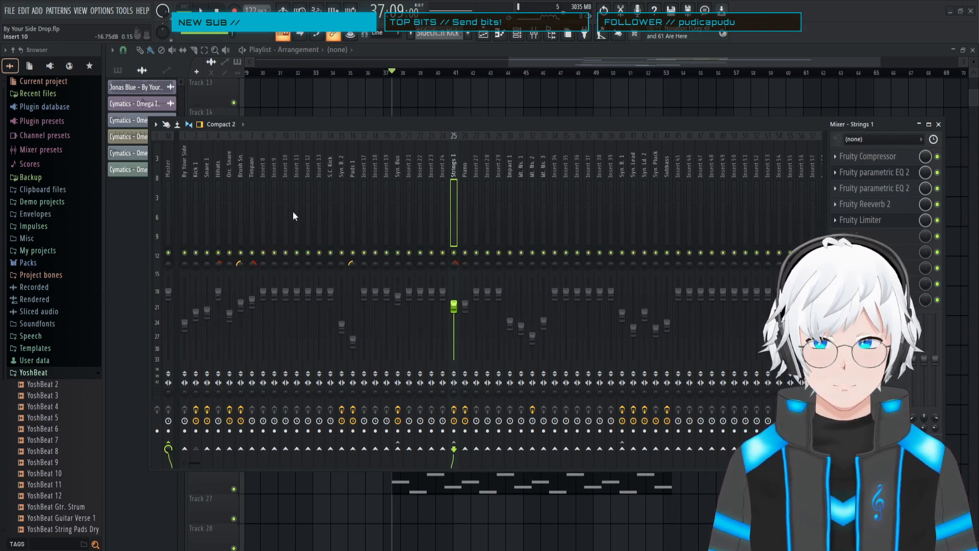
key("space")
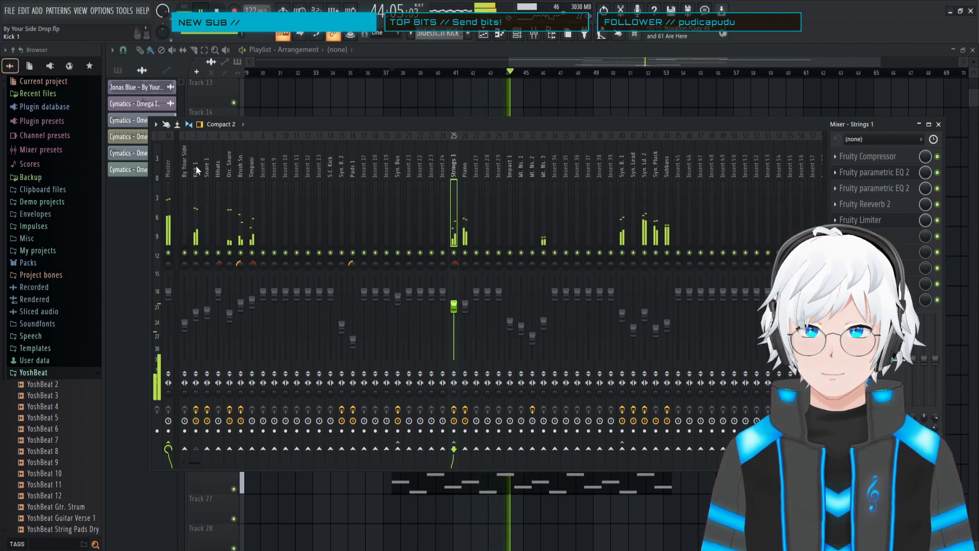
key("space")
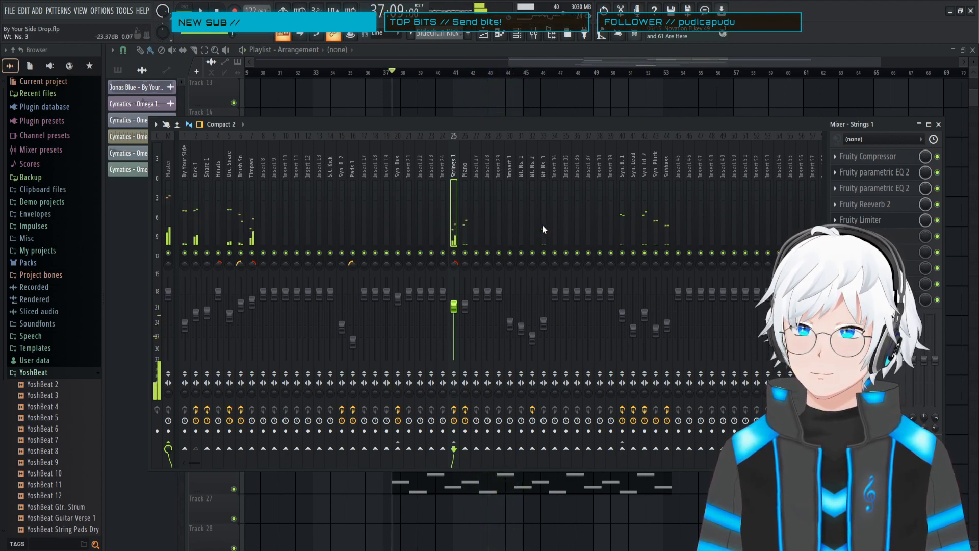
- Solo Syn. Ld. 2 in the mixer and listen to it through the start of the drop
key("space")
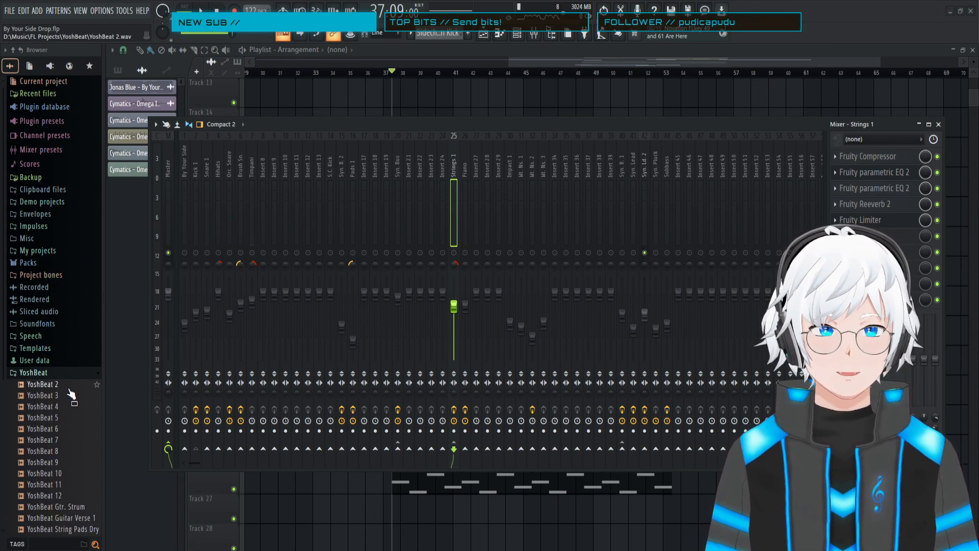
left_click(646, 171)
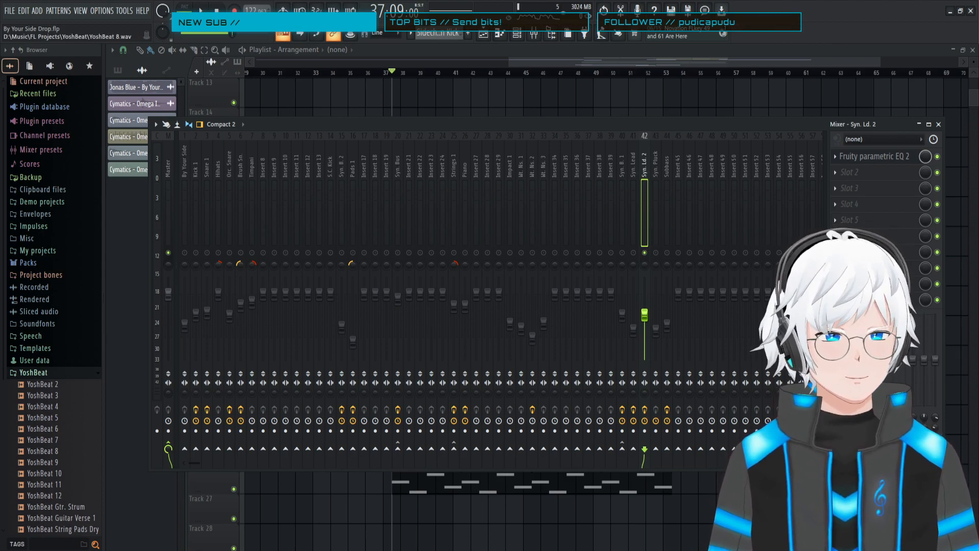
key("space")
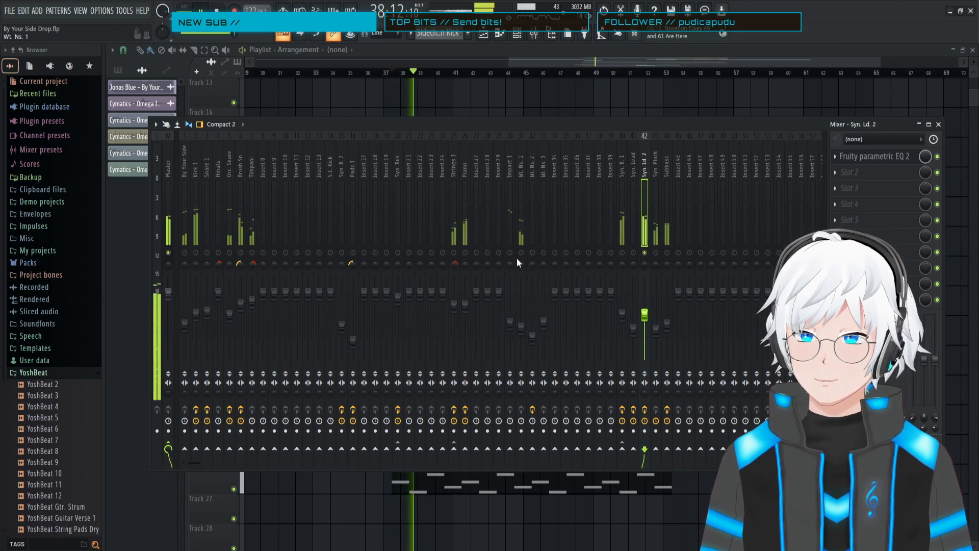
key("space")
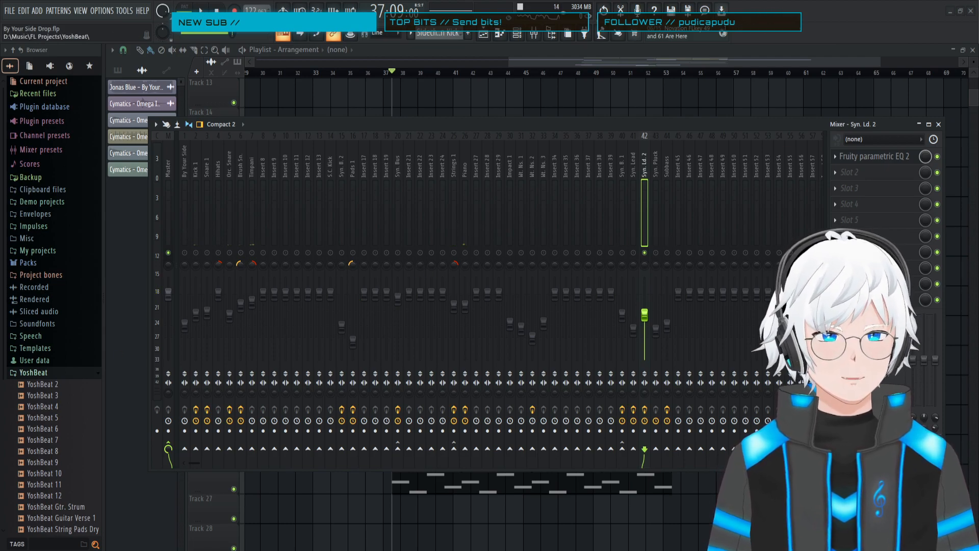
- Solo Strings 1 in the mixer and listen to it through the start of the drop
left_click(453, 170)
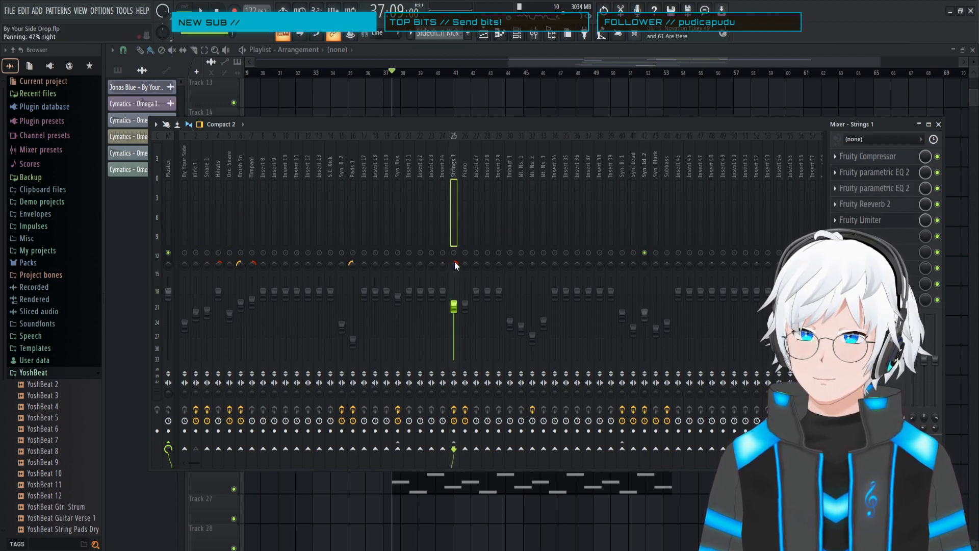
key("space")
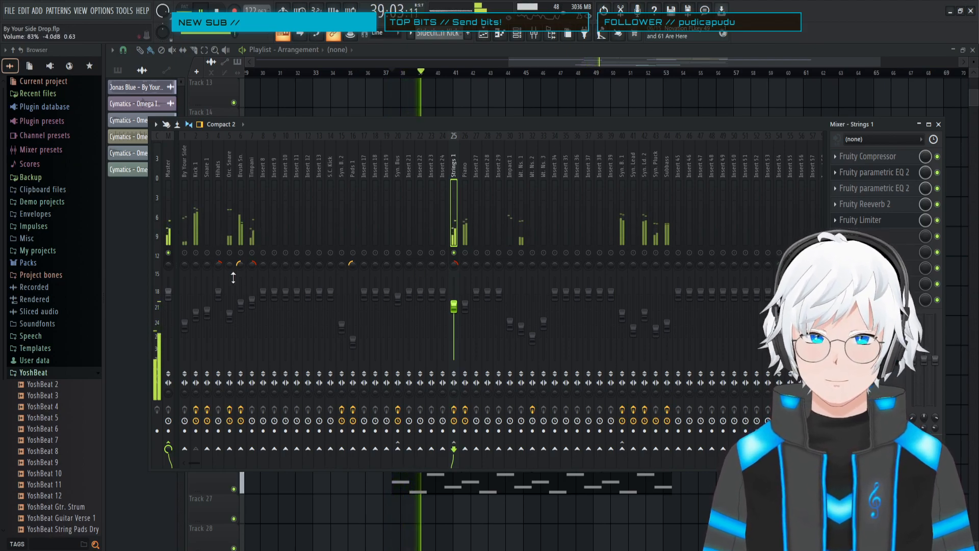
key("space")
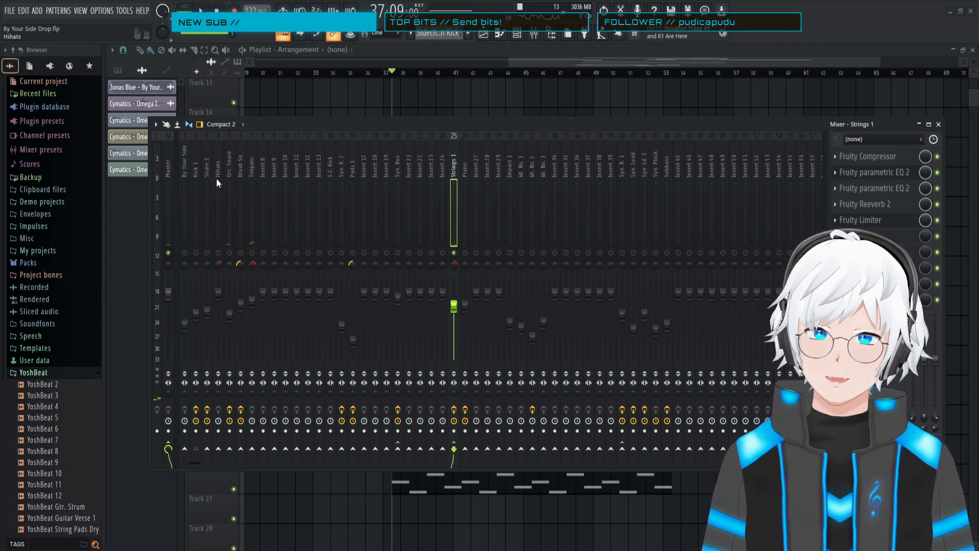
- Solo Snare 1, listen to it through the drop, stop playback, and re-enable all mixer tracks
left_click(207, 252)
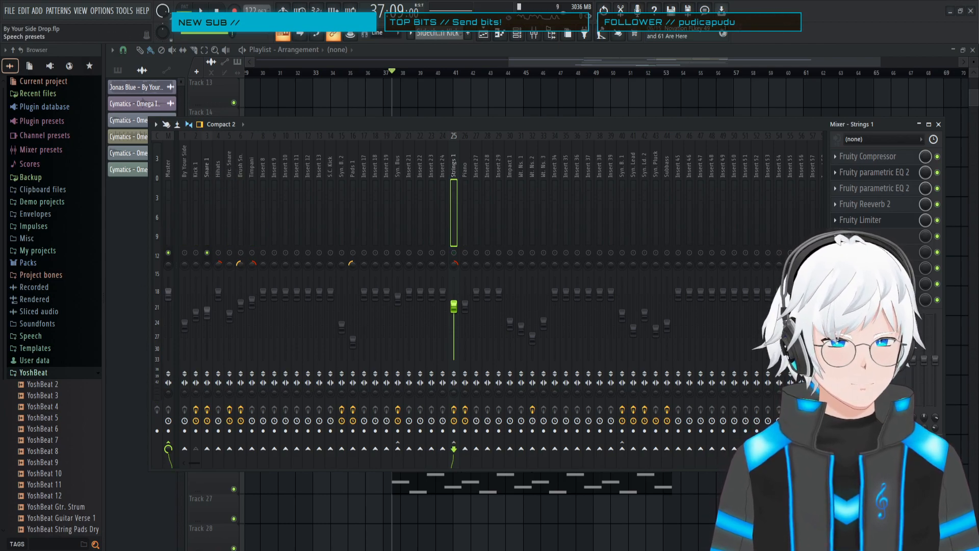
key("space")
left_click(515, 54)
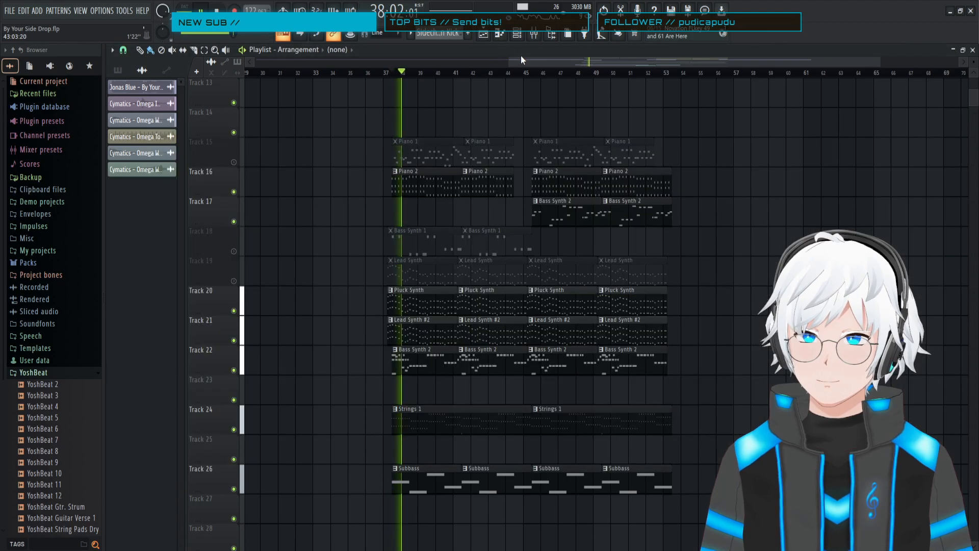
left_click(543, 38)
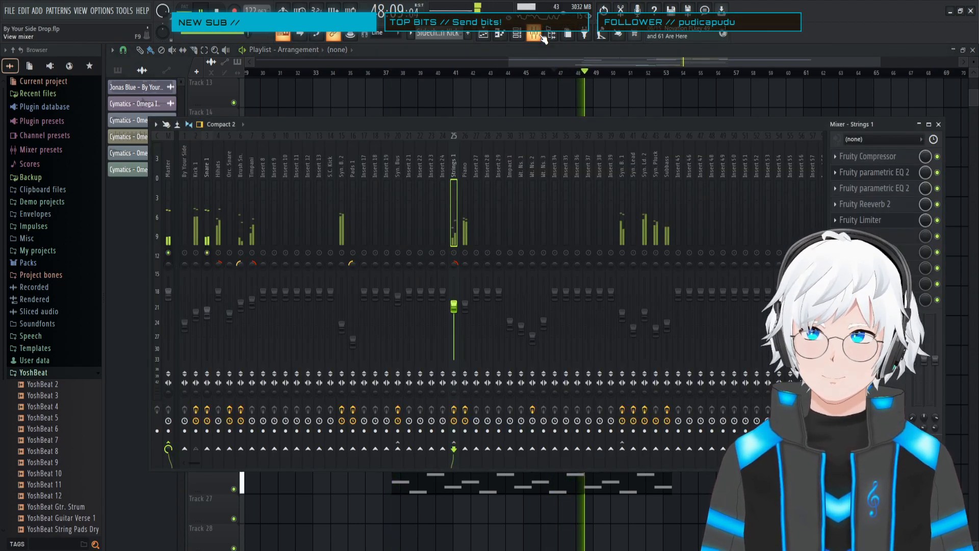
key("space")
right_click(207, 253)
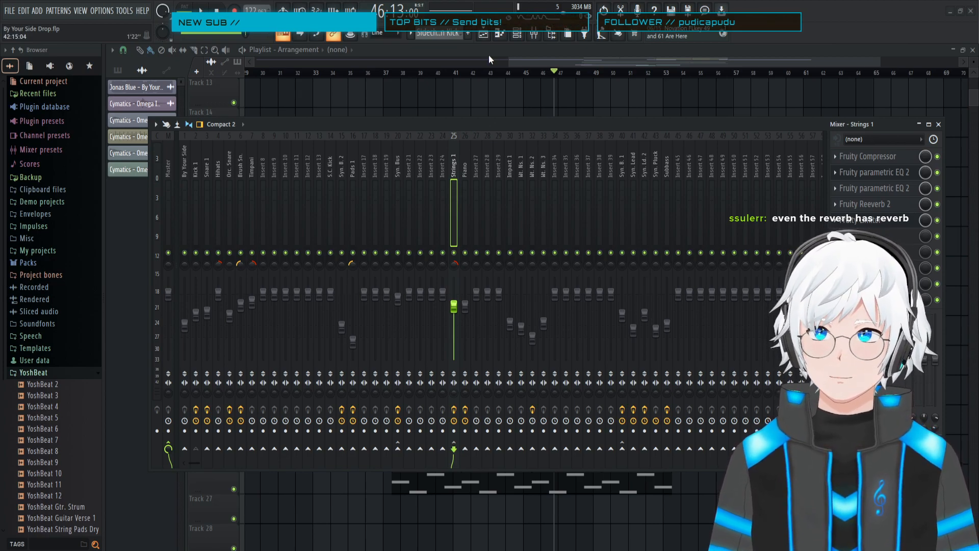
key("F9")
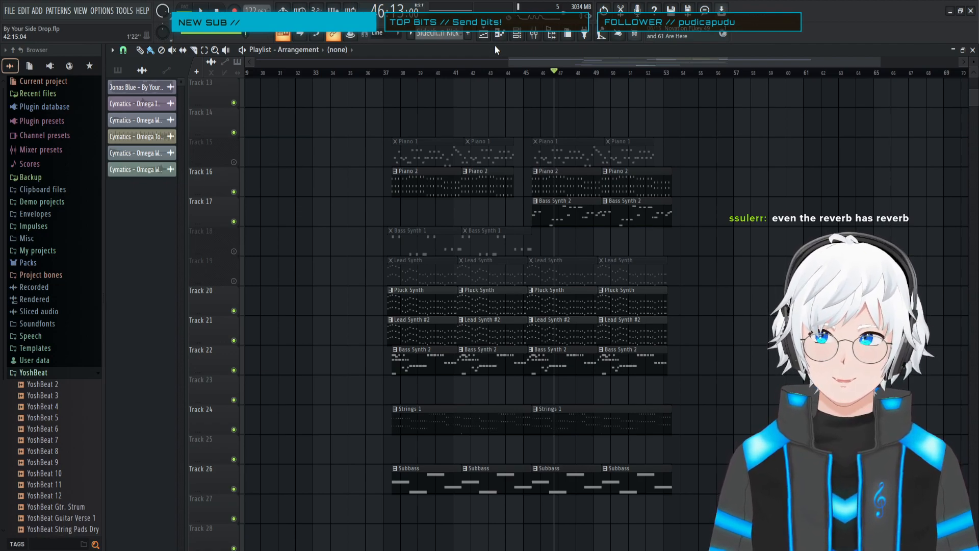
left_click(519, 36)
left_click(537, 39)
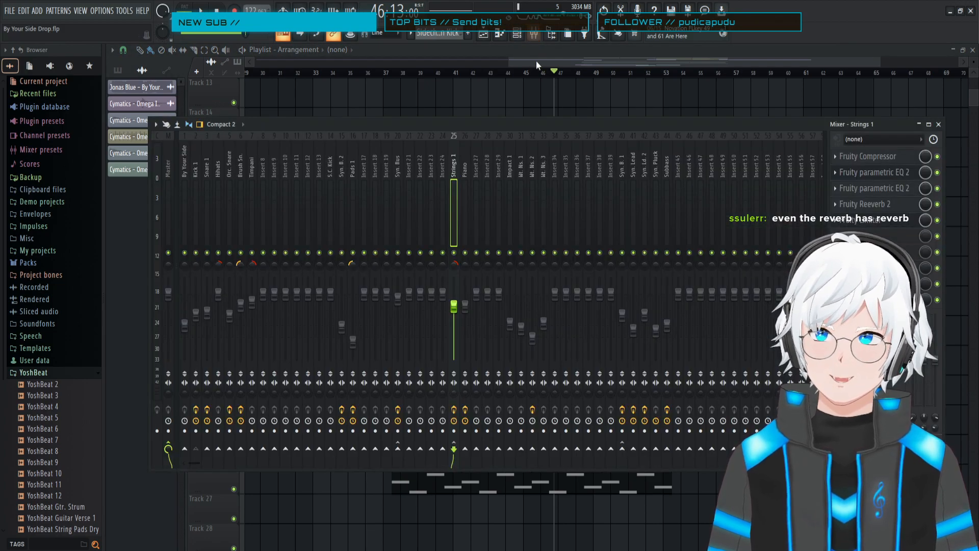
- Solo Syn. Lead in the mixer, play the drop, and re-enable all mixer tracks during playback
left_click(635, 173)
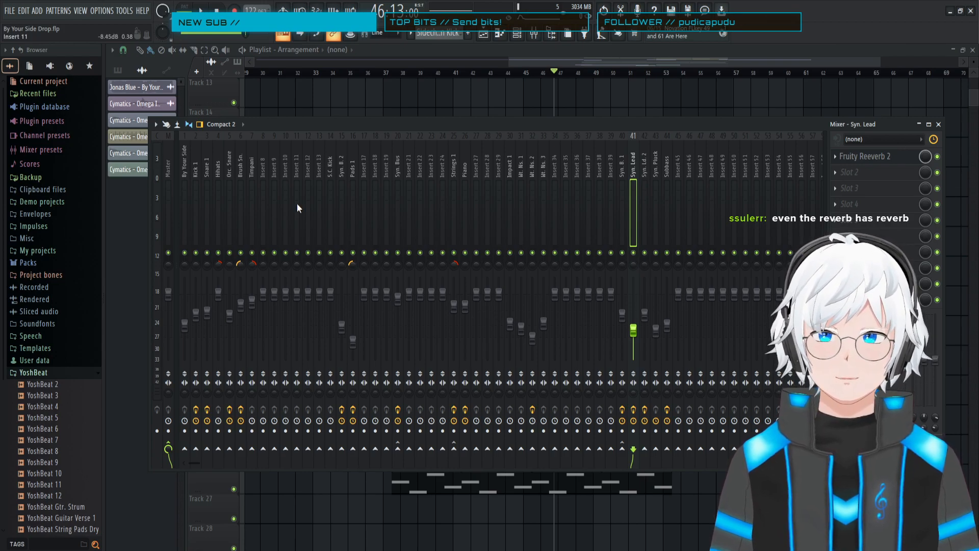
right_click(634, 253)
key("space")
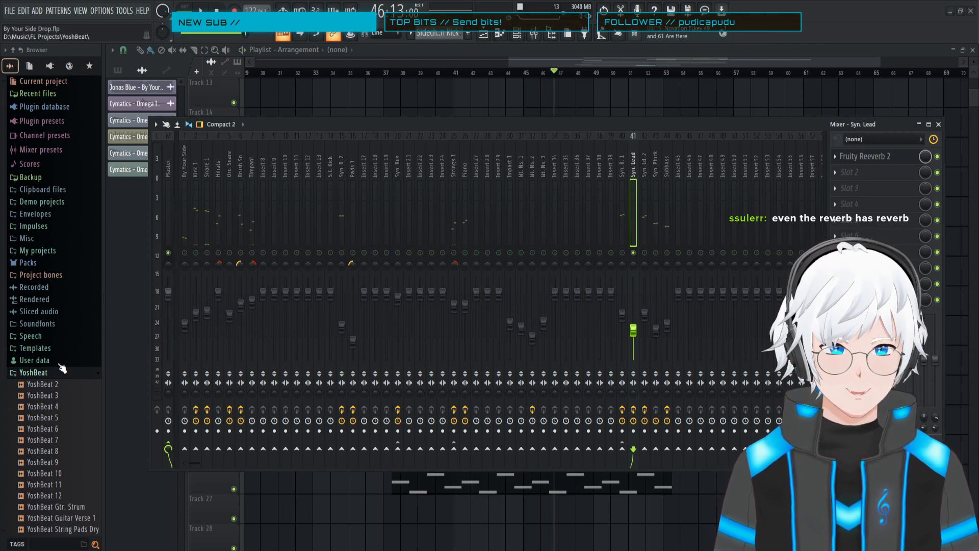
left_click(534, 34)
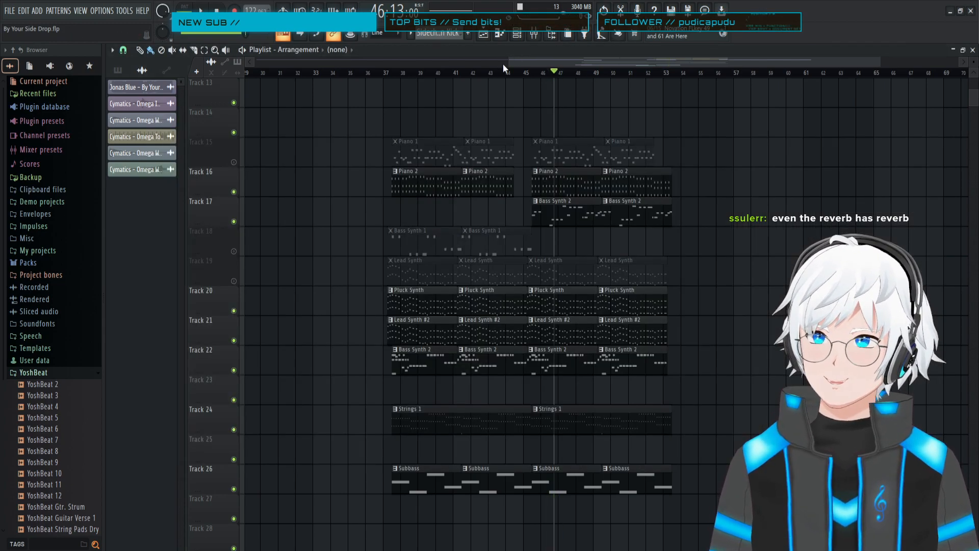
left_click(534, 34)
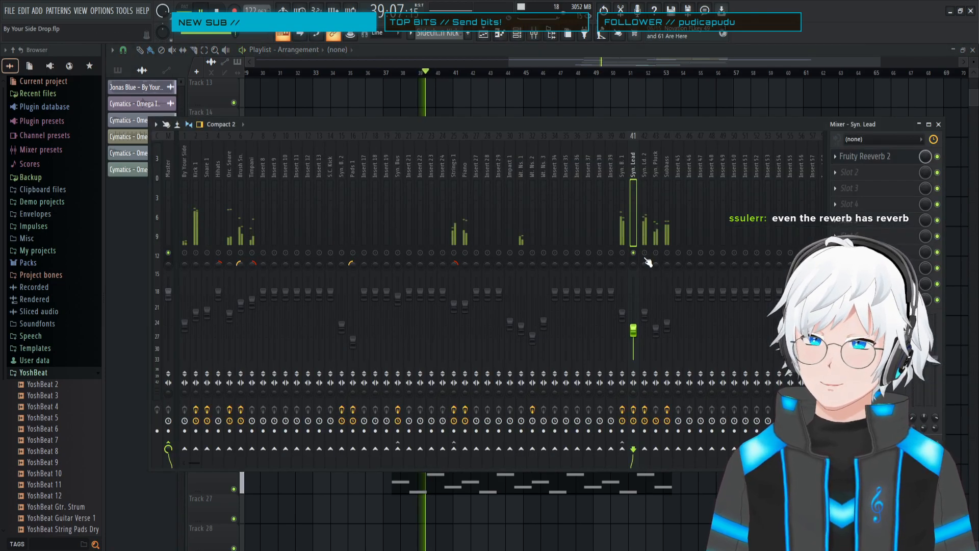
right_click(634, 253)
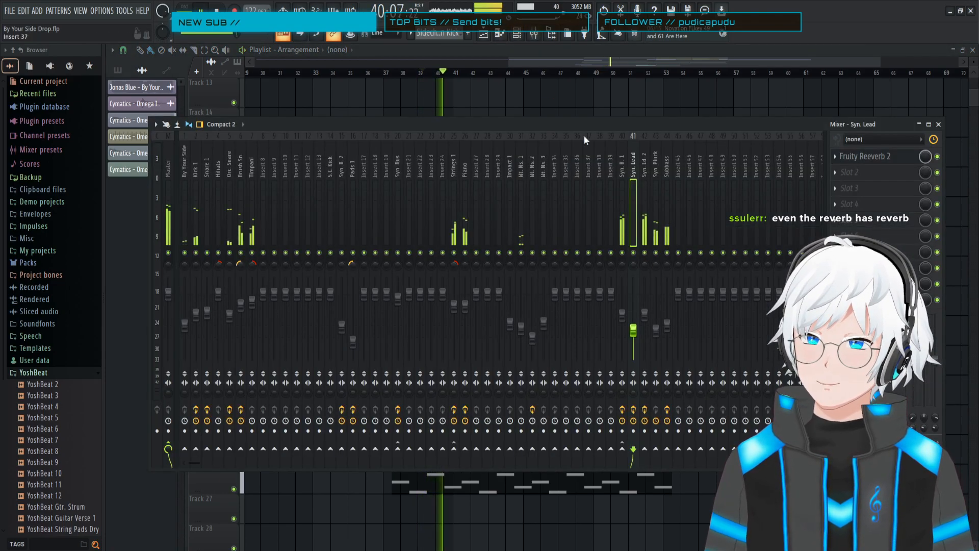
- Solo Syn. Ld. 2 instead of Syn. Lead, listen through the drop, stop playback, and re-enable all mixer tracks
right_click(635, 253)
left_click(645, 253)
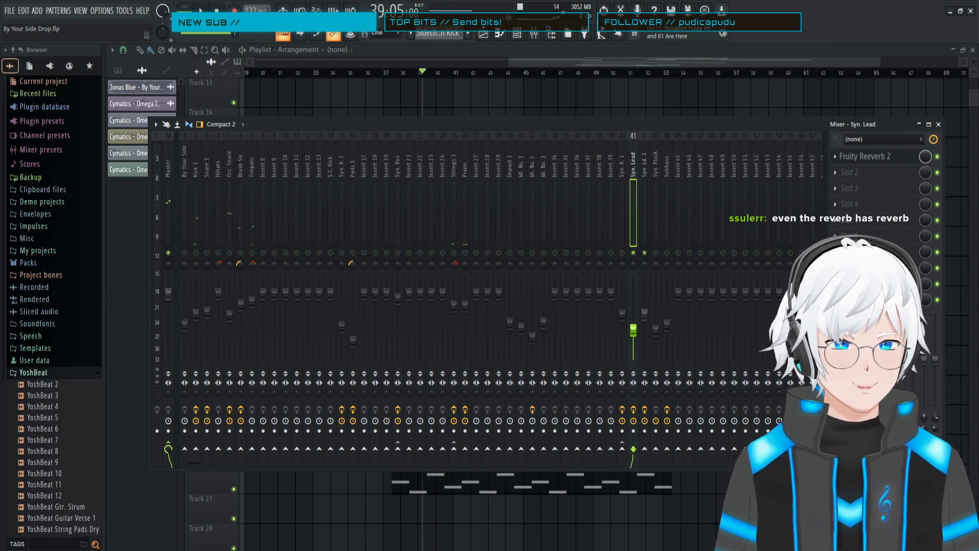
right_click(645, 253)
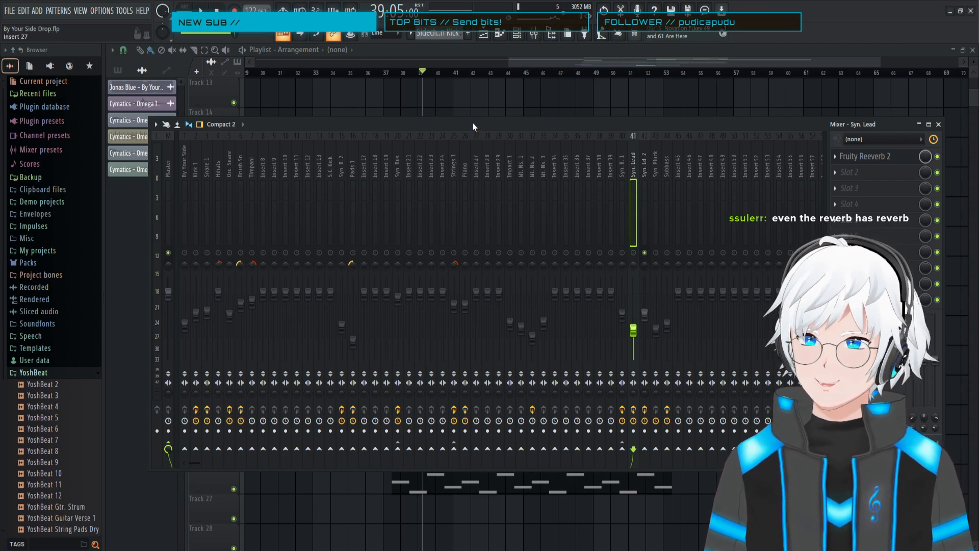
key("space")
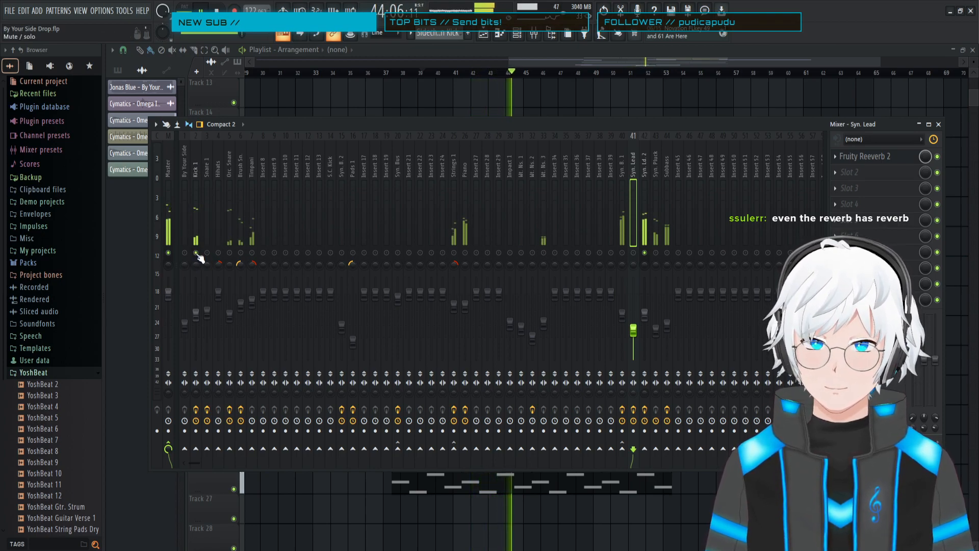
key("space")
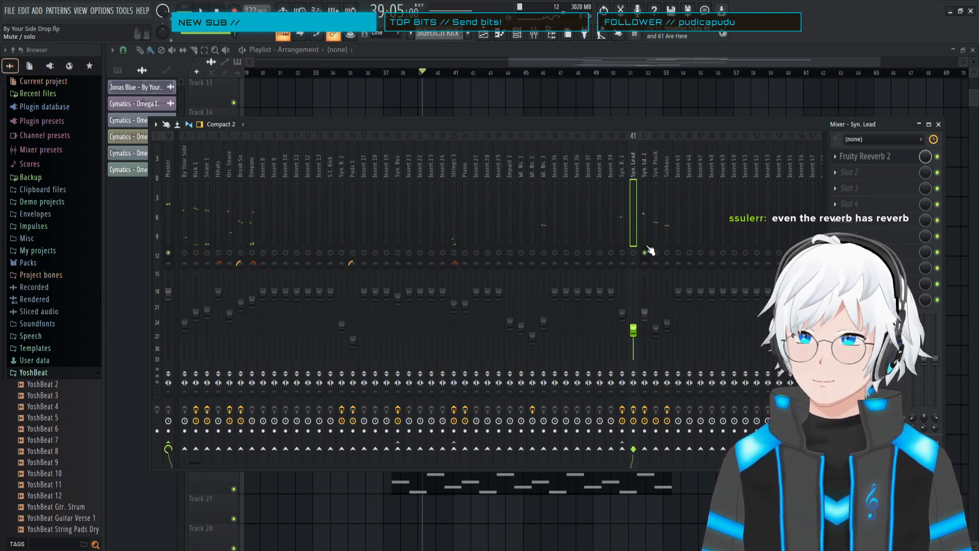
right_click(644, 251)
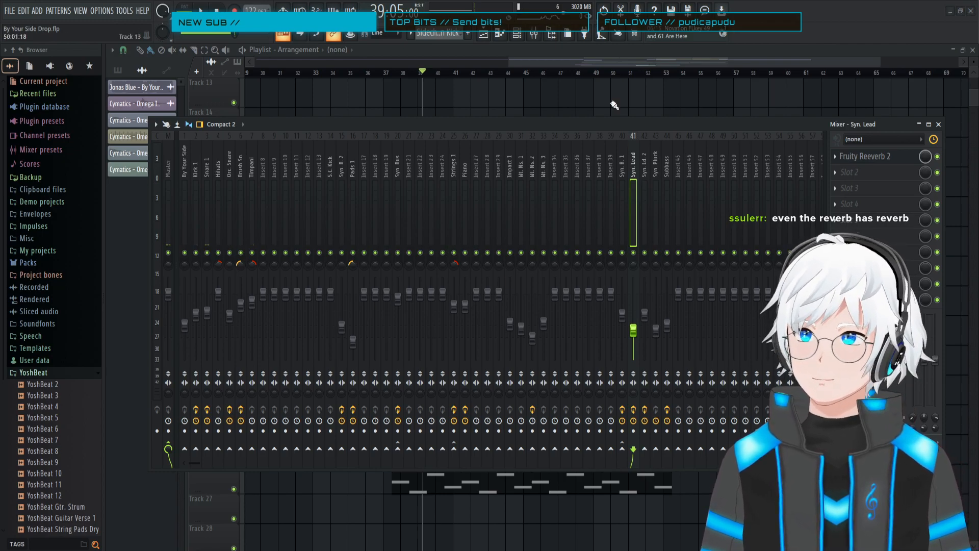
- Hide the mixer, set the channel rack filter to All, look over the channels, and close the rack
left_click(536, 36)
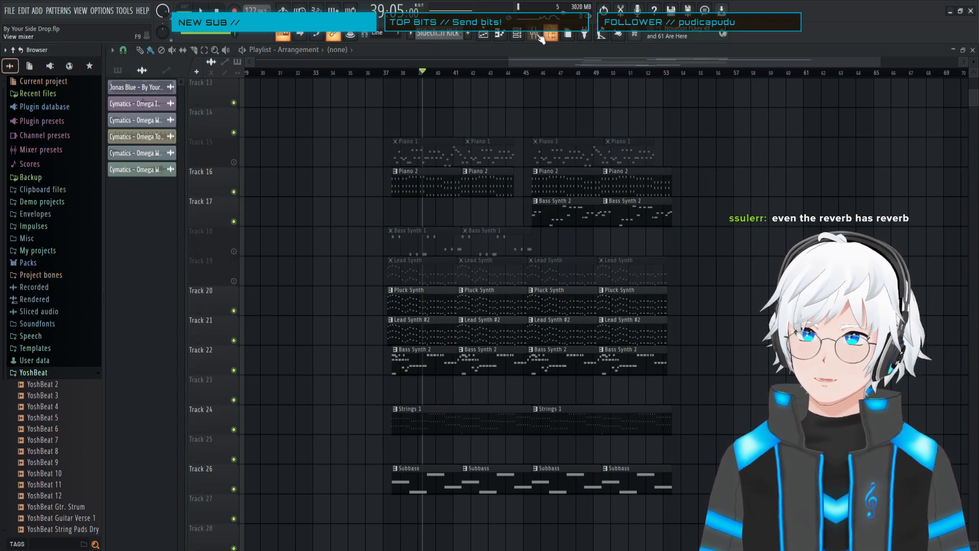
left_click(516, 34)
left_click(367, 163)
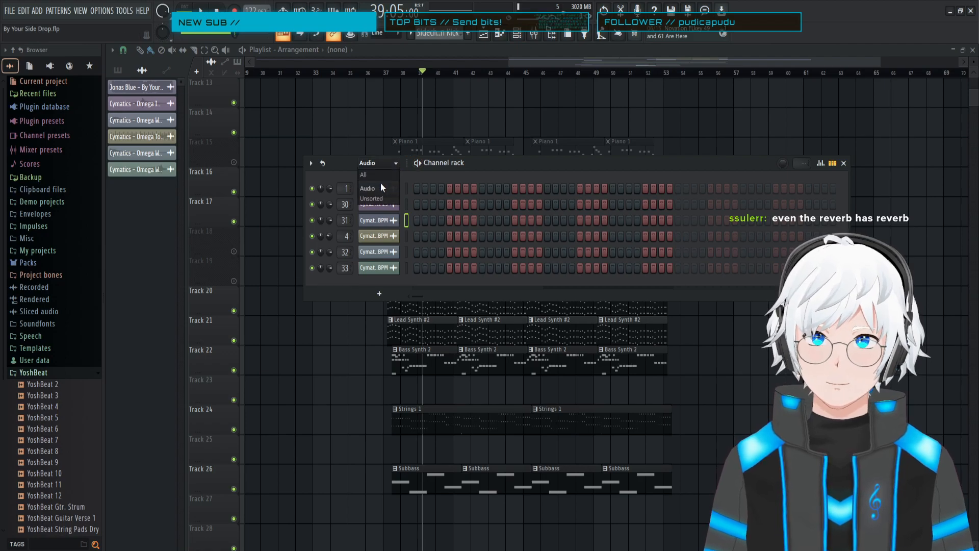
left_click(378, 177)
scroll(459, 316, "down", 3)
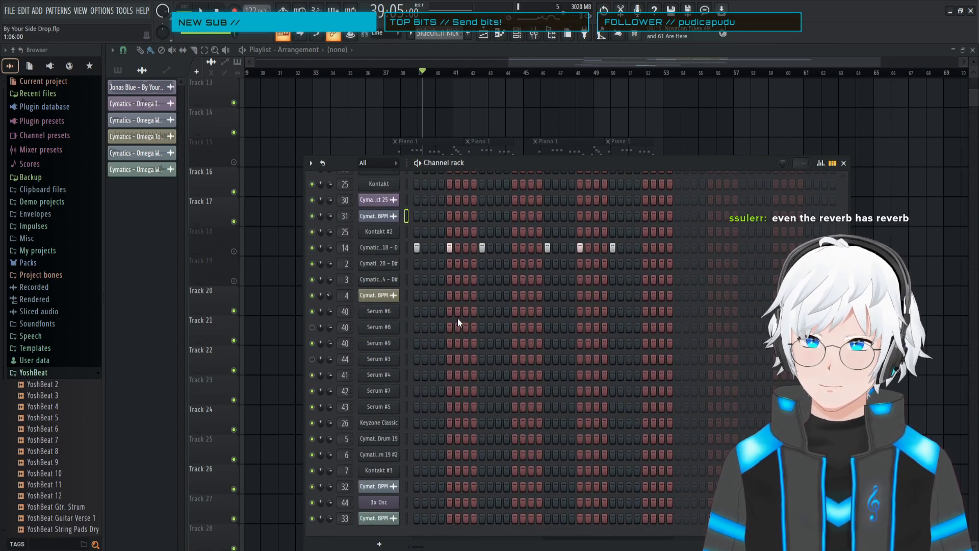
left_click(474, 54)
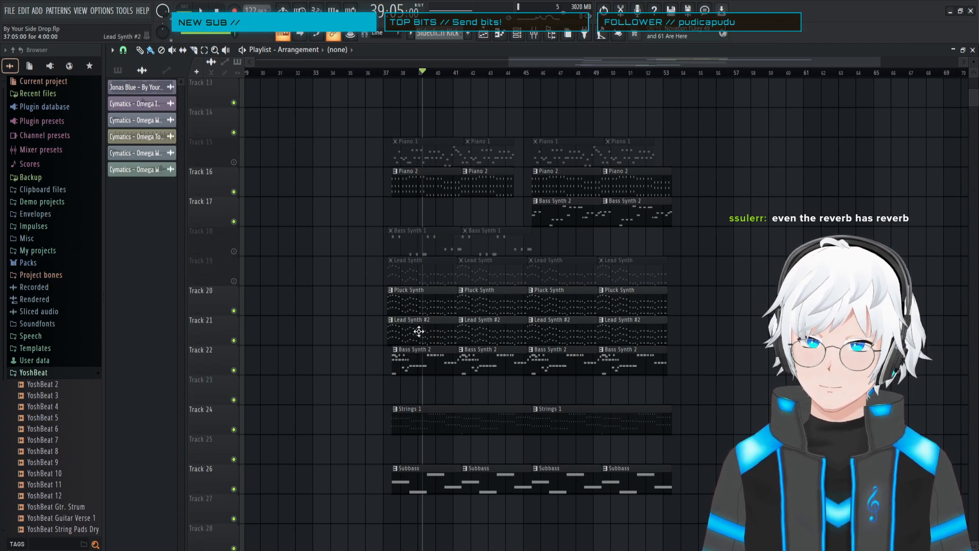
- Select and play the Lead Synth #2 pattern, view its Serum #7 instrument, and stop playback
left_click(415, 320)
left_click(185, 11)
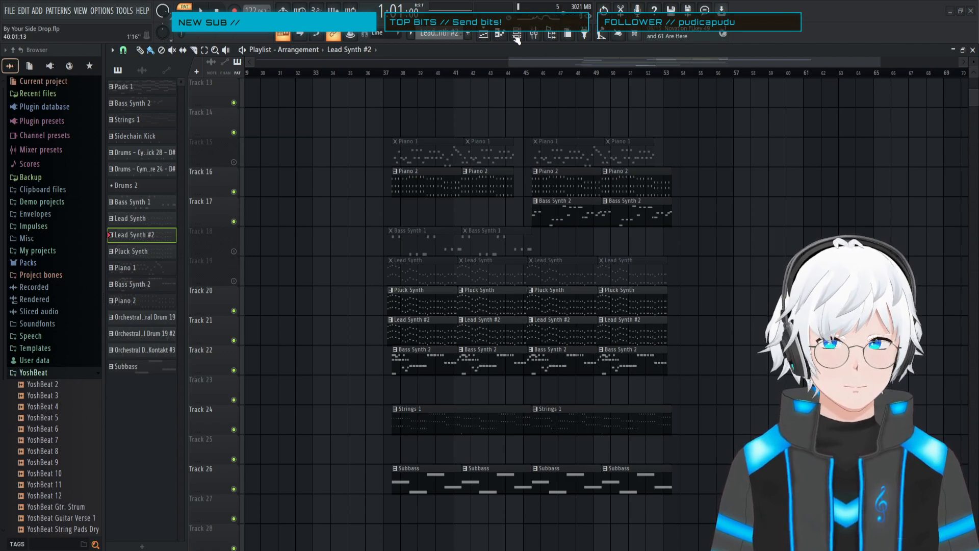
key("space")
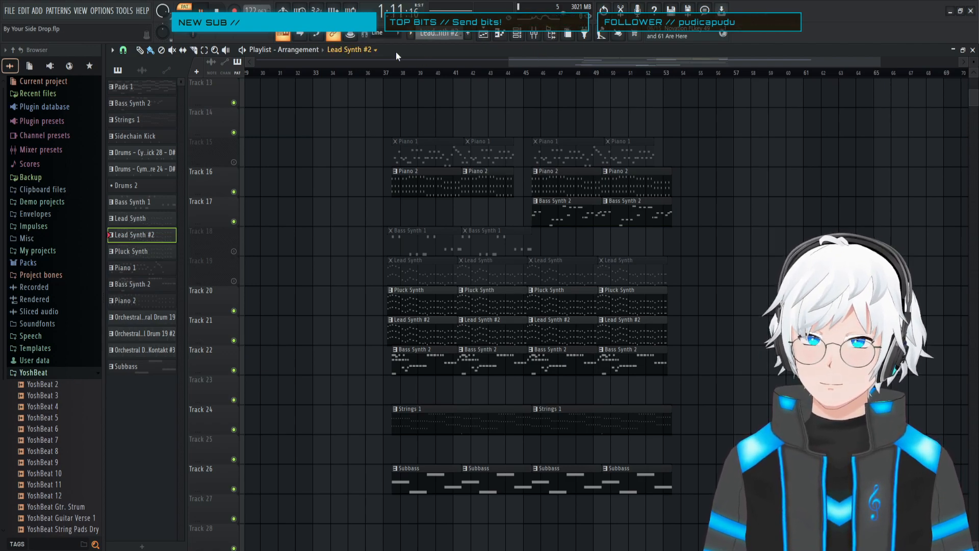
left_click(519, 36)
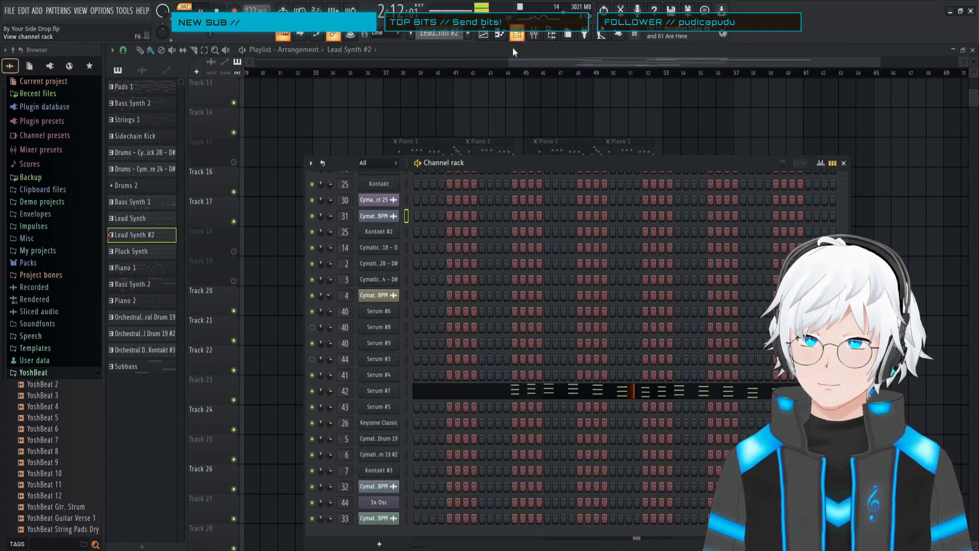
left_click(382, 390)
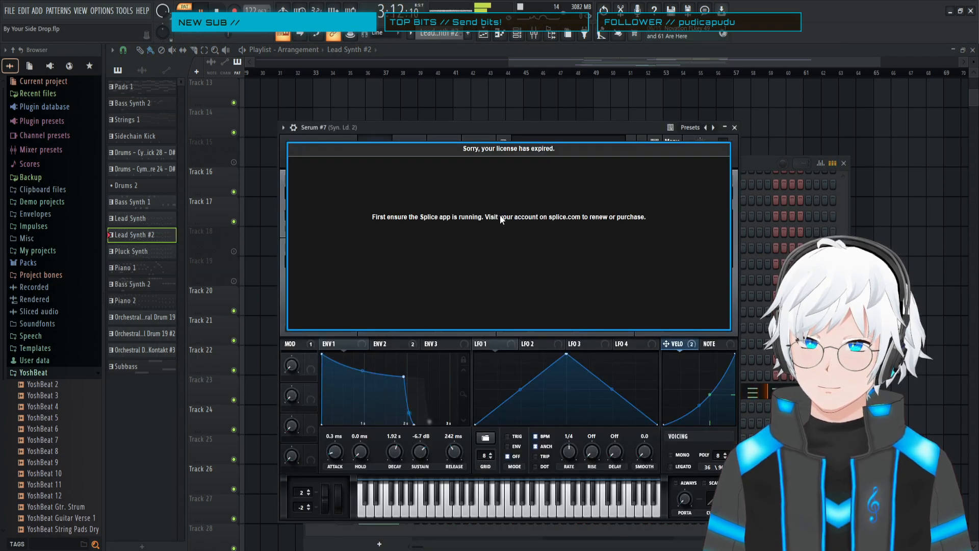
left_click(544, 50)
key("space")
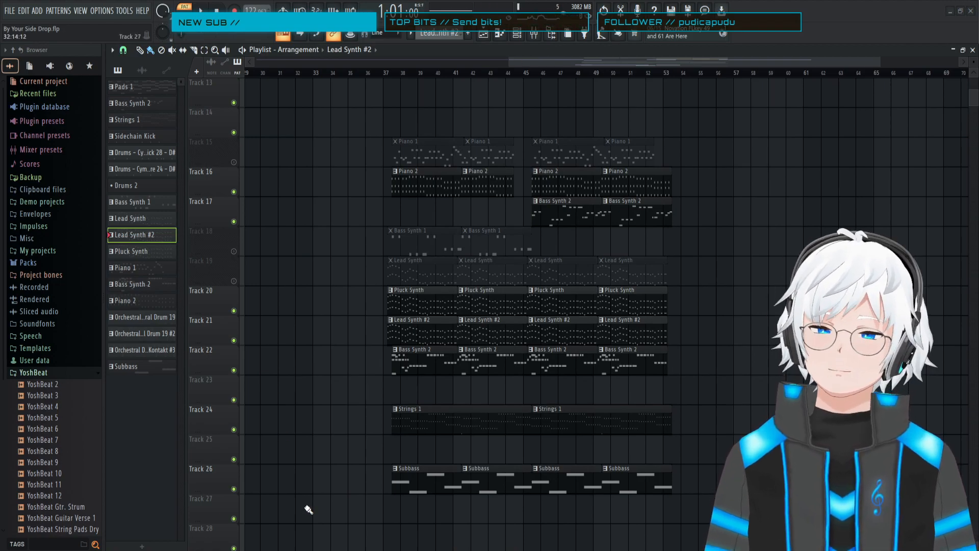
- Find the Splice app through the Windows search and launch it
left_click(72, 544)
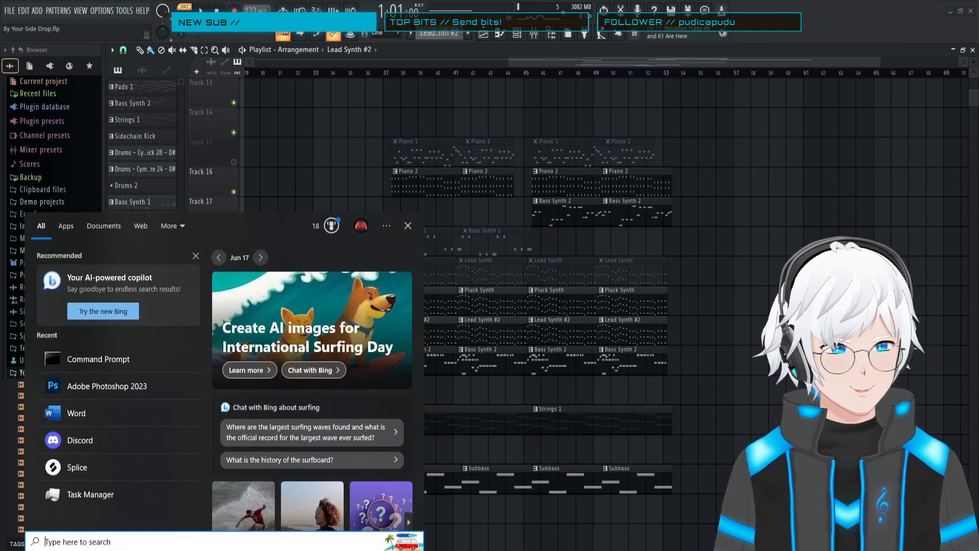
type("spl")
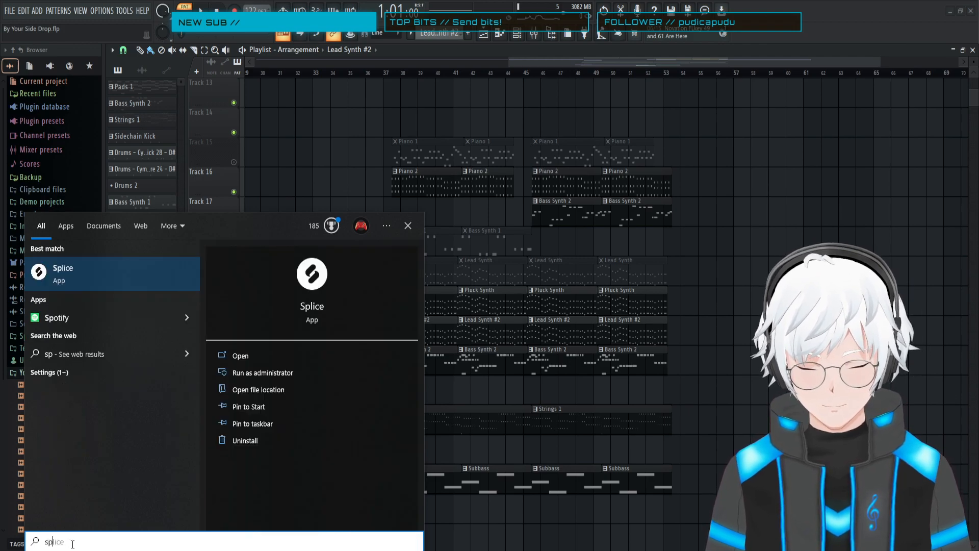
key("Return")
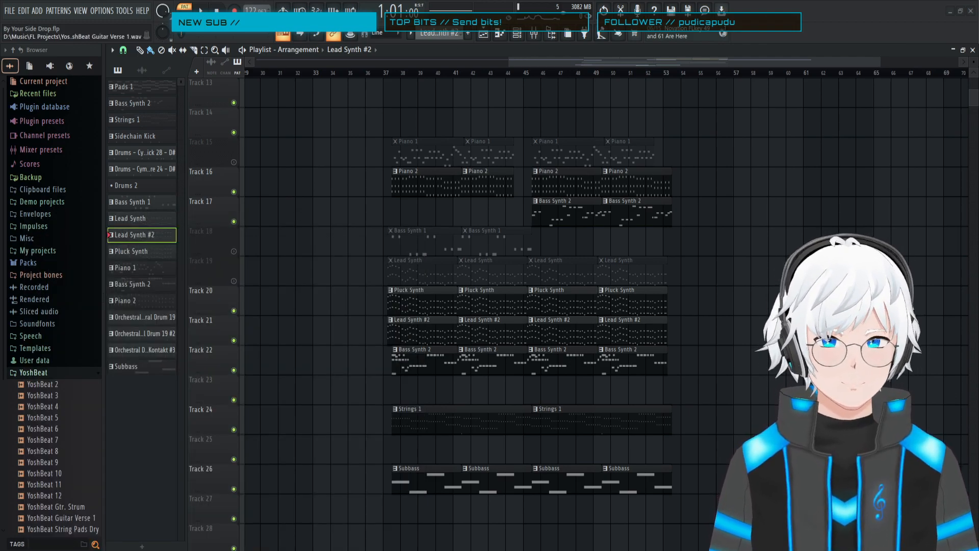
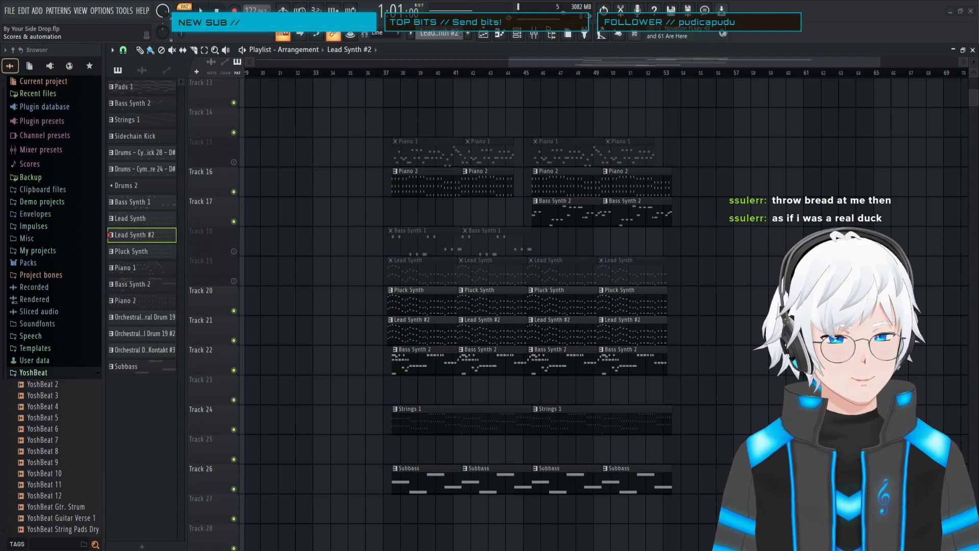
- Reopen the Serum #7 instrument from the channel rack to check its license, and return to the mixer
left_click(534, 36)
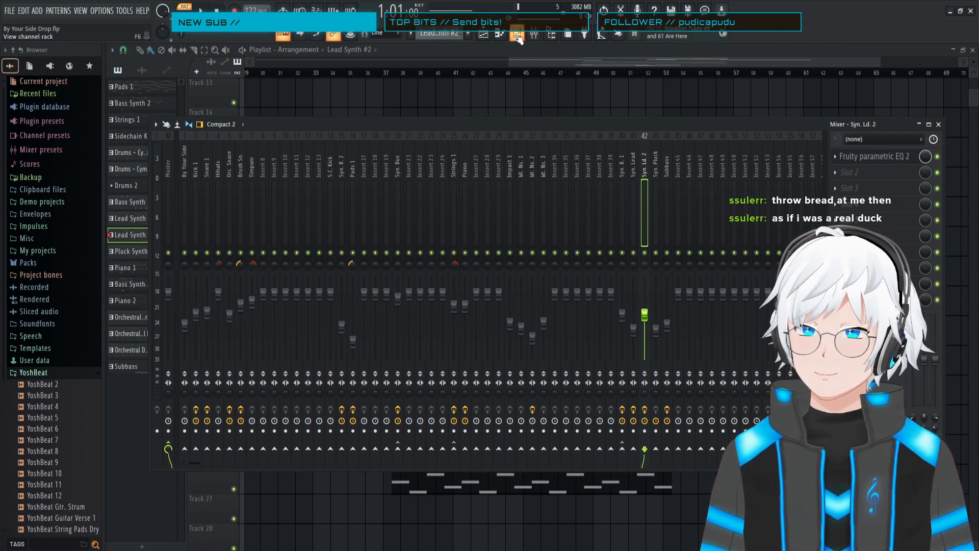
key("F6")
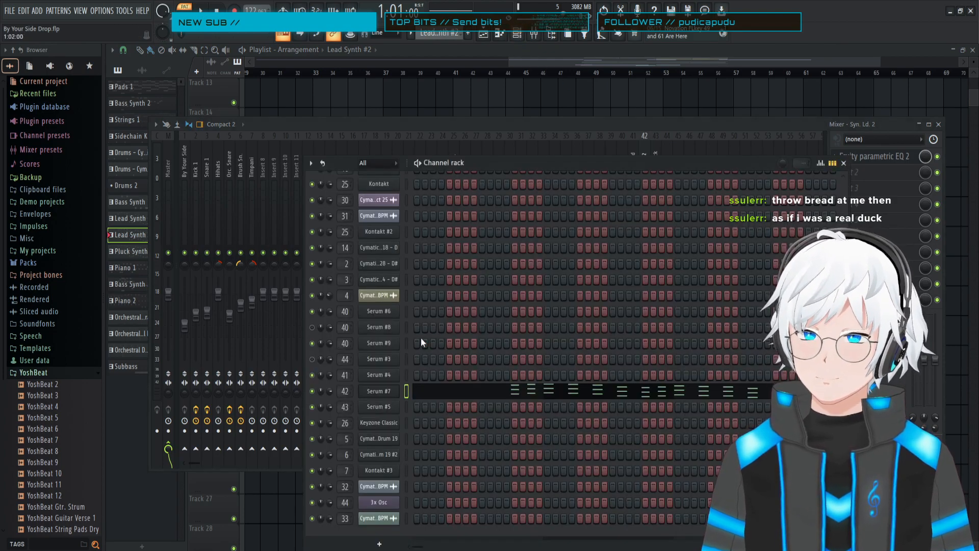
left_click(384, 394)
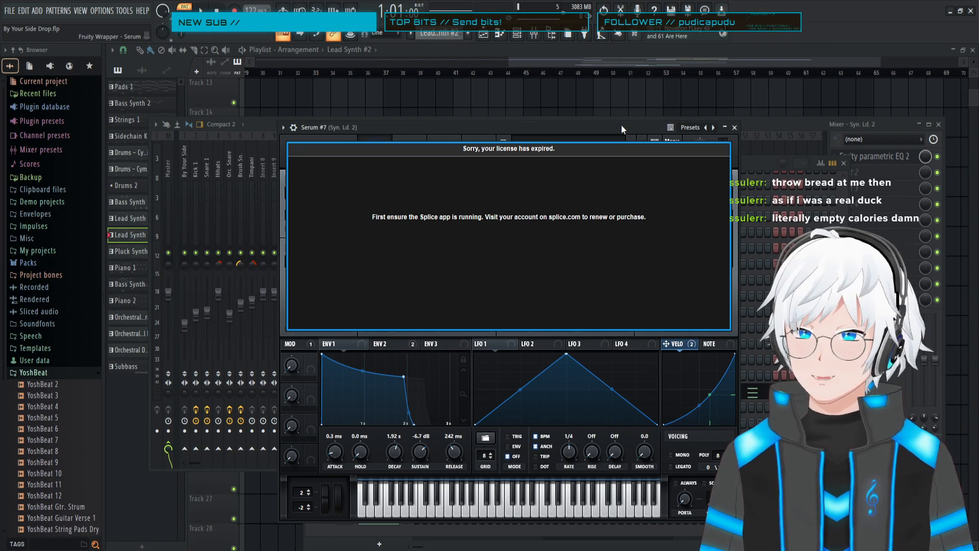
left_click(773, 128)
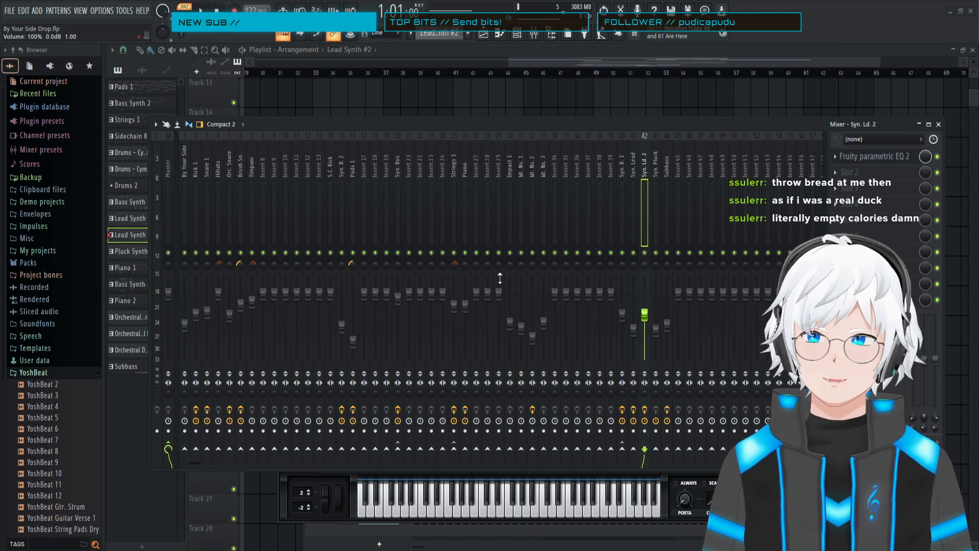
left_click_drag(420, 121, 420, 124)
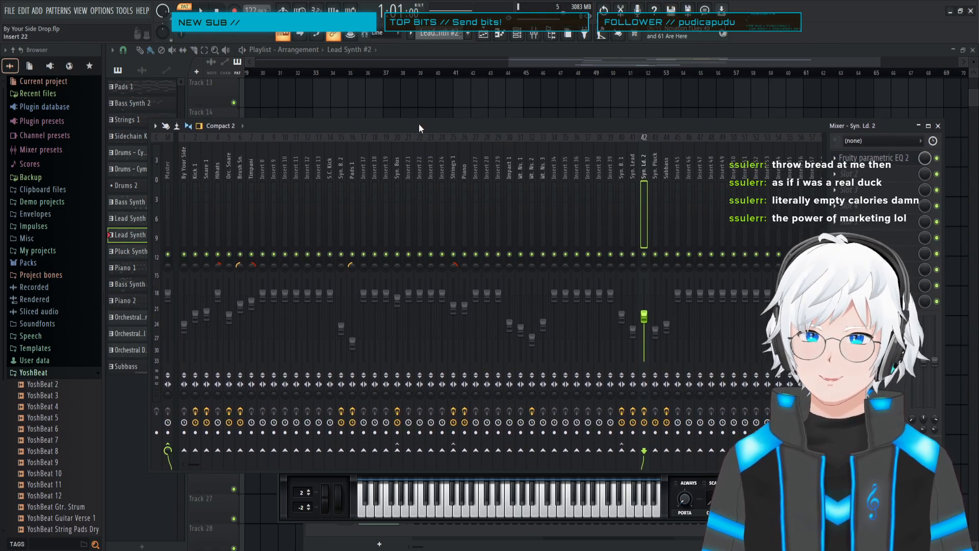
double_click(419, 125)
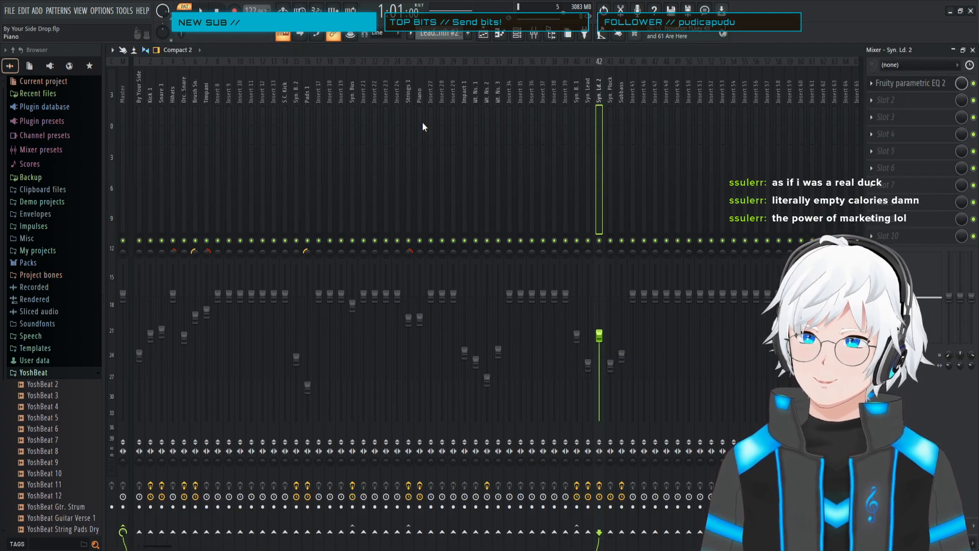
double_click(393, 49)
left_click_drag(377, 126, 375, 125)
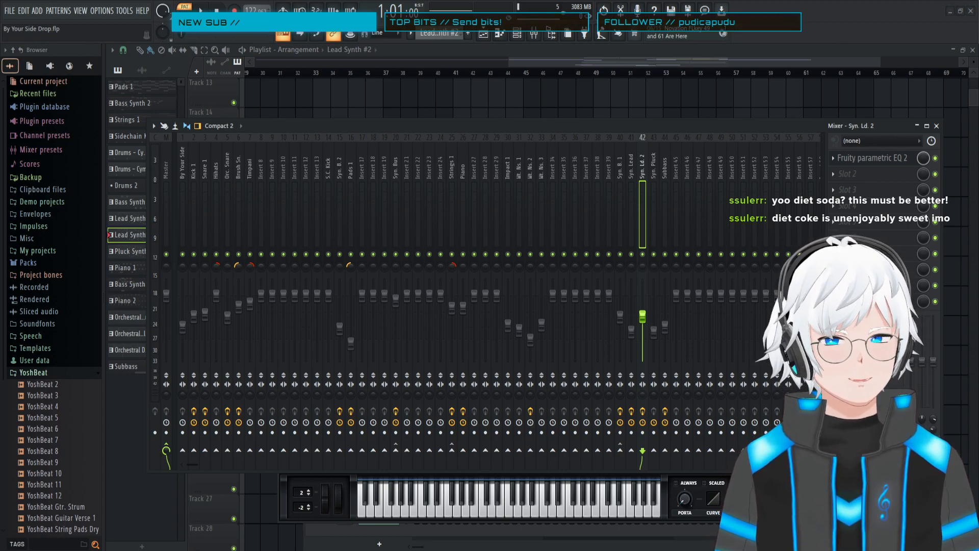
- Close and reopen Splice, check Serum under Apps & Plugins, and move the Splice window out of the way
right_click(461, 549)
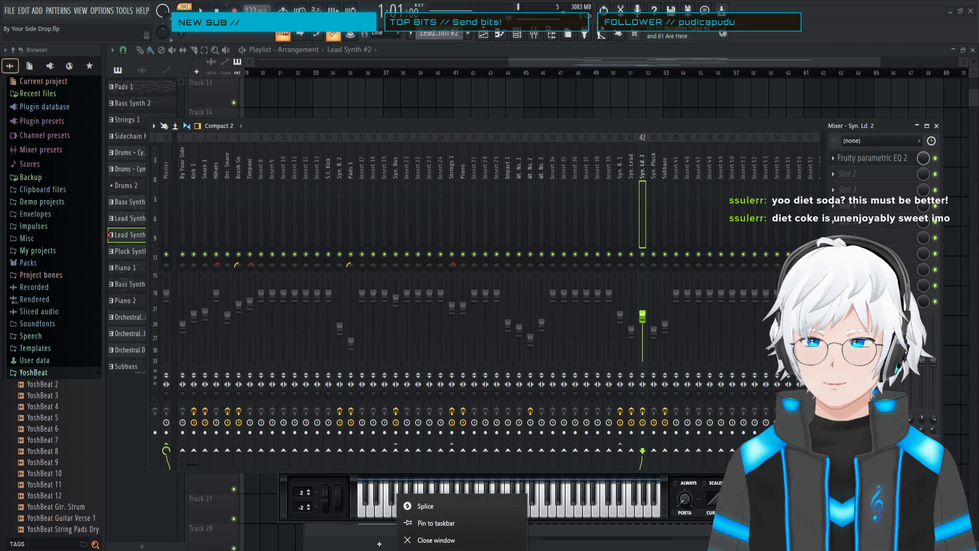
left_click(461, 544)
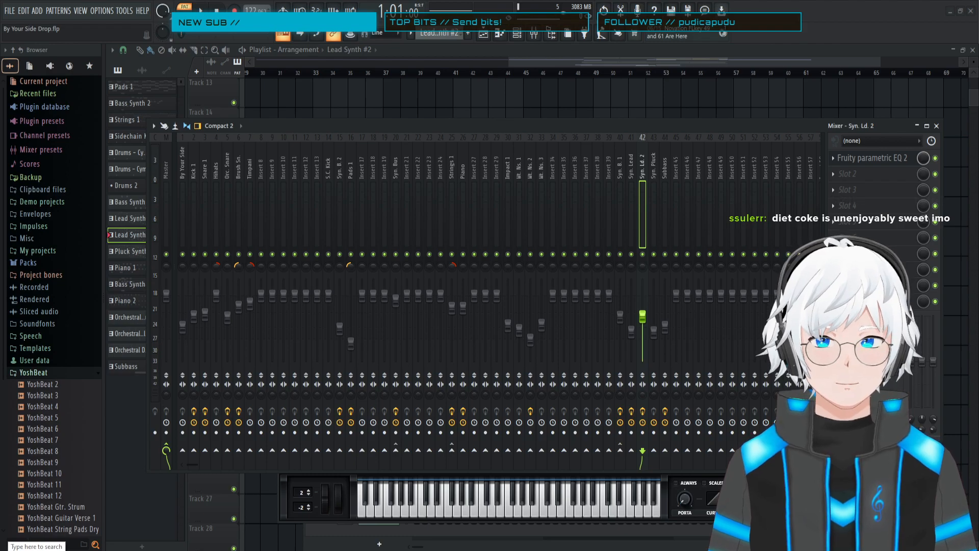
left_click(92, 543)
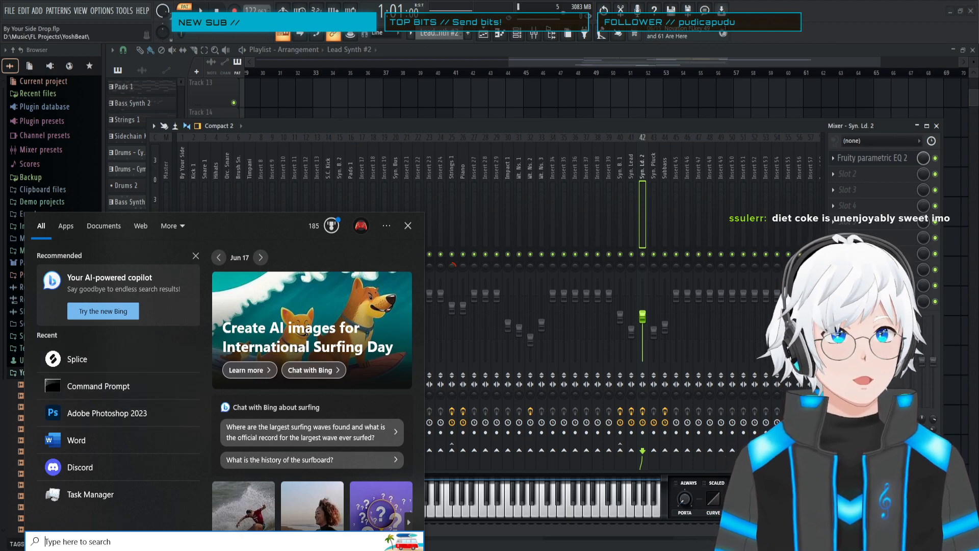
key("Escape")
left_click_drag(0, 130, 0, 87)
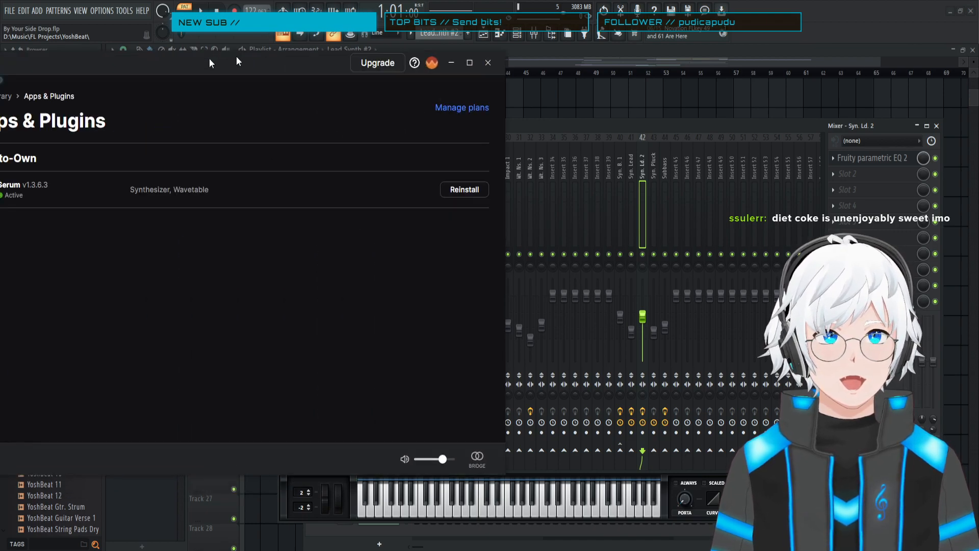
left_click_drag(237, 56, 0, 97)
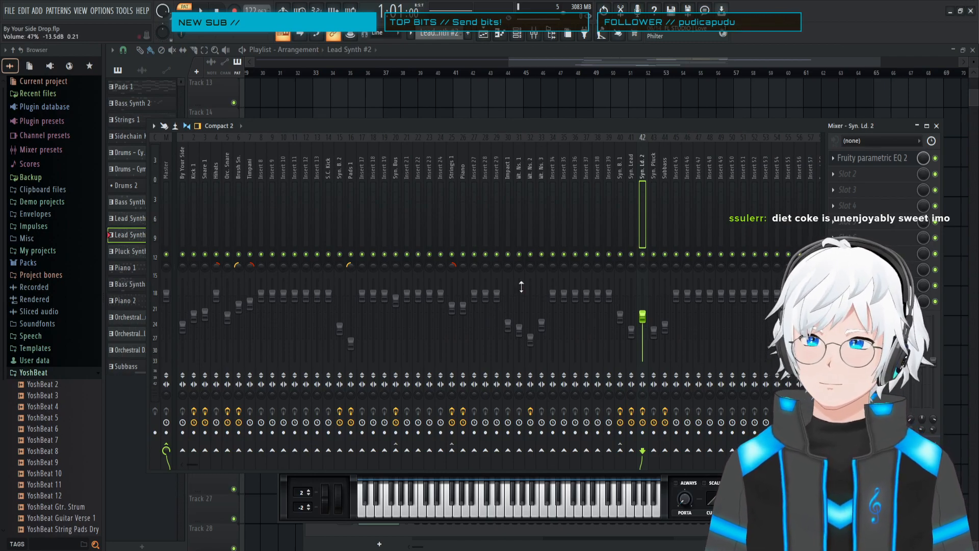
- Hide the mixer and reload the Serum #7 instrument window from the channel rack
left_click(534, 35)
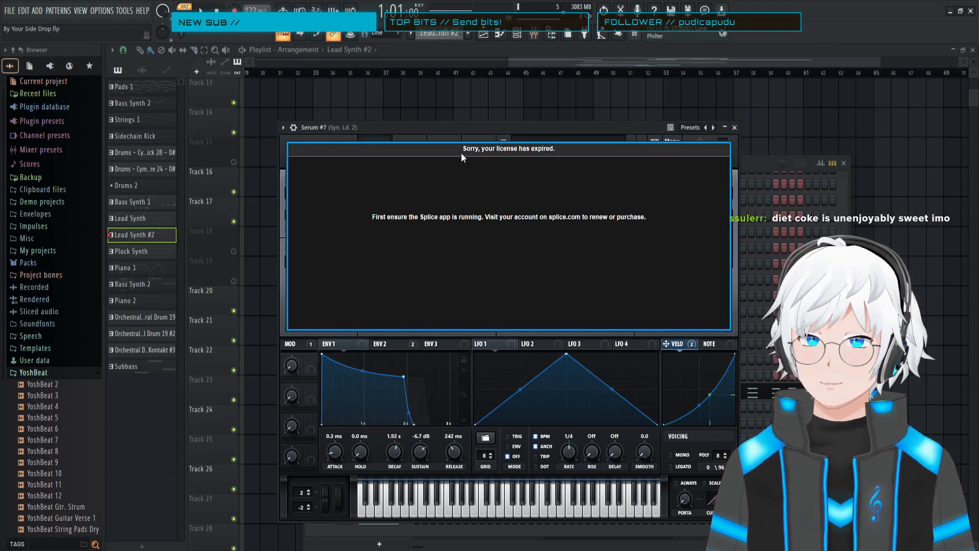
left_click_drag(412, 126, 425, 110)
left_click(534, 34)
left_click(534, 34)
left_click(391, 394)
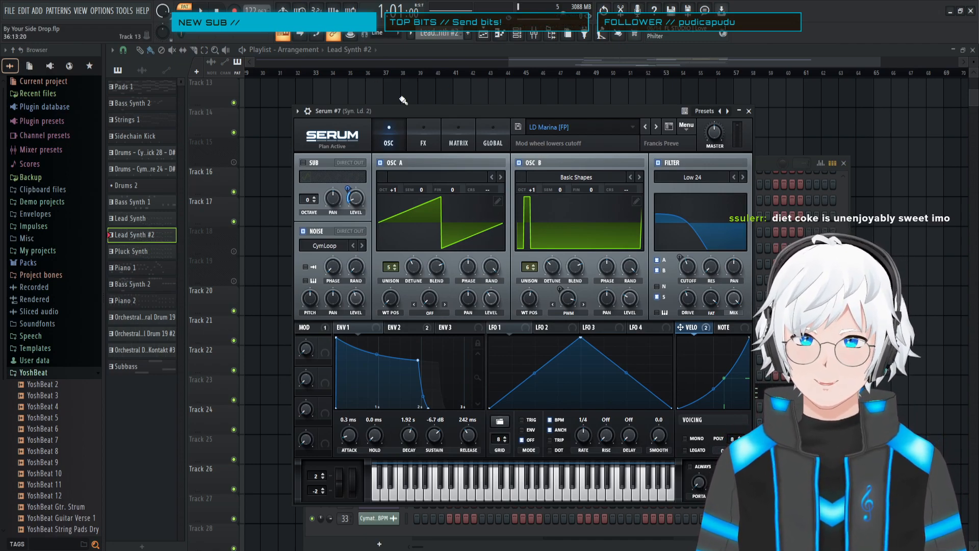
- Check the effects page of Serum #7 and play the Lead Synth #2 pattern alongside the mixer
left_click(423, 133)
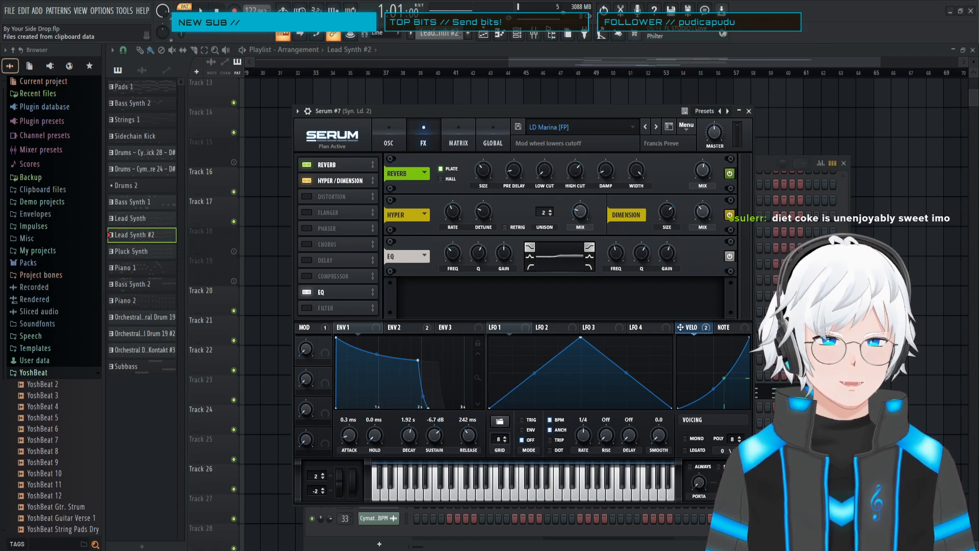
key("space")
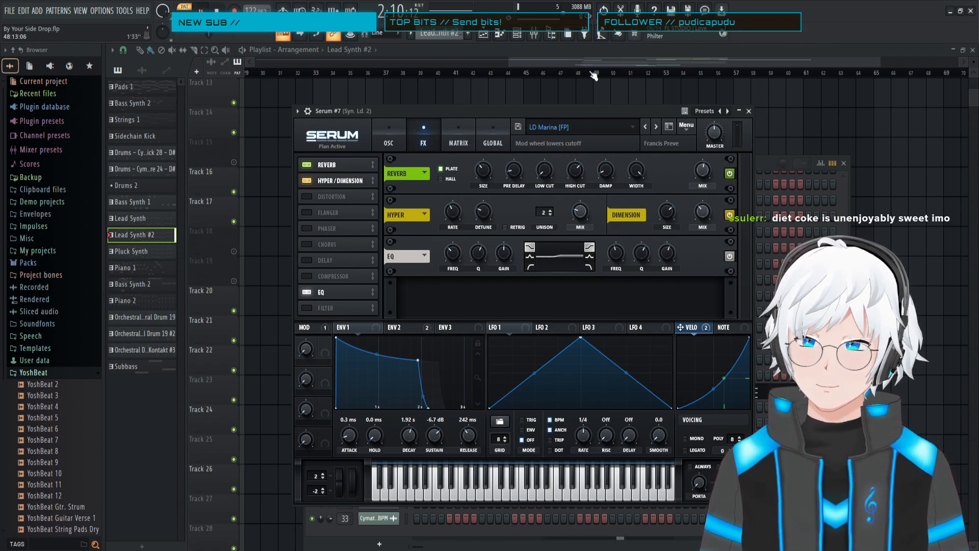
left_click(533, 33)
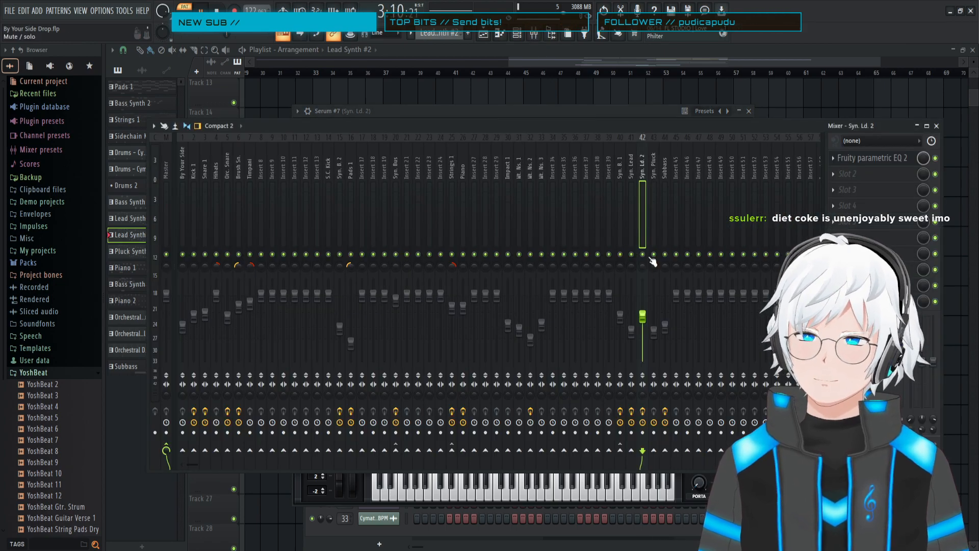
key("space")
- Audition the Lead Synth #2 pattern with the Syn. Ld. 2 mixer track in view, and hide the mixer
left_click(586, 55)
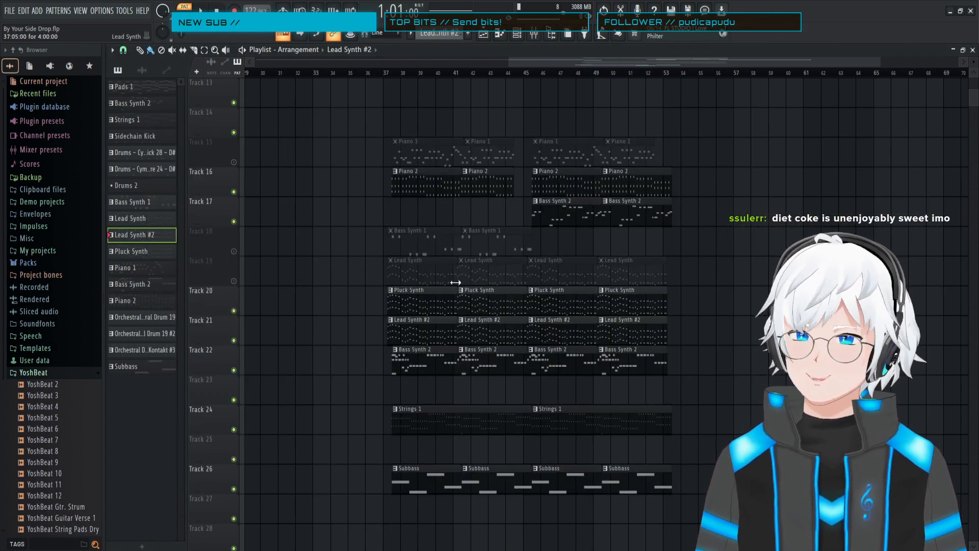
key("space")
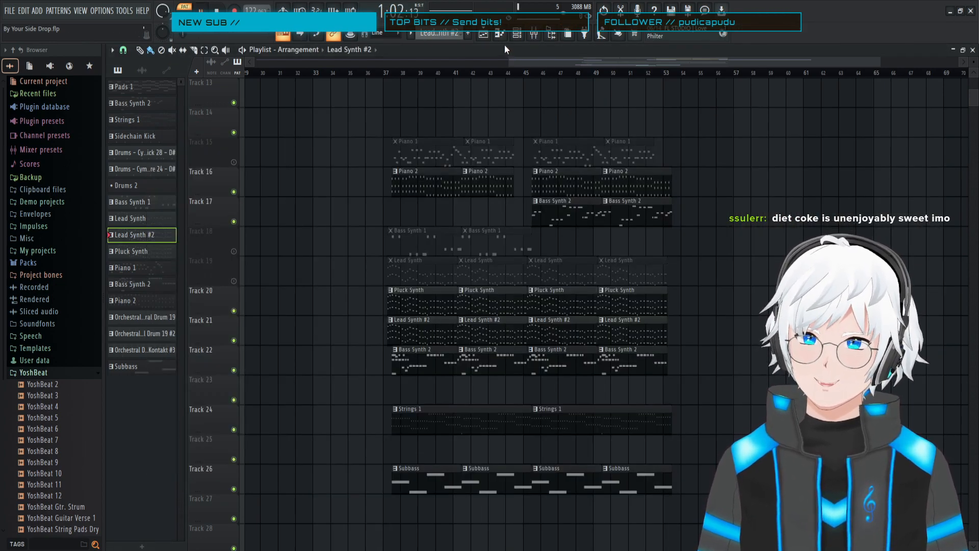
left_click(531, 43)
key("space")
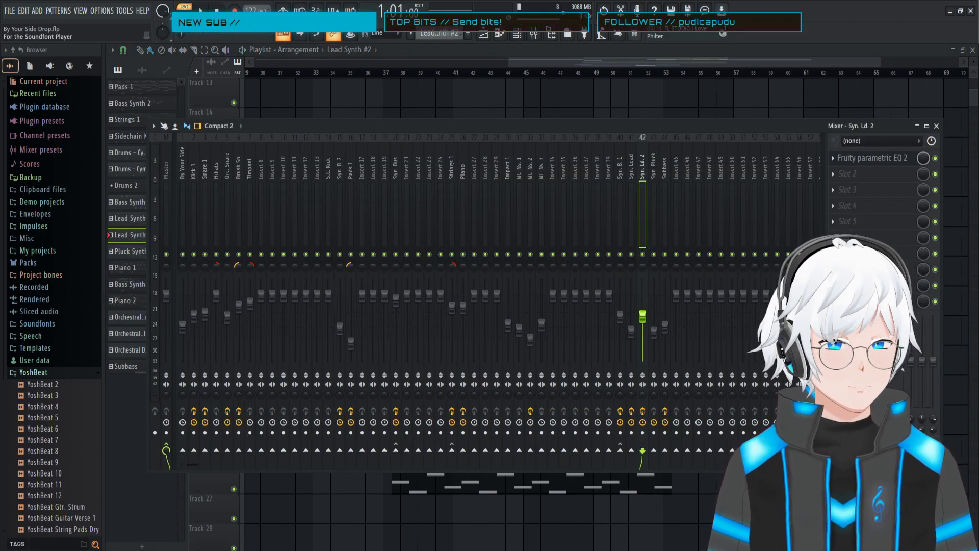
left_click(533, 35)
left_click(534, 35)
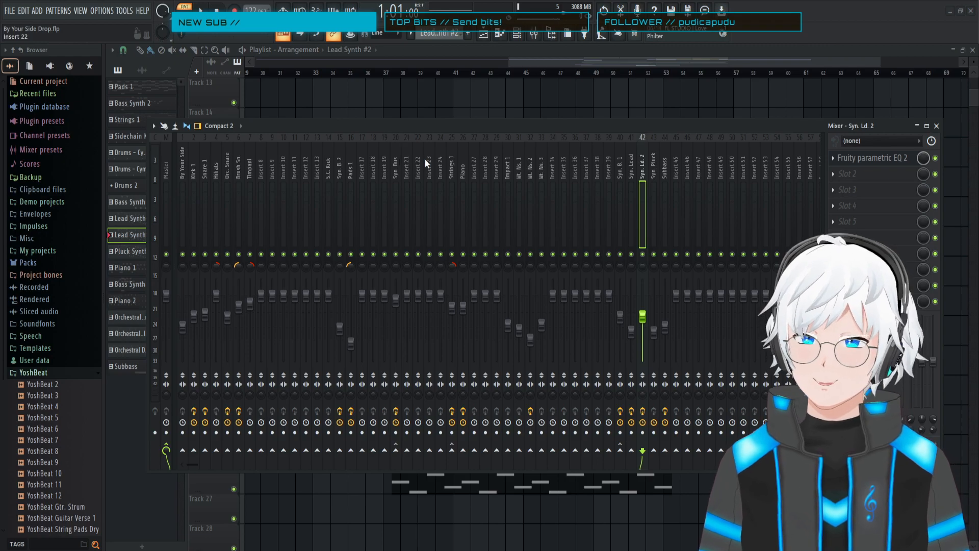
key("space")
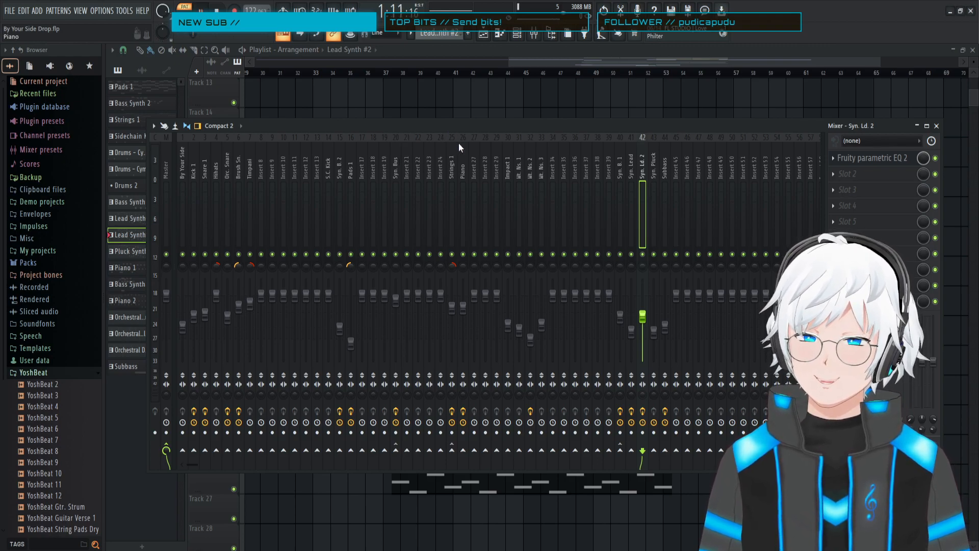
key("space")
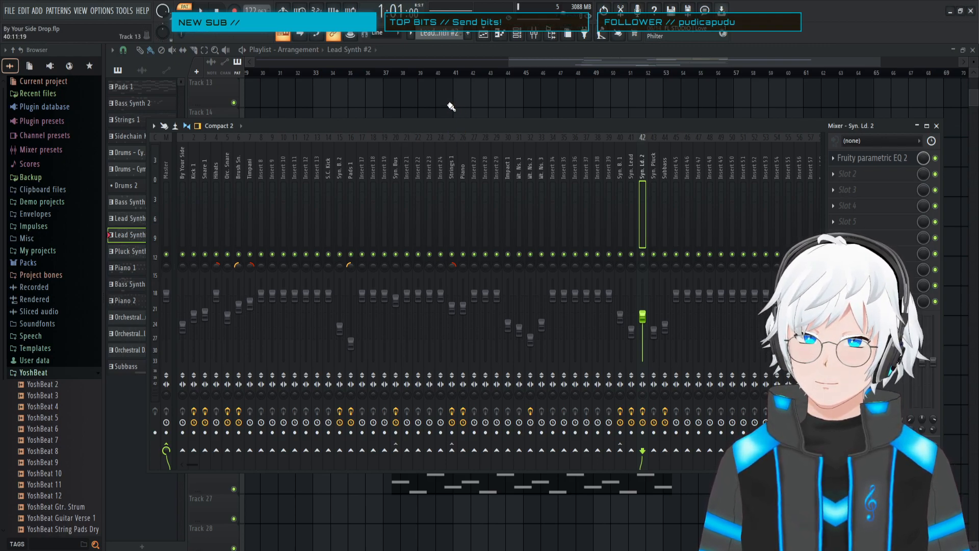
key("F9")
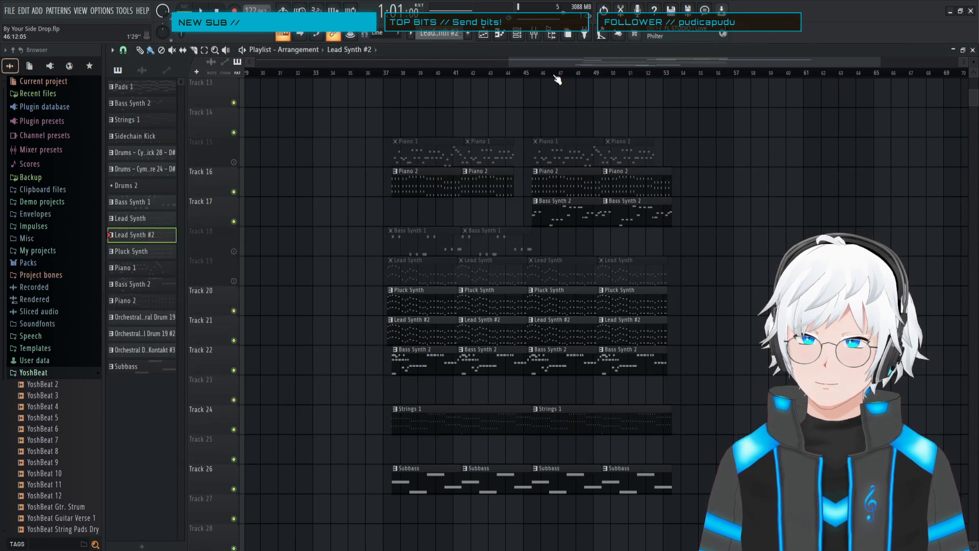
- Play the arrangement from bar 45 and again from bar 37, checking the track levels in the mixer
left_click(531, 74)
key("space")
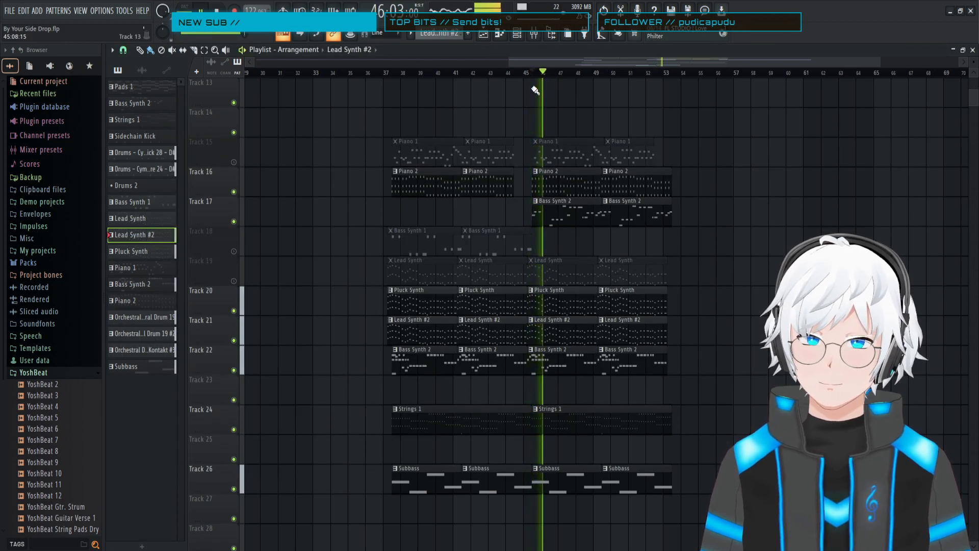
left_click(393, 72)
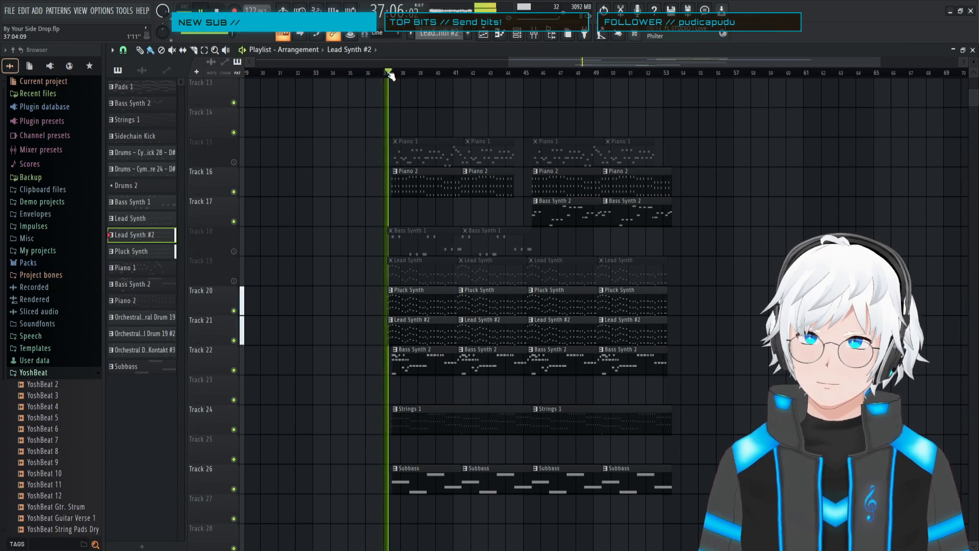
left_click(521, 35)
left_click(521, 34)
left_click(521, 35)
left_click(521, 35)
left_click(533, 35)
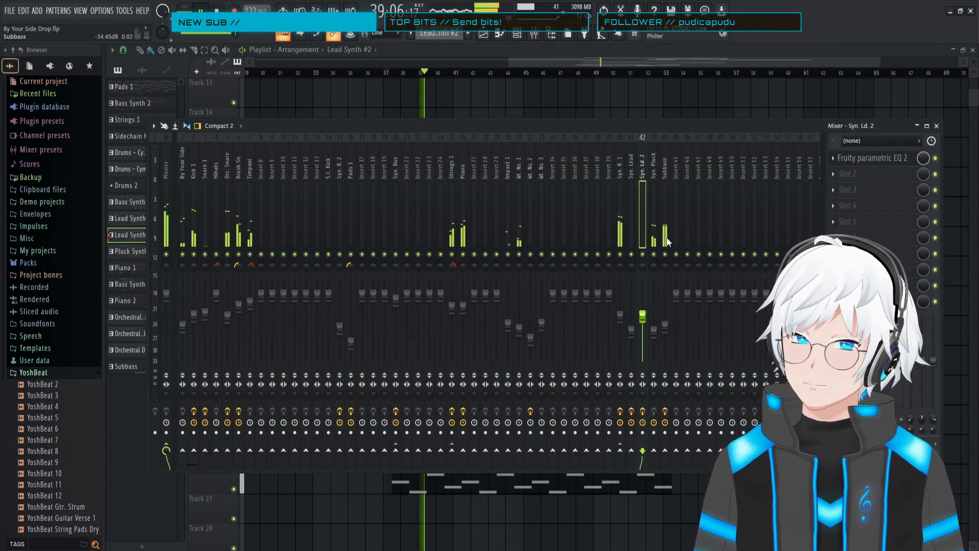
key("space")
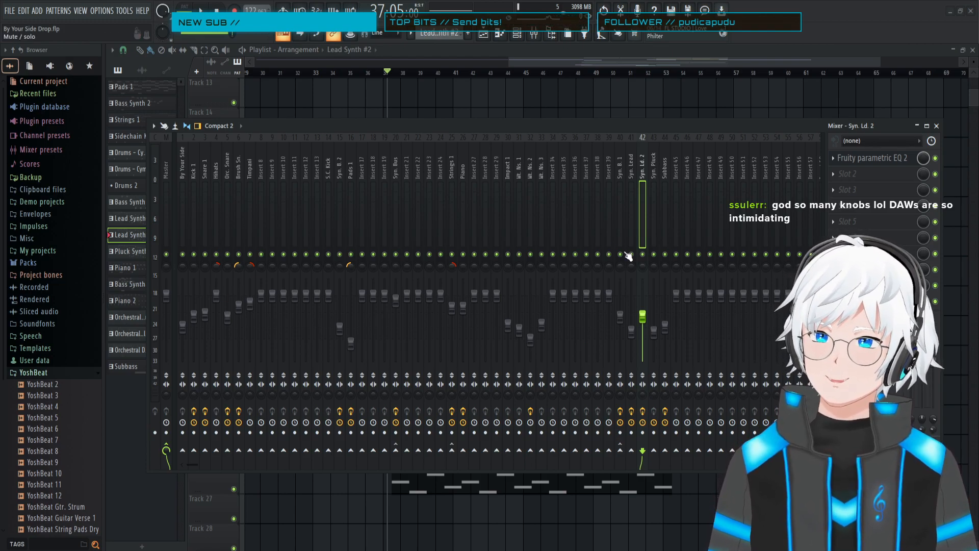
- Open the Serum #7 instrument from the channel rack and move its window slightly upward
left_click(534, 35)
left_click(534, 34)
left_click(517, 34)
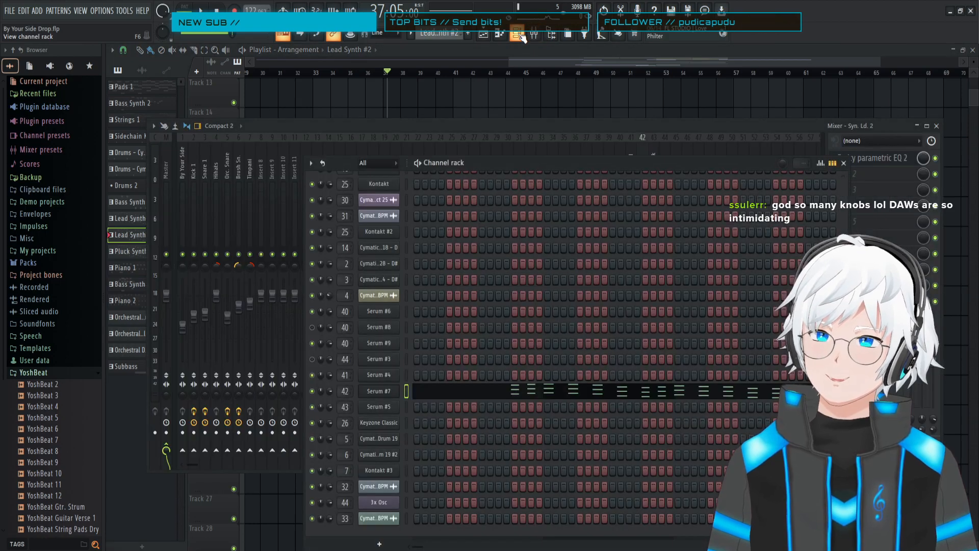
left_click(374, 392)
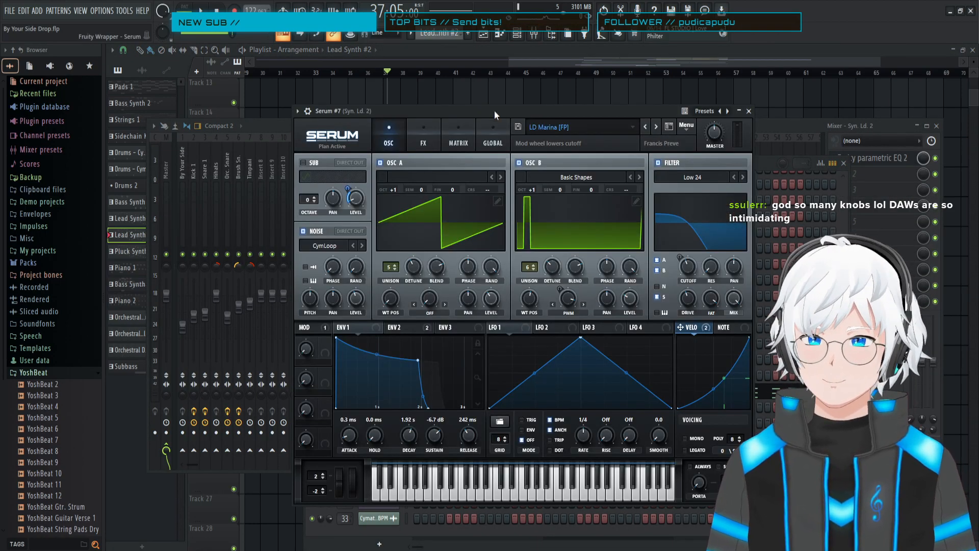
mouse_move(497, 109)
left_mouse_down()
mouse_move(512, 97)
mouse_move(504, 100)
left_mouse_up()
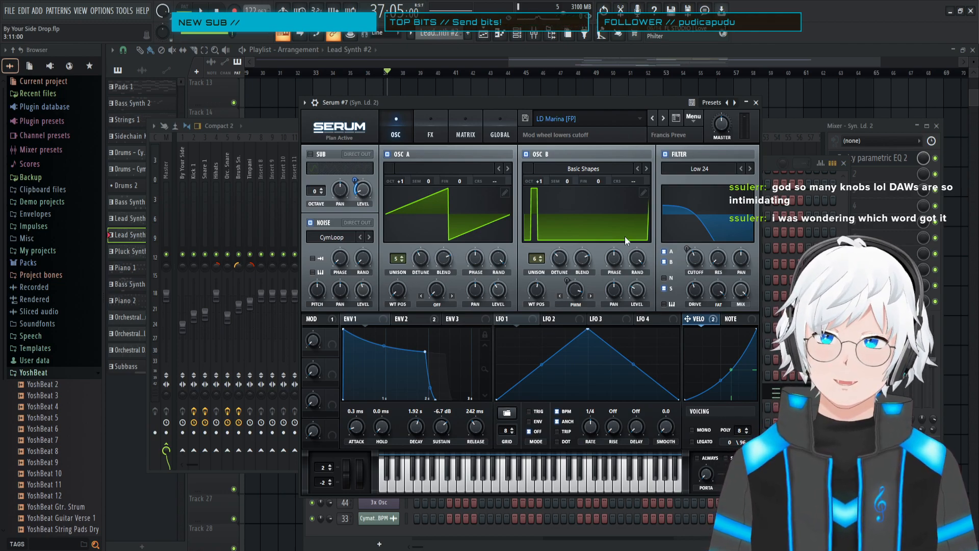
- Try raising oscillator A's unison detune to 0.25 and lowering it again, auditioning the Lead Synth #2 pattern
left_click(398, 261)
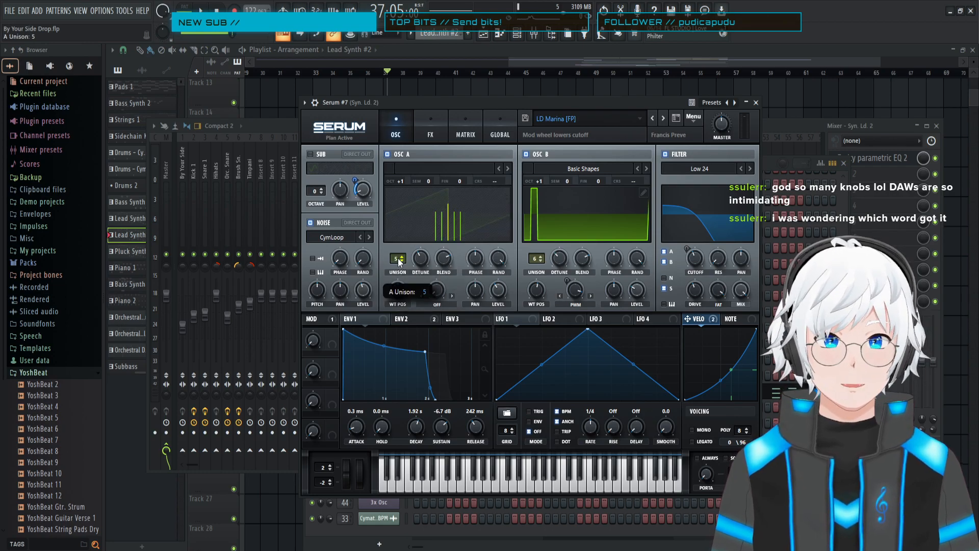
scroll(421, 259, "up", 3)
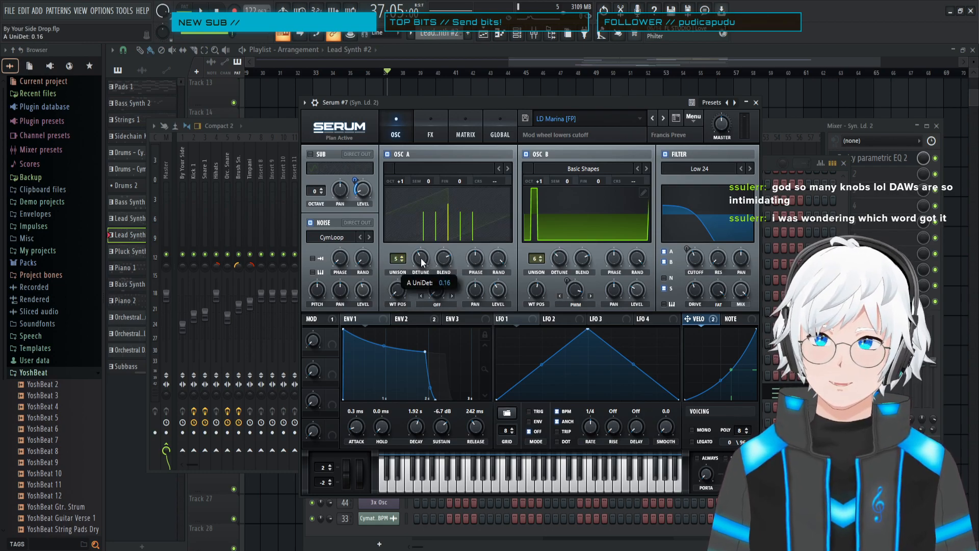
mouse_move(420, 258)
left_mouse_down()
mouse_move(421, 269)
mouse_move(420, 246)
left_mouse_up()
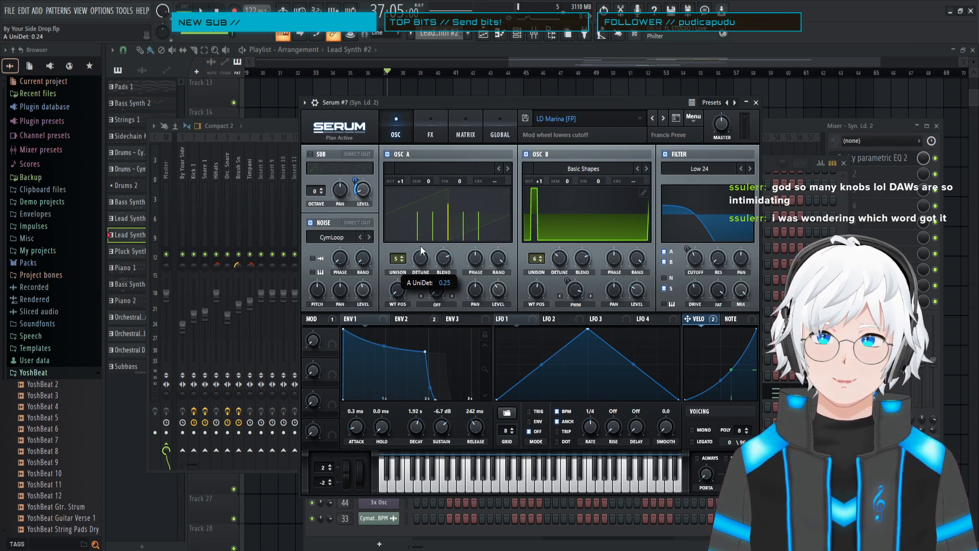
left_click(184, 9)
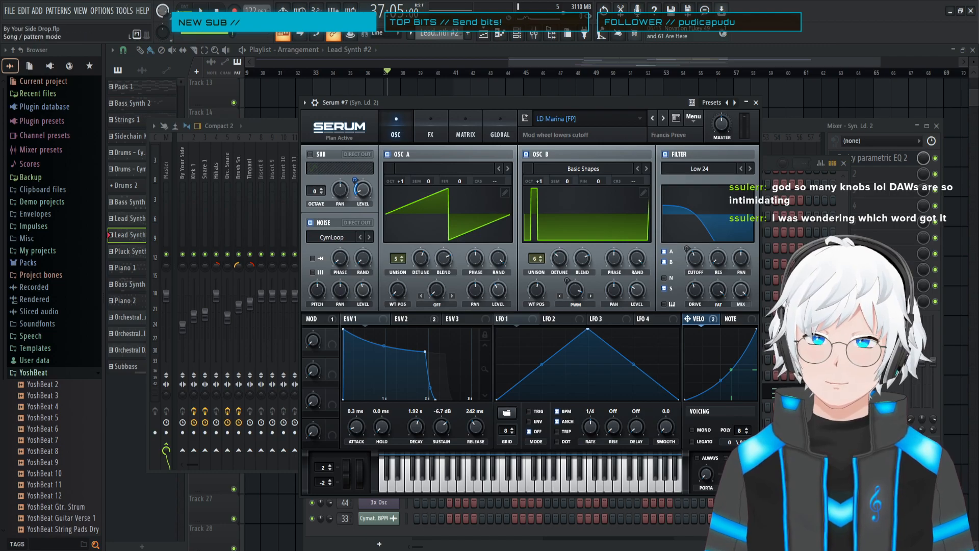
key("space")
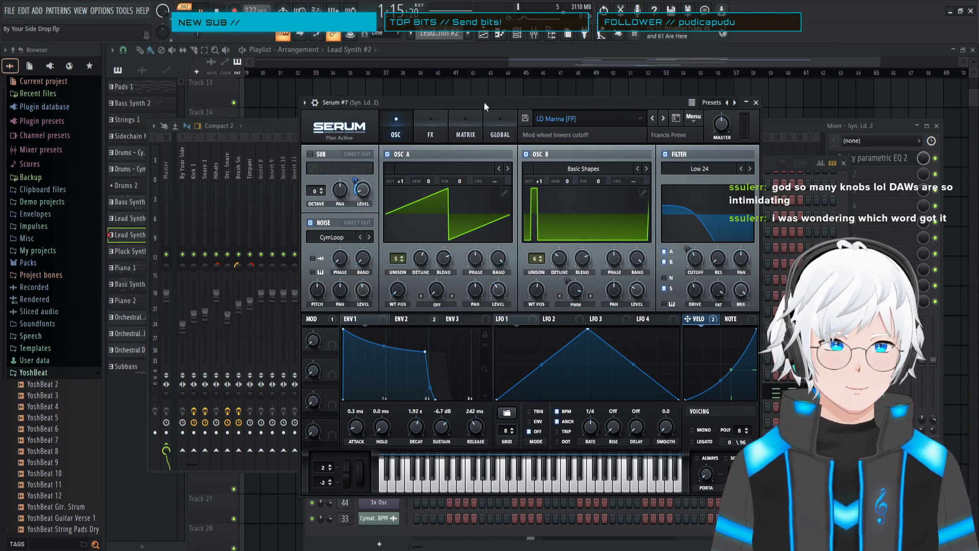
key("space")
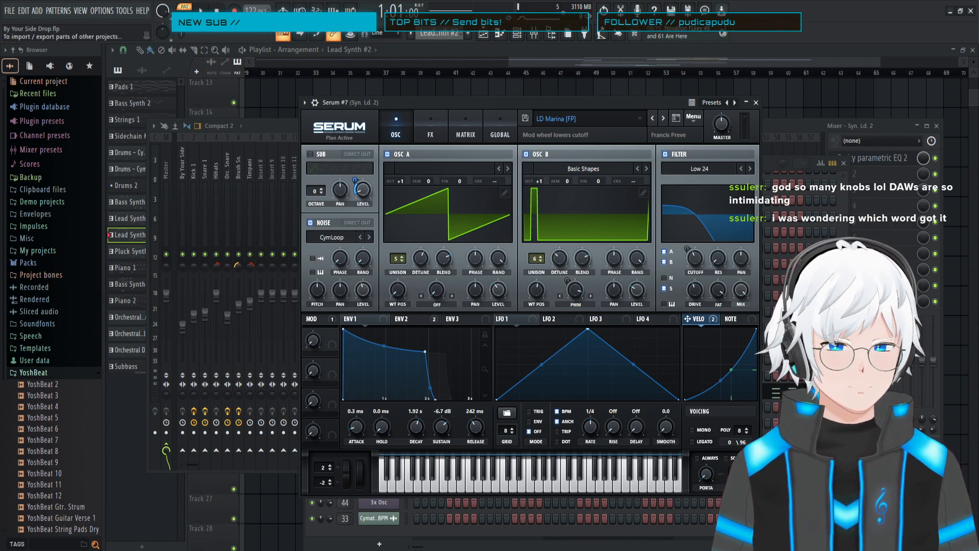
left_click_drag(421, 262, 421, 283)
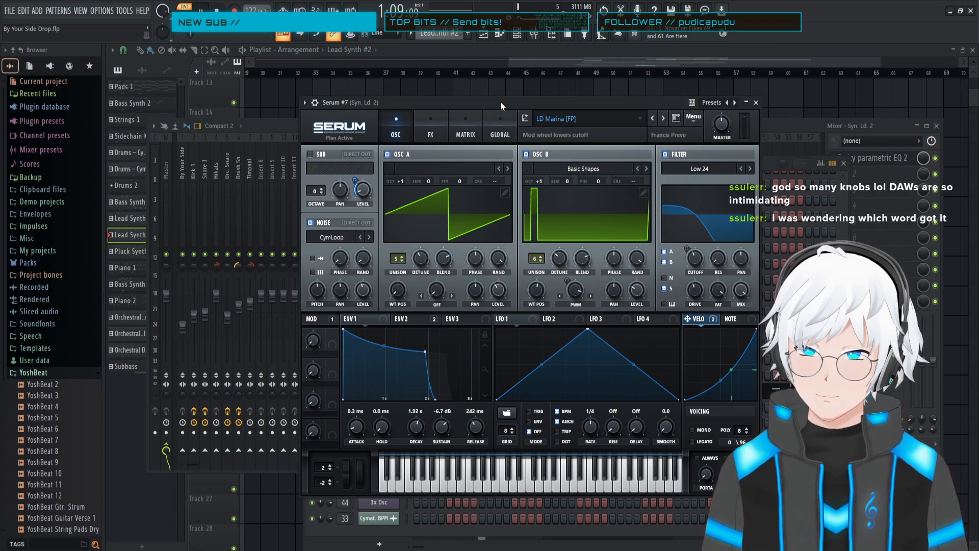
key("space")
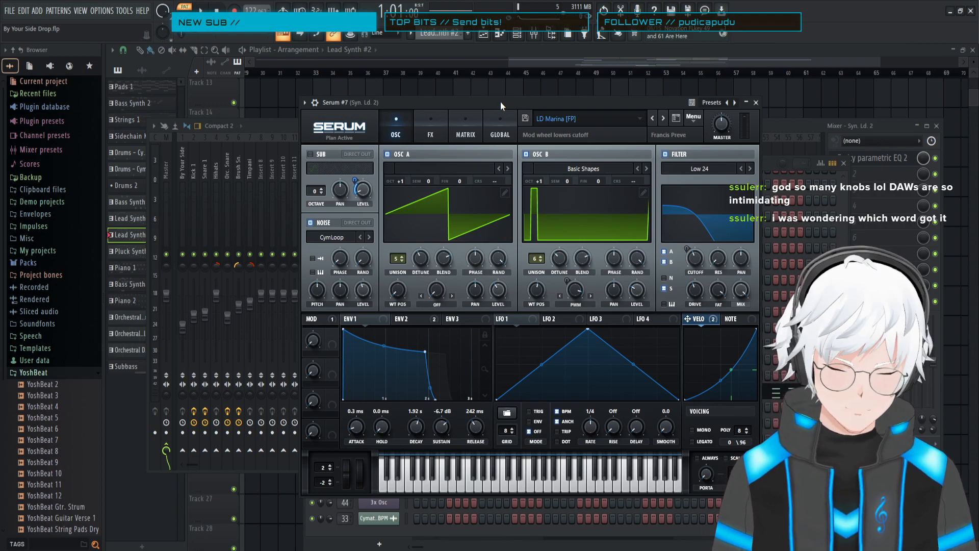
- Reload the By Your Side Drop project and bring its playlist to the front
left_click(10, 11)
left_click(32, 131)
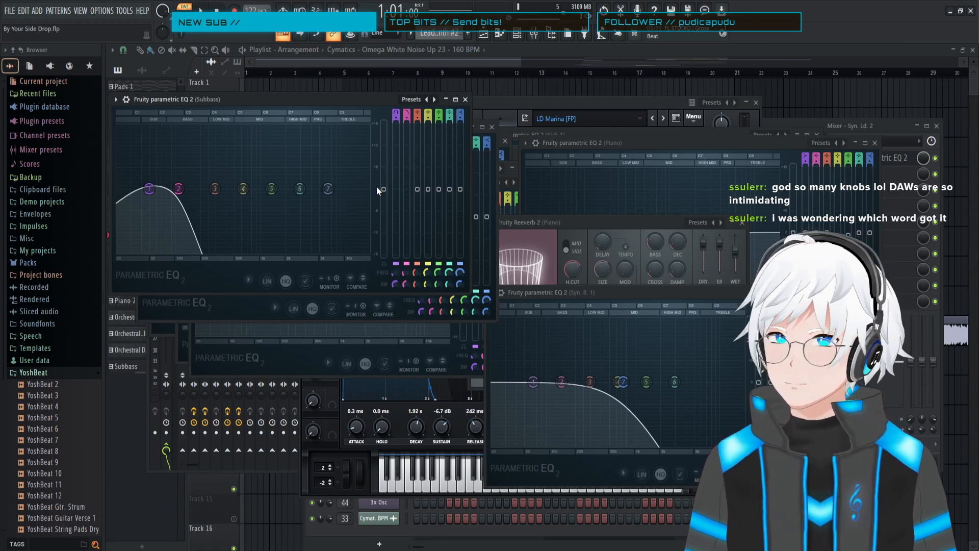
left_click(561, 48)
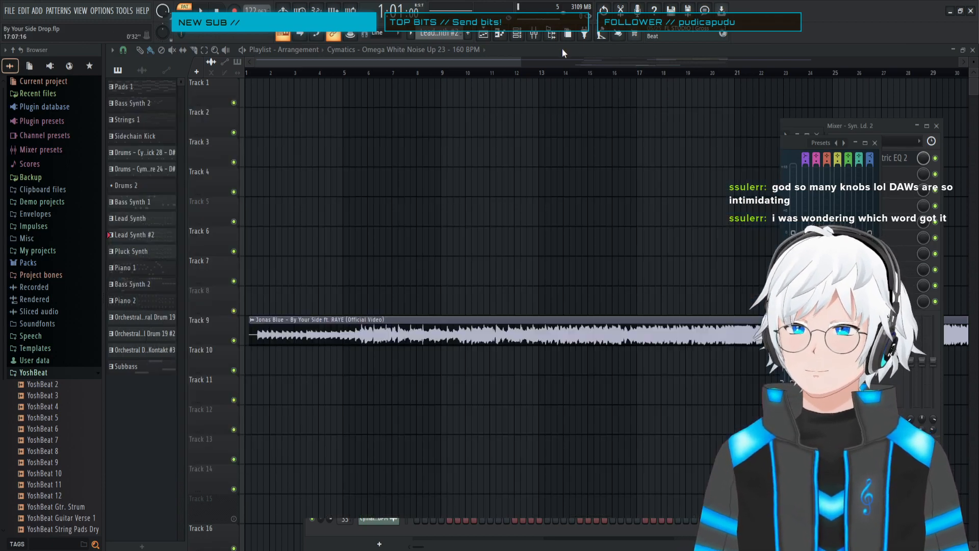
- Play the song from bar 37 and briefly check the track levels in the mixer
left_click_drag(511, 63, 885, 73)
left_click(626, 82)
left_click(627, 74)
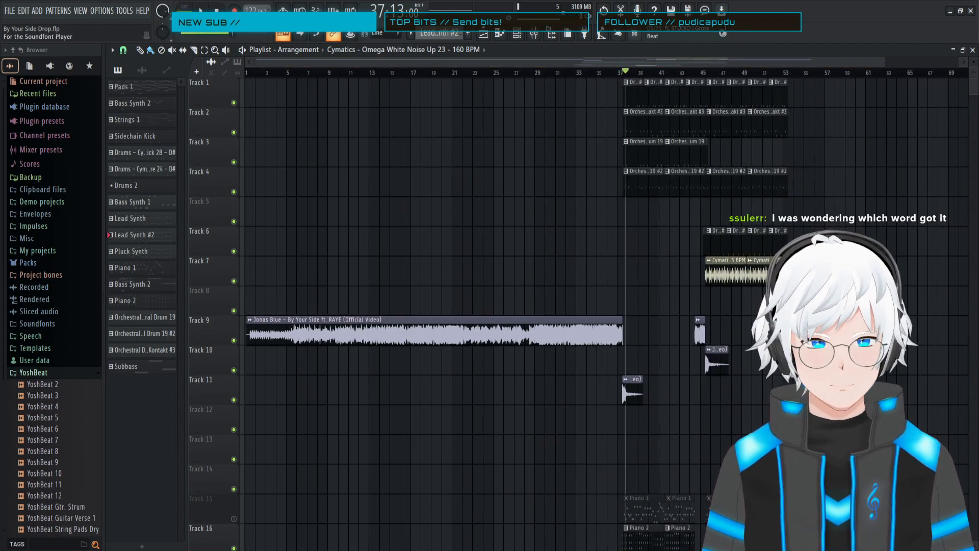
key("space")
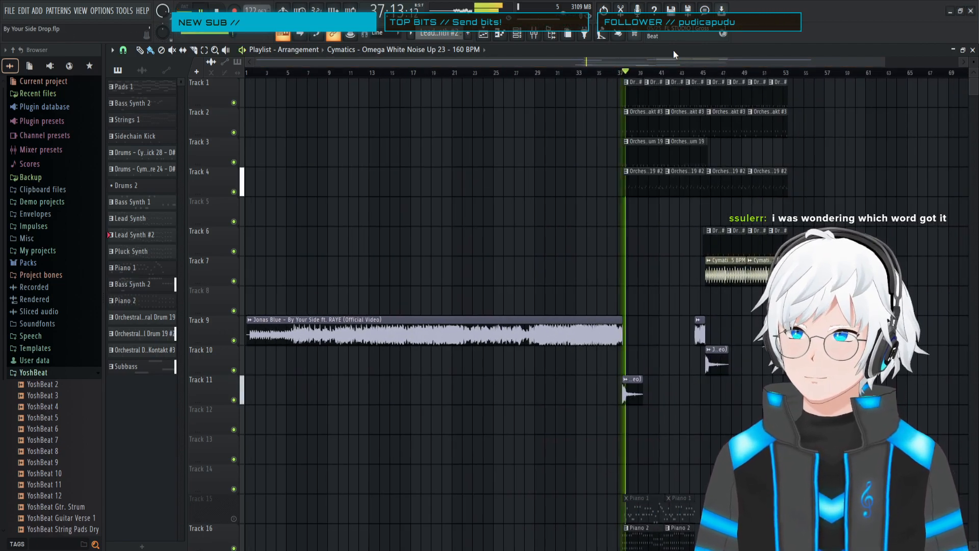
key("F9")
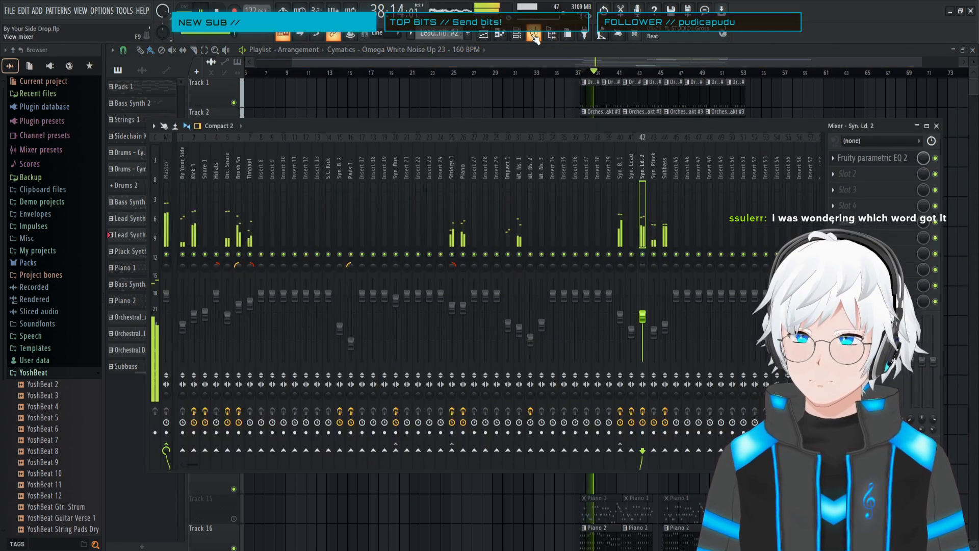
left_click(534, 35)
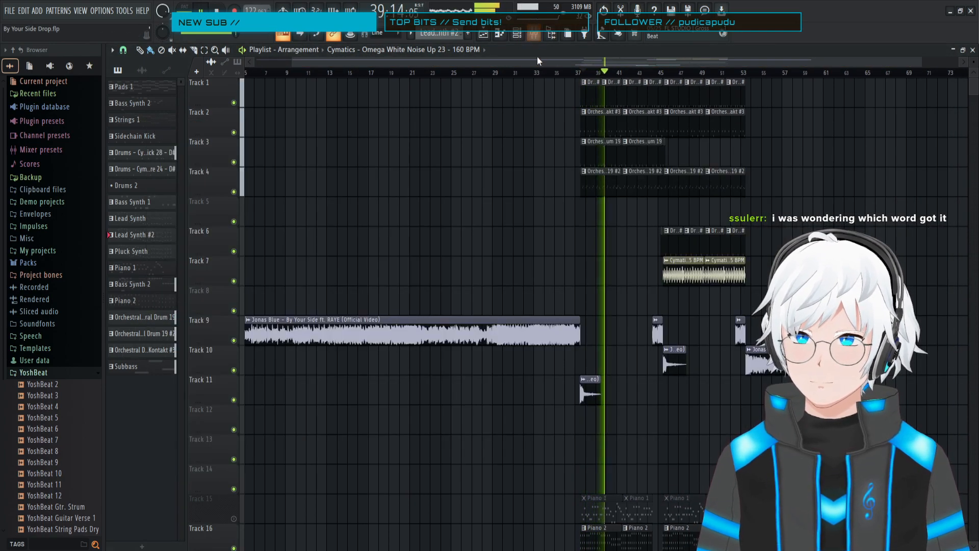
- Pick the Lead Synth #2 pattern in the playlist and play it on its own with the channel rack open
left_click(500, 35)
left_click(516, 35)
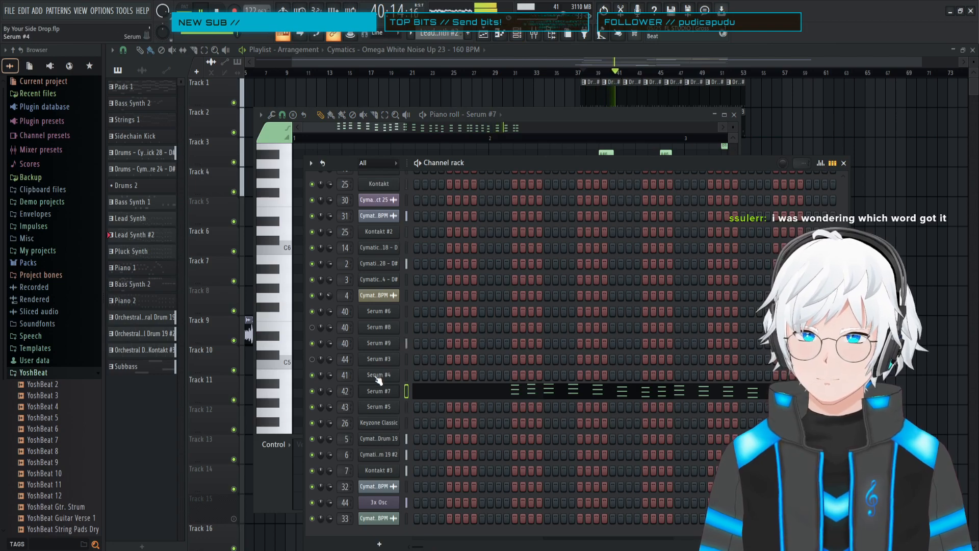
left_click(539, 49)
scroll(611, 203, "down", 8)
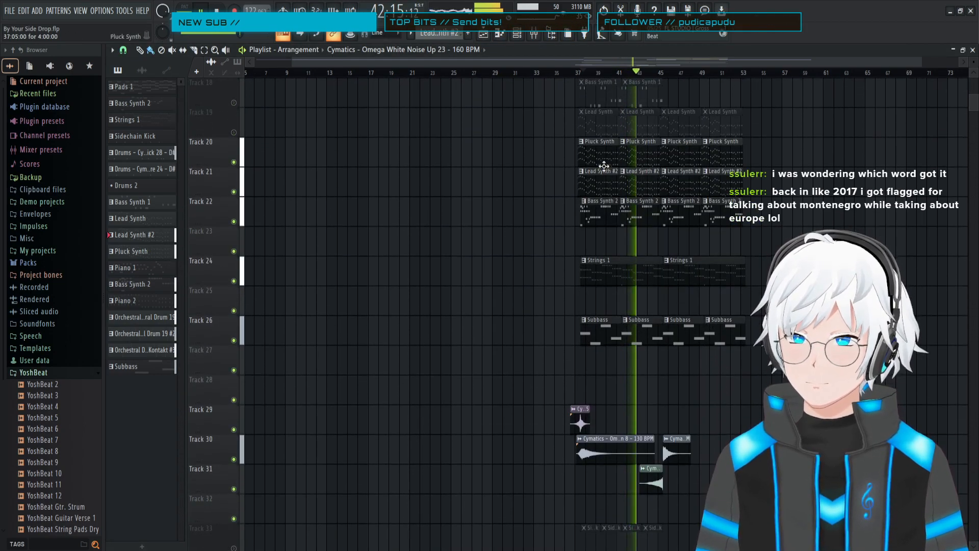
left_click_drag(432, 64, 524, 63)
scroll(561, 288, "up", 4)
left_click(185, 8)
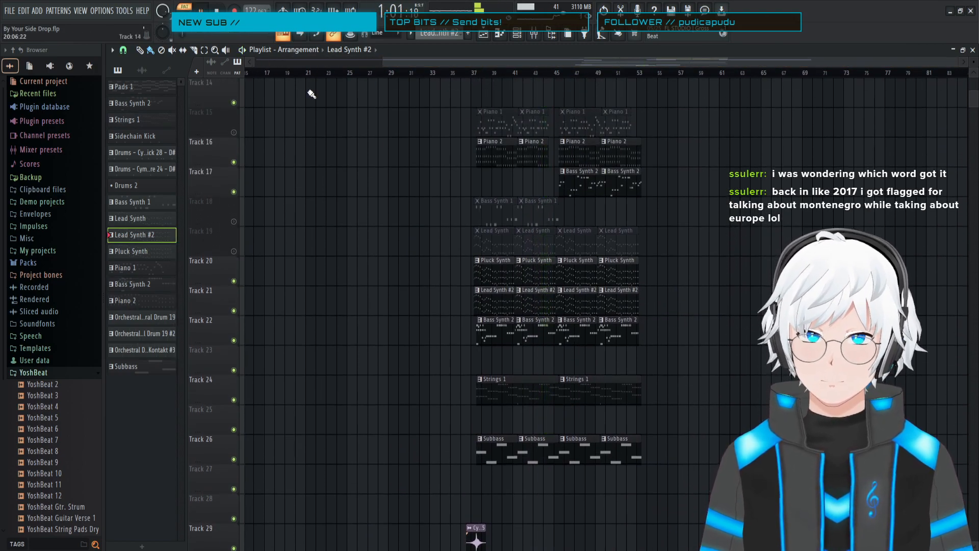
left_click(517, 34)
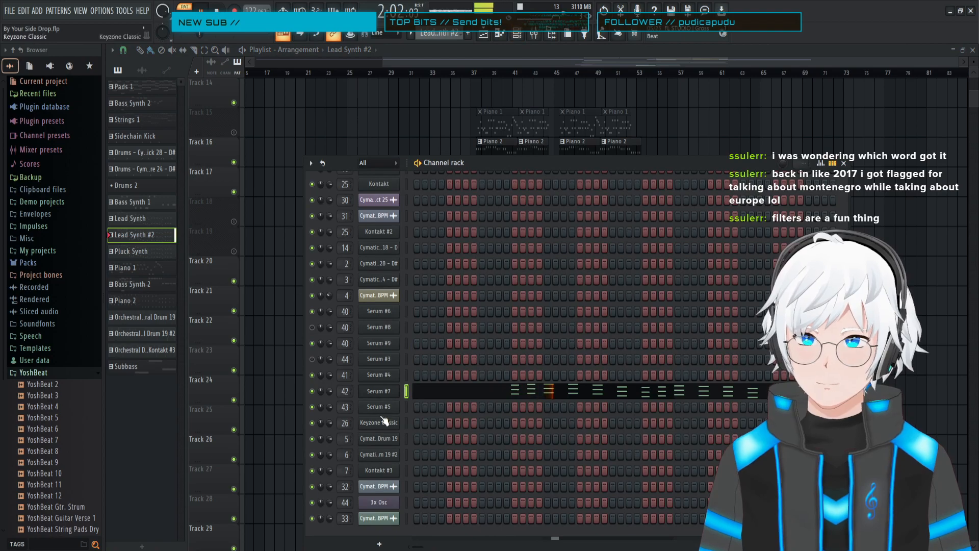
- Open the Serum #7 synth, stop playback, move its window clear of the channel rack and show its effects page
left_click(377, 392)
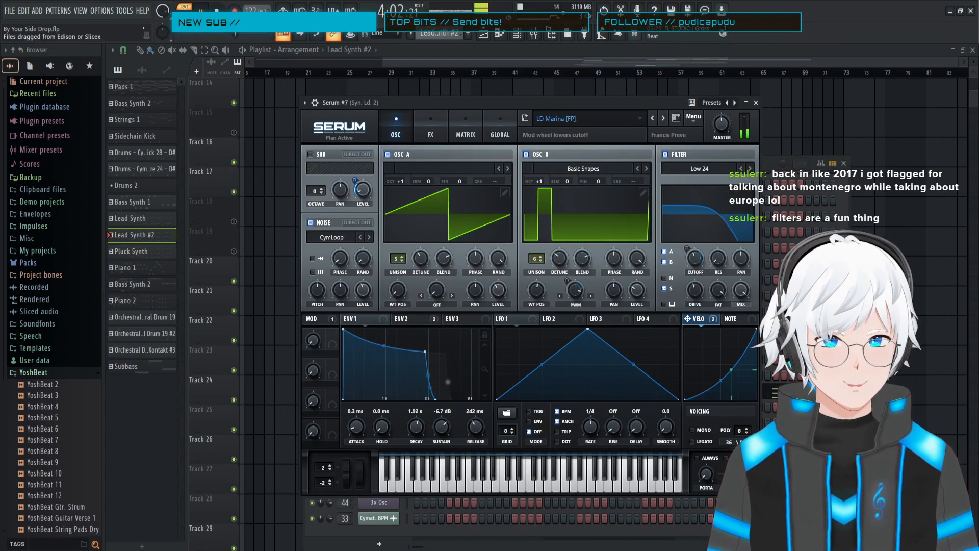
key("space")
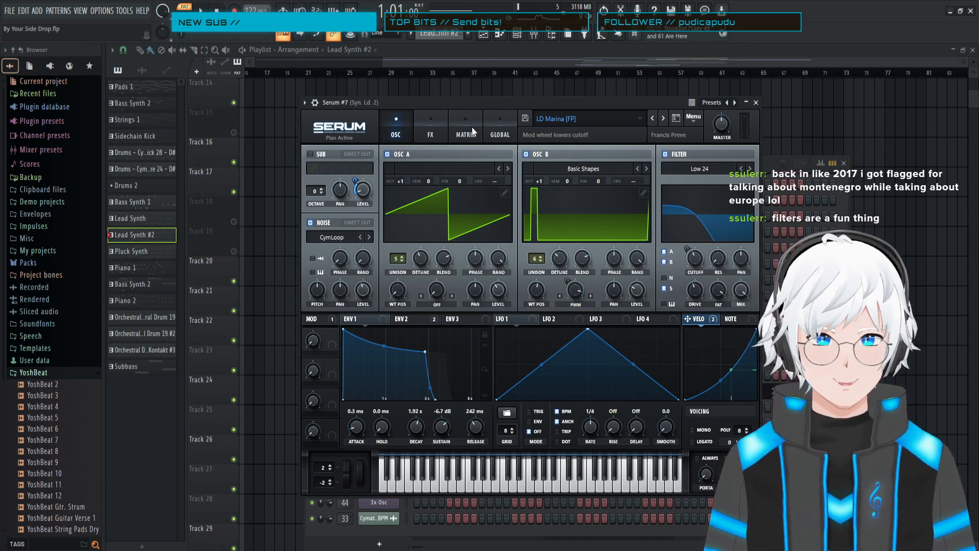
left_click_drag(469, 100, 551, 81)
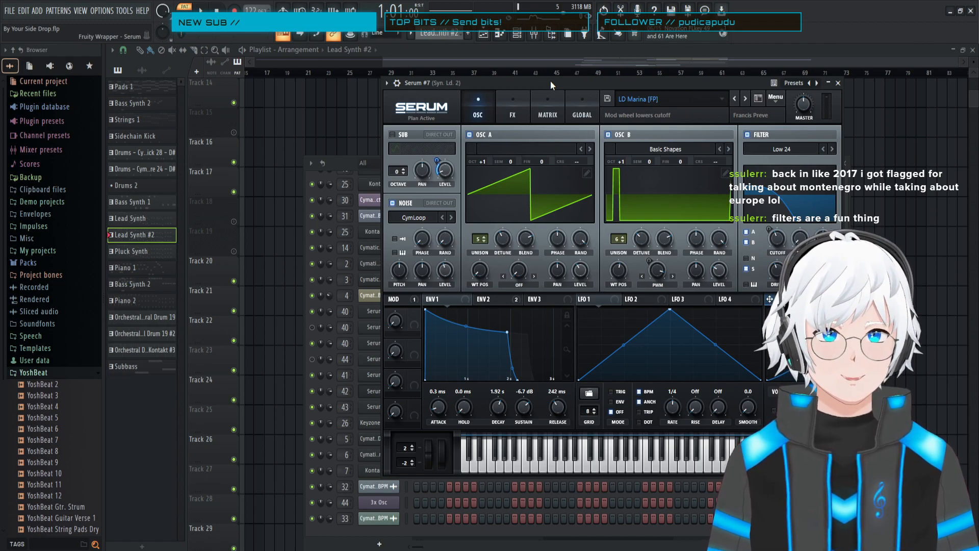
left_click_drag(549, 80, 553, 84)
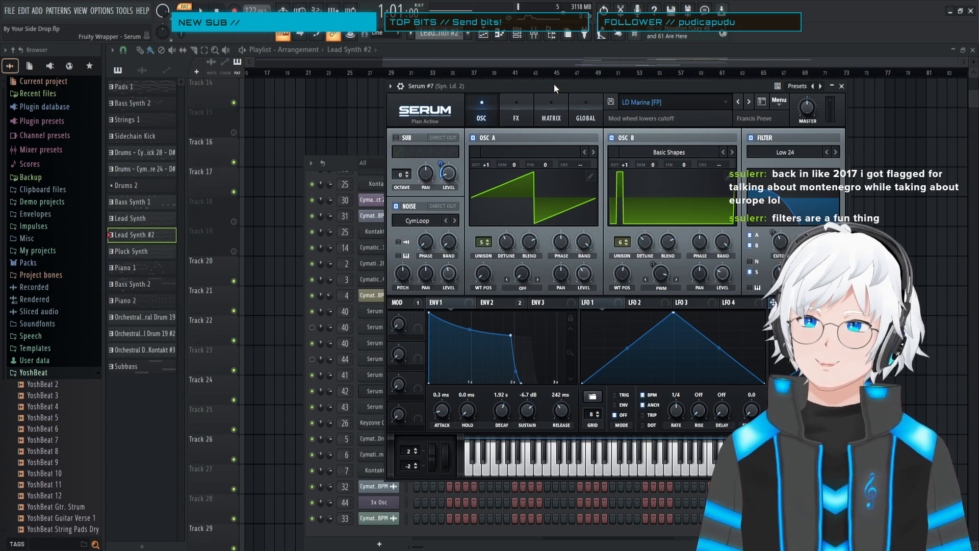
left_click(527, 103)
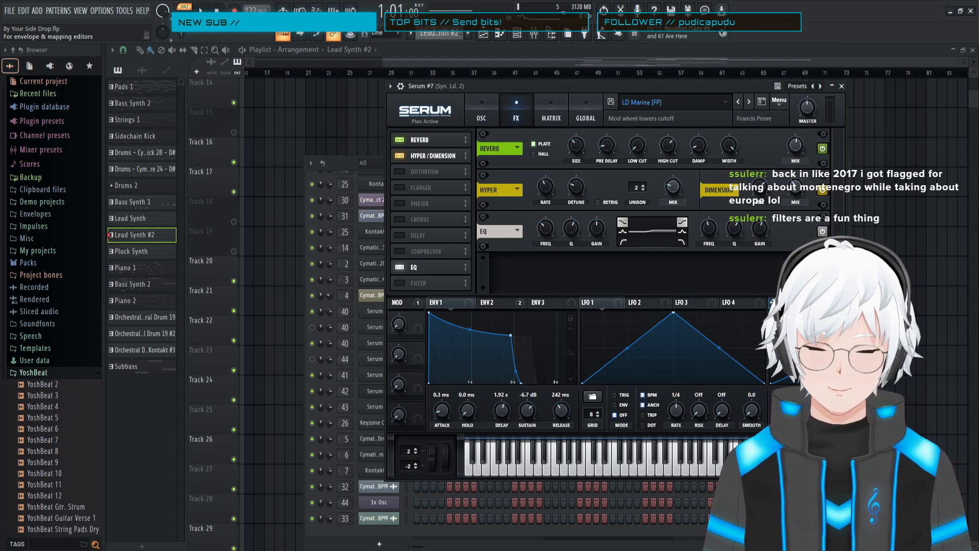
- Turn off the reverb effect in Serum #7, comparing the lead with and without it during playback
key("space")
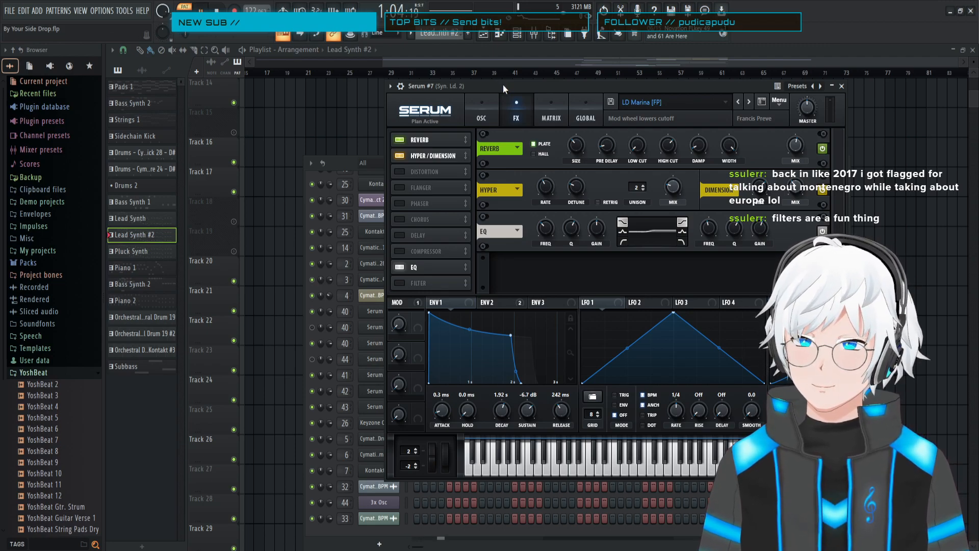
left_click(400, 140)
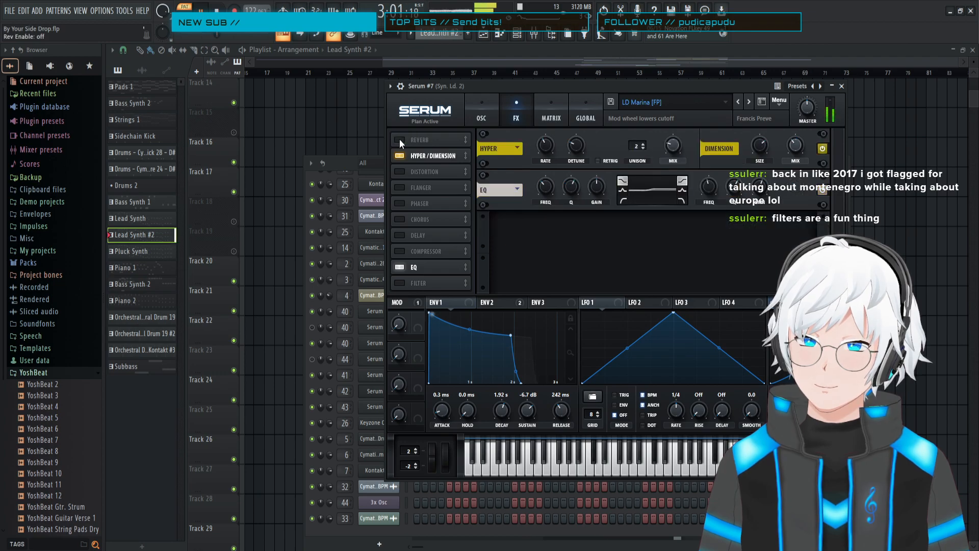
left_click(399, 139)
left_click(399, 139)
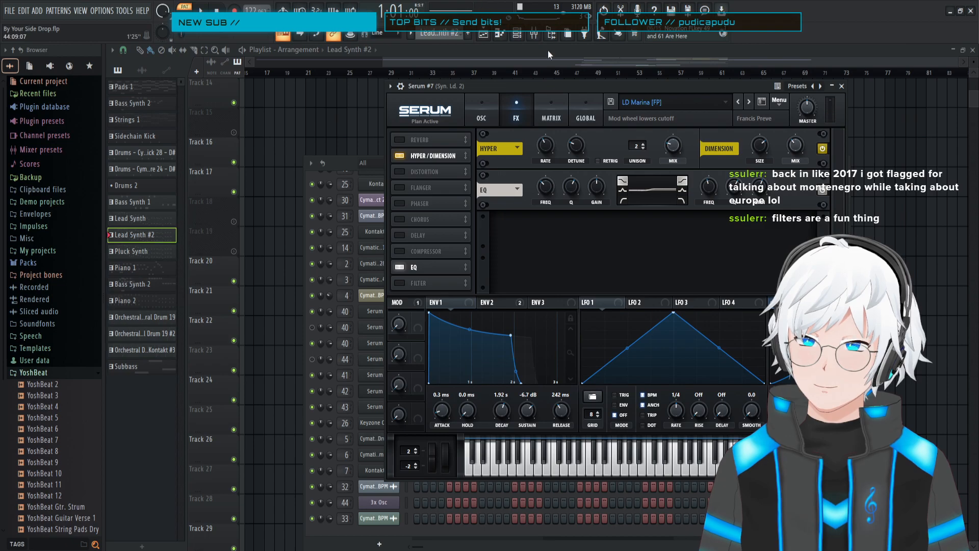
- Move the playhead to bar 37 in the playlist and listen to the full arrangement
left_click(534, 34)
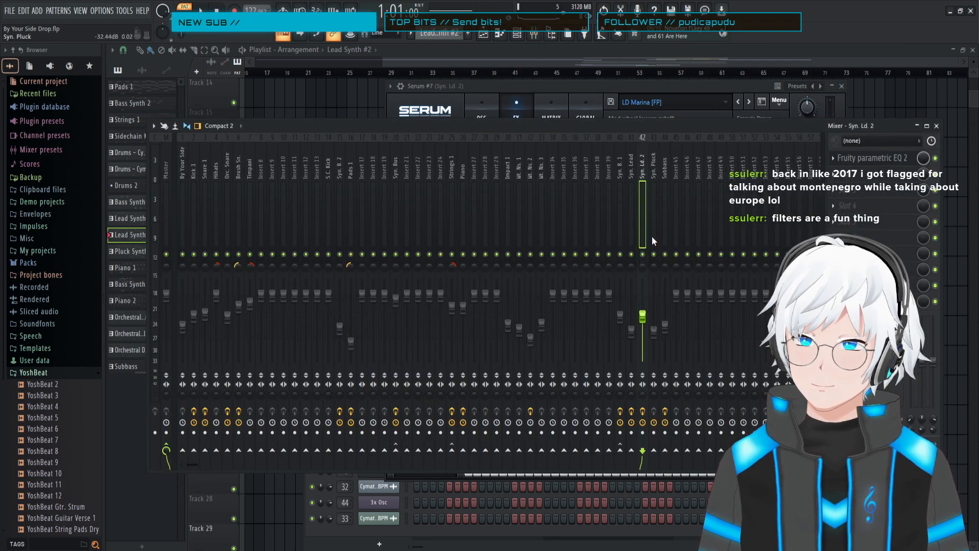
left_click(549, 55)
left_click(471, 73)
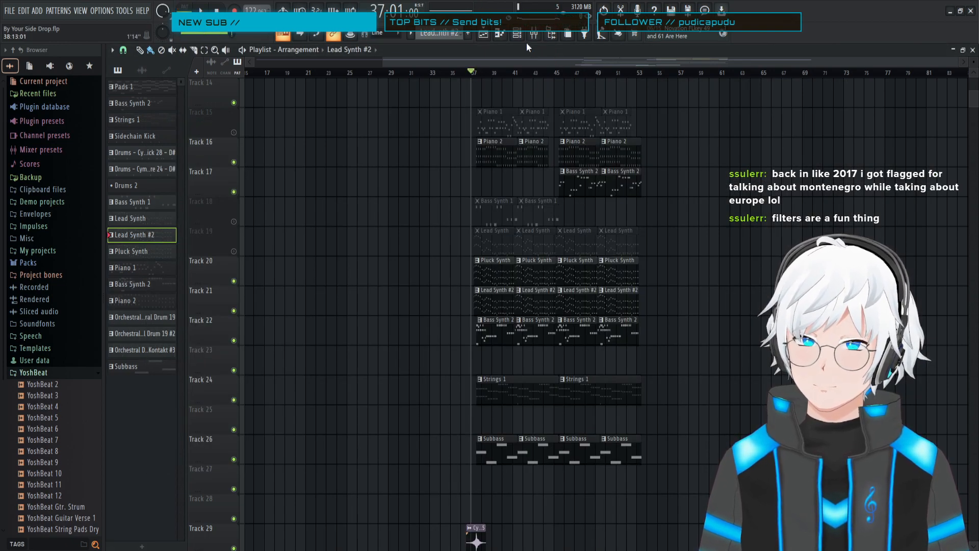
key("F6")
key("space")
key("F6")
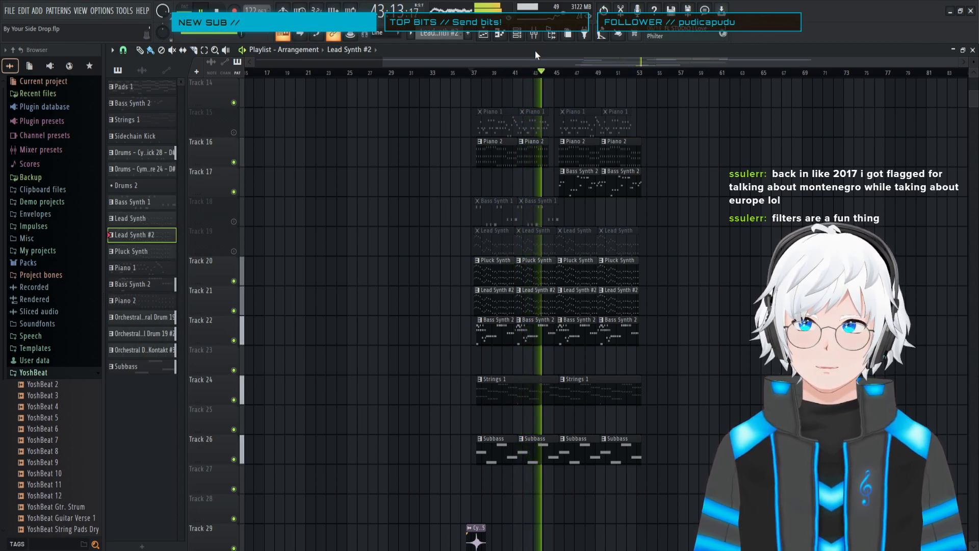
key("space")
key("space")
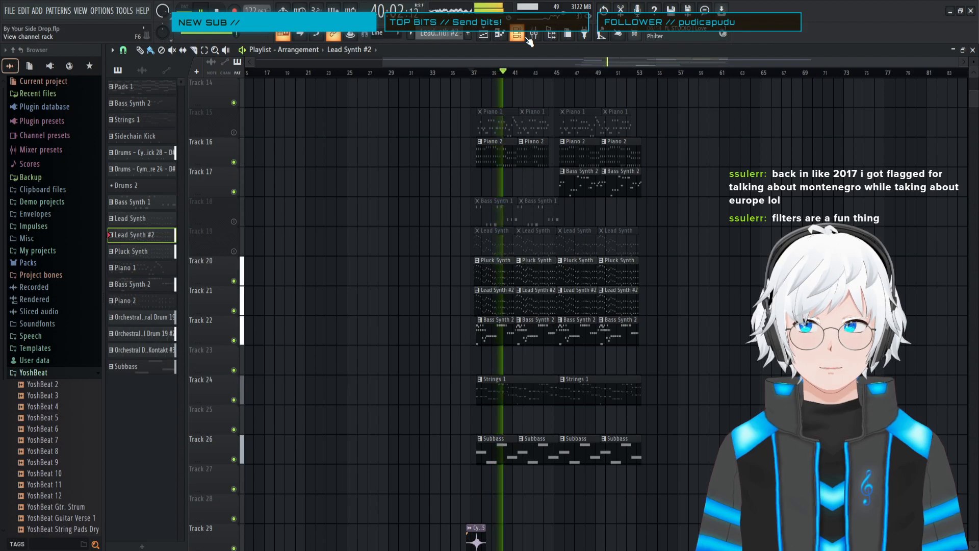
- Watch the track levels in the mixer while the song plays from bar 37
left_click(535, 35)
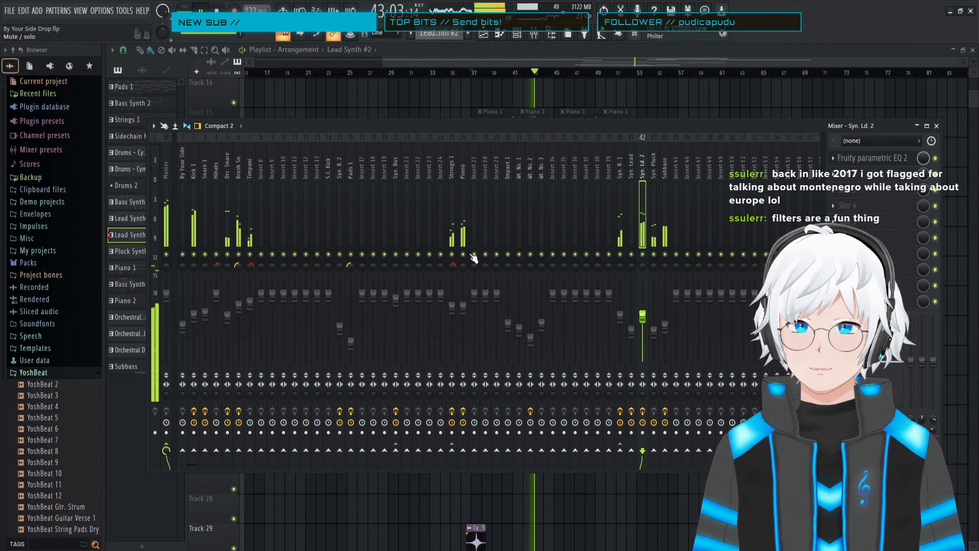
key("space")
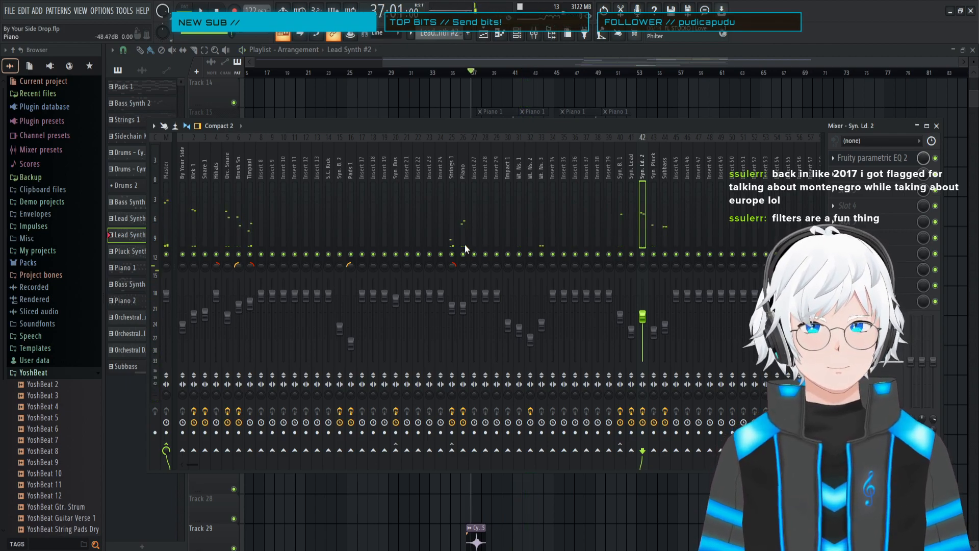
key("space")
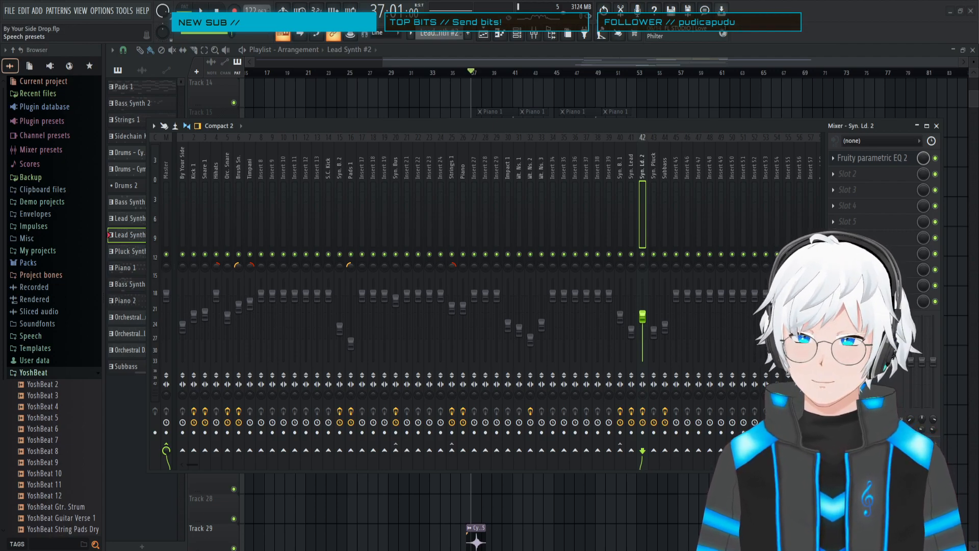
- Play the song with the Kick 1 mixer track soloed and inspect its Fruity Reeverb 2 effect
key("space")
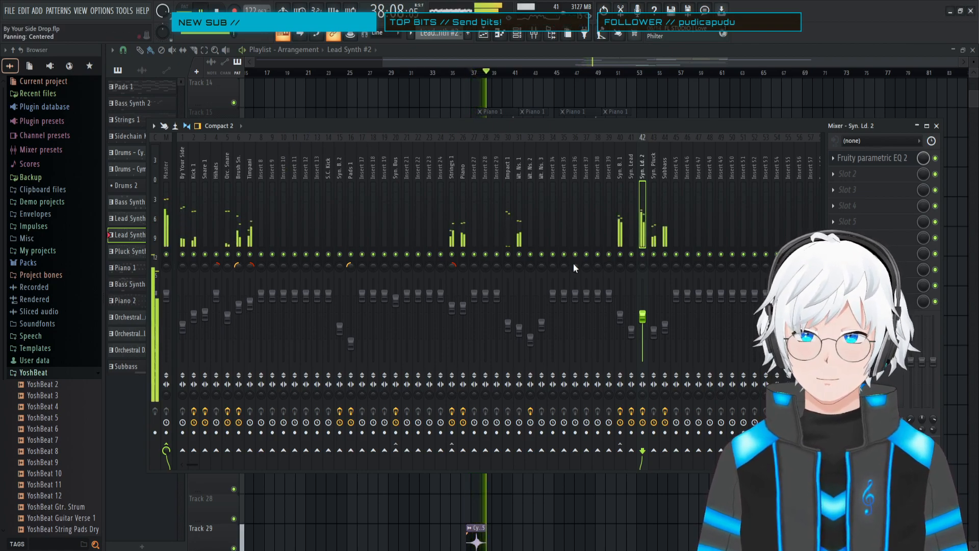
left_click(197, 229)
right_click(194, 254)
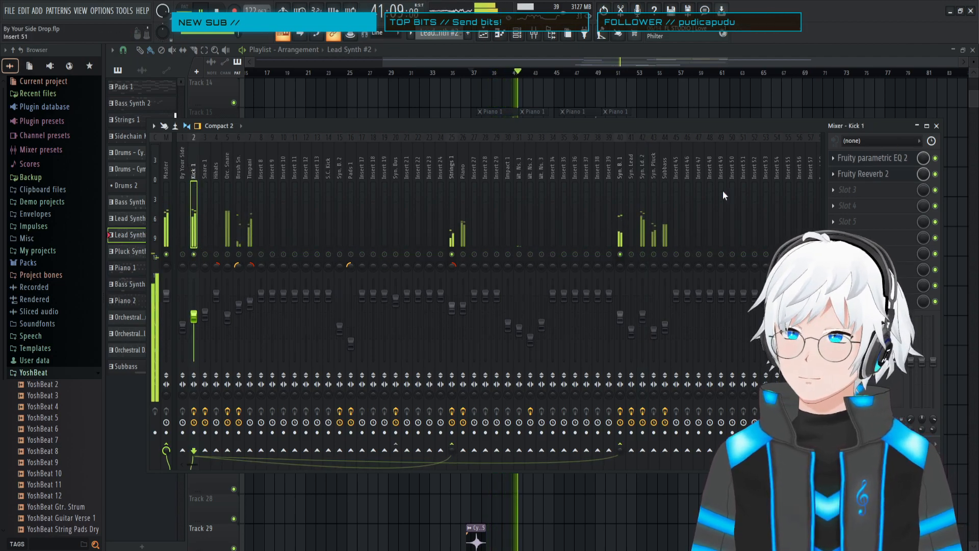
left_click(874, 174)
left_click(874, 174)
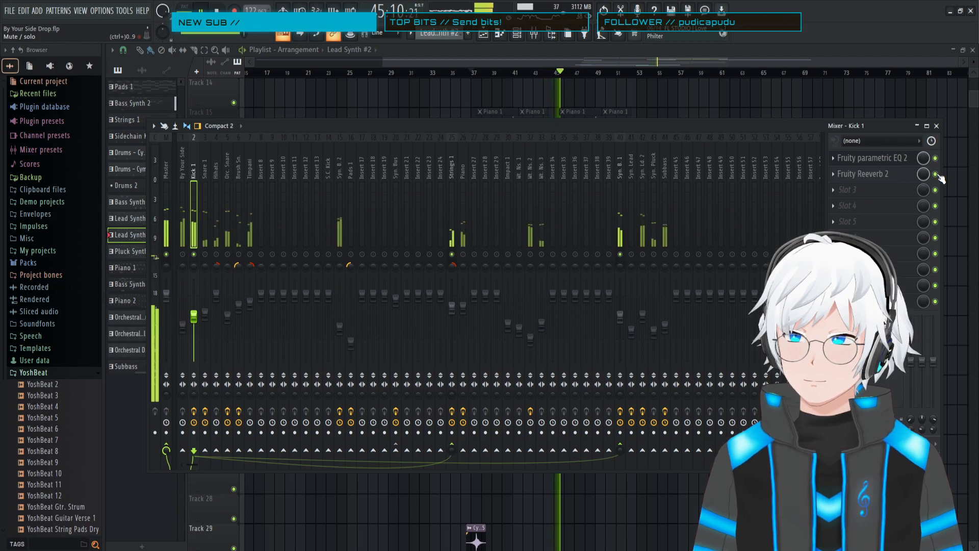
- Unmute the Piano and Syn. Ld. 2 mixer tracks alongside the soloed kick, listening from bar 37
left_click(887, 164)
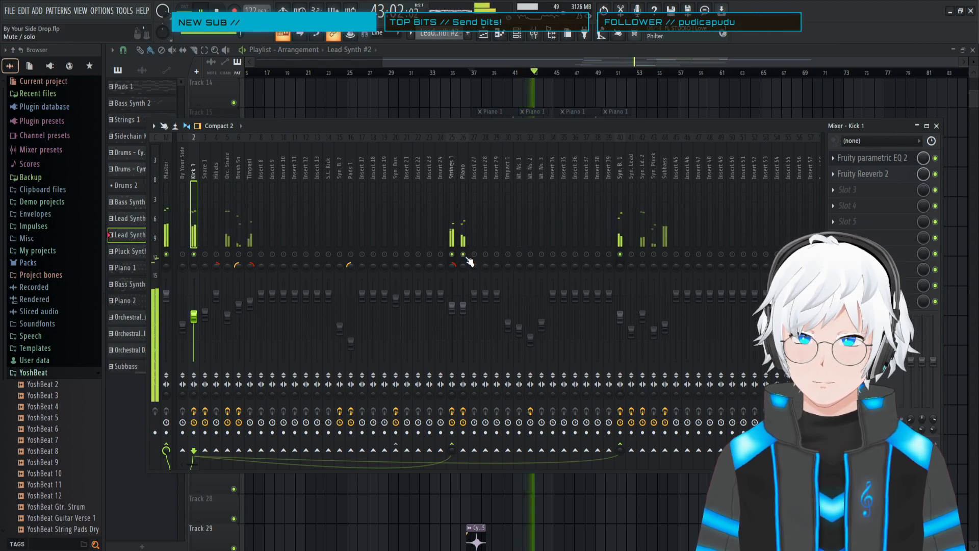
key("space")
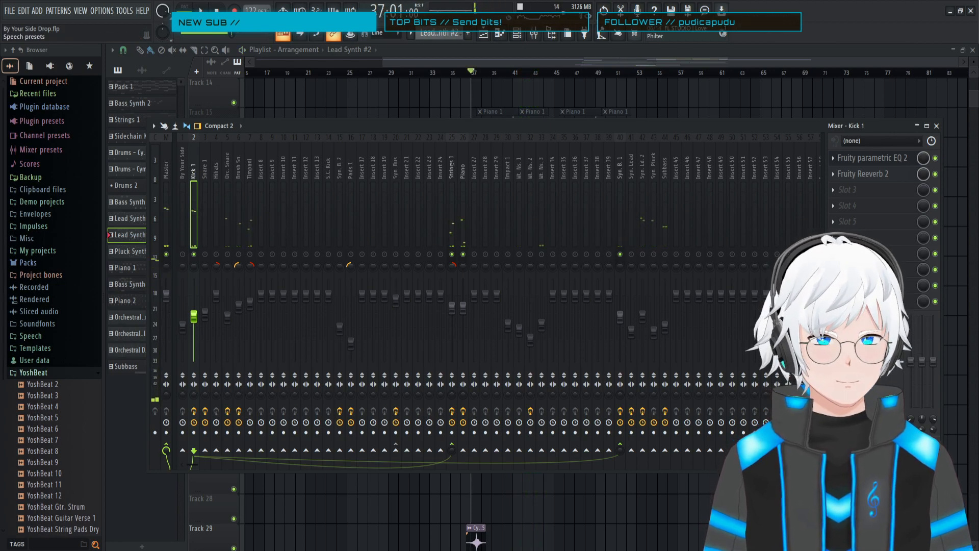
key("space")
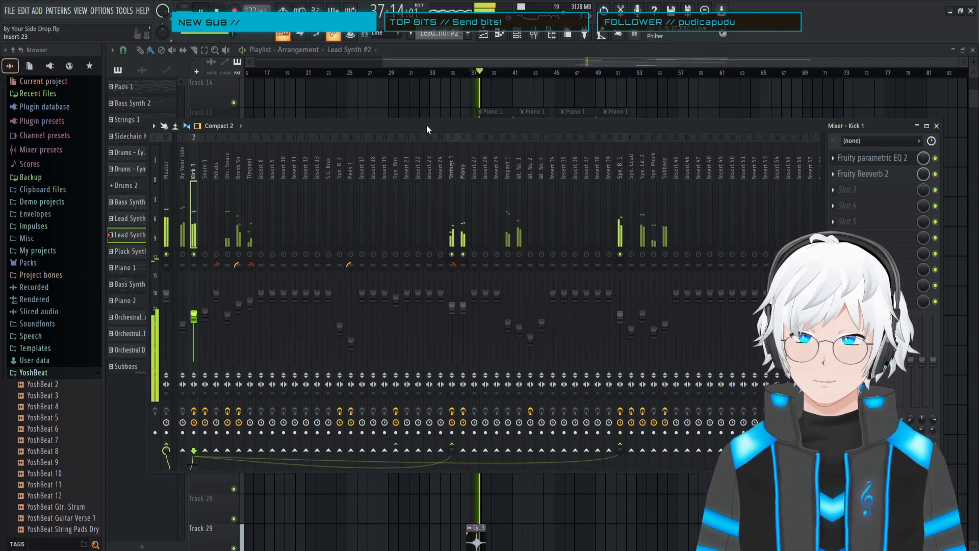
left_click(642, 254)
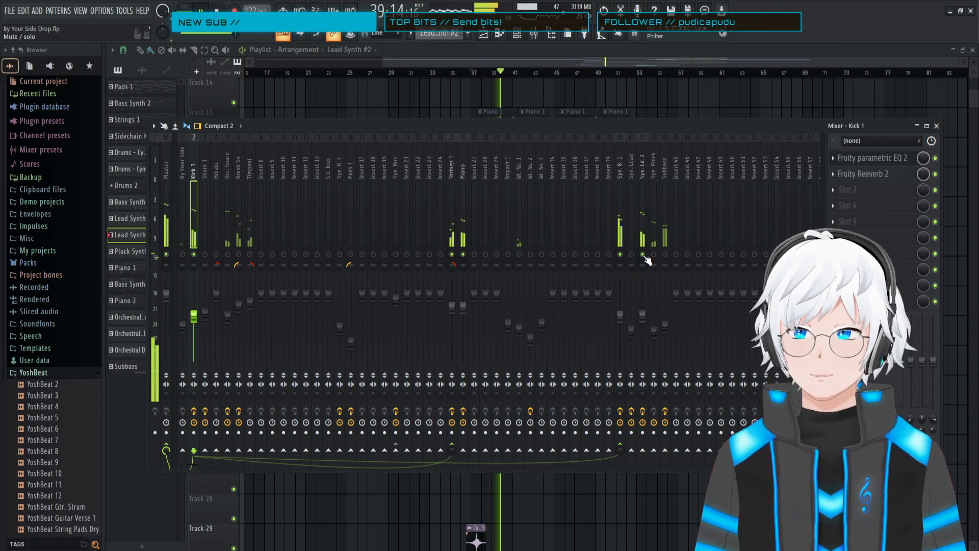
left_click(645, 170)
key("space")
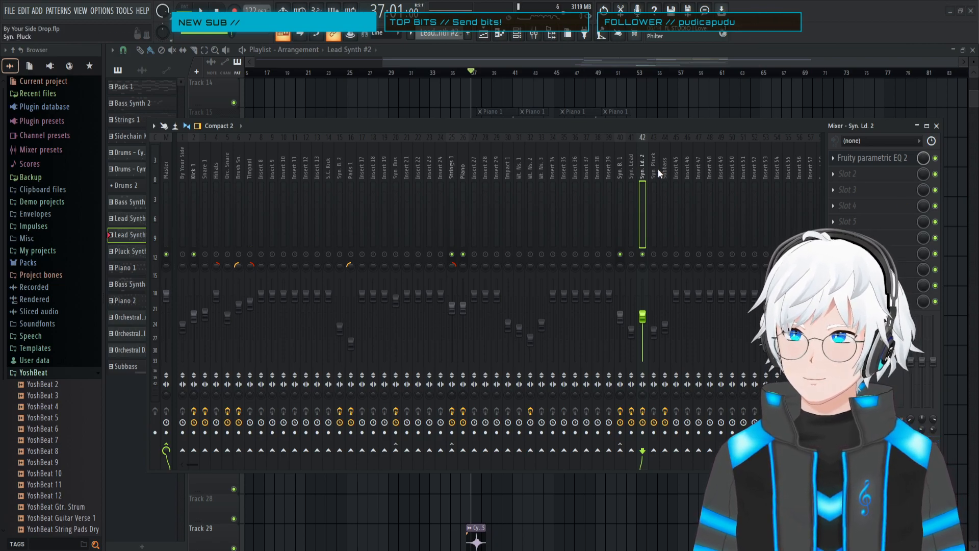
- Rename the empty mixer track Insert 47 as SL2 Reverb
left_click(677, 172)
left_click(691, 172)
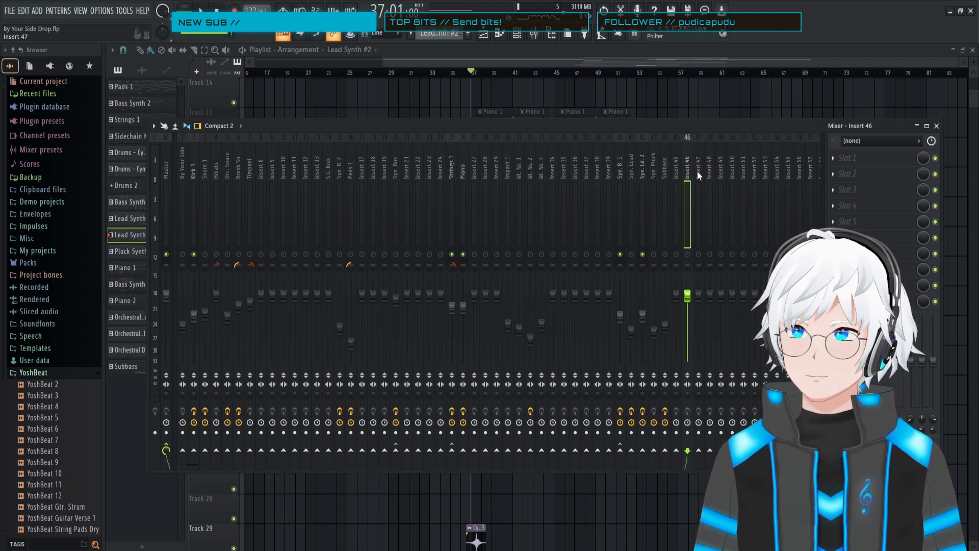
left_click(697, 172)
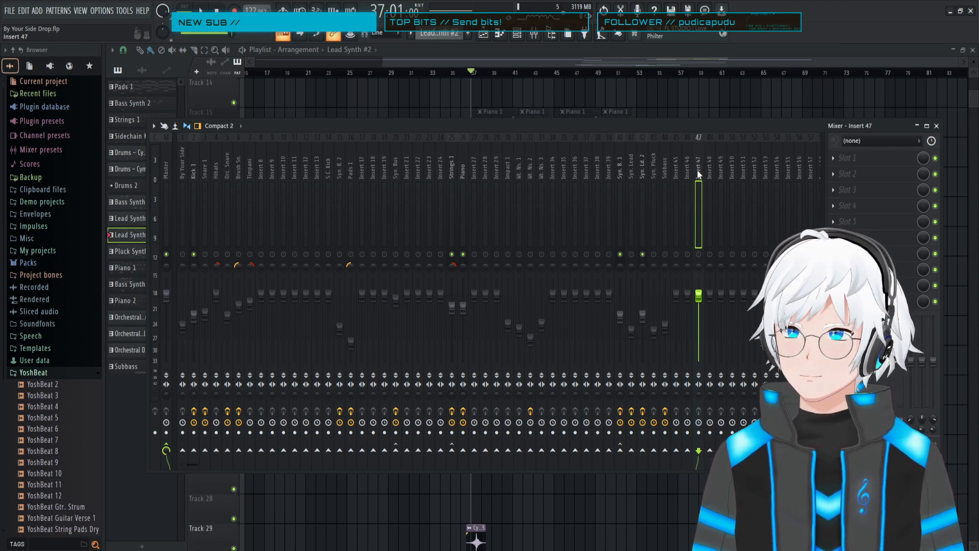
right_click(701, 169)
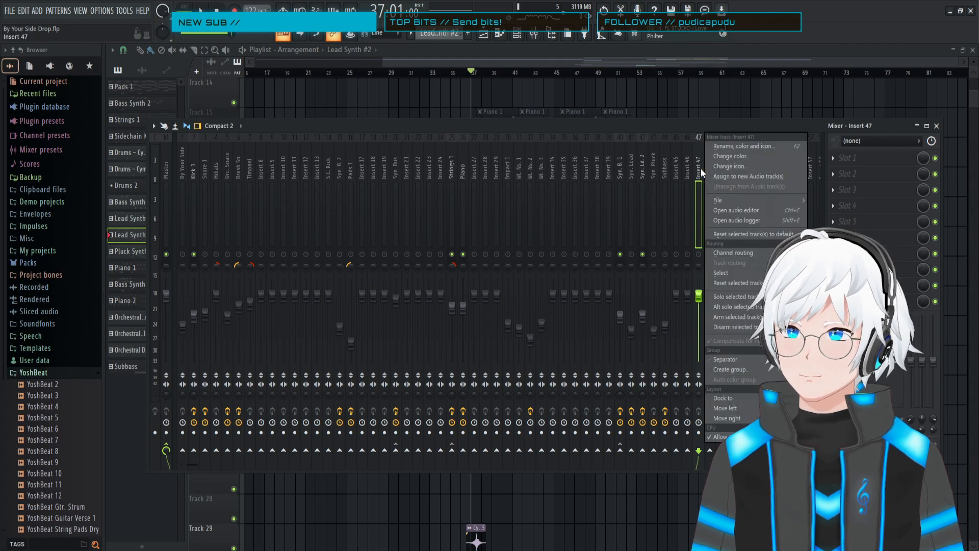
left_click(730, 149)
type("Syn. Ld.")
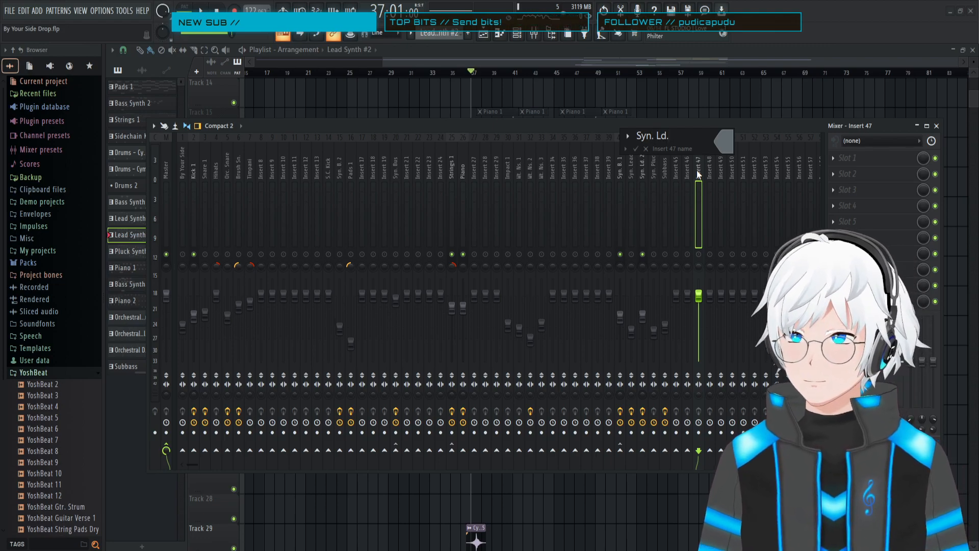
type(" 2 Rev.")
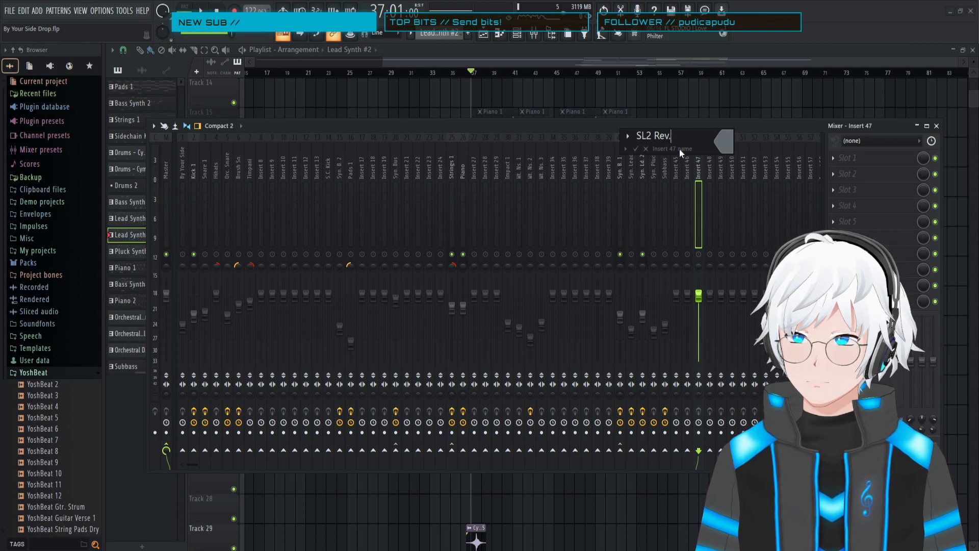
key("BackSpace")
type("erb")
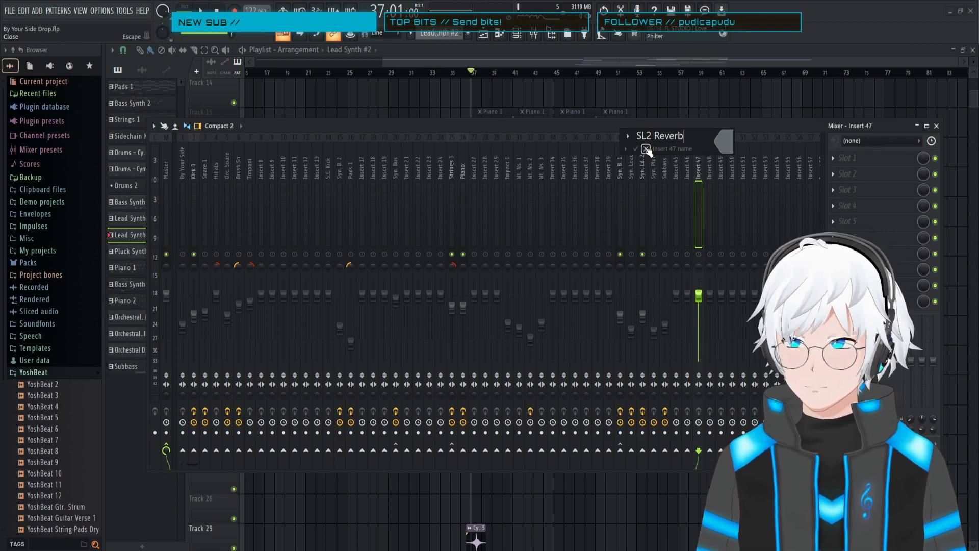
left_click(635, 148)
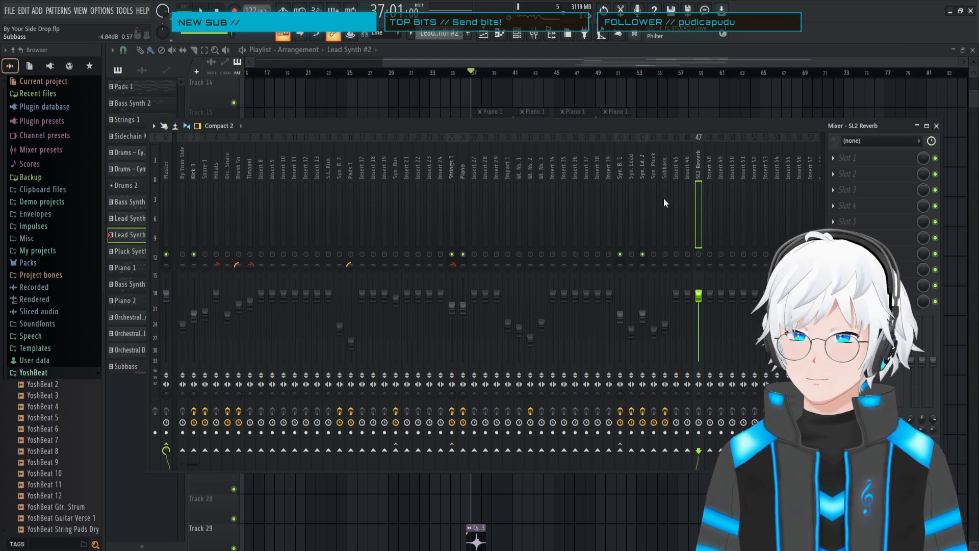
- Load Fruity Send into effect slot 2 of the Syn. Ld. 2 mixer track
left_click(620, 176)
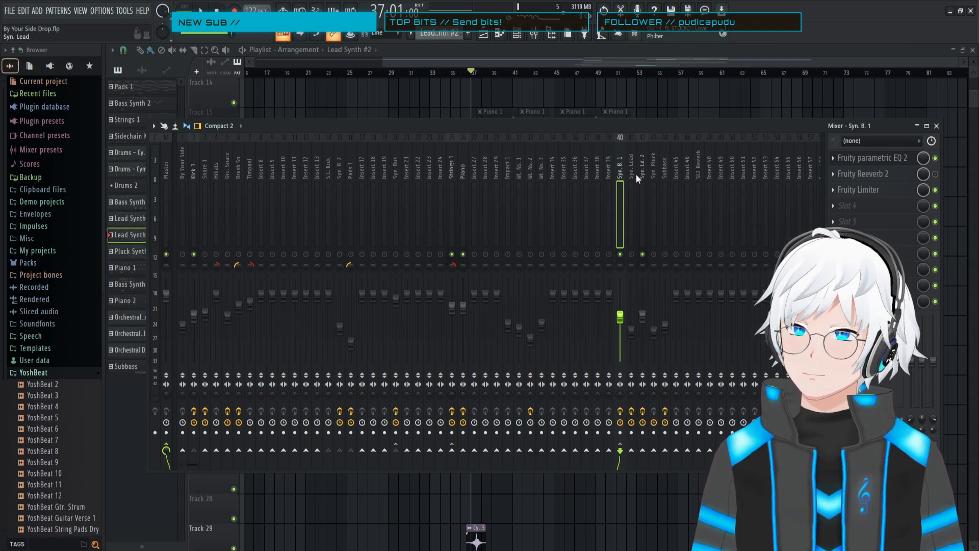
left_click(645, 173)
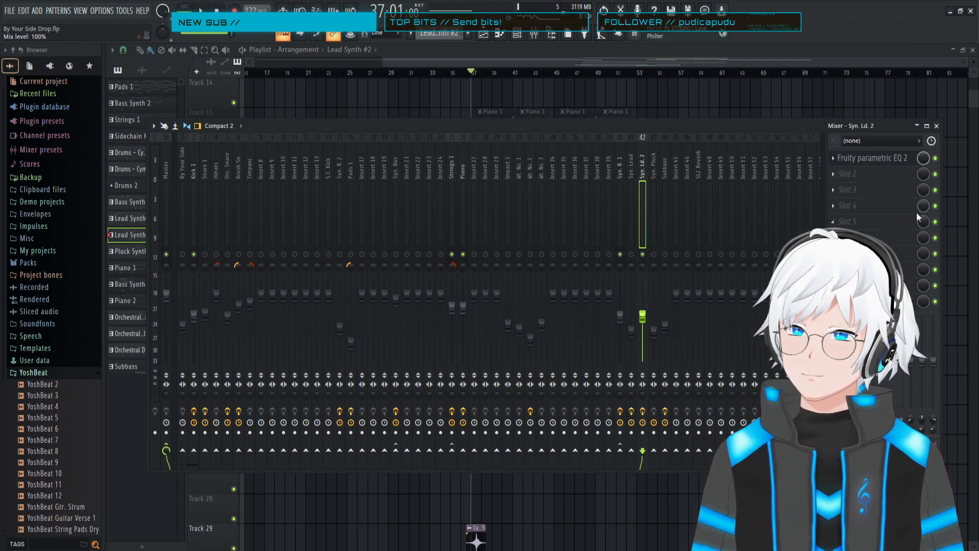
left_click(856, 174)
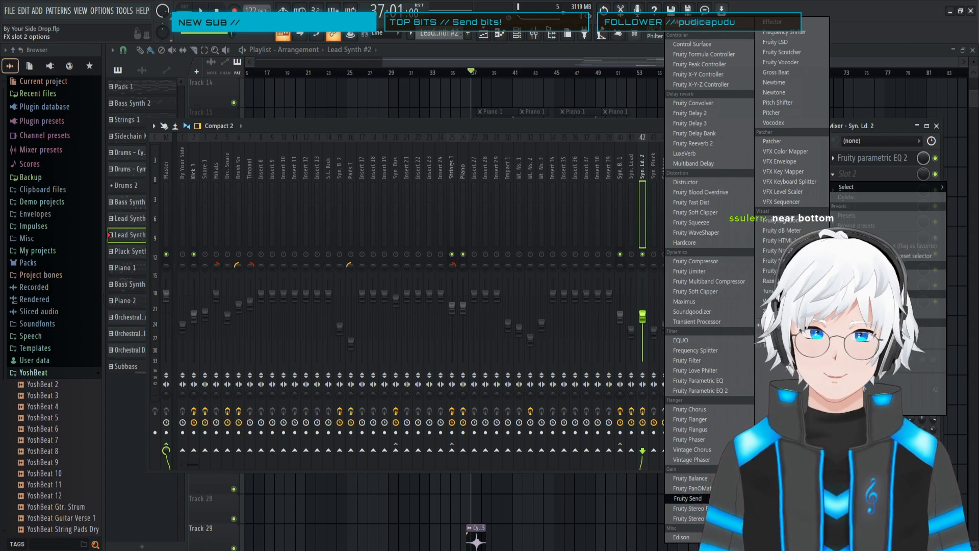
left_click(688, 498)
left_click_drag(297, 196, 566, 233)
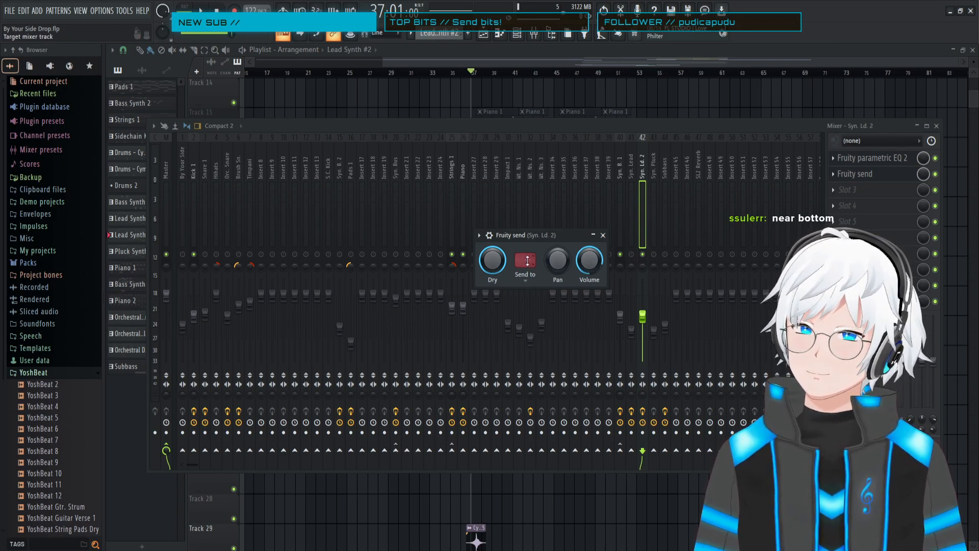
left_click_drag(526, 264, 527, 259)
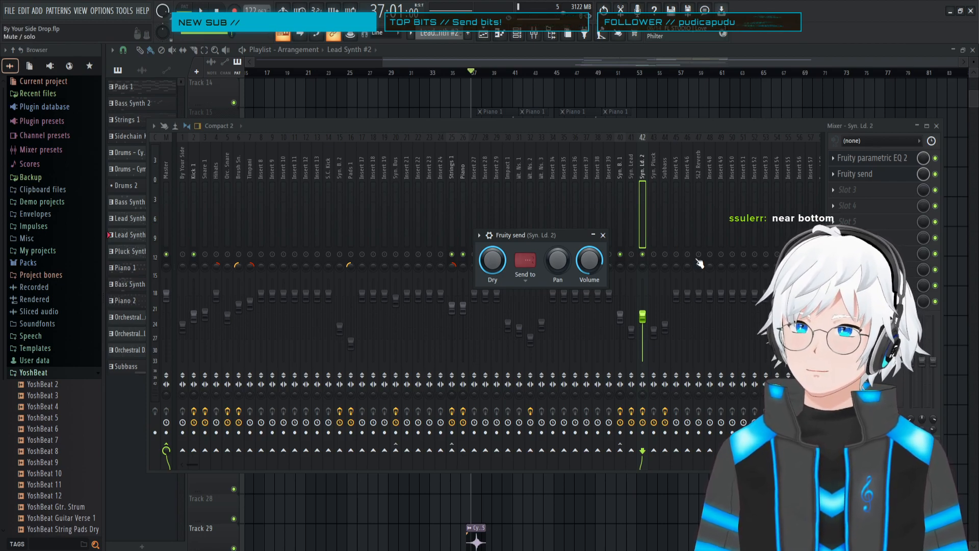
- Route the Syn. Ld. 2 mixer track to the SL2 Reverb track
left_click(697, 170)
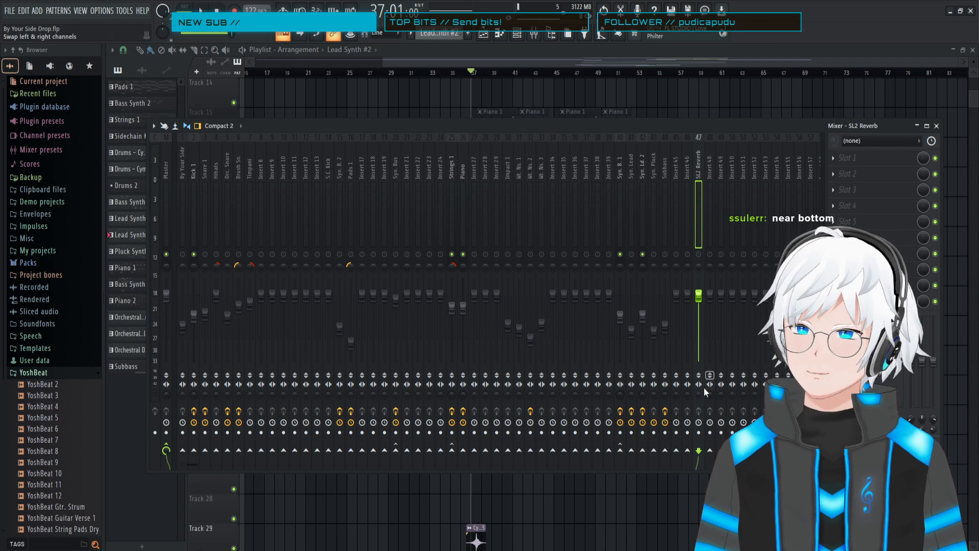
left_click(645, 169)
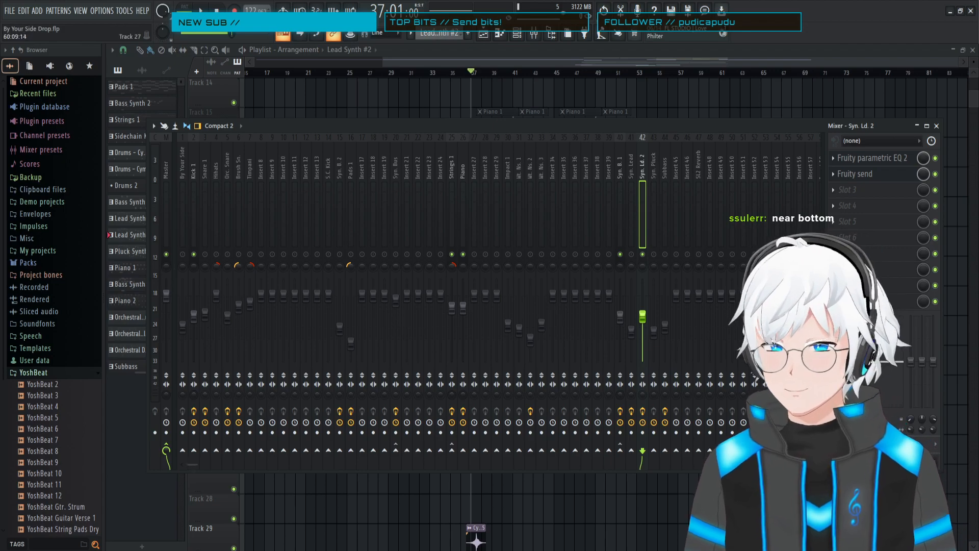
left_click_drag(696, 127, 657, 127)
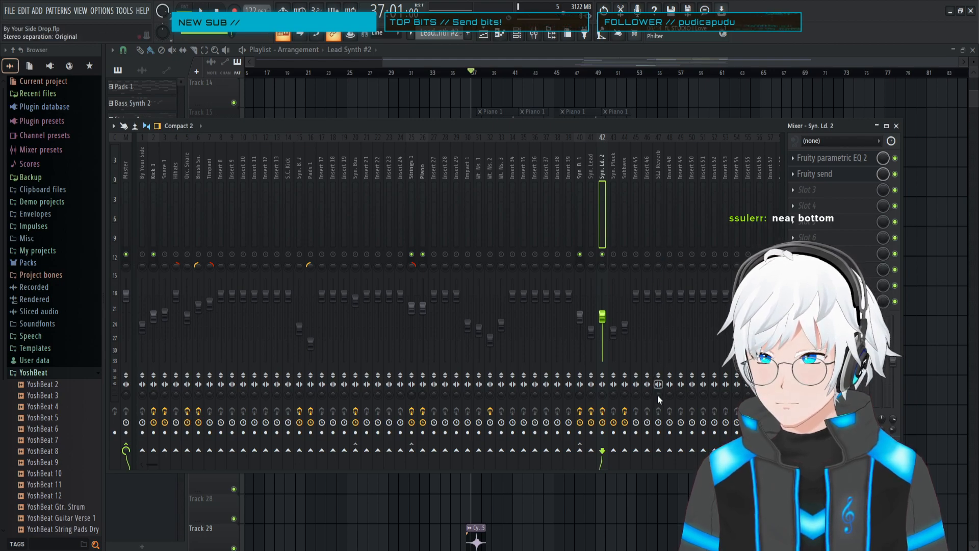
left_click(658, 450)
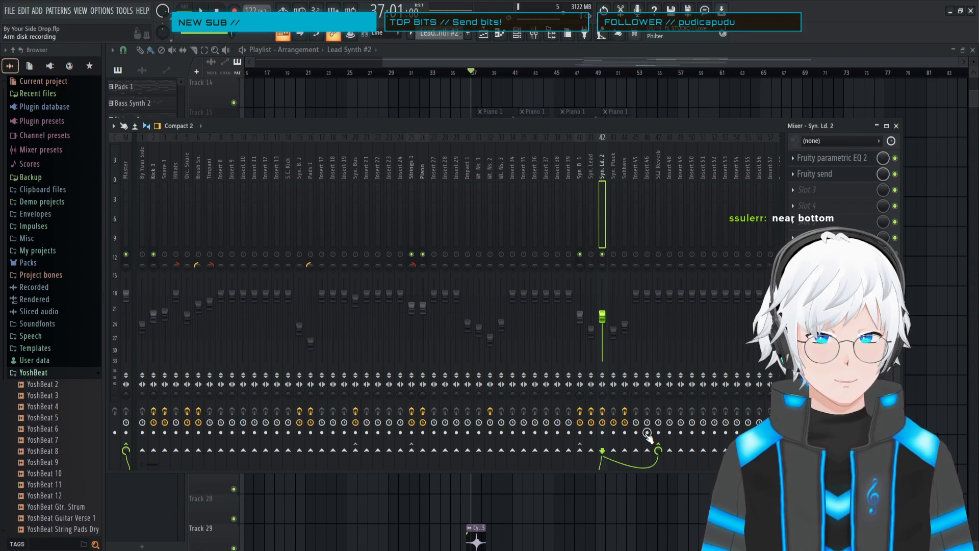
left_click_drag(525, 125, 558, 127)
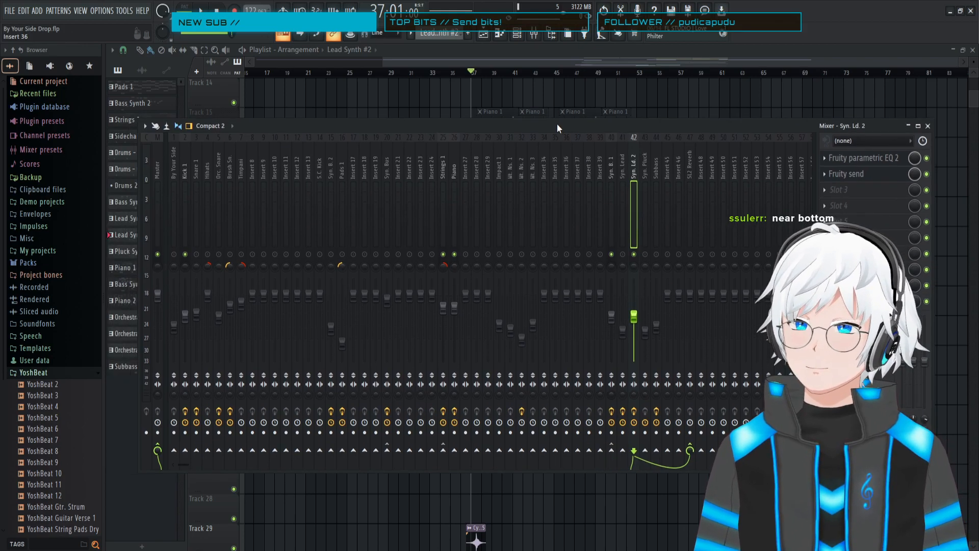
- Set the Fruity Send target on Syn. Ld. 2 to 2 and test the send by playing from bar 37
left_click(833, 179)
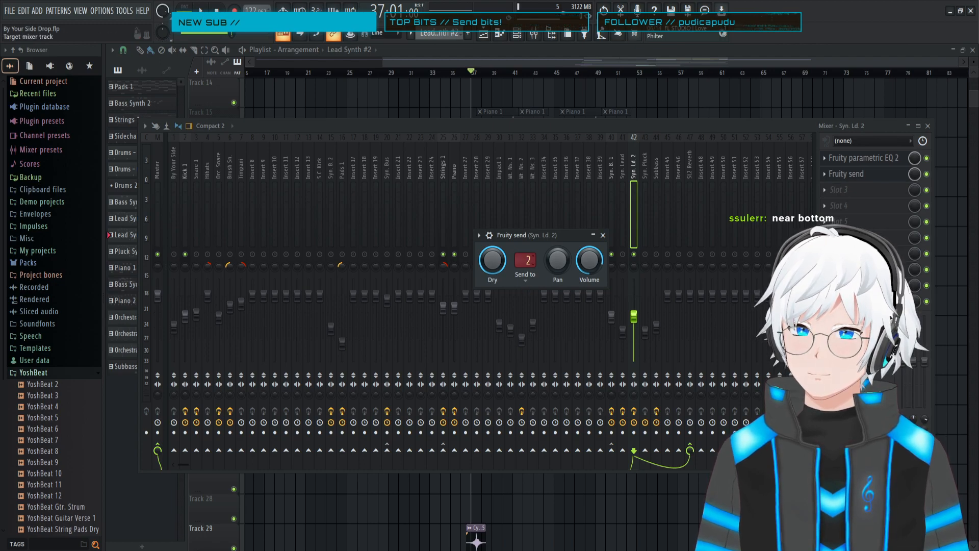
left_click(527, 260)
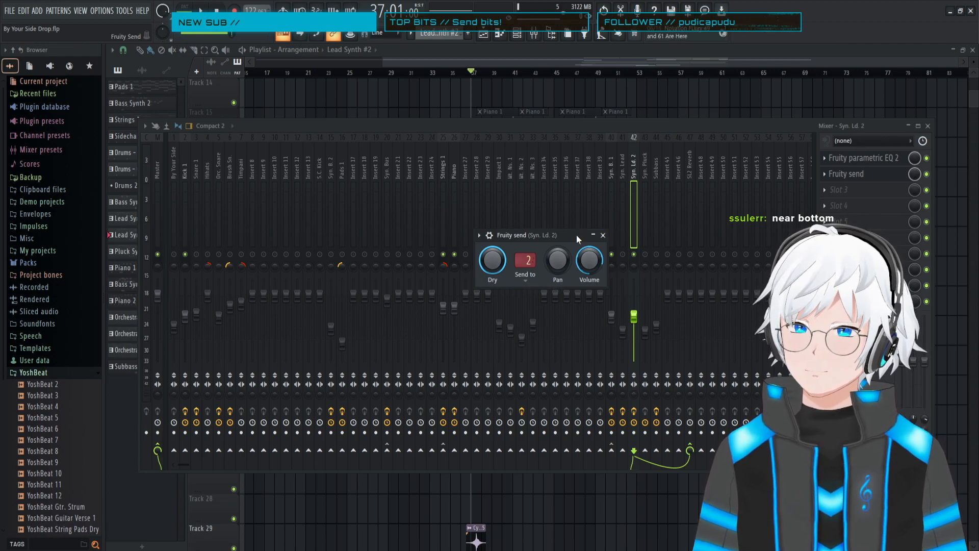
key("space")
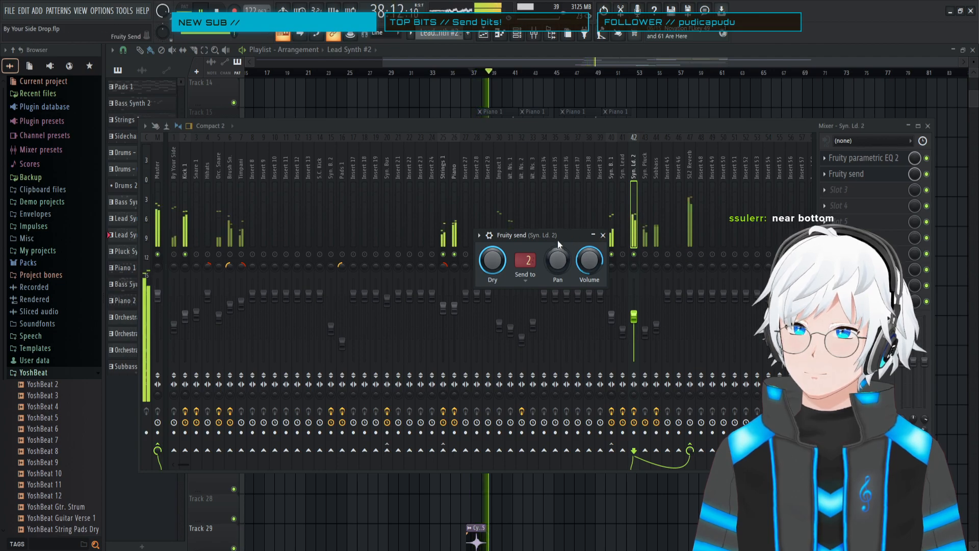
key("space")
- Load Fruity Reeverb 2 into effect slot 1 of the SL2 Reverb mixer track
left_click(688, 174)
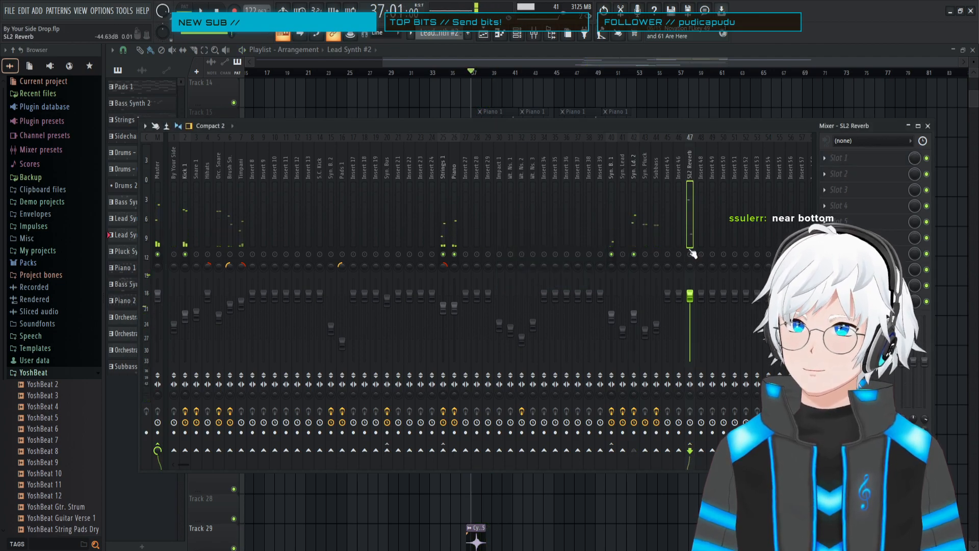
left_click(828, 160)
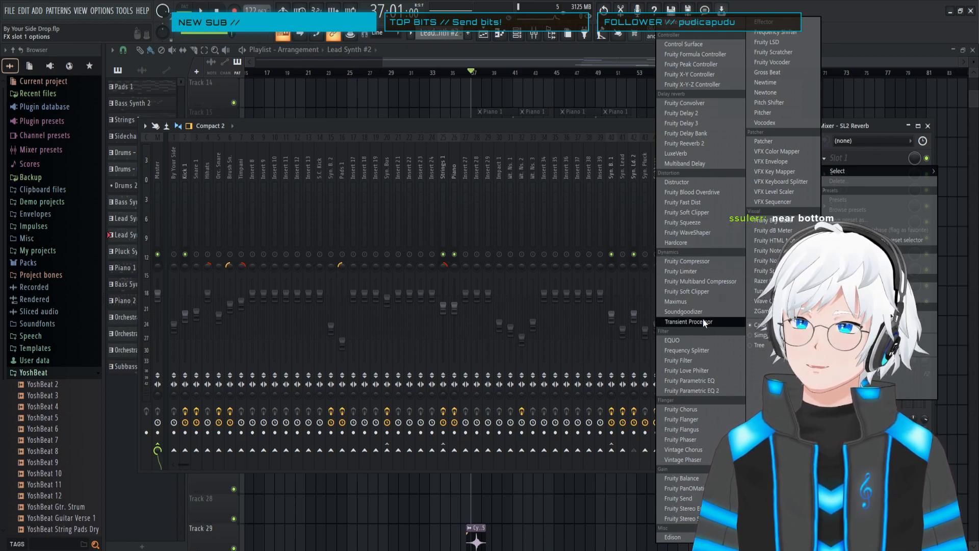
left_click(691, 144)
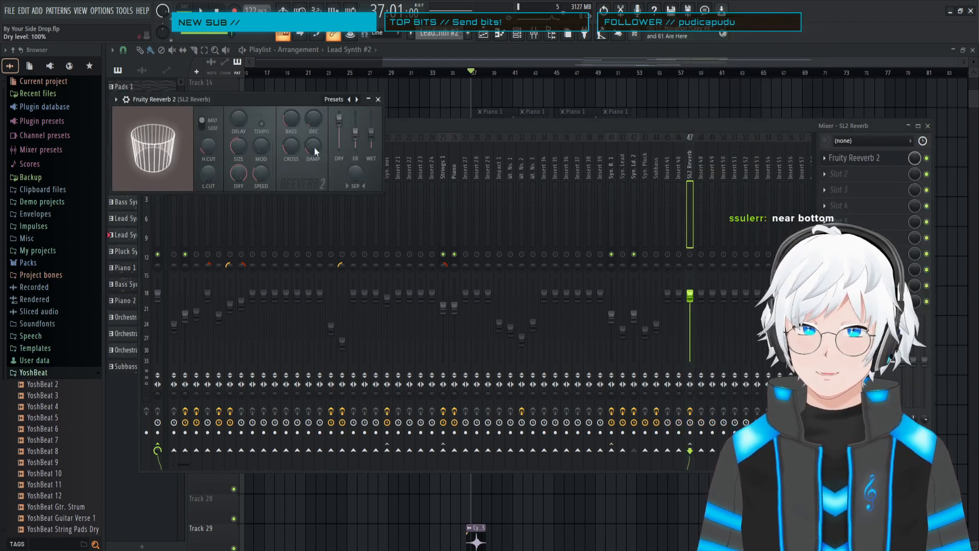
left_click_drag(248, 100, 300, 183)
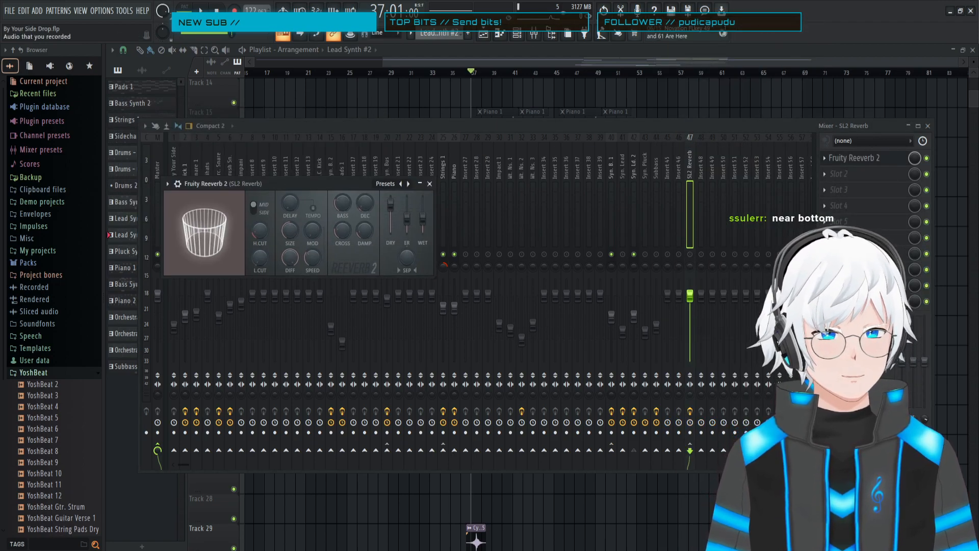
- Play the song from bar 37 while toggling the SL2 Reverb track's mute to hear the new reverb
key("space")
left_click(690, 255)
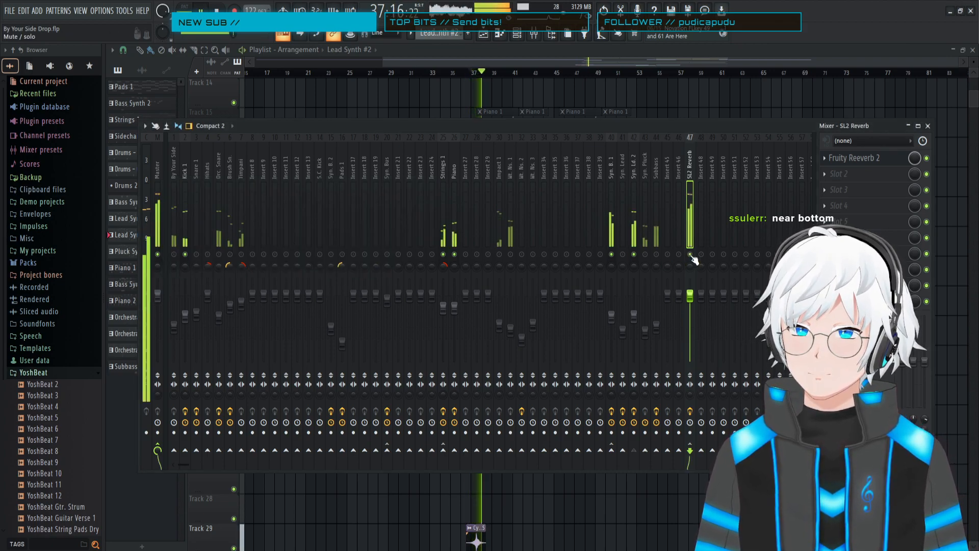
key("space")
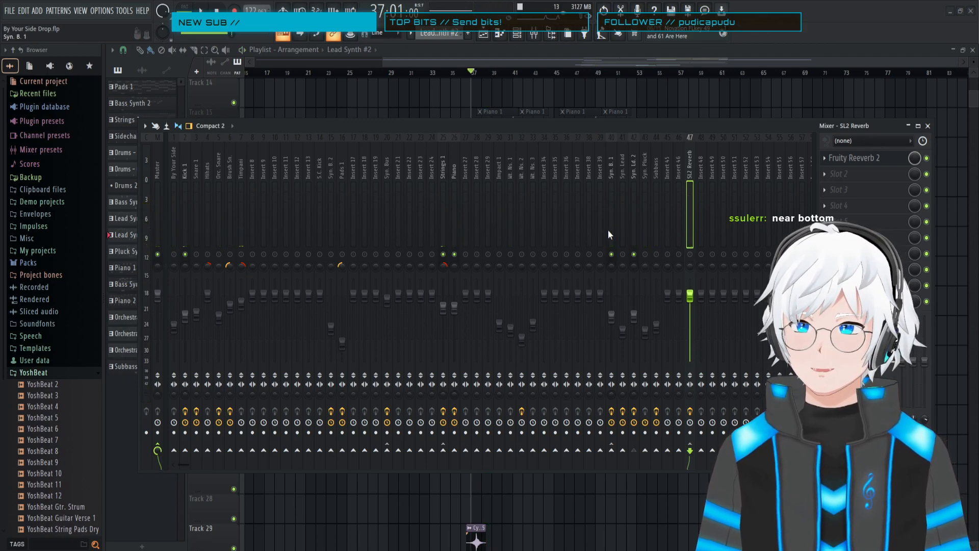
- Lower the dry level of Fruity Reeverb 2 on SL2 Reverb and unmute that mixer track
left_click(855, 158)
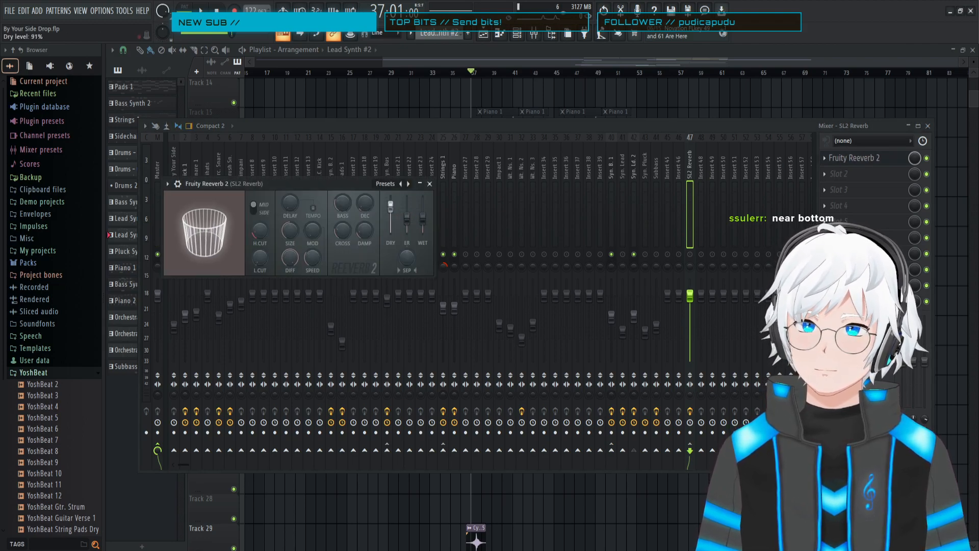
left_click(691, 255)
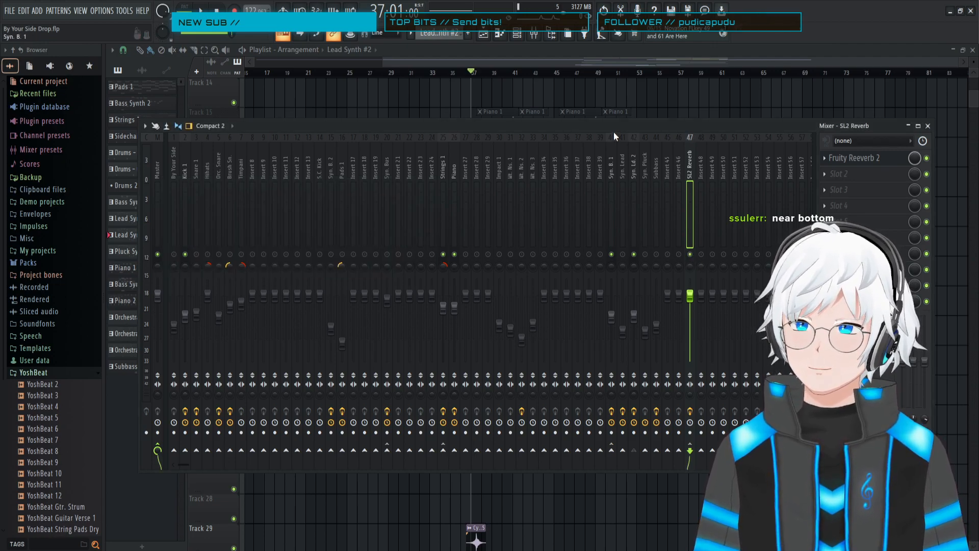
- Mute the Syn. Ld. 2 mixer track and play from bar 37 to hear the SL2 Reverb signal on its own
left_click(633, 254)
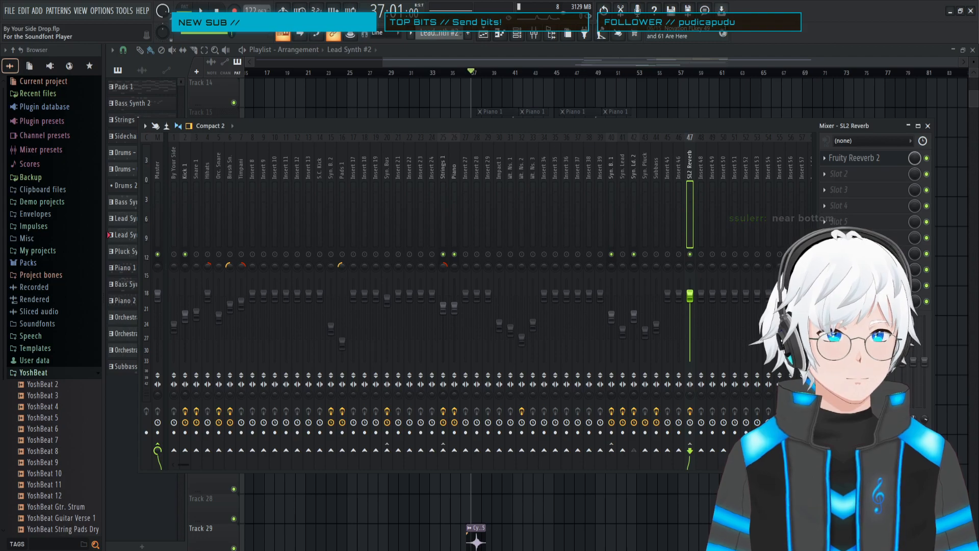
key("space")
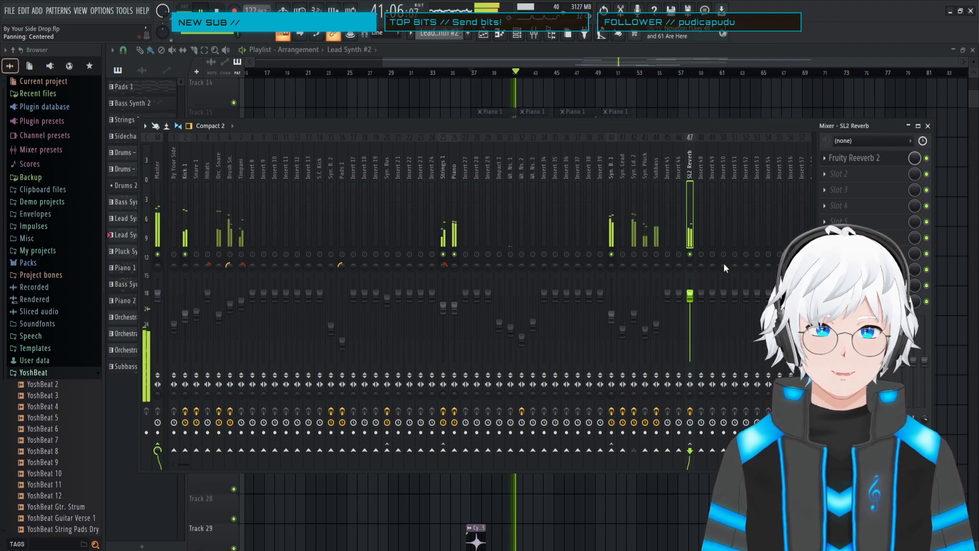
key("space")
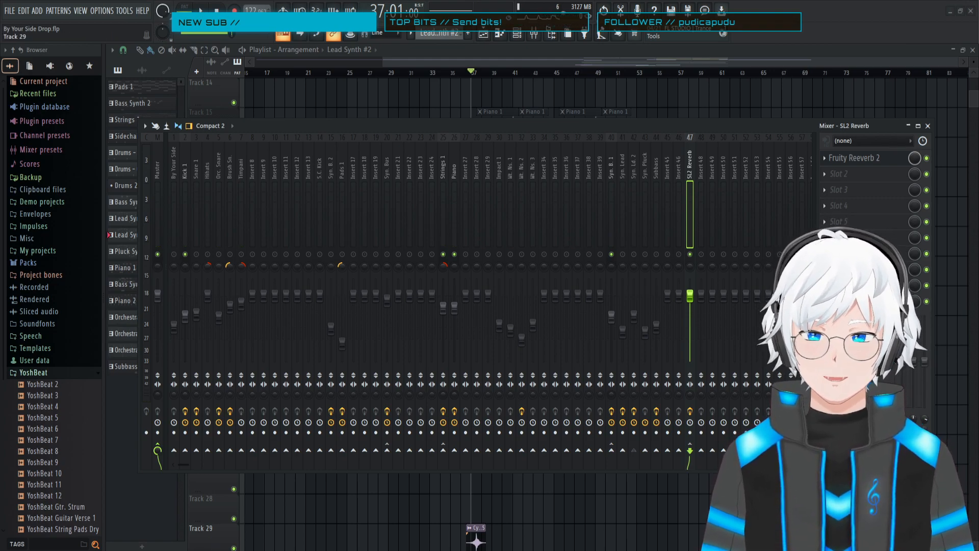
key("alt+Tab")
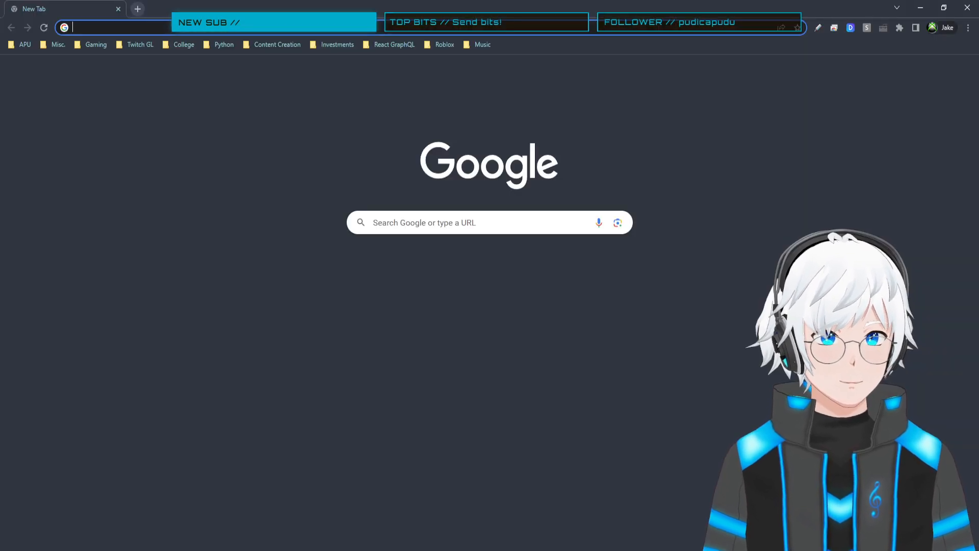
key("alt+Tab")
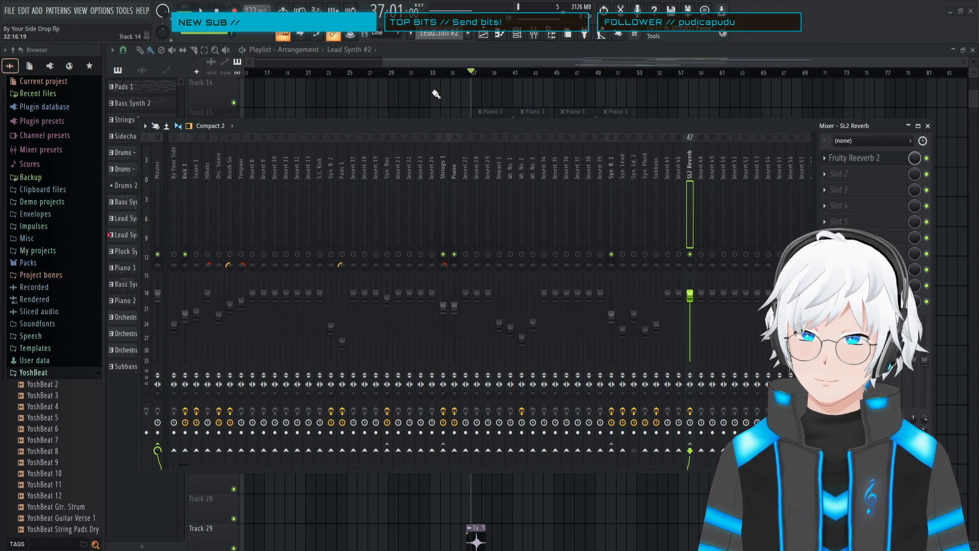
- Play the song from bar 37 with Syn. Ld. 2 muted and again unmuted to compare it with its reverb
key("space")
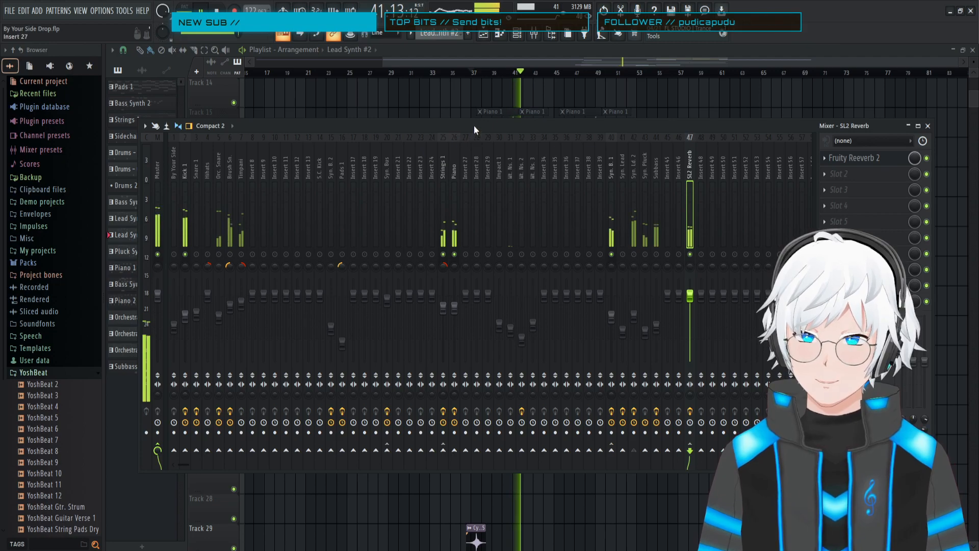
key("space")
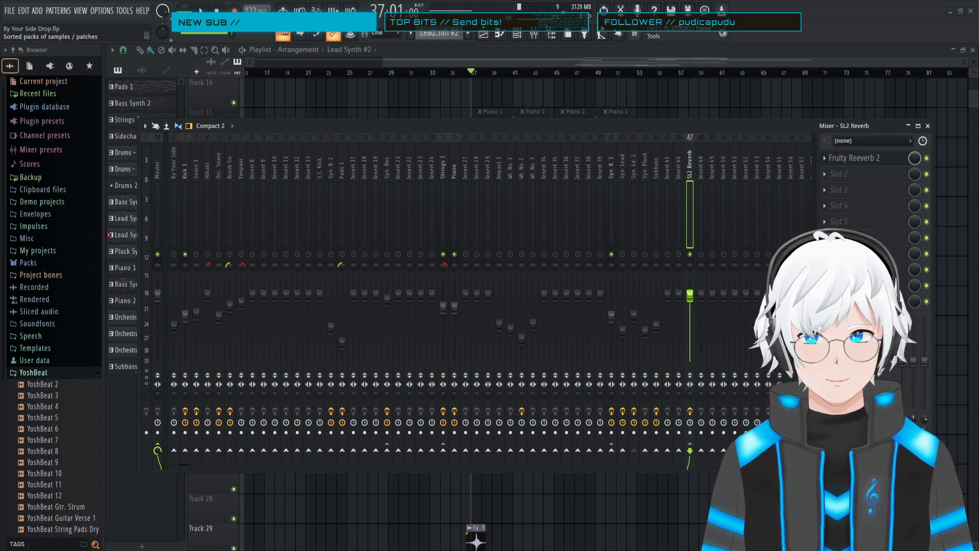
key("space")
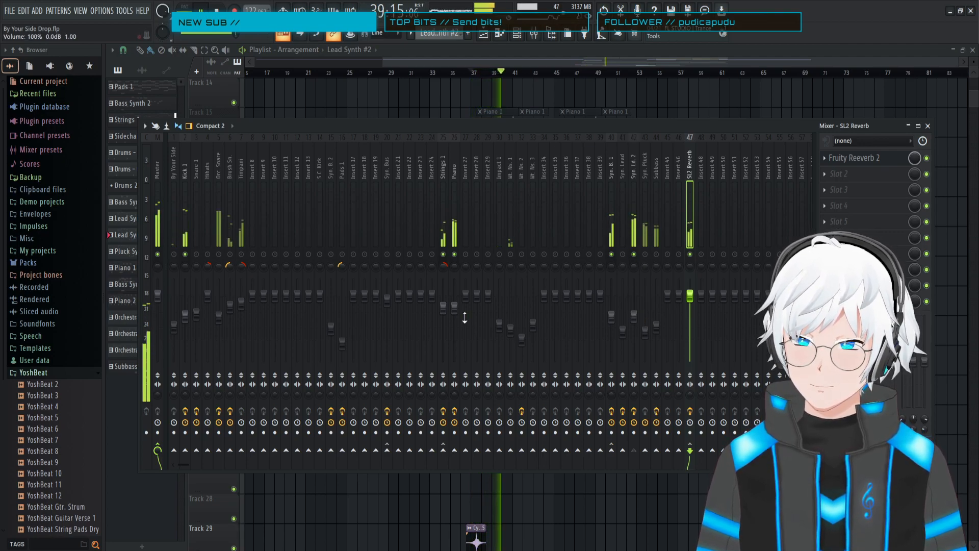
key("space")
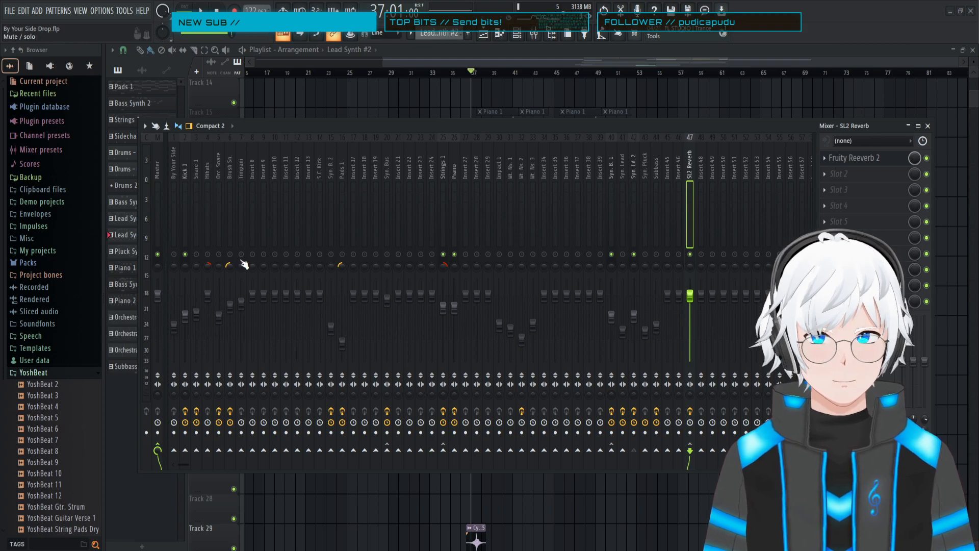
key("space")
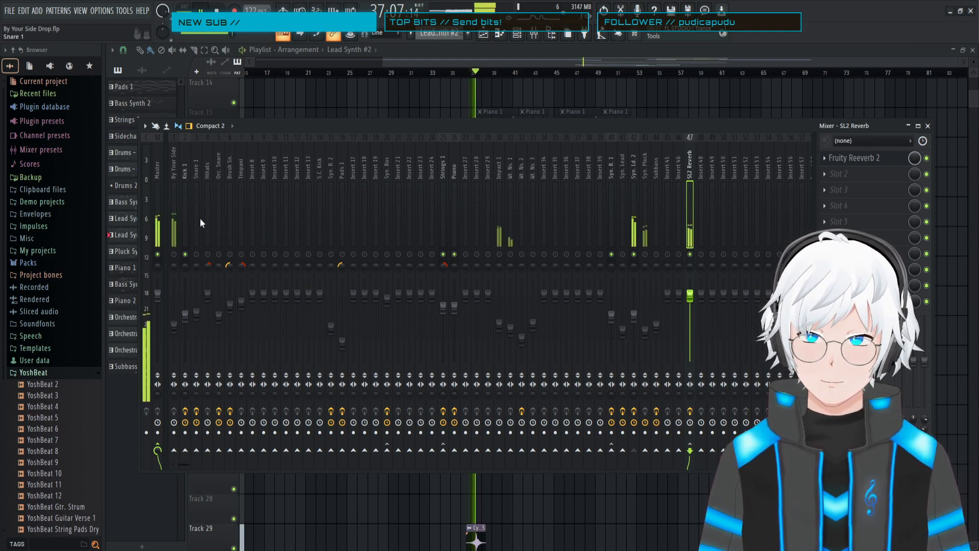
- Select the Kick 1 mixer track and check its effects and routing while listening from bar 37
left_click(185, 174)
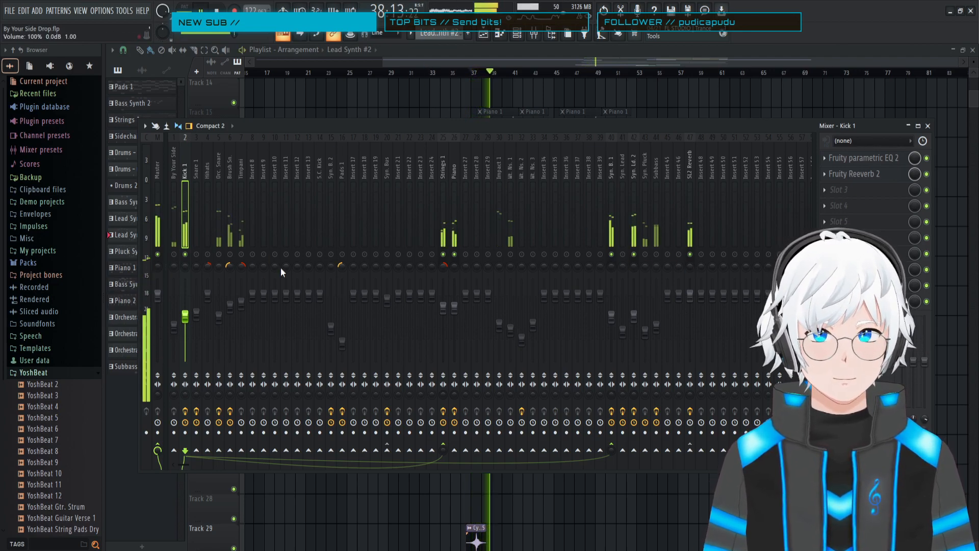
key("space")
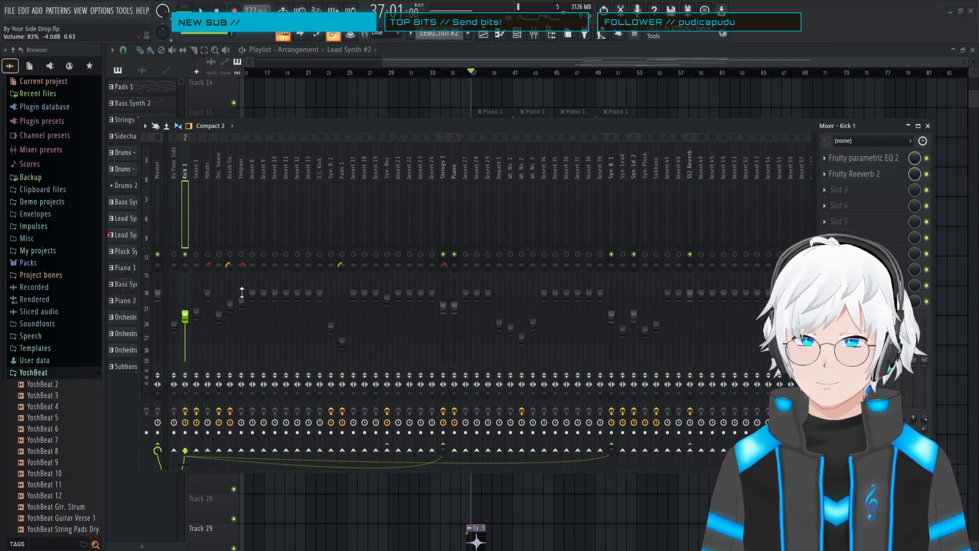
key("space")
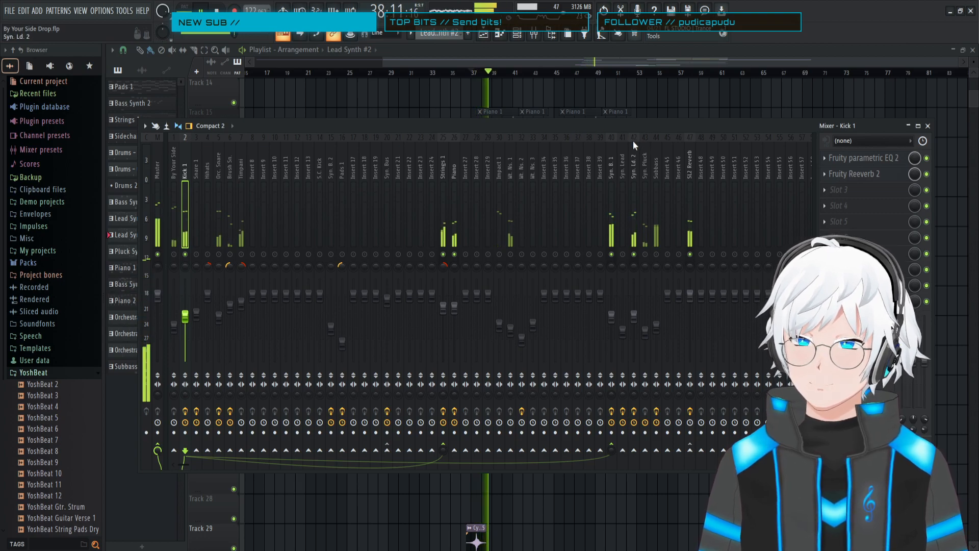
key("space")
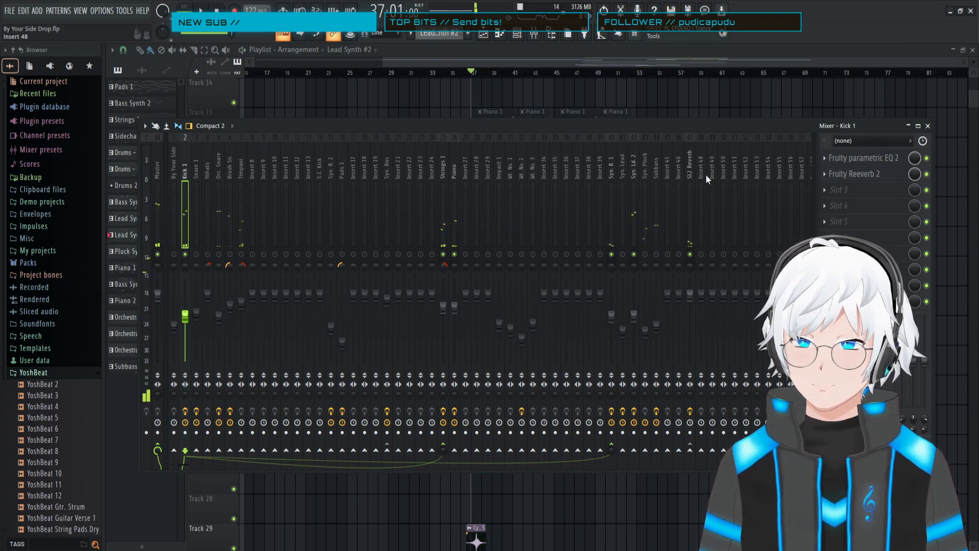
- Rename the SL2 Reverb mixer track as SL2 FX
left_click(688, 167)
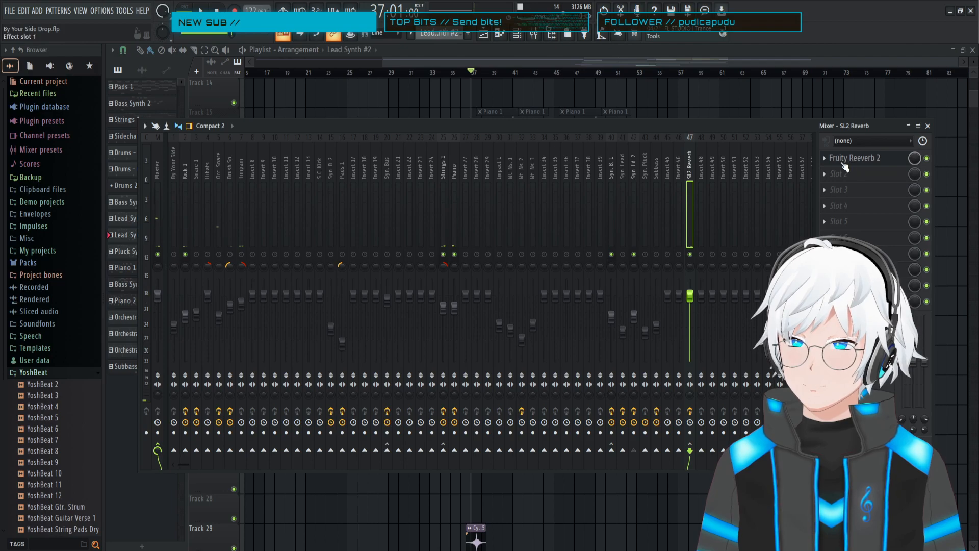
right_click(694, 134)
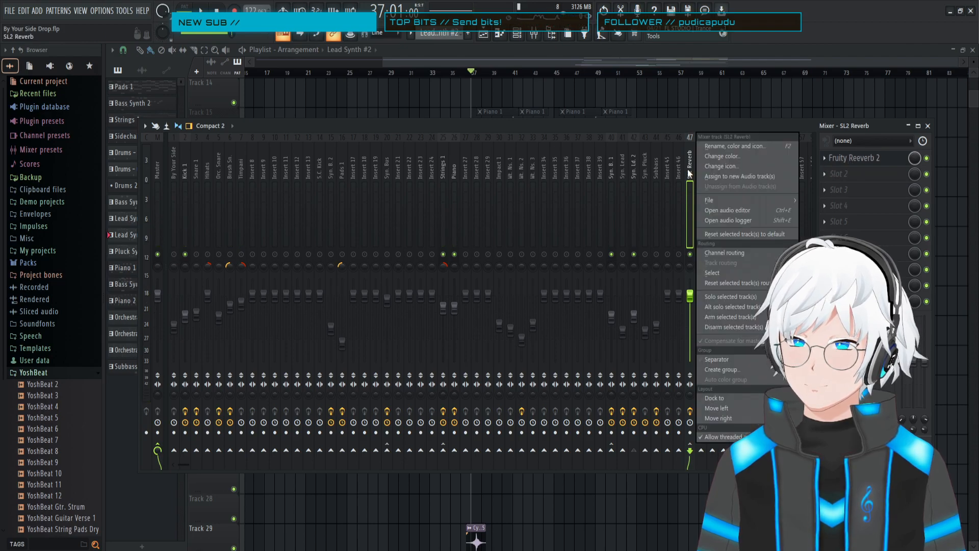
left_click(715, 145)
left_click_drag(645, 132, 641, 133)
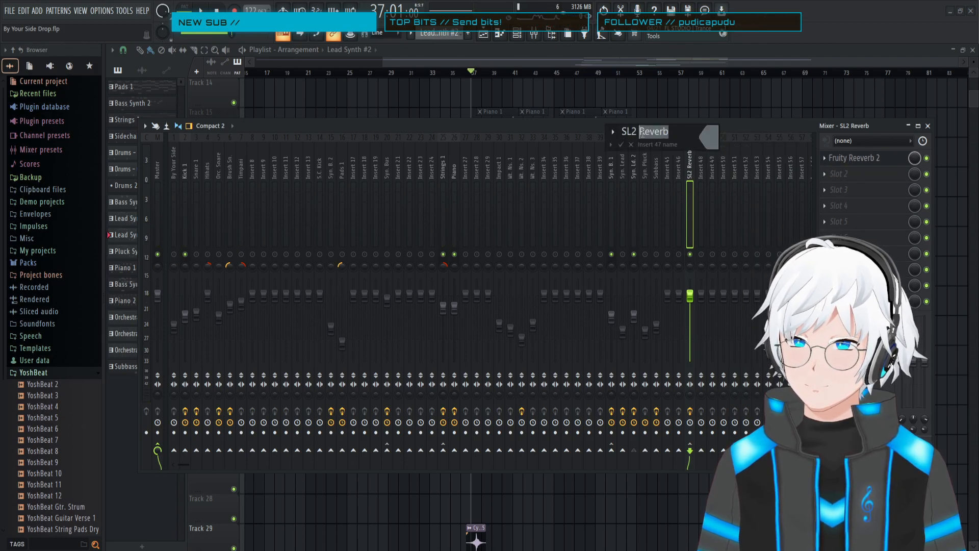
type("FX")
key("Return")
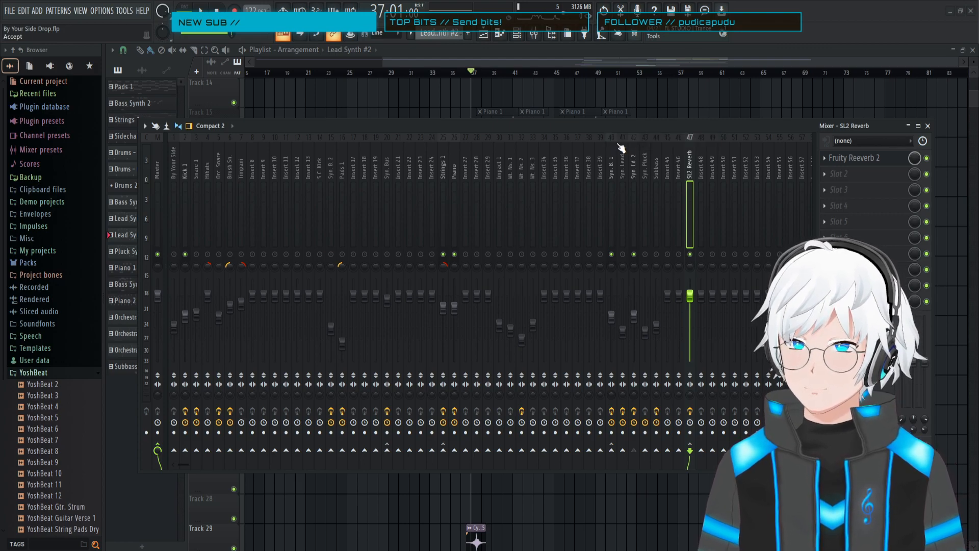
- Add Fruity Delay 3 to effect slot 2 of the SL2 FX mixer track
left_click(824, 170)
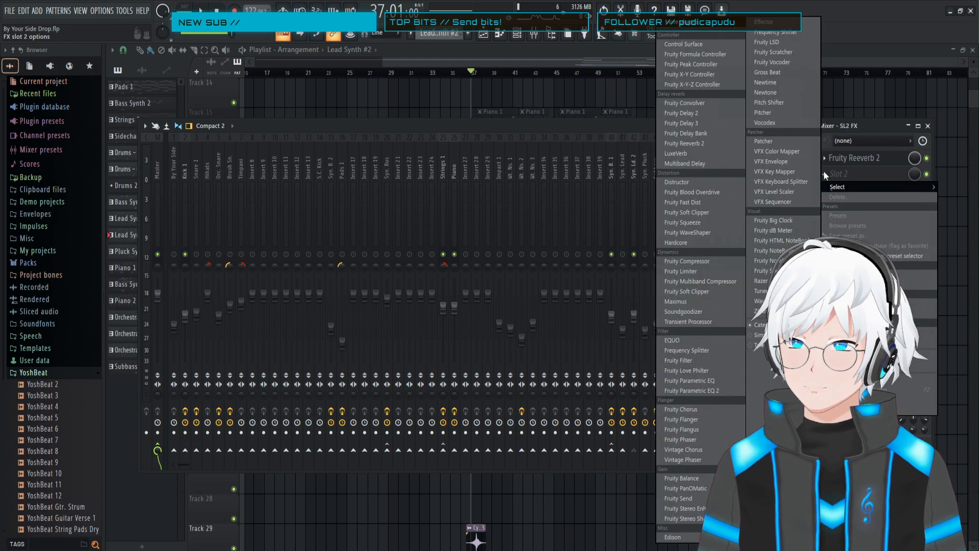
left_click(697, 123)
left_click_drag(400, 114, 507, 195)
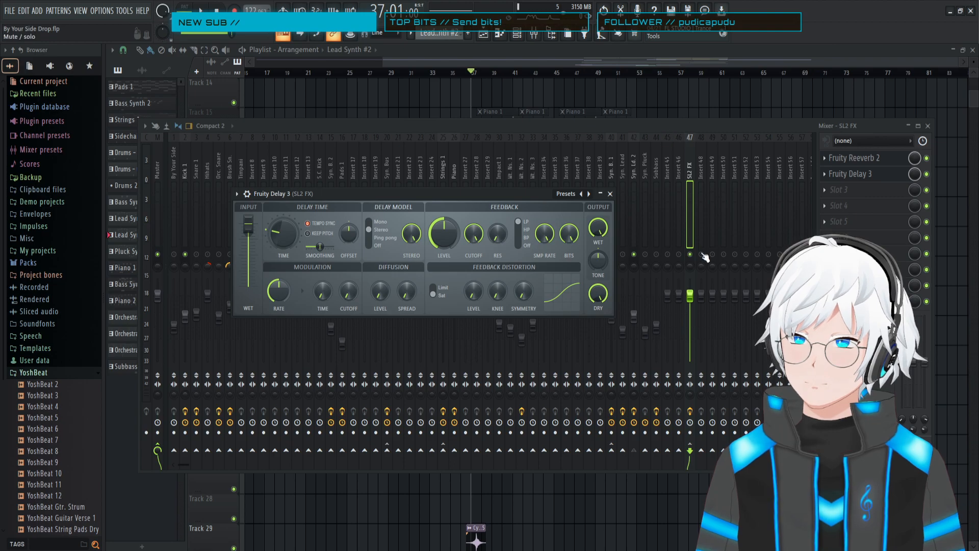
left_click_drag(507, 195, 511, 195)
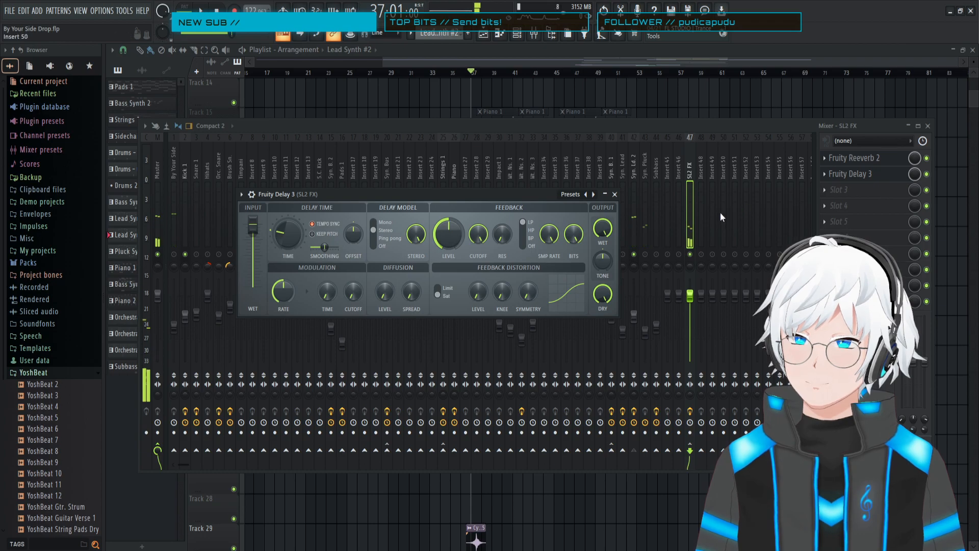
- Close the delay settings and play the drop from bar 37 to hear SL2 FX with reverb and delay together
key("Escape")
key("space")
key("space")
key("space")
key("space")
key("space")
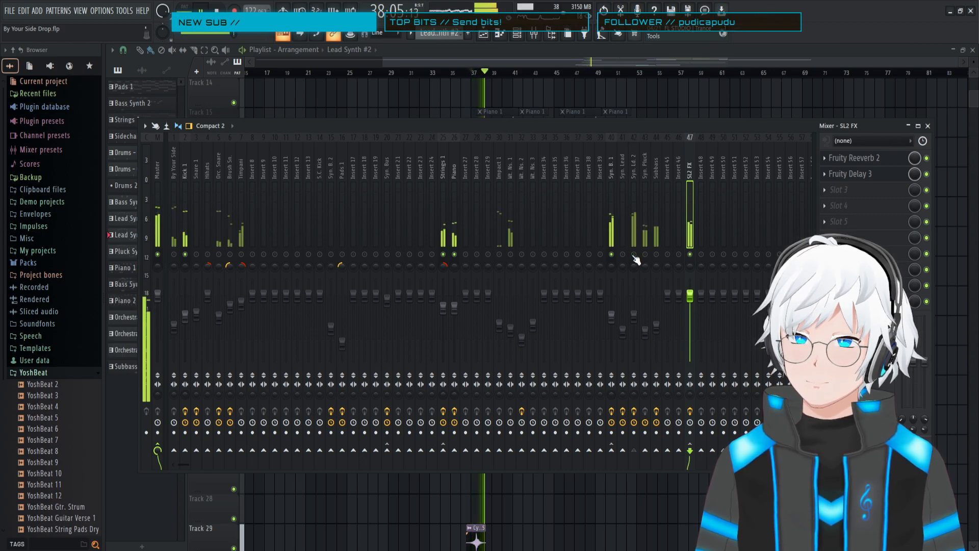
key("space")
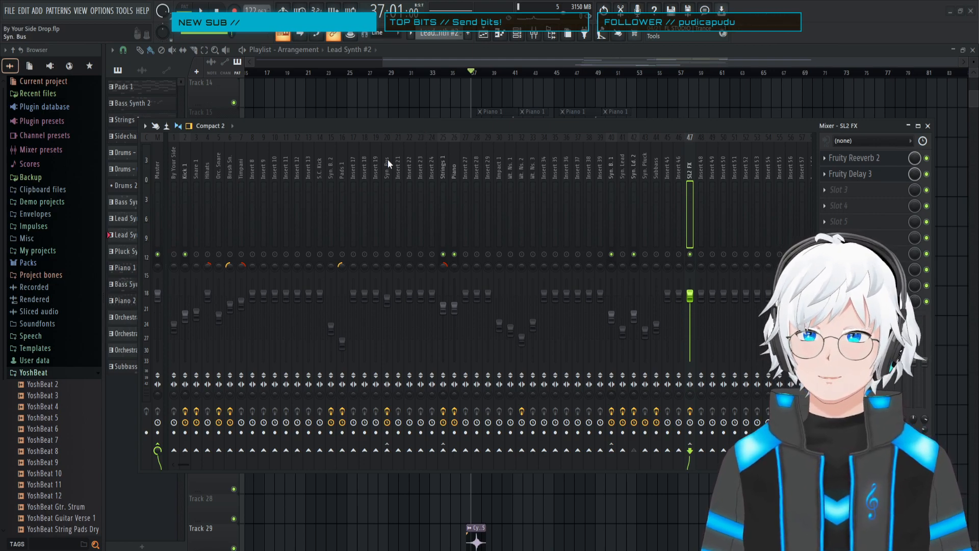
- Bypass Fruity Reeverb 2 on SL2 FX and play from bar 37 to hear Fruity Delay 3 on its own
left_click_drag(414, 125, 418, 126)
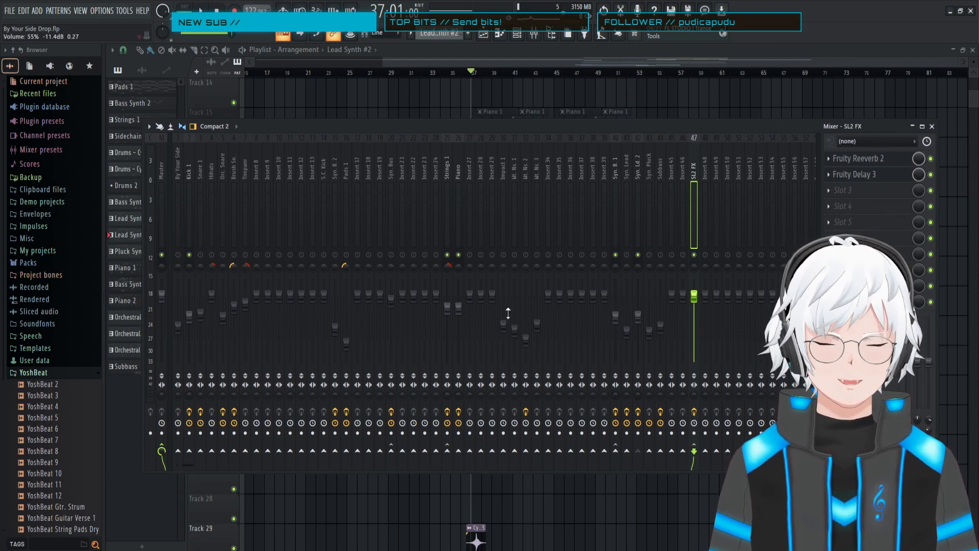
left_click(857, 175)
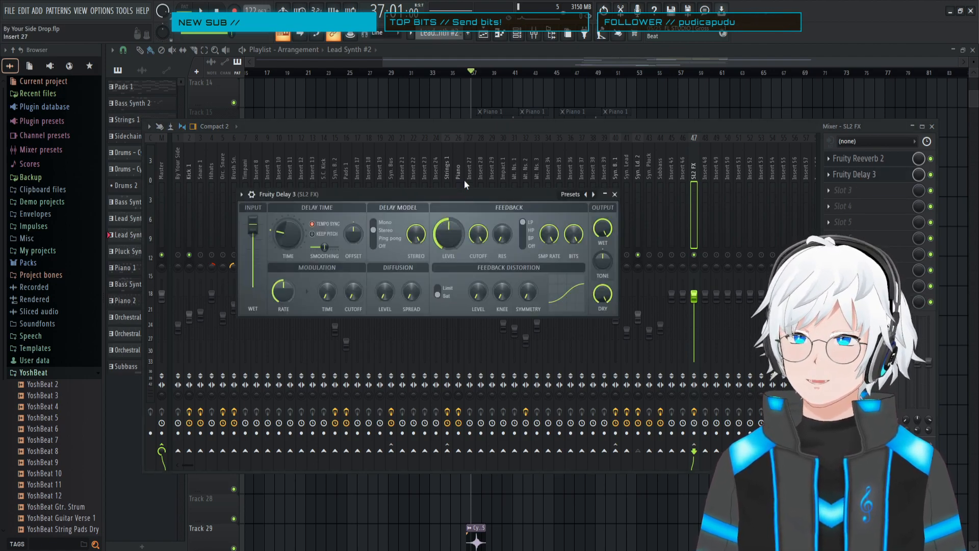
key("space")
key("space")
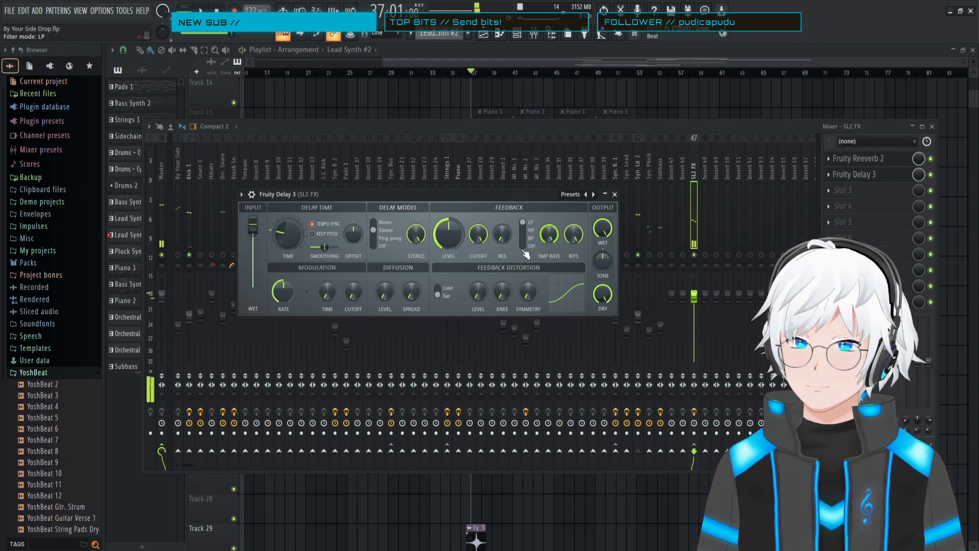
left_click(930, 159)
key("space")
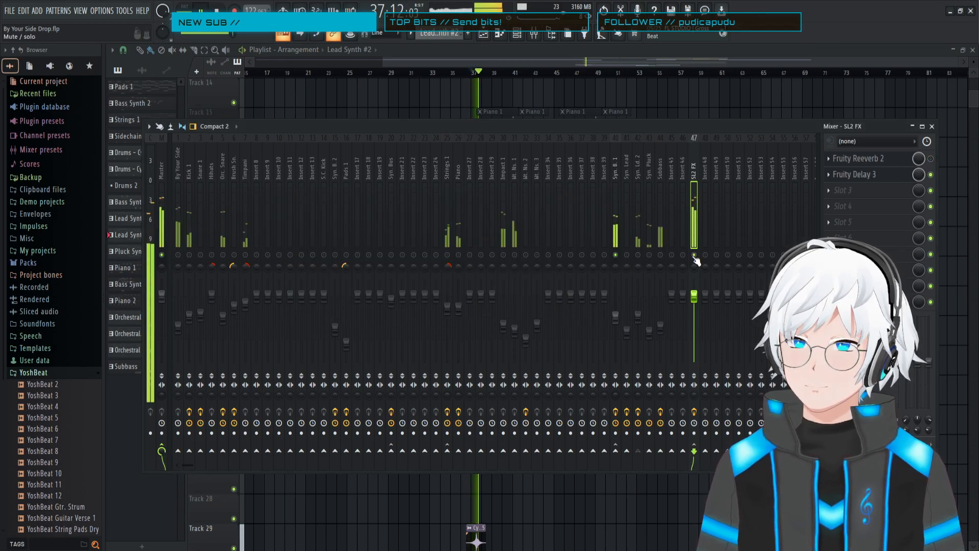
key("space")
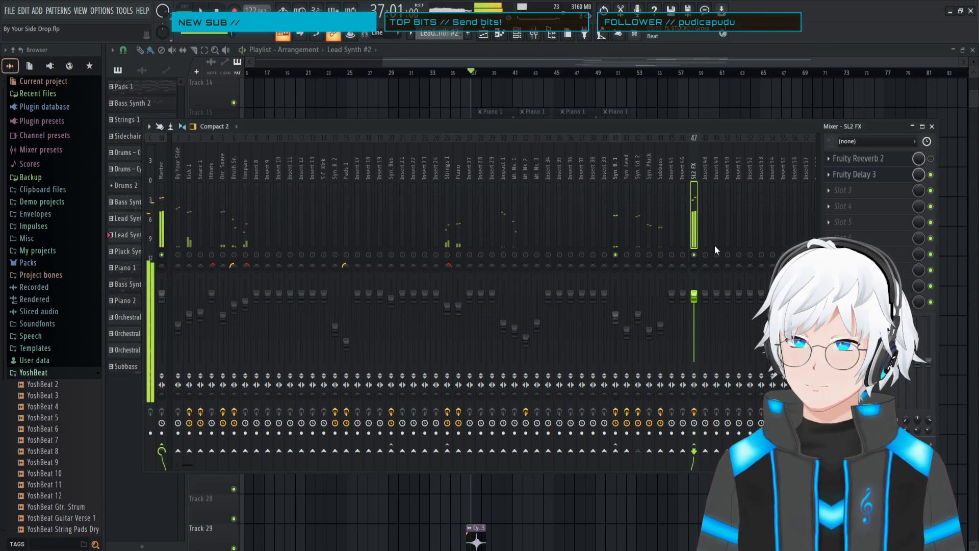
- Try lower dry and wet output levels in Fruity Delay 3 while listening from bar 37, then restore both levels
left_click(859, 176)
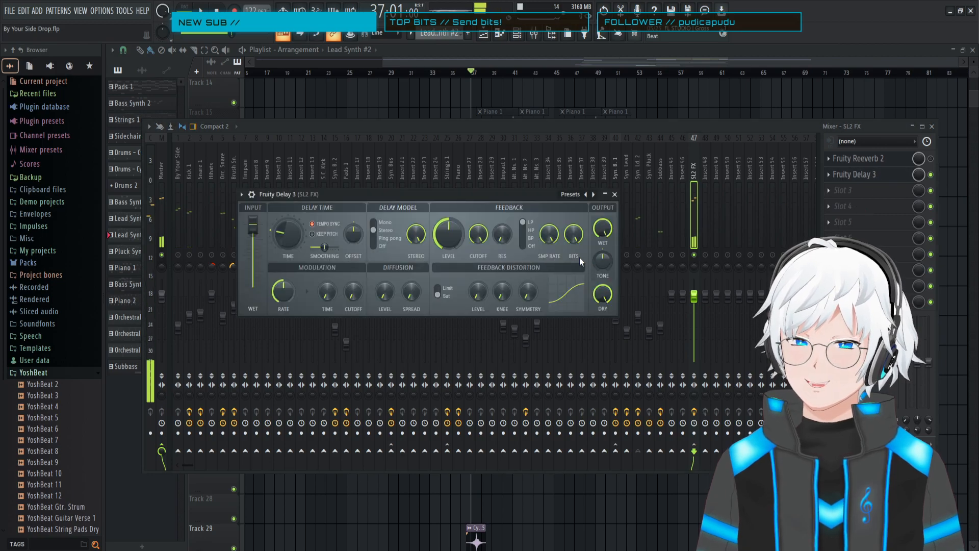
key("space")
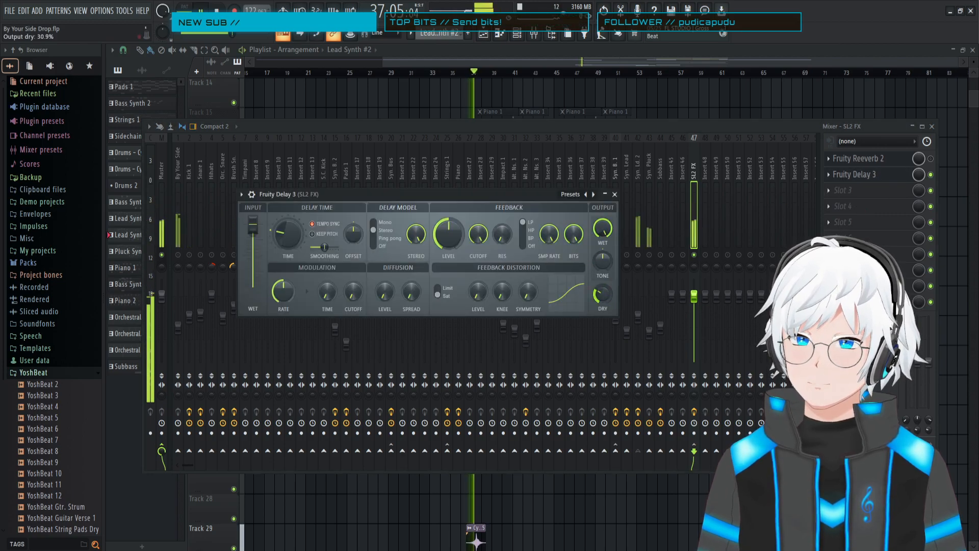
key("space")
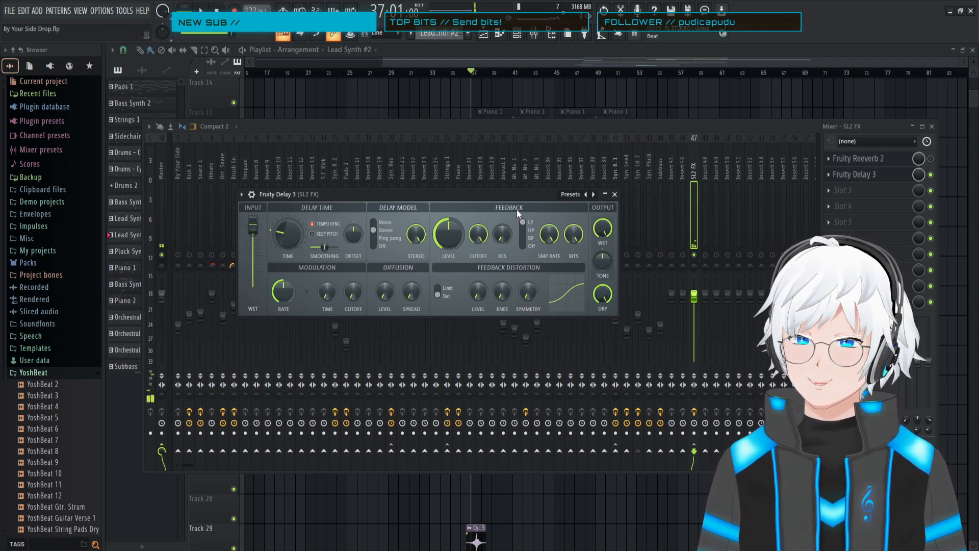
left_click_drag(610, 229, 609, 277)
key("space")
key("space")
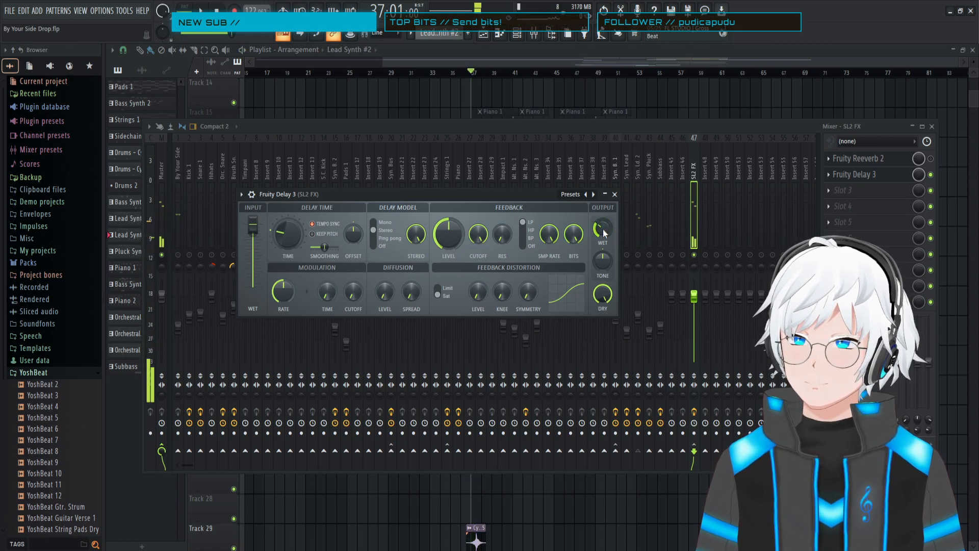
key("space")
key("space")
left_click_drag(600, 229, 600, 178)
- Turn the dry output of Fruity Delay 3 fully down and try different delay times
left_click_drag(604, 296, 603, 373)
left_click_drag(603, 294, 602, 299)
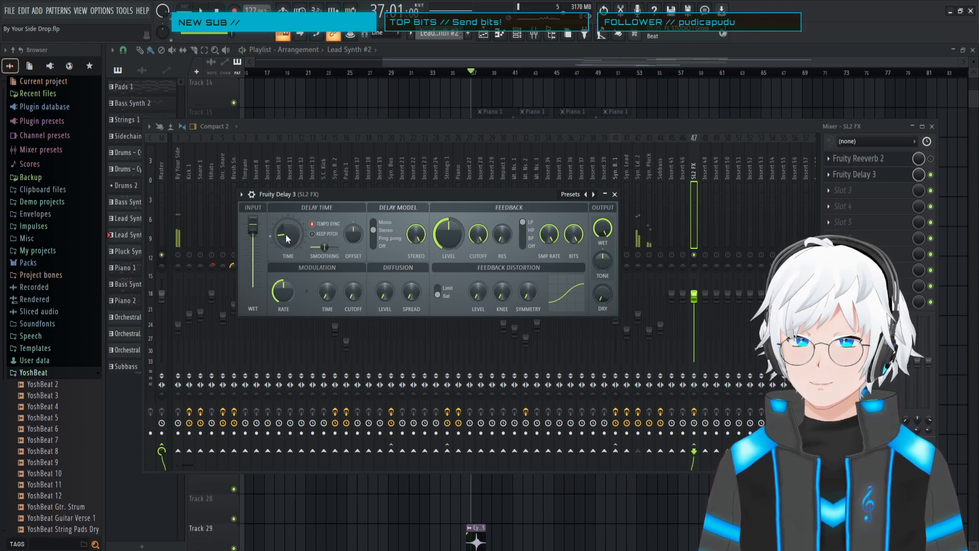
left_click_drag(292, 238, 292, 245)
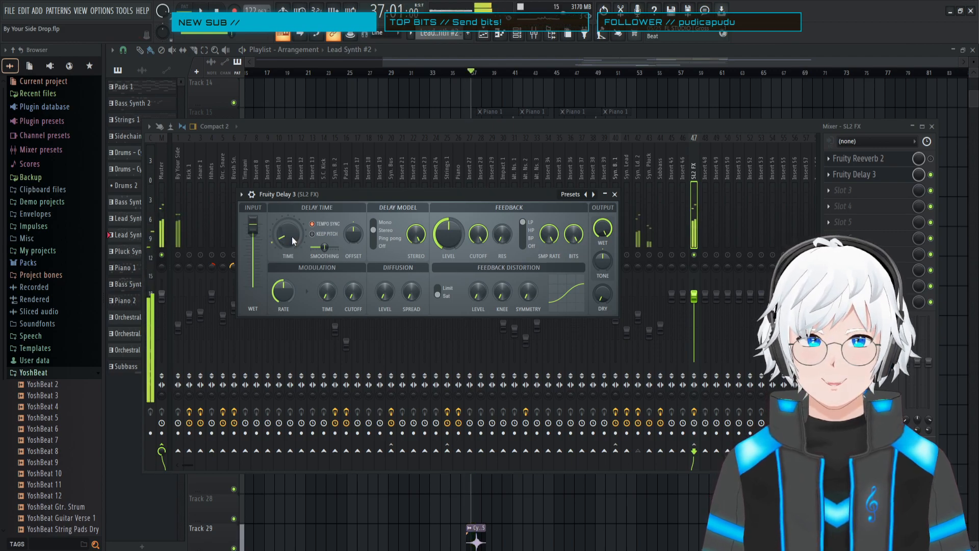
left_click_drag(292, 238, 292, 236)
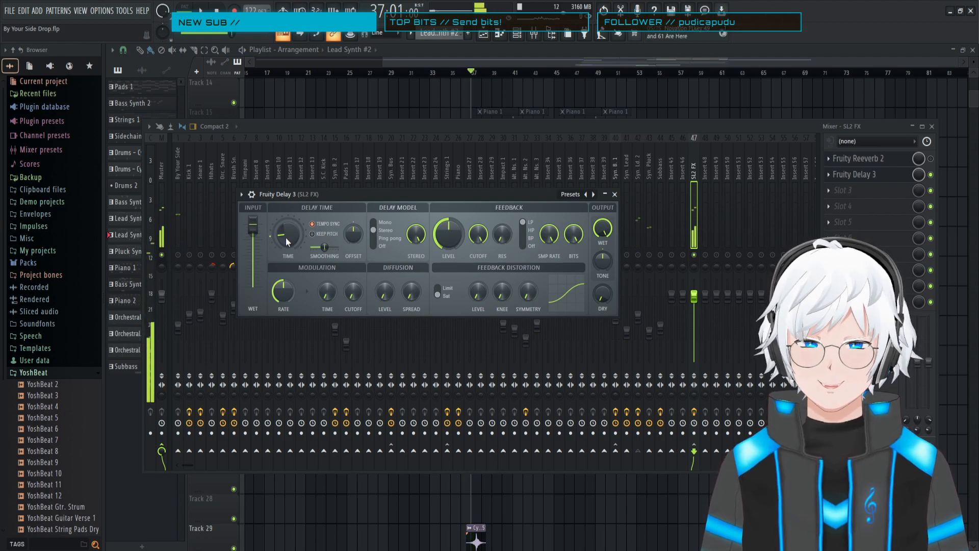
- Lower the input wet level of Fruity Delay 3 well below half and listen to the echo from bar 37
left_click_drag(253, 225, 253, 275)
key("space")
key("space")
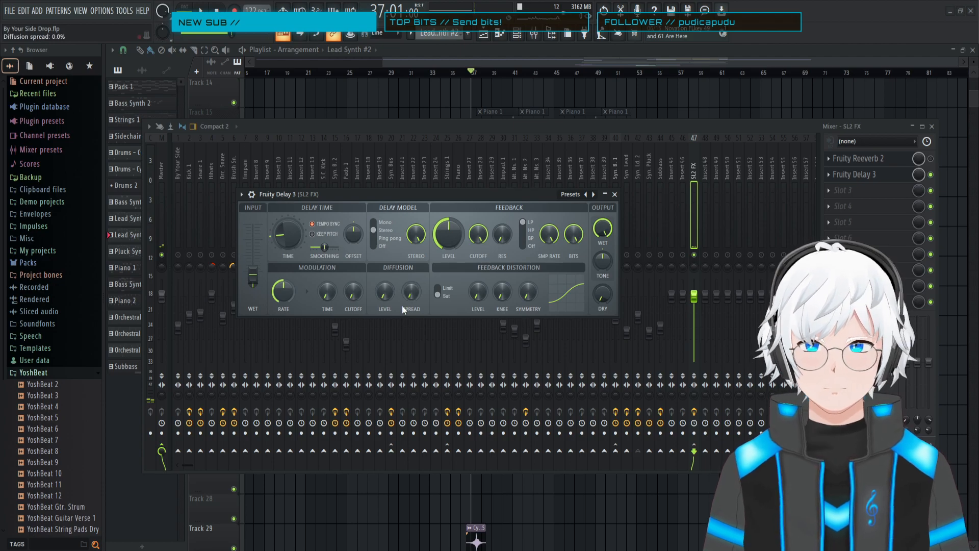
key("space")
key("space")
left_click_drag(430, 193, 418, 230)
key("space")
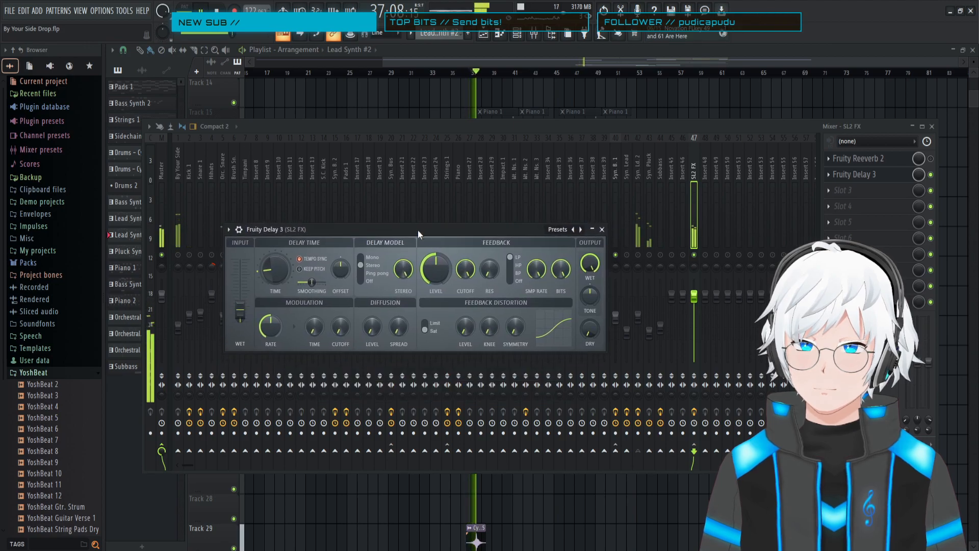
key("space")
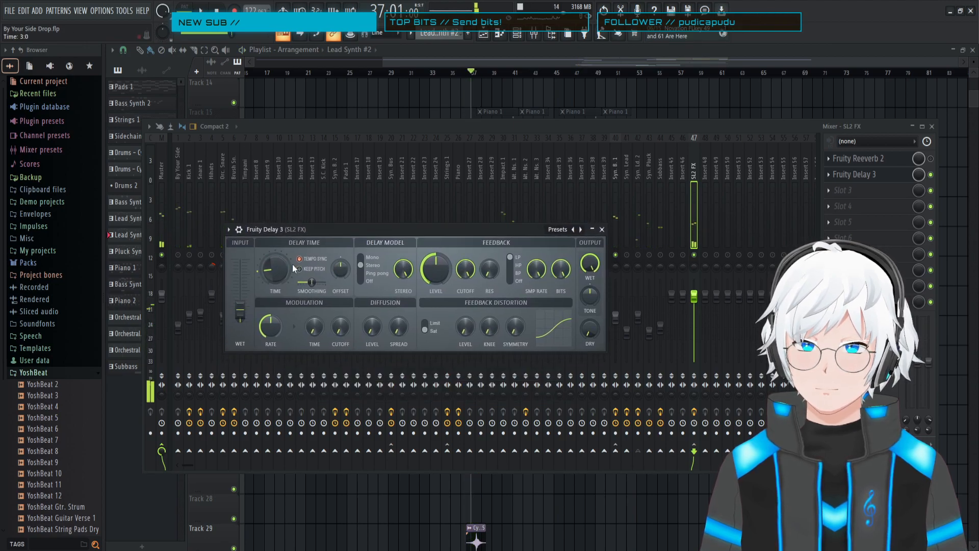
key("space")
key("space")
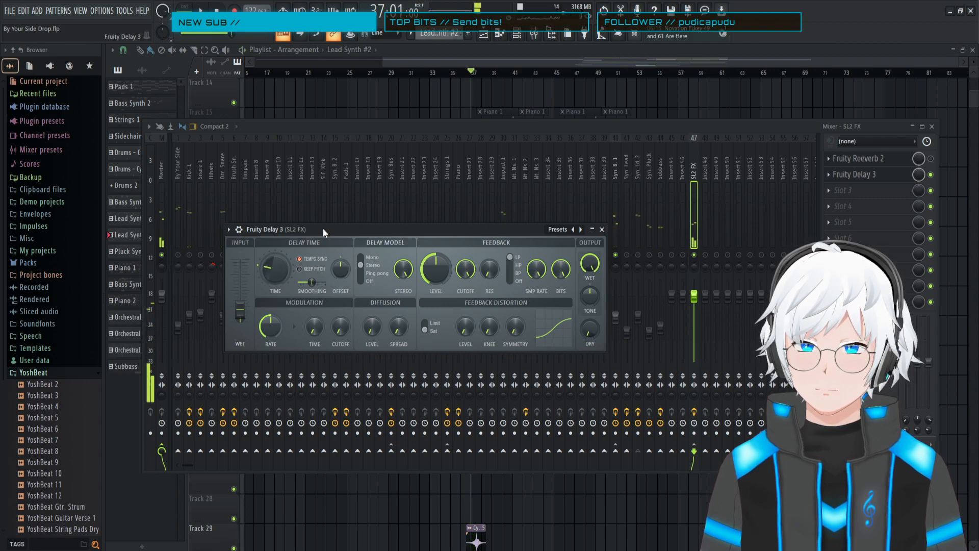
- Try a delay time R/L offset of 100% in Fruity Delay 3 from bar 37, then return it to centre
mouse_move(344, 270)
left_mouse_down()
mouse_move(344, 257)
mouse_move(345, 271)
left_mouse_up()
key("space")
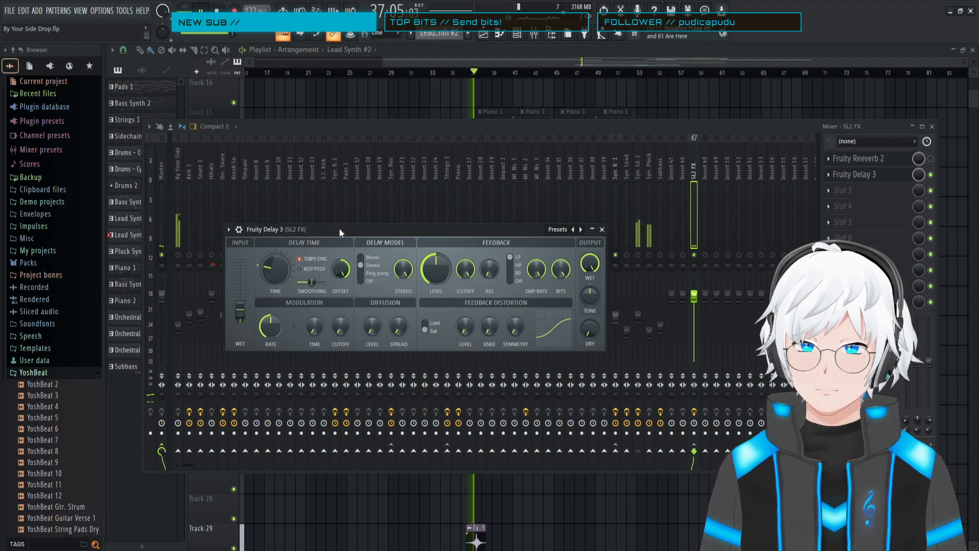
key("space")
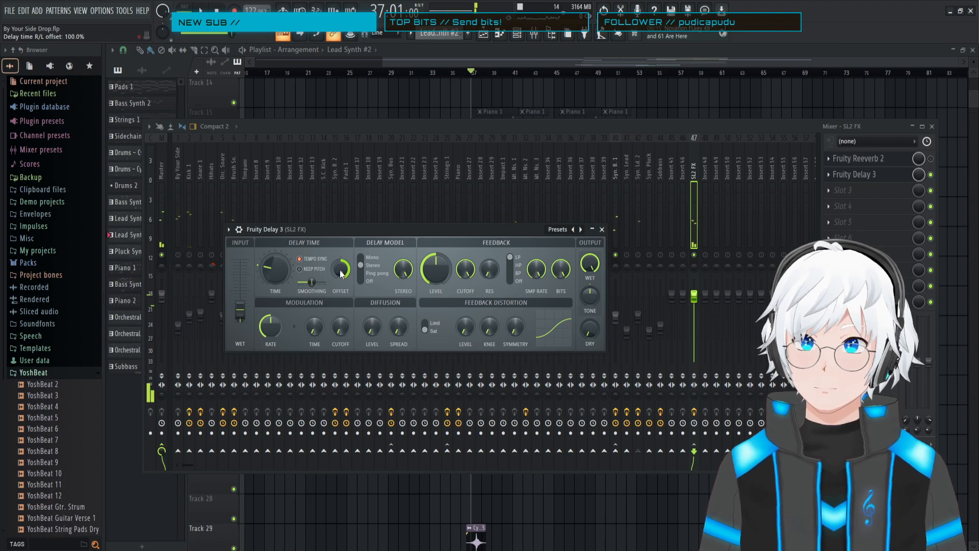
key("space")
key("space")
left_click_drag(340, 271, 340, 296)
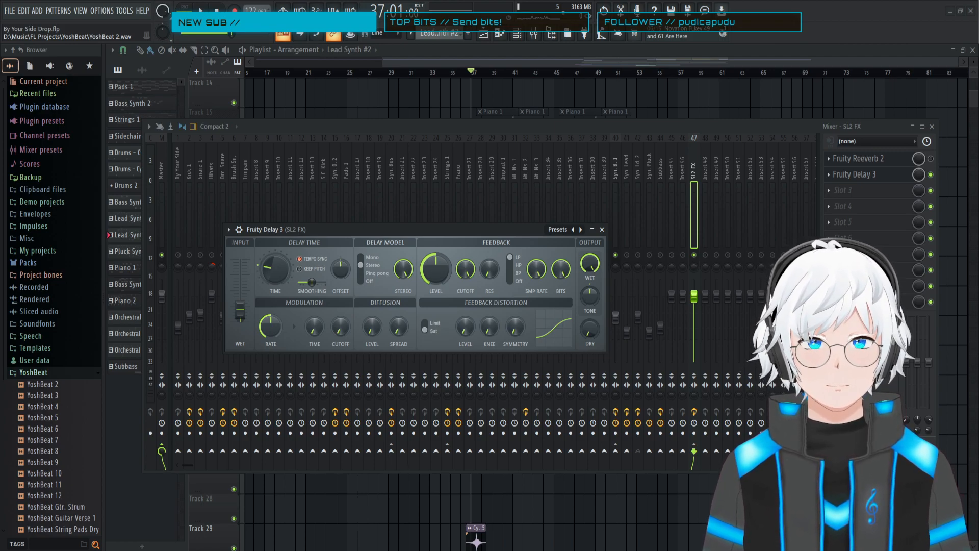
- Reduce the delay time of Fruity Delay 3 slightly and replay the drop from bar 37 to judge the echo
key("space")
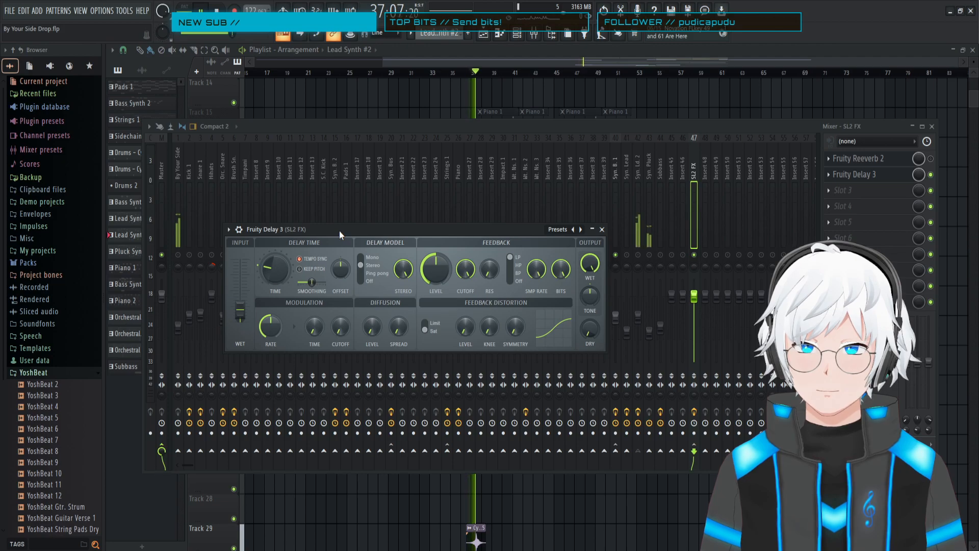
key("space")
left_click_drag(276, 269, 276, 276)
key("space")
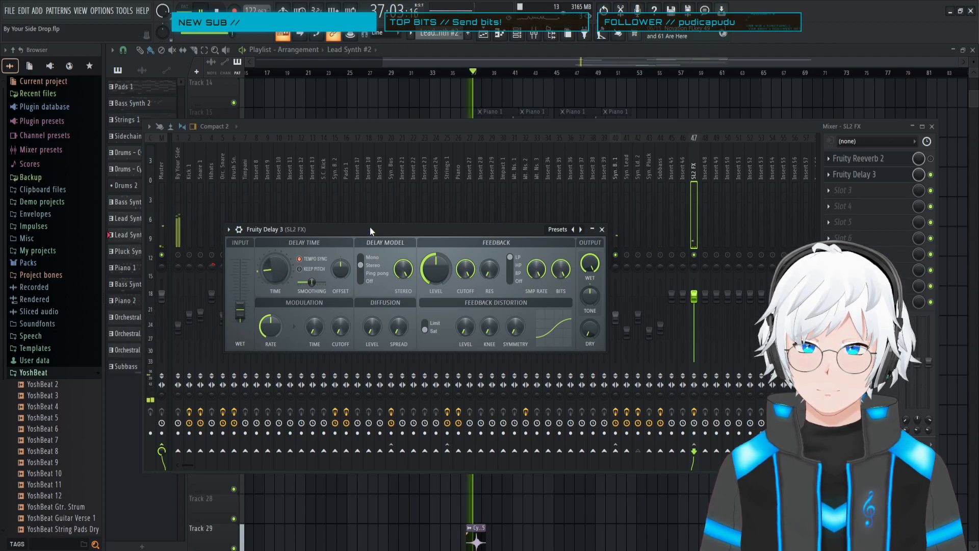
key("space")
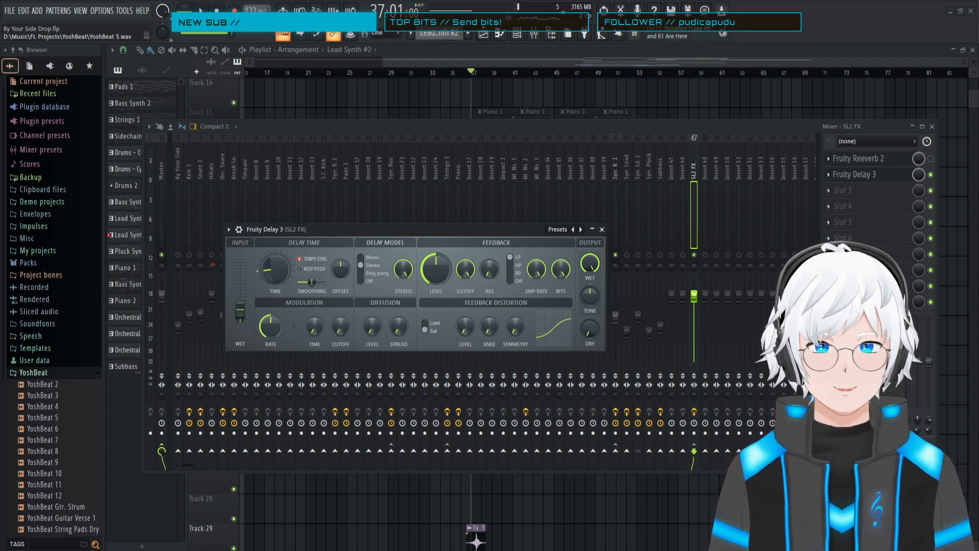
key("space")
key("space")
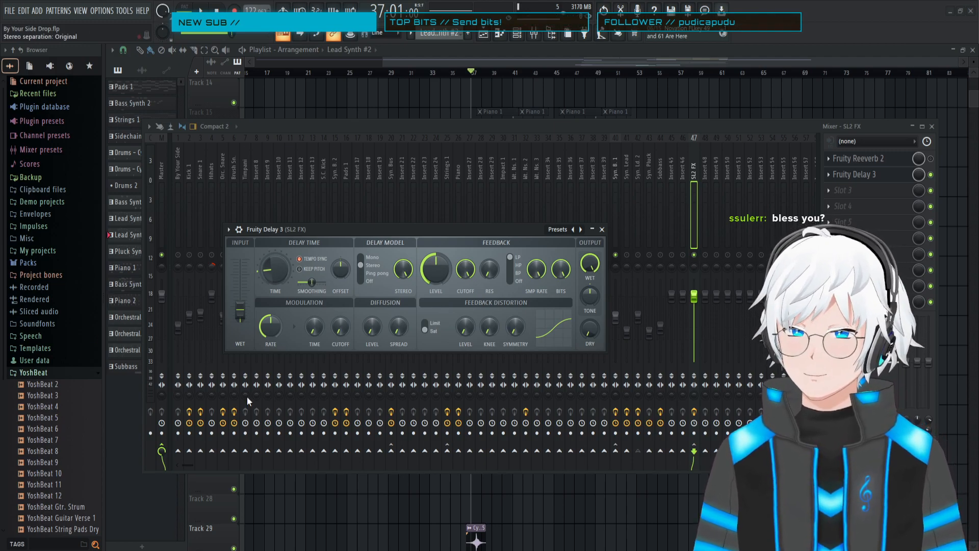
- Re-enable Fruity Reeverb 2 on SL2 FX, play the drop with both effects, and open the reverb's settings
left_click_drag(431, 237, 541, 246)
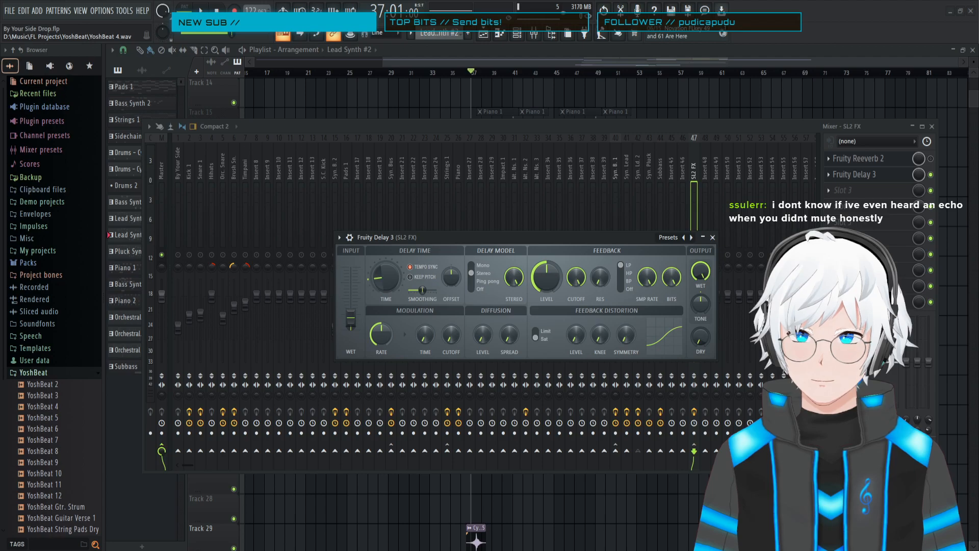
left_click(461, 127)
key("space")
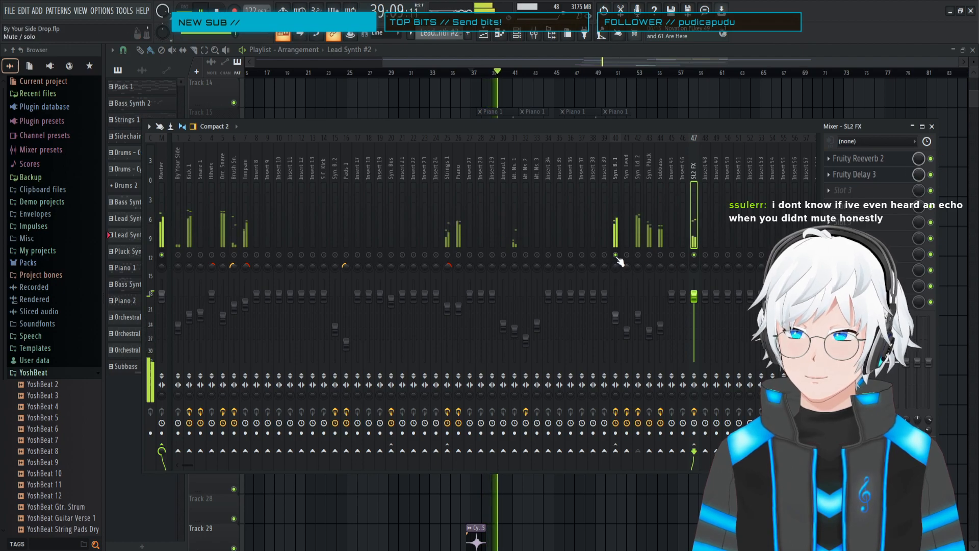
left_click(875, 160)
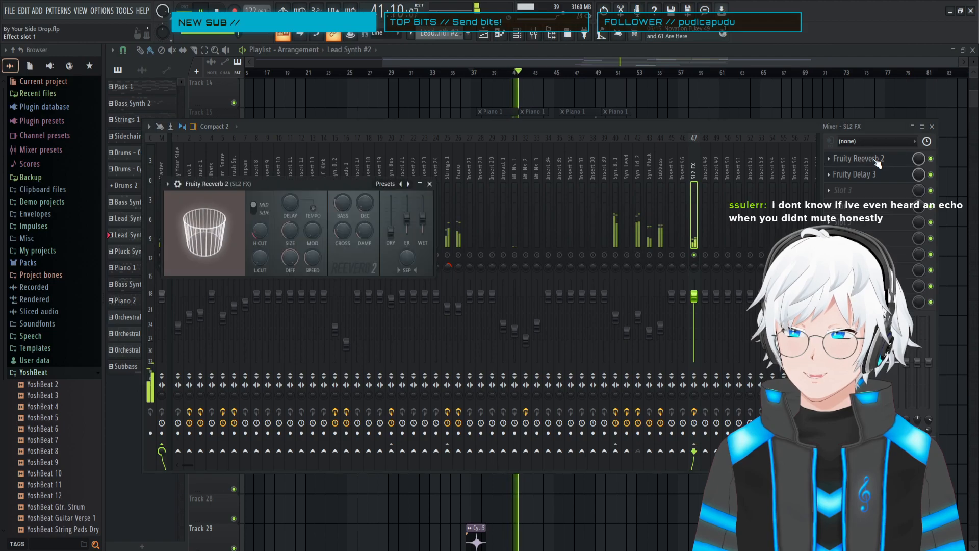
- Try a wet level of about 101% in Fruity Reeverb 2 on SL2 FX, then reset it to its default
left_click_drag(422, 220, 422, 204)
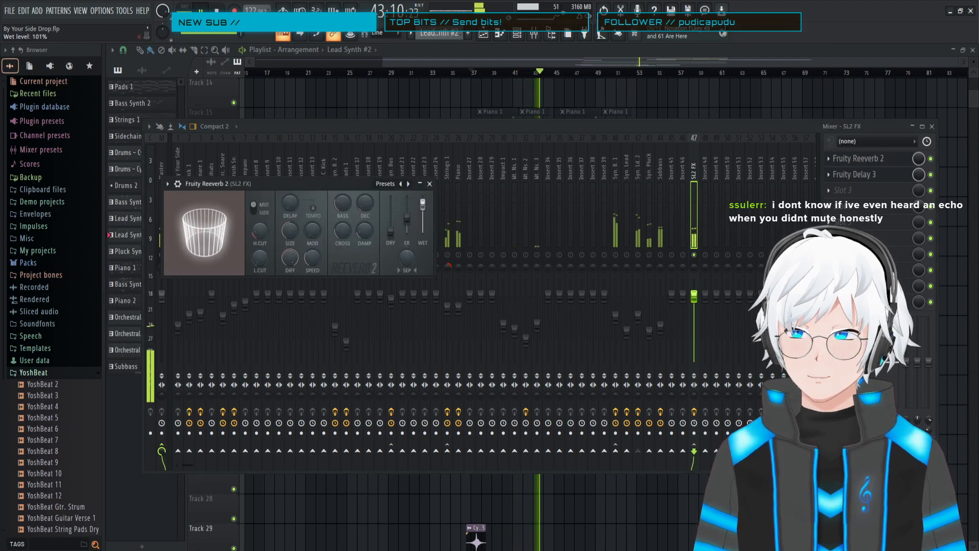
right_click(423, 207)
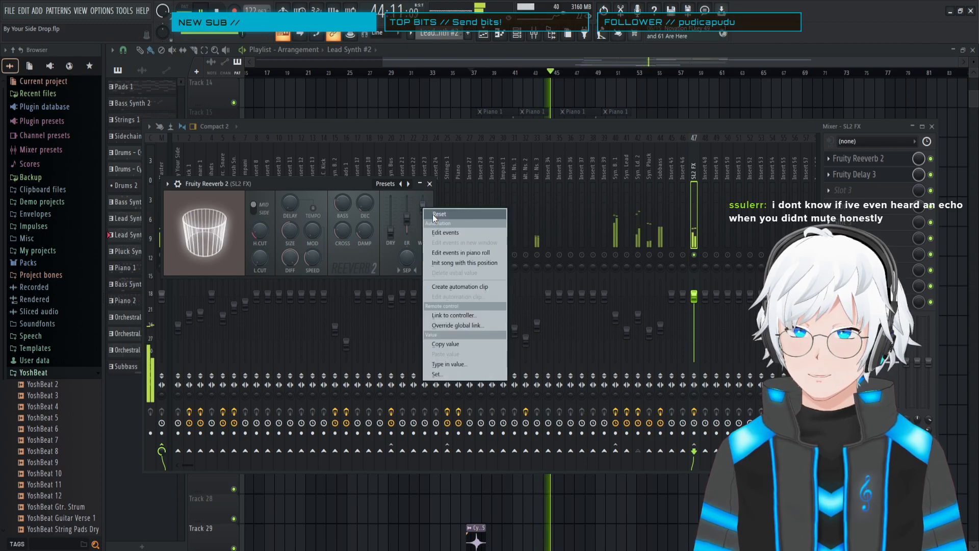
left_click(434, 214)
key("space")
- Bypass Fruity Delay 3 on SL2 FX and play the drop from bar 37 with only the reverb active
left_click(931, 175)
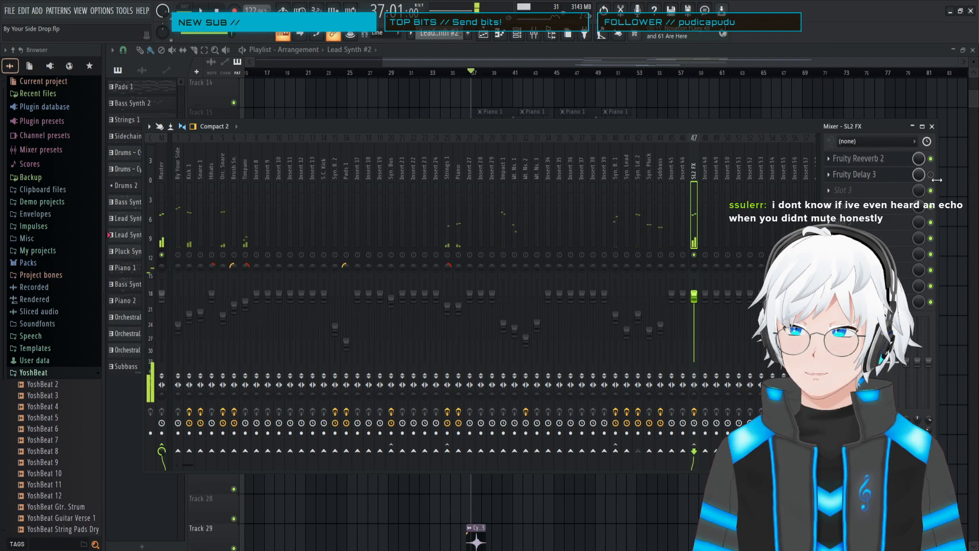
left_click(931, 175)
left_click(931, 175)
key("space")
- Raise the input wet of Fruity Delay 3 to maximum and replay the drop from bar 37
left_click(867, 176)
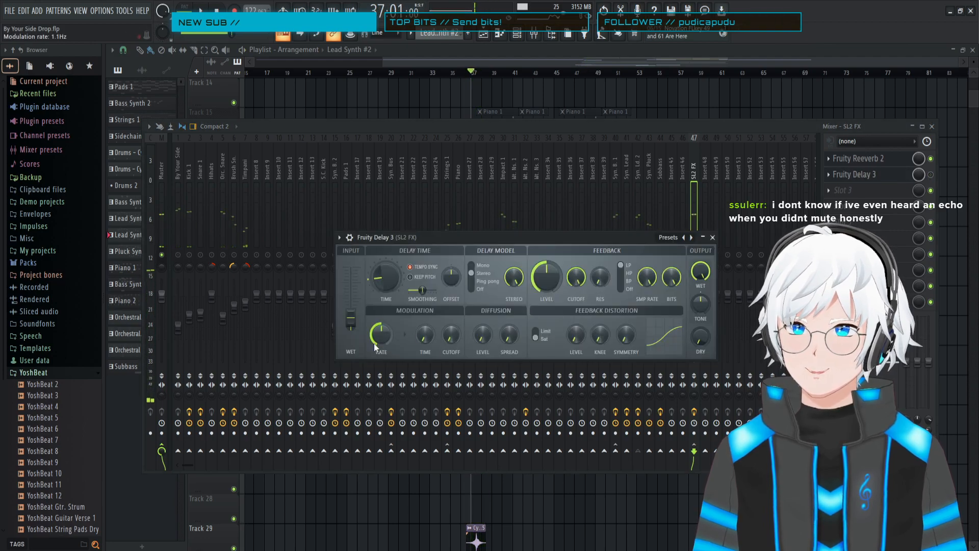
left_click_drag(351, 316, 351, 267)
key("space")
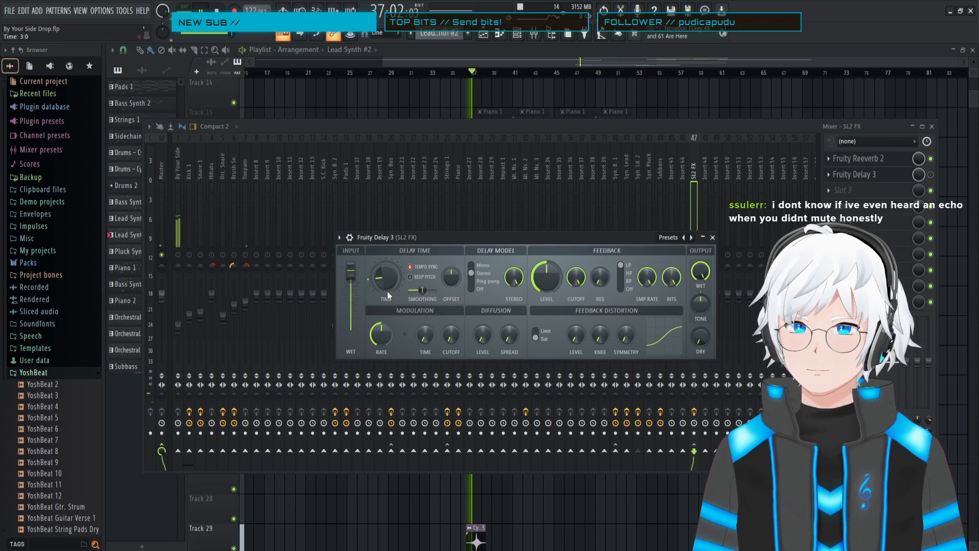
key("space")
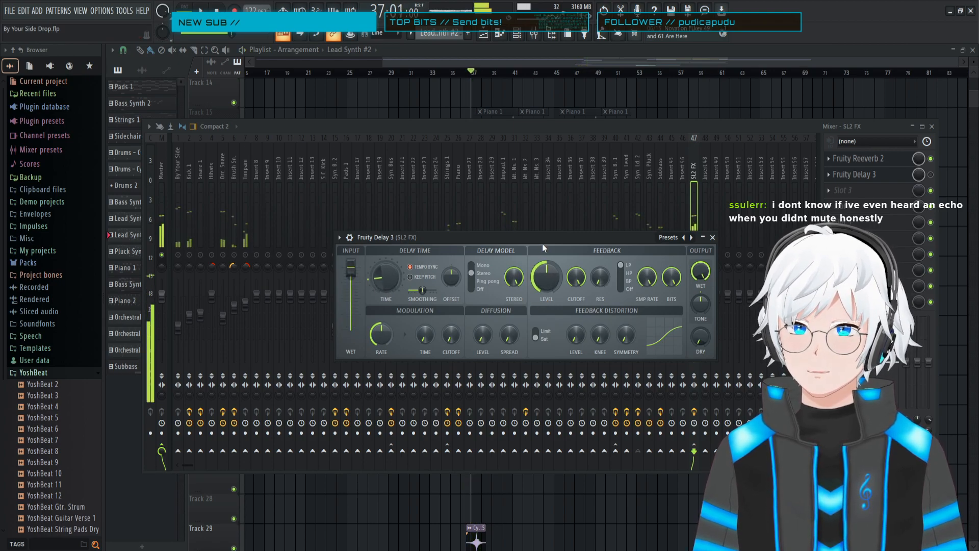
key("space")
key("space")
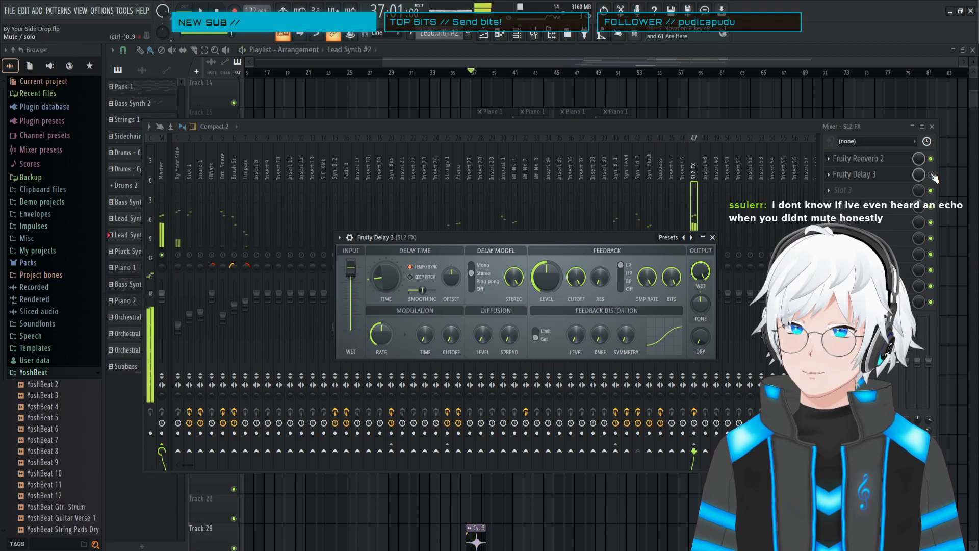
- Re-enable Fruity Delay 3 on SL2 FX and replay the drop from bar 37 several times, with its settings open
left_click(930, 174)
key("space")
key("space")
key("space")
key("space")
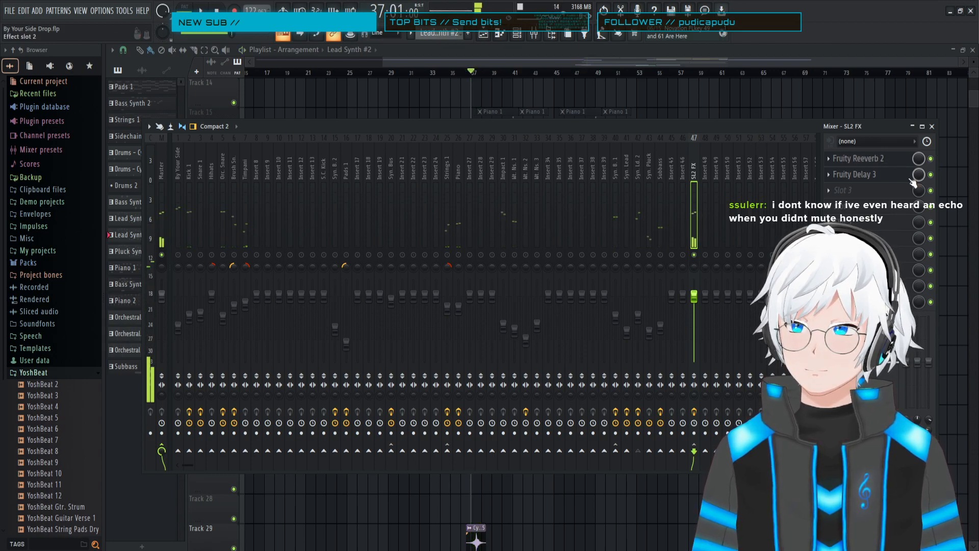
left_click(884, 177)
key("space")
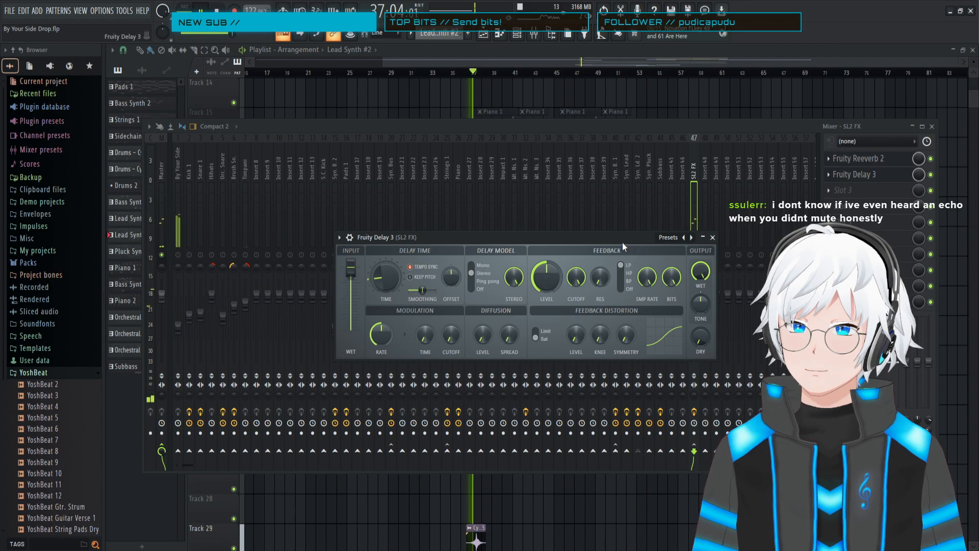
key("space")
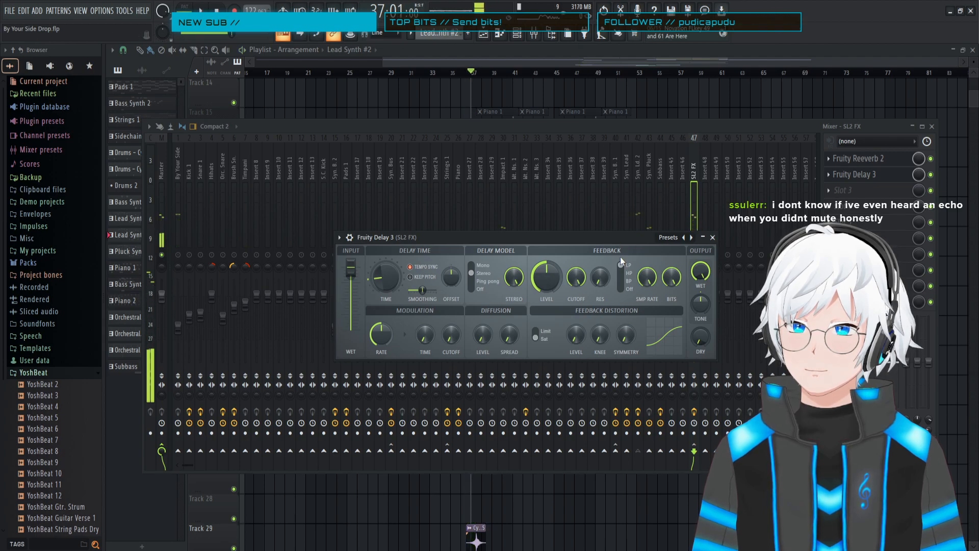
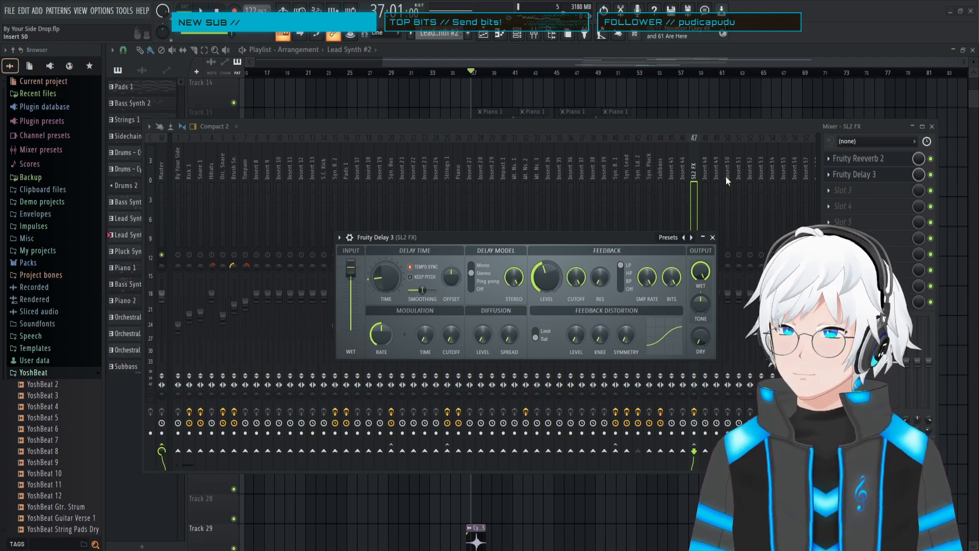
- Move Fruity Delay 3 above Fruity Reeverb 2 in the SL2 FX effect chain and play the drop
left_click(864, 176)
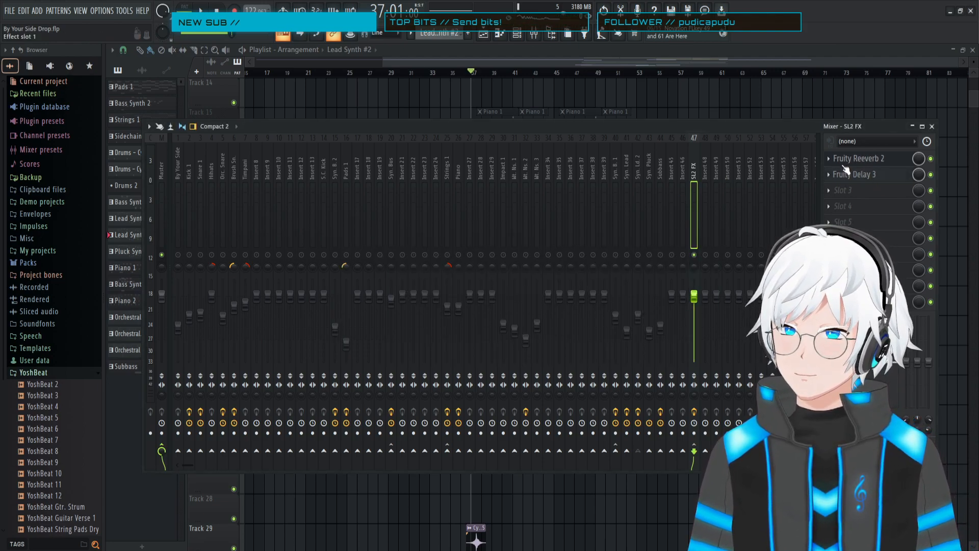
left_click_drag(853, 179, 853, 159)
key("space")
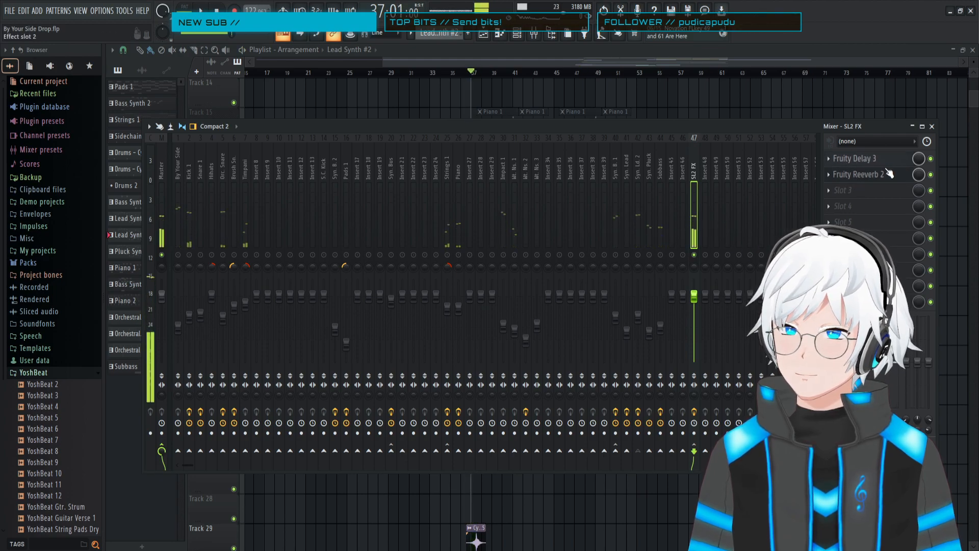
- Bypass Fruity Reeverb 2 on SL2 FX, replay the drop with the delay alone, and open the delay's settings
left_click(867, 160)
left_click(866, 160)
key("space")
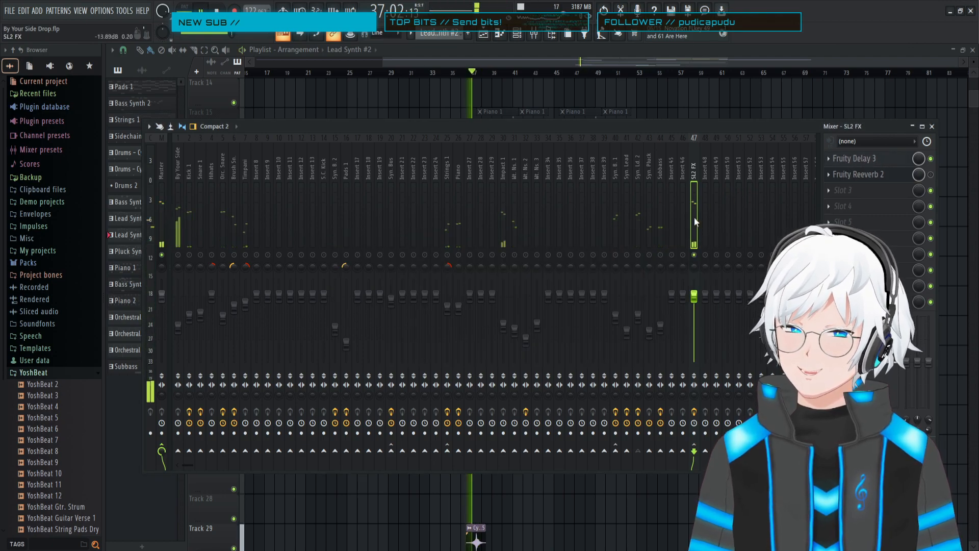
left_click(860, 161)
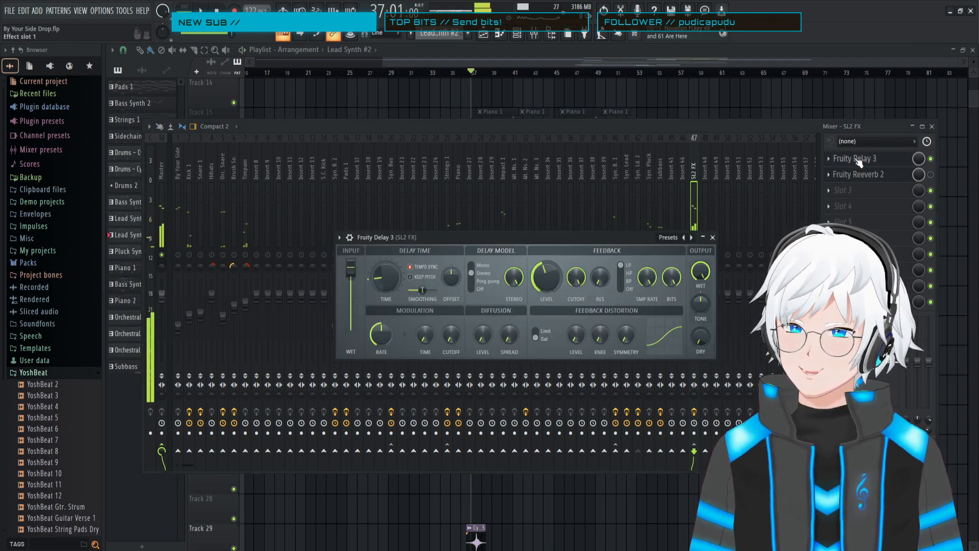
key("space")
- Try an input wet of 0% in Fruity Delay 3 and replay the drop from bar 37
left_click_drag(351, 281, 351, 331)
key("space")
key("space")
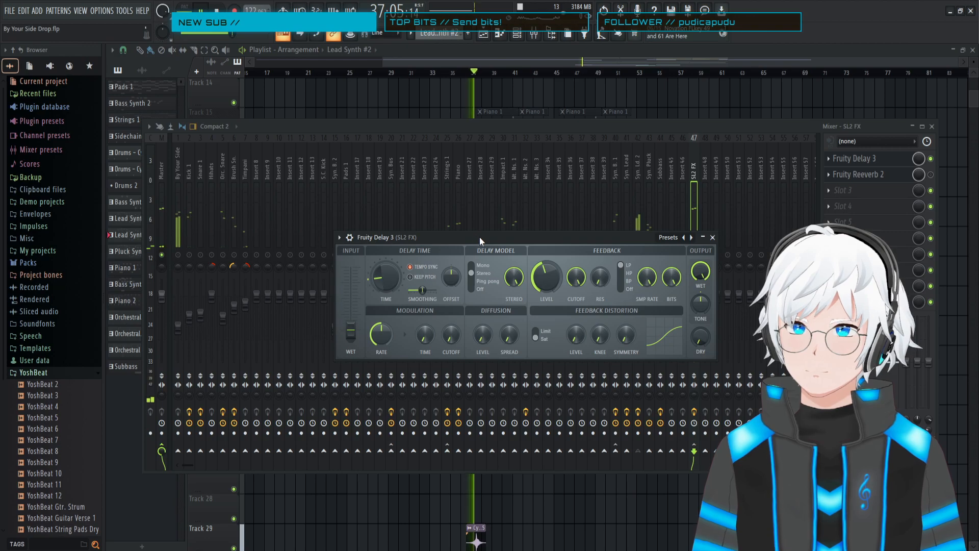
key("space")
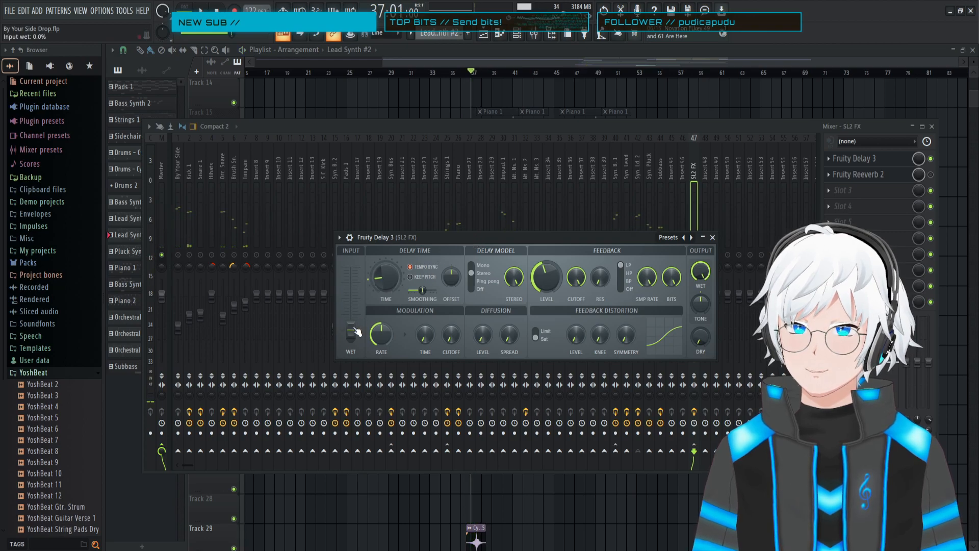
key("space")
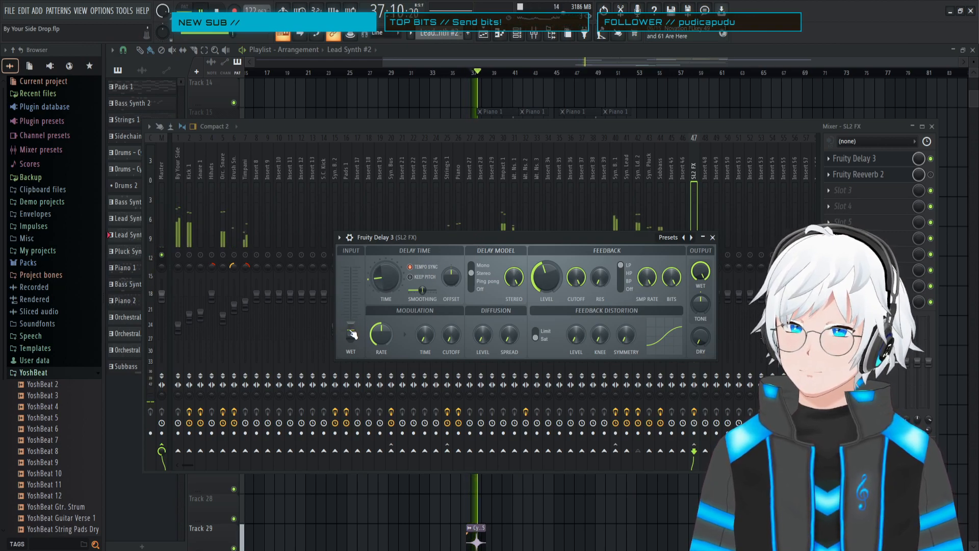
key("space")
- Return the input wet of Fruity Delay 3 to maximum, lower its output wet, and replay the drop
left_click_drag(350, 329, 351, 266)
key("space")
key("space")
left_click_drag(610, 236, 600, 364)
key("space")
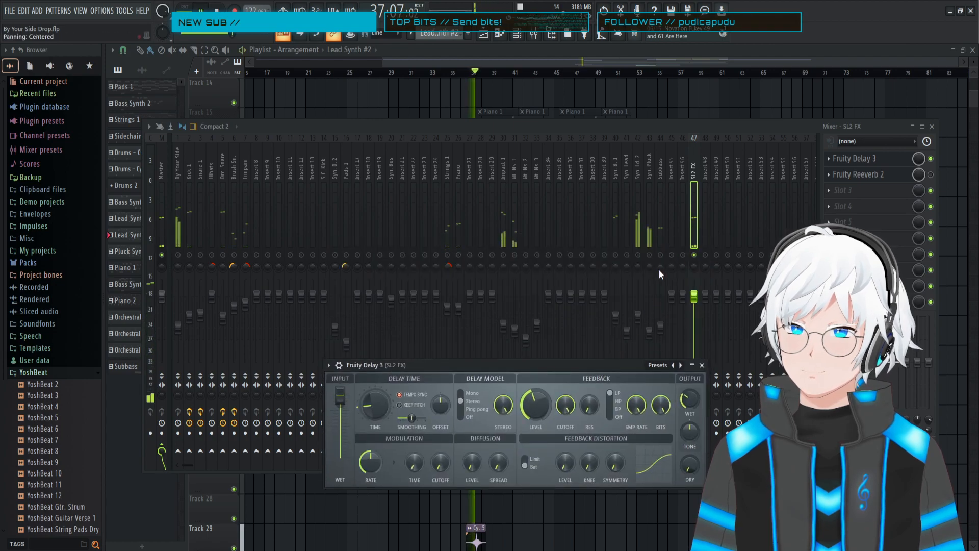
- Unmute the Syn Ld 2 track alongside SL2 FX, play the drop, and reopen the Fruity Delay 3 settings
left_click(638, 254)
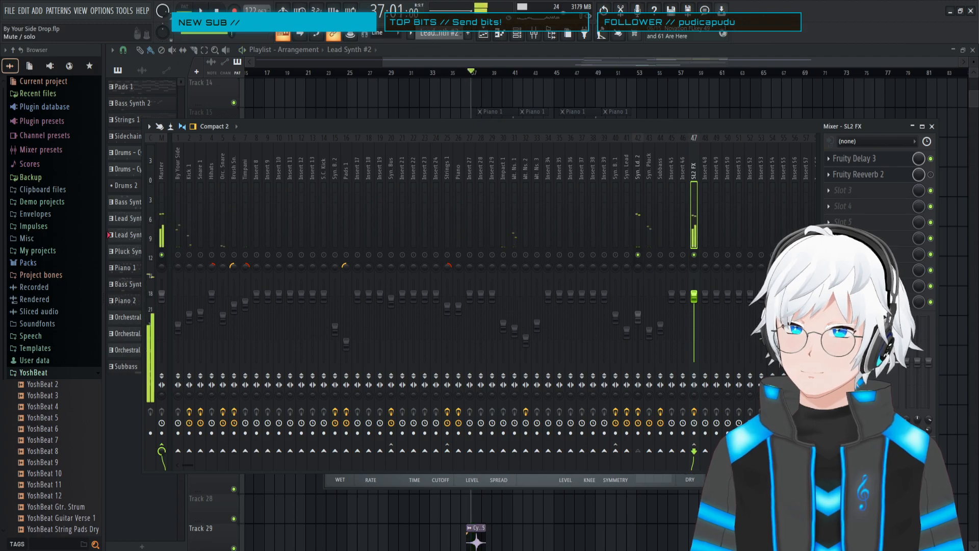
left_click(853, 161)
left_click(853, 161)
key("space")
left_click_drag(517, 369, 492, 269)
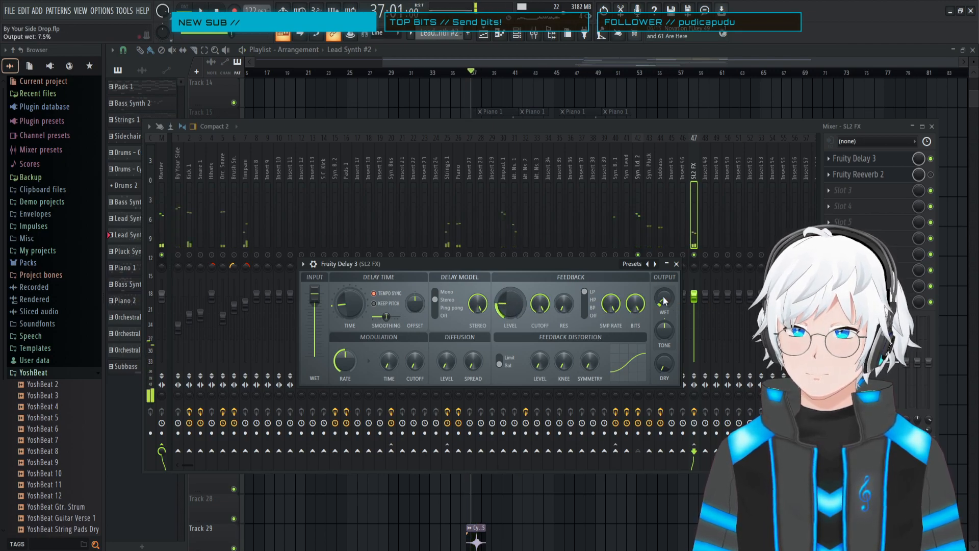
- Test the output wet of Fruity Delay 3 at maximum from bar 37, then set it to about 11.6%
left_click_drag(666, 300, 666, 224)
key("space")
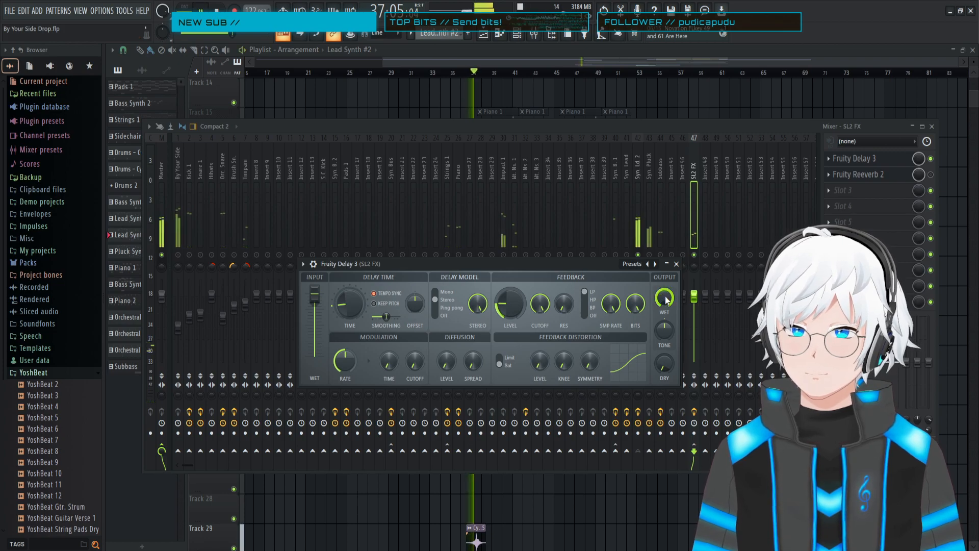
key("space")
left_click_drag(666, 299, 666, 367)
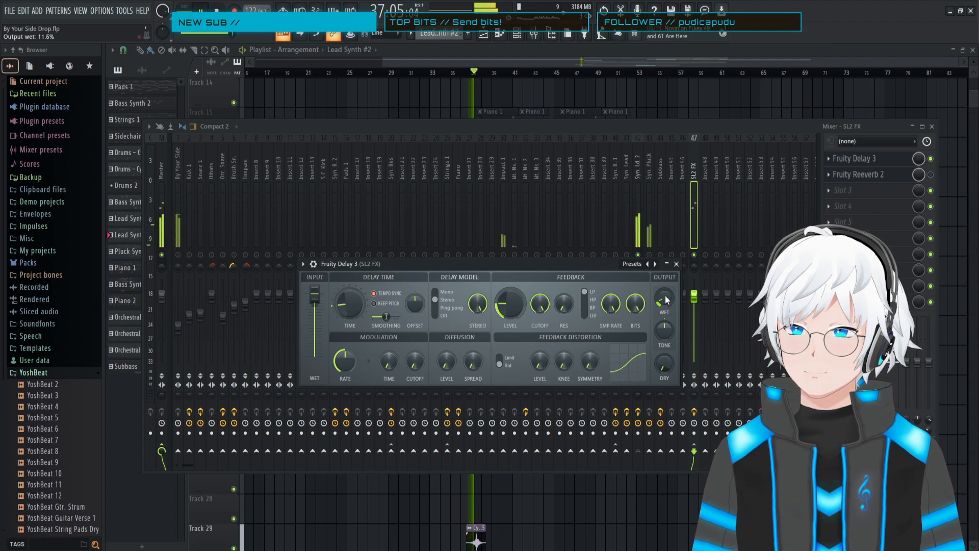
key("space")
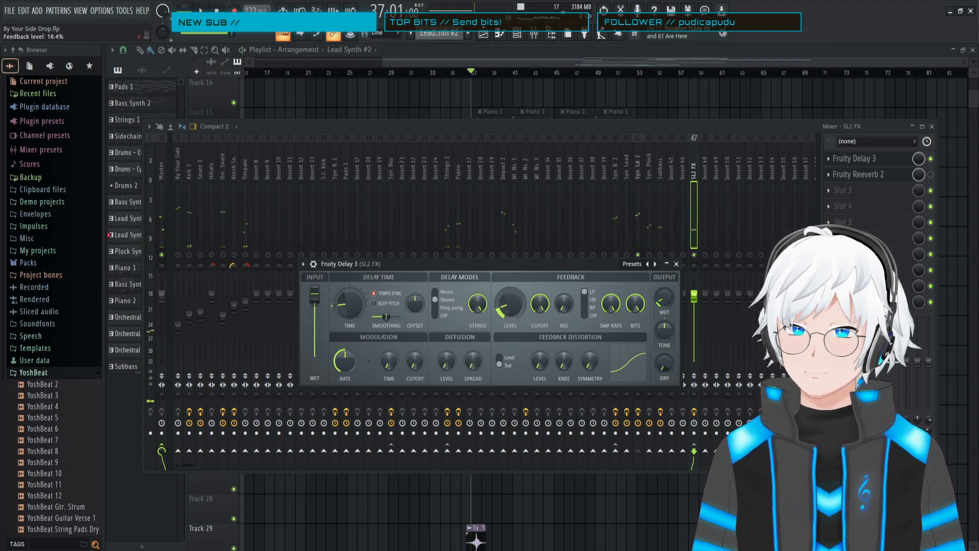
- Lower the feedback cutoff of Fruity Delay 3 to around halfway and replay the drop from bar 37
left_click_drag(540, 305, 539, 340)
key("space")
key("space")
key("space")
key("space")
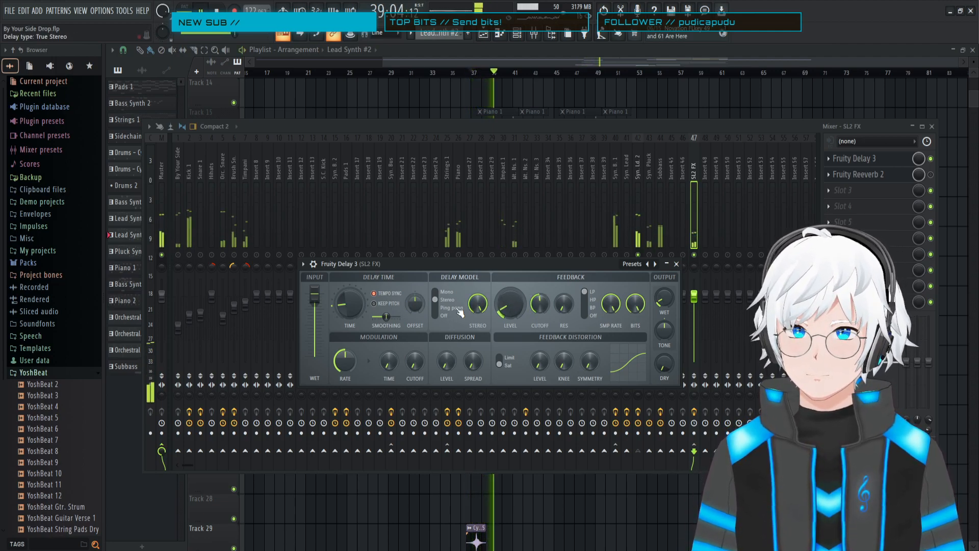
left_click_drag(490, 268, 460, 240)
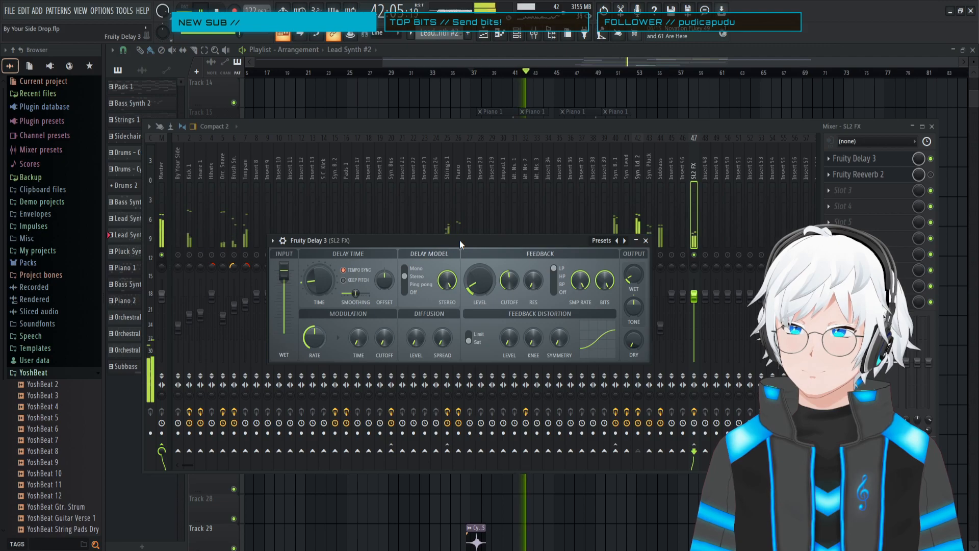
key("space")
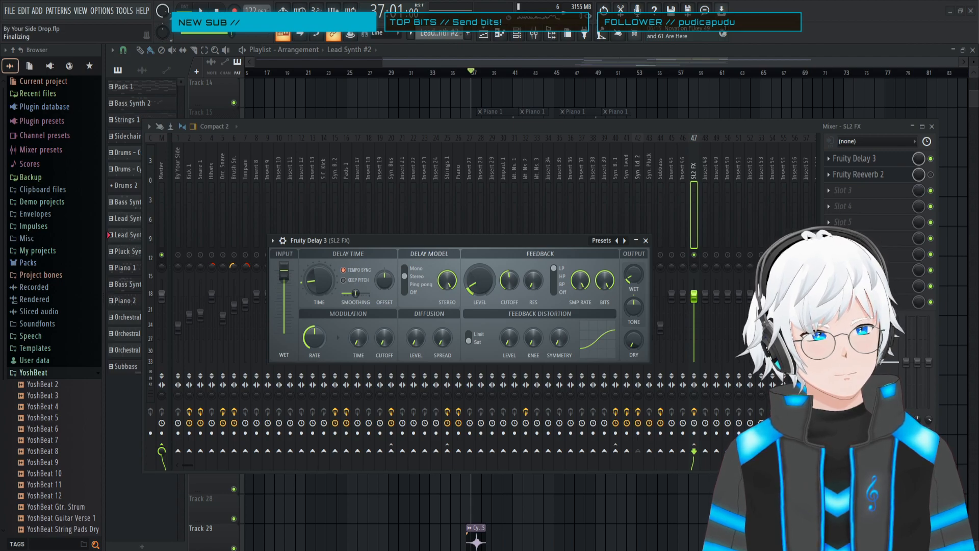
- Fine-tune the feedback cutoff of Fruity Delay 3 to about 2007.6 Hz while the drop plays from bar 37
key("space")
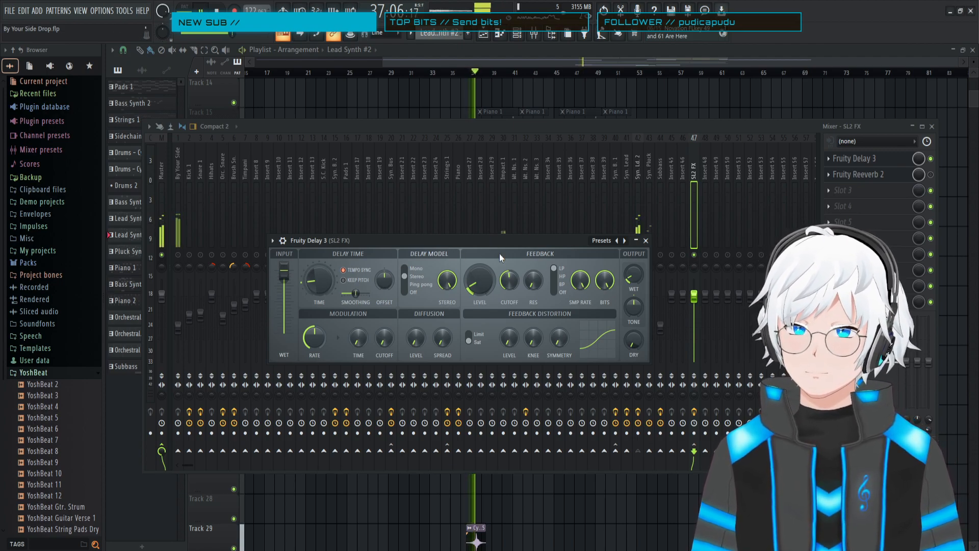
left_click_drag(515, 251, 509, 271)
left_click_drag(502, 307, 502, 301)
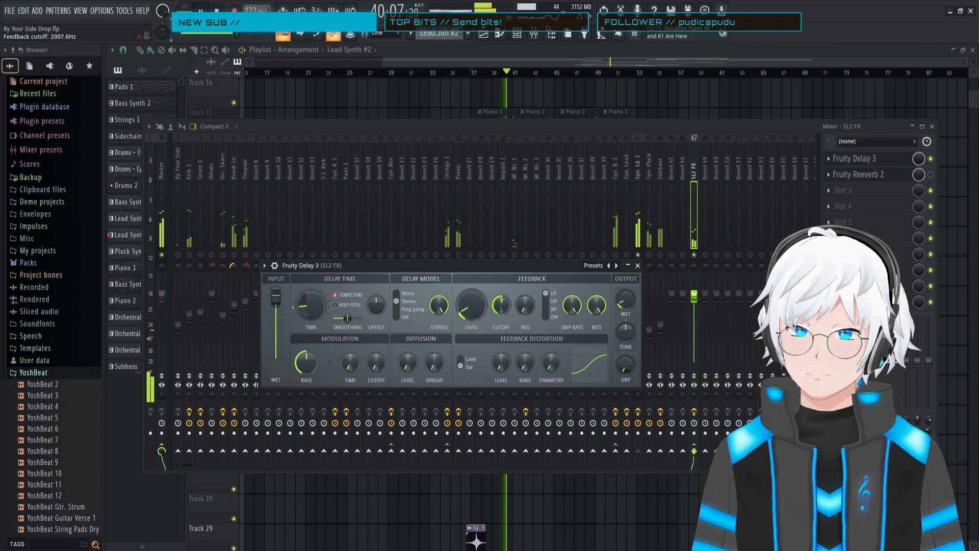
key("space")
- Re-enable Fruity Reeverb 2 on SL2 FX, play the drop, and reset the reverb's wet level to its default
left_click(931, 175)
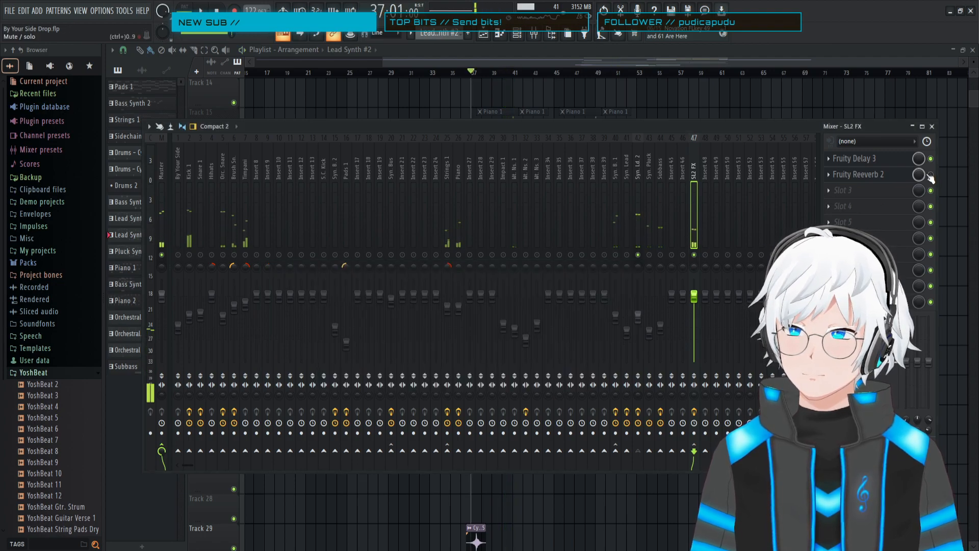
key("space")
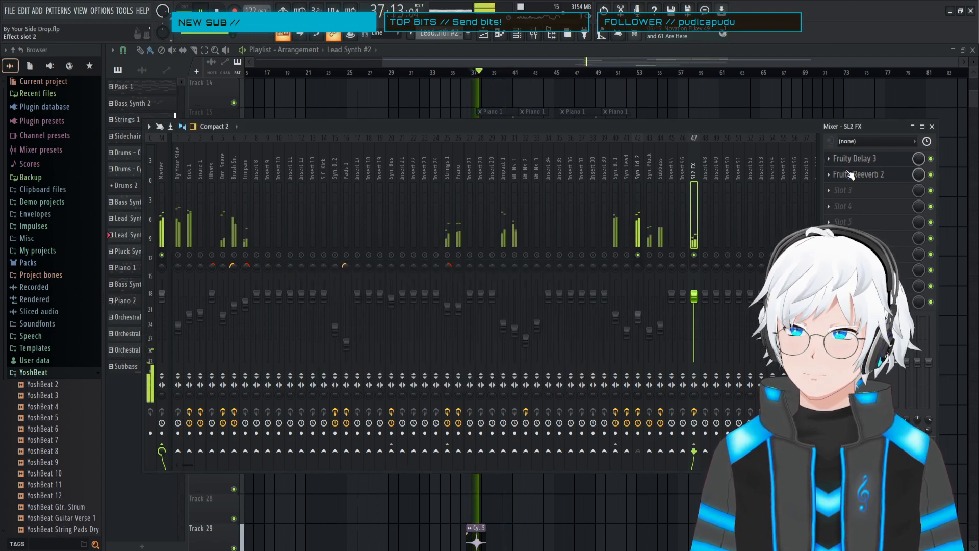
left_click(859, 176)
right_click(421, 207)
left_click(502, 211)
- Compare the SL2 FX sound with Fruity Delay 3 bypassed and enabled, then replay the drop from bar 37
left_click(931, 158)
left_click(930, 159)
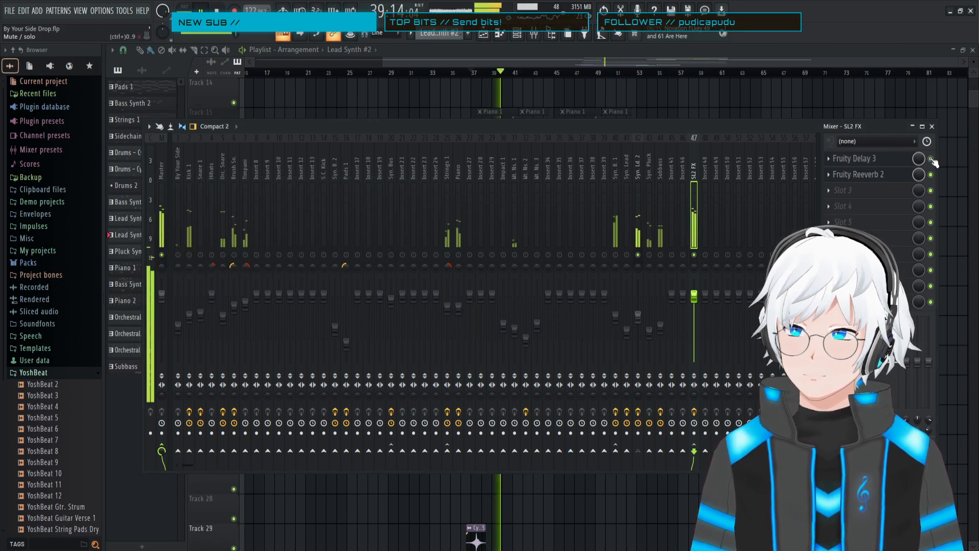
key("space")
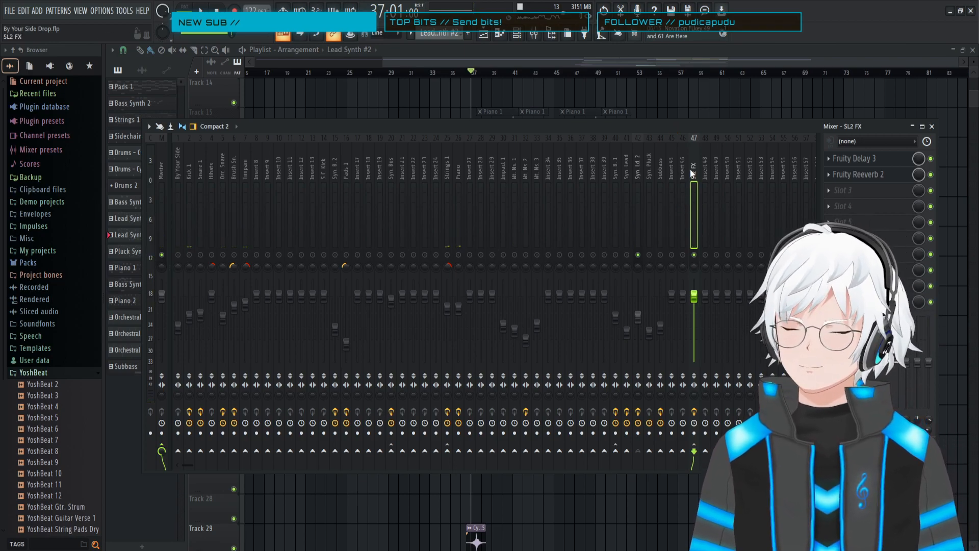
key("space")
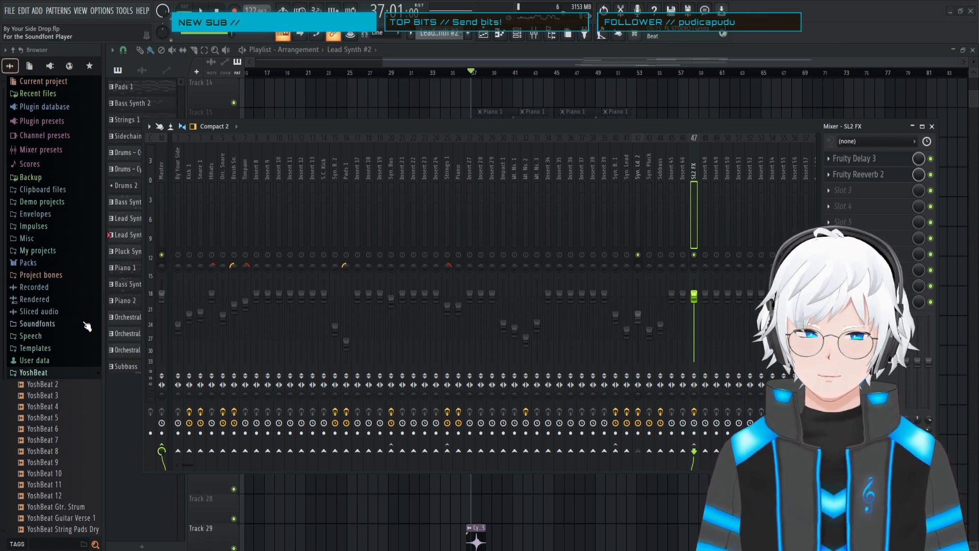
key("space")
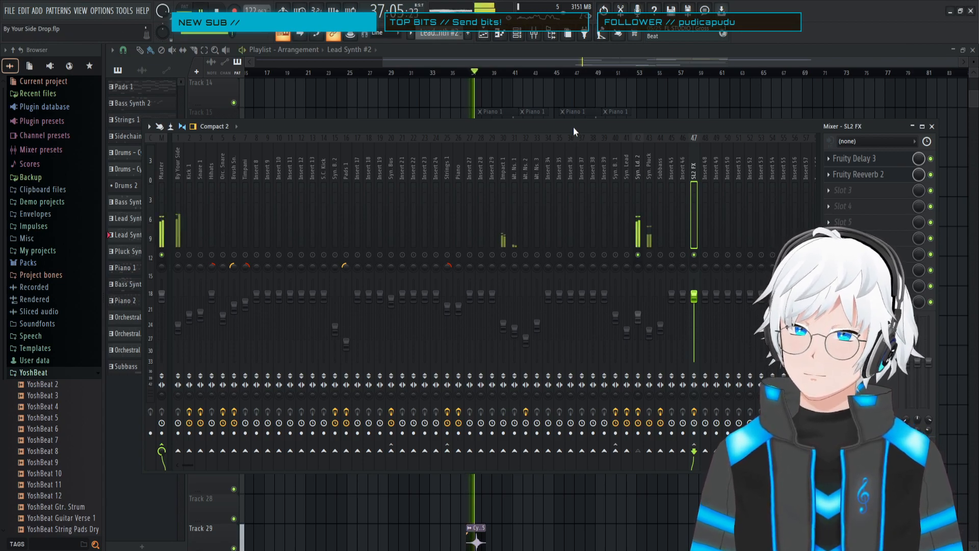
- Bypass Fruity Reeverb 2 on SL2 FX and replay the drop from bar 37 to compare the sound
left_click(930, 175)
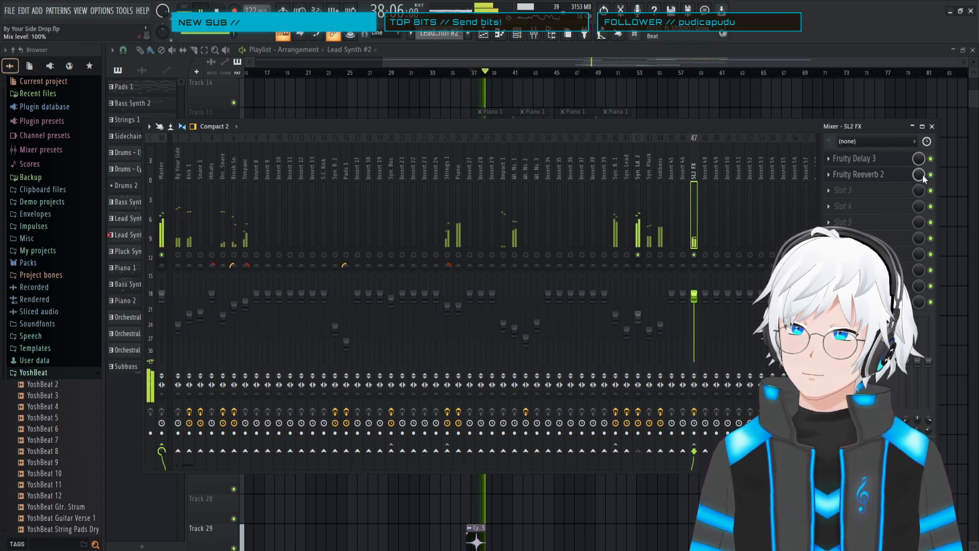
key("space")
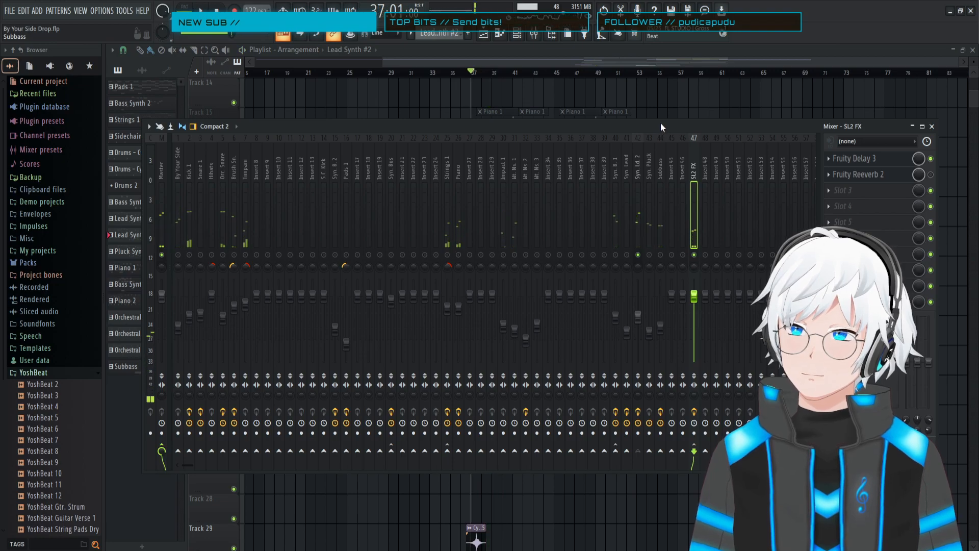
key("space")
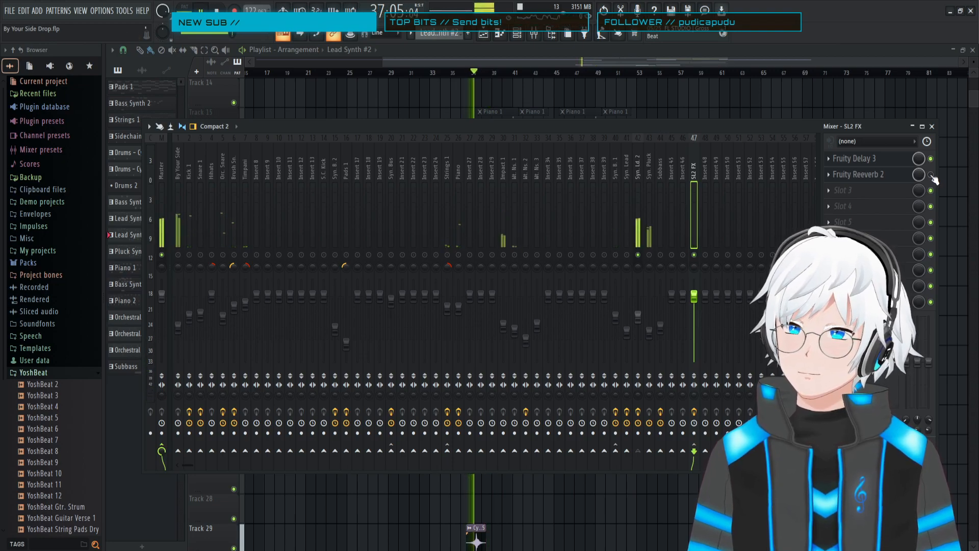
- Reset the ER and wet levels of Fruity Reeverb 2 on SL2 FX to their defaults and replay the drop
left_click(890, 176)
right_click(405, 242)
left_click(407, 243)
right_click(420, 213)
left_click(436, 218)
key("space")
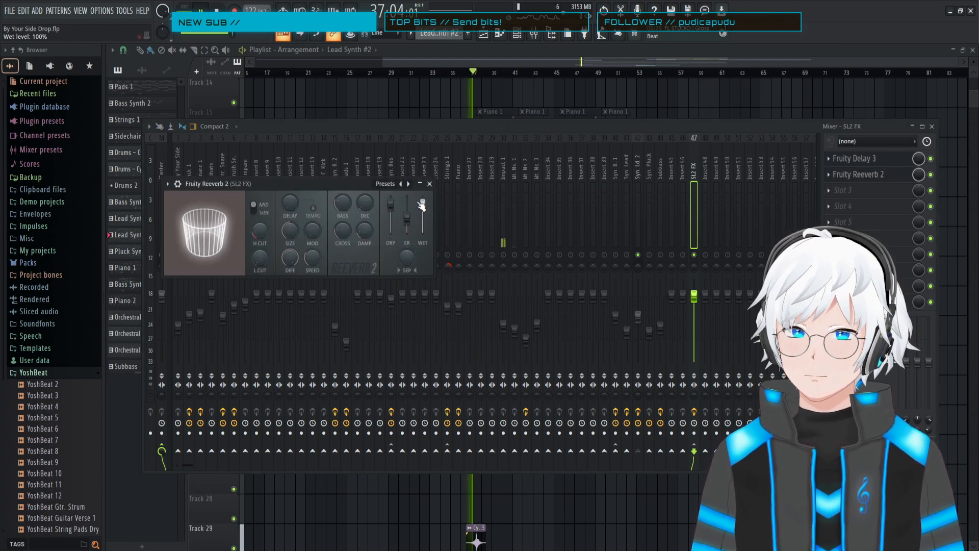
- Move the Fruity Reeverb 2 window lower over the mixer and reset its dry level to default during playback
left_click_drag(350, 183, 417, 230)
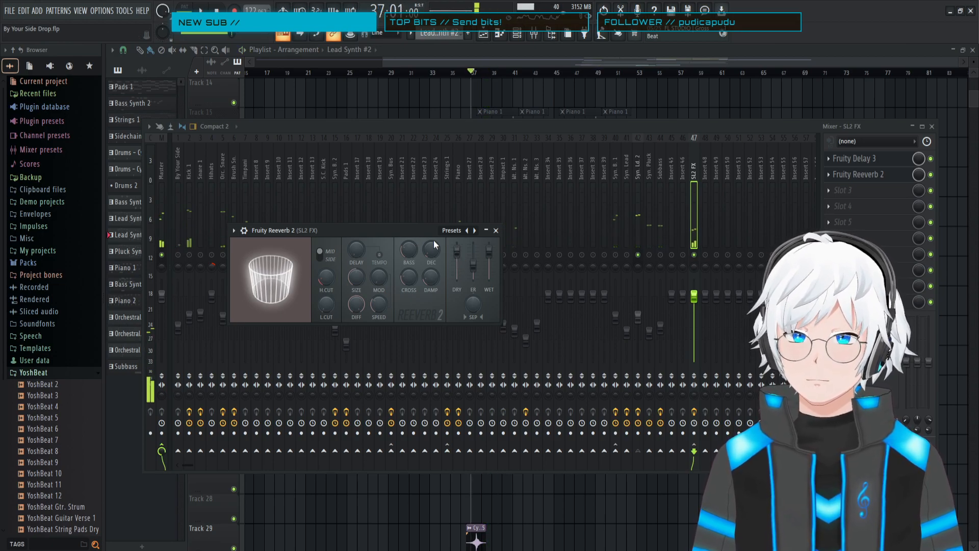
key("space")
right_click(457, 248)
left_click(469, 260)
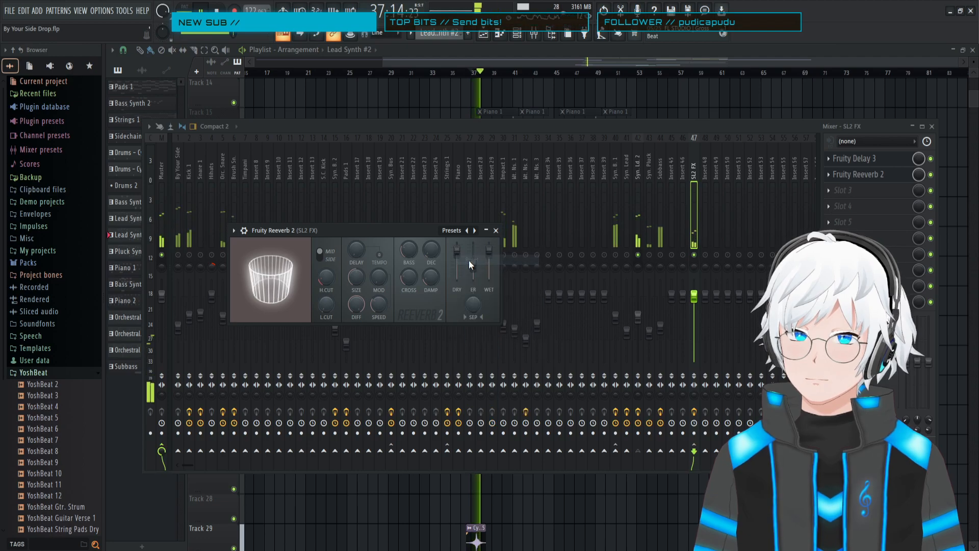
right_click(693, 175)
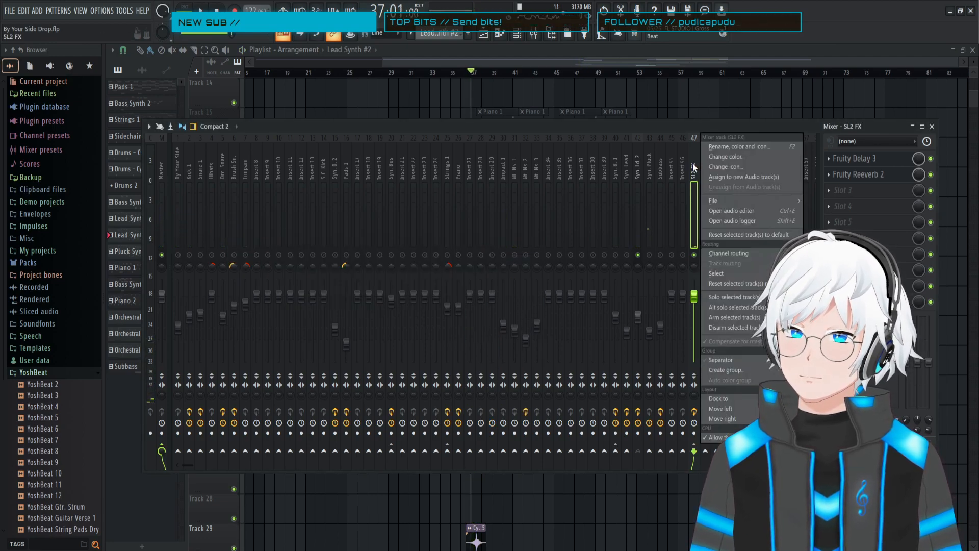
left_click(727, 149)
key("Right")
key("BackSpace")
key("BackSpace")
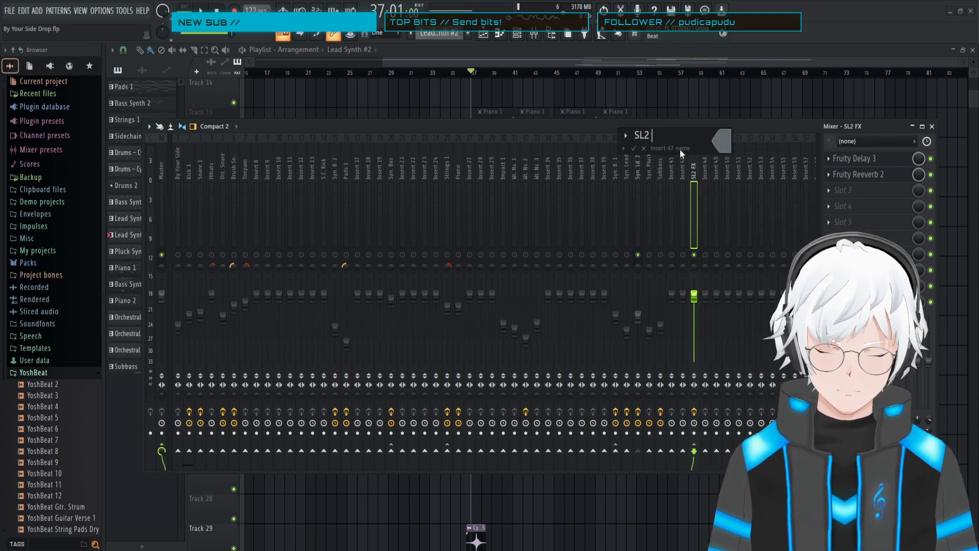
left_click(643, 149)
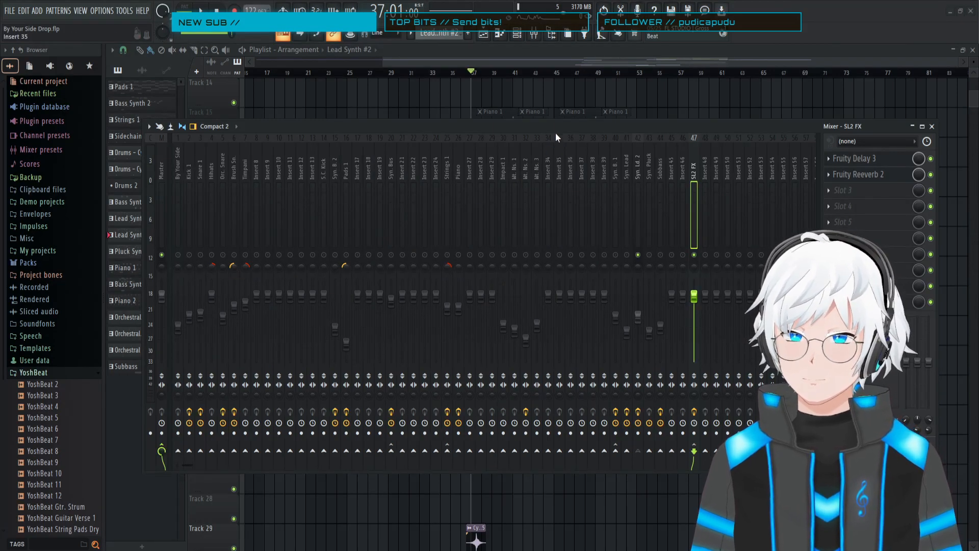
- Play the drop from bar 37, raise the dry level of Fruity Reeverb 2, and reset it to its default
key("space")
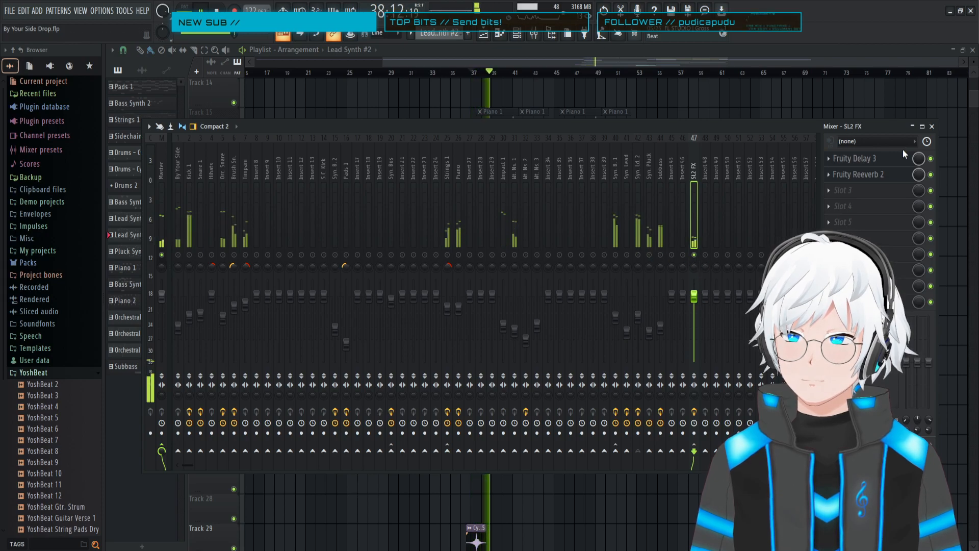
left_click(856, 174)
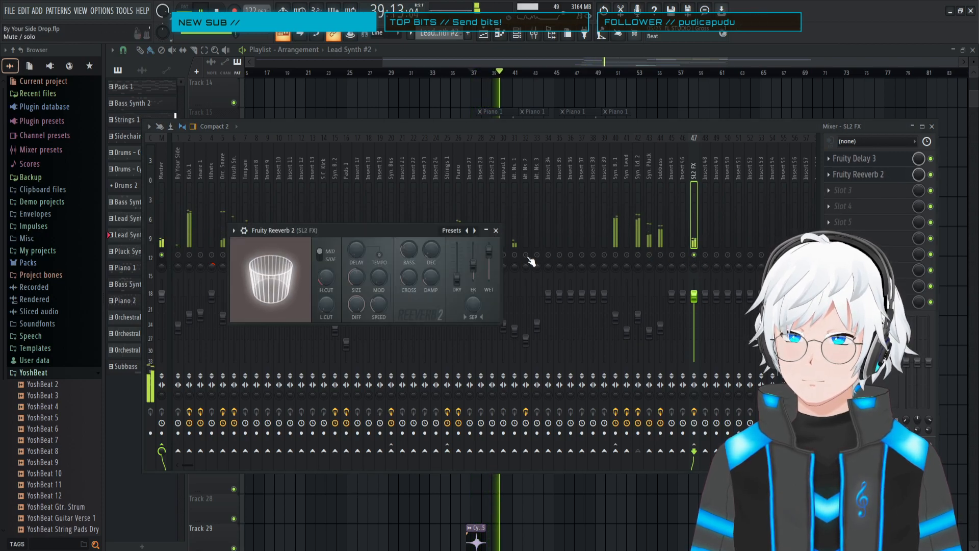
left_click_drag(457, 278, 456, 249)
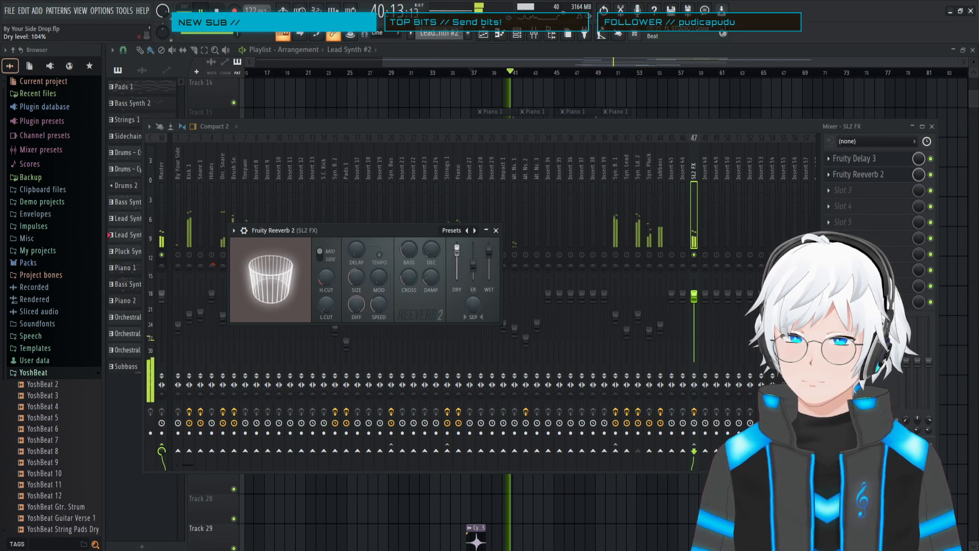
right_click(456, 251)
left_click(475, 258)
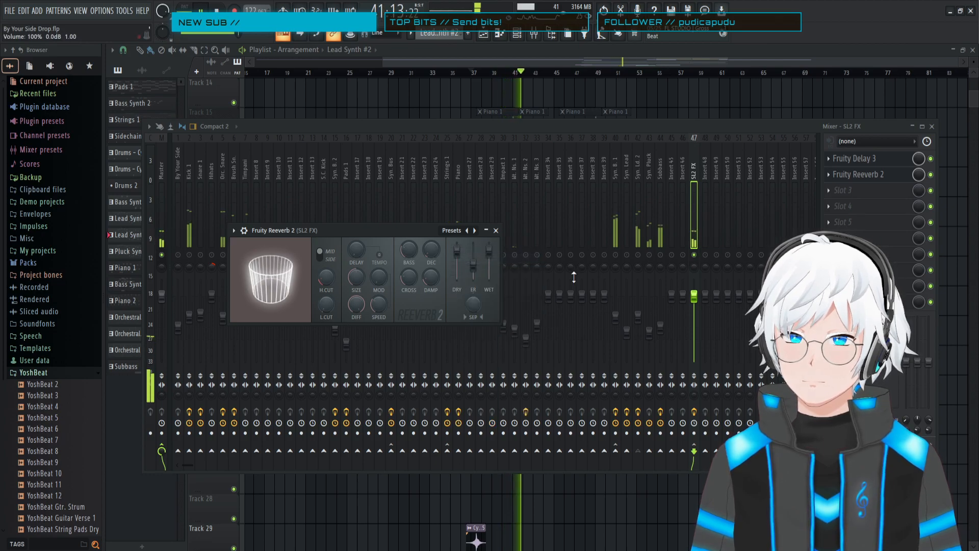
- Set the output wet level of Fruity Delay 3 on SL2 FX to about 17.5% and restart playback from bar 37
left_click(855, 158)
left_click_drag(626, 307, 626, 301)
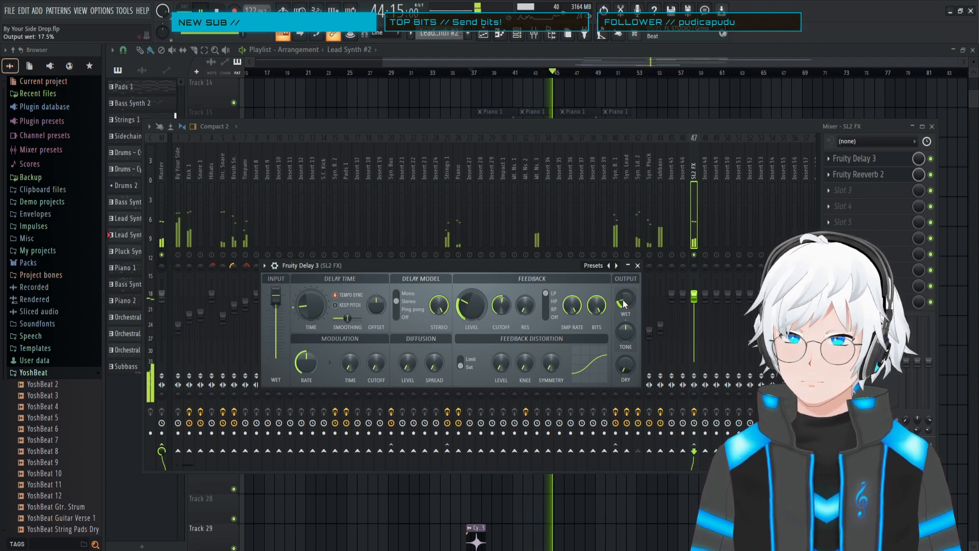
key("space")
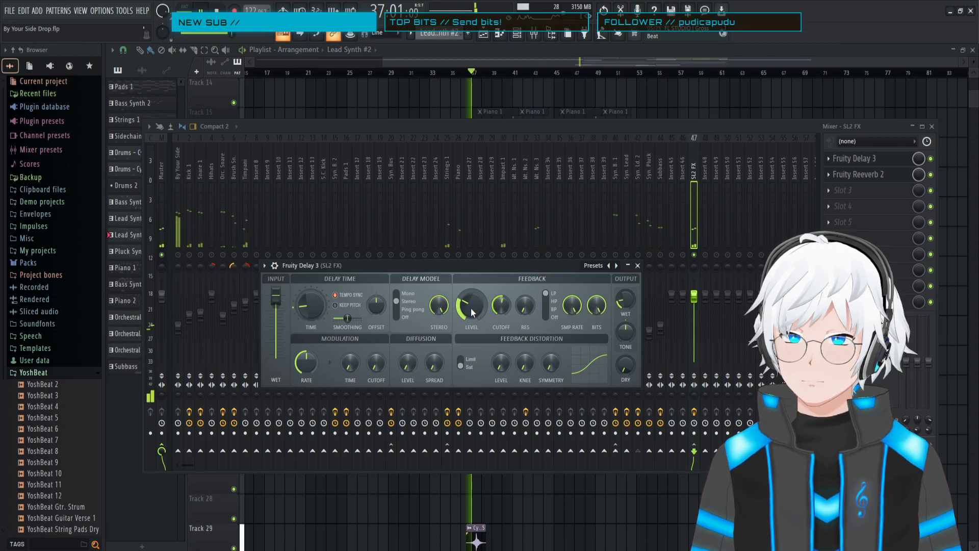
- Raise the SL2 FX delay's feedback level, reset it to the default 62.5%, and close the delay window
left_click_drag(471, 309, 471, 295)
right_click(467, 305)
left_click(480, 313)
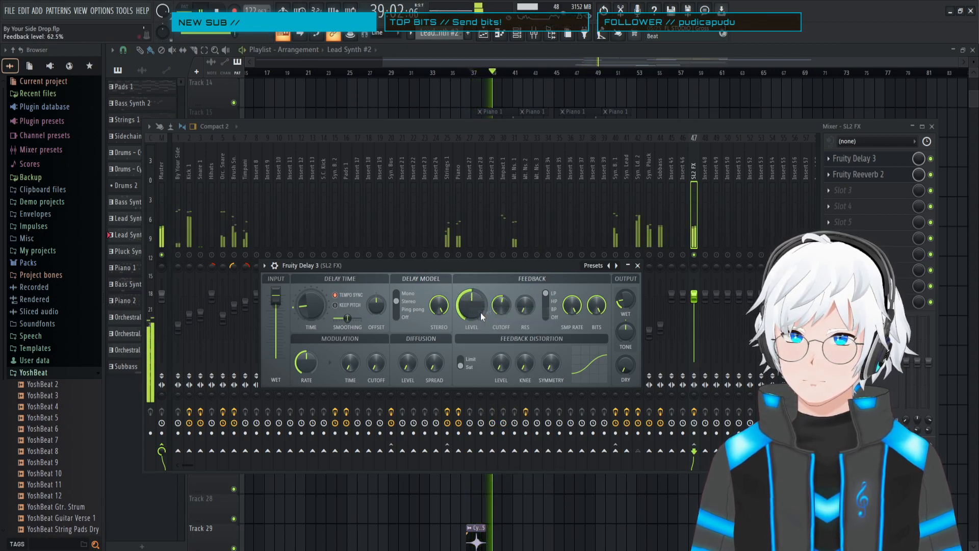
key("space")
key("Escape")
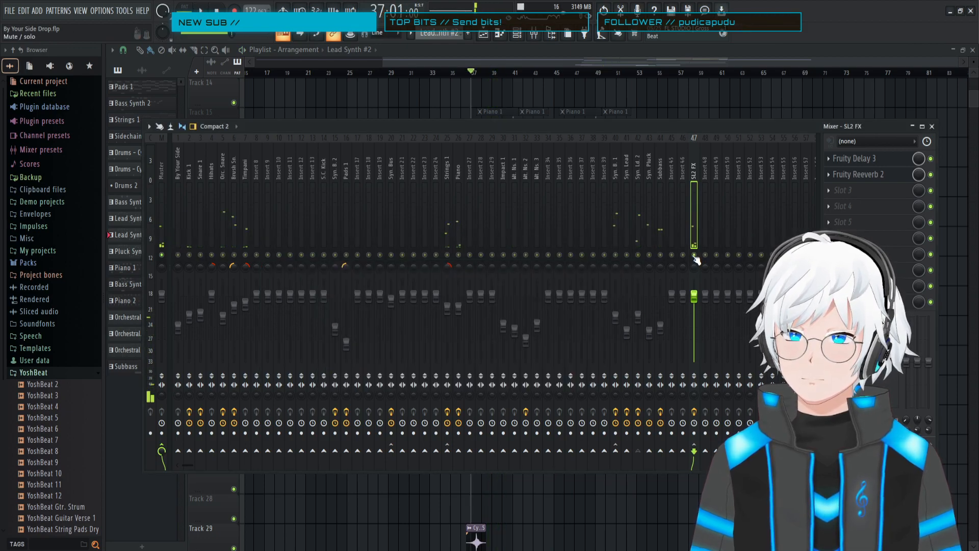
- Solo the SL2 FX mixer track and play the song to hear the delayed lead synth in isolation
right_click(694, 254)
key("space")
key("space")
key("space")
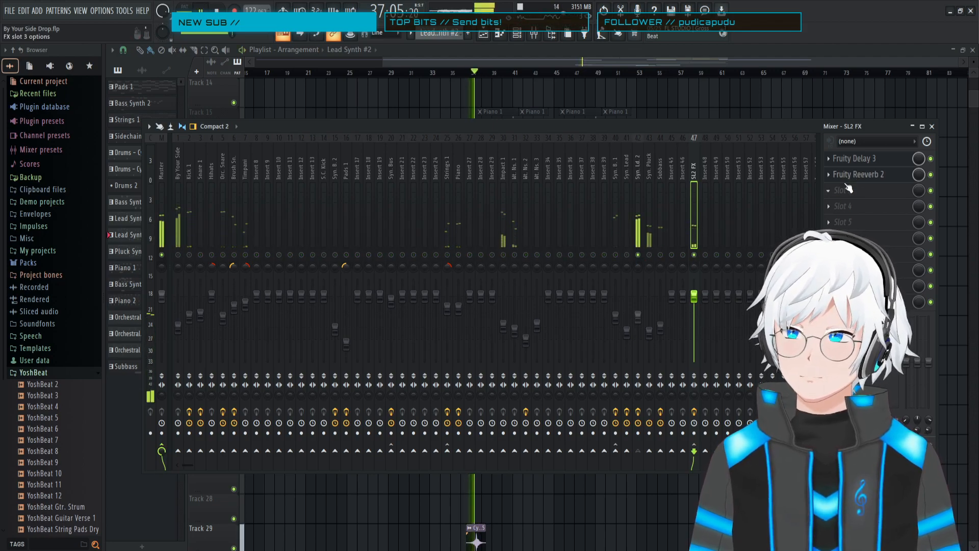
- Reopen Fruity Delay 3, raise its feedback cutoff to about 21985 Hz, and replay the passage
left_click(852, 165)
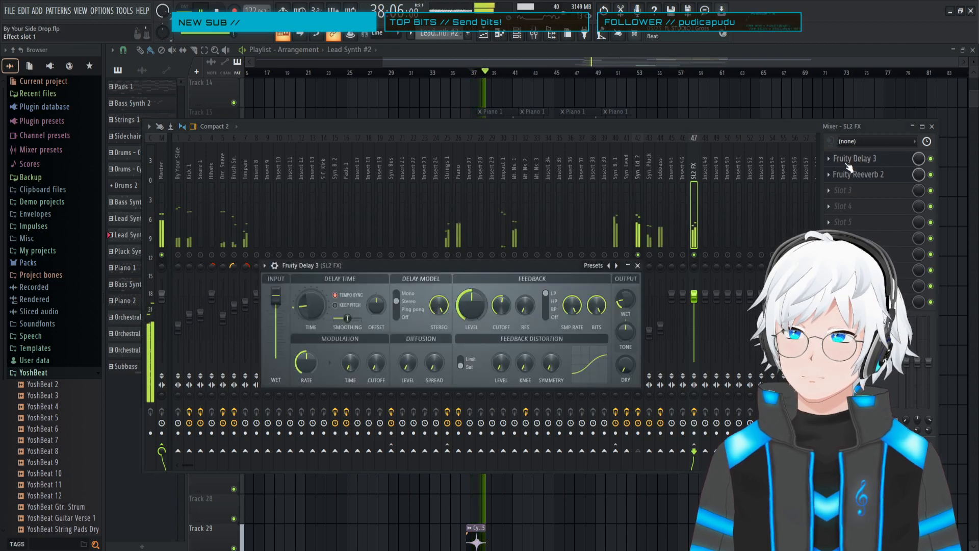
left_click_drag(515, 267, 549, 237)
left_click_drag(534, 276, 534, 255)
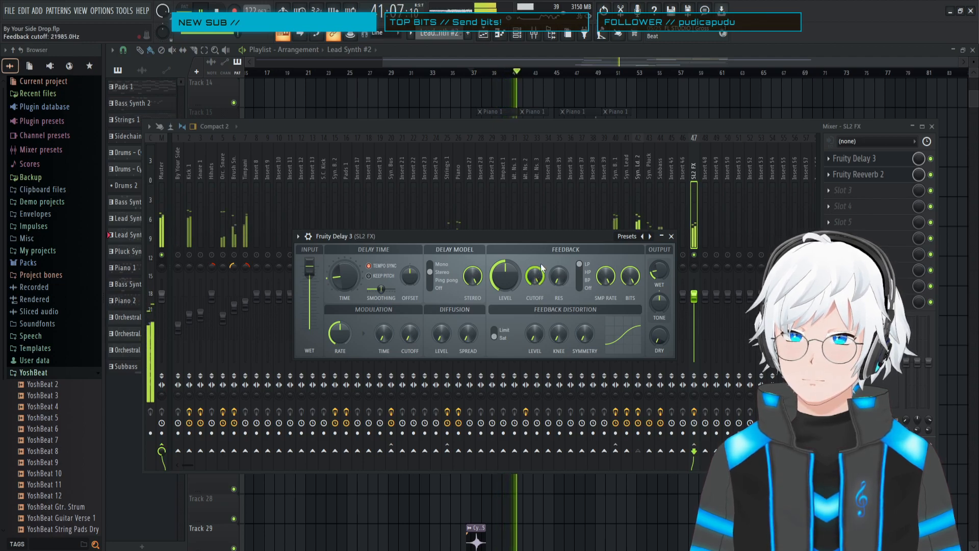
key("space")
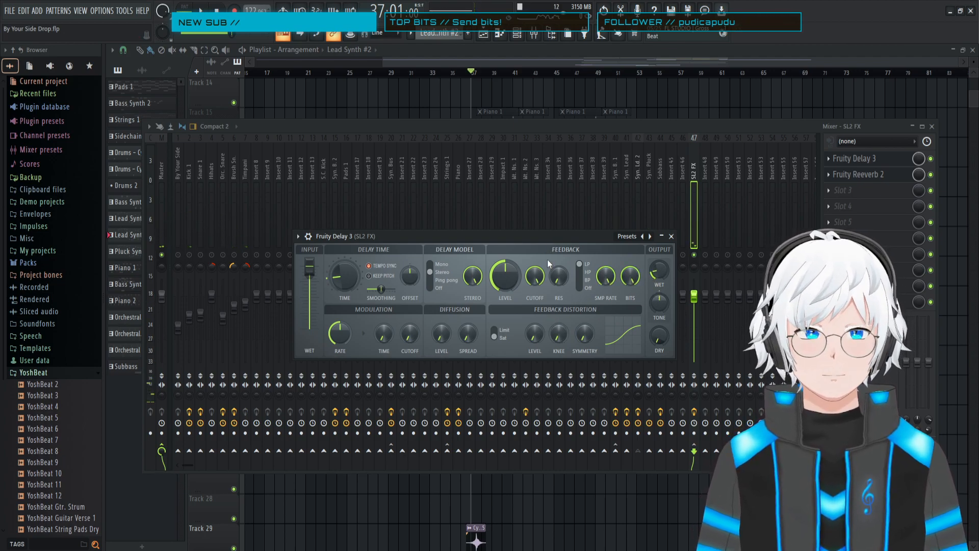
key("space")
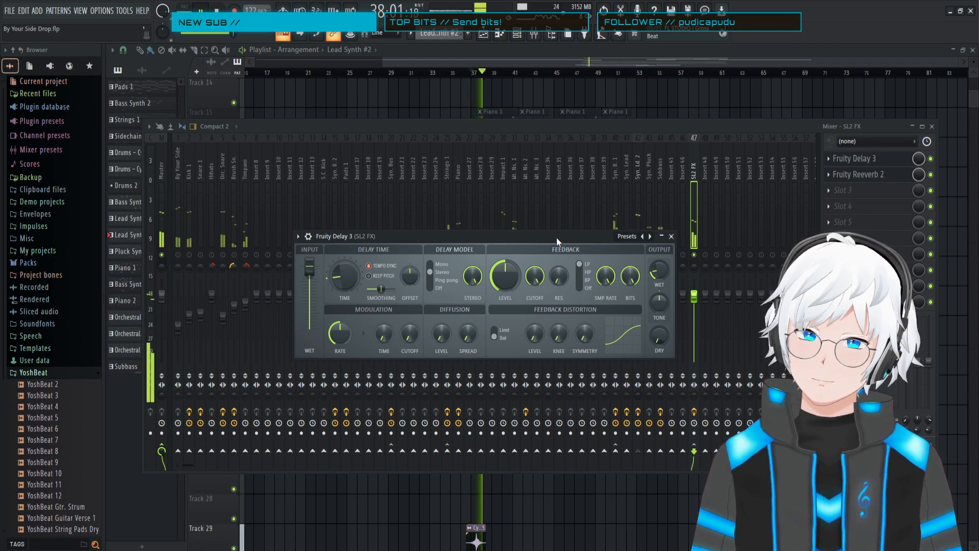
- Try delay feedback levels such as 27.7% and 71.5% during playback, and reset the level to its default
left_click_drag(508, 278, 507, 301)
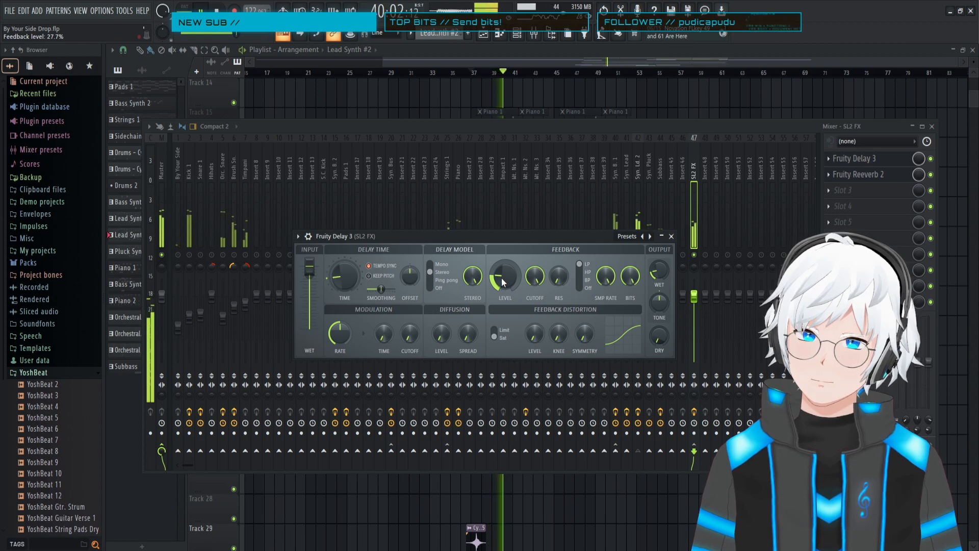
left_click_drag(502, 279, 502, 240)
left_click_drag(502, 279, 502, 306)
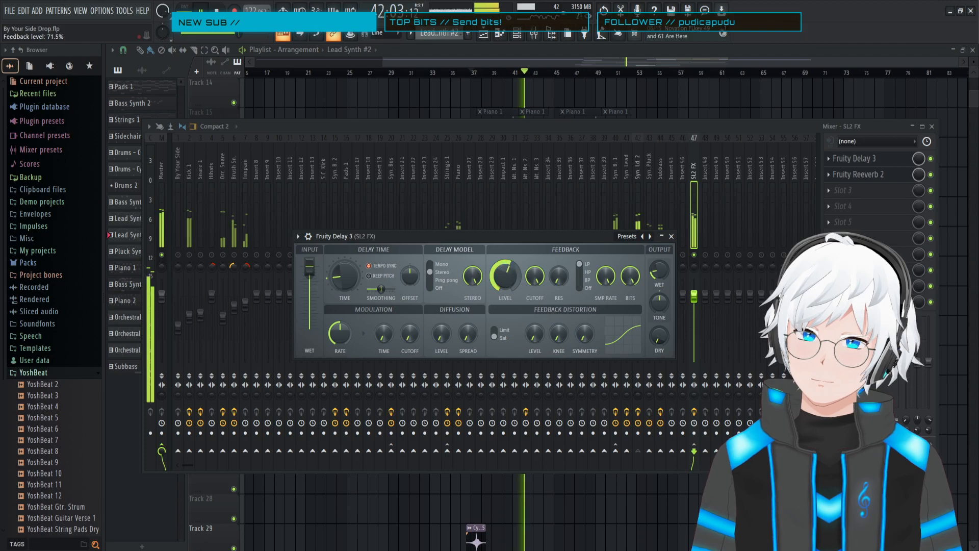
right_click(506, 272)
left_click(519, 277)
key("space")
- Try a lower delay feedback cutoff during playback and reset the cutoff to its default
left_click_drag(534, 276, 535, 306)
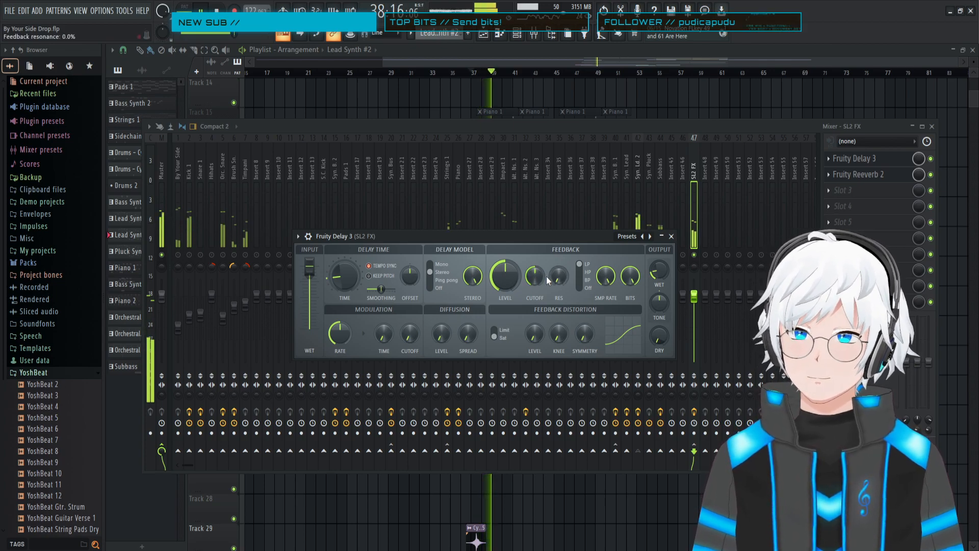
key("space")
right_click(536, 275)
left_click(555, 280)
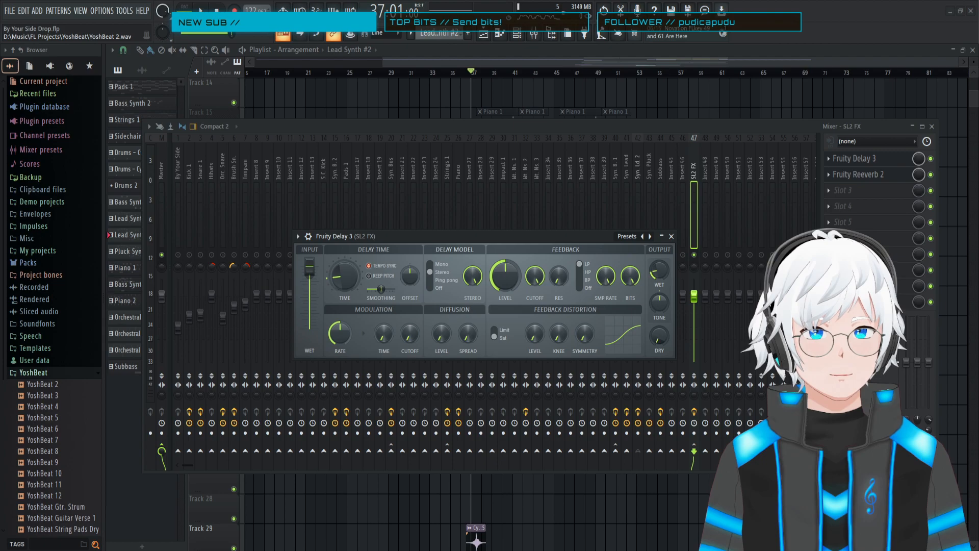
- Place Fruity Reeverb 2 ahead of Fruity Delay 3 on SL2 FX, disable the delay, and restart playback
left_click(876, 163)
left_click(929, 175)
key("space")
key("space")
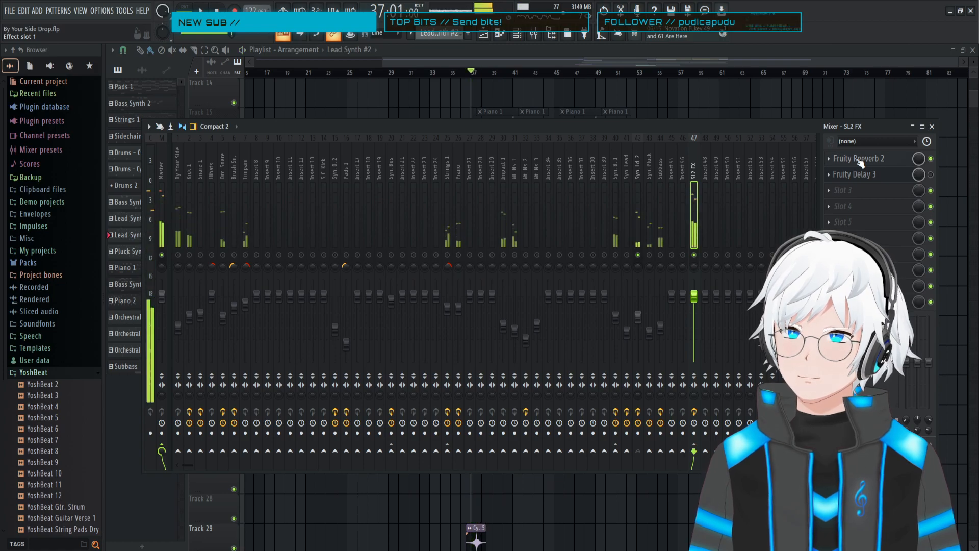
- Lower the wet level of Fruity Reeverb 2 on SL2 FX to 75% and replay the passage
left_click(860, 162)
key("space")
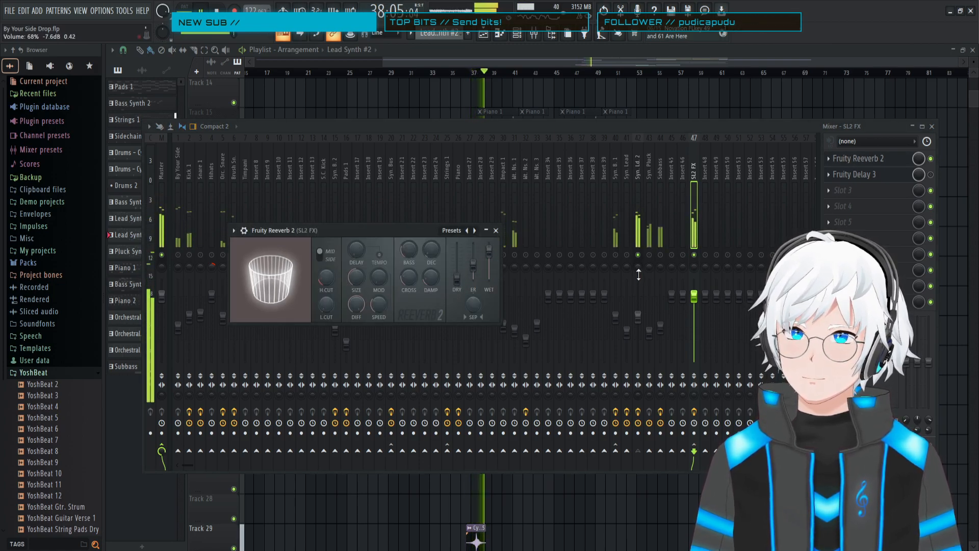
left_click_drag(488, 251, 489, 258)
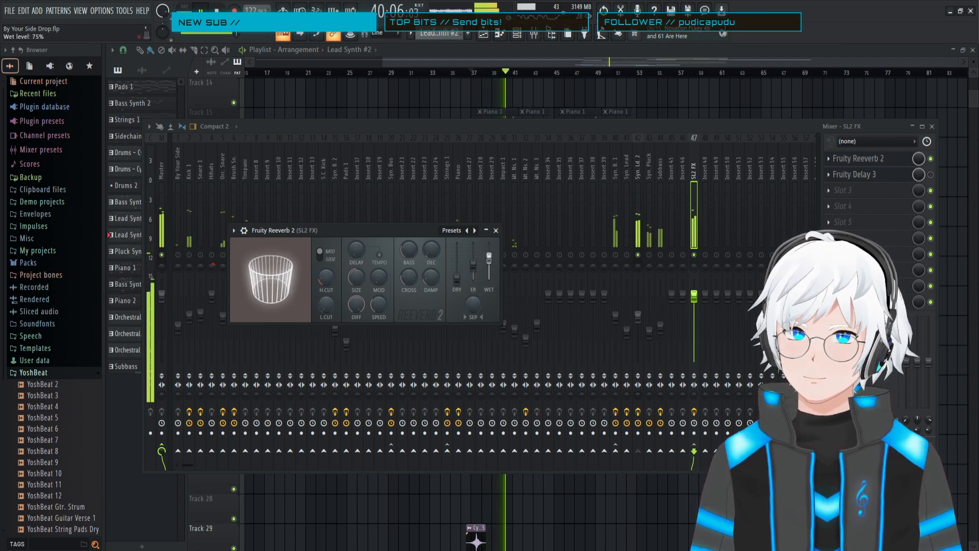
key("space")
key("space")
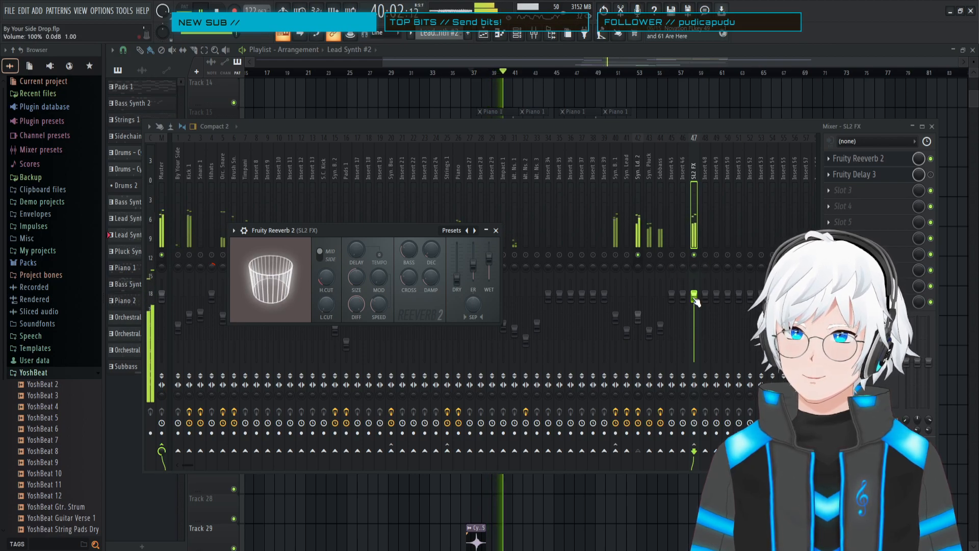
- Restart playback and isolate the SL2 FX track without the Syn. Ld 2 track
key("space")
key("space")
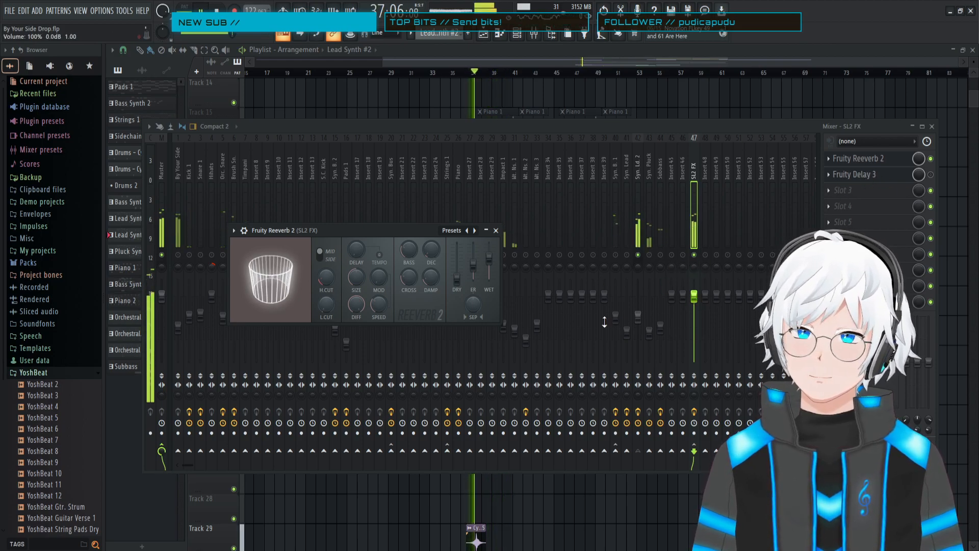
right_click(694, 255)
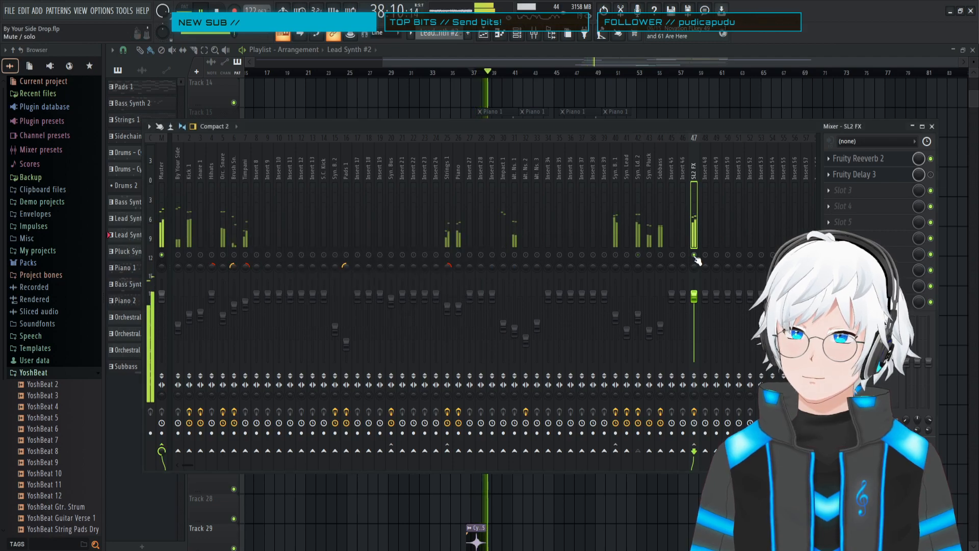
- Audition the Cathedral and Default presets in Fruity Reeverb 2 and pull its dry level down
left_click(867, 162)
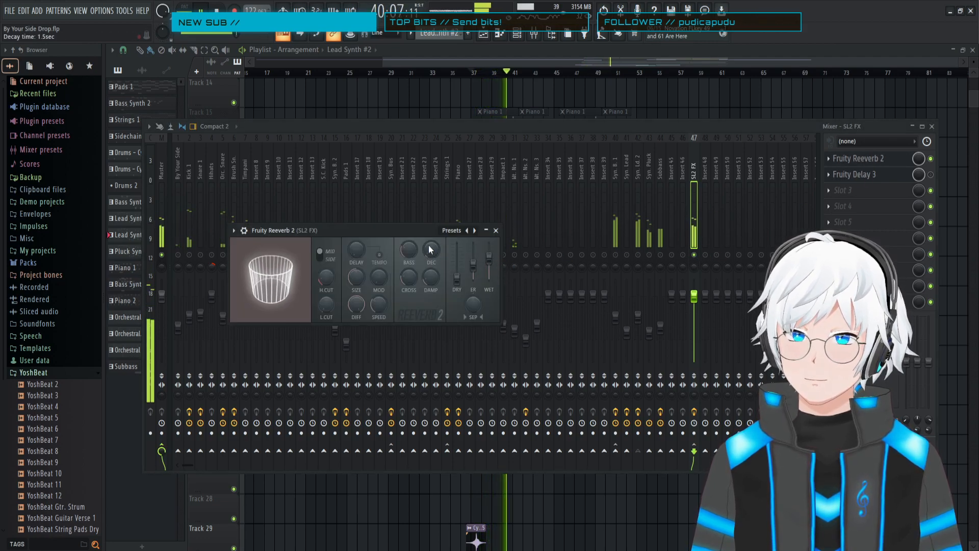
left_click(467, 230)
key("space")
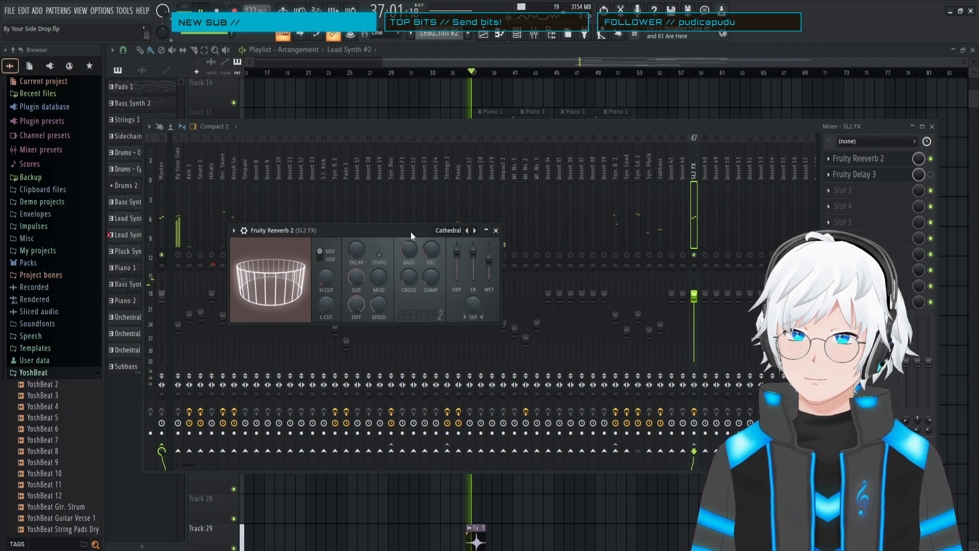
key("space")
left_click(474, 230)
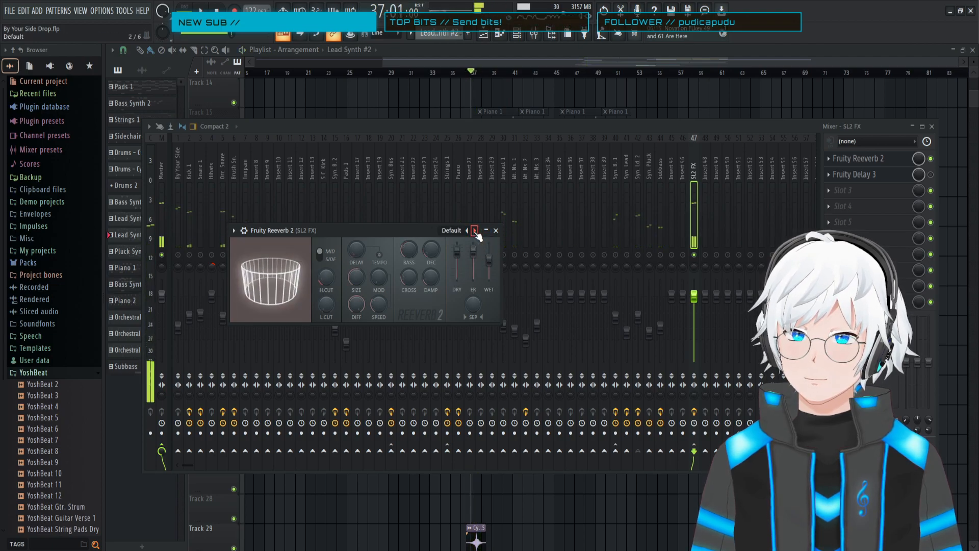
key("space")
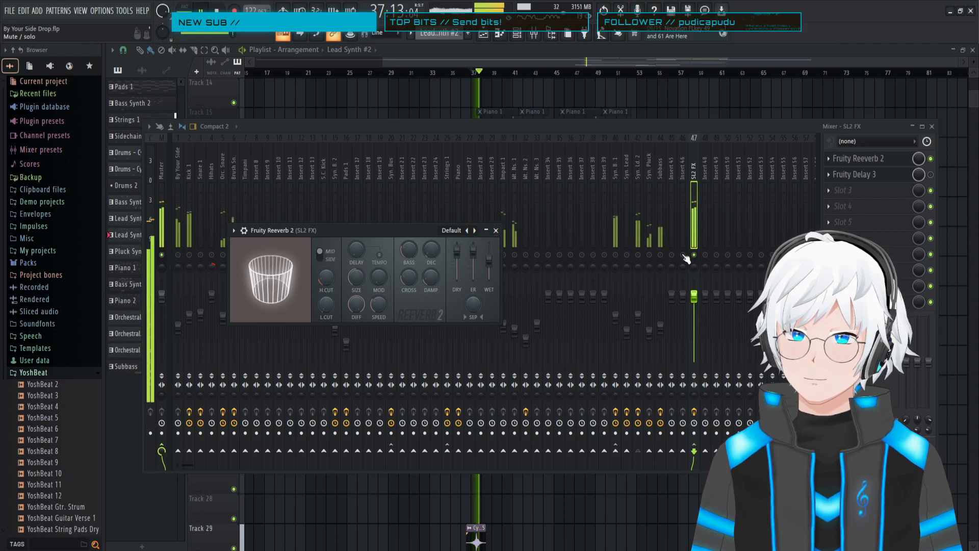
left_click(475, 229)
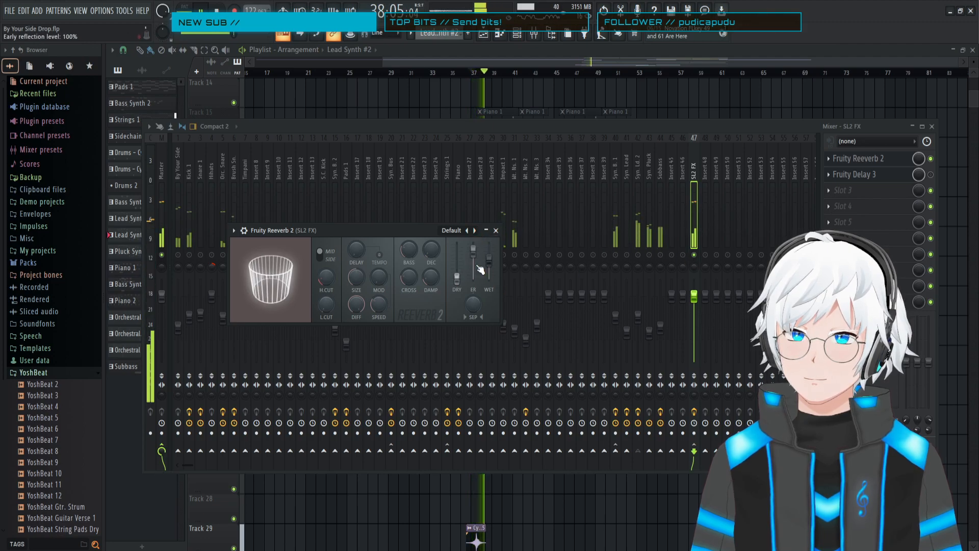
- Unmute the Syn. Ld 2 track so it plays together with the SL2 FX track
left_click(648, 255)
left_click(649, 255)
left_click(638, 254)
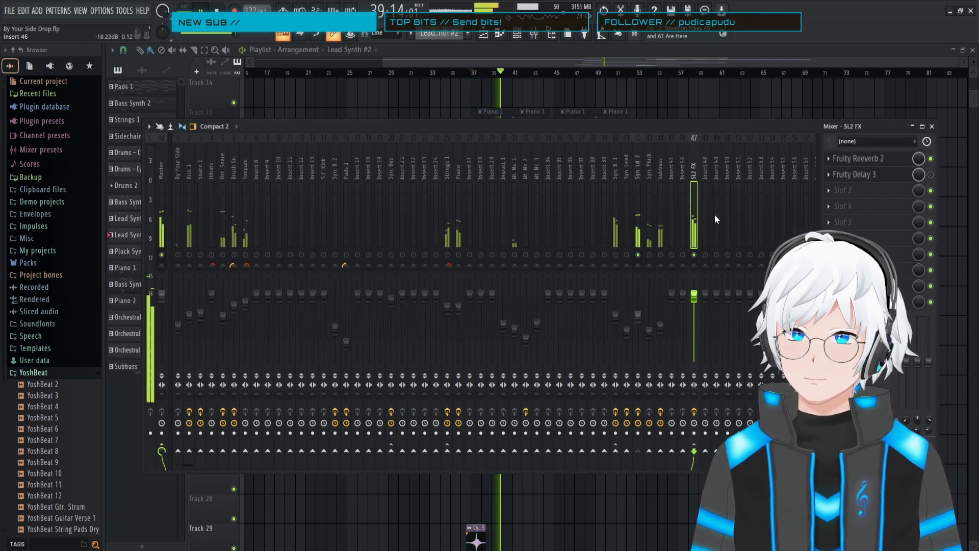
- Audition the Drum Room and Large Hall reverb presets, and enlarge the room size of Large Hall
left_click(855, 158)
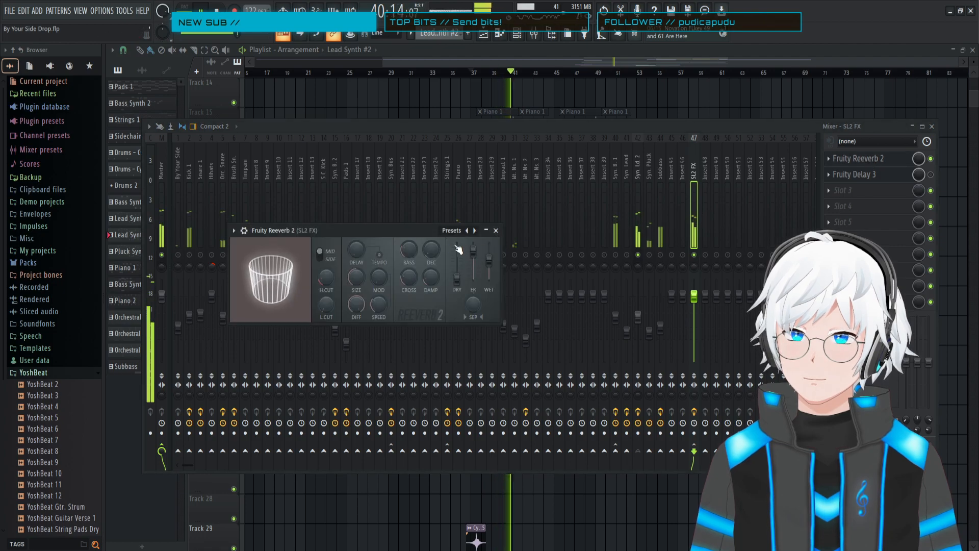
left_click(467, 230)
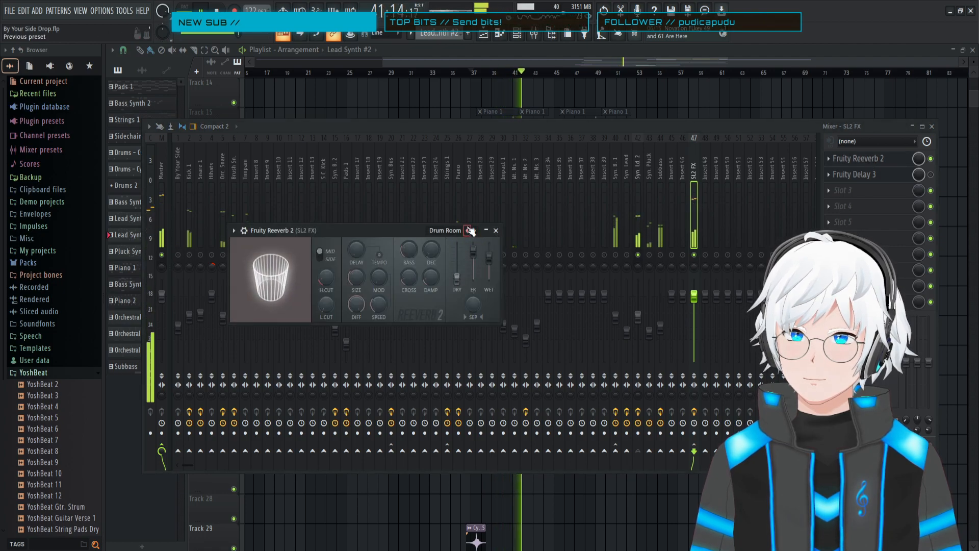
left_click(468, 230)
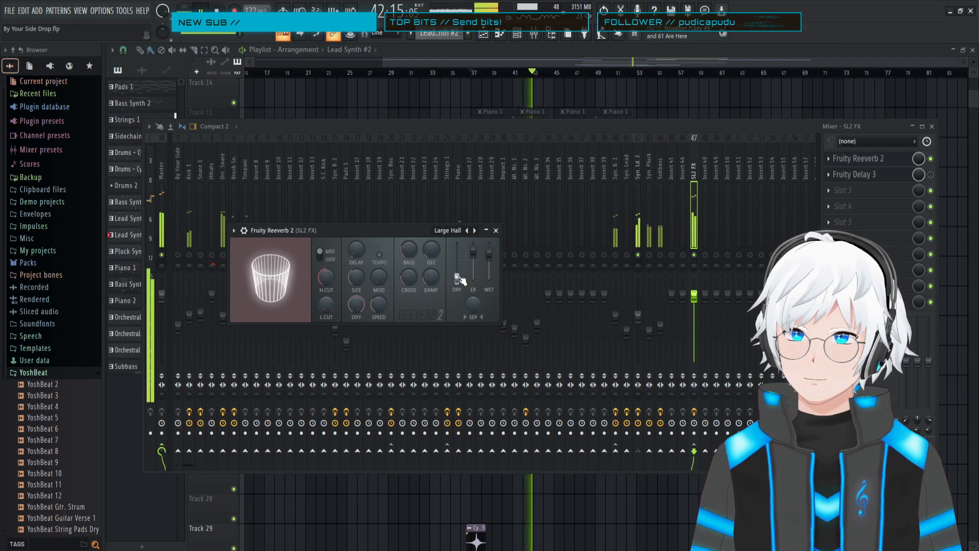
key("space")
key("space")
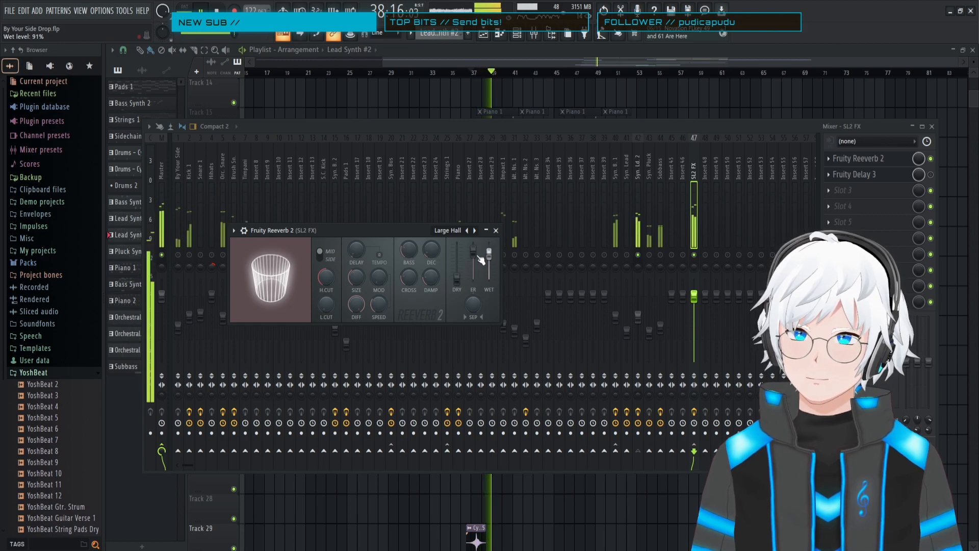
left_click_drag(363, 275, 353, 253)
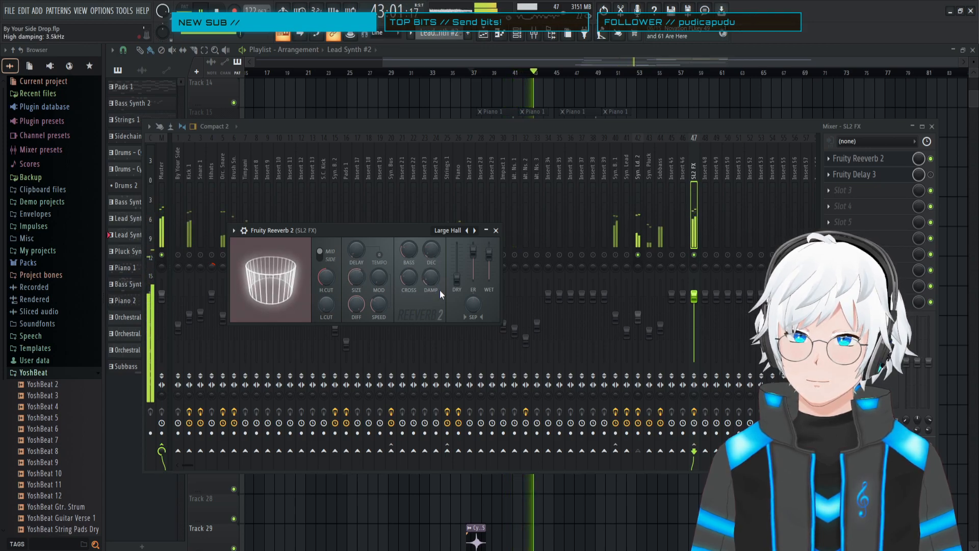
- Load The Venue preset in Fruity Reeverb 2 and pull its dry level down to the minimum
left_click(474, 230)
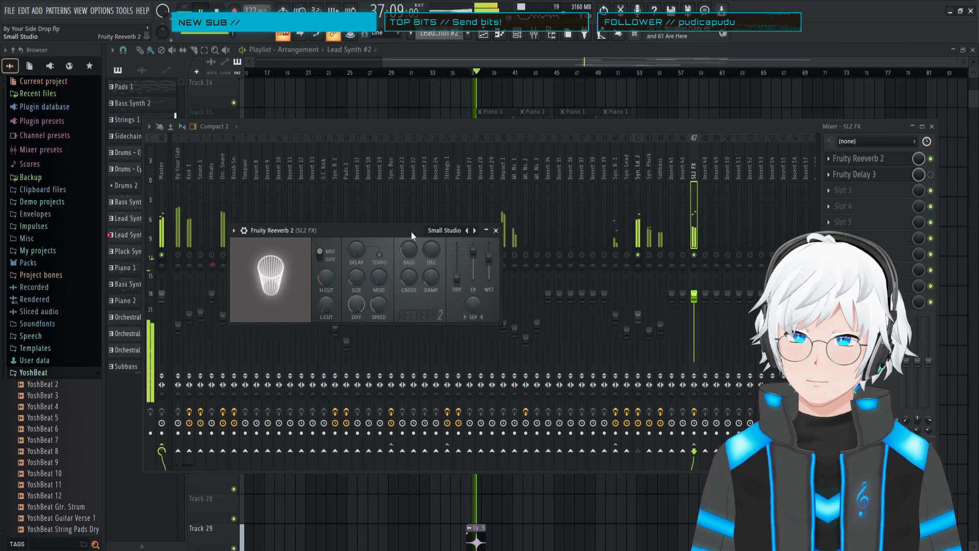
left_click(474, 230)
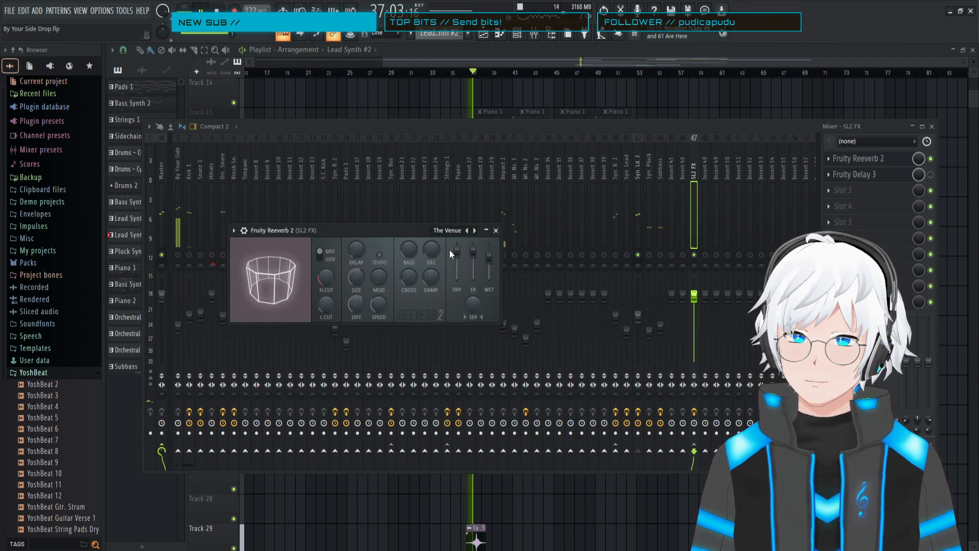
left_click_drag(456, 248, 457, 278)
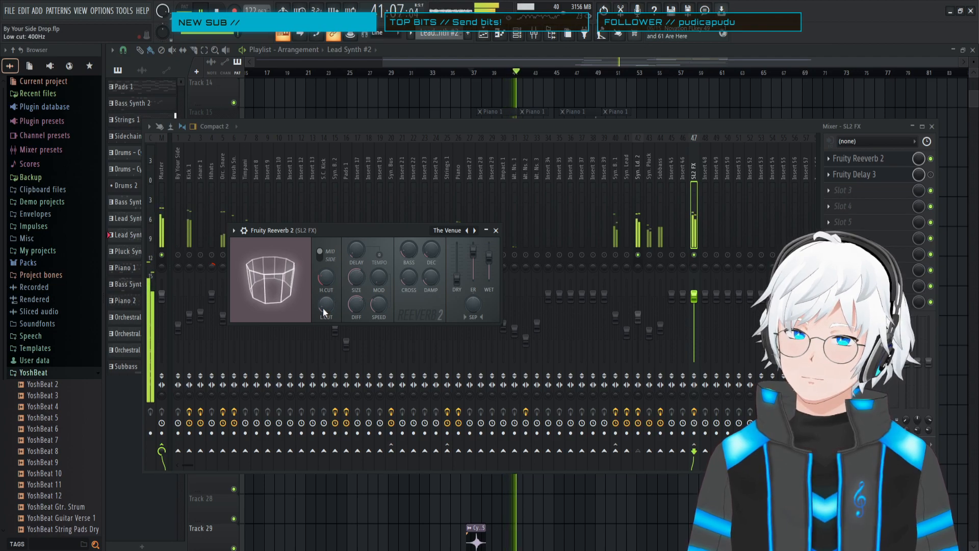
- Adjust the low cut and high cut of The Venue reverb while replaying the passage
left_click_drag(324, 305, 324, 332)
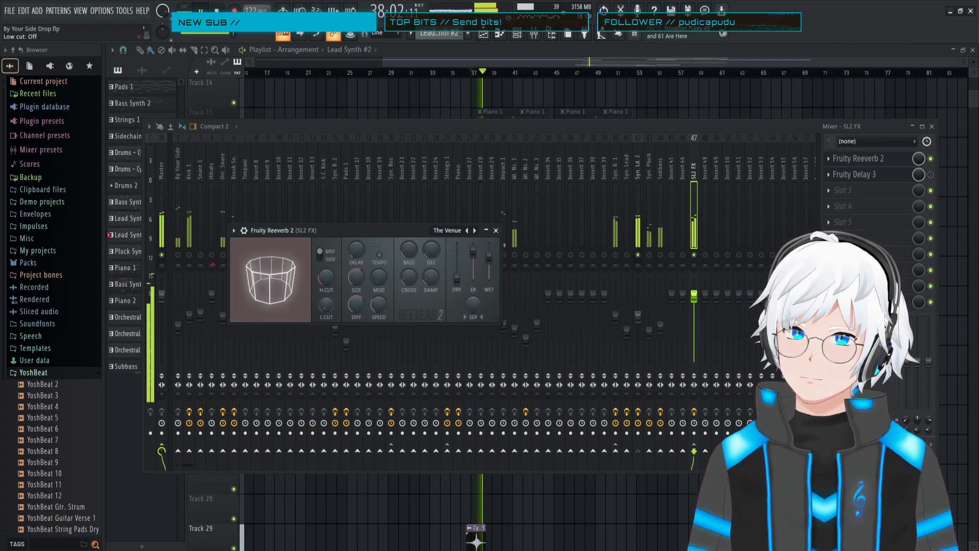
key("space")
mouse_move(325, 307)
left_mouse_down()
mouse_move(325, 278)
mouse_move(331, 316)
left_mouse_up()
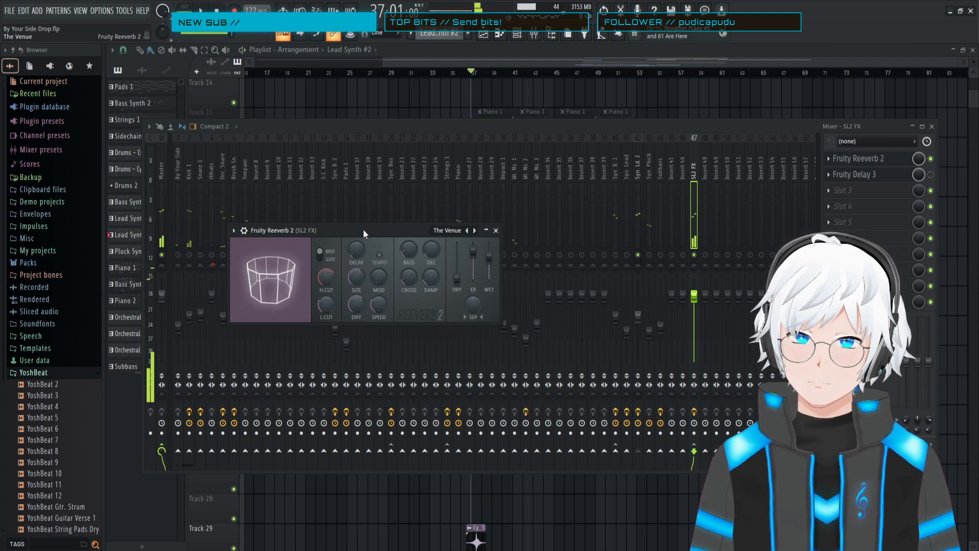
- Copy the room size value of The Venue reverb
right_click(356, 282)
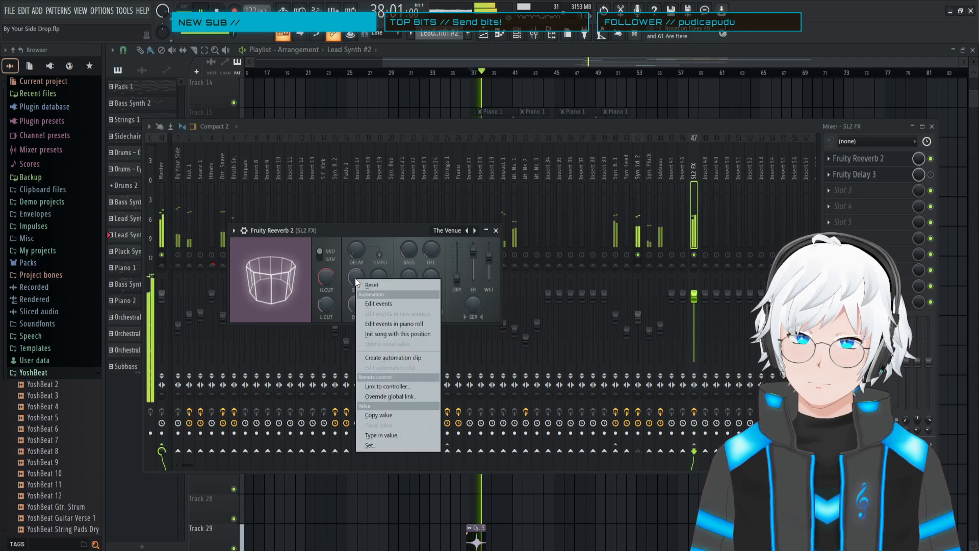
left_click(375, 415)
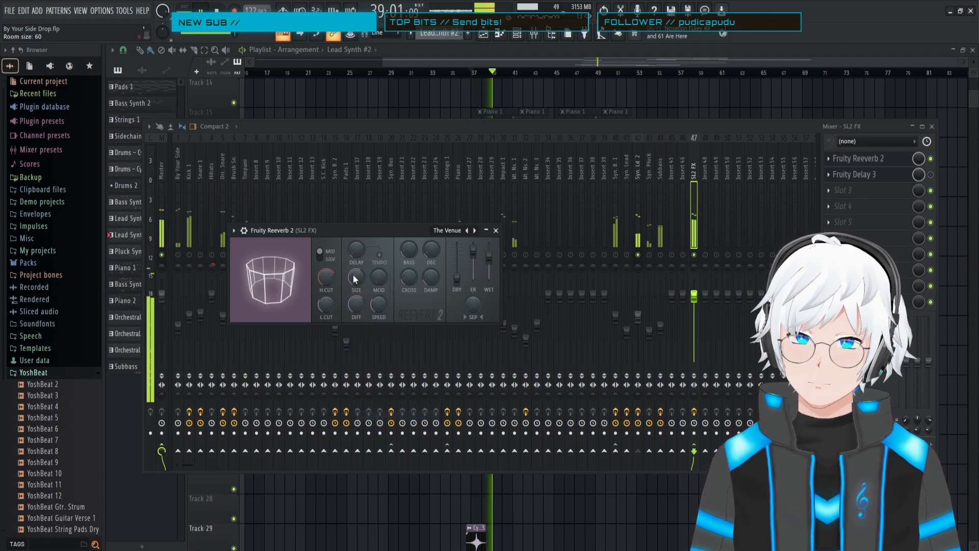
- Enlarge the room size of The Venue reverb, shorten its decay time, and replay the passage
left_click_drag(356, 277, 356, 275)
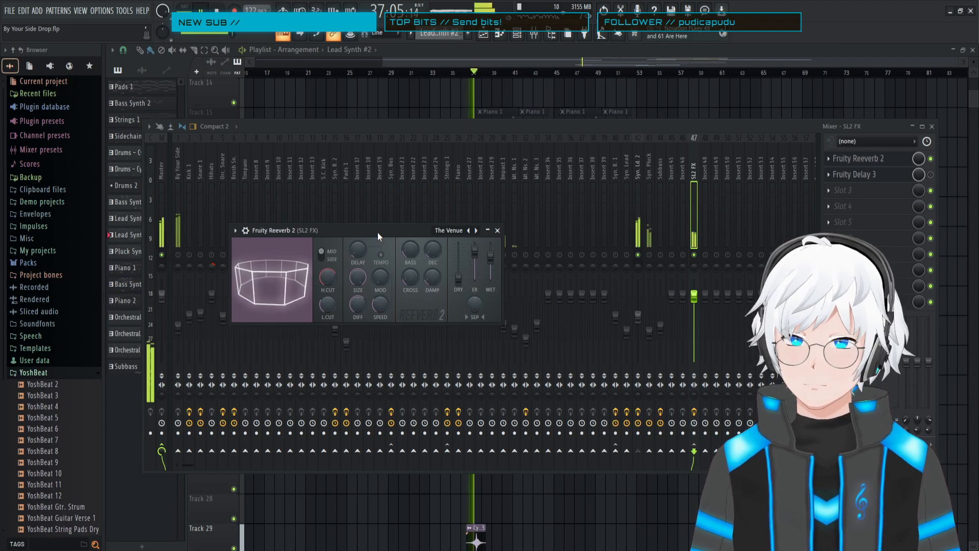
scroll(432, 248, "down", 6)
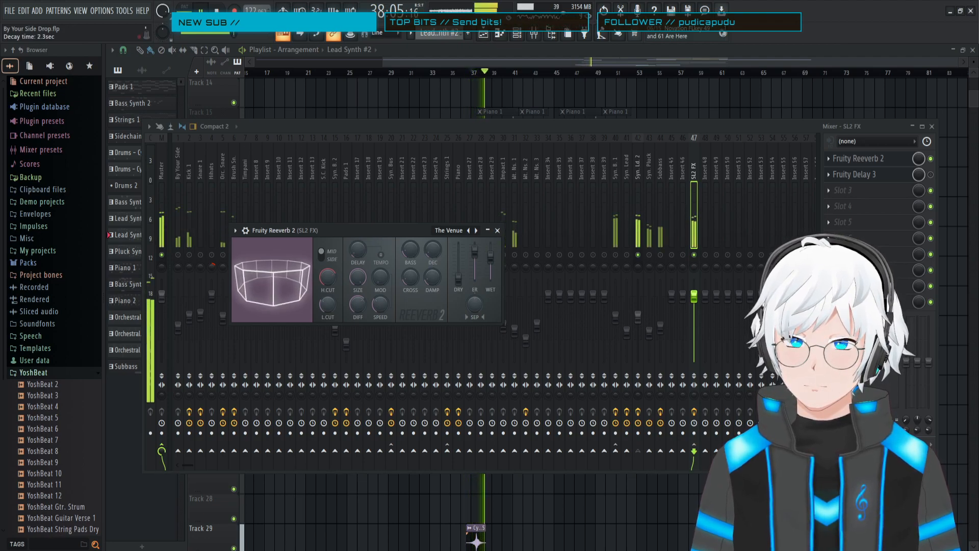
scroll(433, 248, "down", 5)
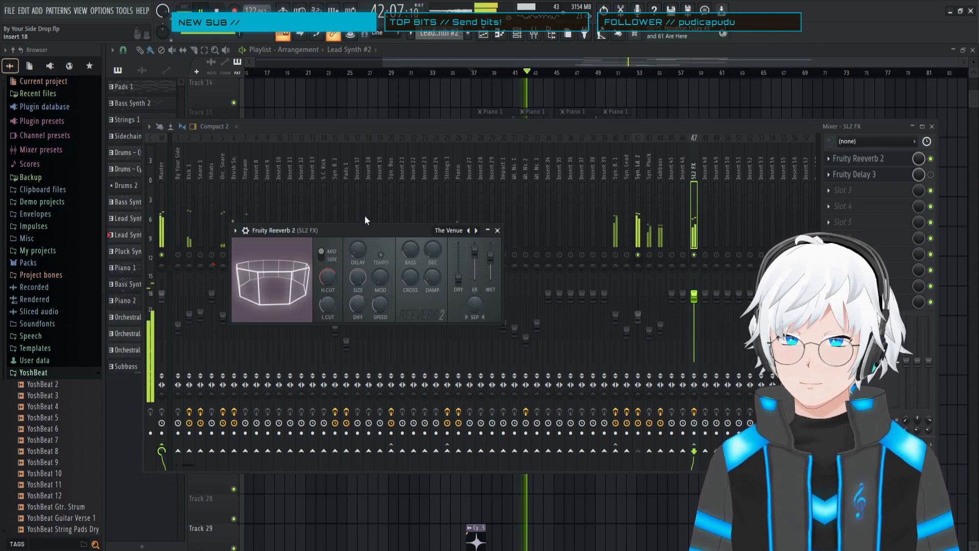
key("space")
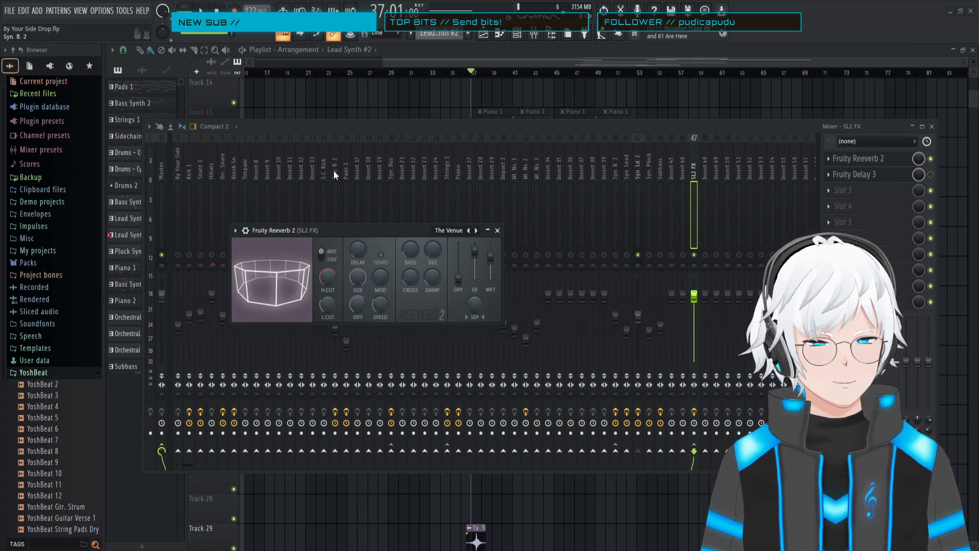
left_click(410, 125)
key("space")
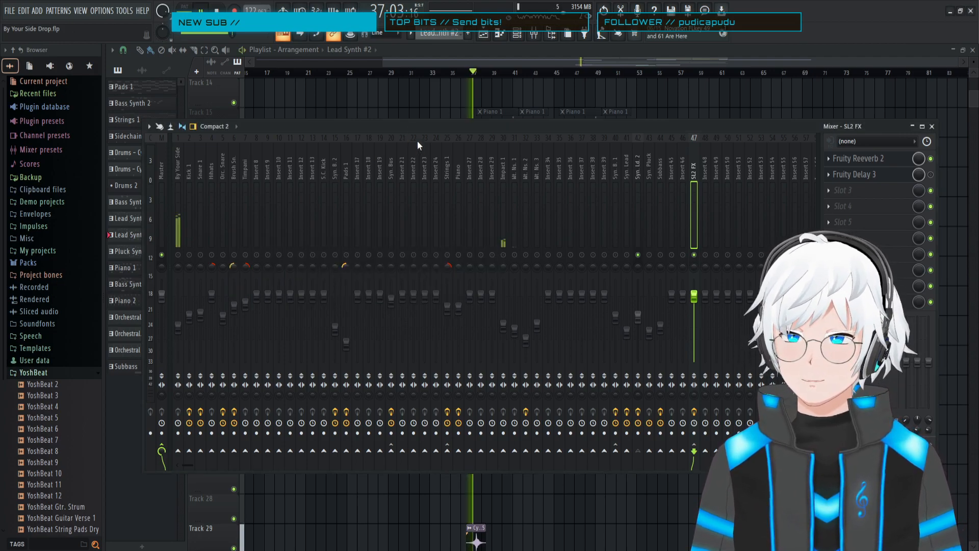
- Enable Fruity Delay 3 on the SL2 FX track and reset its output wet level to the default
left_click(931, 174)
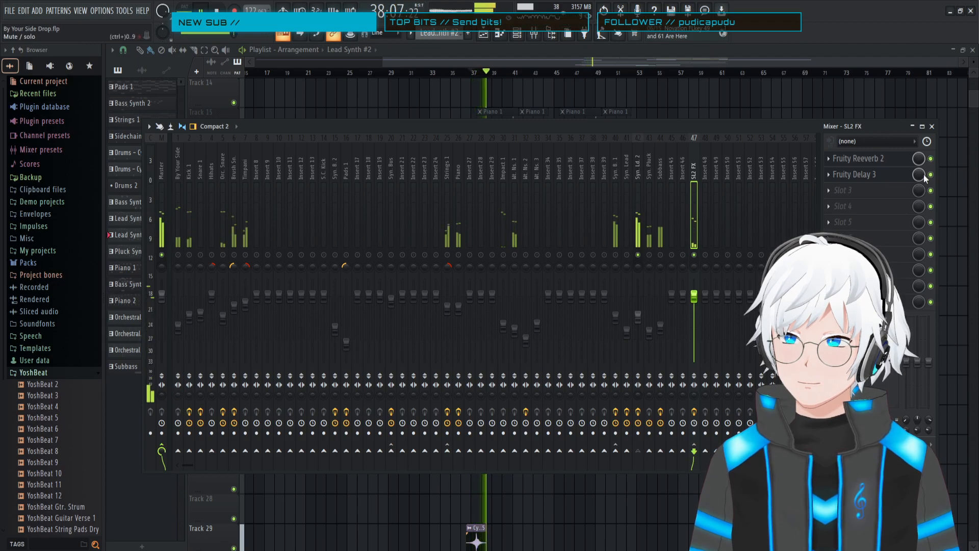
left_click(872, 174)
key("space")
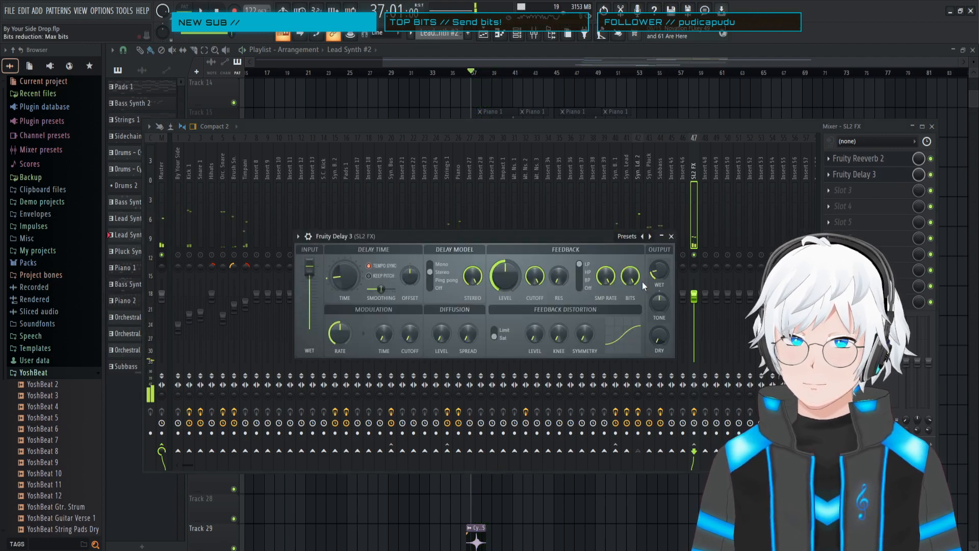
right_click(662, 266)
left_click(674, 274)
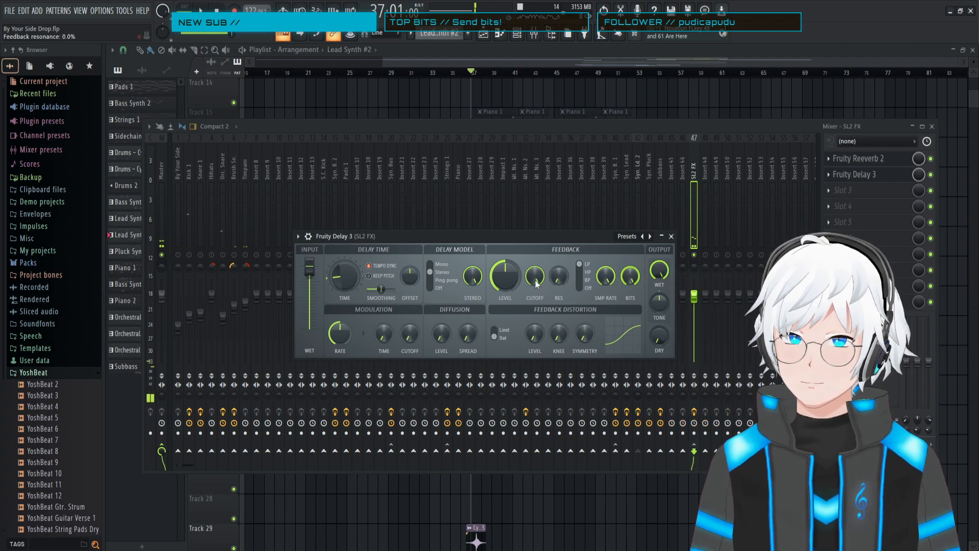
- Try different feedback levels and a feedback cutoff of about 3006 Hz on the delay, and reset the feedback level to its default
left_click_drag(501, 275, 500, 275)
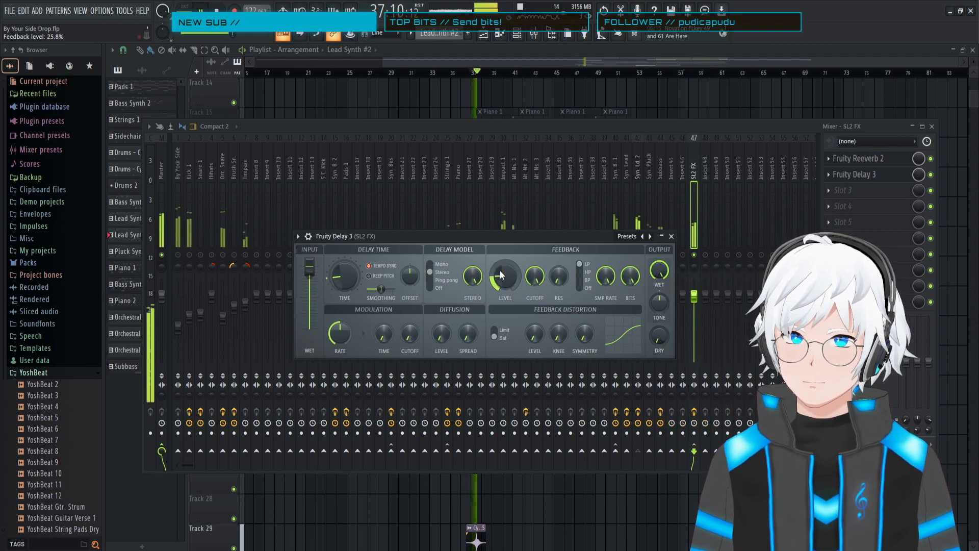
key("space")
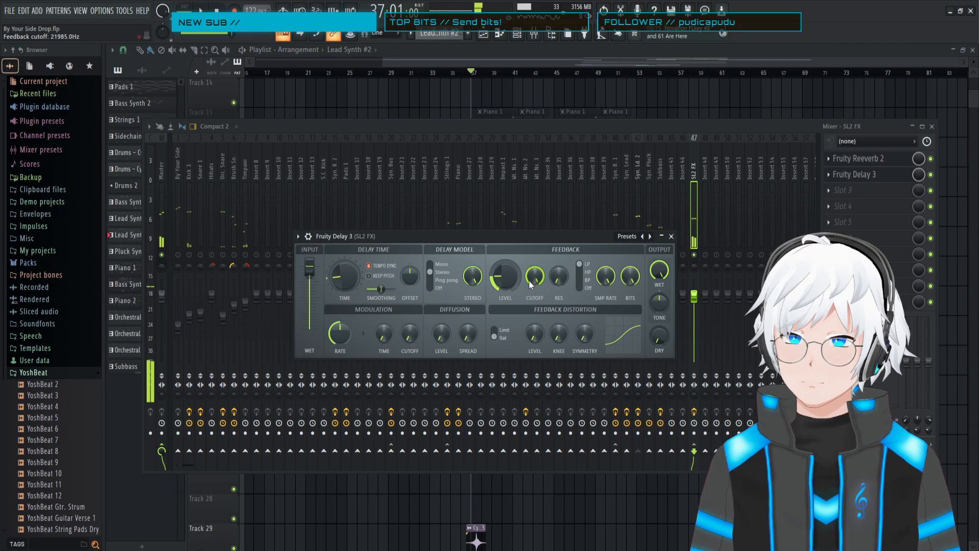
key("space")
left_click_drag(499, 280, 498, 296)
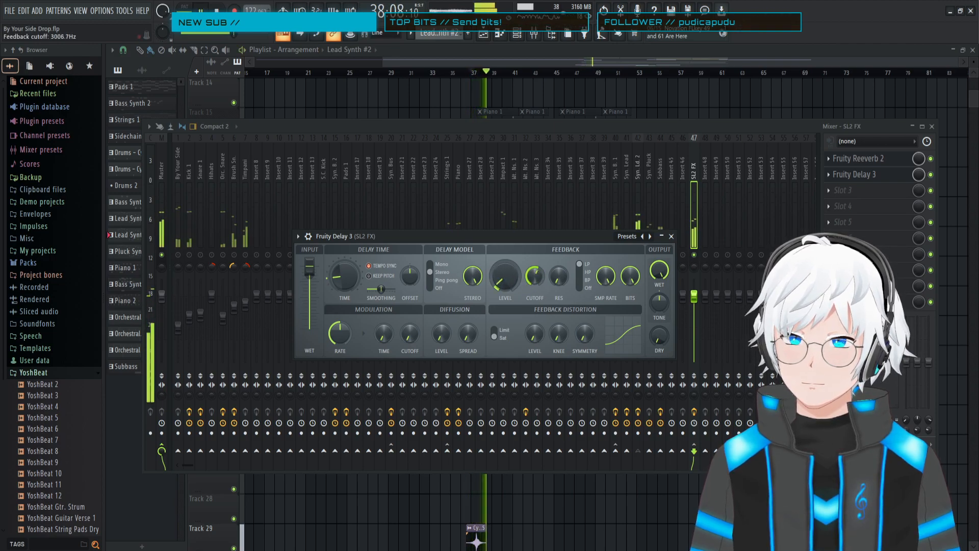
key("space")
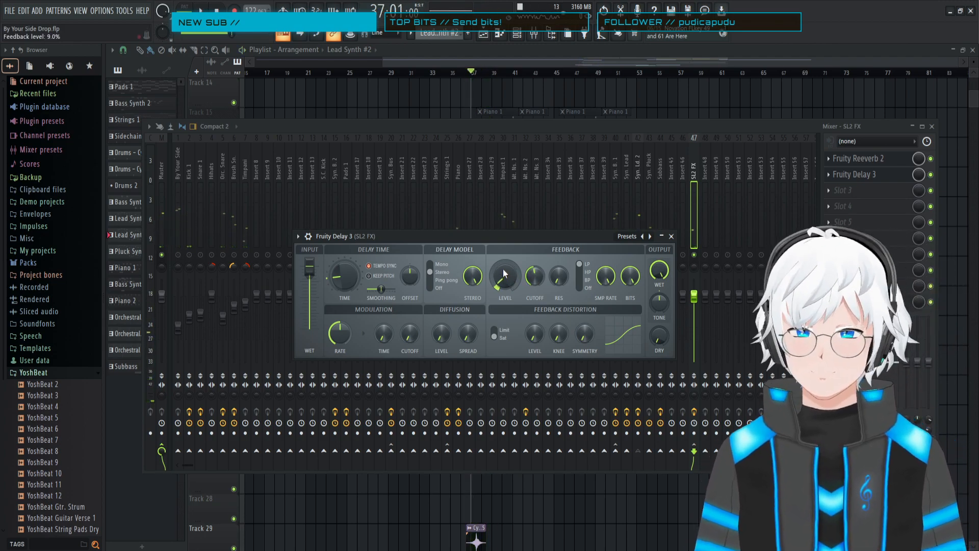
left_click_drag(504, 273, 507, 261)
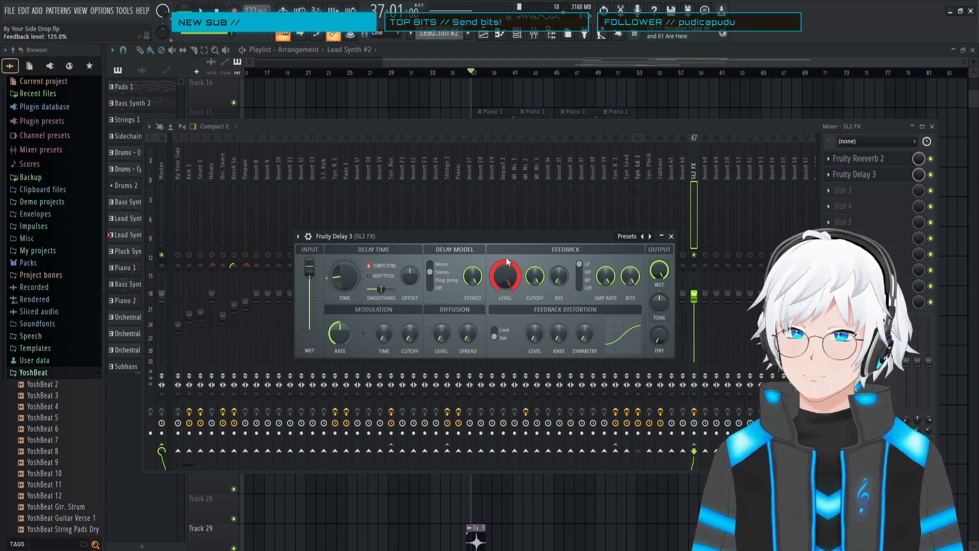
right_click(501, 271)
left_click(505, 286)
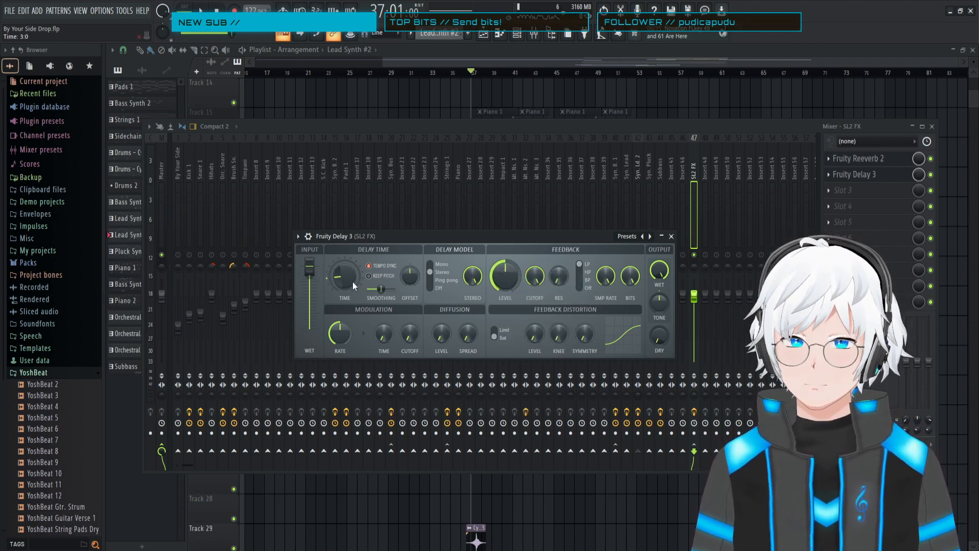
- Listen to the passage with Fruity Delay 3 bypassed, and turn the delay back on
left_click(931, 175)
key("space")
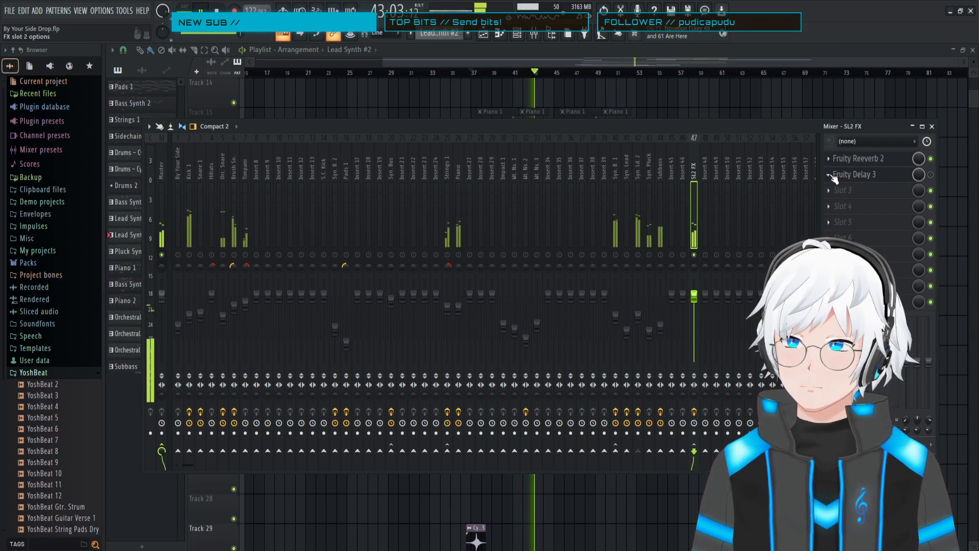
left_click(836, 175)
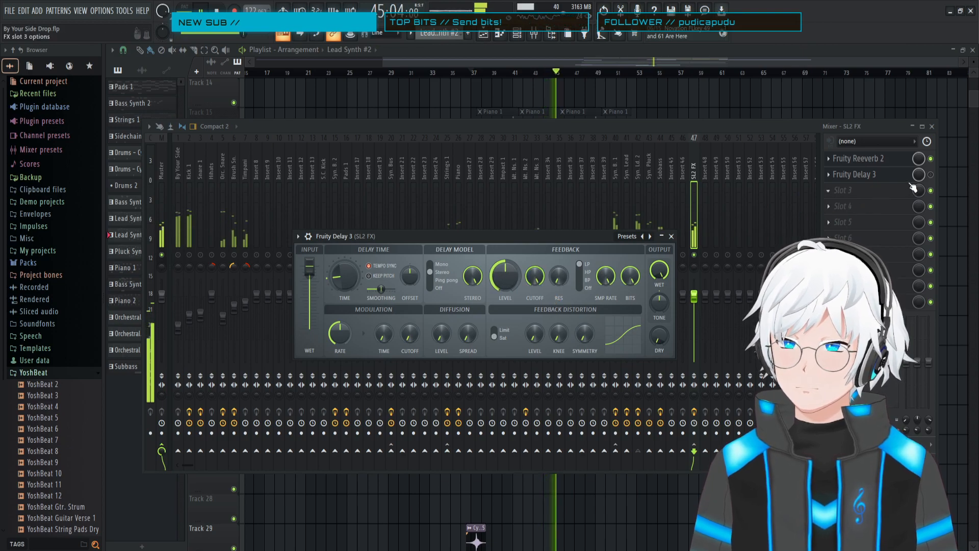
left_click(930, 174)
left_click(878, 174)
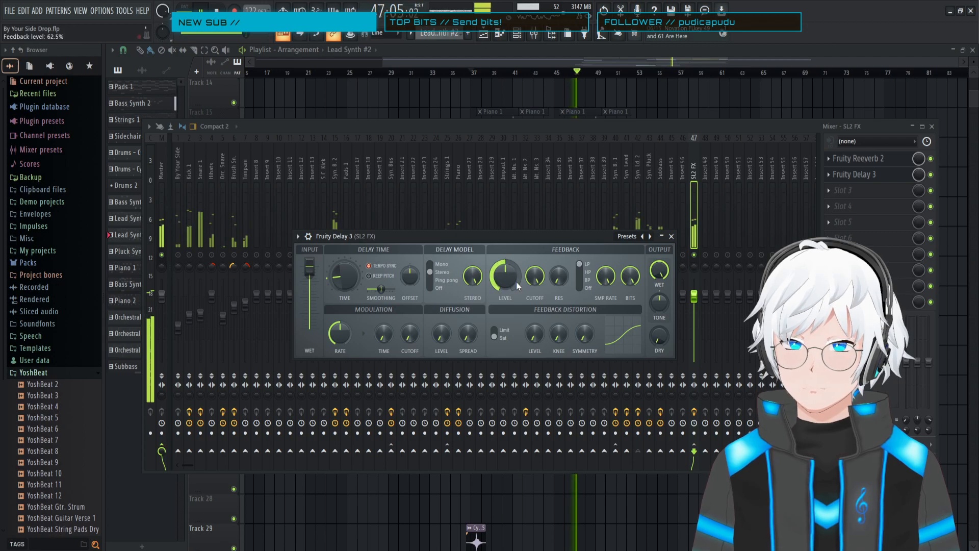
- Lower the delay's feedback level to about 12% while replaying the passage
left_click_drag(503, 276, 503, 306)
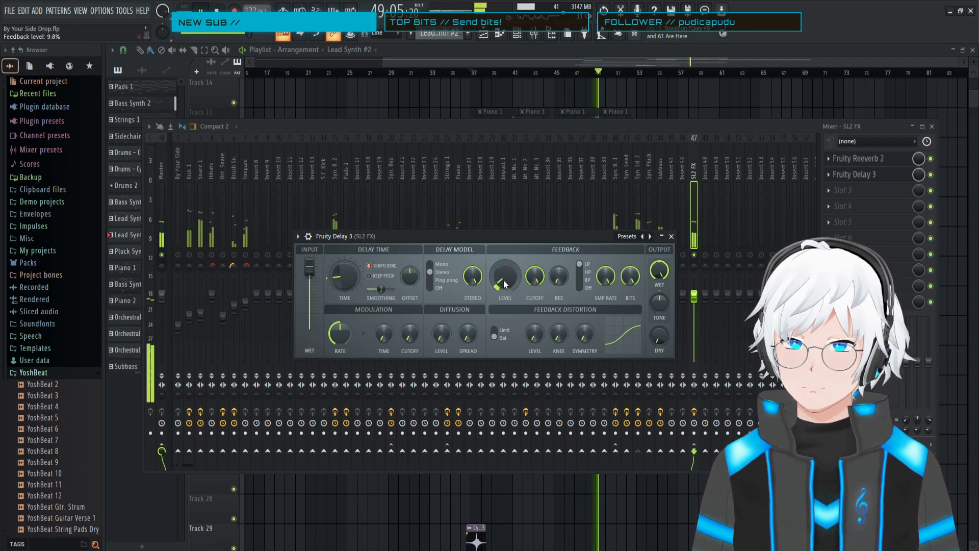
key("space")
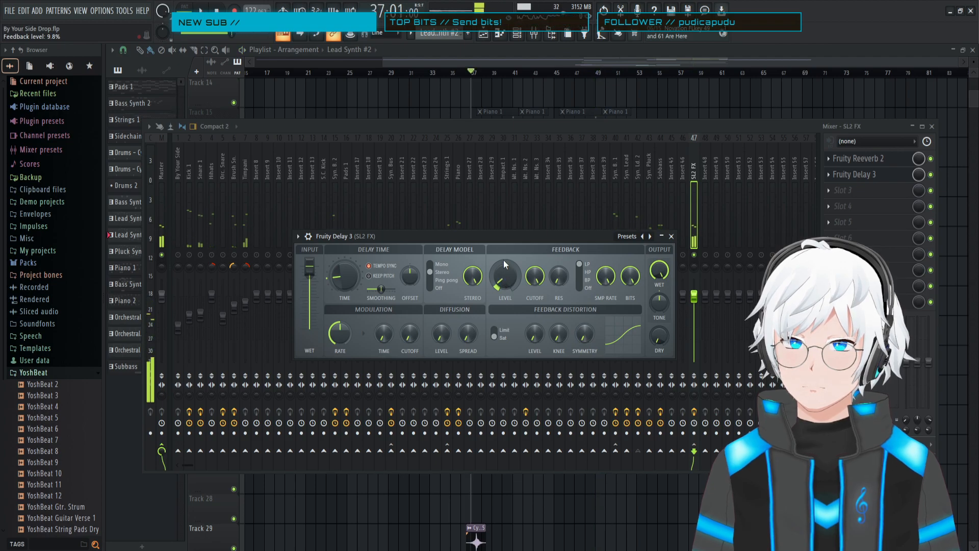
key("space")
key("space")
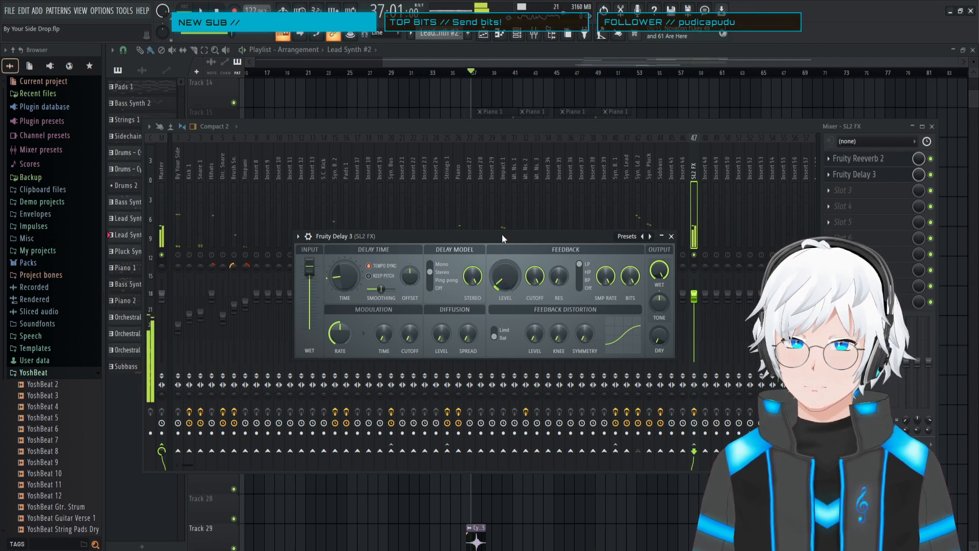
key("space")
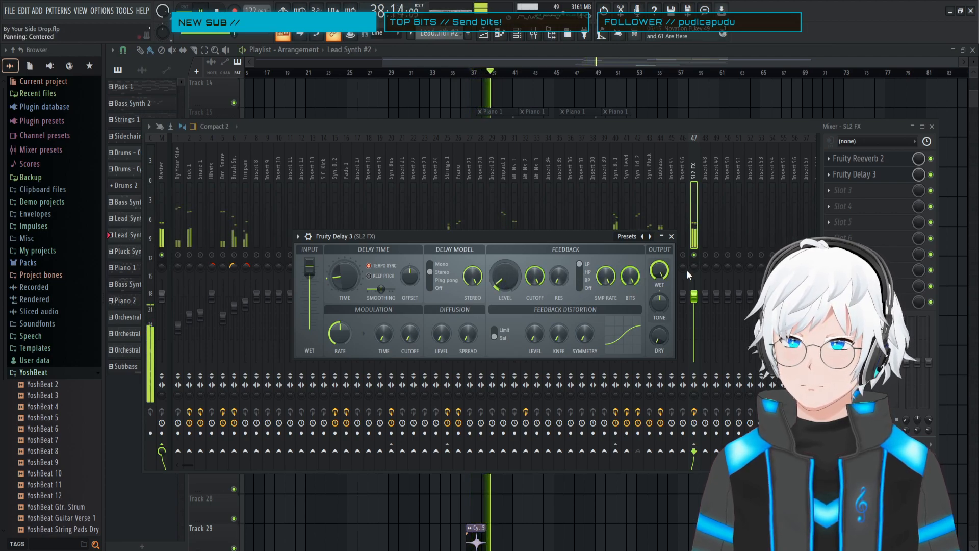
- Compare the reduced-feedback delay against its bypassed sound by toggling the effect during playback
left_click(930, 175)
key("space")
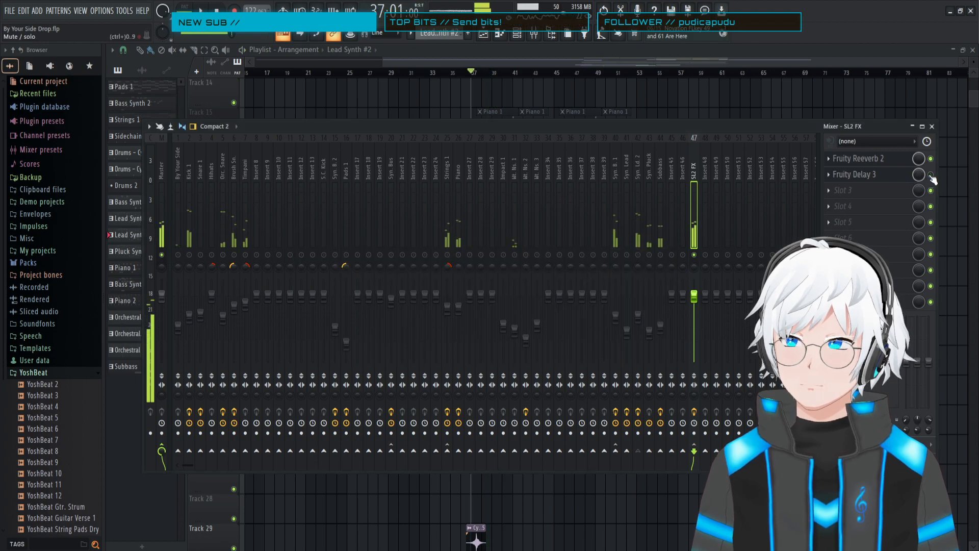
key("space")
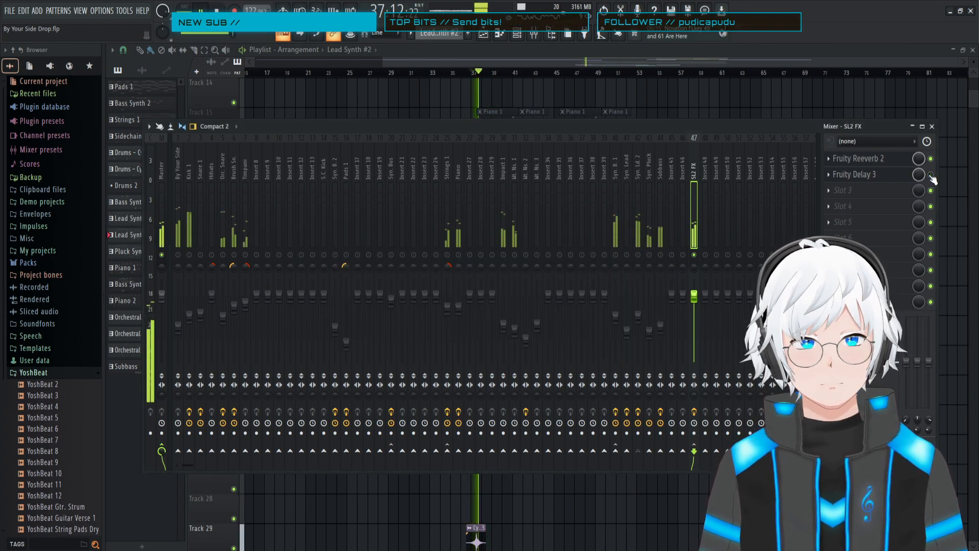
left_click(931, 175)
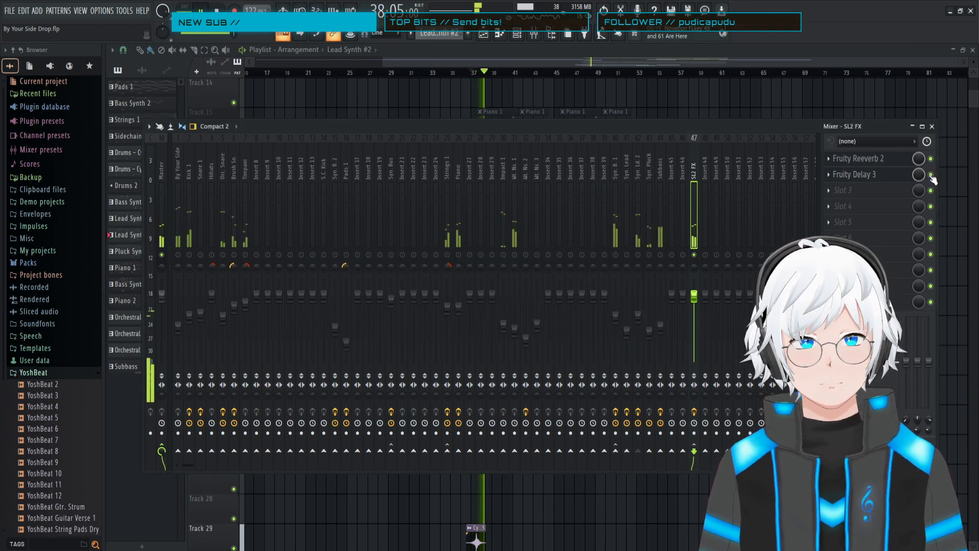
- Recheck the Fruity Delay 3 settings and replay the passage to judge the delayed lead in the mix
left_click(867, 175)
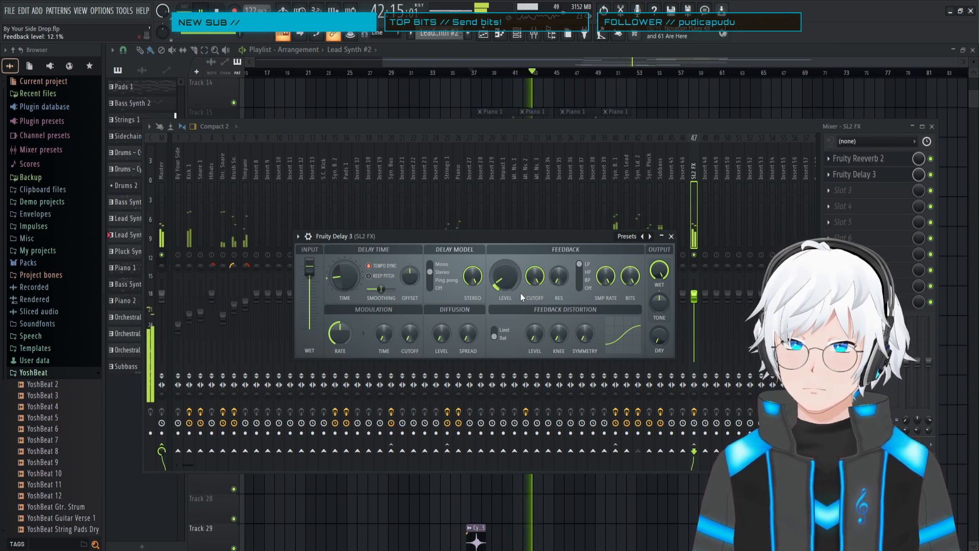
key("space")
left_click(616, 124)
key("space")
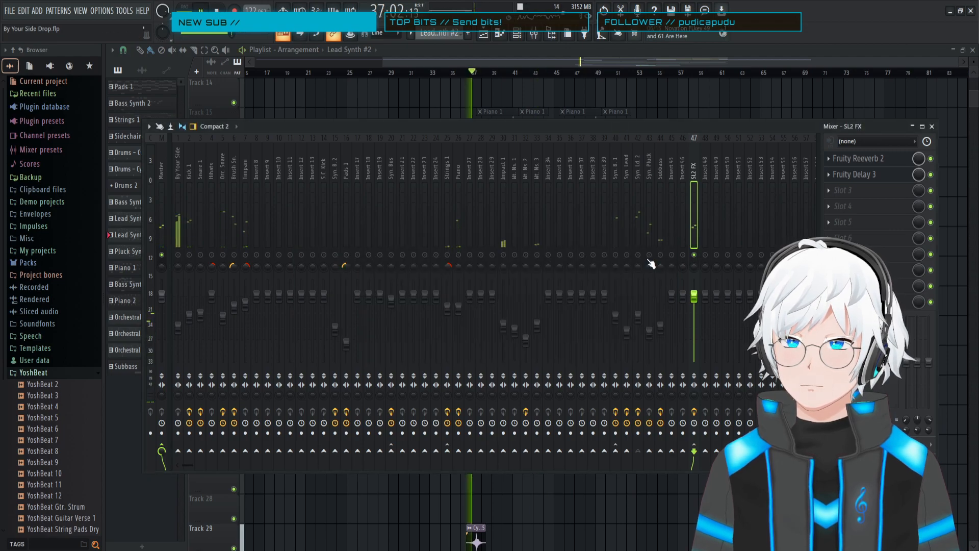
key("space")
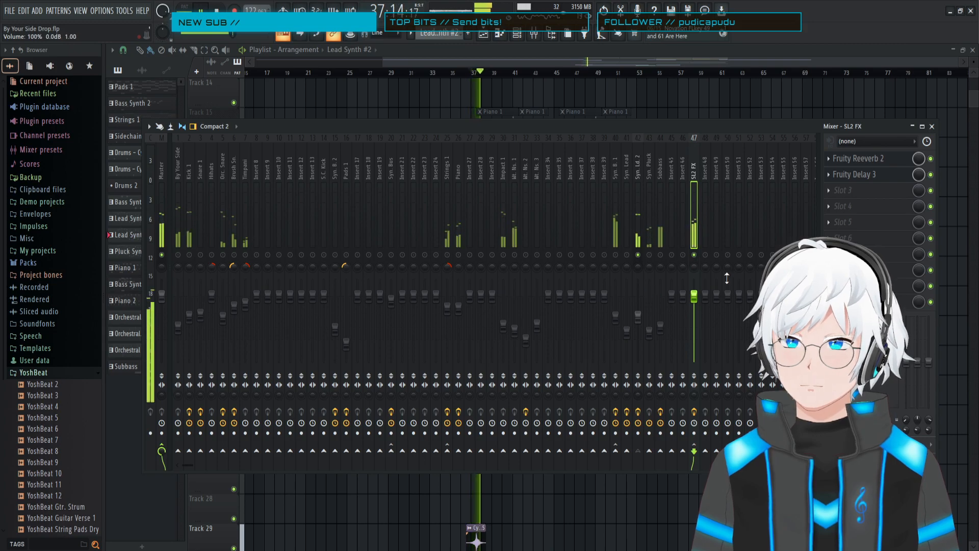
left_click(871, 175)
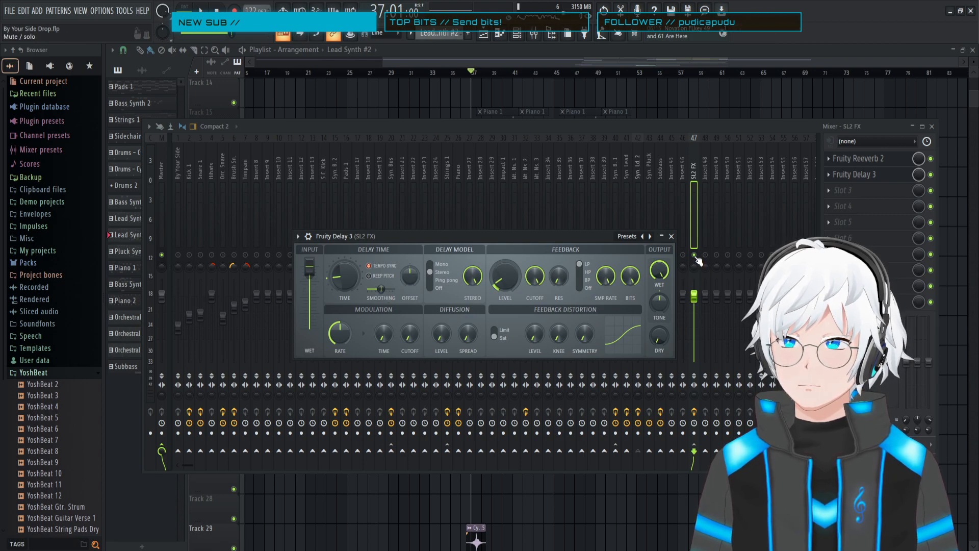
left_click(656, 130)
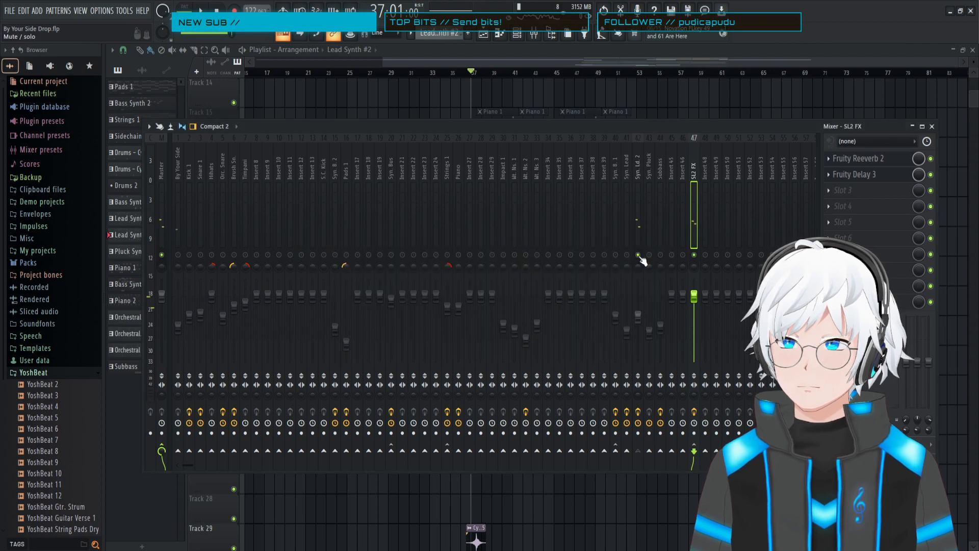
left_click(931, 175)
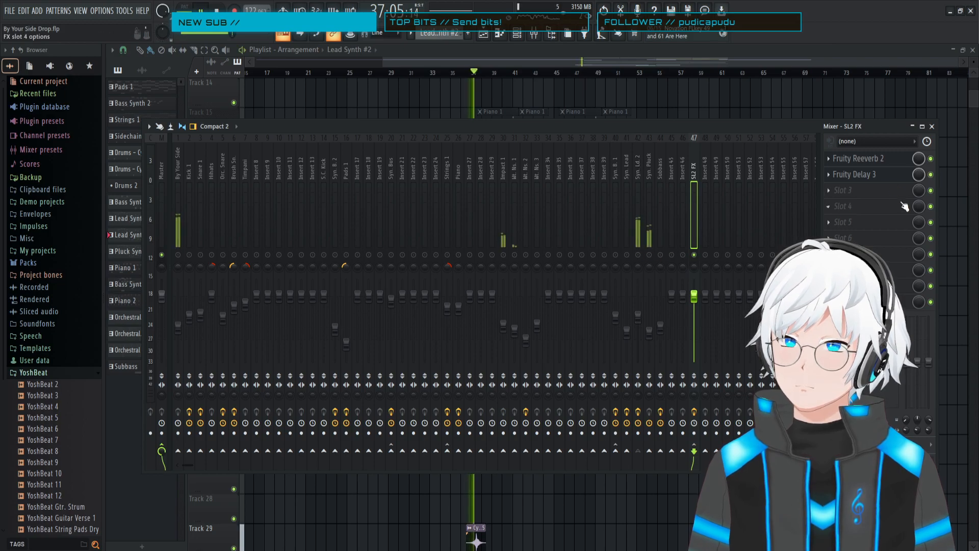
- Try the delay with its time smoothing at 0%, and reset the smoothing to its default
left_click(876, 176)
left_click_drag(381, 289, 366, 290)
key("space")
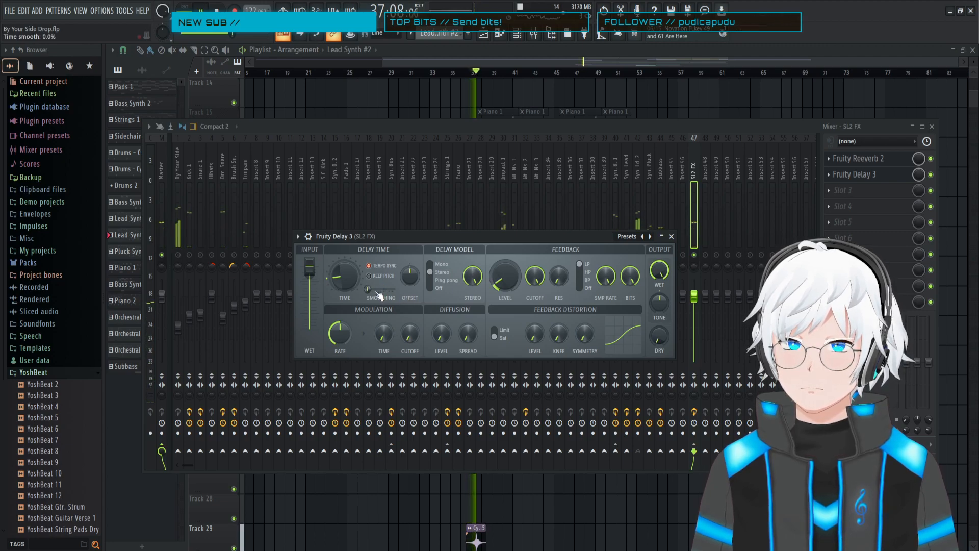
key("space")
right_click(368, 290)
left_click(385, 297)
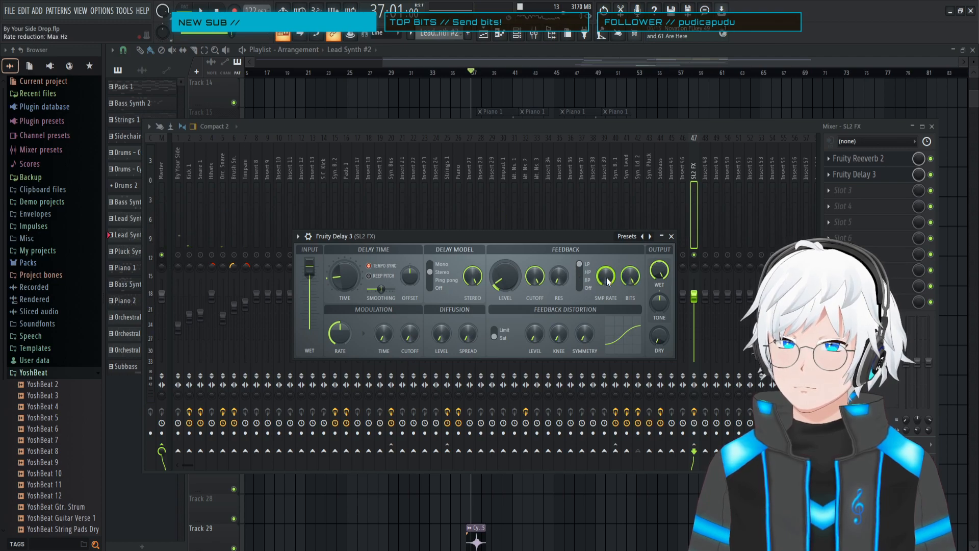
- Audition the delay's modulation rate at its minimum, and raise it to the maximum for another playback
left_click_drag(342, 329, 341, 377)
key("space")
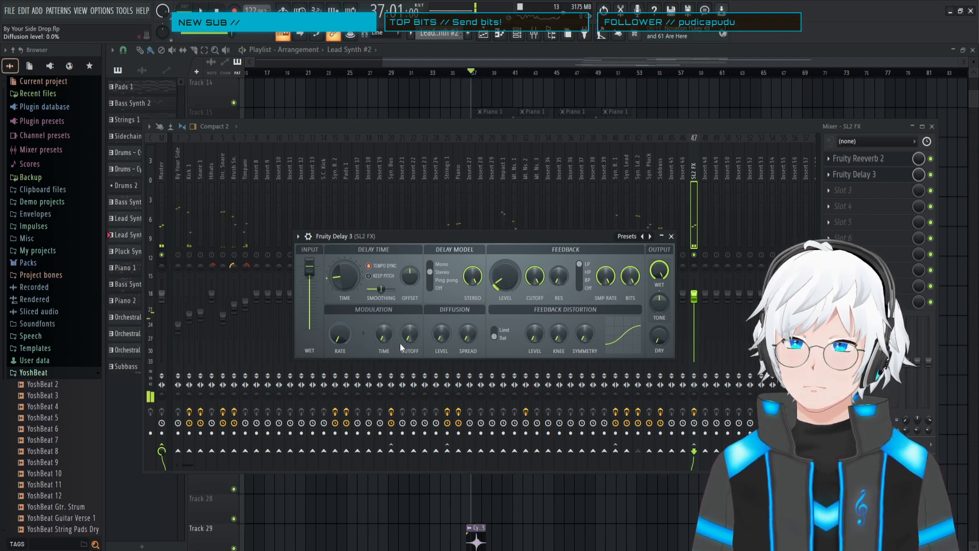
left_click_drag(340, 334, 339, 314)
key("space")
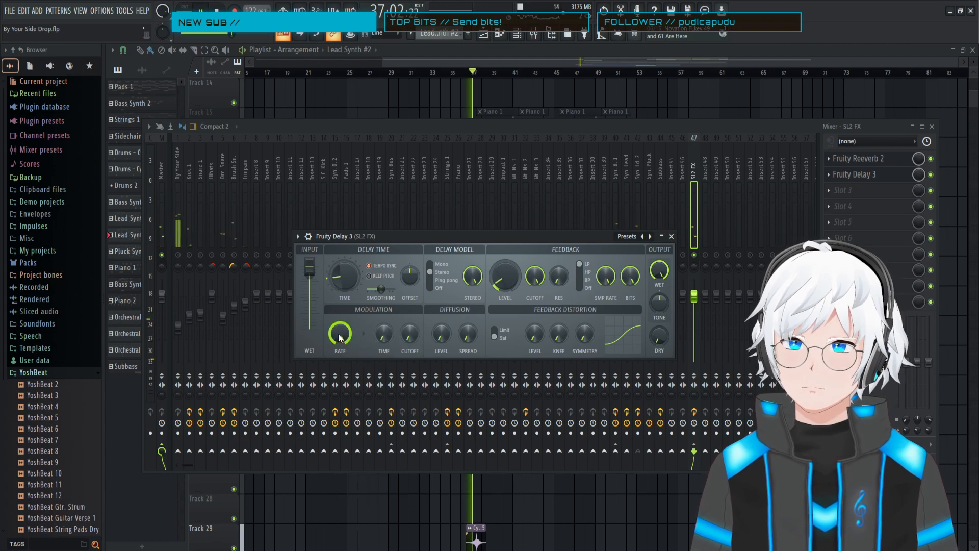
key("space")
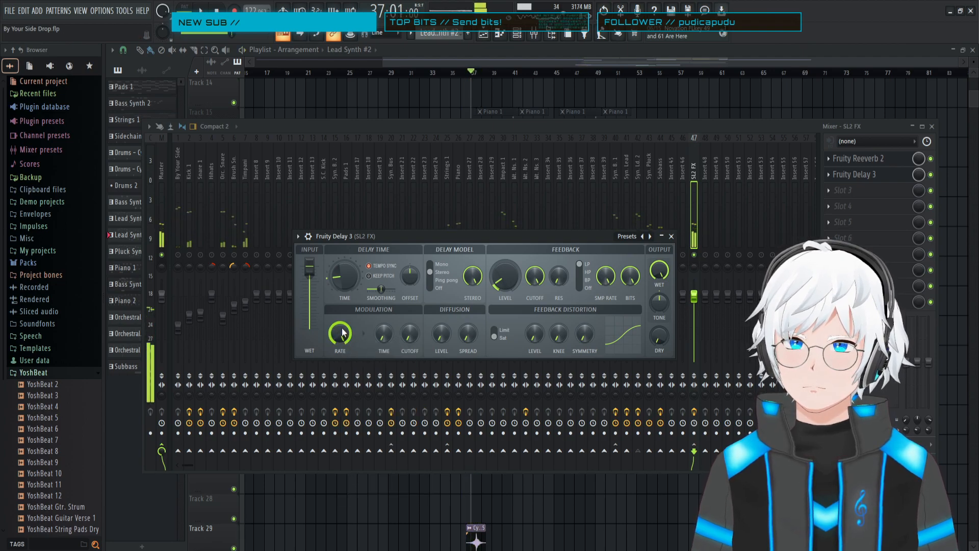
- Reset the delay's modulation rate to its default and replay the passage several times to judge the sound
right_click(342, 329)
left_click(357, 334)
key("space")
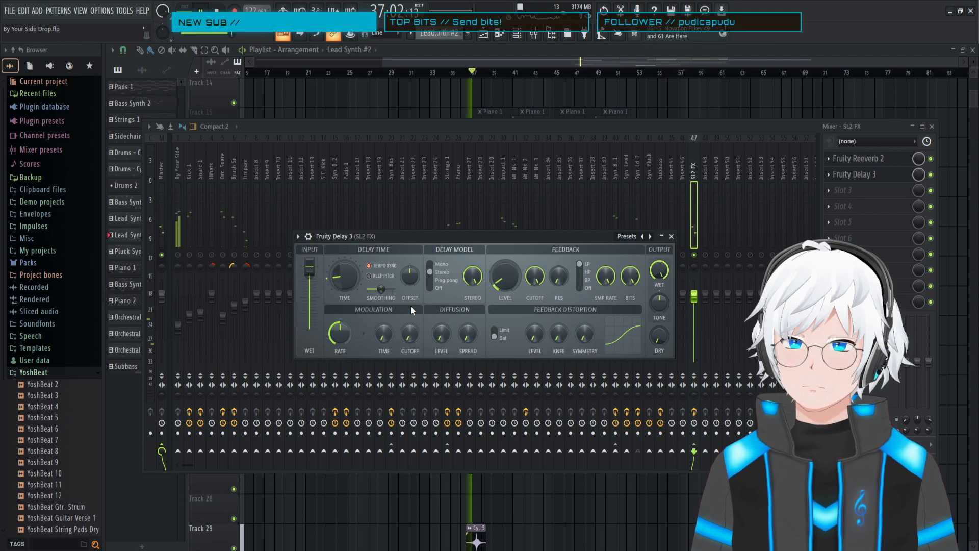
key("space")
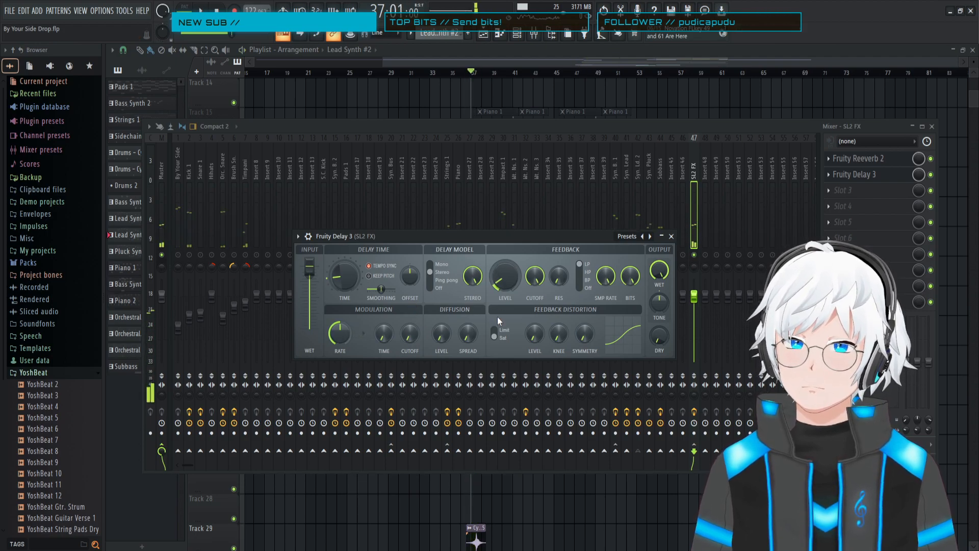
key("space")
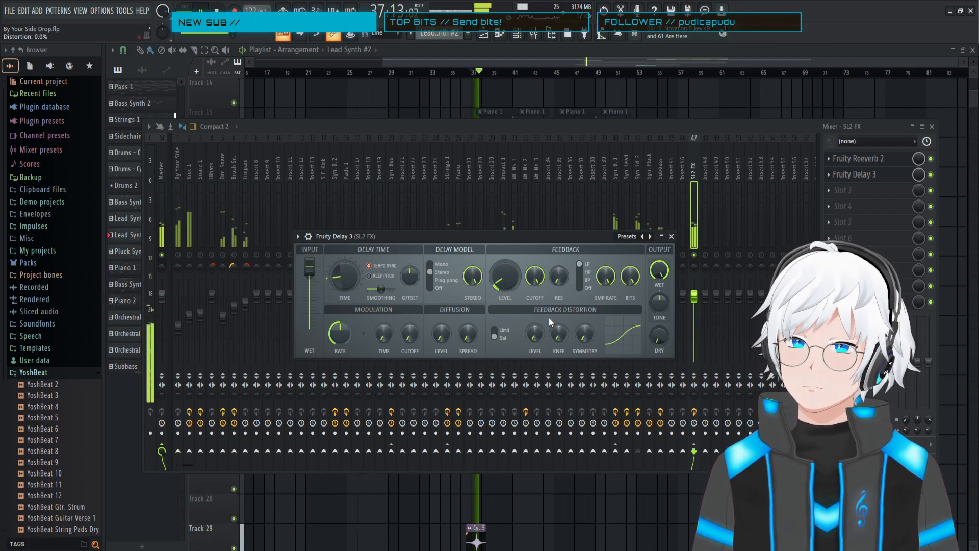
key("space")
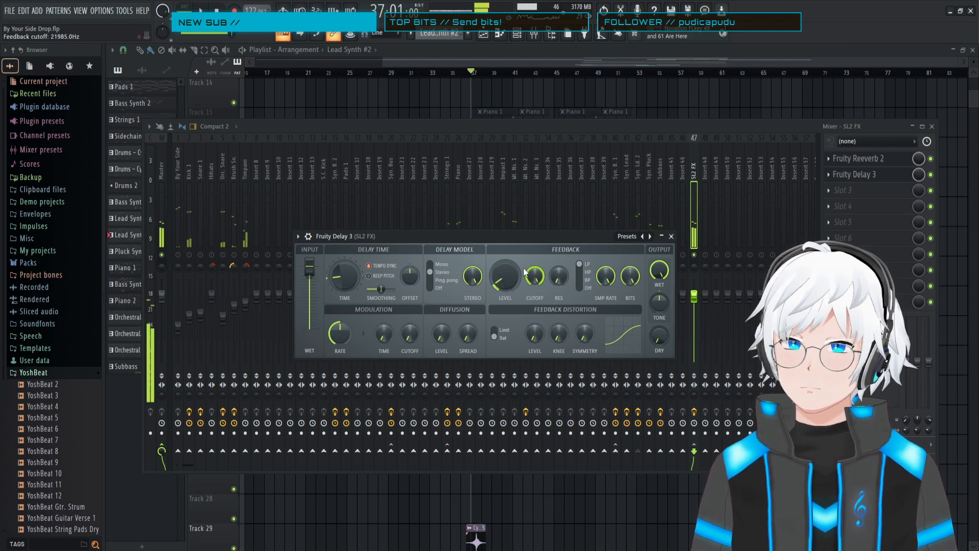
key("space")
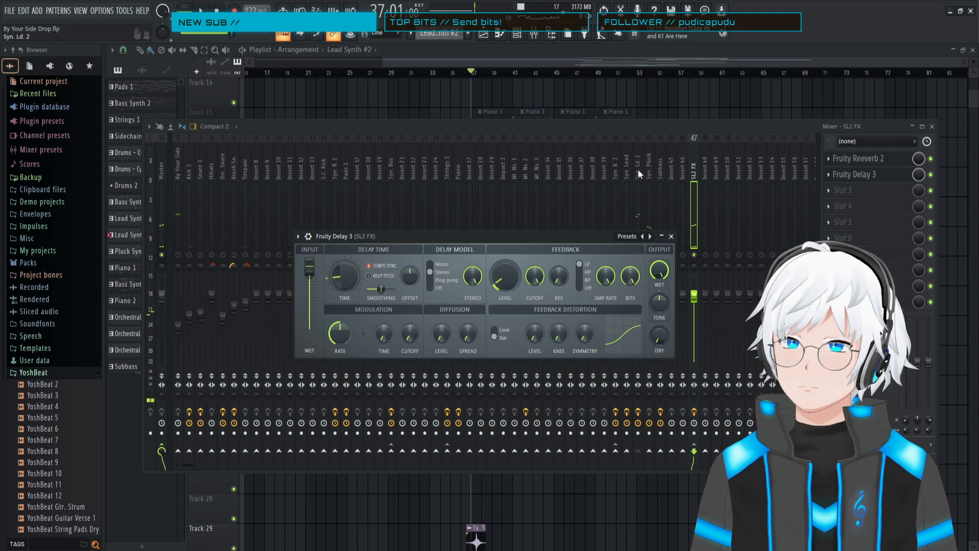
- Replay the passage with the delay active, and bypass Fruity Delay 3 on SL2 FX for another playback
left_click_drag(564, 239, 474, 273)
key("space")
key("space")
left_click(931, 175)
key("space")
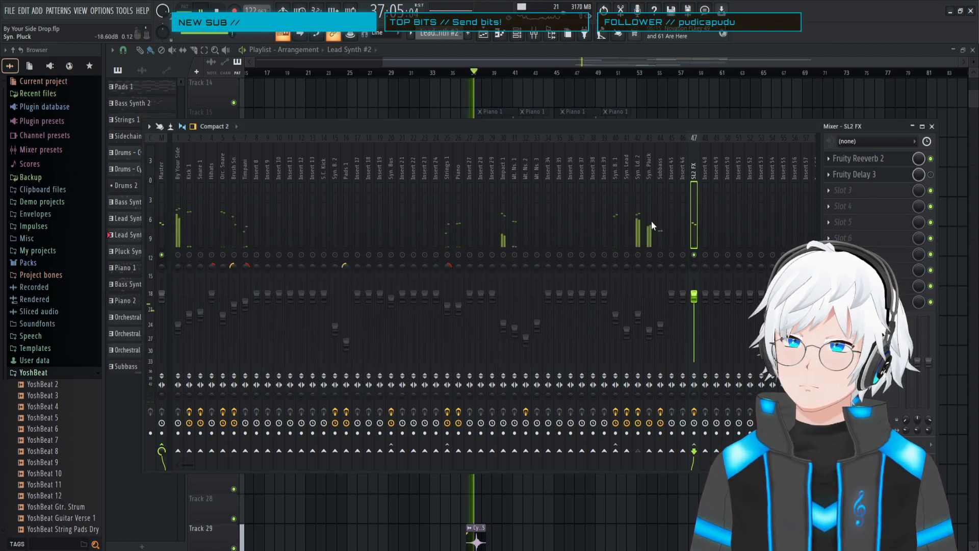
- Solo the Syn. Ld. 2 track together with its effects track and replay the passage
left_click(638, 255)
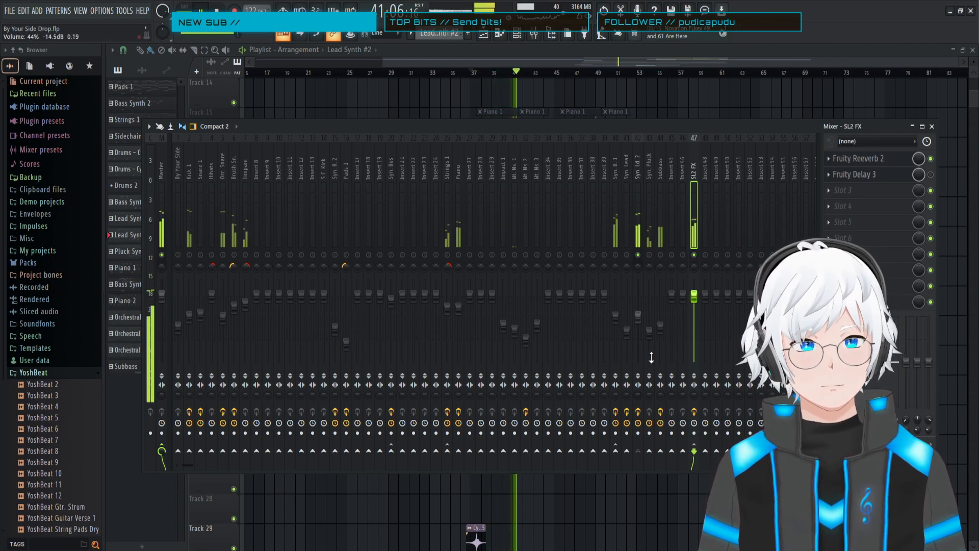
key("space")
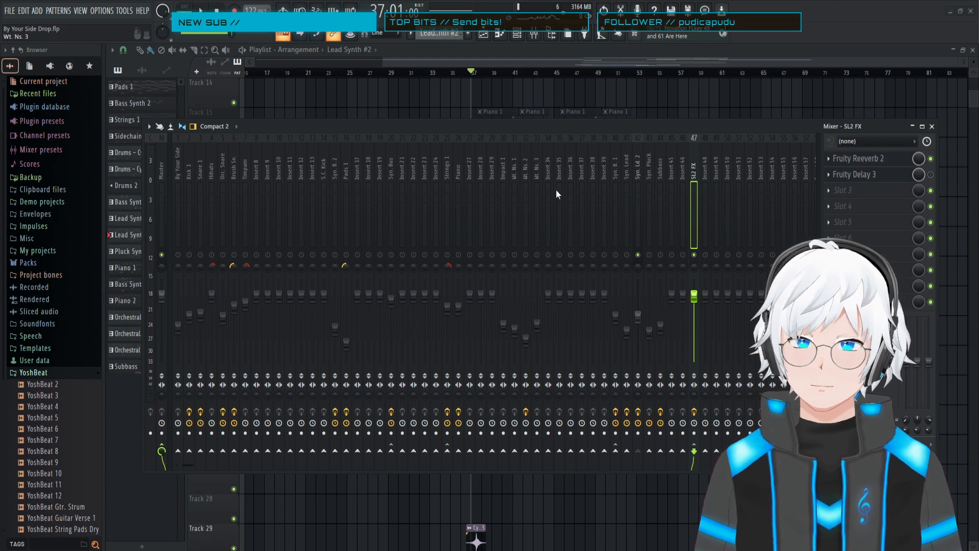
key("space")
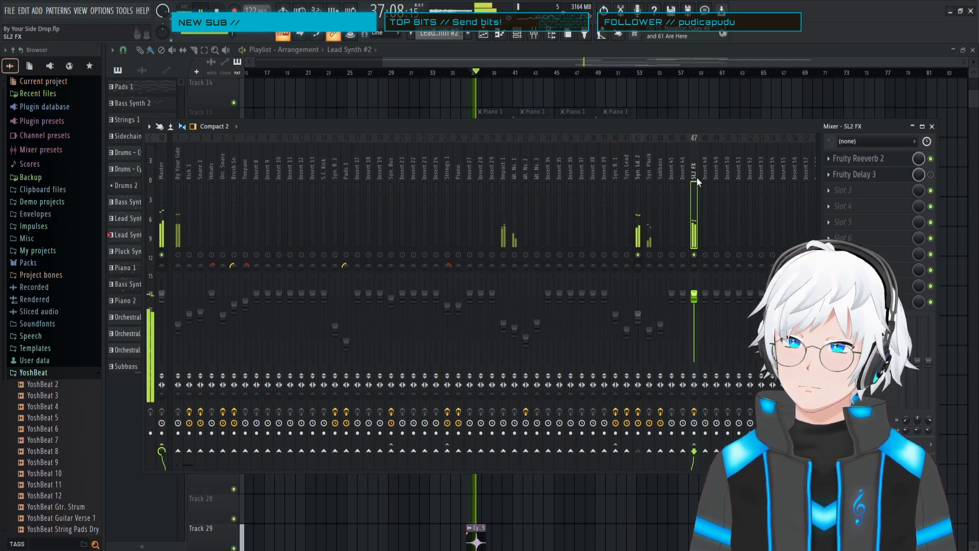
- Compare the soloed lead with Fruity Delay 3 enabled and bypassed during playback, leaving the delay bypassed
left_click(931, 175)
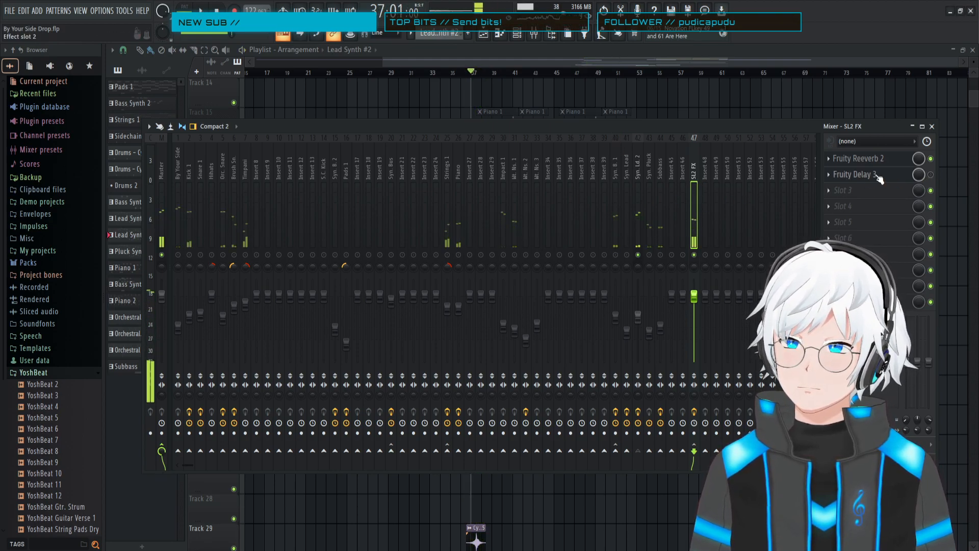
left_click(887, 175)
key("space")
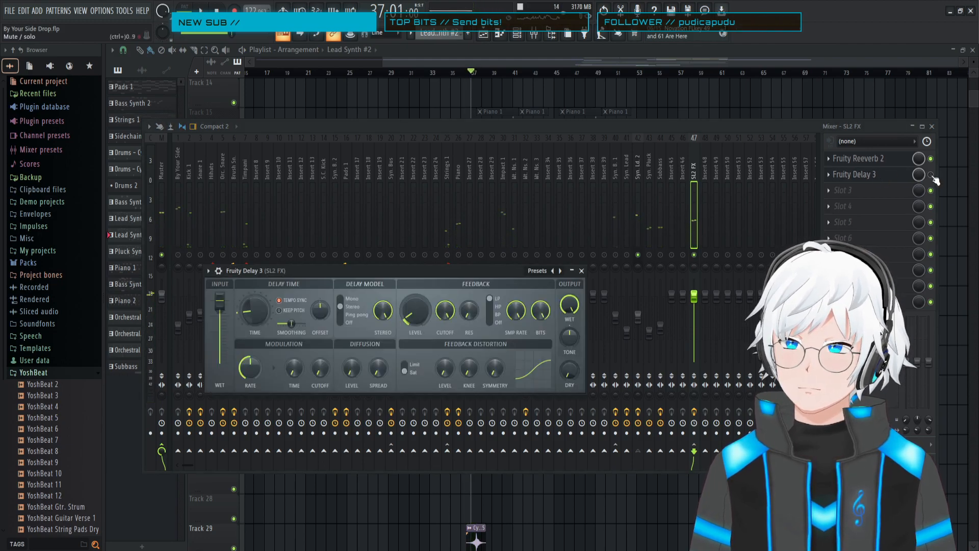
left_click(930, 175)
left_click(894, 178)
key("space")
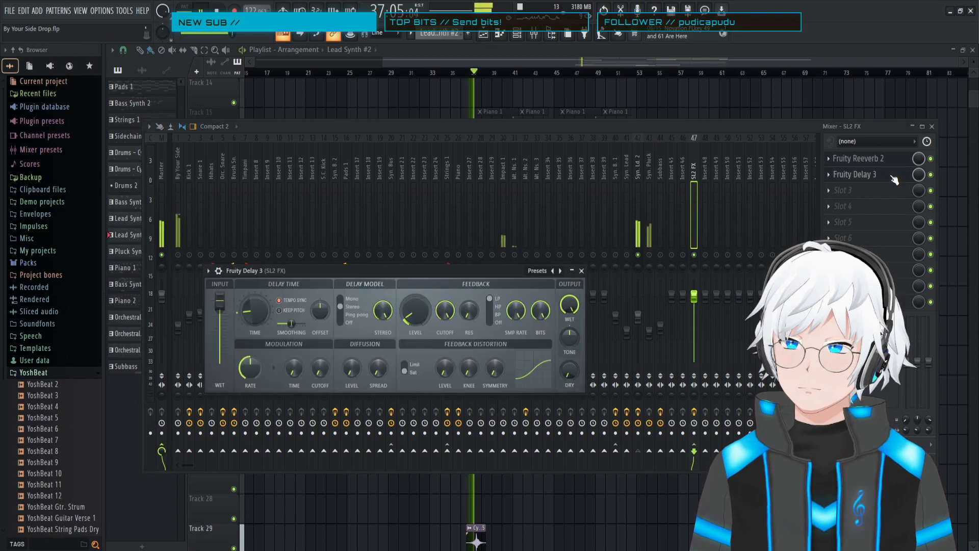
key("space")
left_click(930, 174)
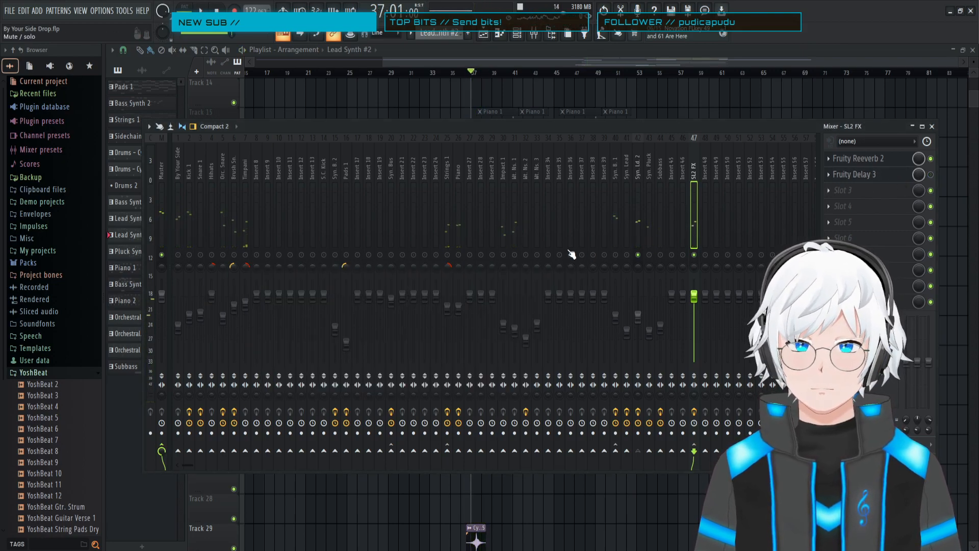
- Review the Fruity Delay 3 settings while replaying the soloed lead with the delay bypassed, and close the plugin
left_click(868, 175)
left_click_drag(384, 270, 417, 259)
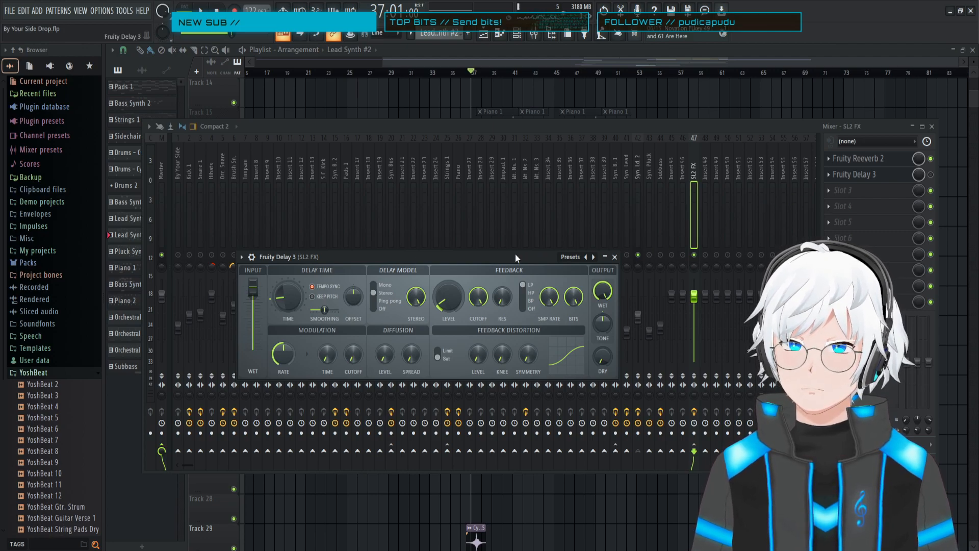
key("space")
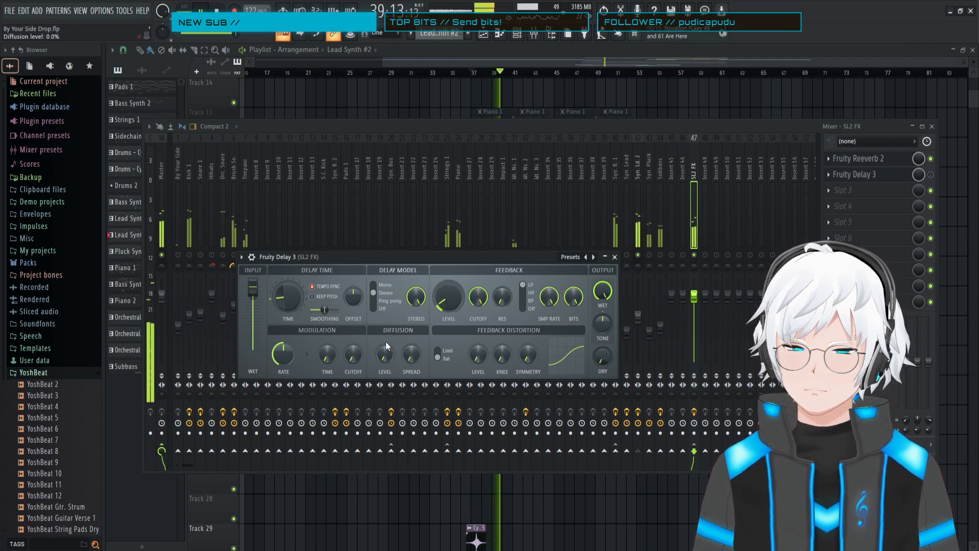
key("space")
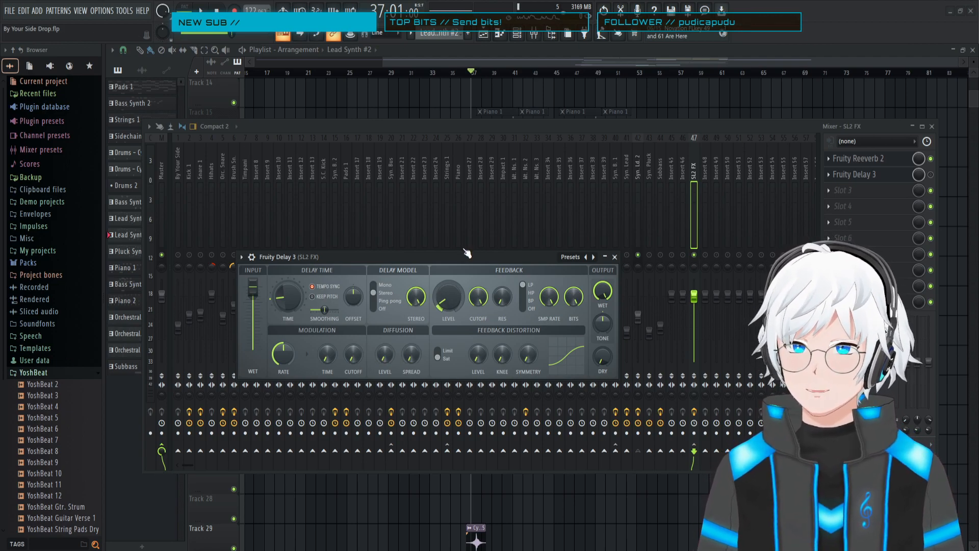
mouse_move(463, 261)
left_mouse_down()
mouse_move(473, 264)
mouse_move(460, 273)
left_mouse_up()
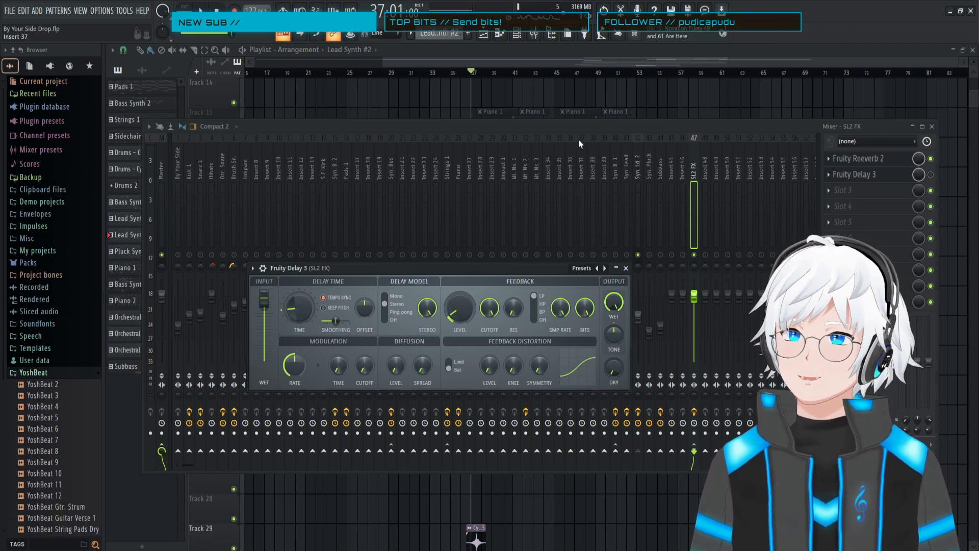
left_click(525, 125)
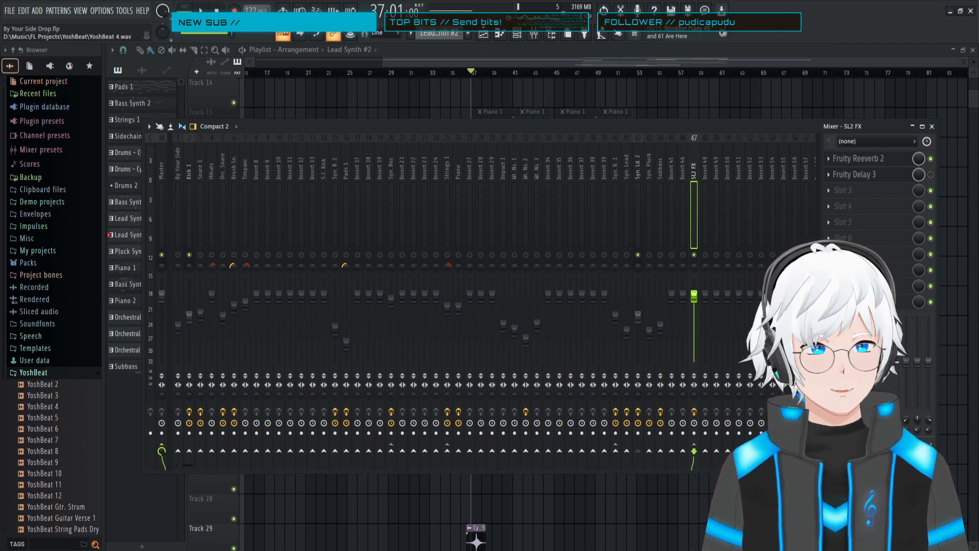
- Audition the second lead together with Kick 1, and clear the solo from all mixer tracks
key("space")
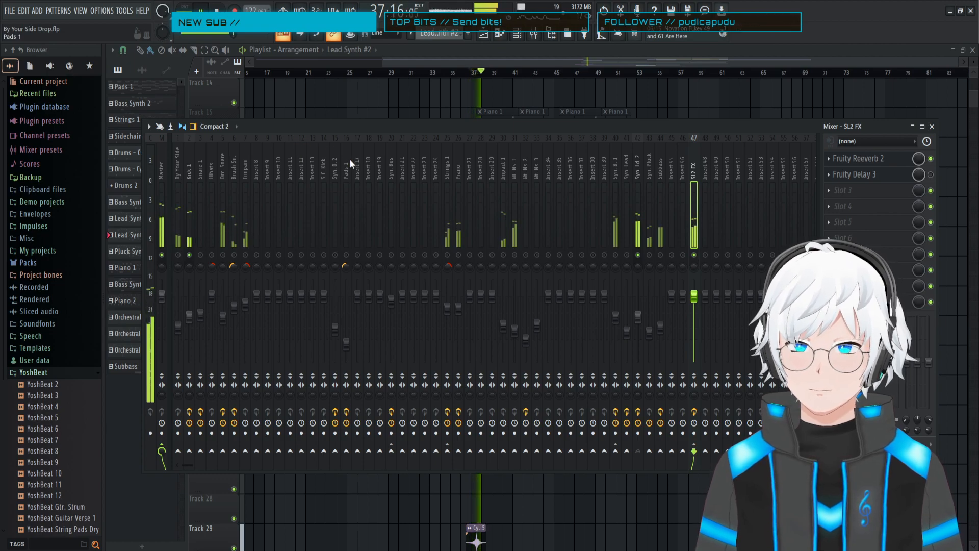
key("space")
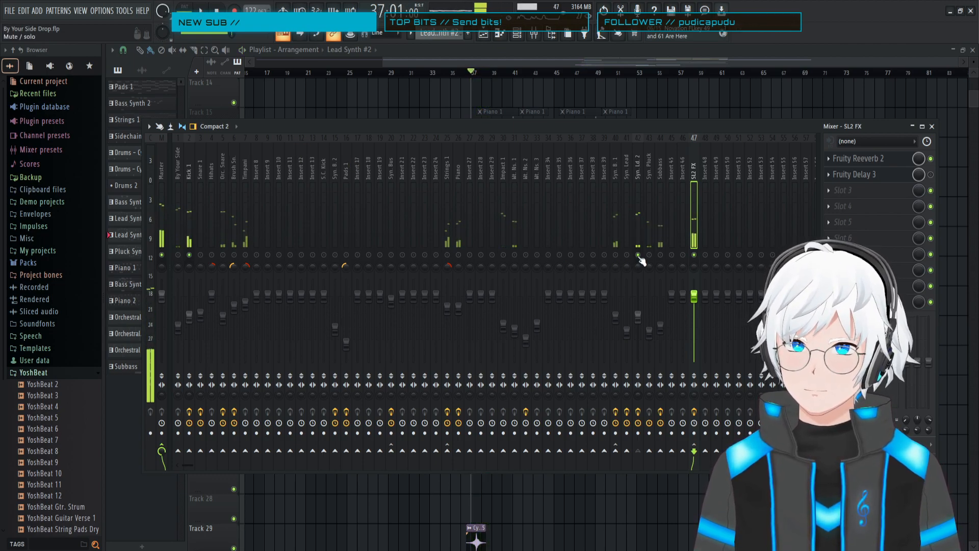
key("space")
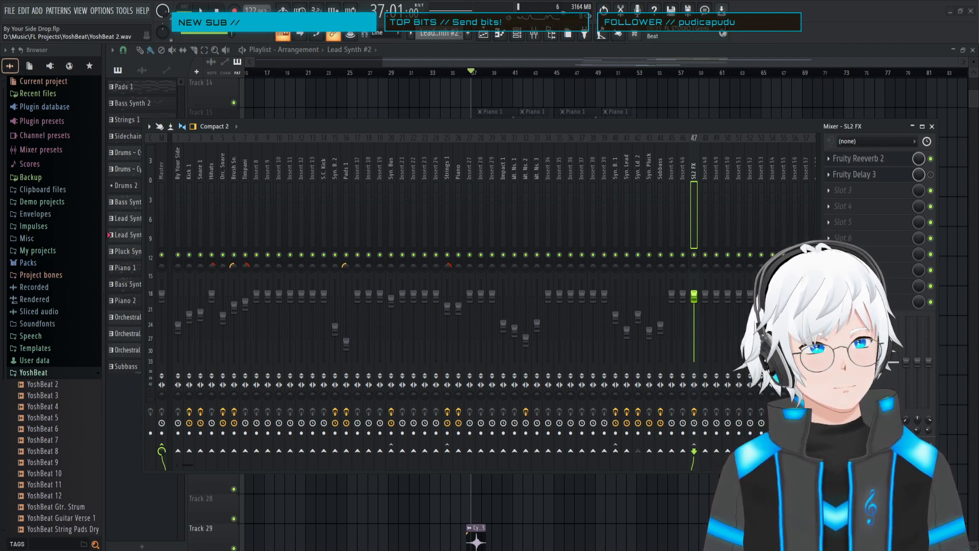
- Lower the wet level of Fruity Reeverb 2 on SL2 FX slightly while the full mix plays
key("space")
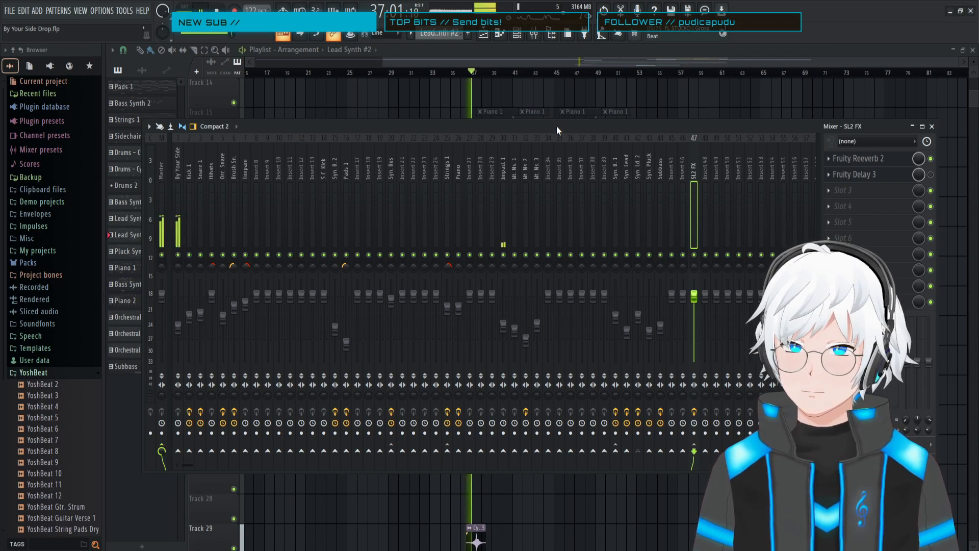
left_click(862, 159)
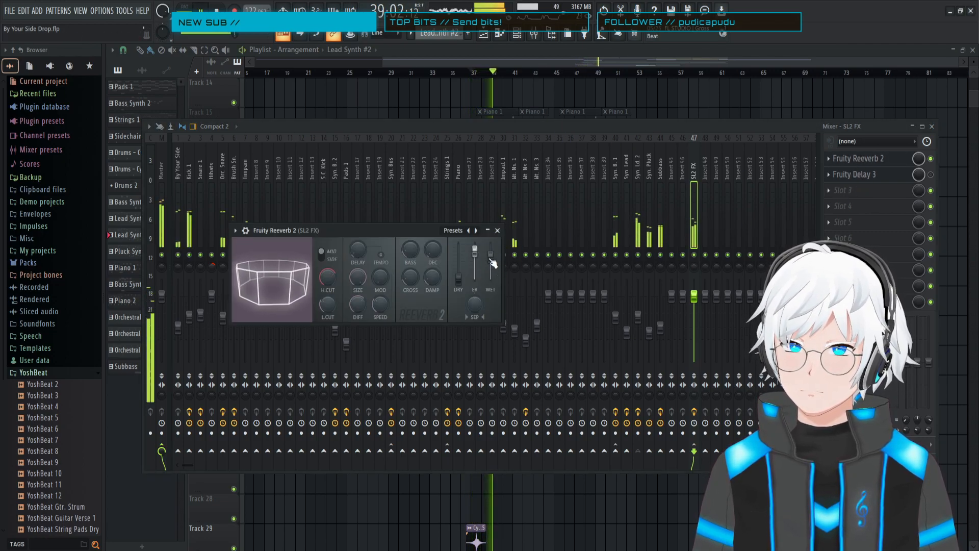
left_click_drag(496, 260, 496, 265)
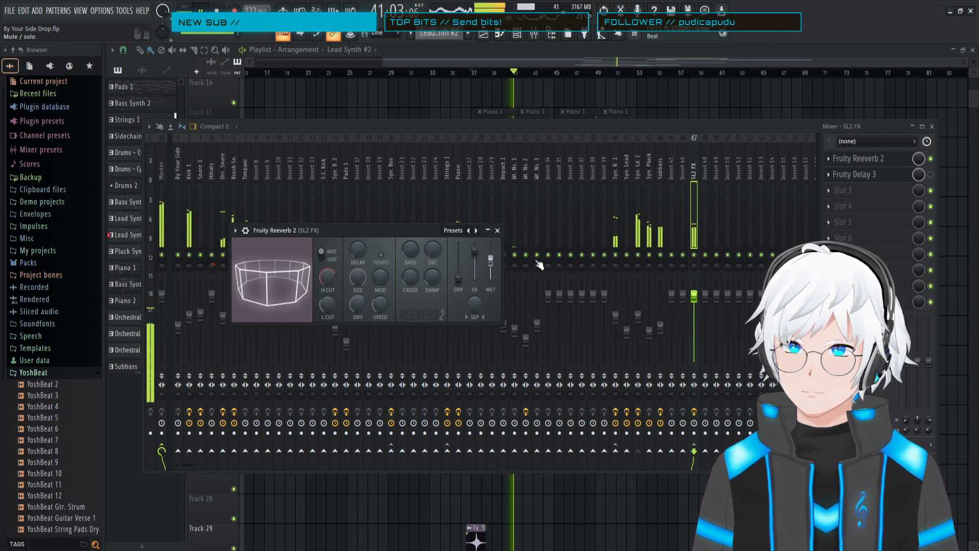
left_click(587, 124)
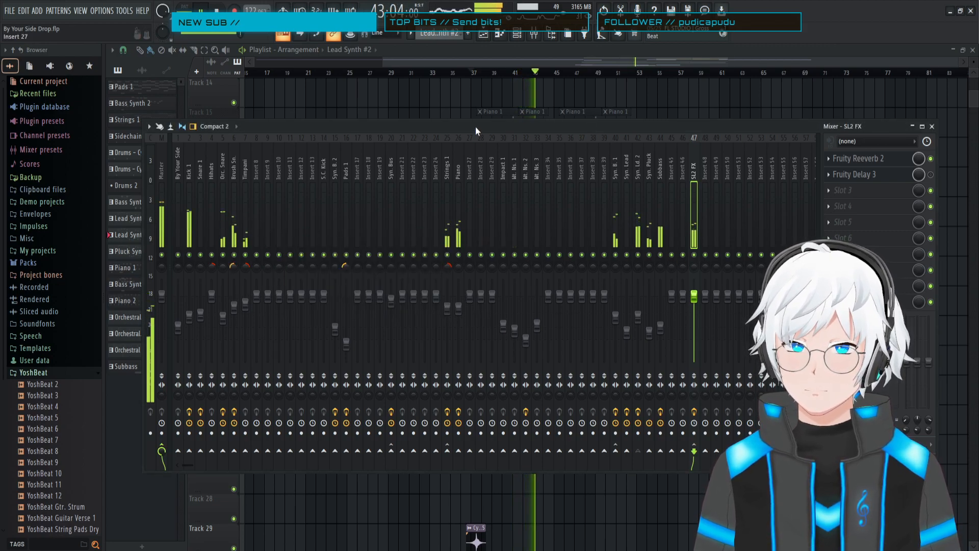
key("space")
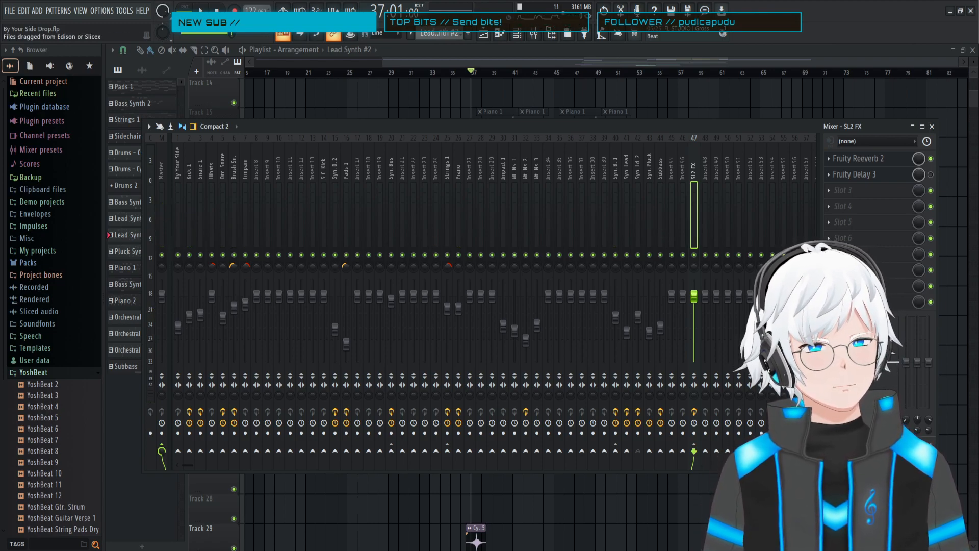
- Route the Kick 1 mixer track to Insert 48
left_click(188, 168)
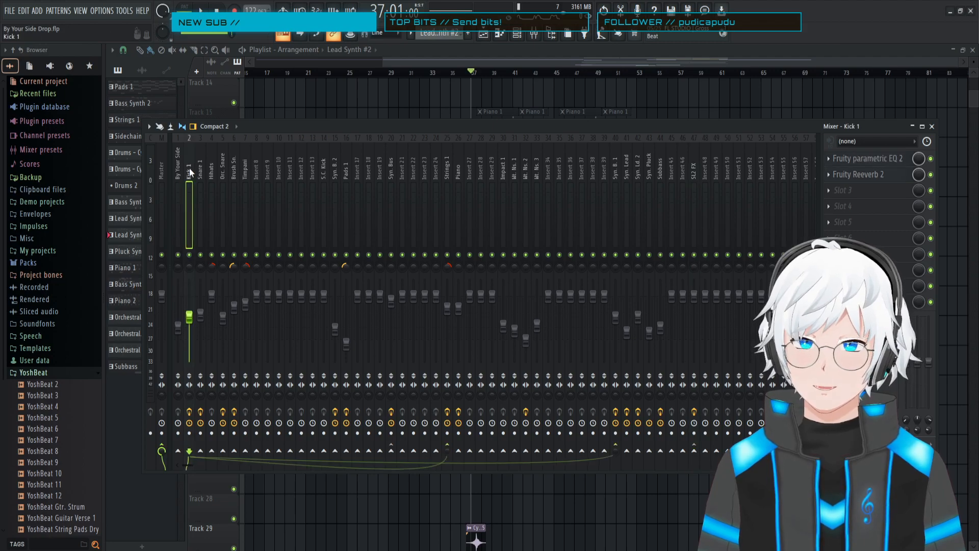
left_click(705, 450)
- Add Fruity Limiter to the third effect slot of SL2 FX and play the passage through it
left_click(693, 169)
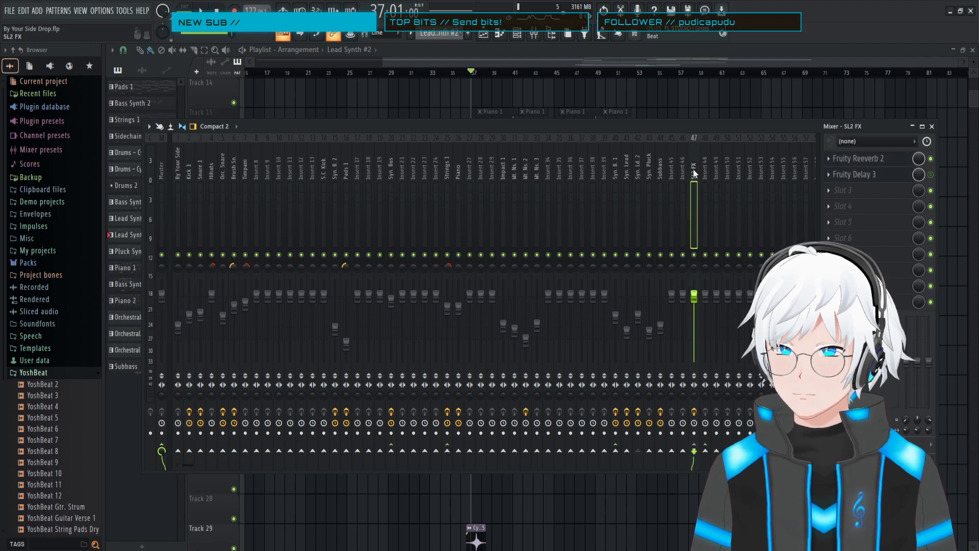
left_click(843, 190)
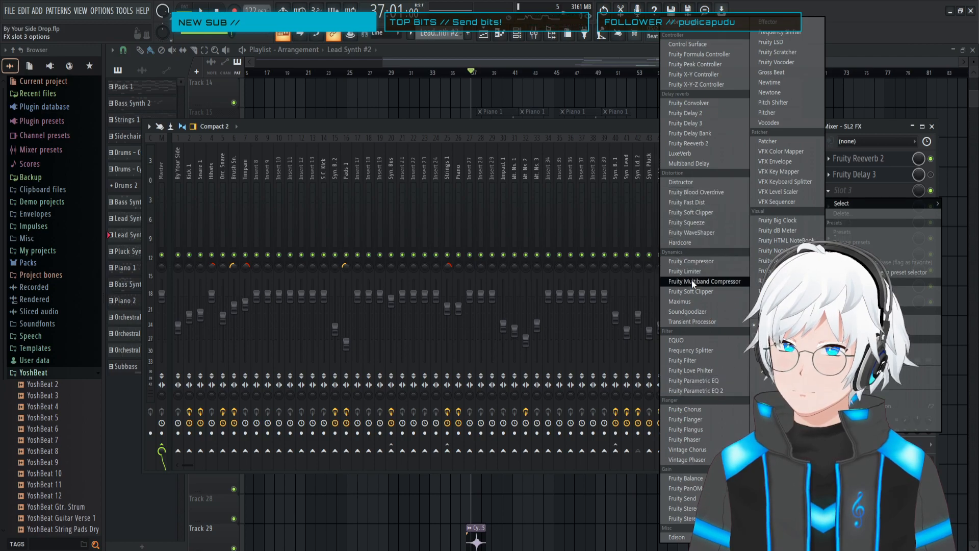
left_click(672, 272)
left_click_drag(345, 125, 458, 209)
key("space")
key("space")
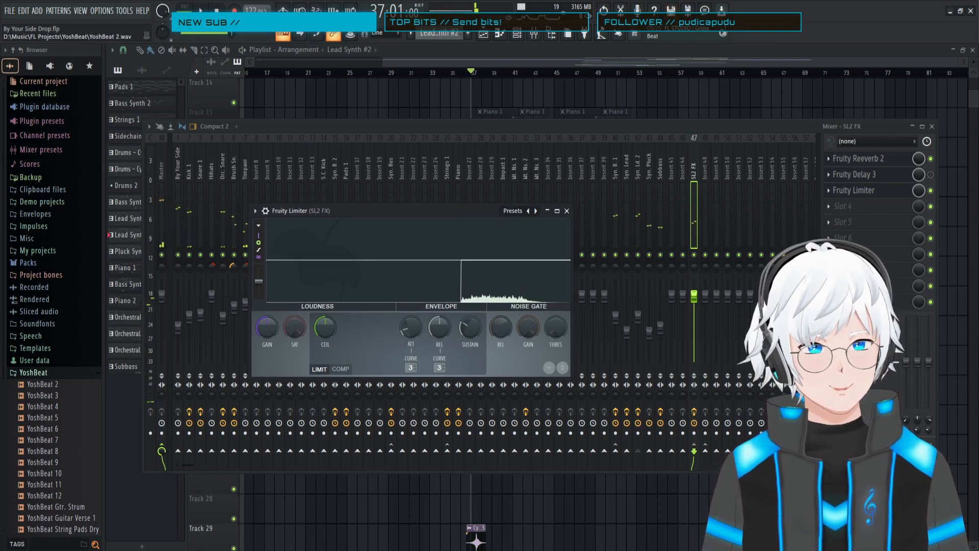
key("space")
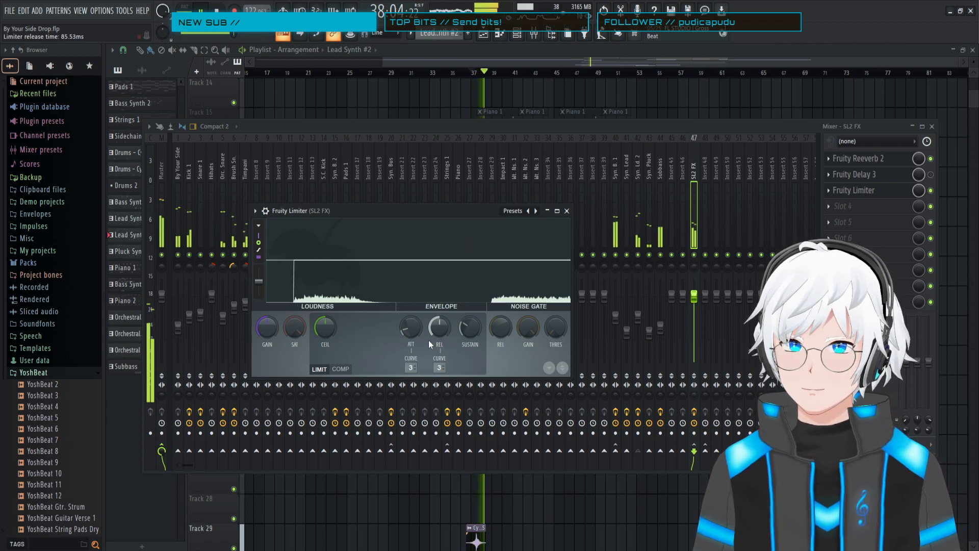
right_click(439, 365)
key("Escape")
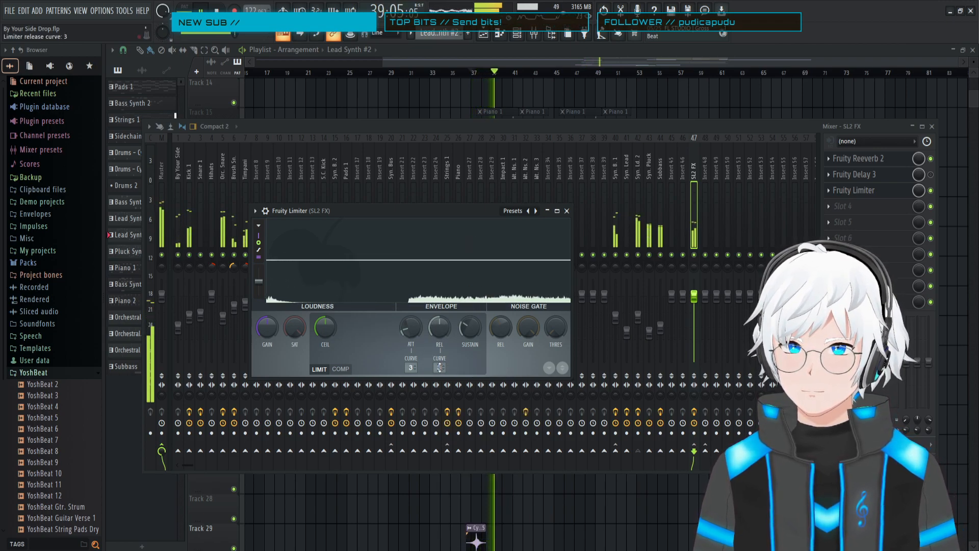
right_click(439, 366)
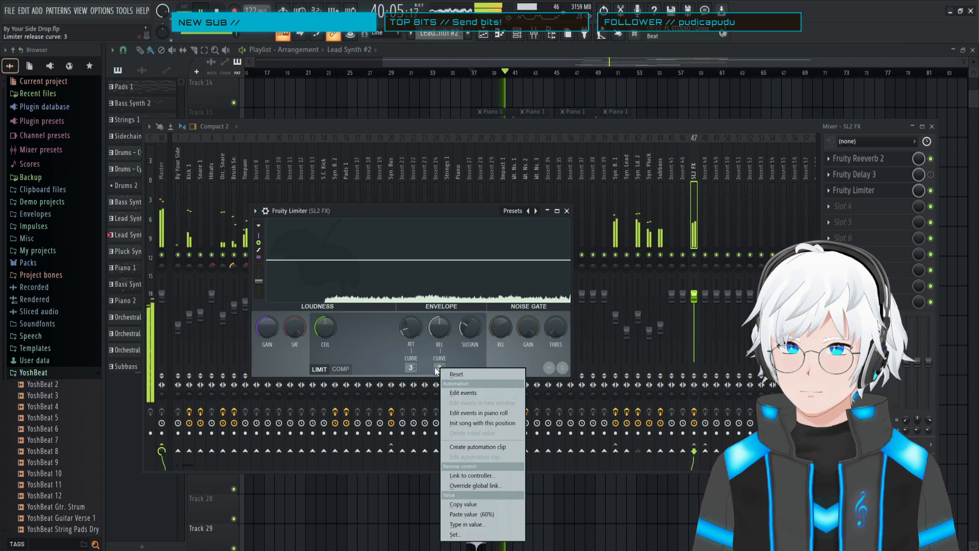
key("Escape")
- Configure Fruity Limiter on SL2 FX as a compressor sidechained from Syn. Ld 2, with the threshold at about -27.5 dB and a raised knee
left_click(340, 369)
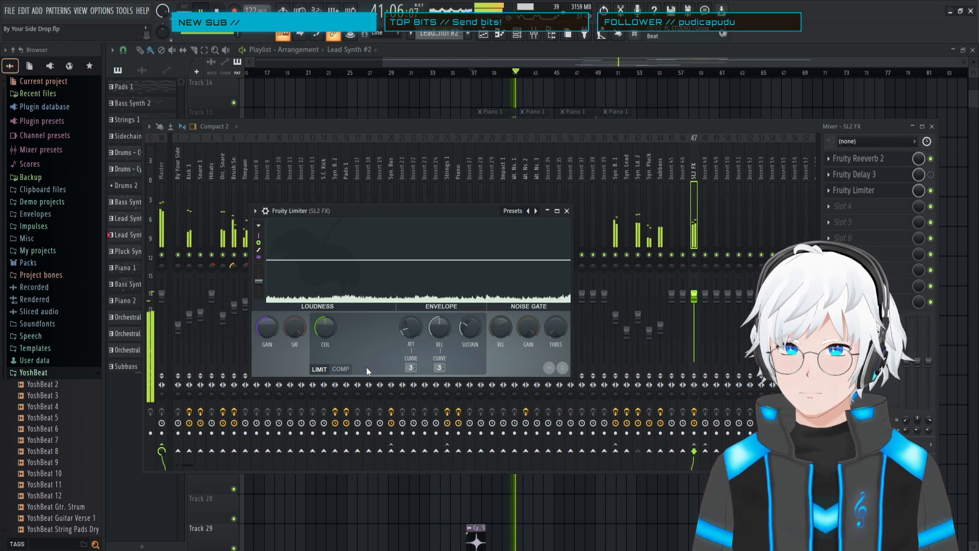
left_click(440, 368)
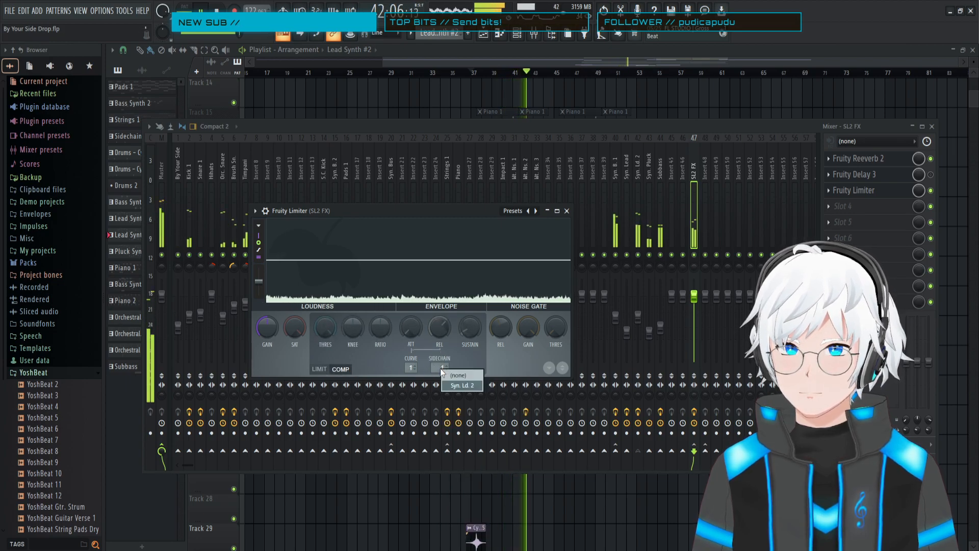
left_click(458, 384)
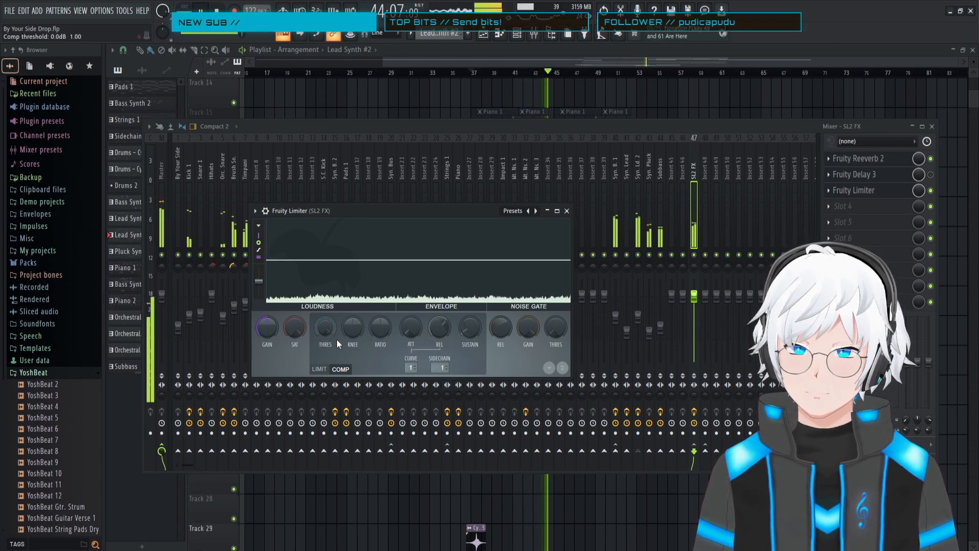
left_click_drag(327, 327, 326, 364)
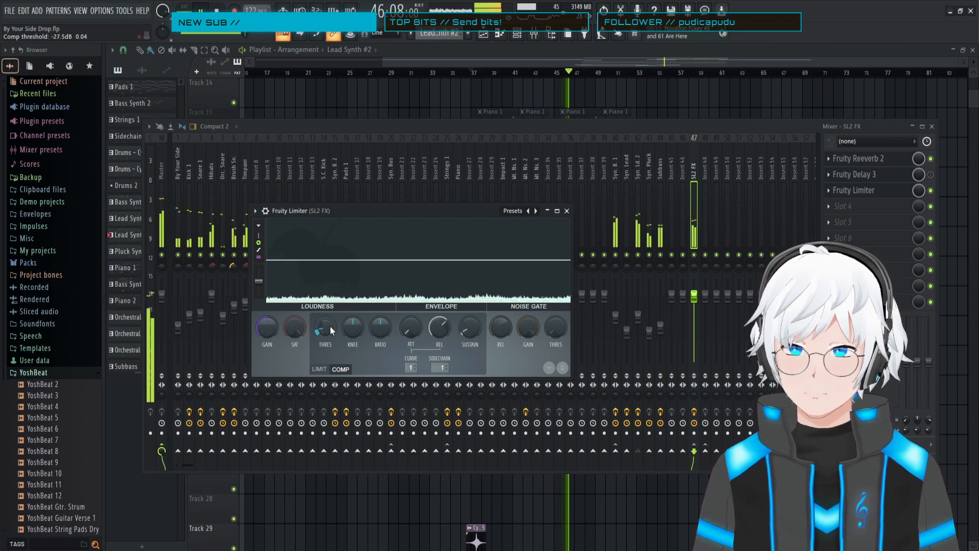
left_click_drag(353, 326, 353, 304)
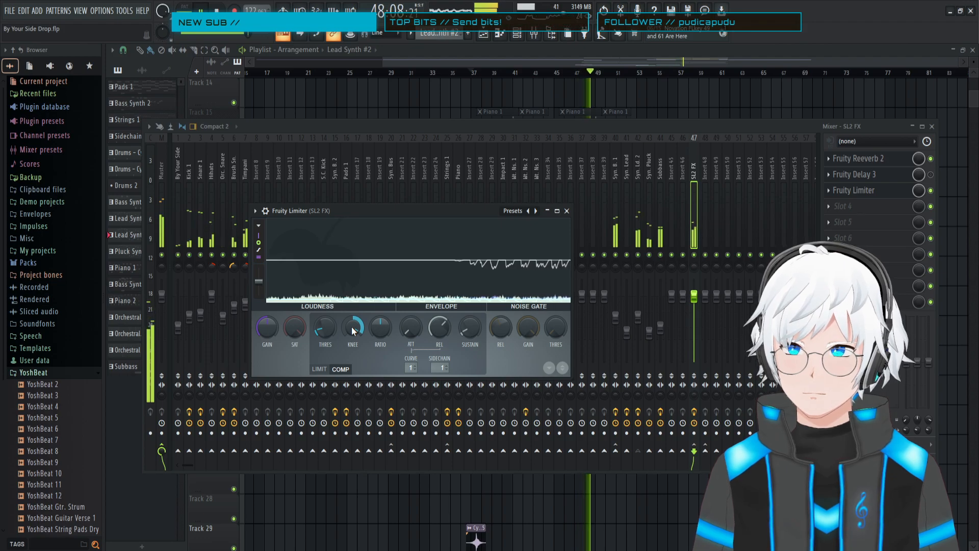
- Solo SL2 FX together with Kick 1, play the passage and check how Fruity Limiter responds
key("space")
right_click(694, 254)
key("space")
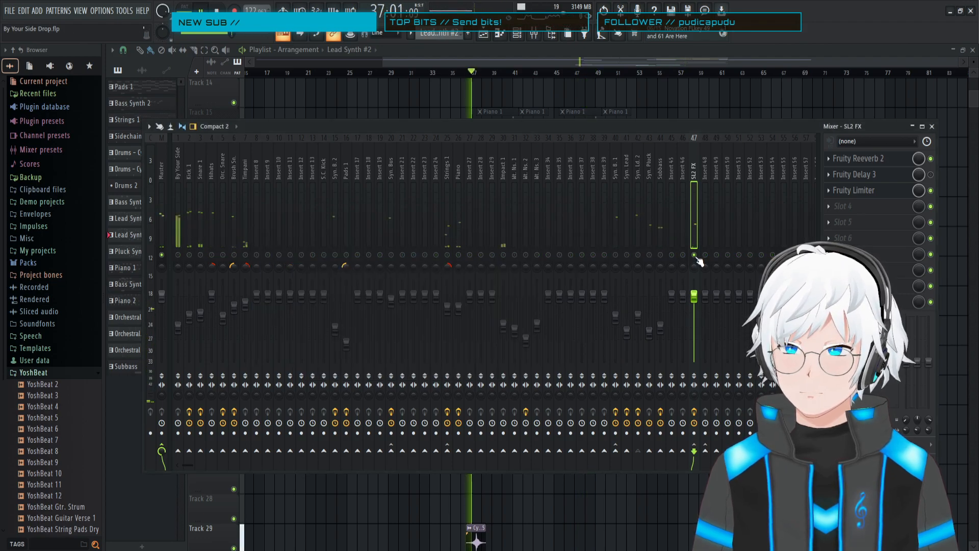
scroll(322, 306, "up", 3)
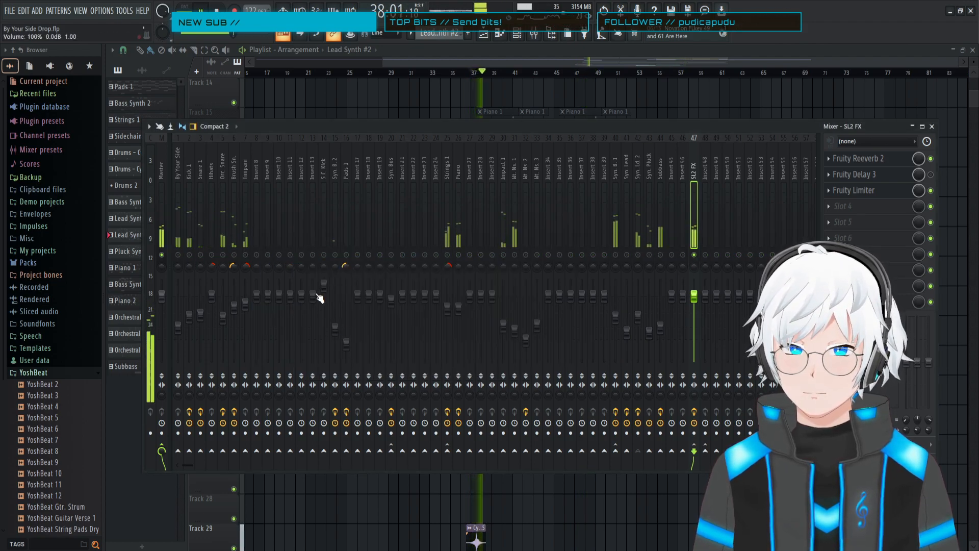
scroll(326, 302, "down", 5)
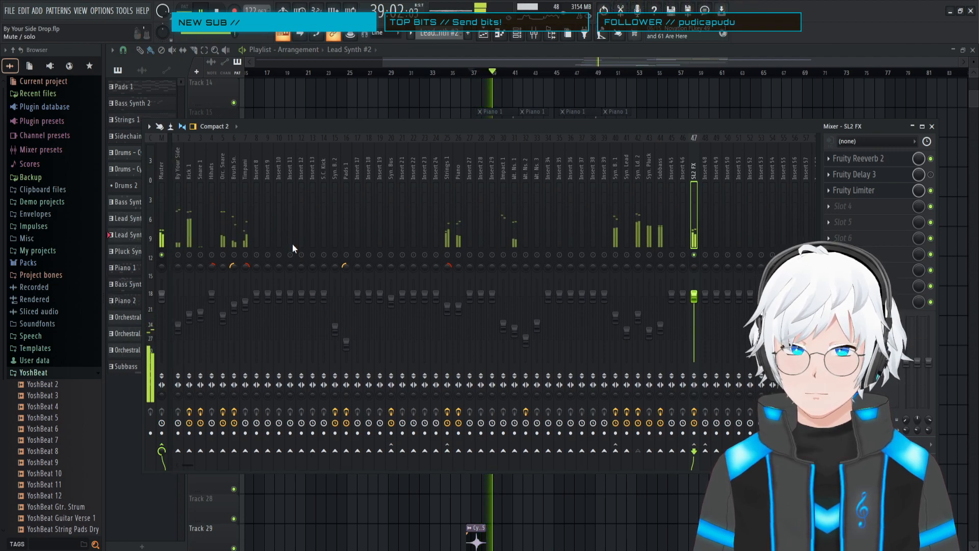
key("space")
left_click(190, 255)
key("space")
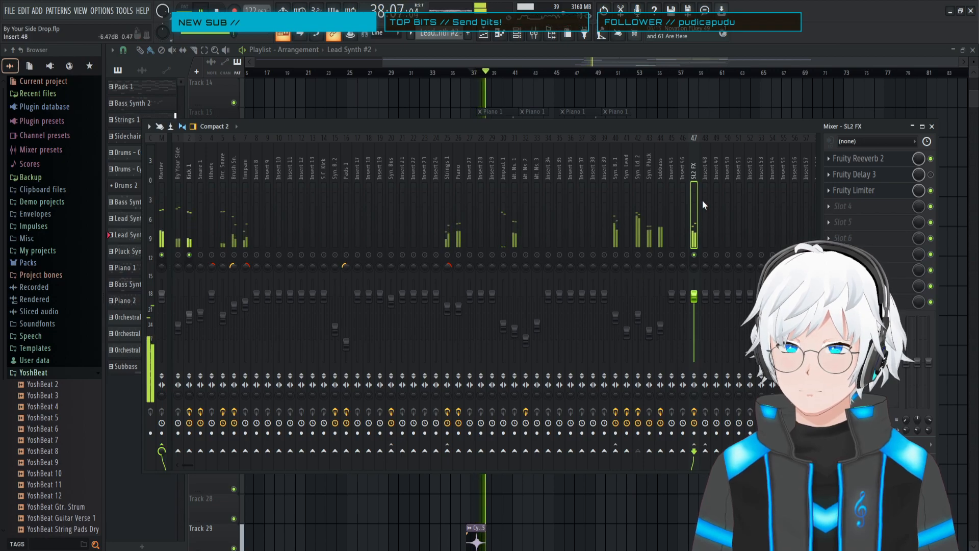
left_click(870, 195)
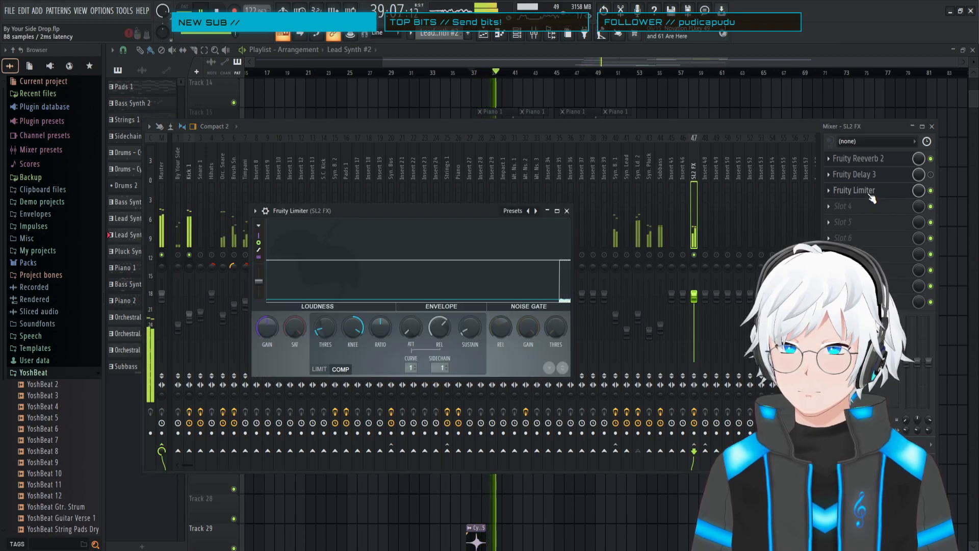
left_click(870, 195)
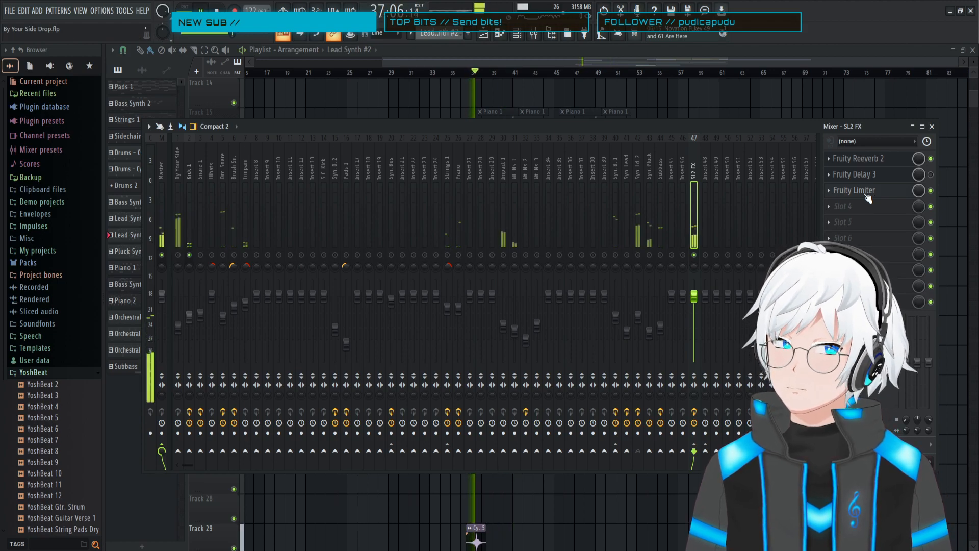
- Clear the sidechain input of Fruity Limiter on SL2 FX
left_click(192, 160)
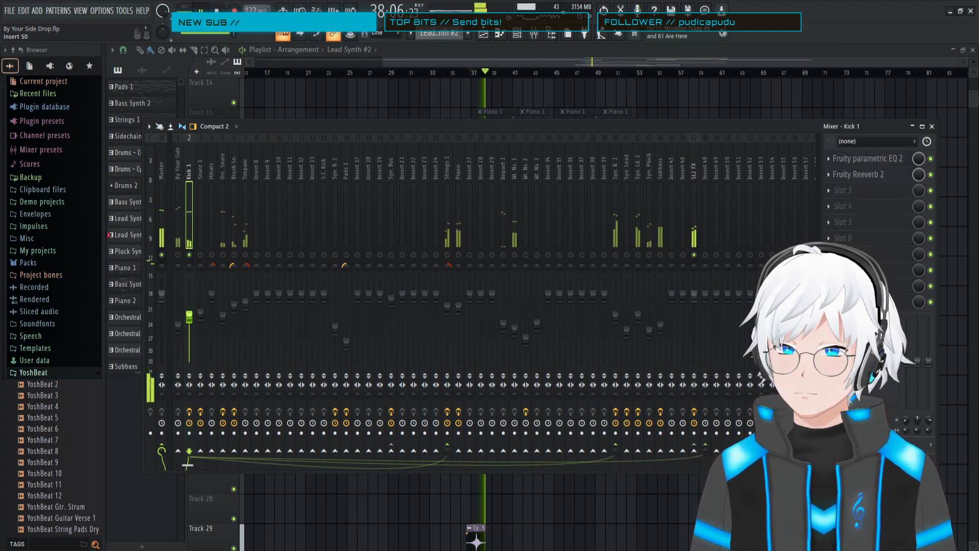
left_click(695, 175)
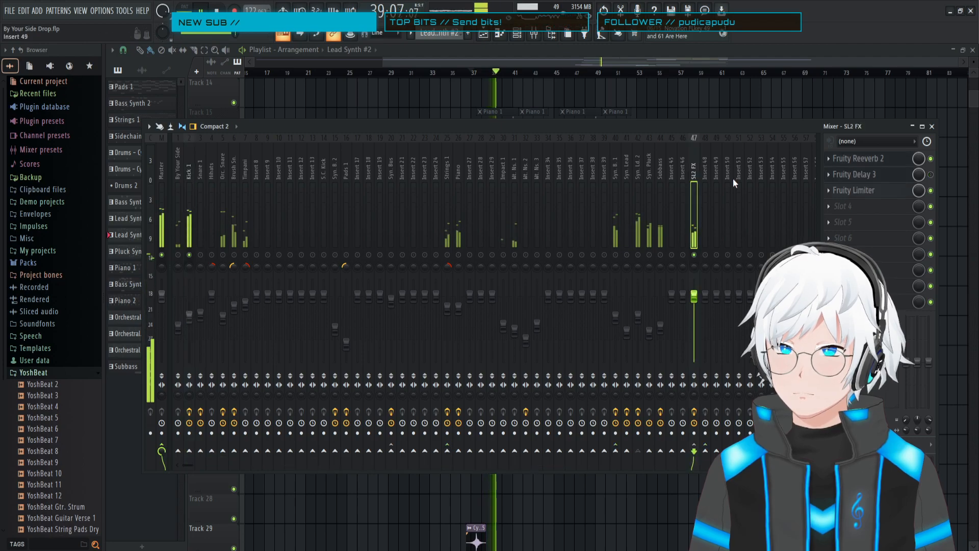
left_click(861, 190)
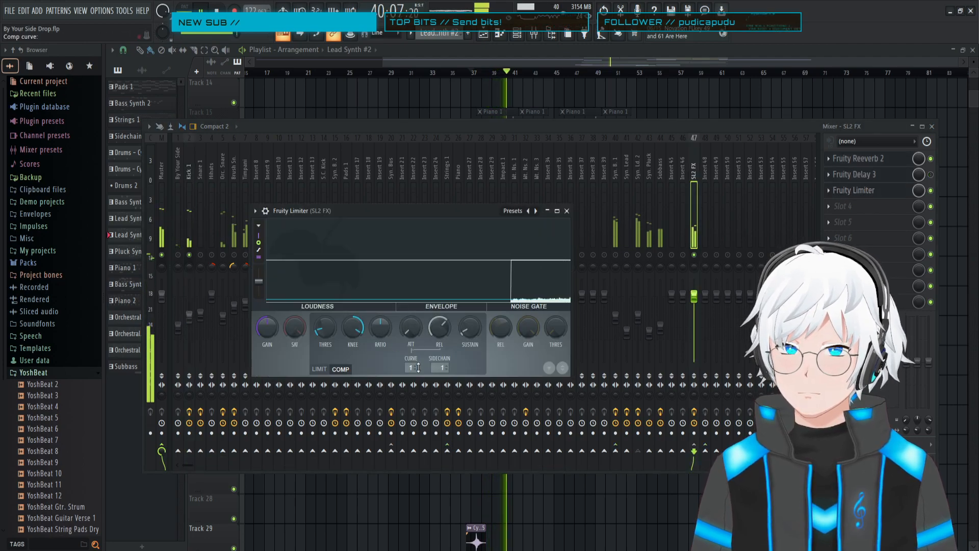
left_click(440, 366)
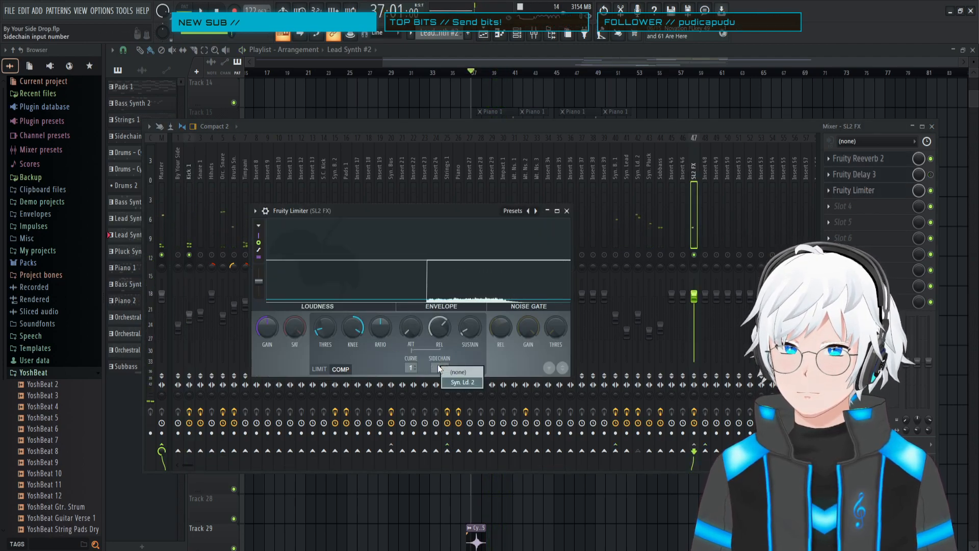
left_click(457, 372)
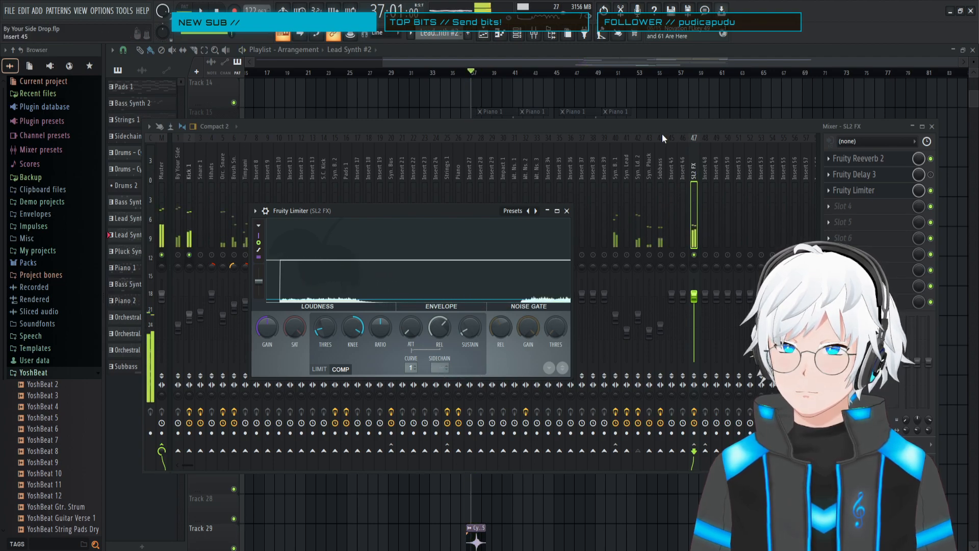
left_click(646, 127)
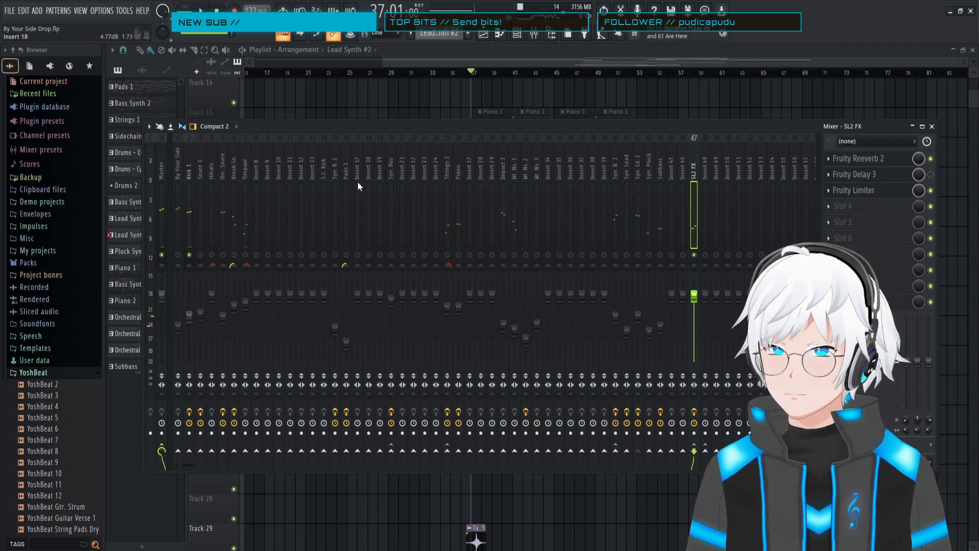
- Replace Kick 1's send to Insert 48 with a sidechain send to SL2 FX
left_click(189, 173)
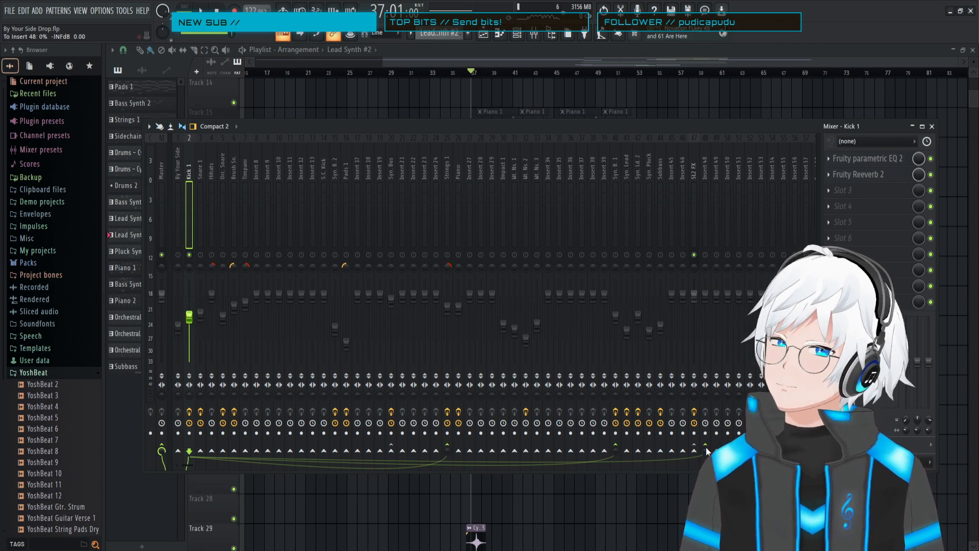
left_click(682, 164)
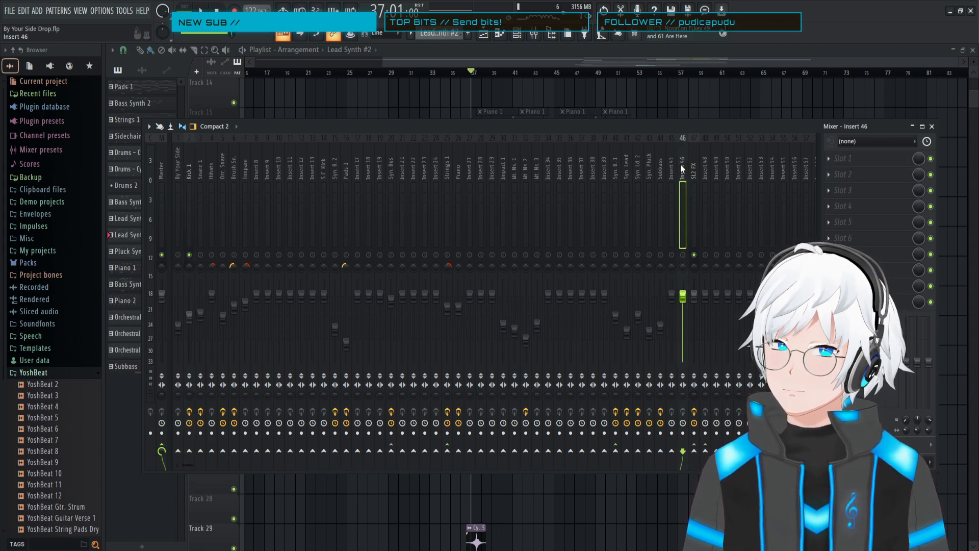
left_click(692, 173)
left_click(701, 173)
left_click(692, 175)
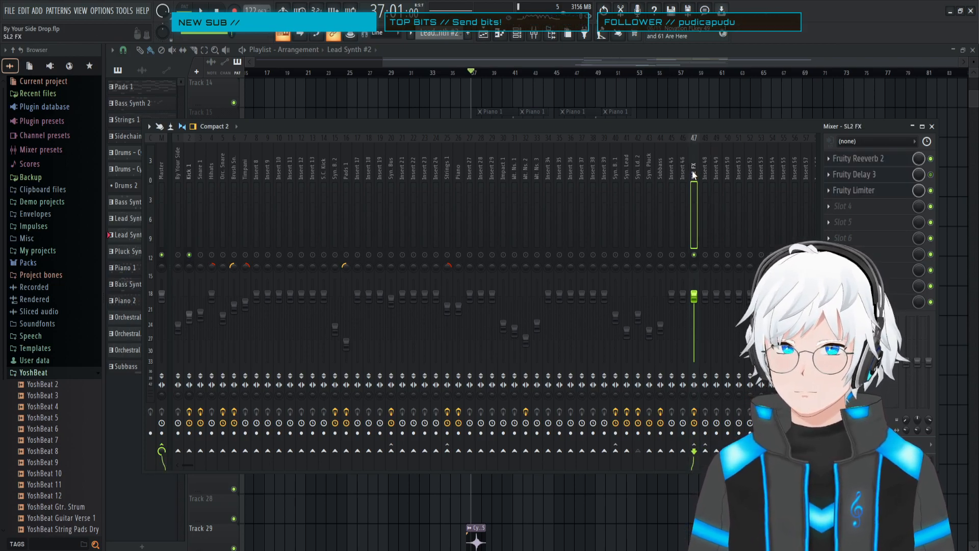
left_click(187, 175)
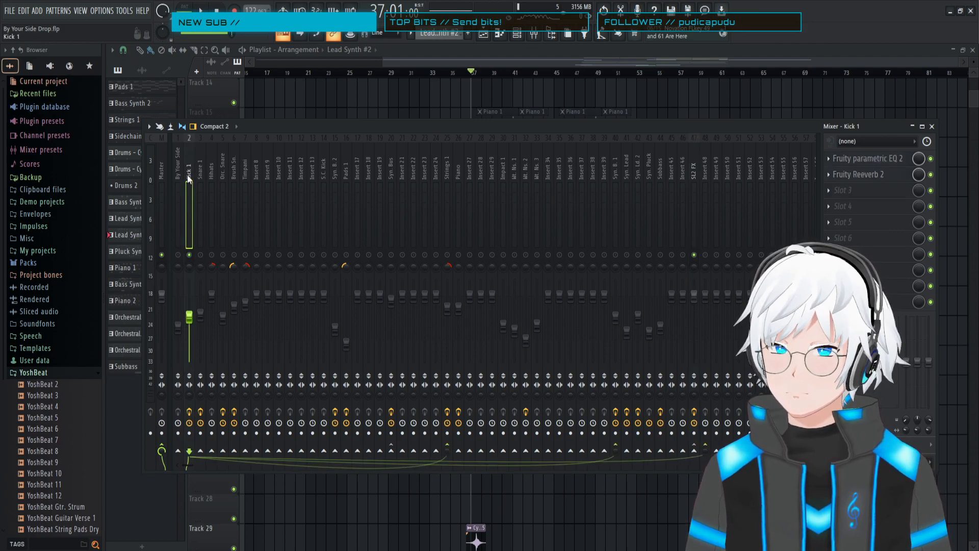
left_click(709, 479)
left_click(706, 446)
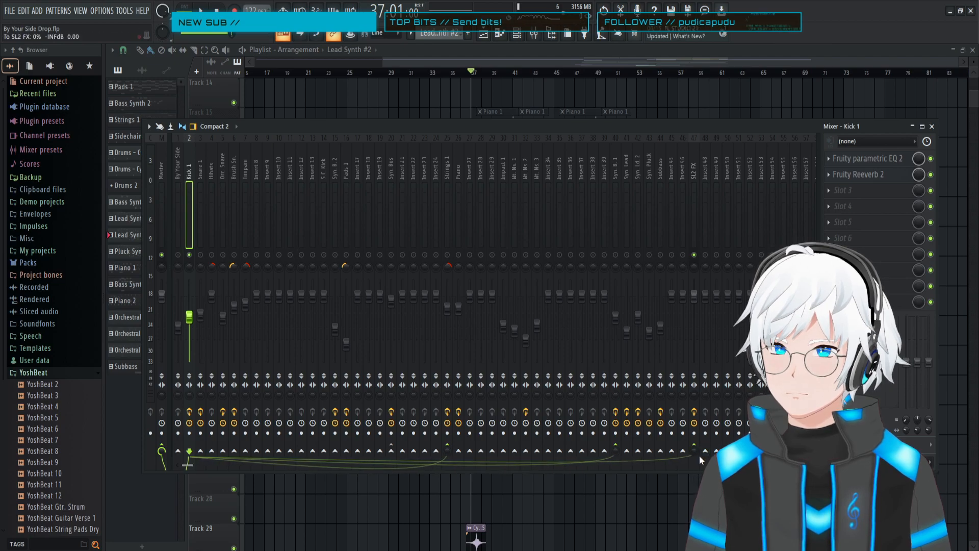
- Select Kick 1 as the sidechain input of Fruity Limiter on SL2 FX and play the passage through it
left_click(694, 169)
left_click(853, 191)
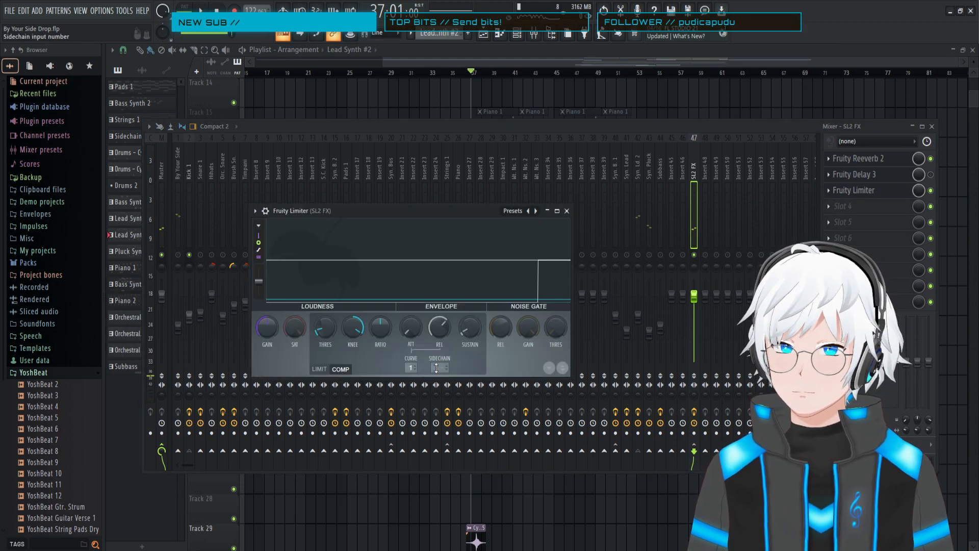
left_click(447, 384)
key("space")
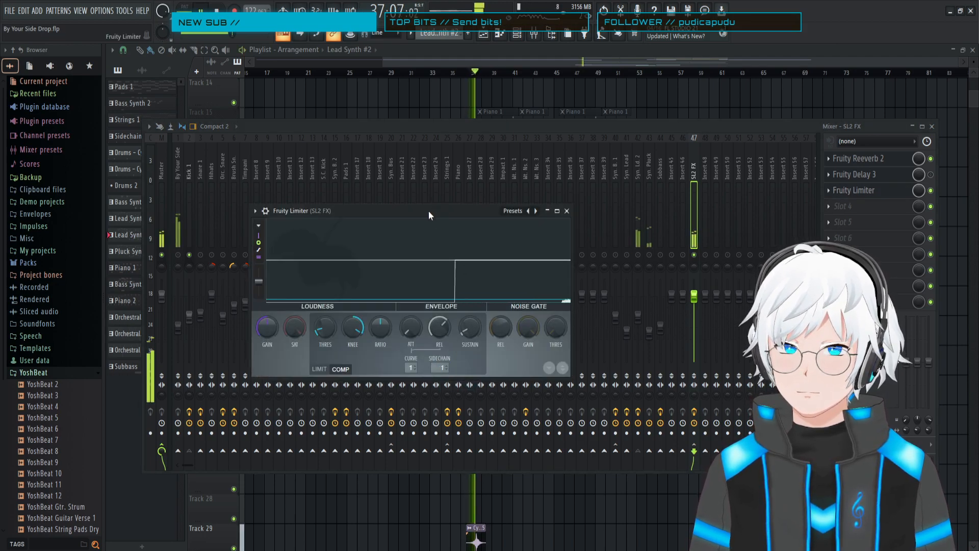
mouse_move(353, 330)
left_mouse_down()
mouse_move(348, 344)
mouse_move(350, 329)
left_mouse_up()
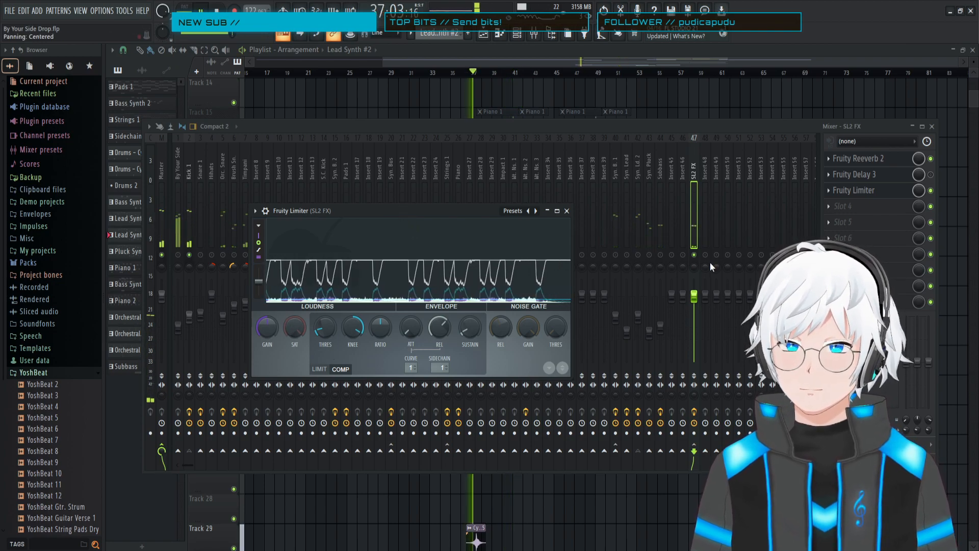
- Compare SL2 FX with Fruity Limiter bypassed, try a compressor release of about 379 ms and undo it
left_click(931, 191)
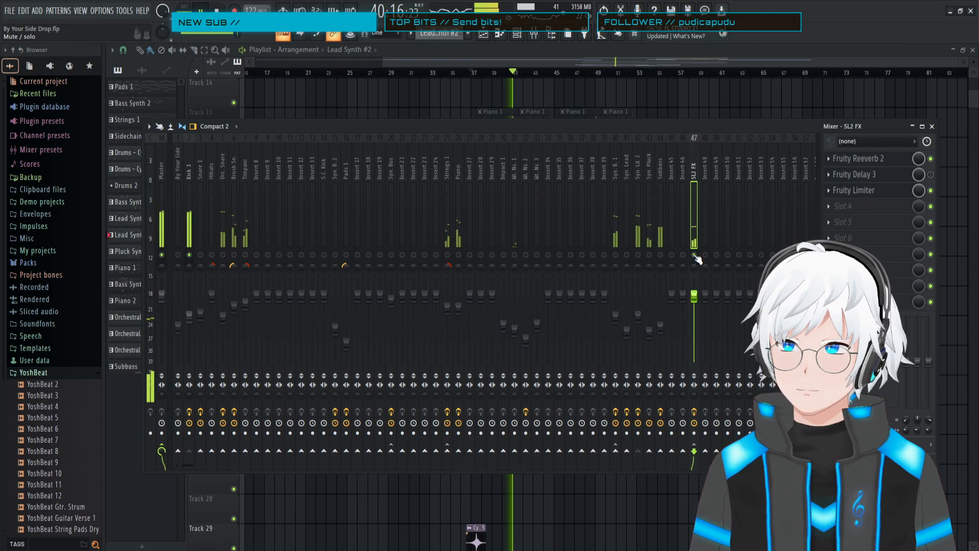
left_click(847, 190)
left_click_drag(436, 329, 436, 320)
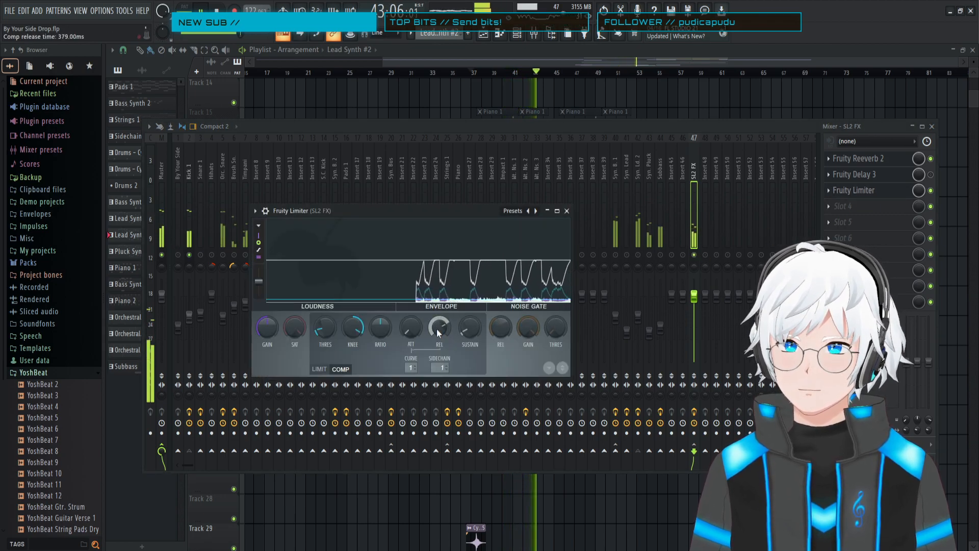
key("ctrl+z")
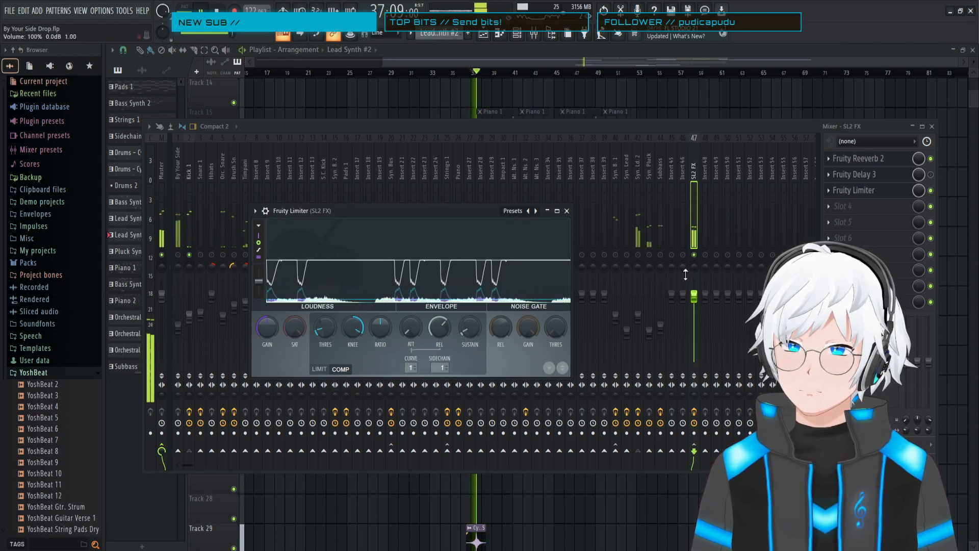
- Clear the solo from all mixer tracks and listen to SL2 FX within the full mix
left_click(566, 211)
right_click(694, 255)
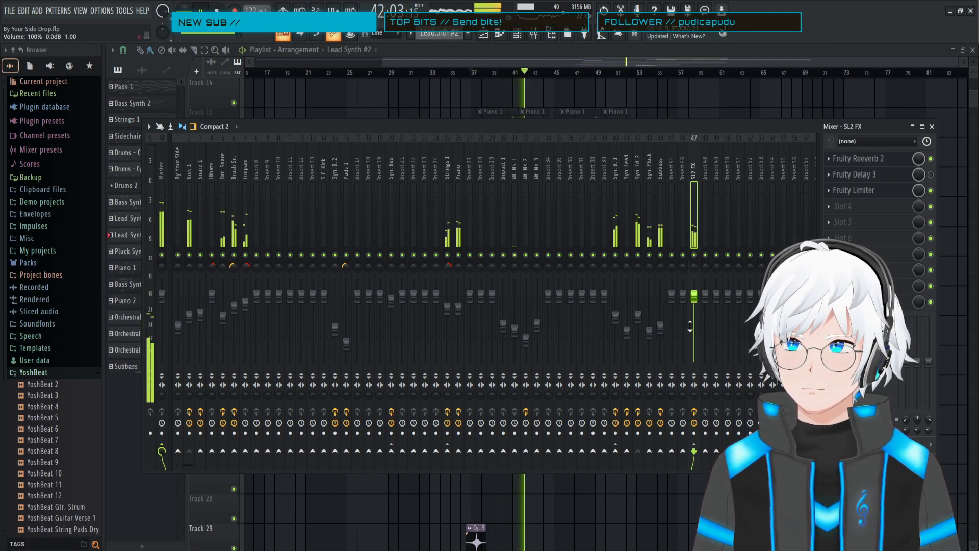
key("space")
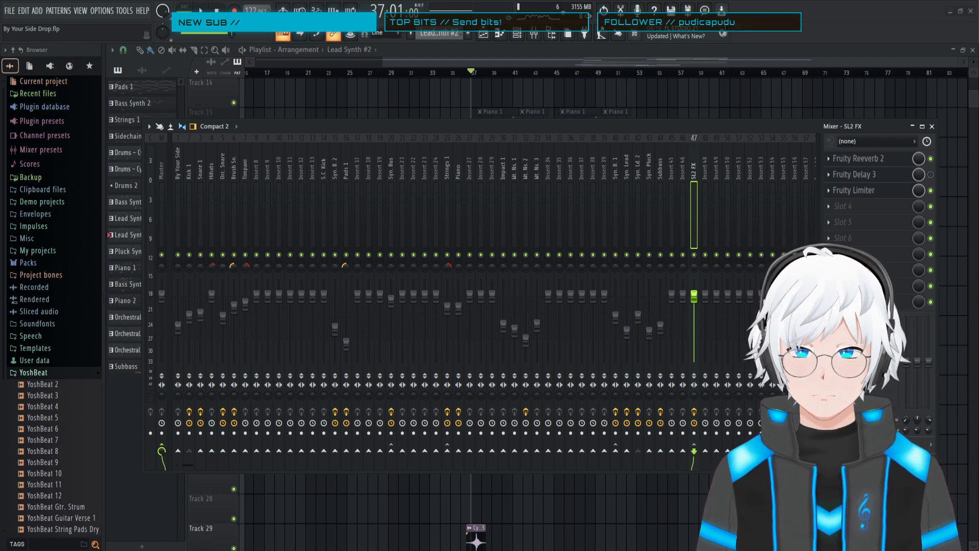
- Solo Kick 1 and its linked tracks, and compare the kick with and without Fruity parametric EQ 2
key("space")
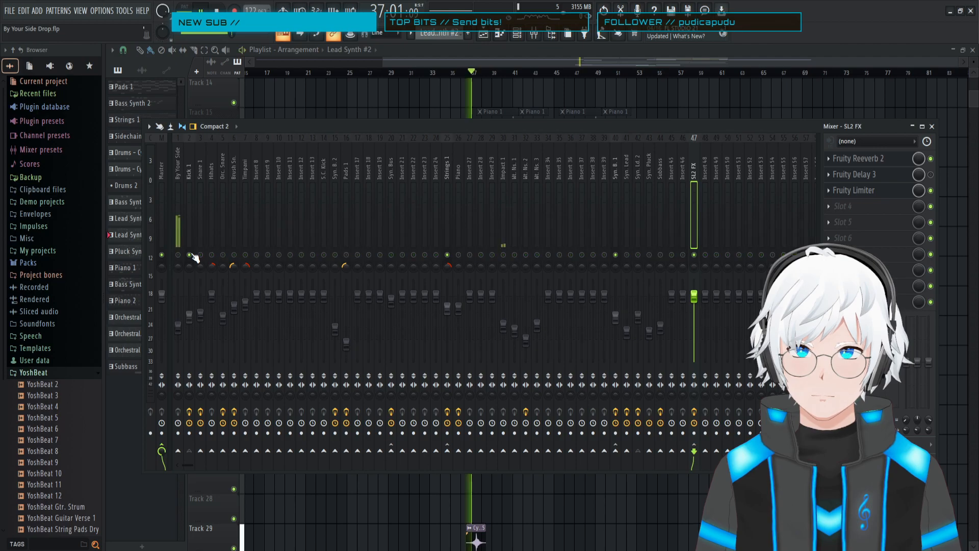
left_click(188, 170)
left_click(931, 159)
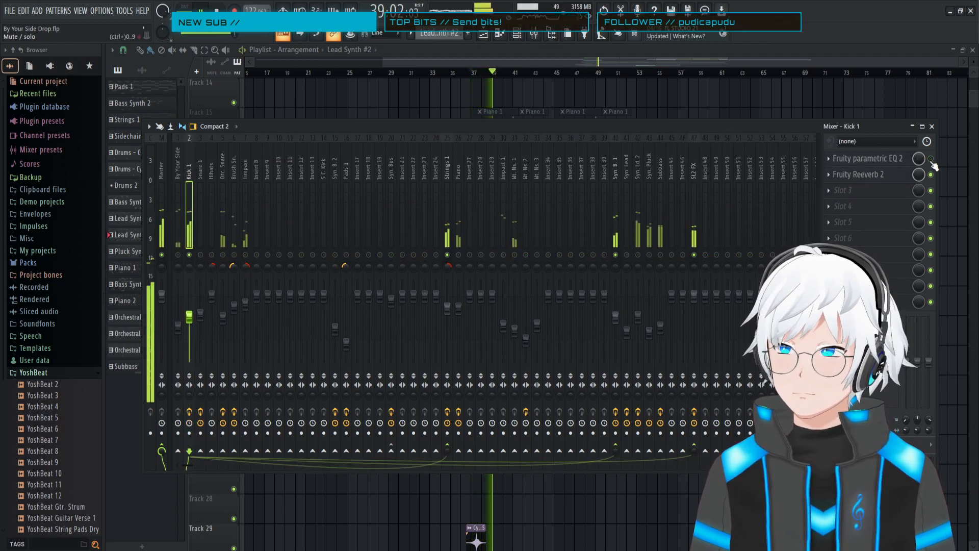
left_click(931, 159)
left_click(891, 159)
left_click(891, 159)
left_click(891, 159)
left_click(930, 159)
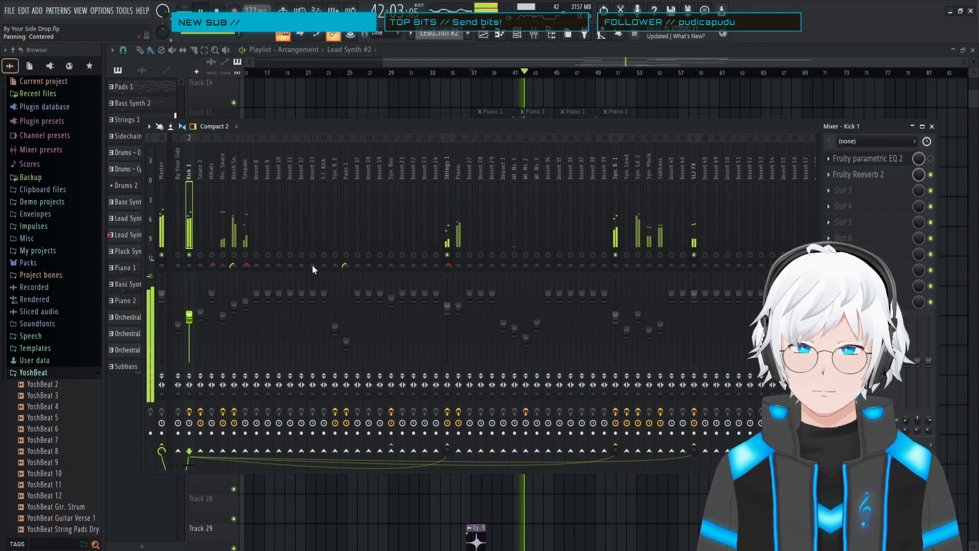
left_click(930, 159)
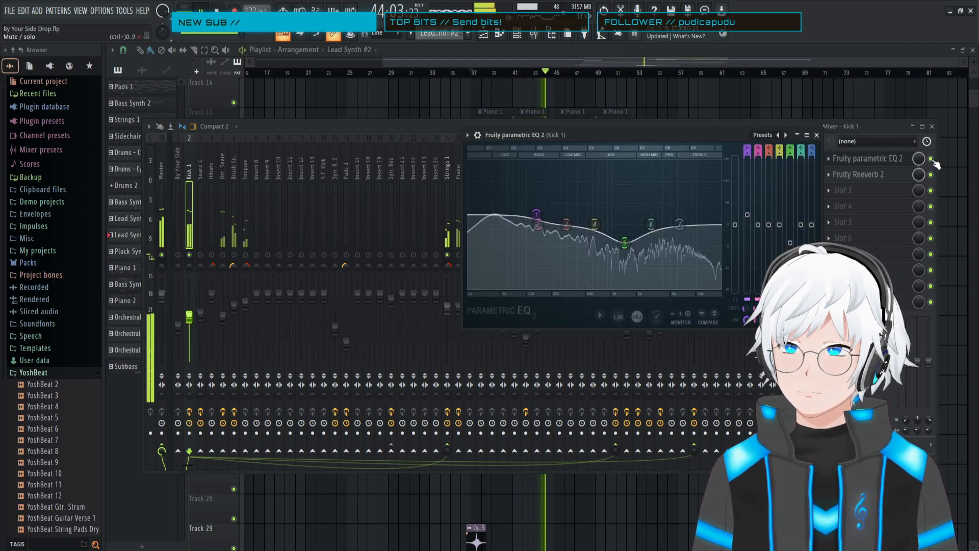
- Reset the boosted band 1 in Kick 1's Fruity parametric EQ 2
right_click(536, 217)
left_click(550, 231)
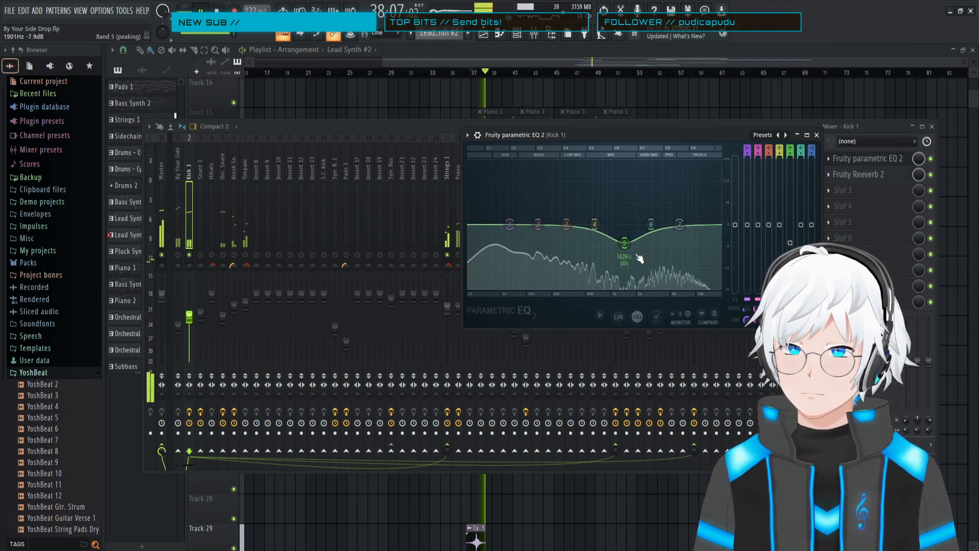
- Boost band 7 in Kick 1's Fruity parametric EQ 2 and listen to the result
left_click_drag(678, 224, 680, 213)
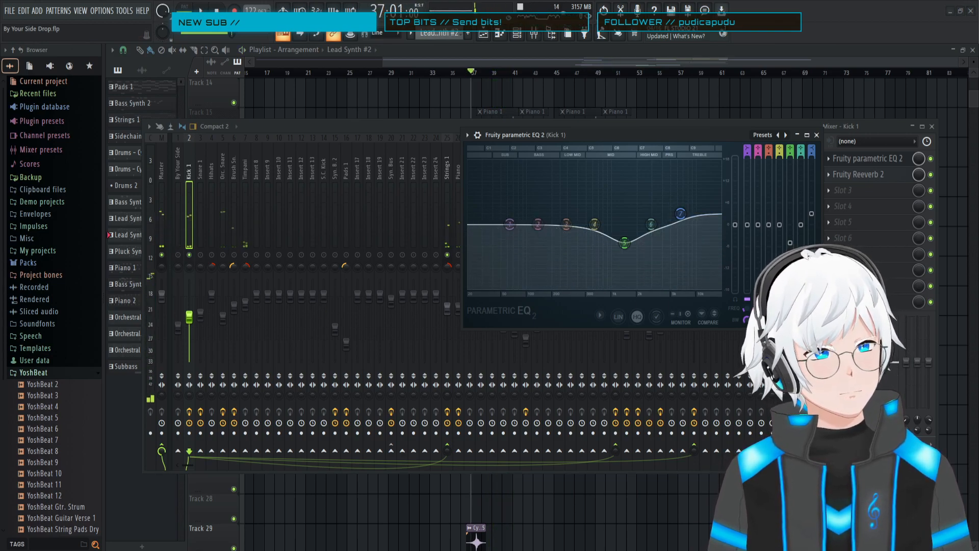
key("space")
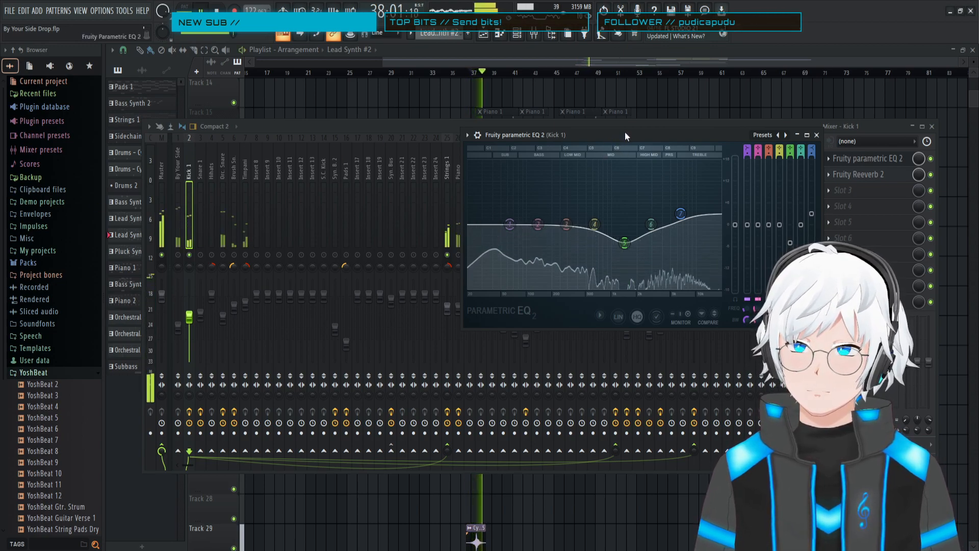
left_click_drag(623, 132, 518, 145)
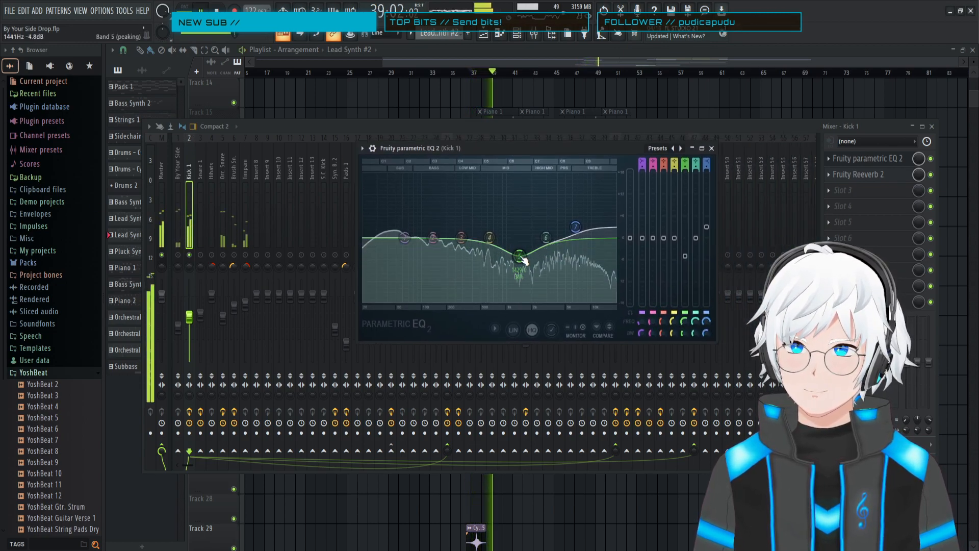
- Try boosting band 5 of Kick 1's EQ to about 11.4 dB near 1545 Hz, then undo it and listen again
left_click_drag(519, 256, 525, 199)
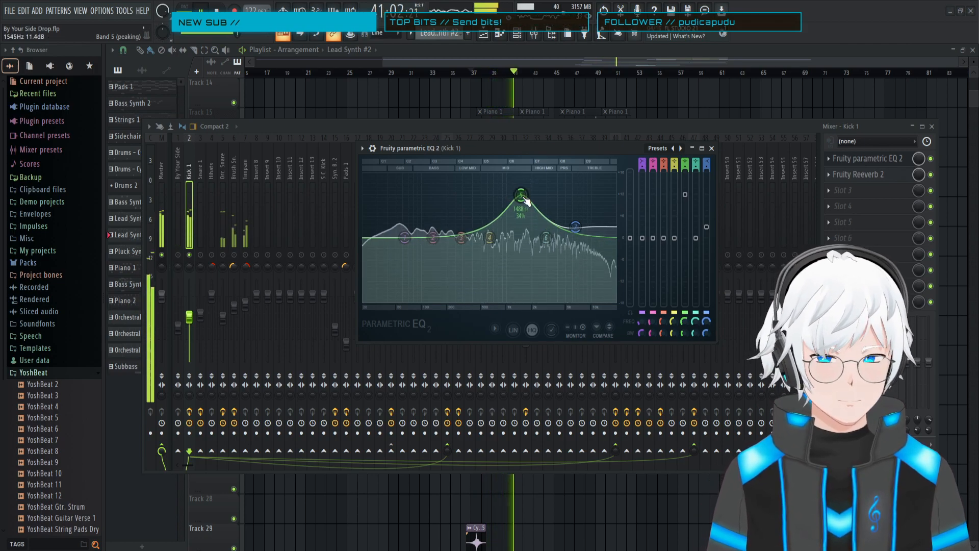
key("ctrl+z")
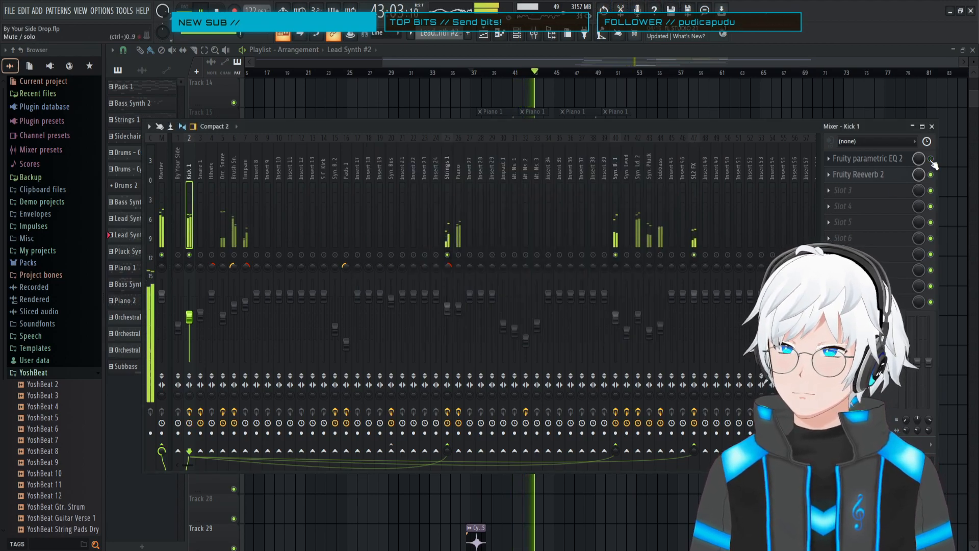
left_click(877, 160)
key("space")
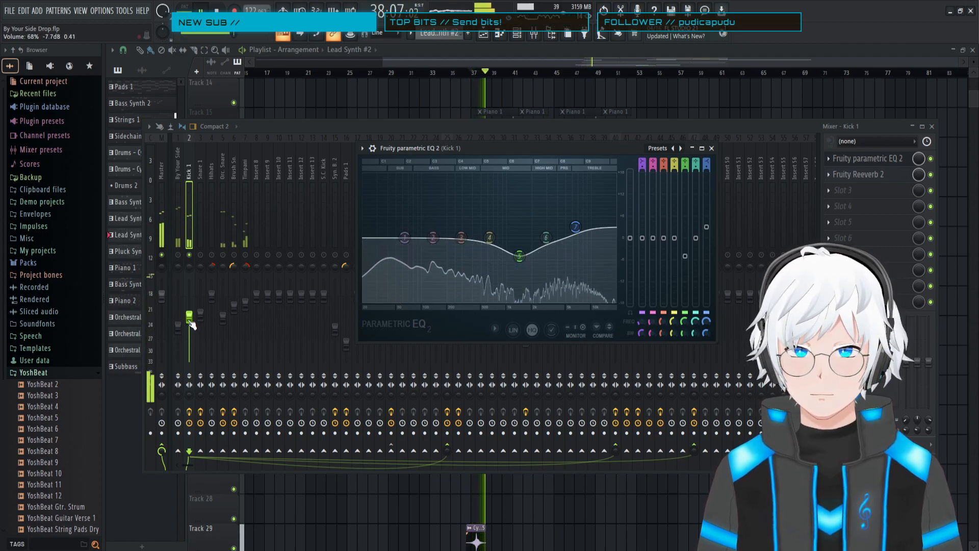
- Raise Kick 1's volume fader slightly and listen to the kick within the full mix
left_click_drag(195, 326, 189, 314)
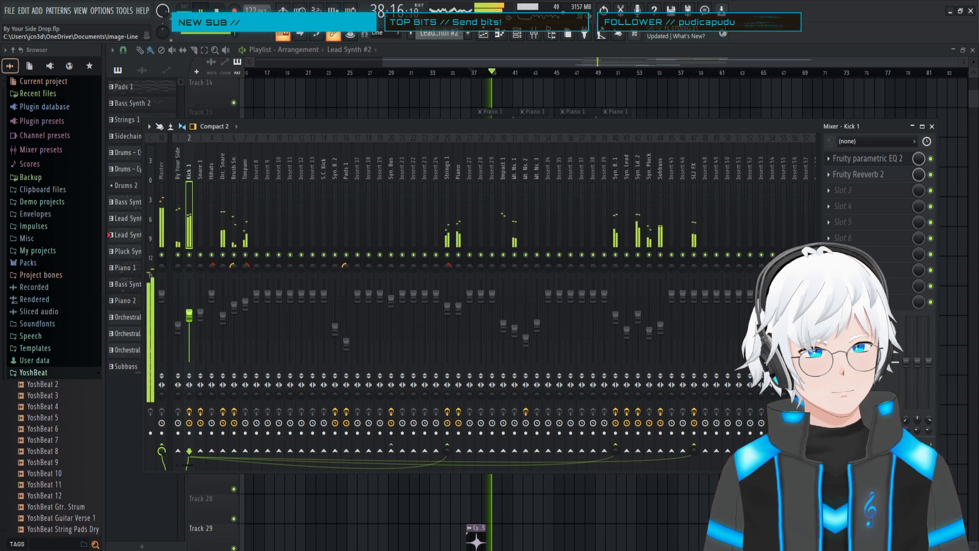
left_click(528, 50)
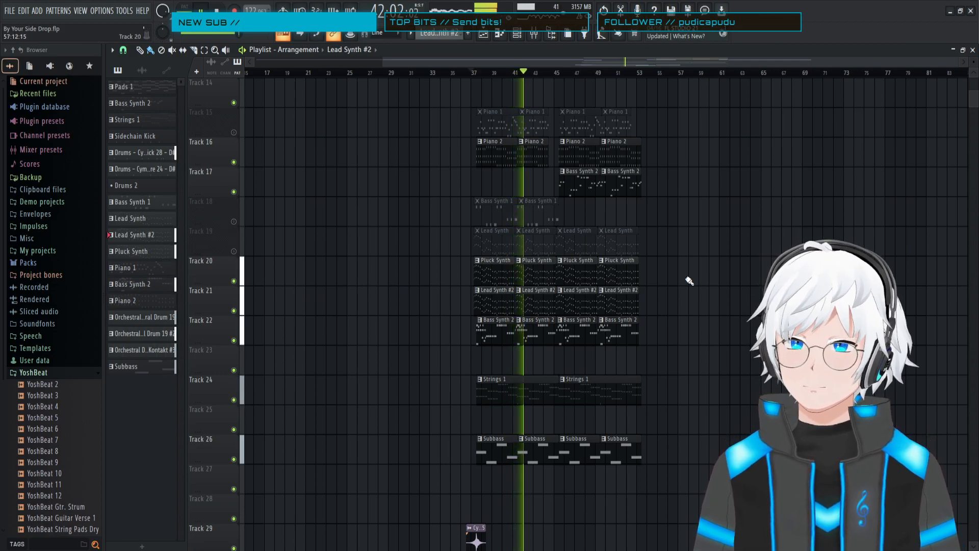
key("F9")
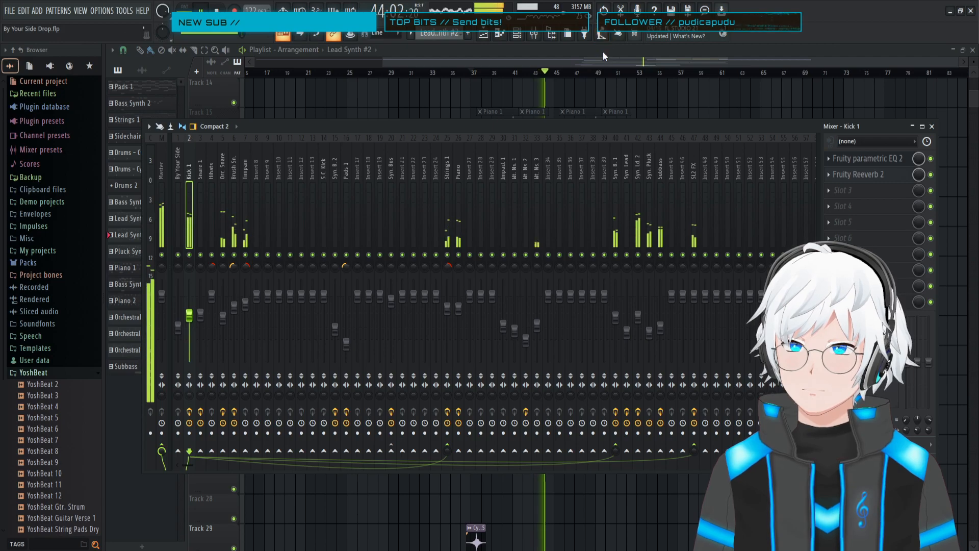
left_click(533, 35)
left_click(534, 36)
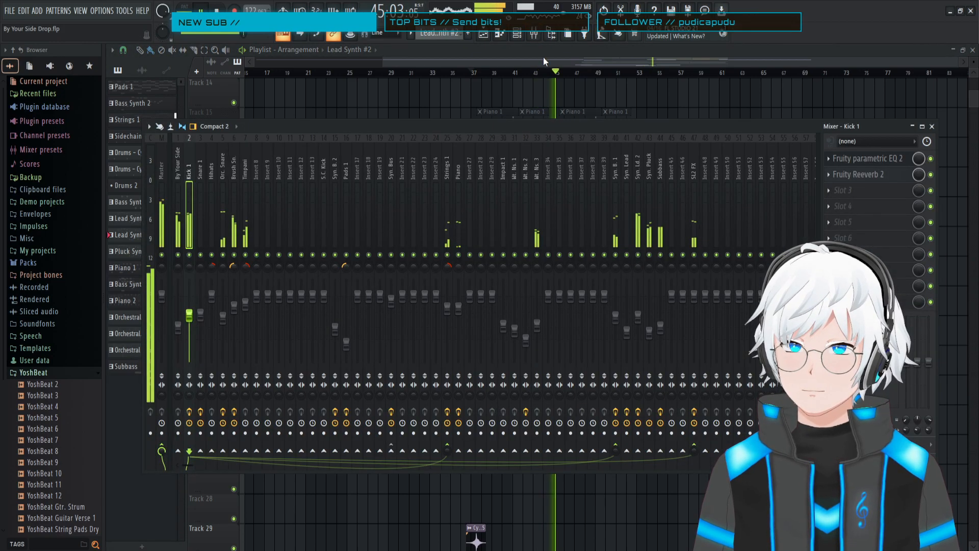
key("F9")
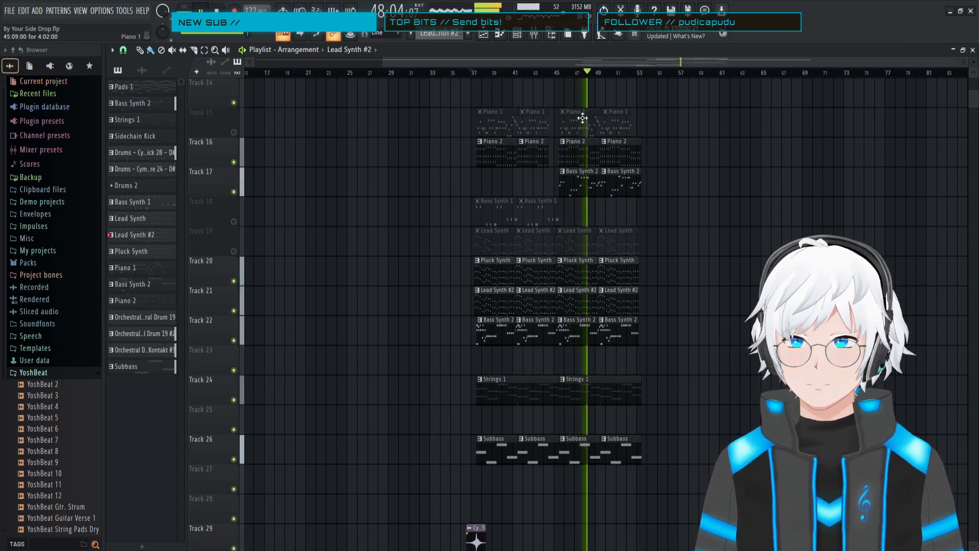
key("space")
left_click(534, 35)
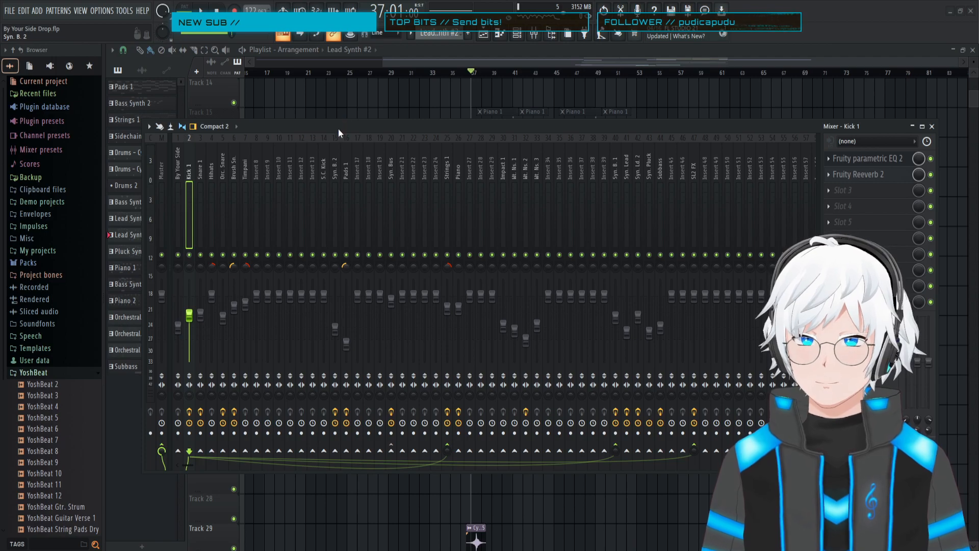
key("space")
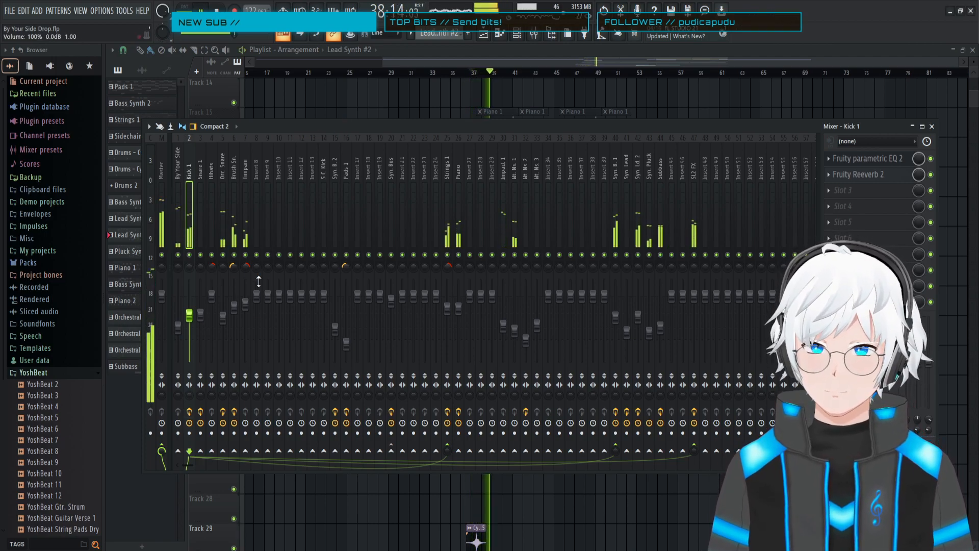
- Solo Kick 1 with its linked tracks, unmute Subbass and listen to them together
right_click(190, 255)
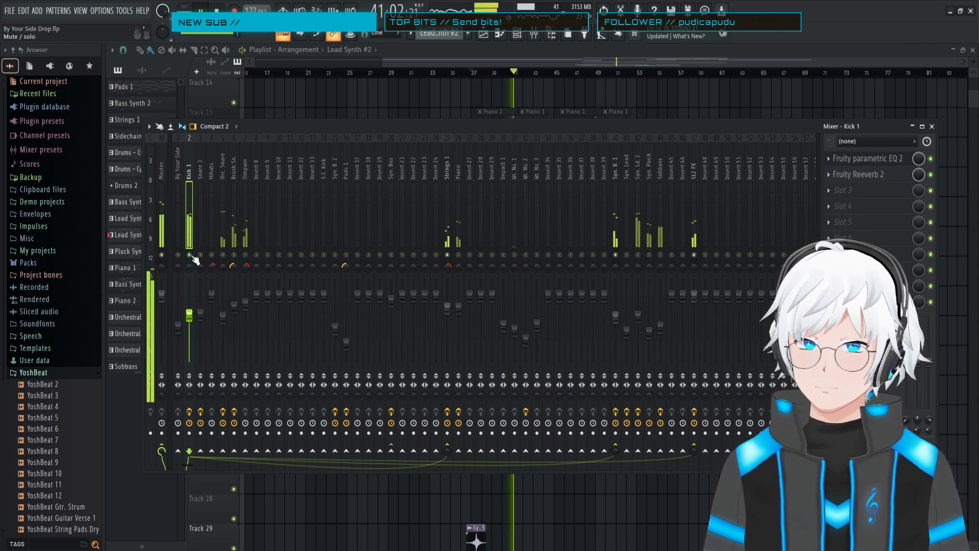
left_click(661, 255)
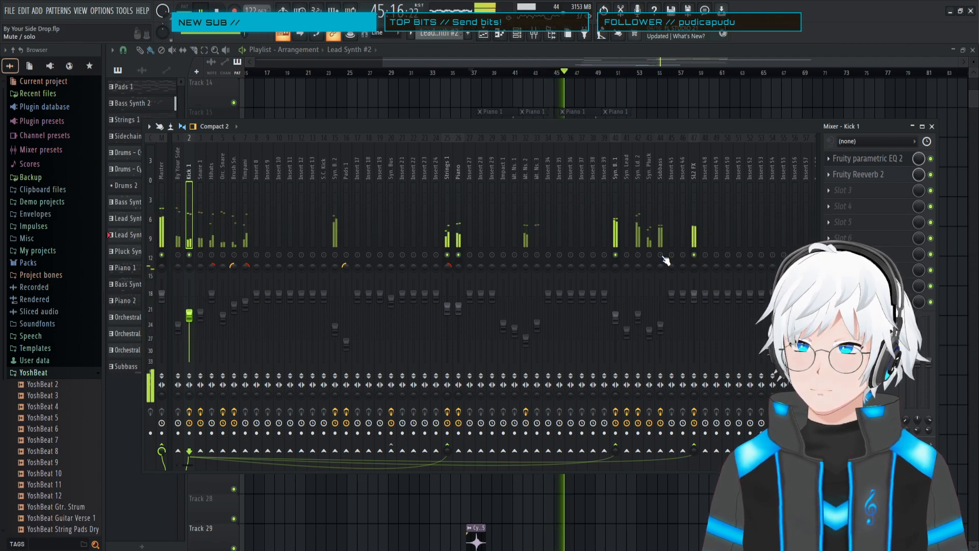
key("space")
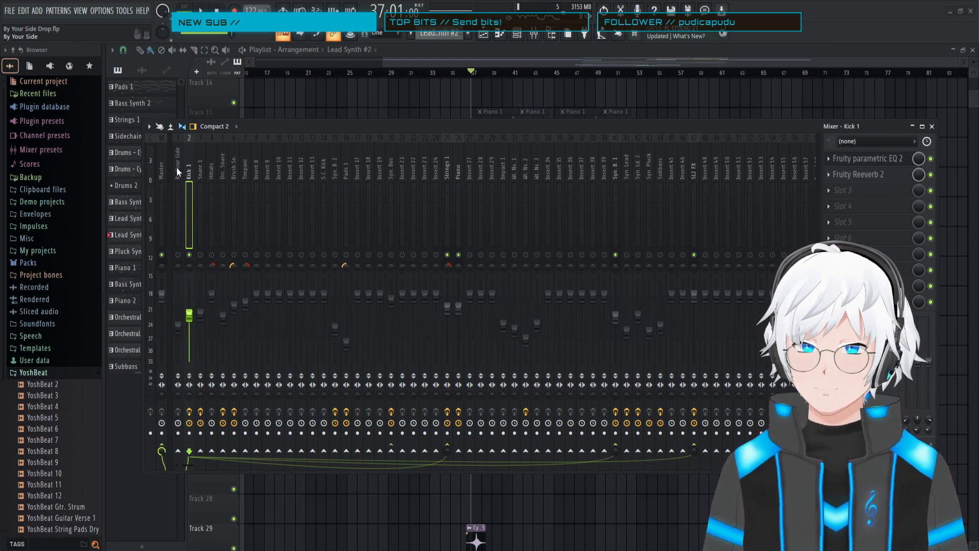
key("space")
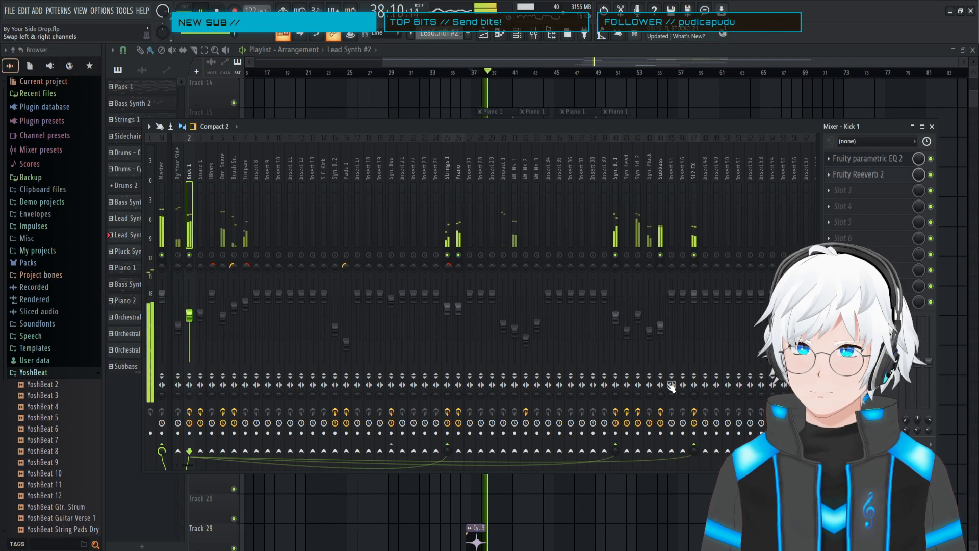
- Solo the Subbass track and unmute Kick 1 so that only those two are heard
left_click(658, 186)
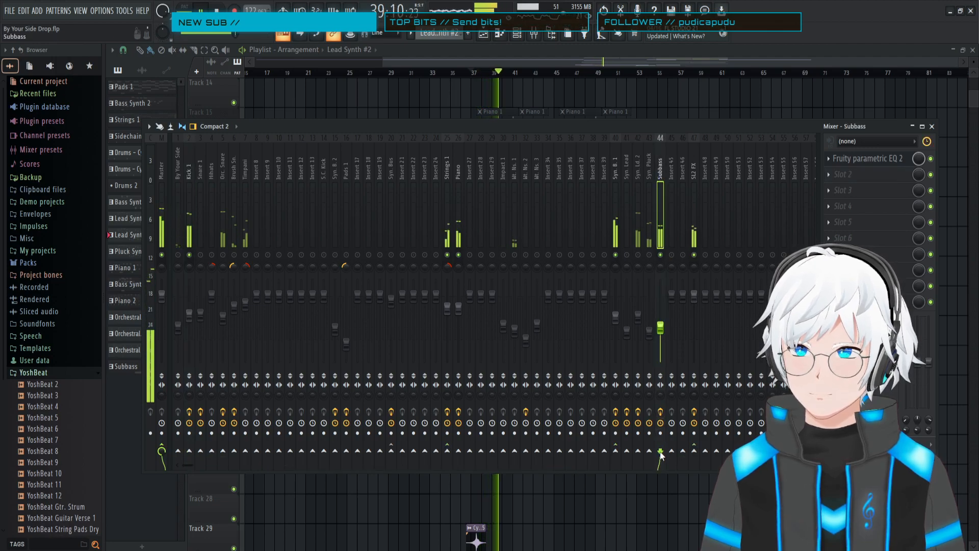
right_click(661, 256)
left_click(189, 254)
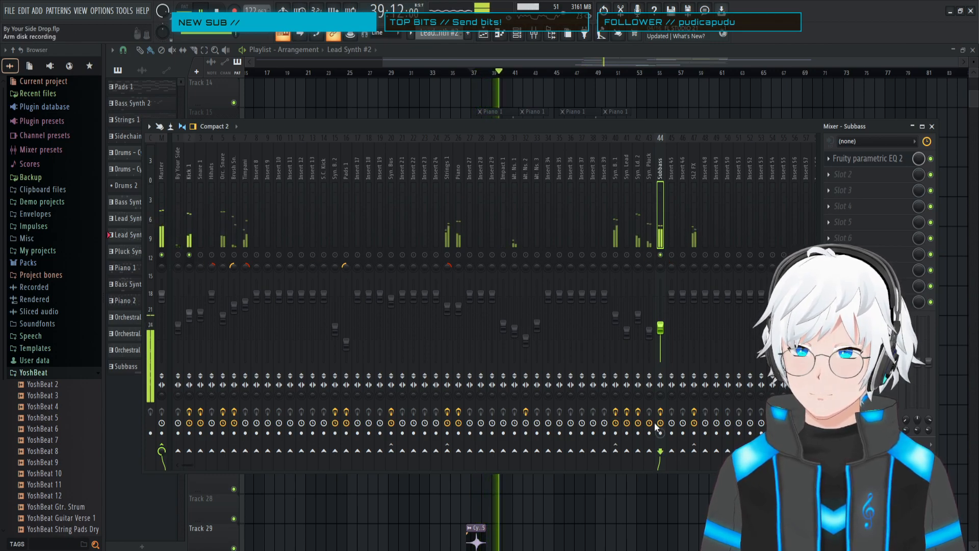
- Sidechain Kick 1 to the Subbass mixer track
left_click(188, 191)
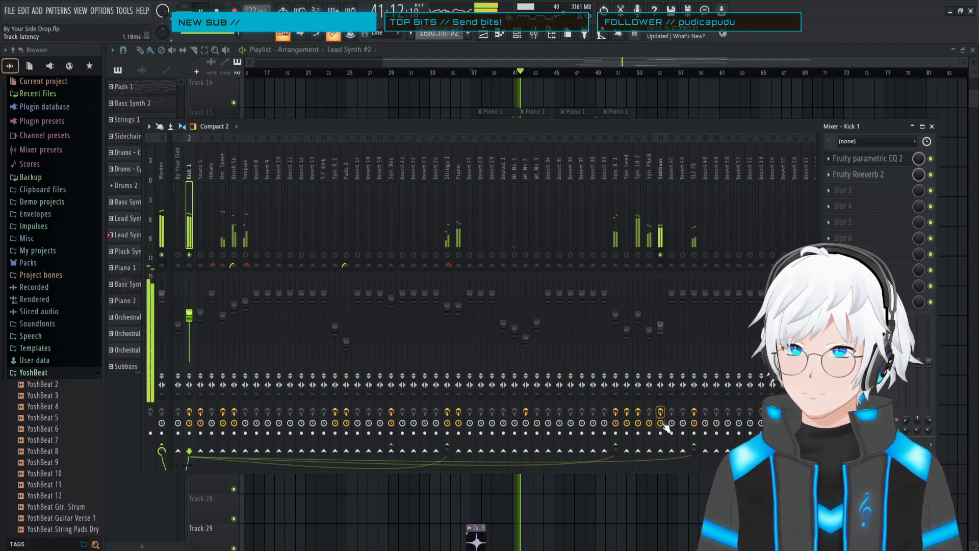
right_click(662, 449)
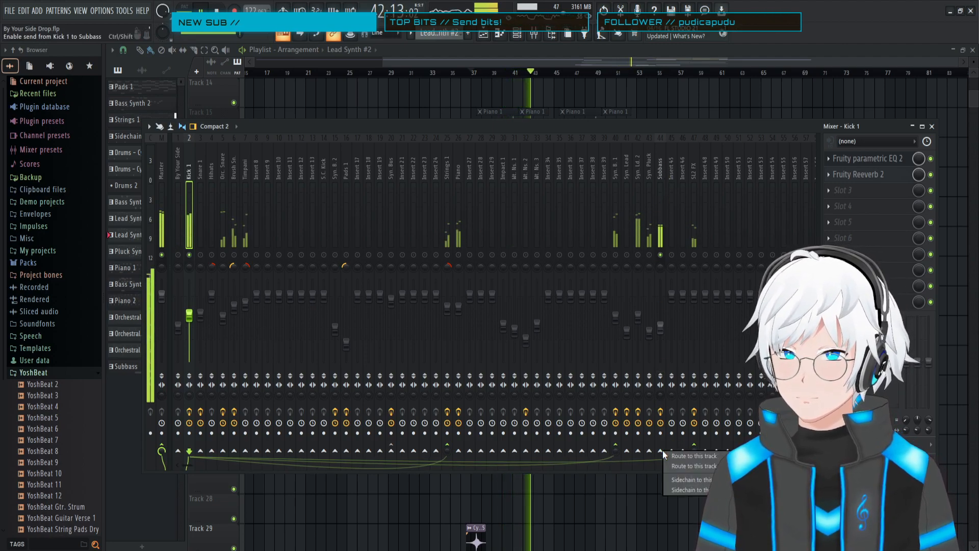
left_click(682, 479)
- Load Fruity Limiter in effect slot 2 of the Subbass track, replacing the Fruity Compressor picked first
left_click(659, 169)
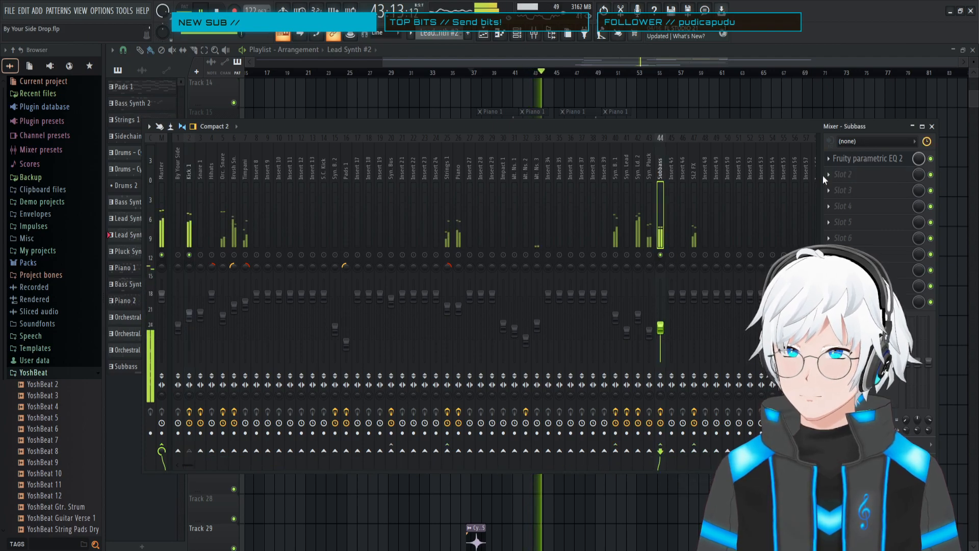
left_click(823, 176)
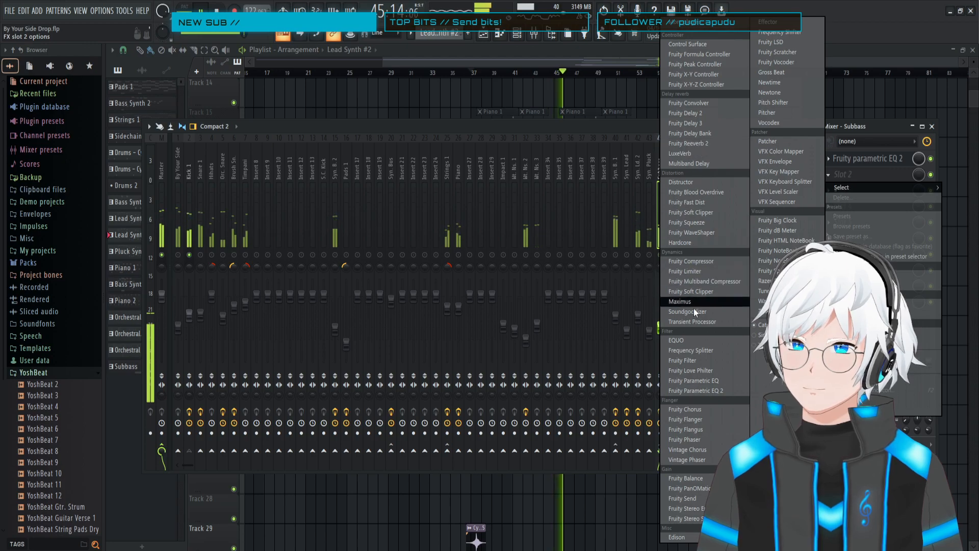
left_click(693, 261)
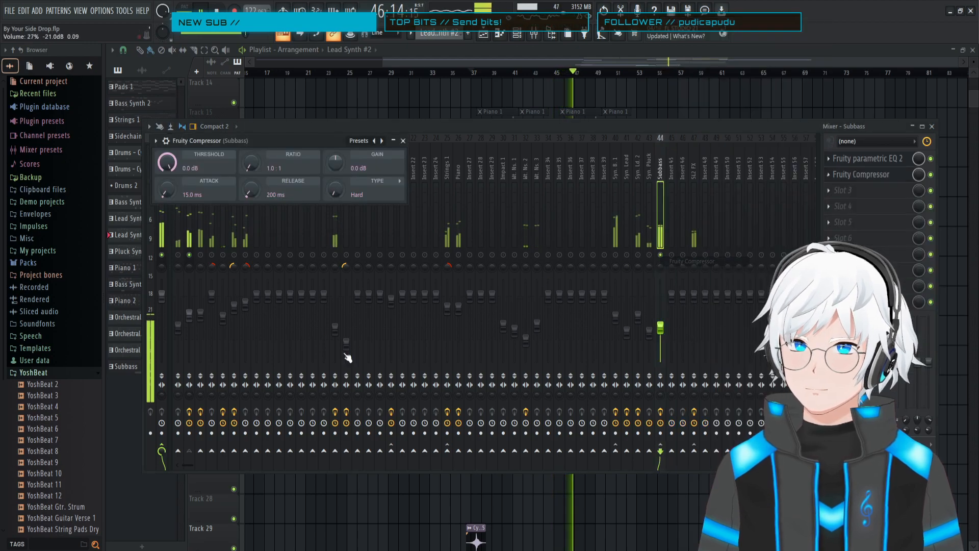
left_click(833, 177)
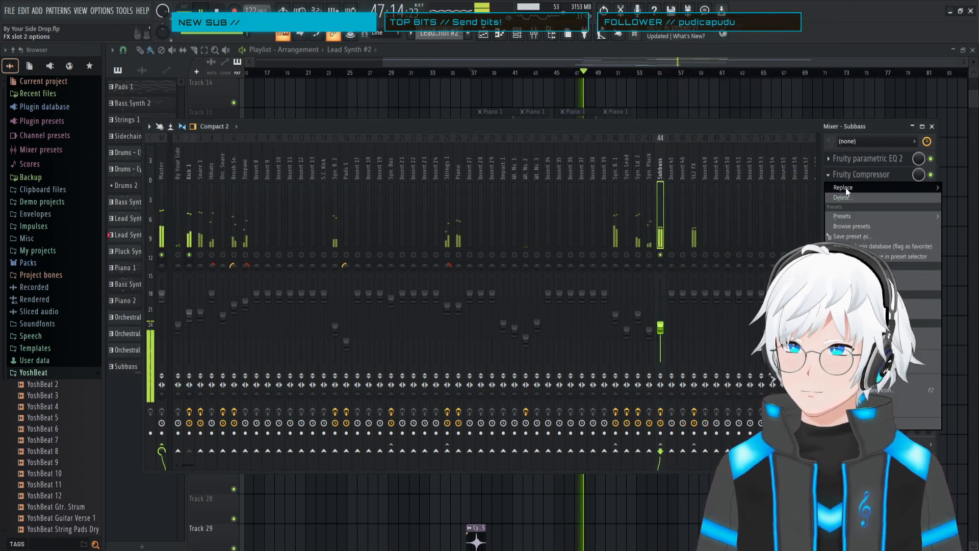
mouse_move(815, 188)
left_click(695, 271)
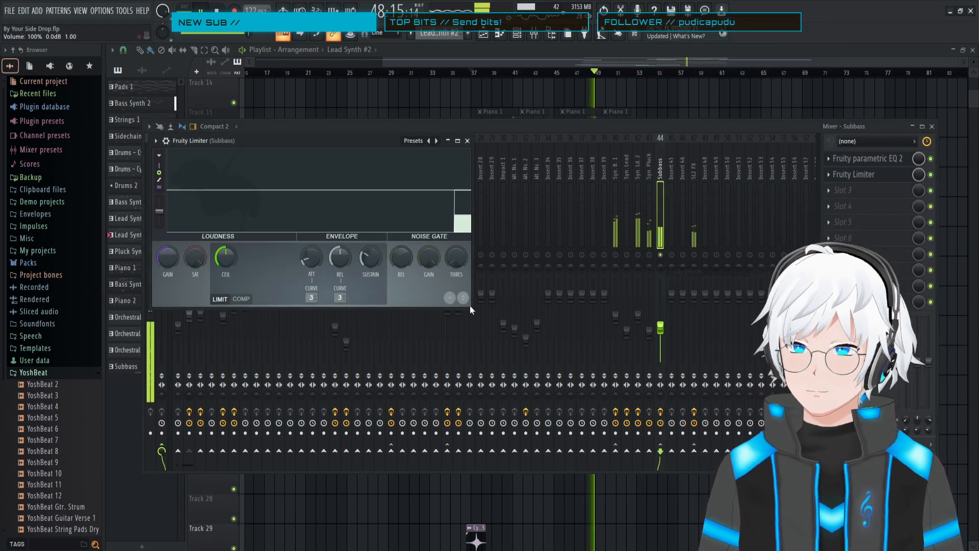
- Switch the Subbass Fruity Limiter to compressor mode and choose Kick 1 as its sidechain input
left_click(241, 298)
right_click(339, 297)
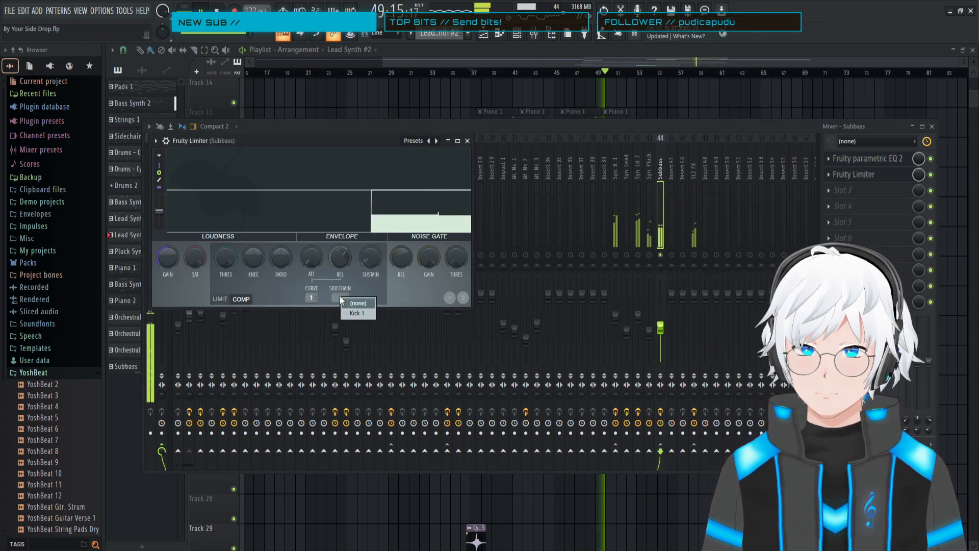
left_click(355, 313)
- Lower the compressor threshold on Subbass and raise its knee to about 75%
left_click_drag(226, 258, 226, 317)
left_click_drag(263, 255, 262, 225)
left_click_drag(255, 259, 255, 254)
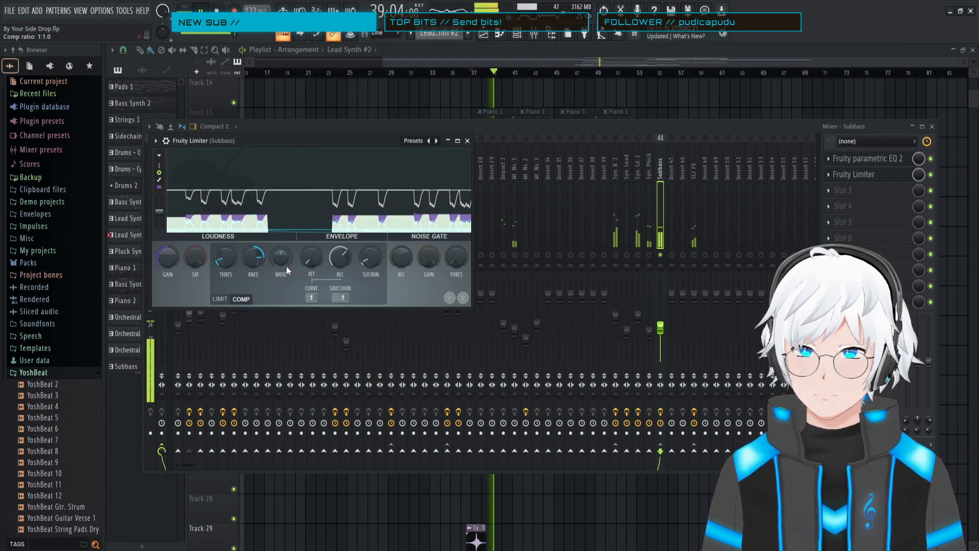
left_click_drag(251, 258, 251, 249)
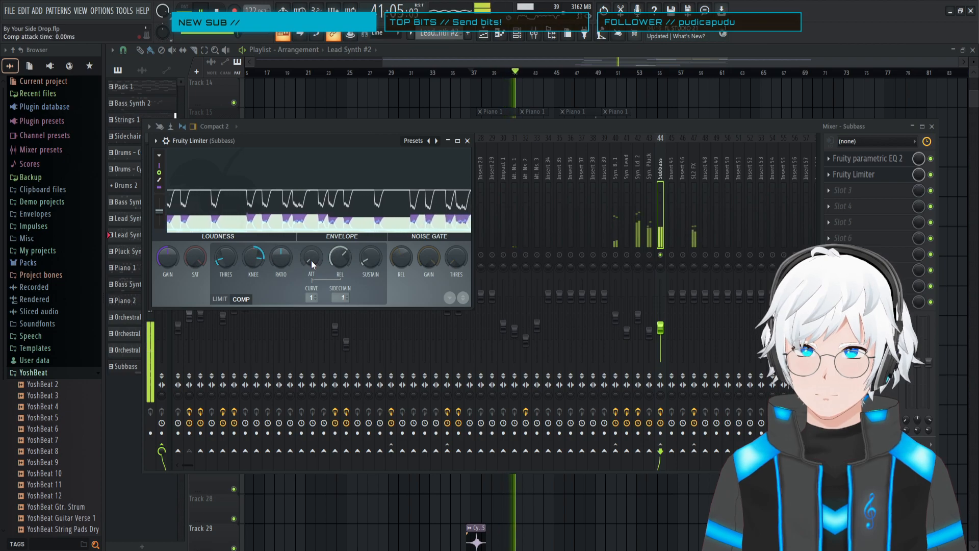
left_click_drag(253, 258, 253, 252)
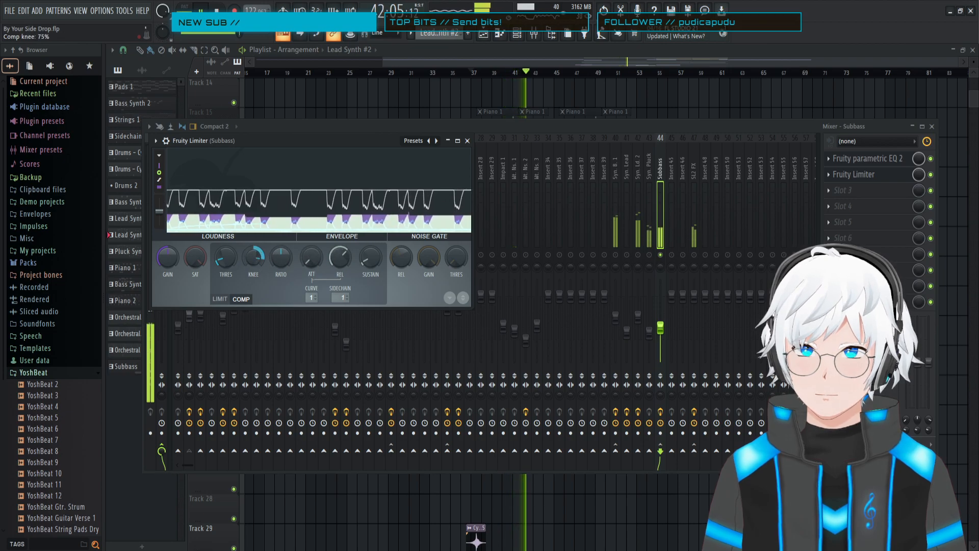
- Shorten the Subbass compressor's release to about 88 ms and raise its knee to about 86%
left_click_drag(340, 259, 340, 269)
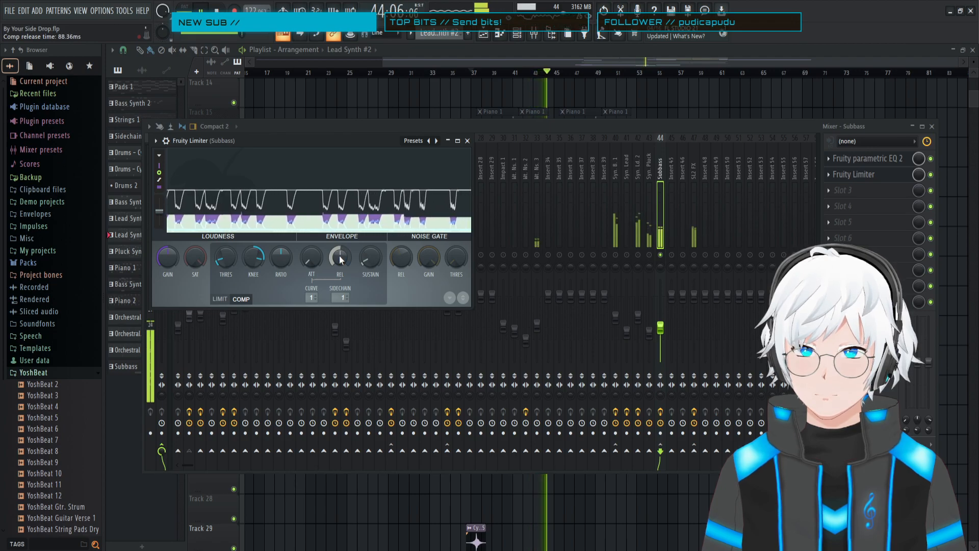
left_click_drag(254, 258, 254, 250)
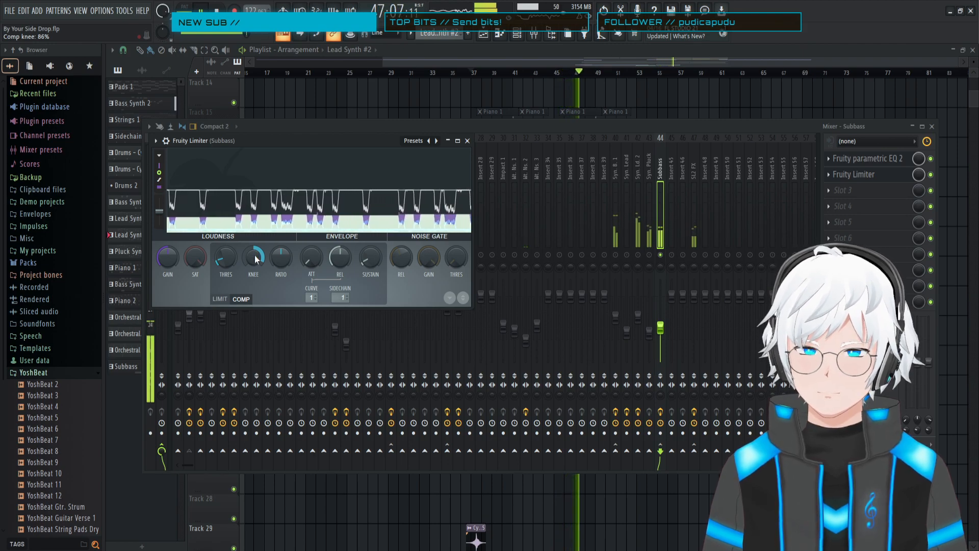
left_click_drag(255, 256, 255, 254)
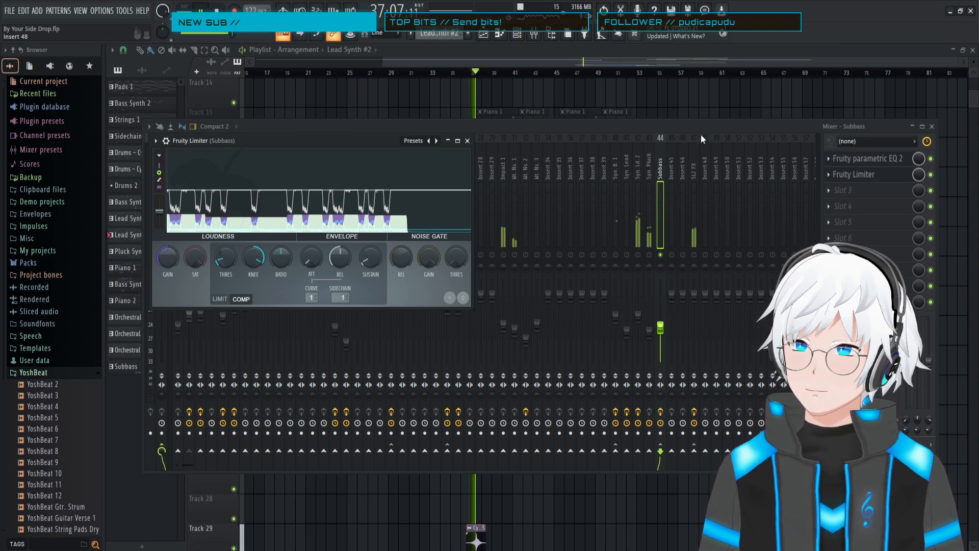
- Compare Subbass with Fruity Limiter bypassed and enabled, and reopen the limiter's settings
left_click(931, 174)
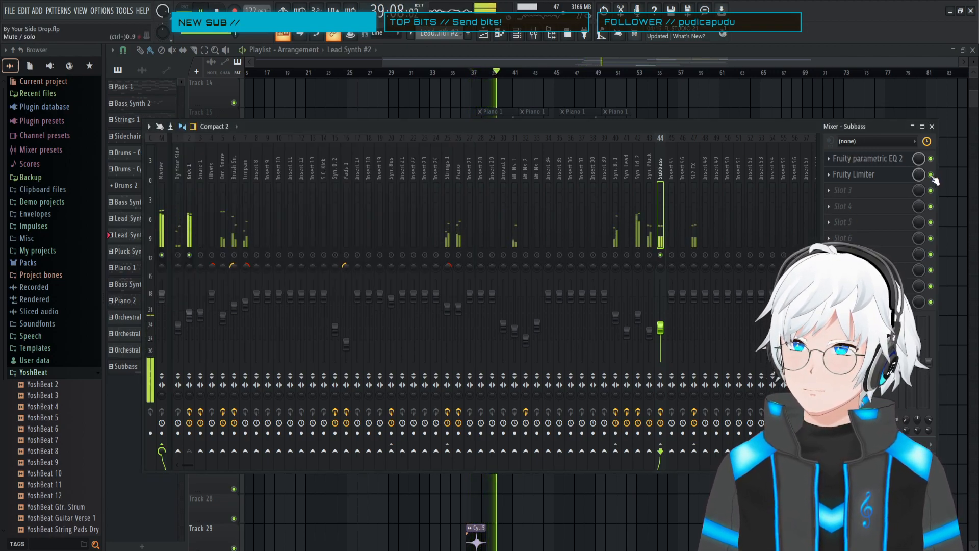
left_click(882, 176)
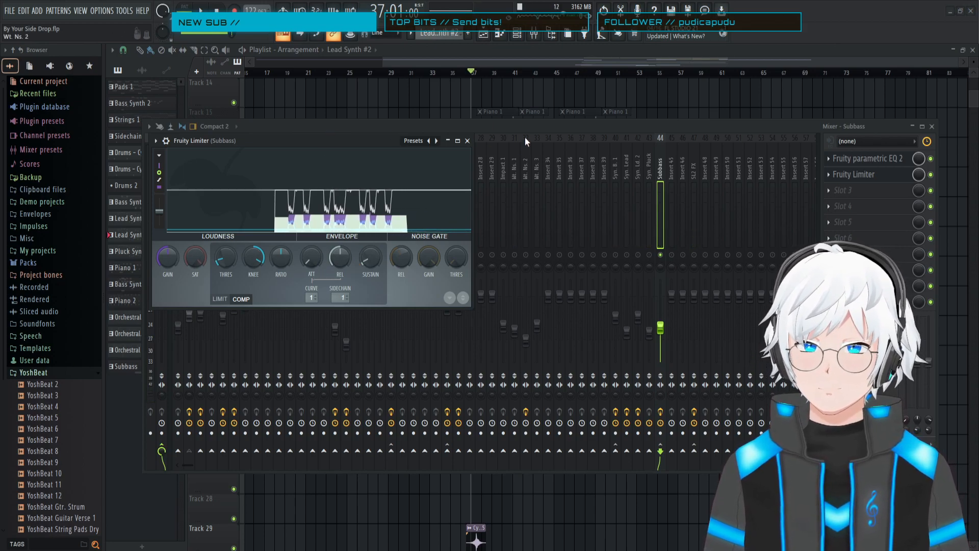
- Close the Subbass limiter, clear the solo and listen to the full mix
left_click(467, 140)
right_click(665, 257)
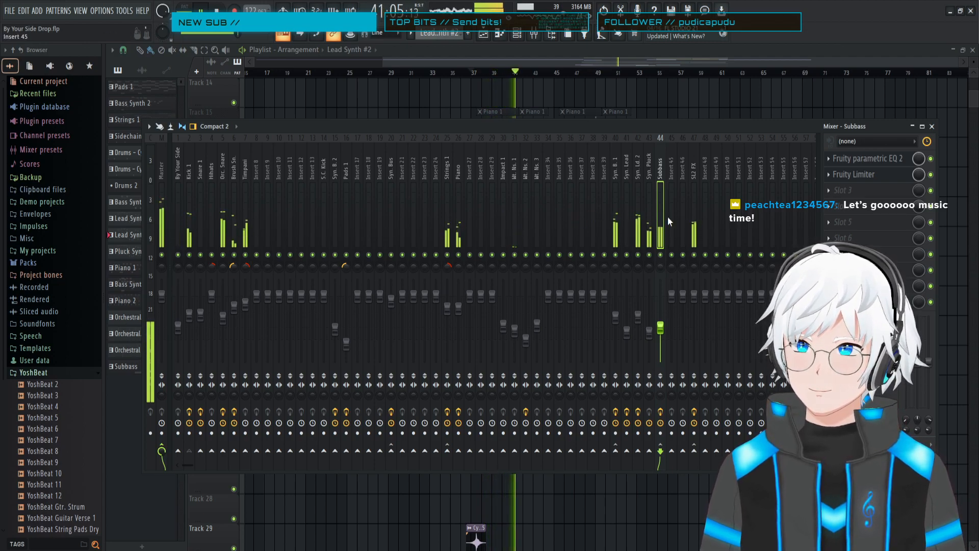
mouse_move(581, 125)
left_mouse_down()
mouse_move(604, 126)
mouse_move(581, 128)
left_mouse_up()
key("space")
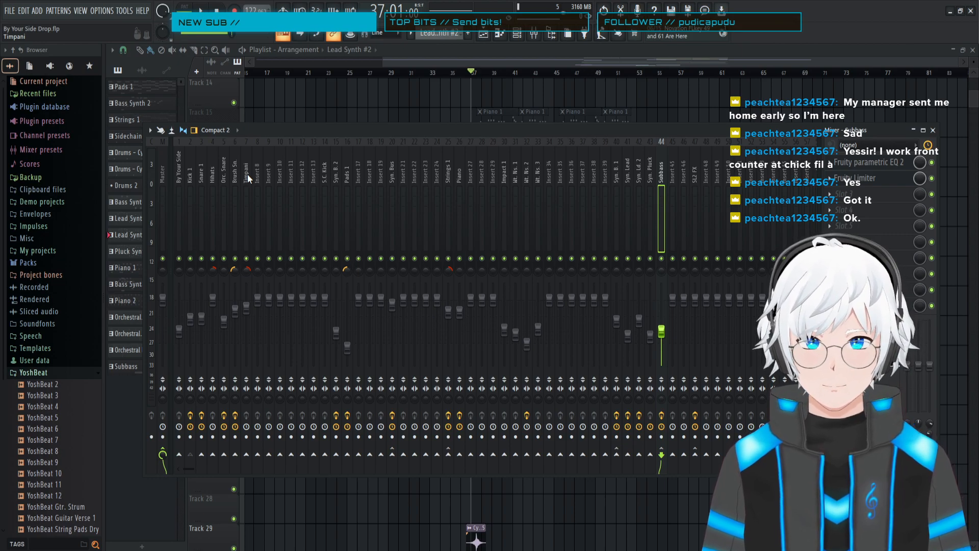
- Select Kick 1 in the mixer to view its sidechain routing, and shift the mixer window lower over the playlist
left_click(200, 175)
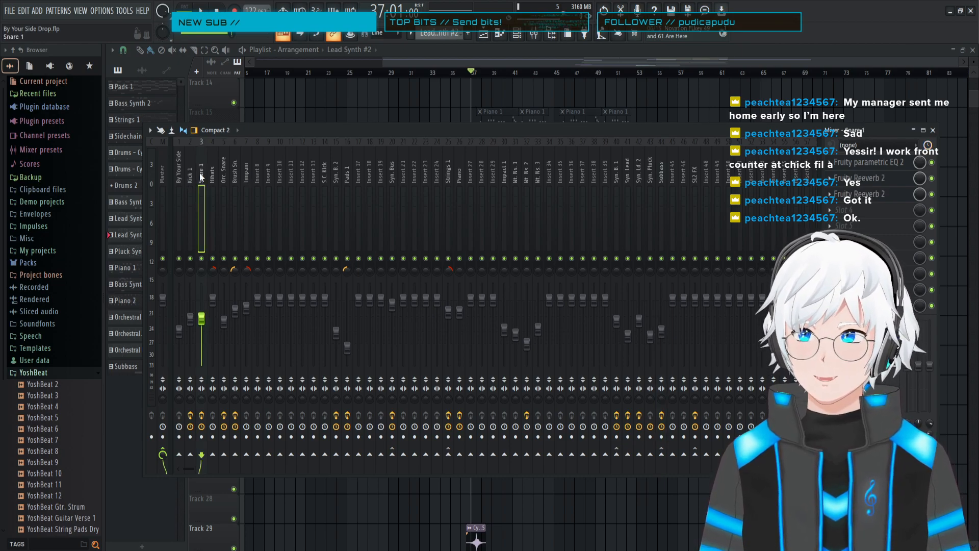
left_click(191, 177)
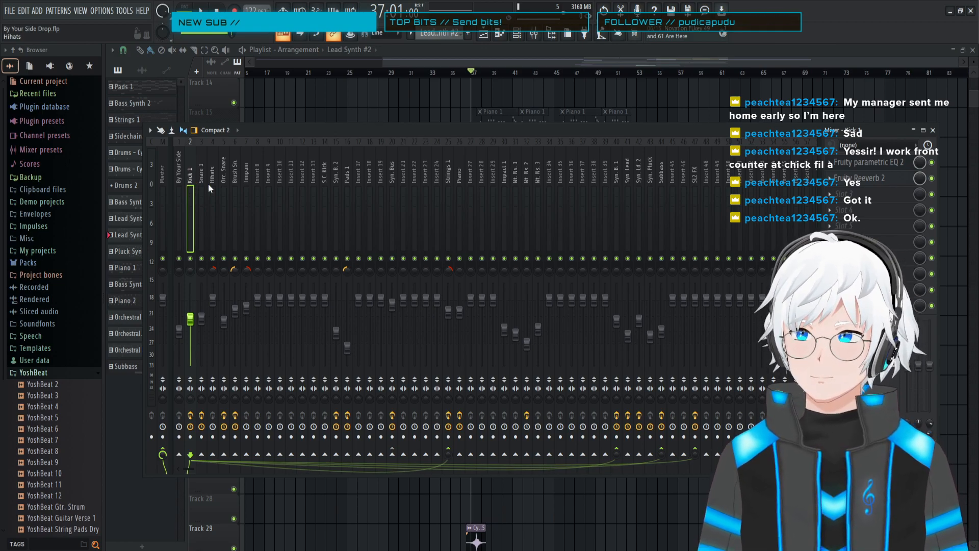
left_click_drag(395, 129, 389, 174)
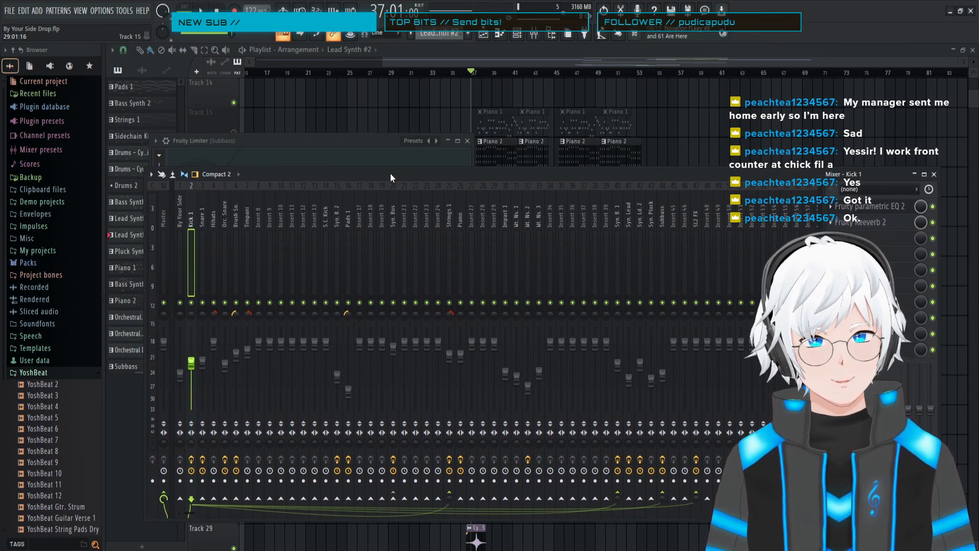
left_click_drag(390, 177, 368, 156)
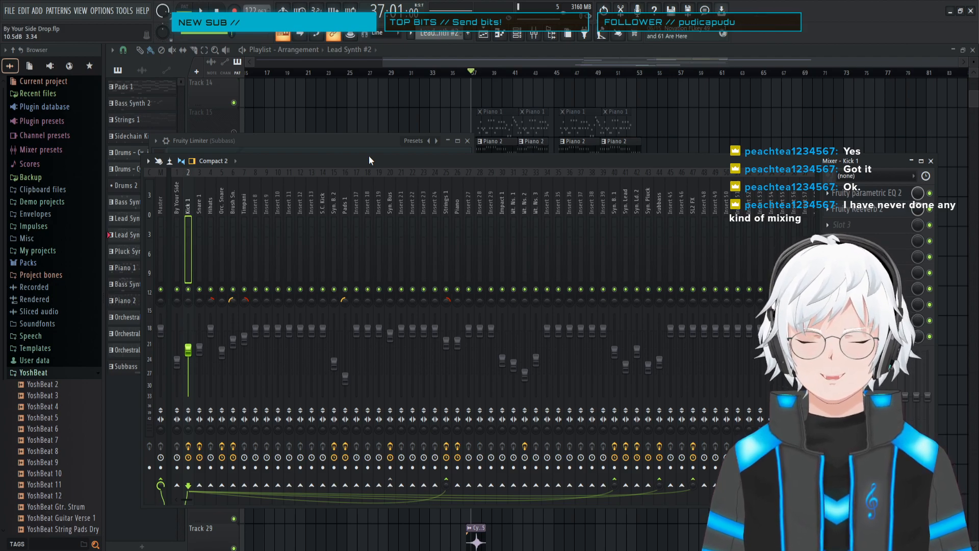
mouse_move(370, 158)
left_mouse_down()
mouse_move(388, 166)
mouse_move(378, 161)
left_mouse_up()
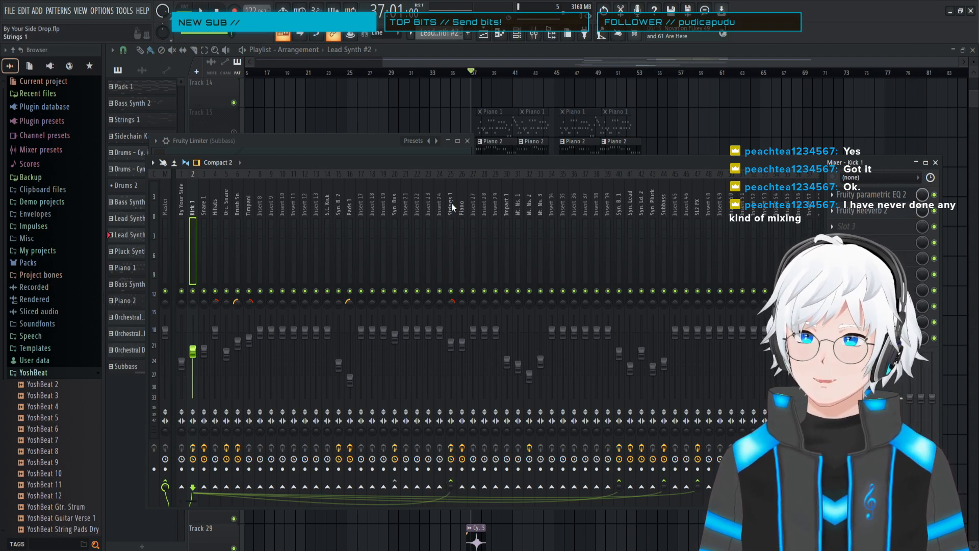
- Select Subbass, inspect its Fruity Limiter settings and close the plugin
left_click(664, 207)
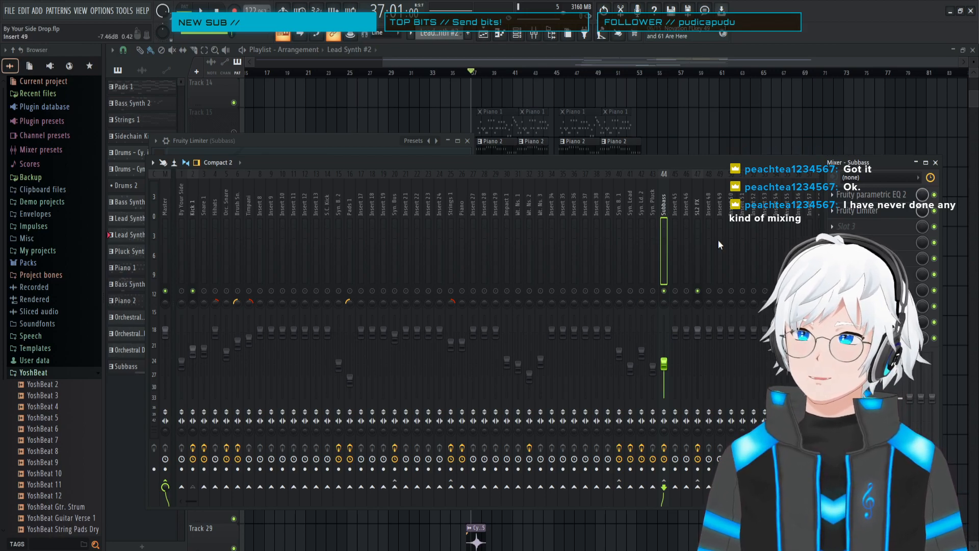
left_click(852, 212)
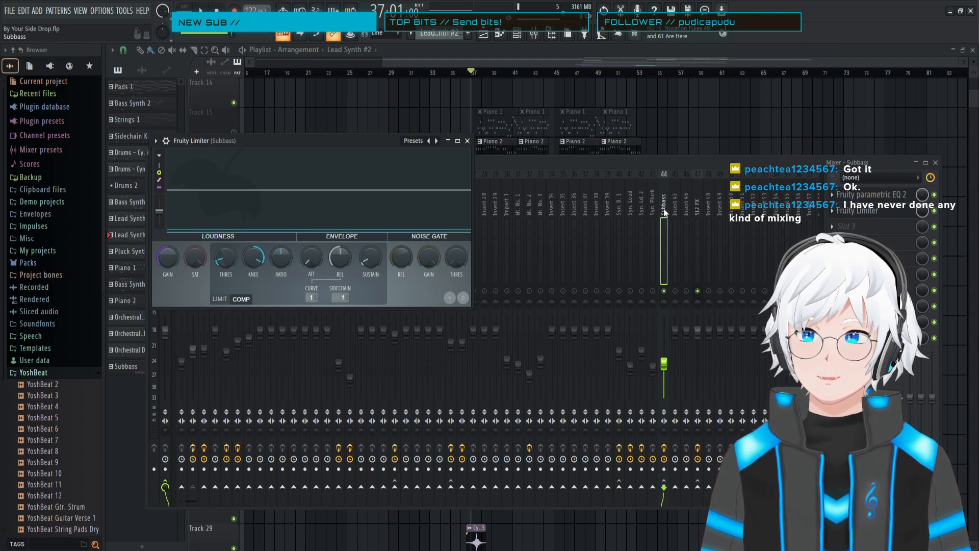
left_click_drag(320, 141, 370, 207)
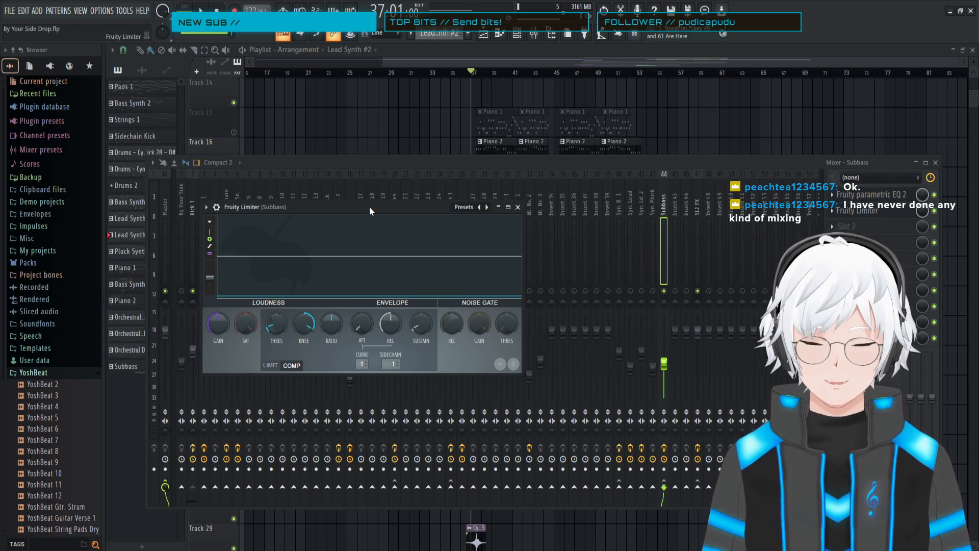
left_click_drag(369, 207, 427, 267)
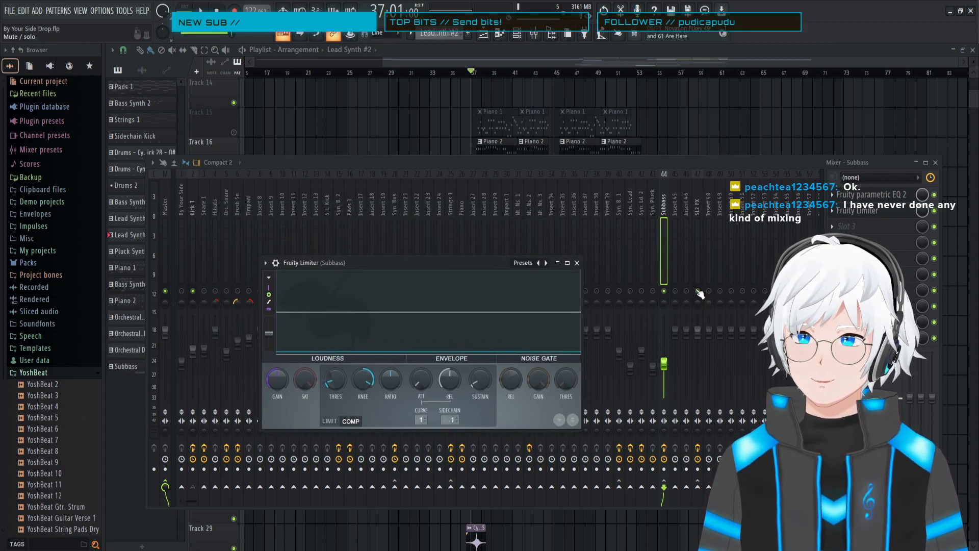
left_click(572, 268)
- Play the soloed Kick 1 and Subbass while watching the gain reduction in the Subbass Fruity Limiter
key("space")
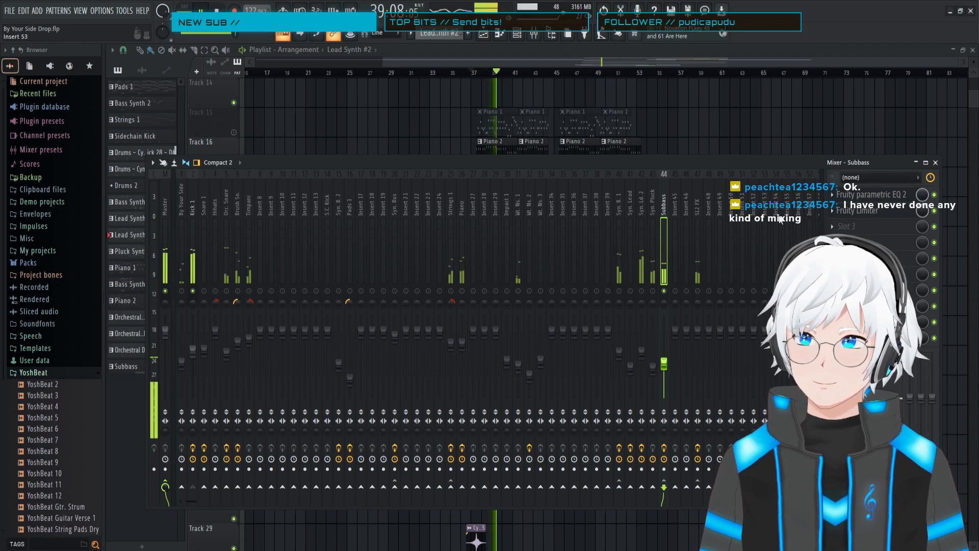
left_click(872, 215)
left_click_drag(471, 275, 498, 264)
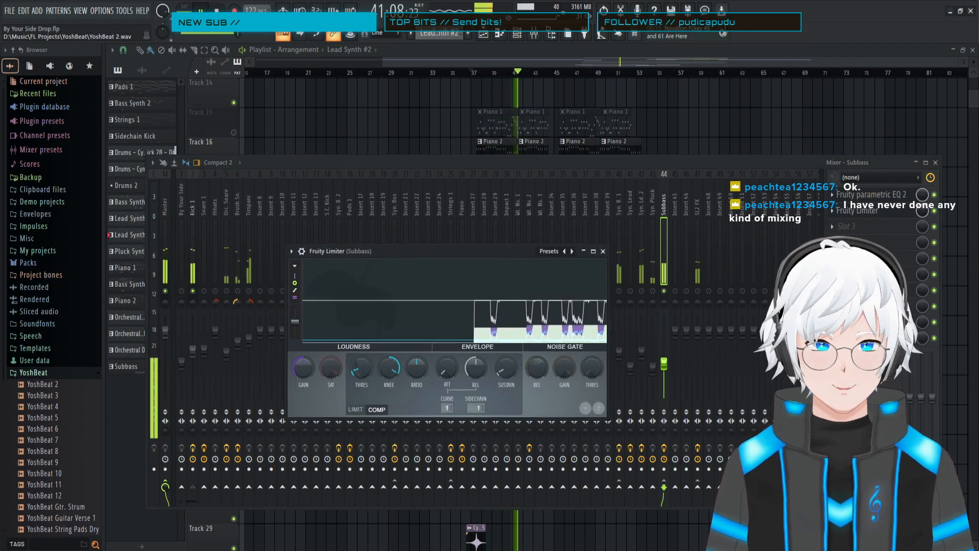
key("space")
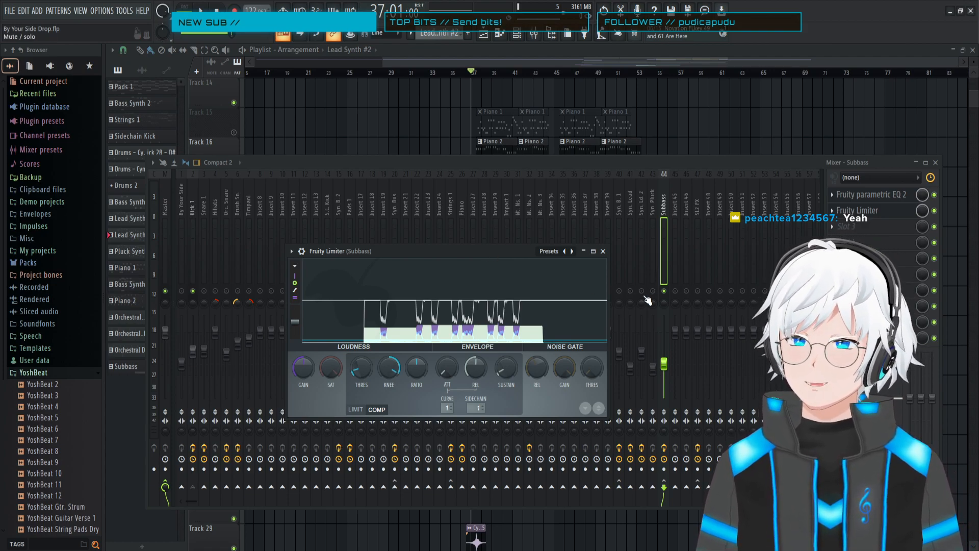
mouse_move(485, 248)
left_mouse_down()
mouse_move(501, 260)
mouse_move(491, 255)
left_mouse_up()
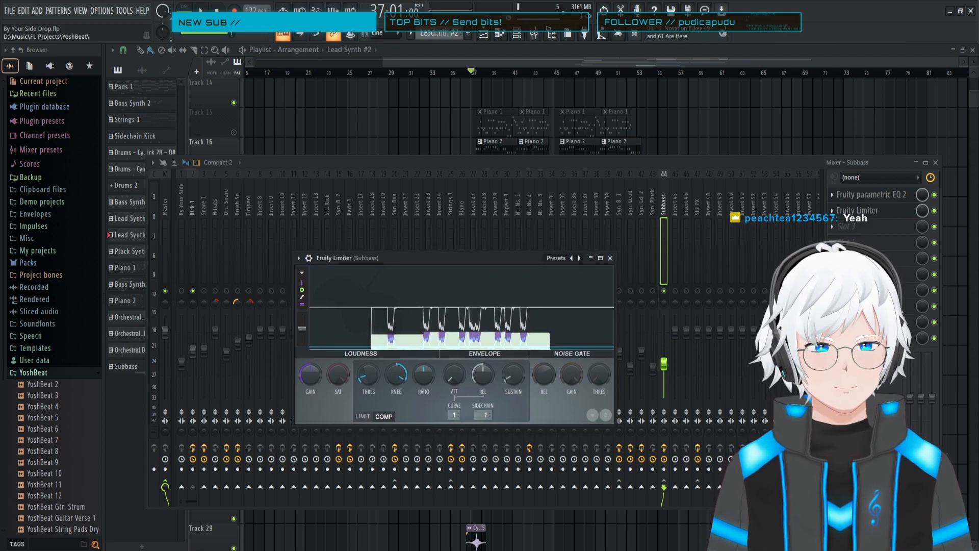
- Solo Kick 1 with its sidechained tracks and compare playback without and with Strings 1
right_click(194, 293)
right_click(194, 293)
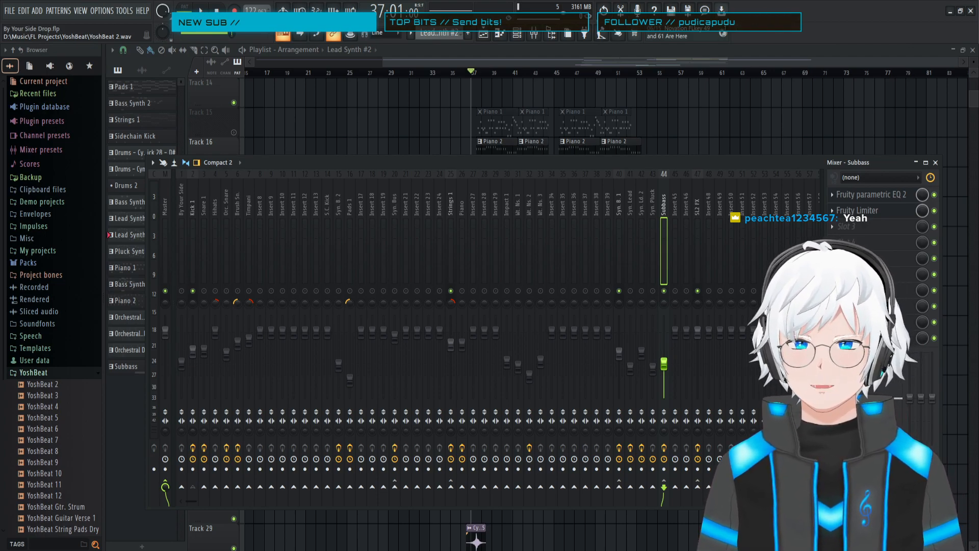
key("space")
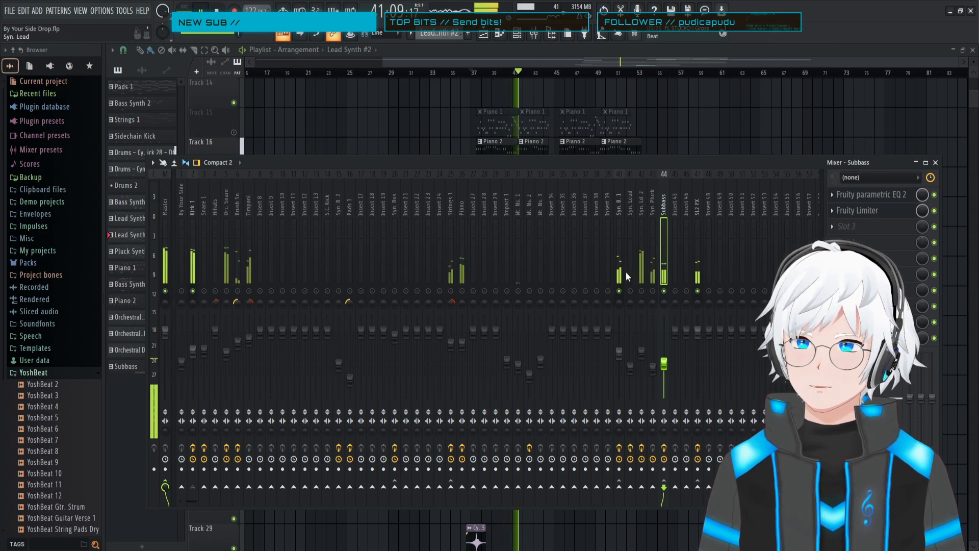
right_click(452, 290)
key("space")
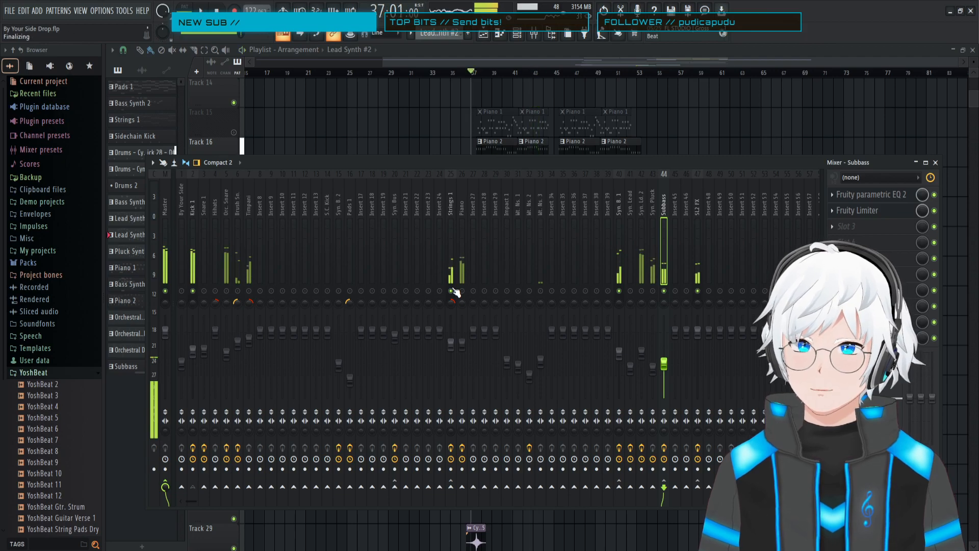
- Unmute all mixer tracks and replay the drop from bar 37
key("space")
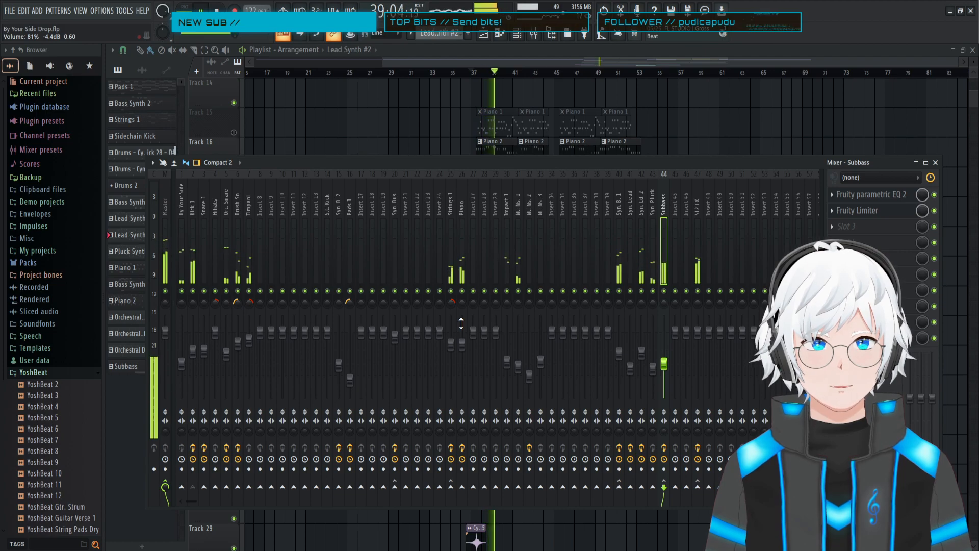
key("space")
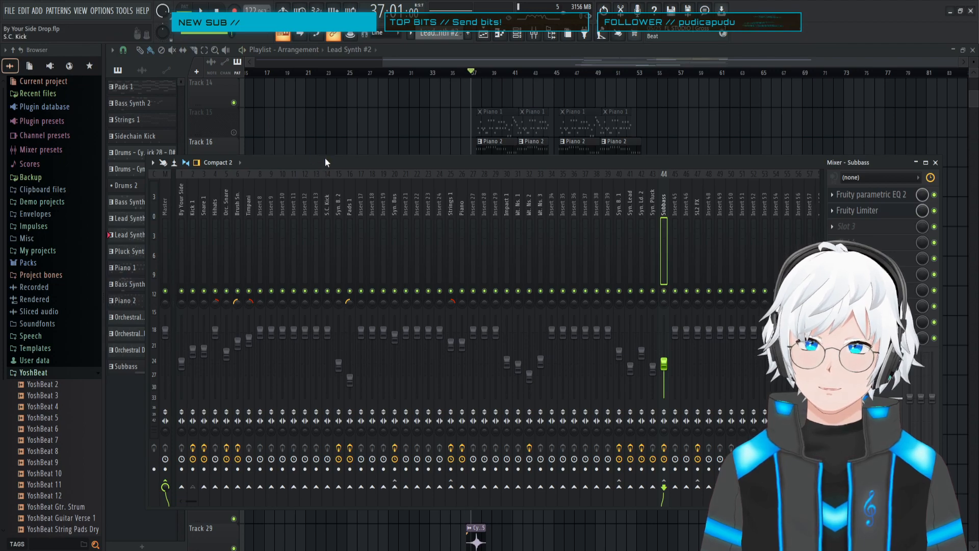
key("space")
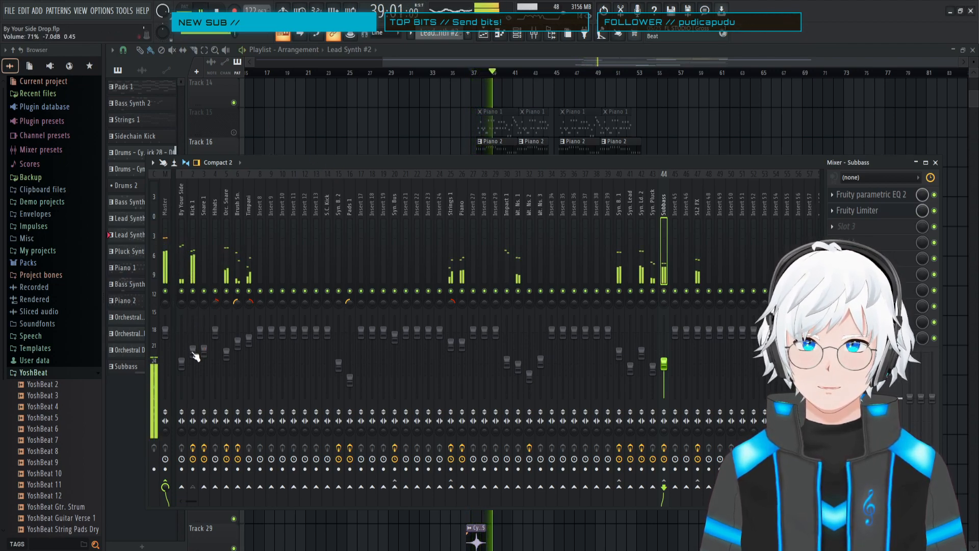
- Try a louder Kick 1 volume during playback, undo the change and listen again at the previous level
left_click_drag(199, 349, 198, 339)
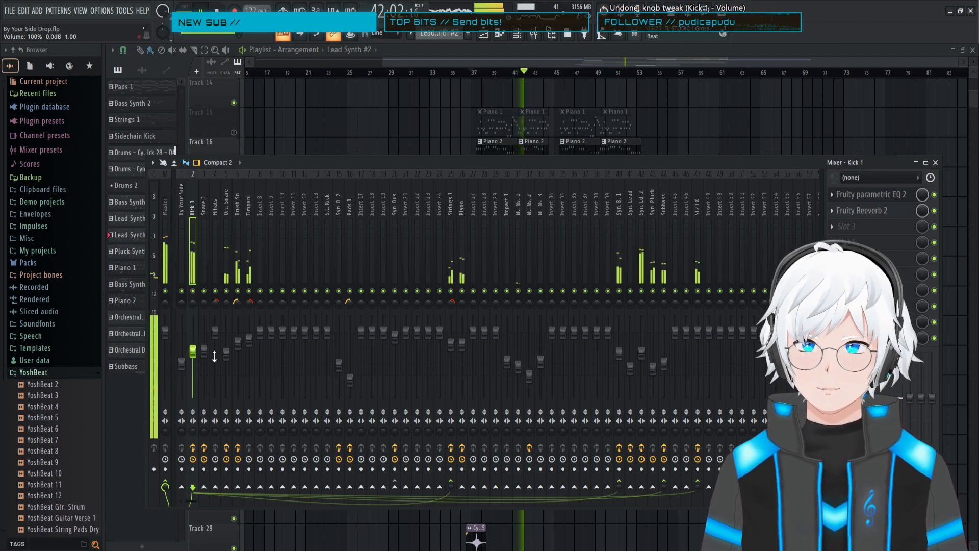
left_click_drag(191, 340, 190, 358)
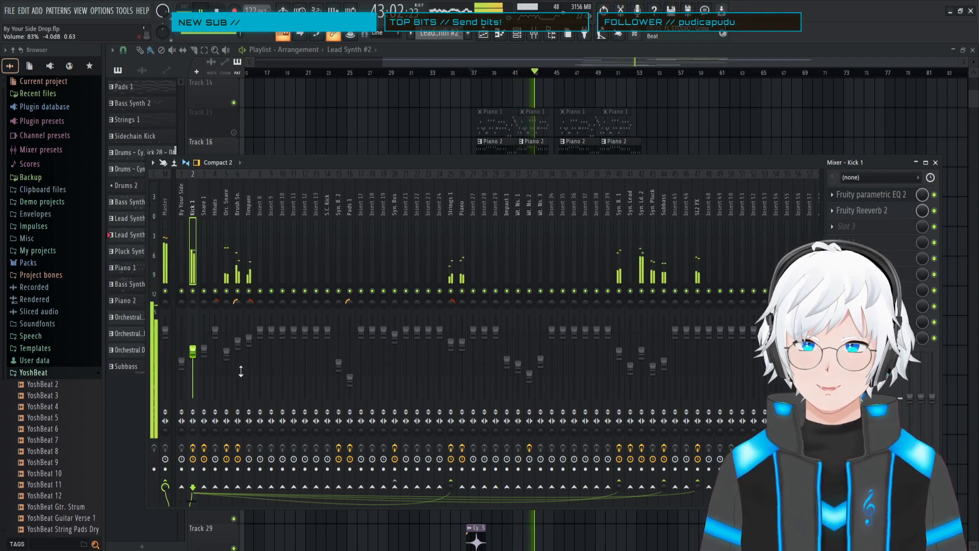
key("space")
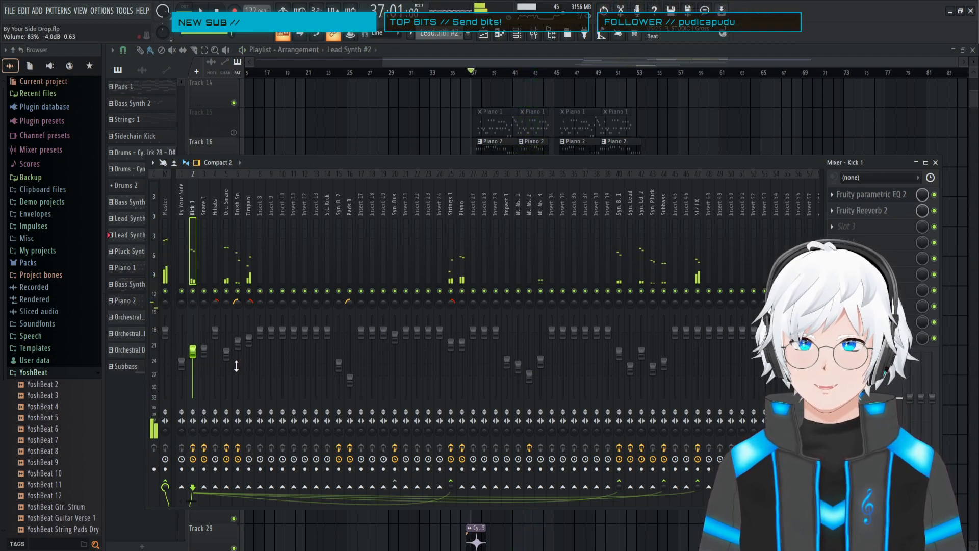
key("space")
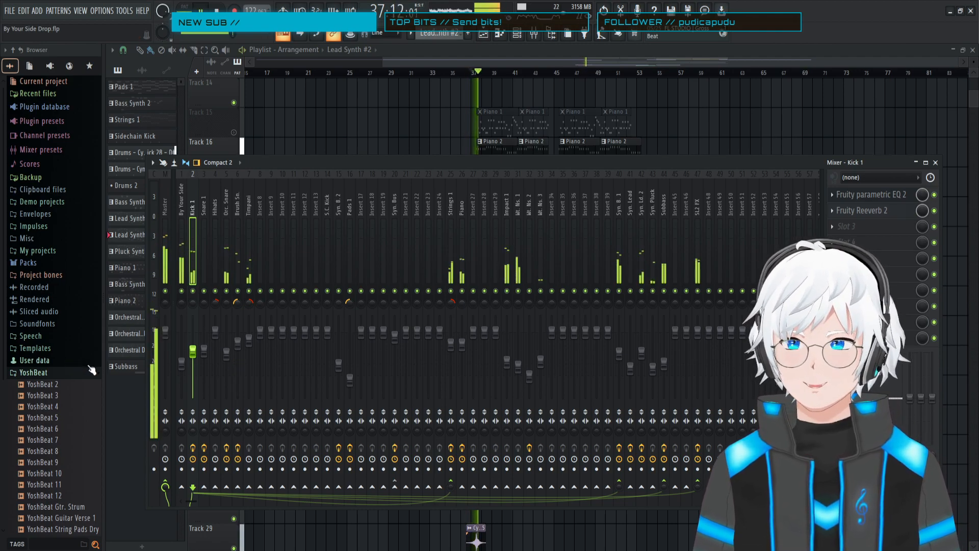
key("space")
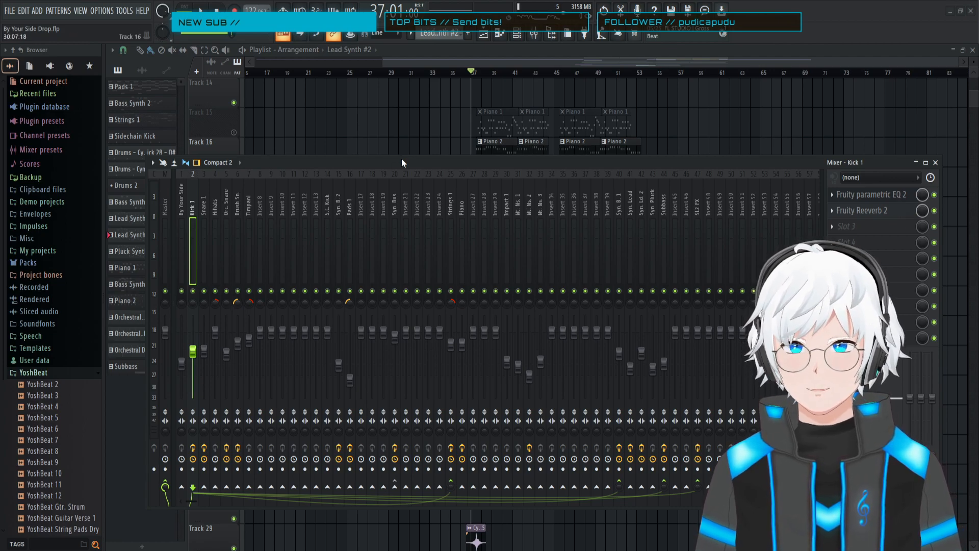
key("space")
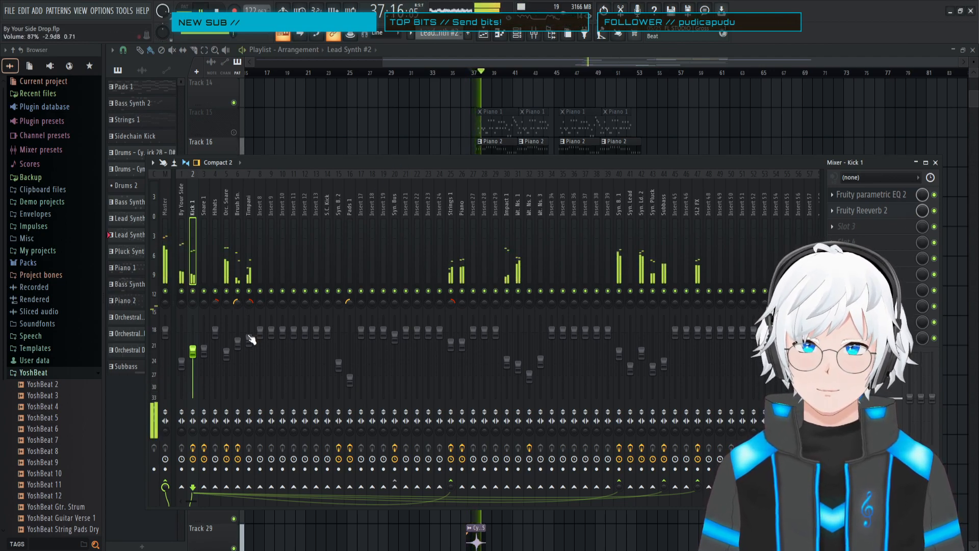
- Raise Kick 1's volume and fine-tune it to about 78%
left_click_drag(193, 351, 193, 338)
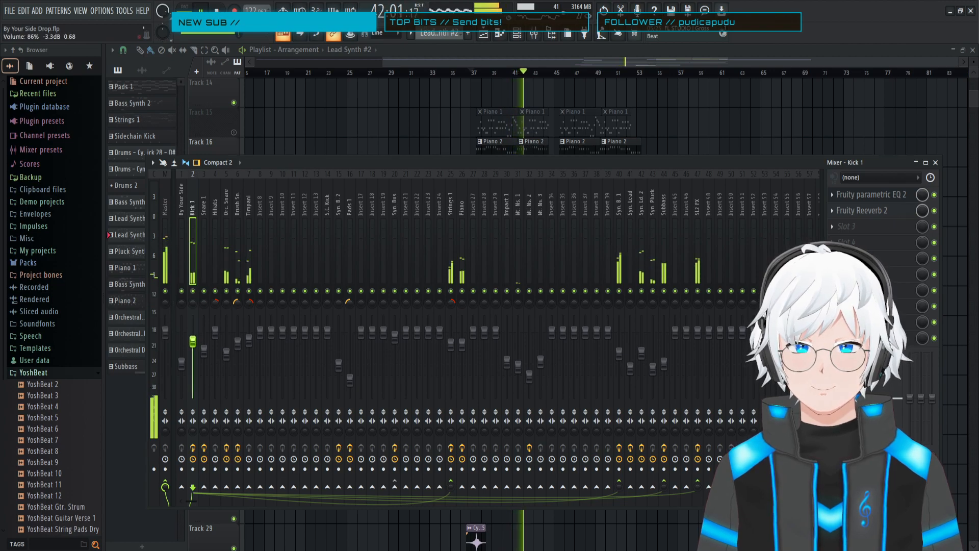
key("space")
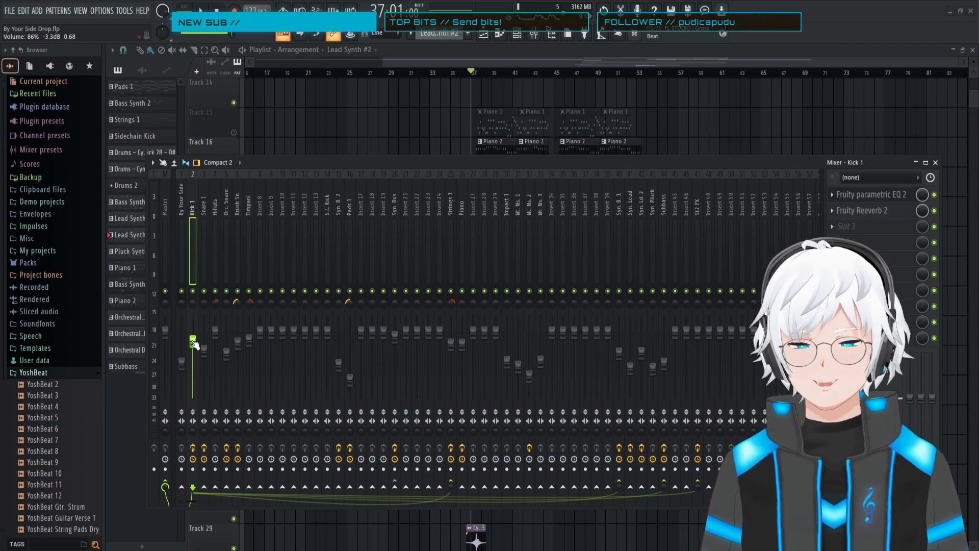
left_click_drag(193, 340, 193, 347)
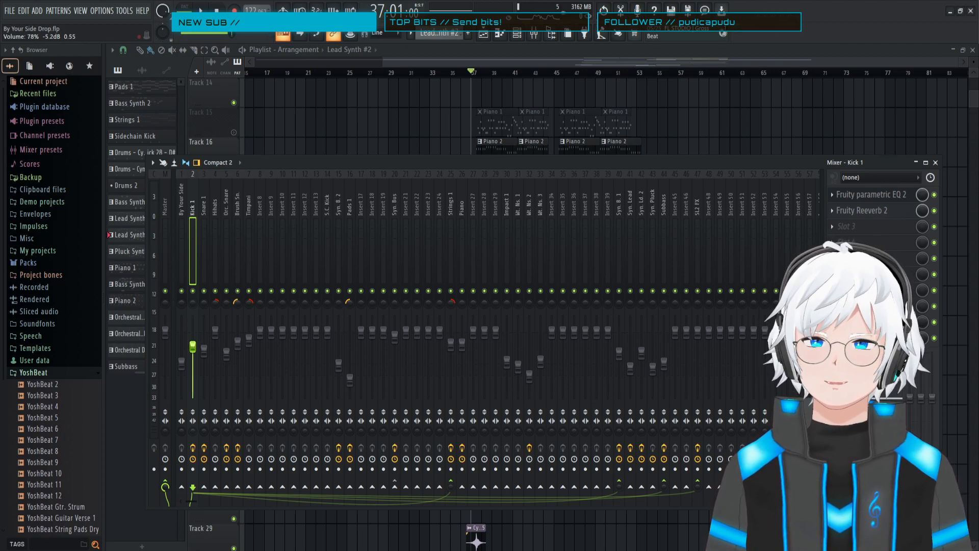
right_click(192, 347)
left_click(193, 343)
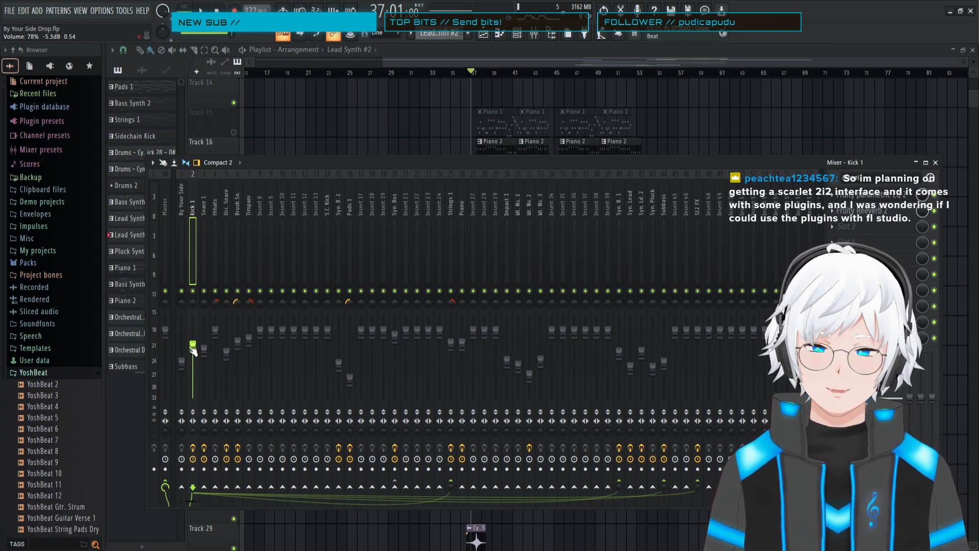
- Solo Kick 1 with its sidechained tracks, start playback and open Kick 1's Fruity parametric EQ 2
right_click(193, 291)
key("space")
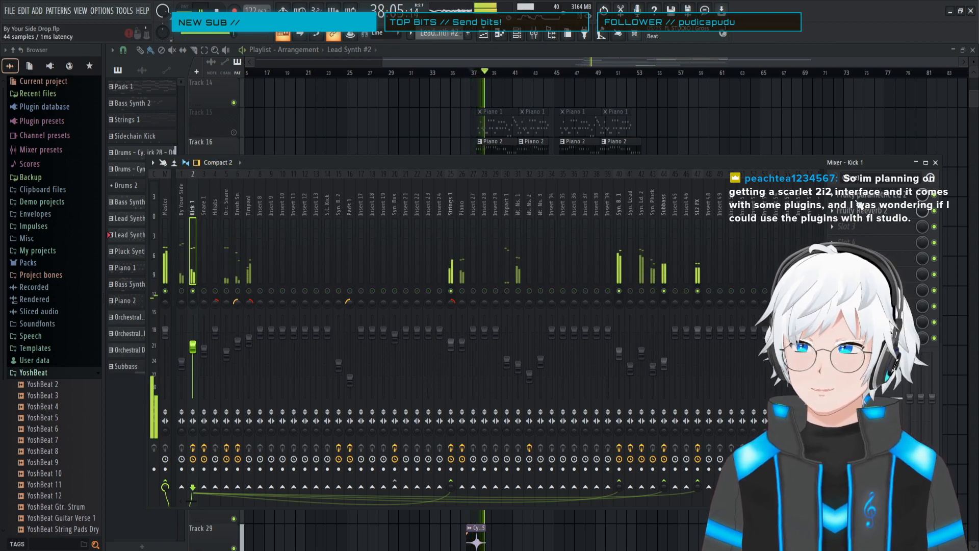
left_click(864, 196)
- Reset the high-shelf band 7 in Kick 1's EQ and raise it again with a slight boost
mouse_move(575, 226)
left_mouse_down()
mouse_move(547, 200)
mouse_move(568, 227)
left_mouse_up()
key("space")
right_click(568, 228)
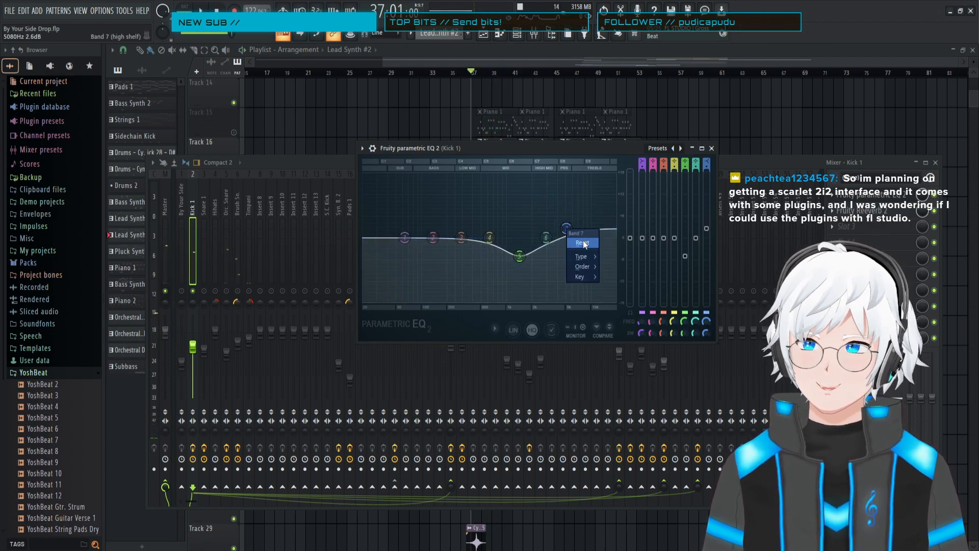
left_click(582, 241)
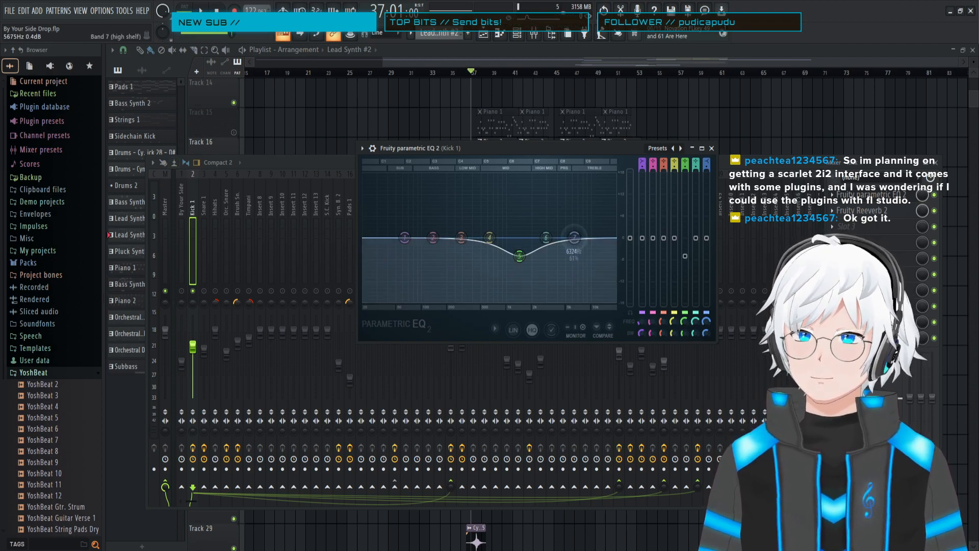
left_click_drag(573, 238, 570, 226)
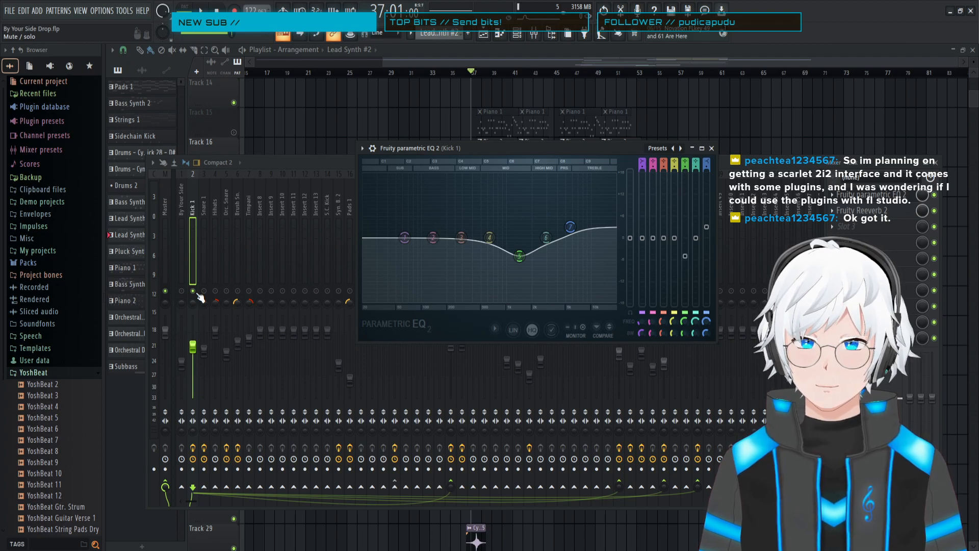
- Audition Kick 1 with its sidechained tracks from bar 37 and move the mixer clear of the playlist
left_click(323, 163)
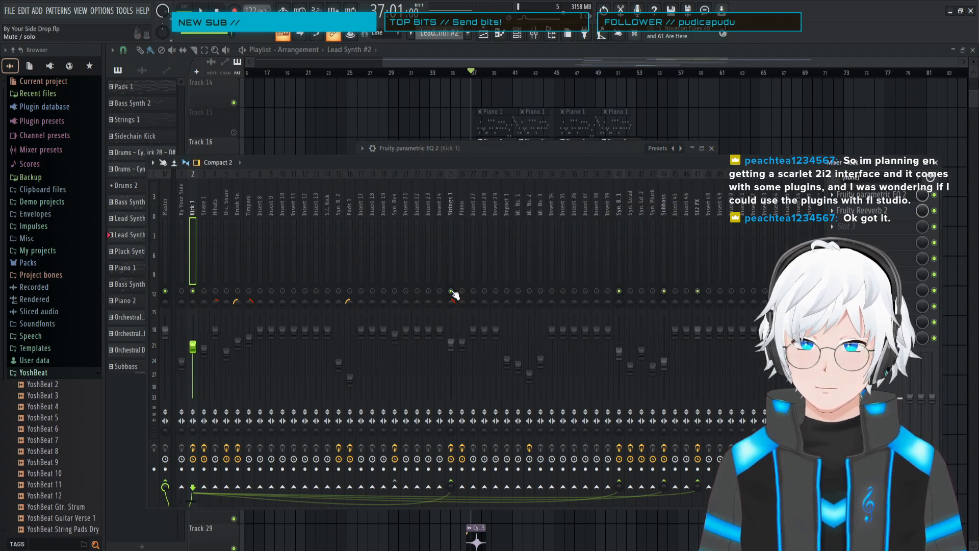
key("space")
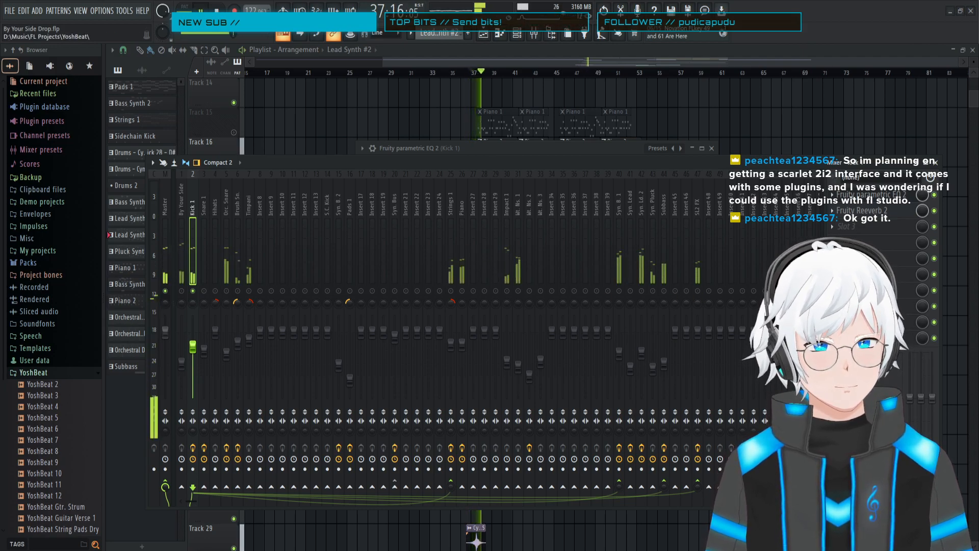
left_click_drag(457, 164, 481, 158)
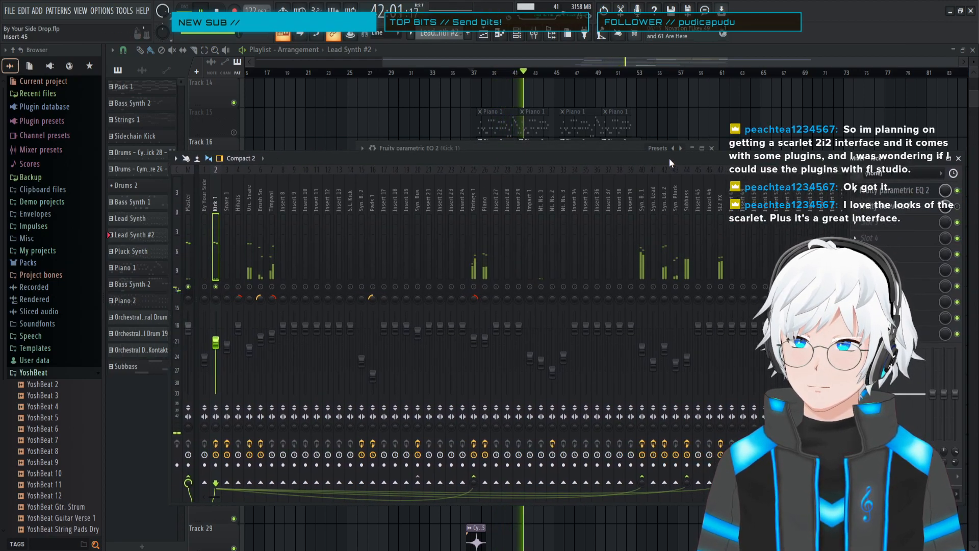
left_click_drag(668, 159, 682, 158)
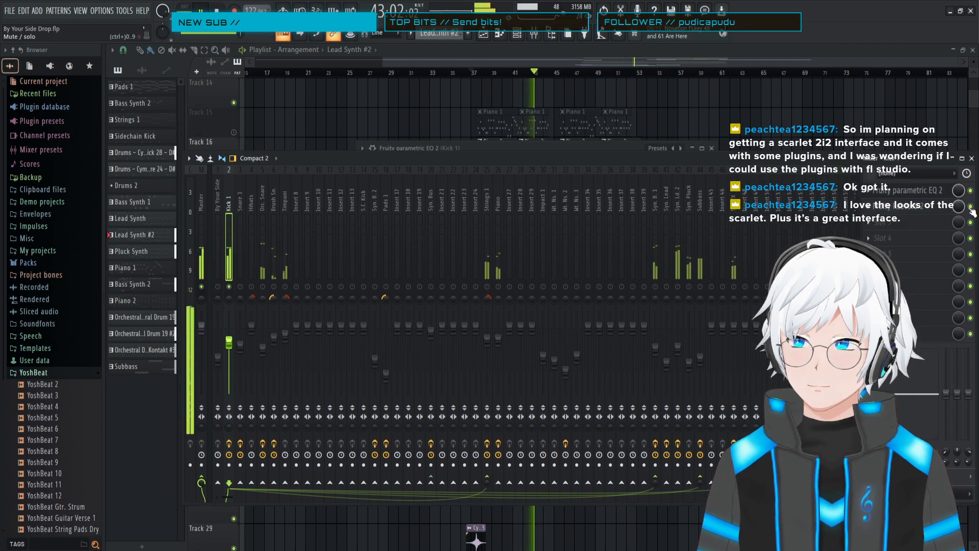
key("space")
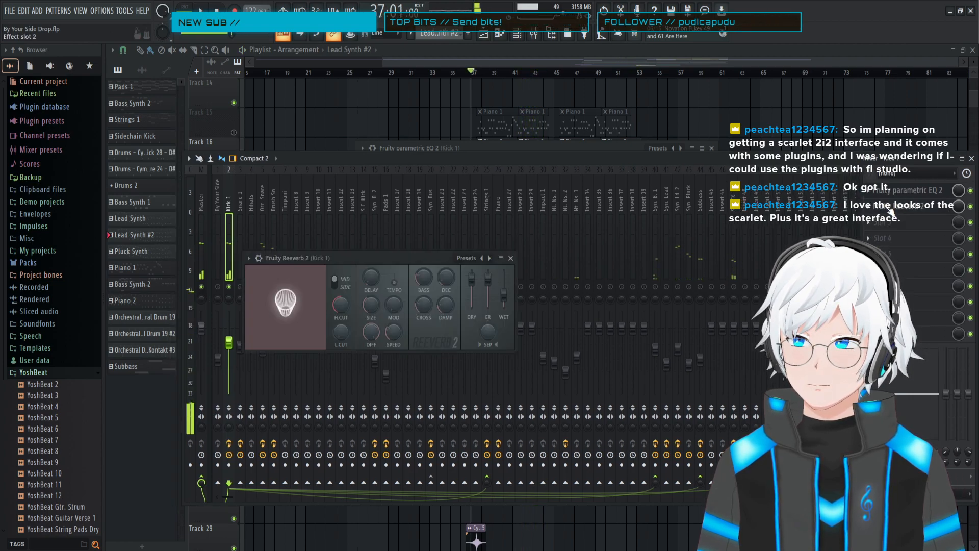
- Open Kick 1's Fruity Reeverb 2, listen to the section and return to the mixer
left_click(890, 209)
key("space")
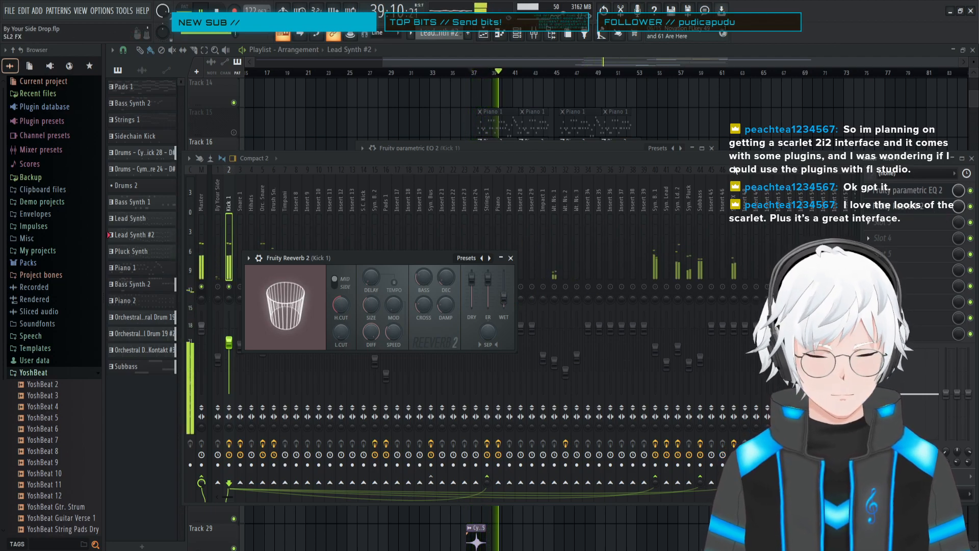
left_click(616, 156)
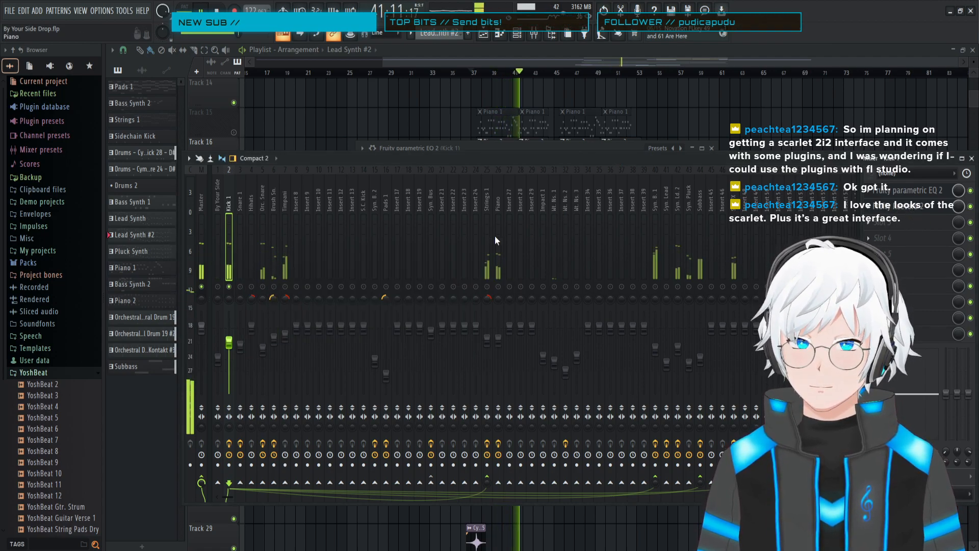
key("space")
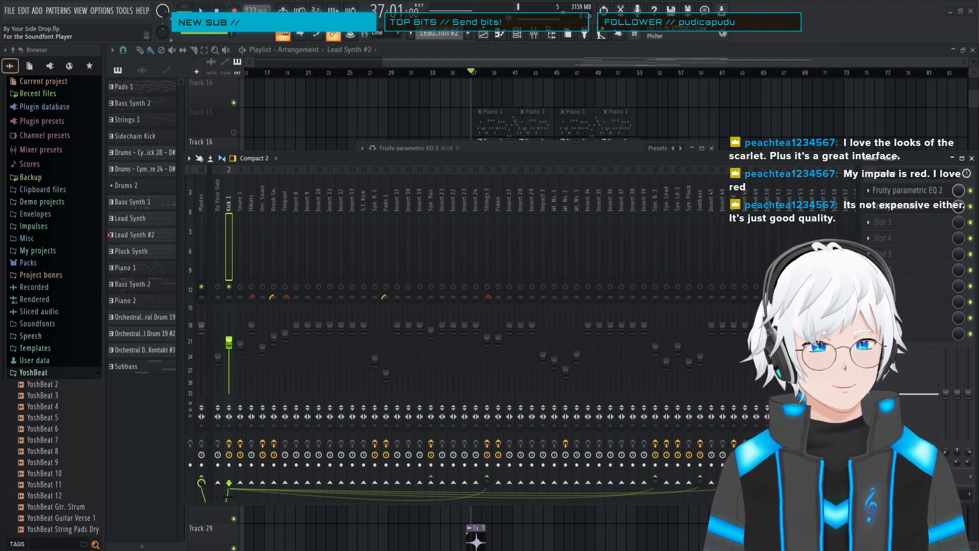
- Replay the section from bar 37 twice to judge the kick against its sidechained tracks
key("space")
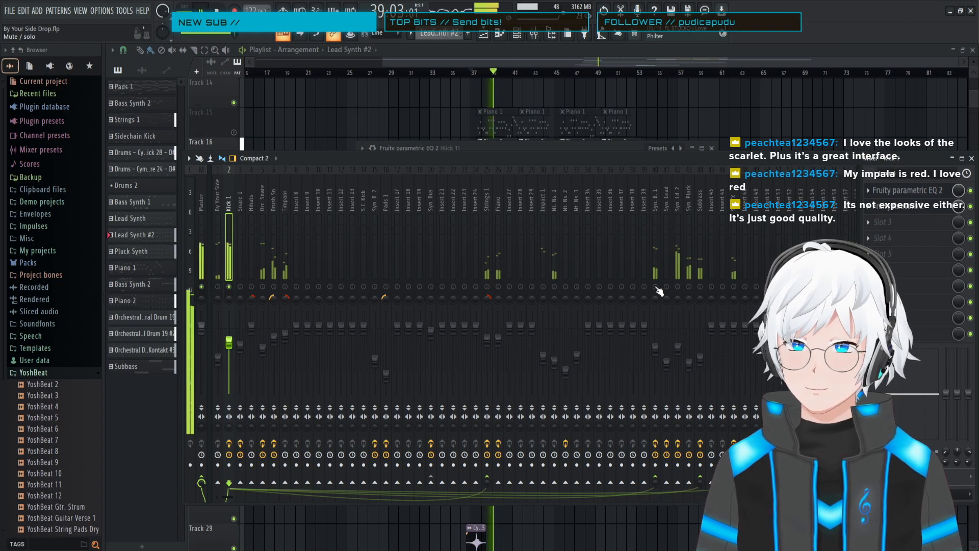
key("space")
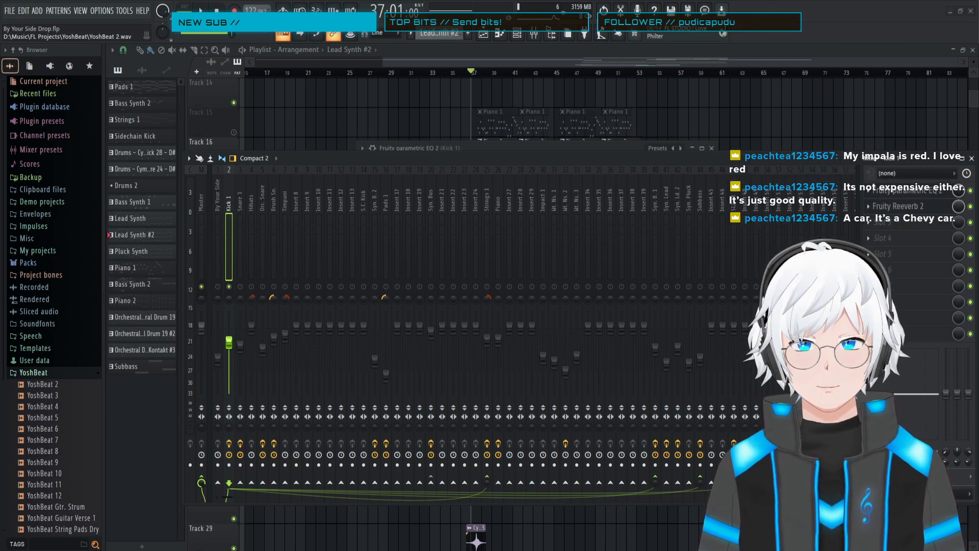
key("space")
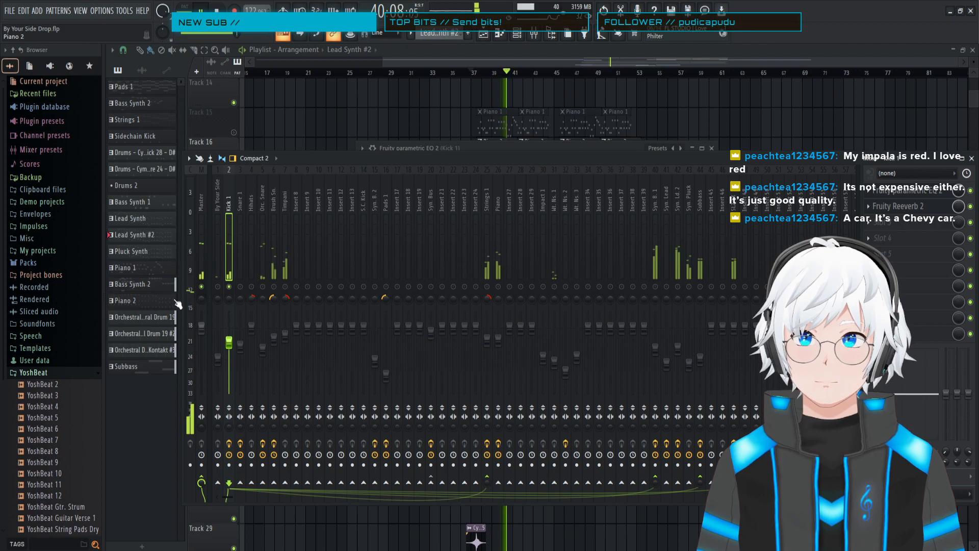
key("space")
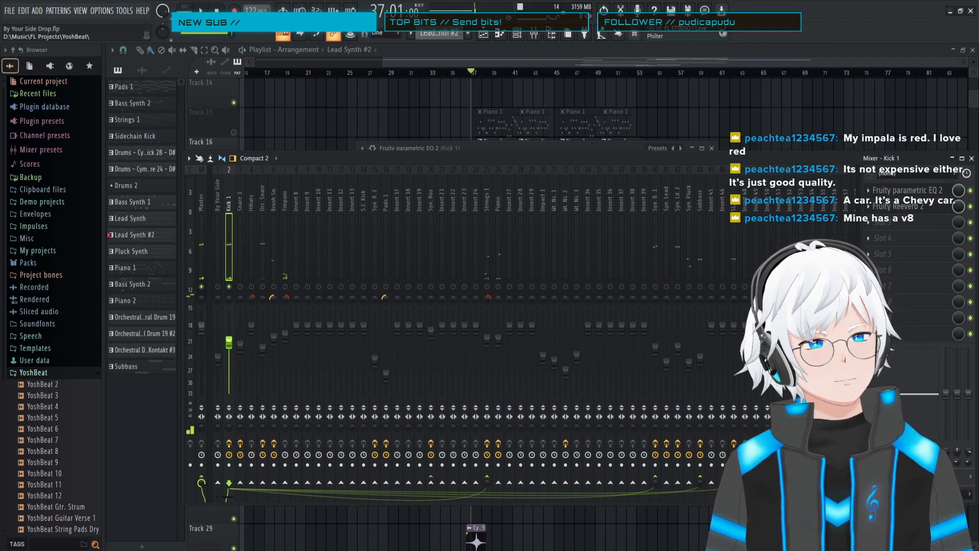
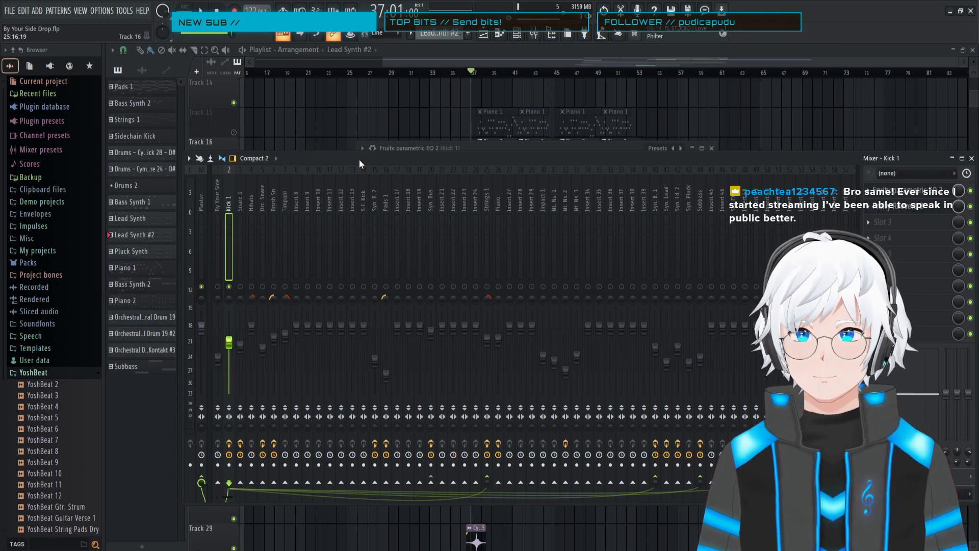
left_click_drag(359, 159, 370, 126)
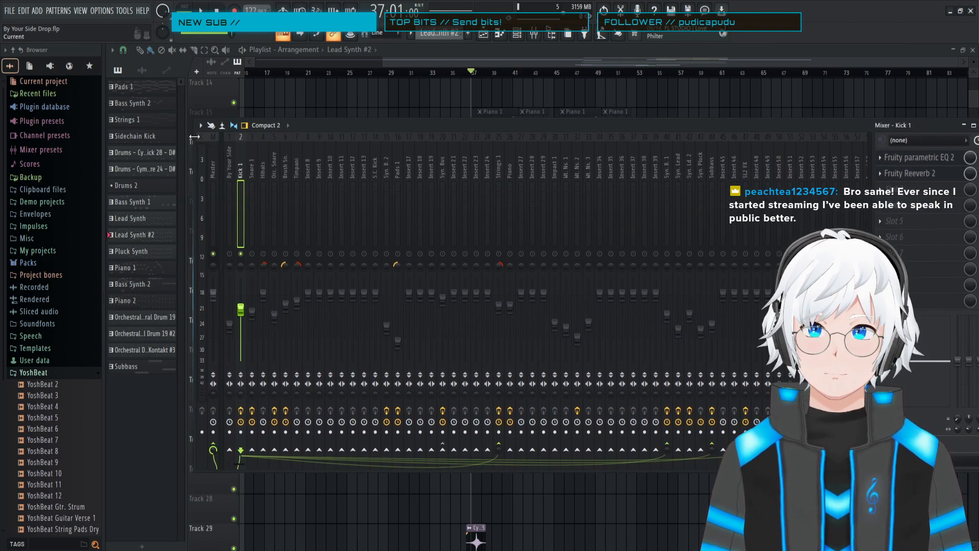
left_click_drag(193, 136, 311, 137)
left_click_drag(433, 124, 371, 130)
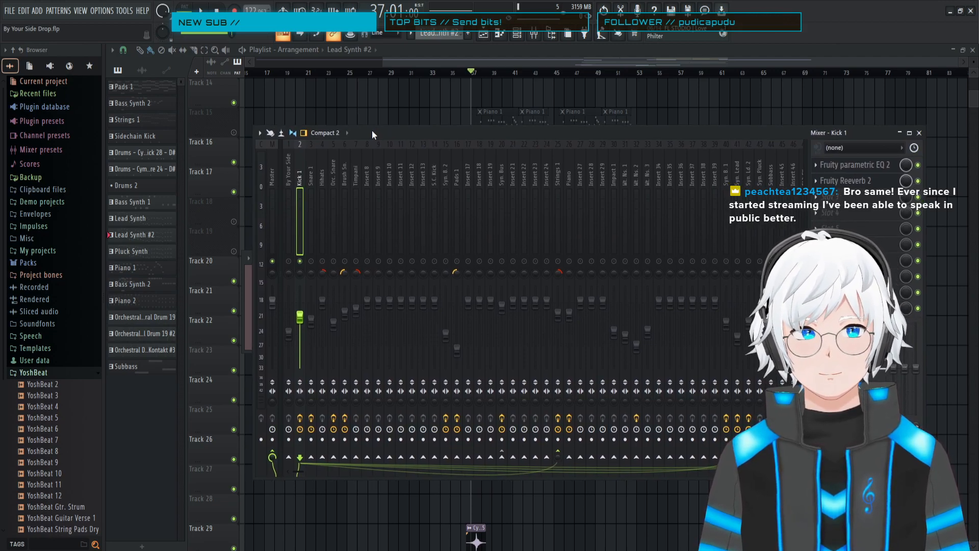
left_click_drag(375, 130, 346, 133)
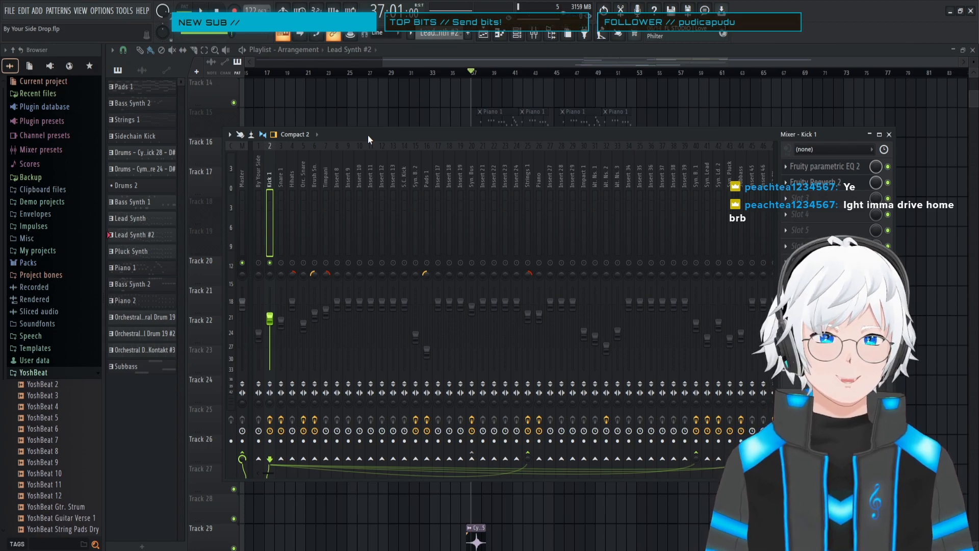
left_click_drag(367, 134, 362, 135)
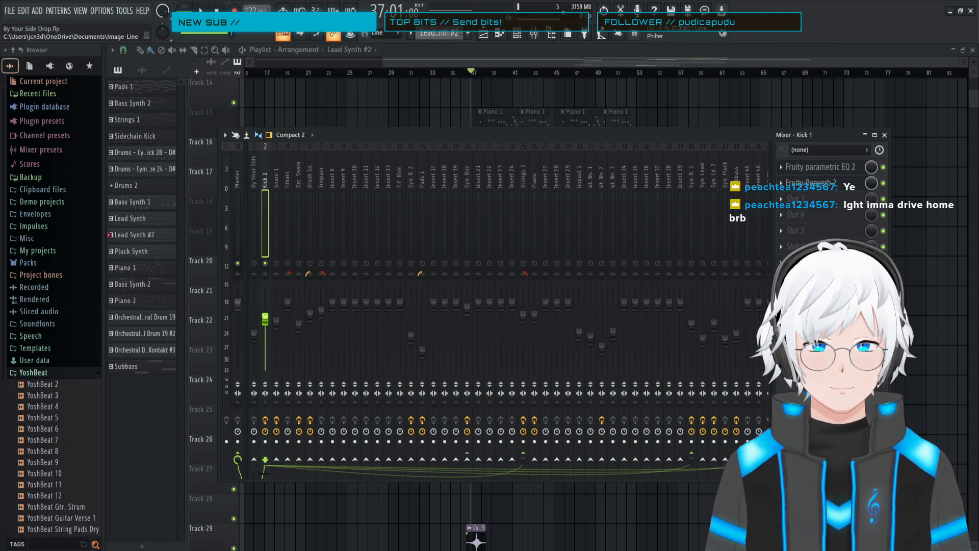
- Listen to the section again while checking the levels of the synth tracks in the mixer
key("space")
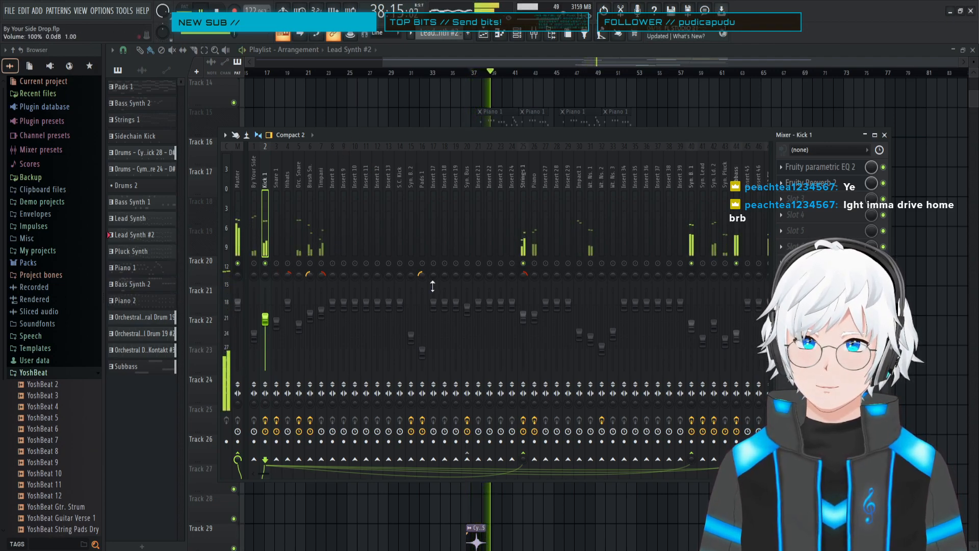
left_click_drag(506, 138, 533, 139)
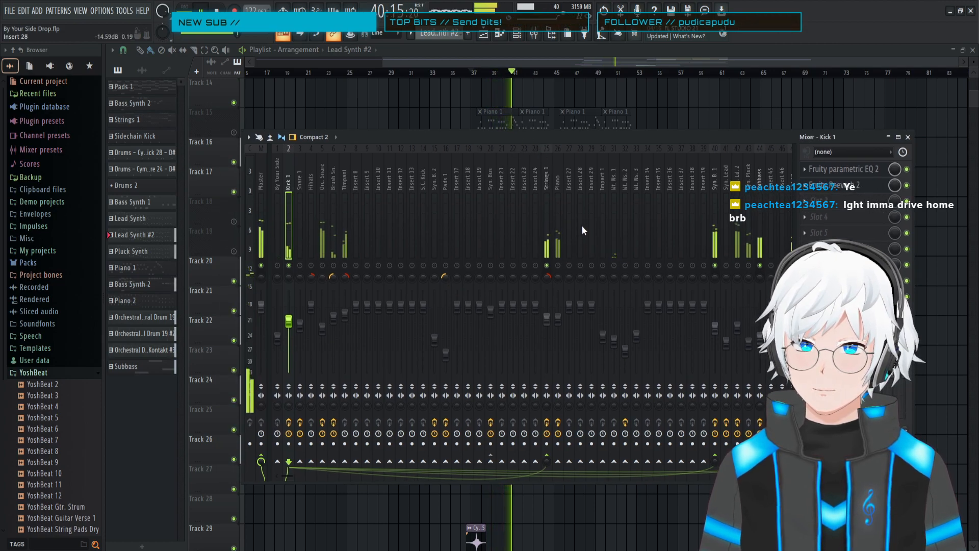
scroll(582, 226, "down", 1)
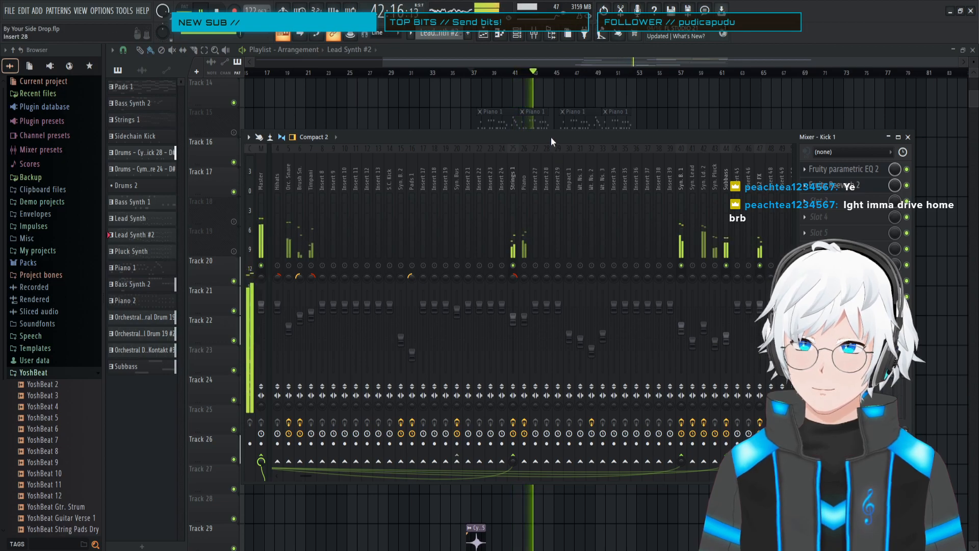
key("space")
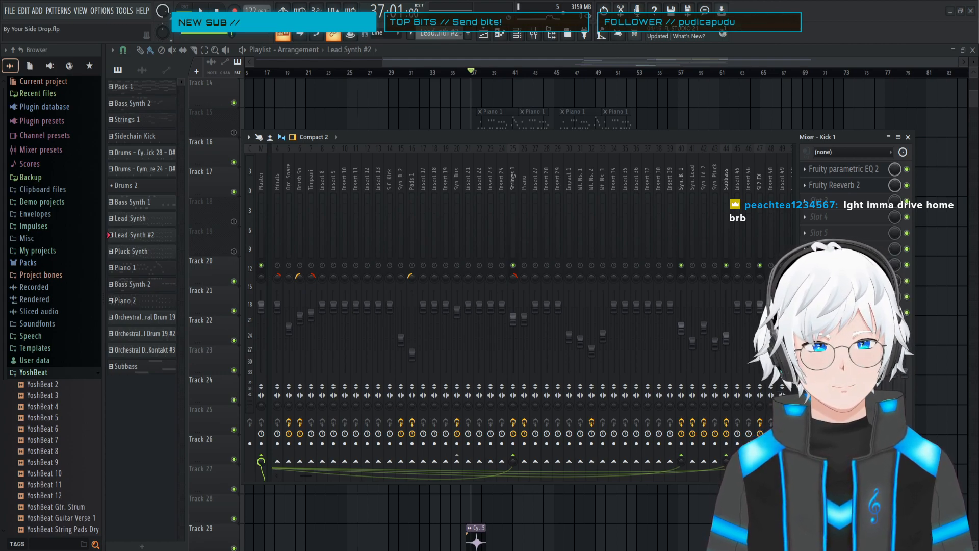
- Bring Syn. Ld. 2 into the solo group during playback and lower its volume to about 60%
key("space")
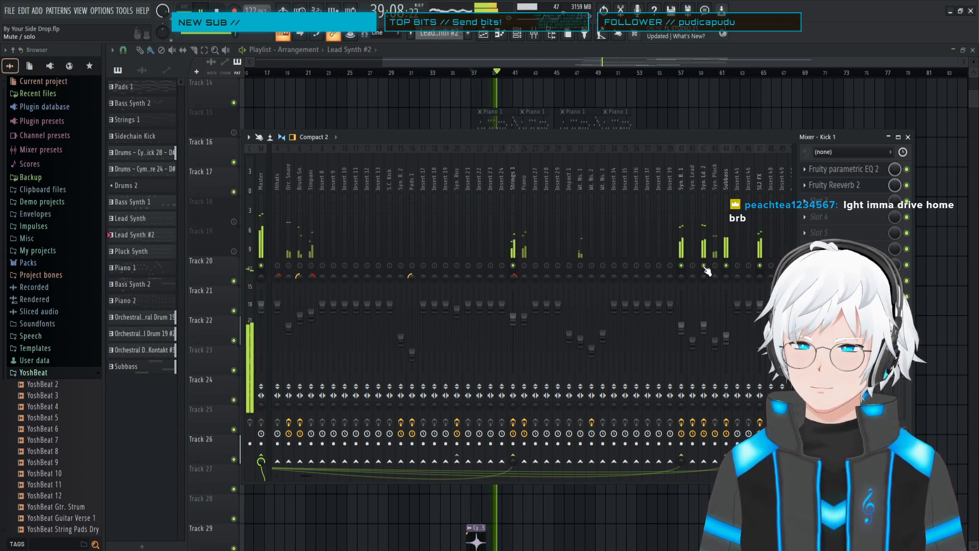
left_click(703, 175)
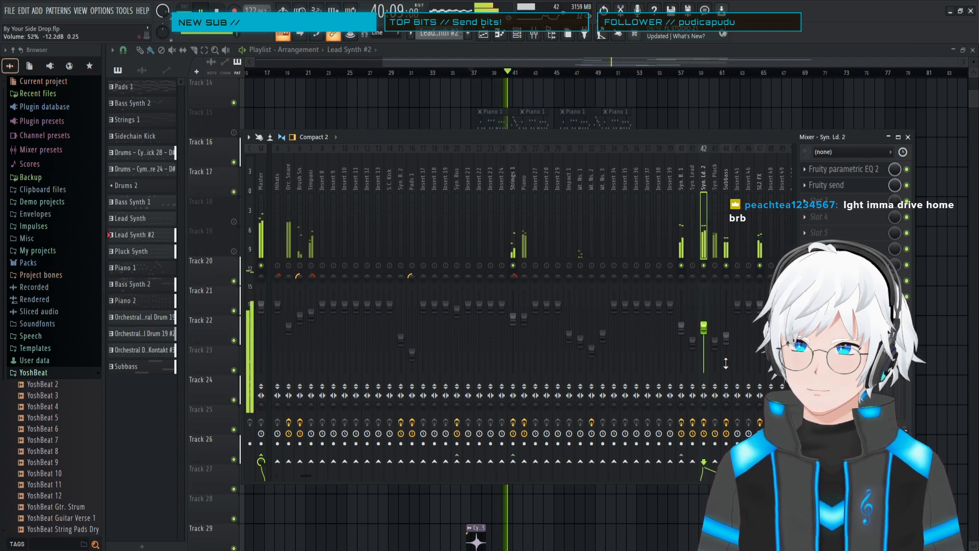
left_click_drag(704, 331, 704, 338)
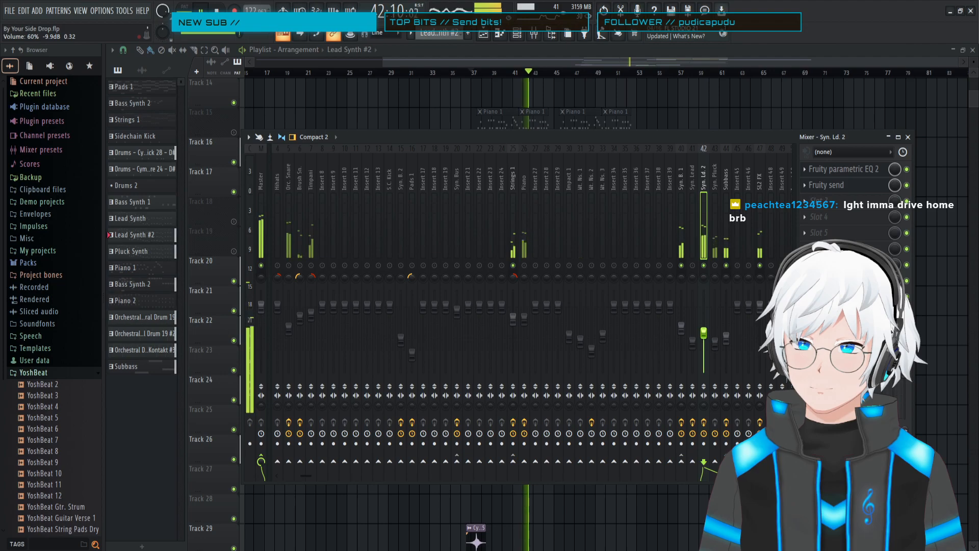
key("space")
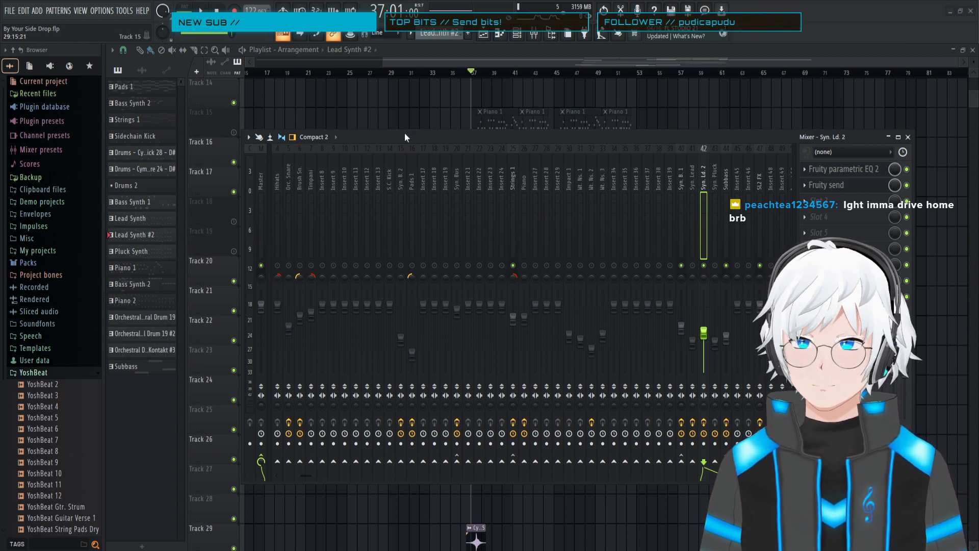
- Replay the section from bar 37 to judge Syn. Ld. 2's level against the other tracks
key("space")
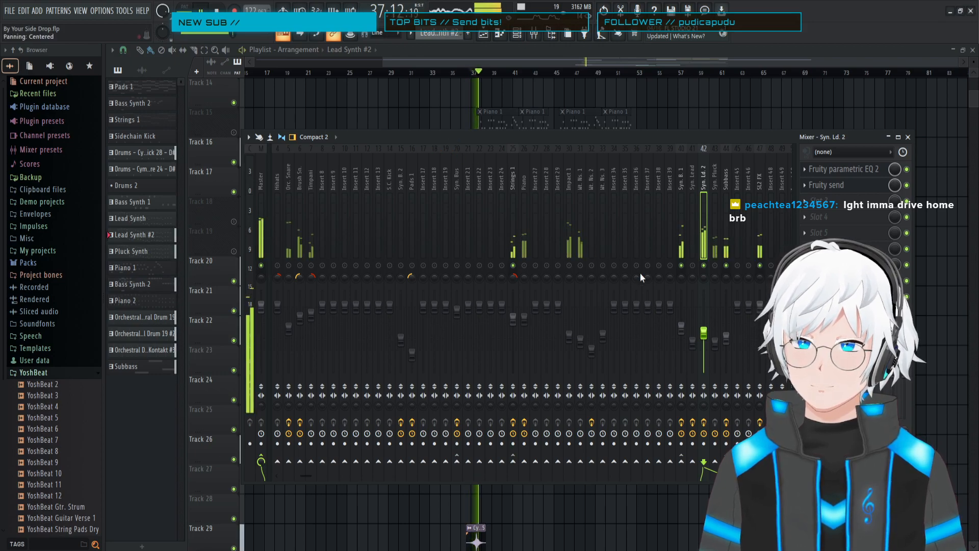
key("space")
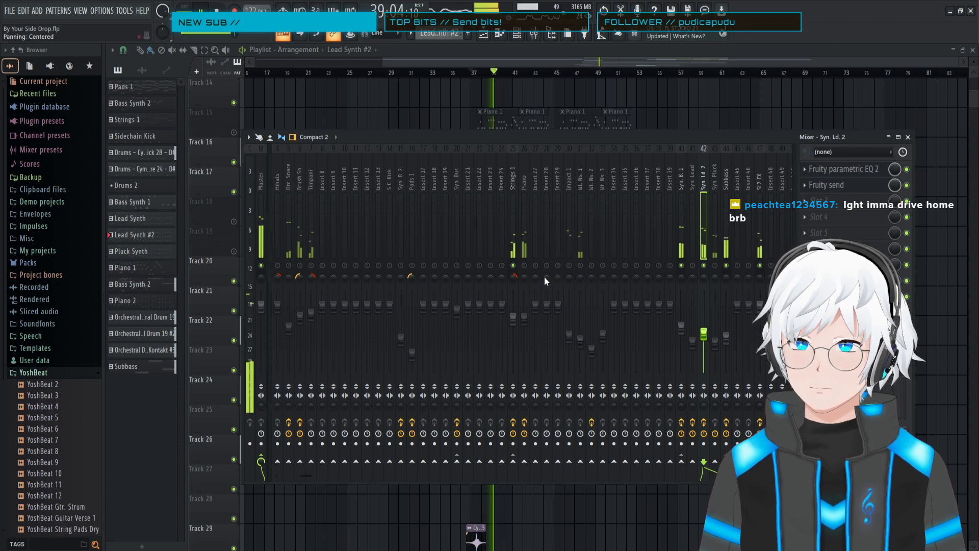
key("space")
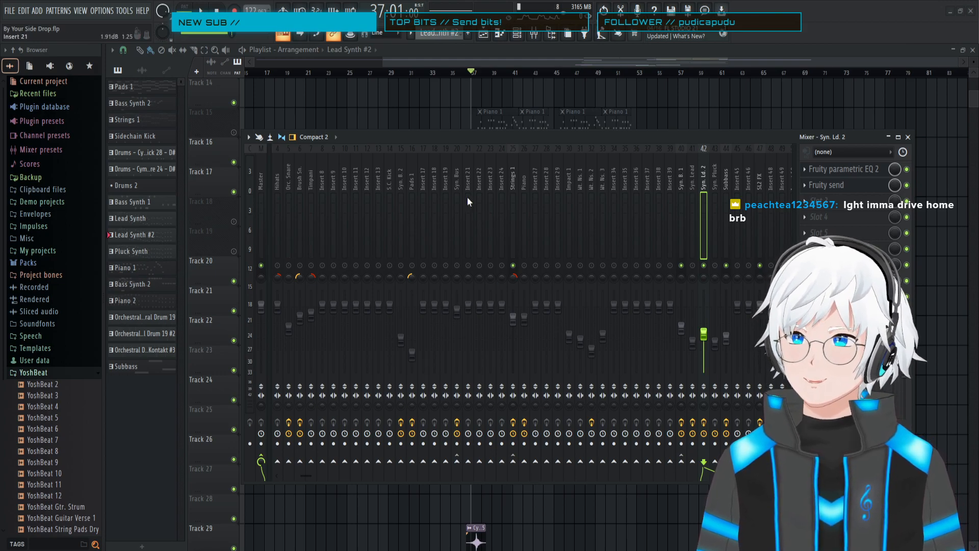
left_click_drag(420, 135, 446, 137)
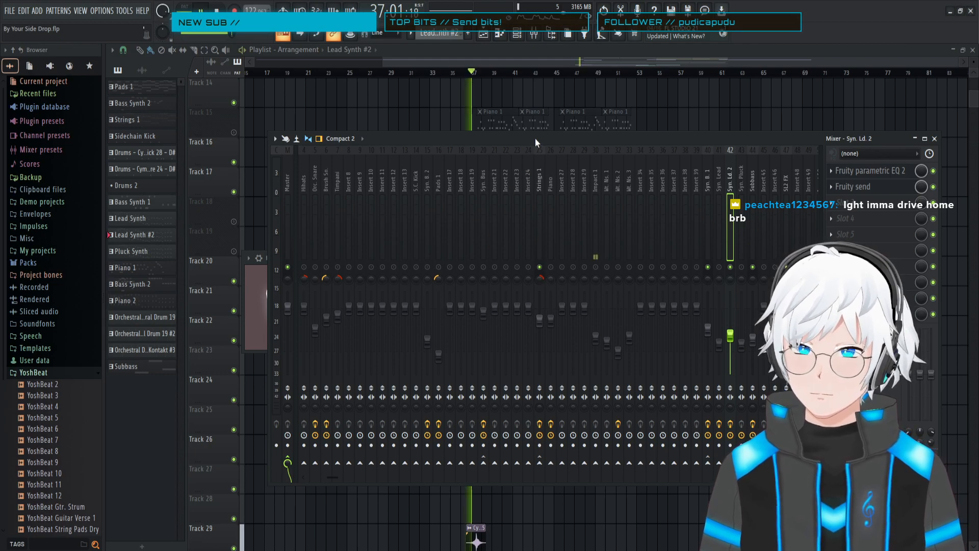
key("space")
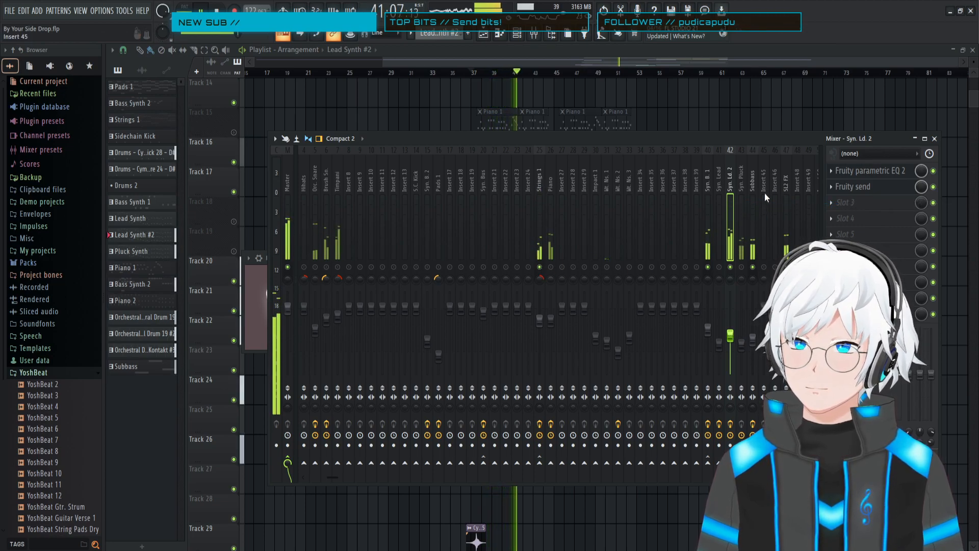
- Change band 7 in Syn. Ld. 2's parametric EQ to a Gentle 6 low-pass at the treble end and compare it with the spare state
left_click(880, 172)
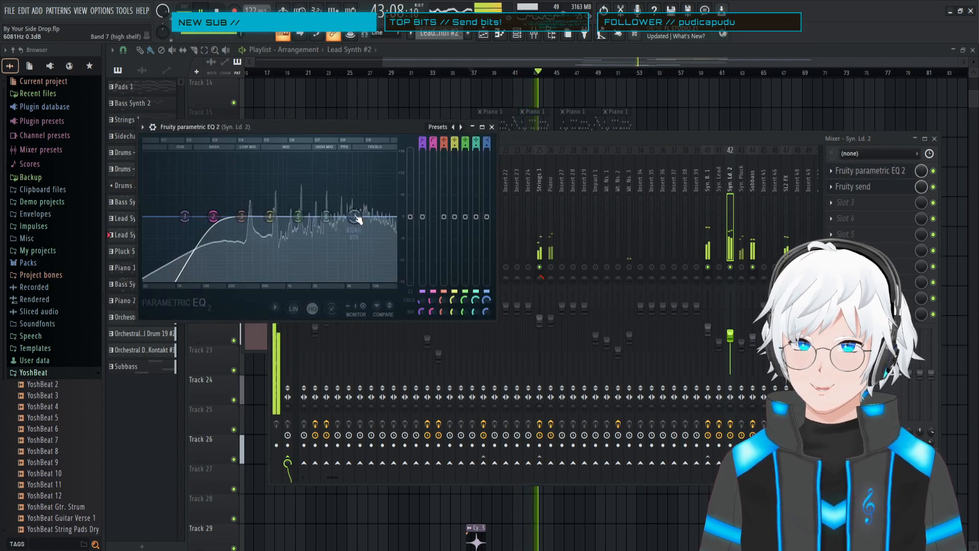
mouse_move(487, 142)
left_mouse_down()
mouse_move(487, 176)
mouse_move(486, 128)
left_mouse_up()
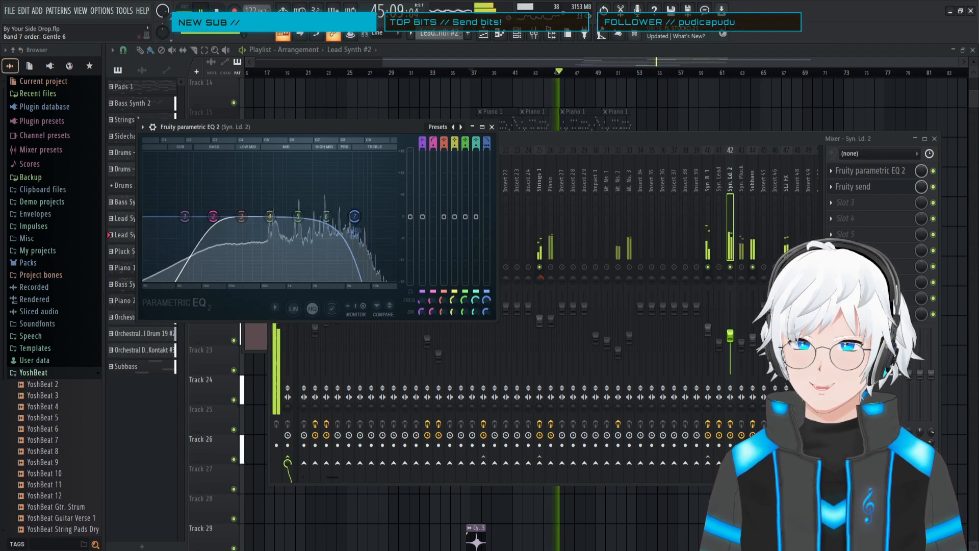
left_click_drag(355, 216, 396, 219)
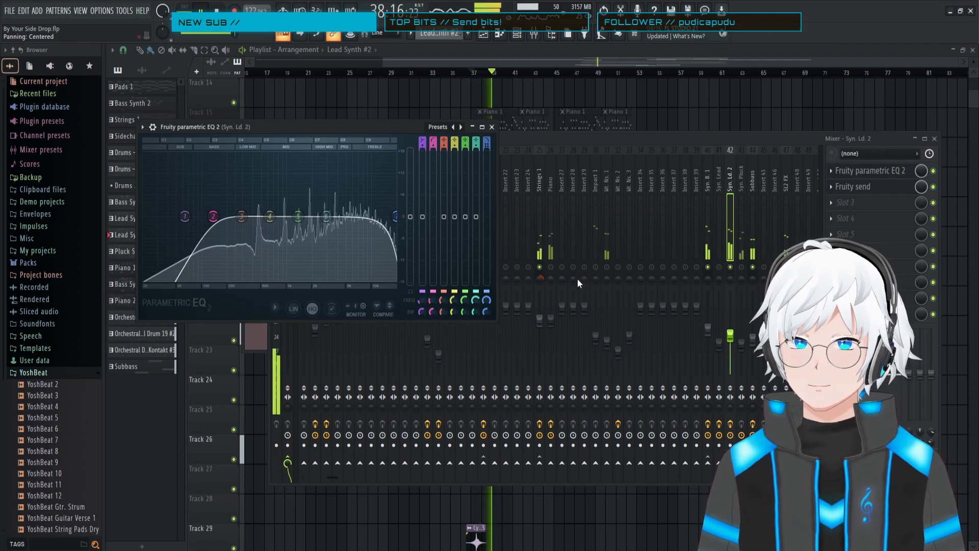
left_click(390, 306)
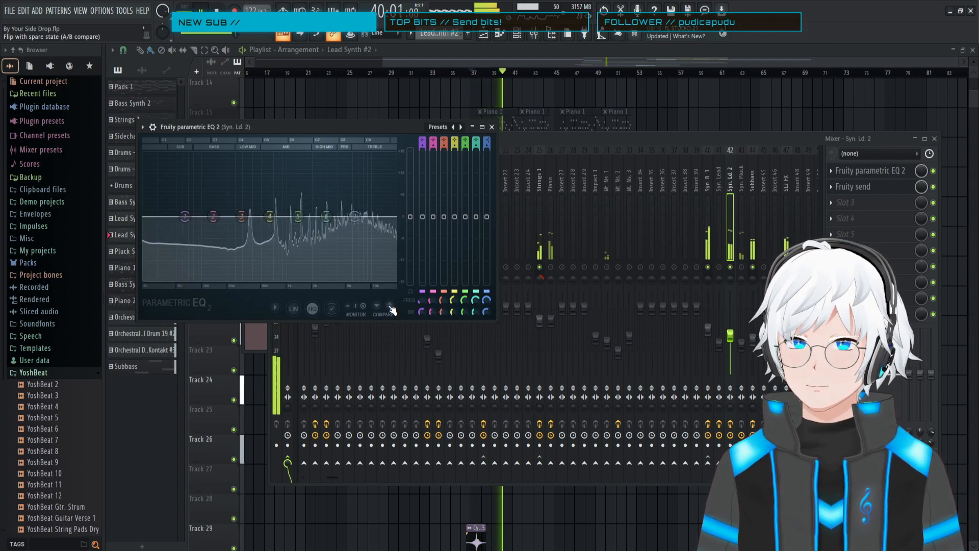
left_click(391, 307)
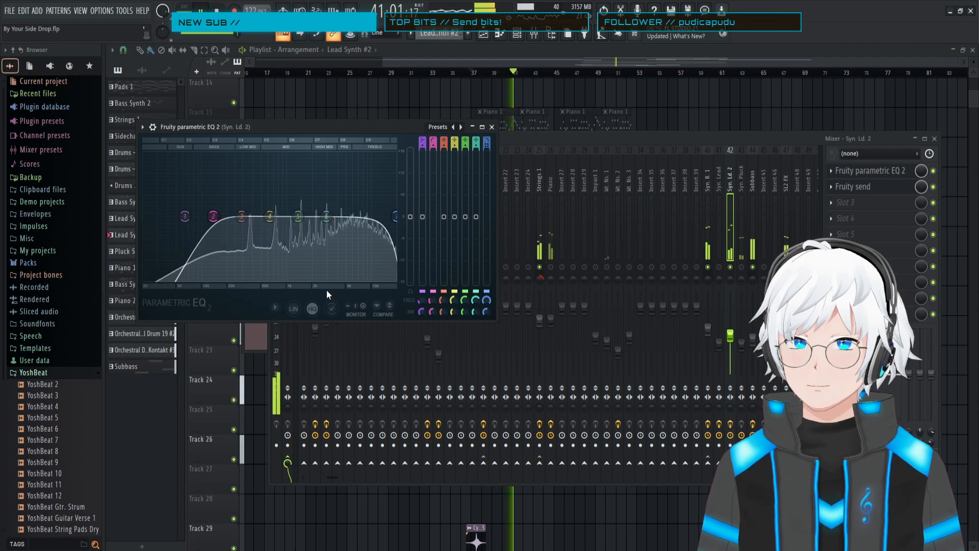
- Solo Syn. Ld. 2 and move its parametric EQ's low cut from band 2 to a band 3 high-pass without a resonant peak
right_click(729, 268)
left_click(262, 129)
mouse_move(216, 219)
left_mouse_down()
mouse_move(278, 218)
mouse_move(215, 216)
left_mouse_up()
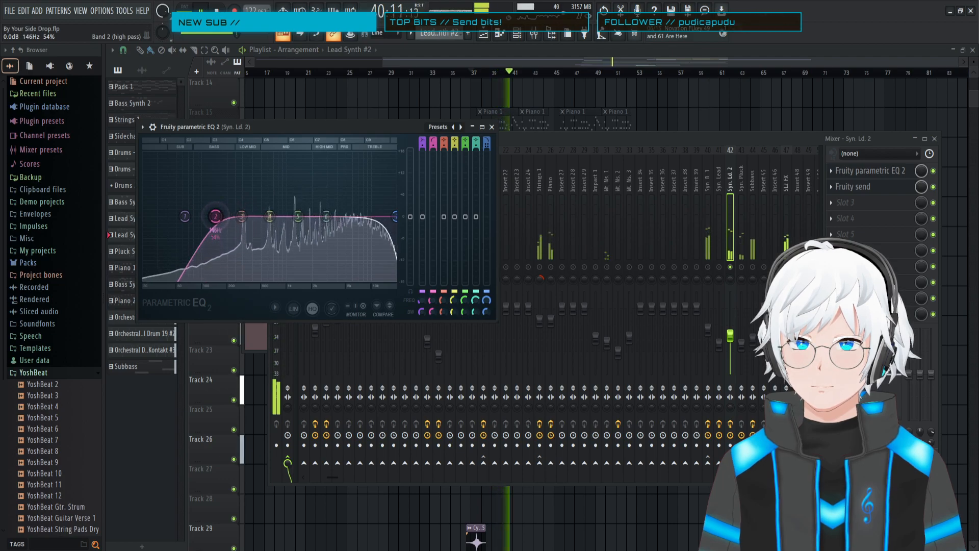
right_click(241, 217)
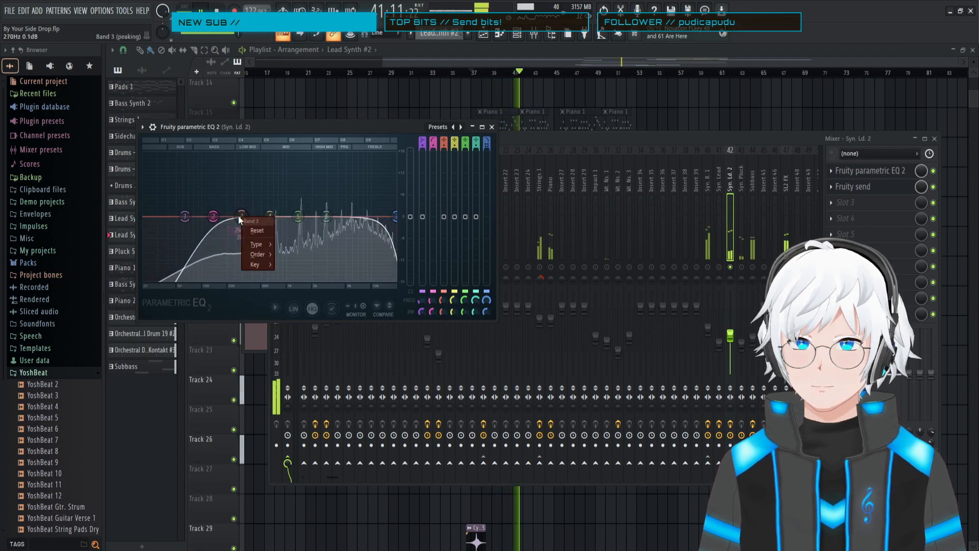
left_click(257, 231)
left_click_drag(444, 142, 445, 159)
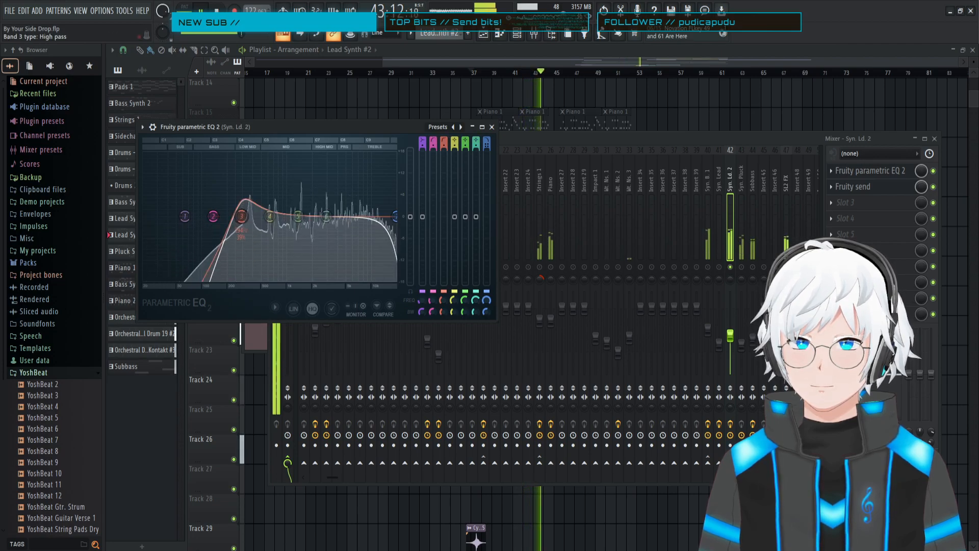
scroll(245, 221, "up", 5)
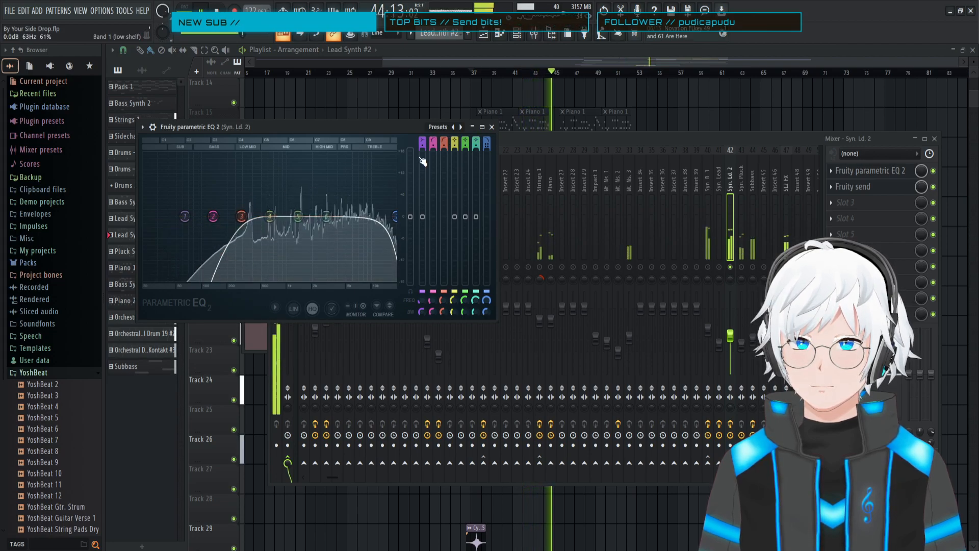
right_click(433, 141)
left_click(451, 146)
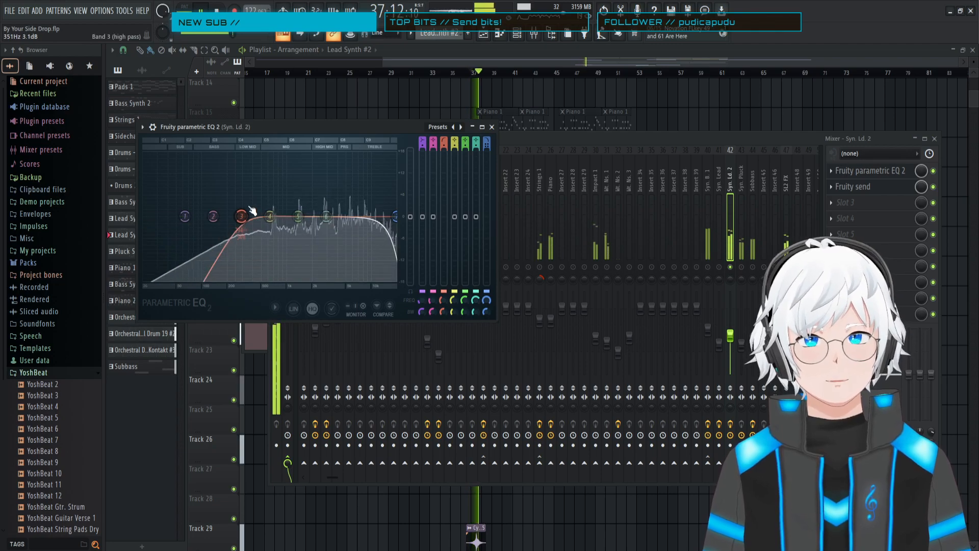
- End Syn. Ld. 2's solo and listen to it within the full mix while checking the levels across the mixer
left_click(738, 273)
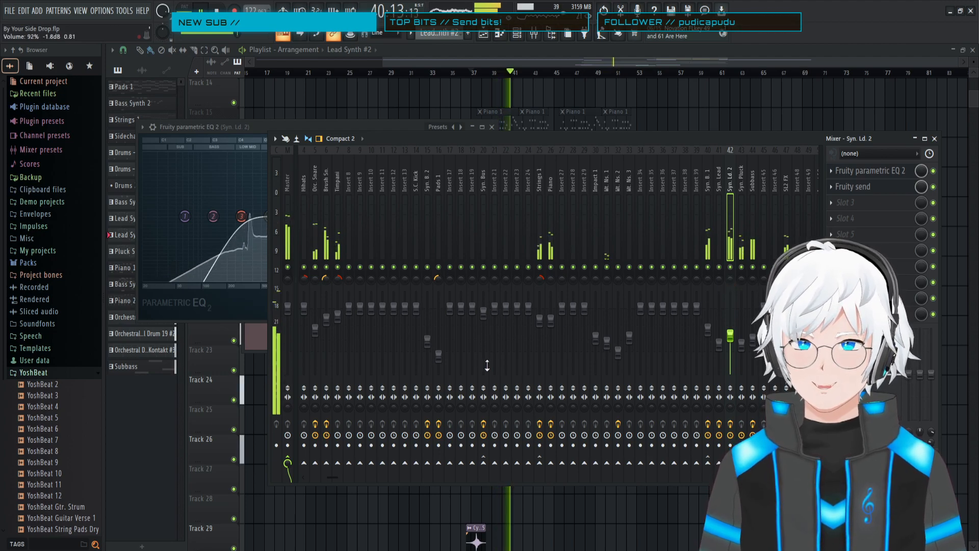
key("space")
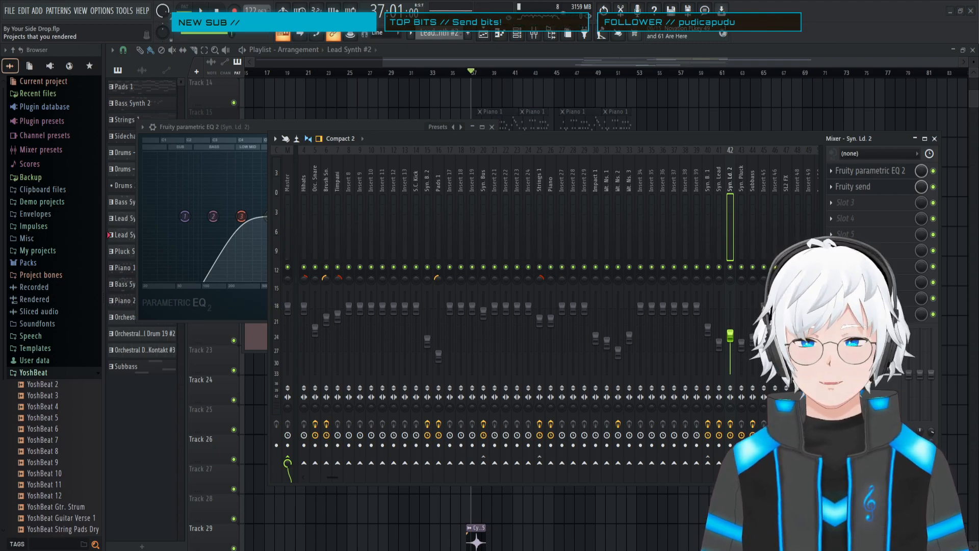
scroll(385, 238, "left", 1)
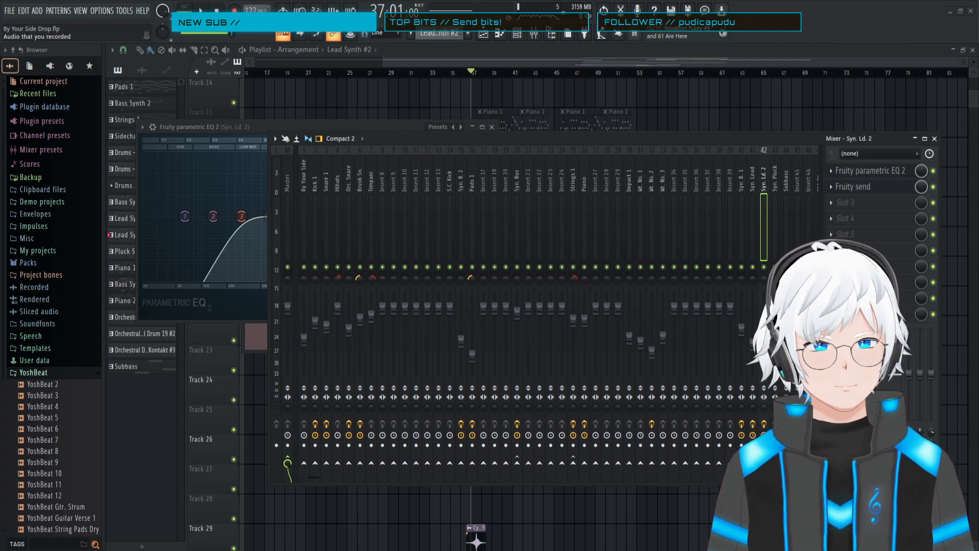
key("space")
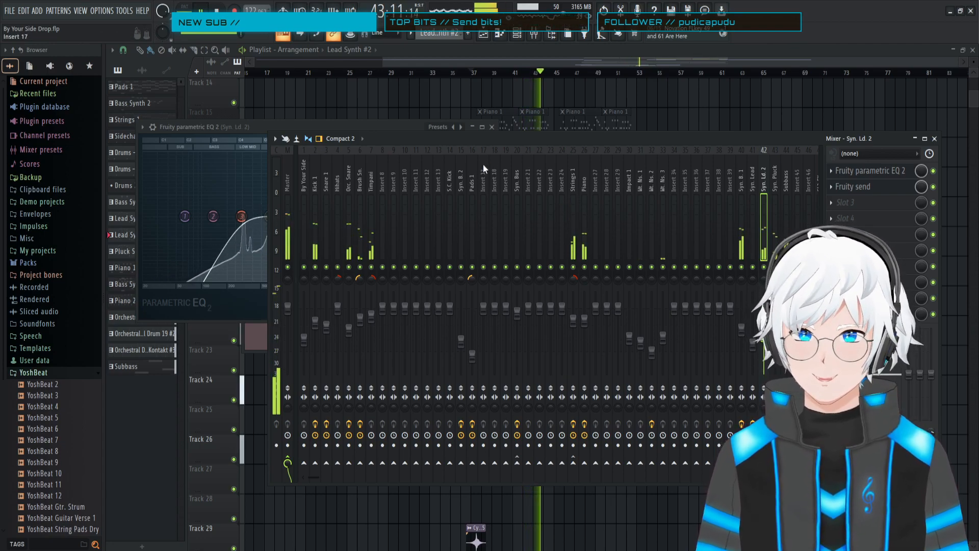
scroll(520, 209, "right", 5)
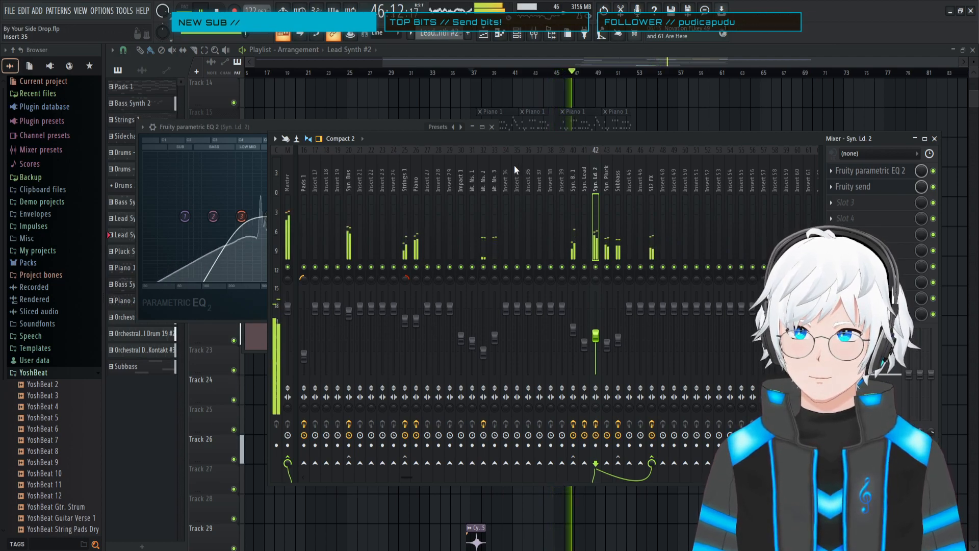
left_click(574, 50)
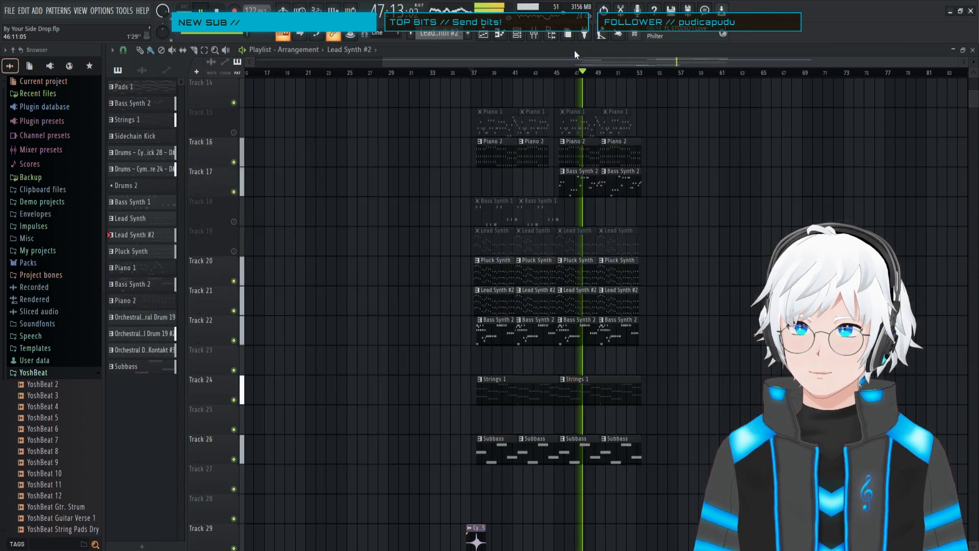
left_click(534, 34)
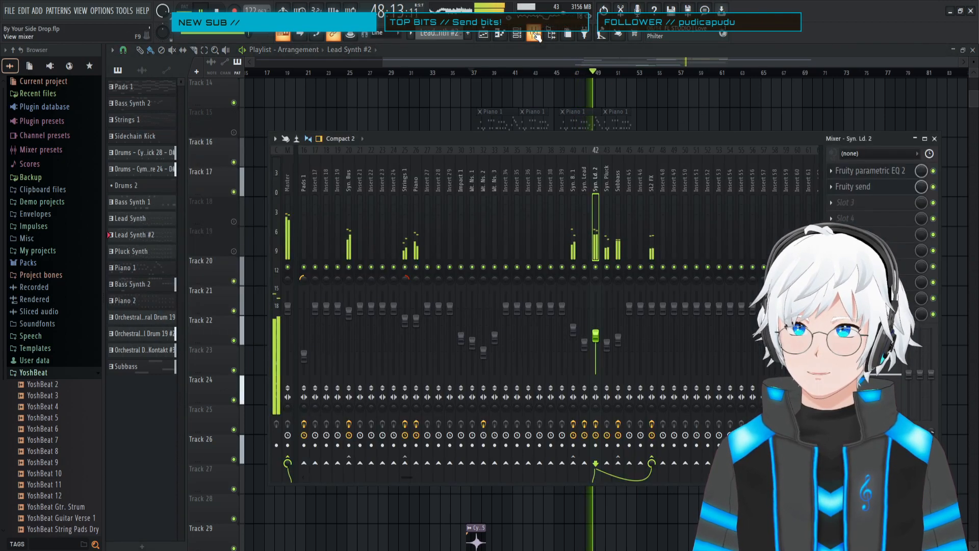
- Replay the section from bar 37 while checking the drum and synth levels in the mixer
key("space")
left_click_drag(531, 60, 451, 58)
key("space")
left_click(533, 36)
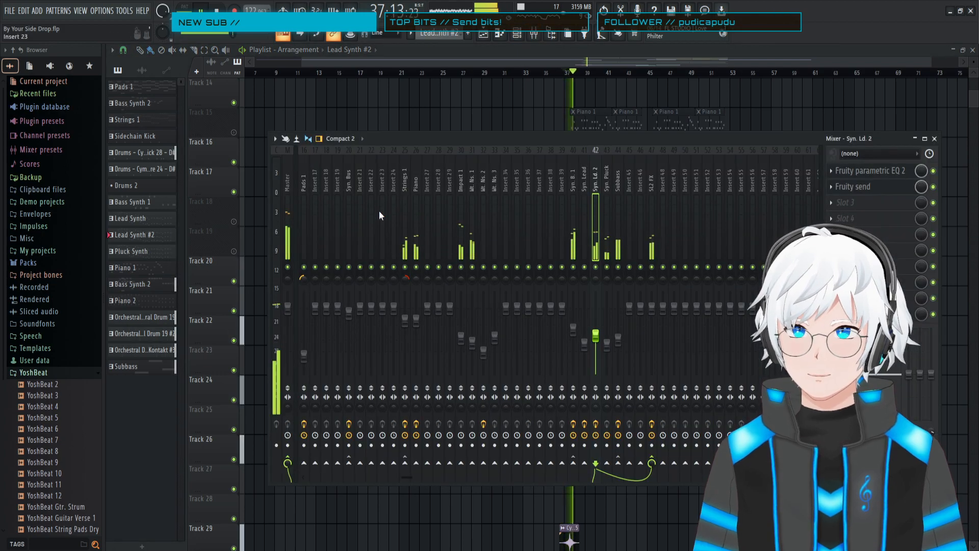
scroll(378, 209, "up", 5)
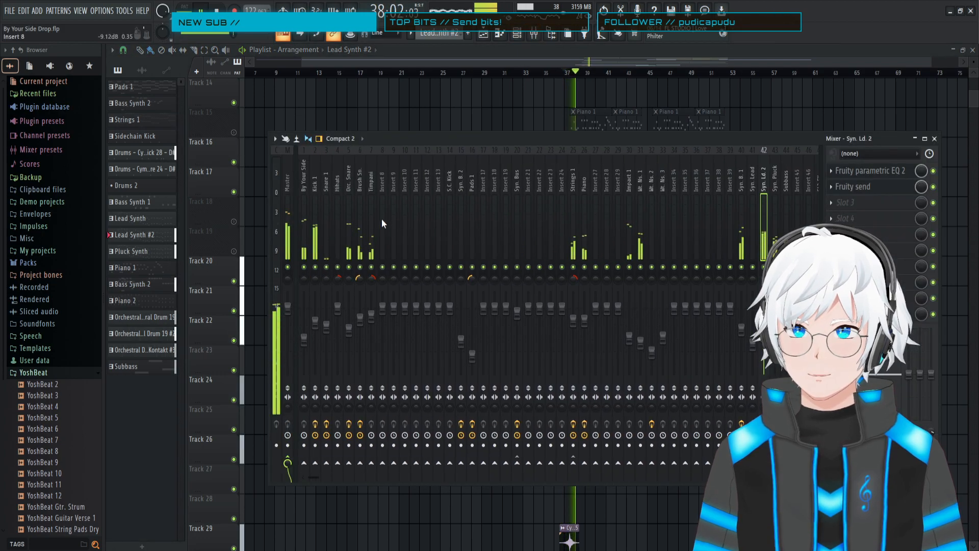
- Play the part from bar 44 and set Snare 1's volume to about 72%
left_click(619, 62)
key("space")
key("space")
left_click(641, 73)
left_click(537, 35)
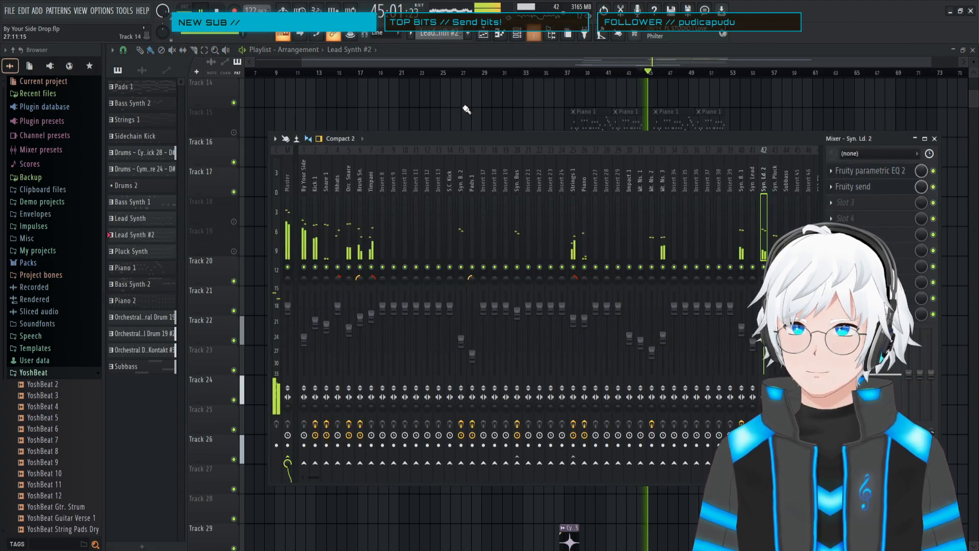
left_click_drag(329, 326, 330, 331)
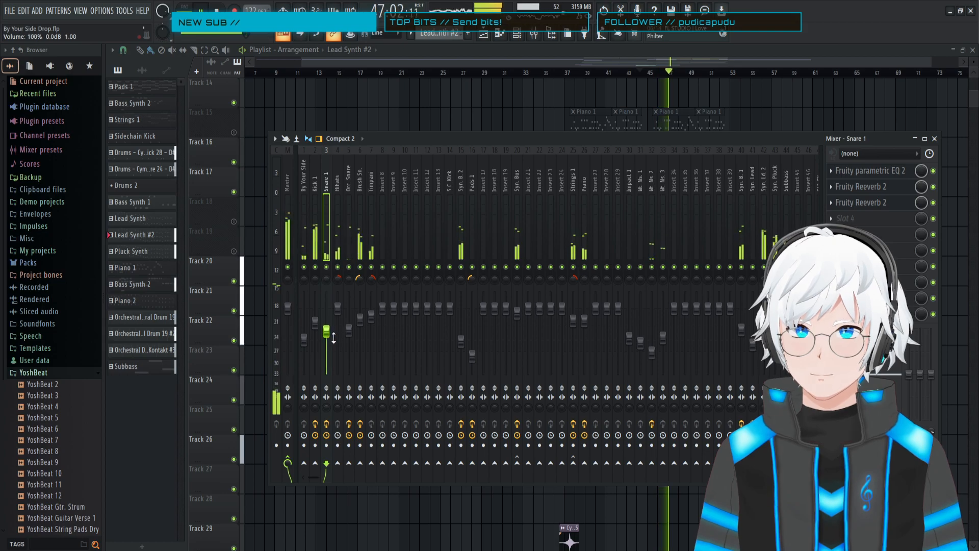
scroll(332, 340, "up", 3)
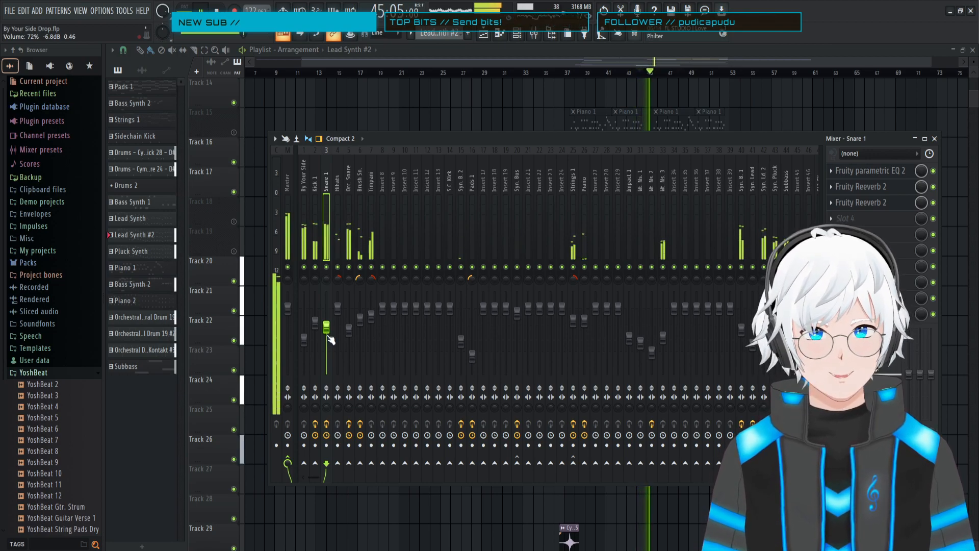
scroll(324, 329, "up", 3)
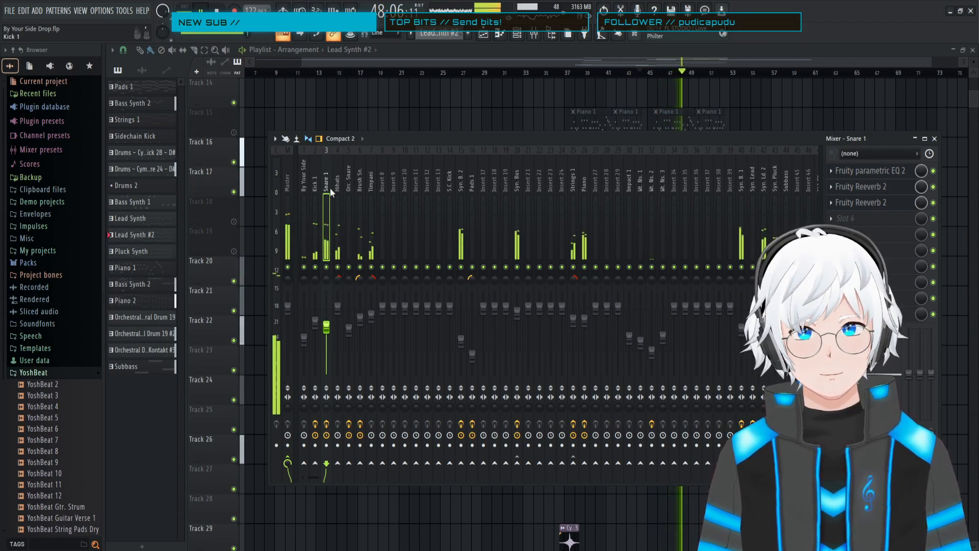
- Replay the section from bar 37 to judge Snare 1 against the other mixer tracks, and save the project
key("space")
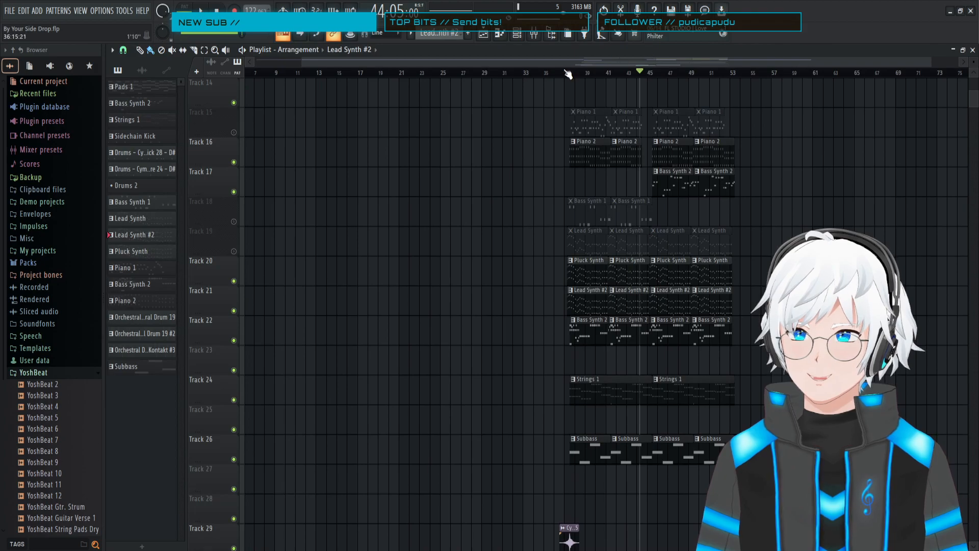
left_click(568, 75)
key("space")
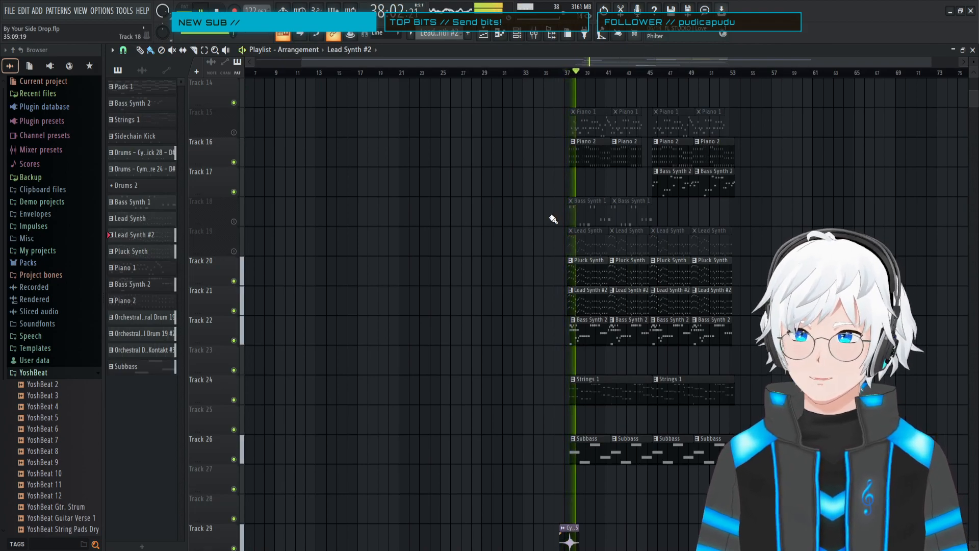
key("F9")
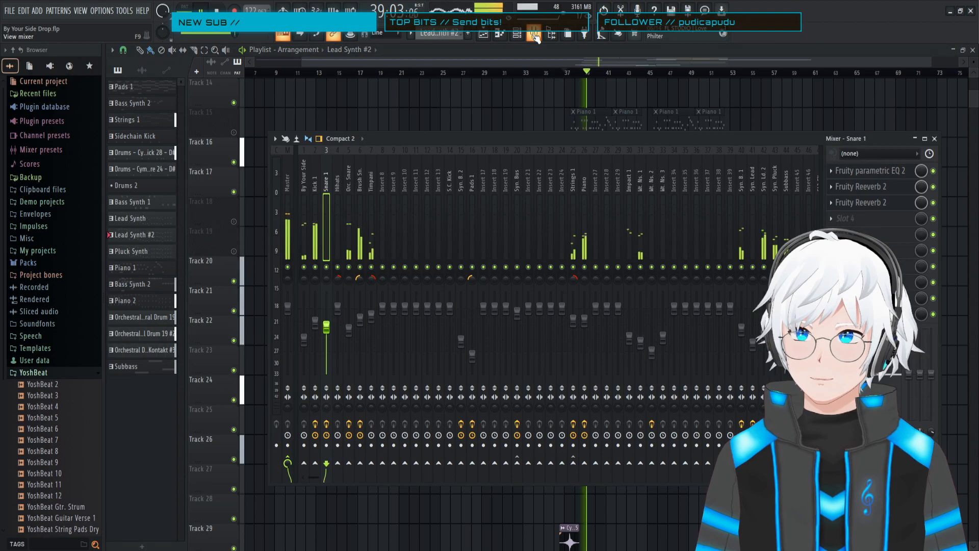
left_click_drag(508, 136, 507, 132)
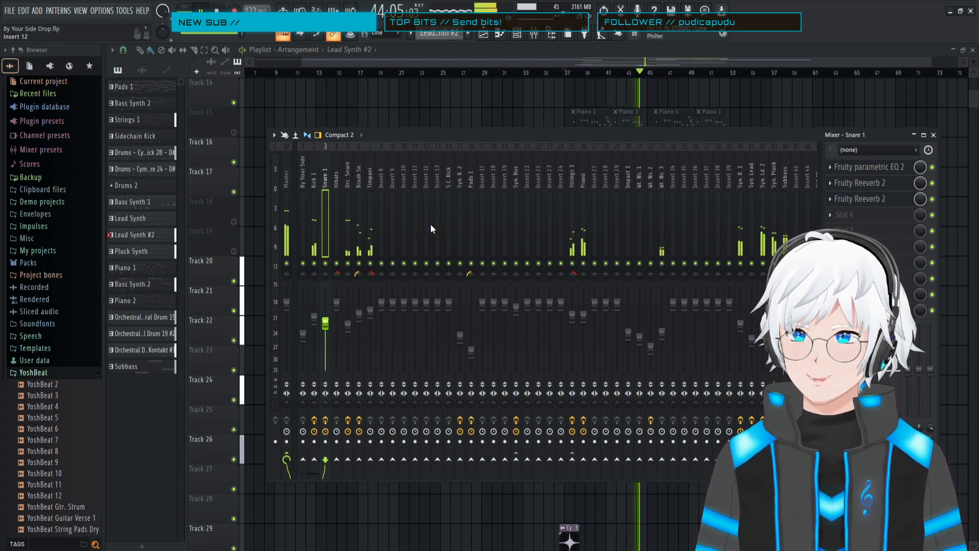
scroll(431, 224, "down", 3)
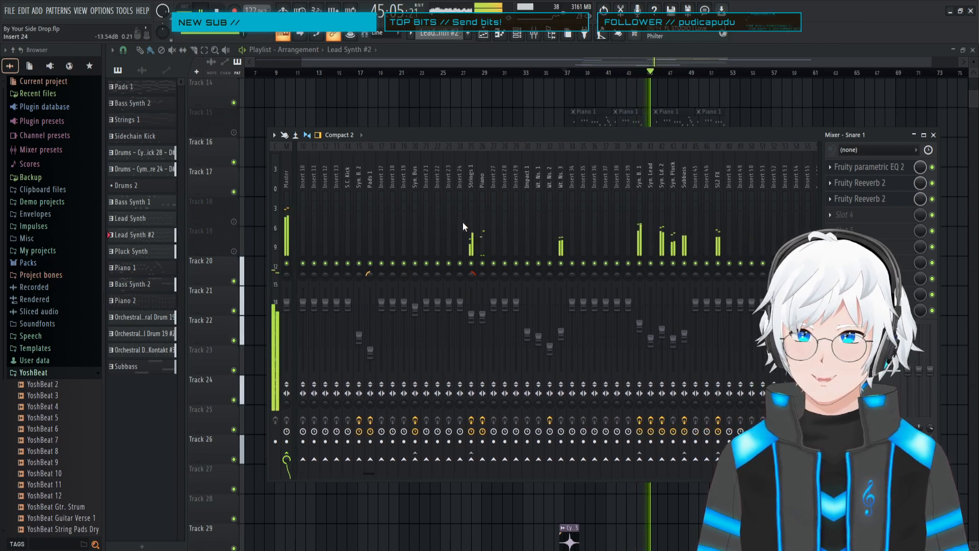
scroll(472, 201, "up", 3)
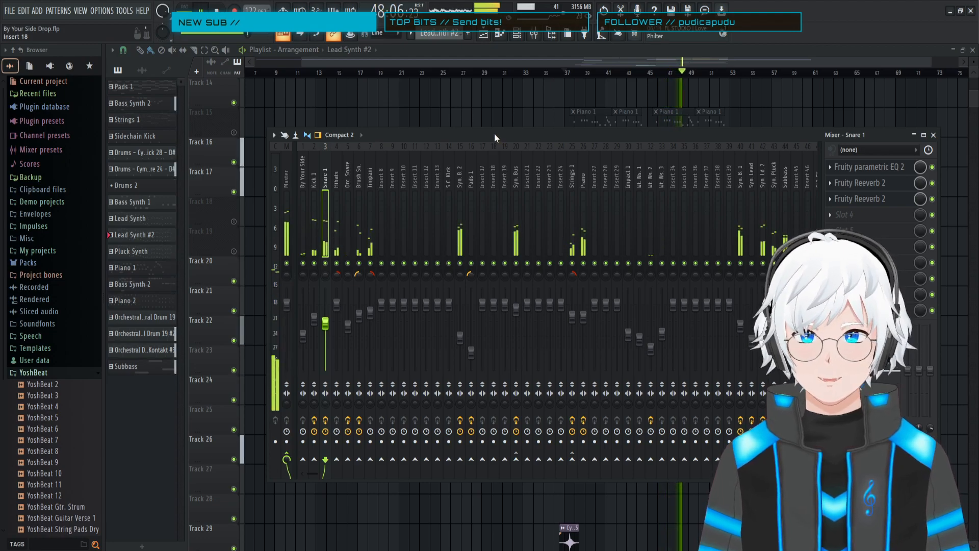
left_click_drag(485, 132, 488, 132)
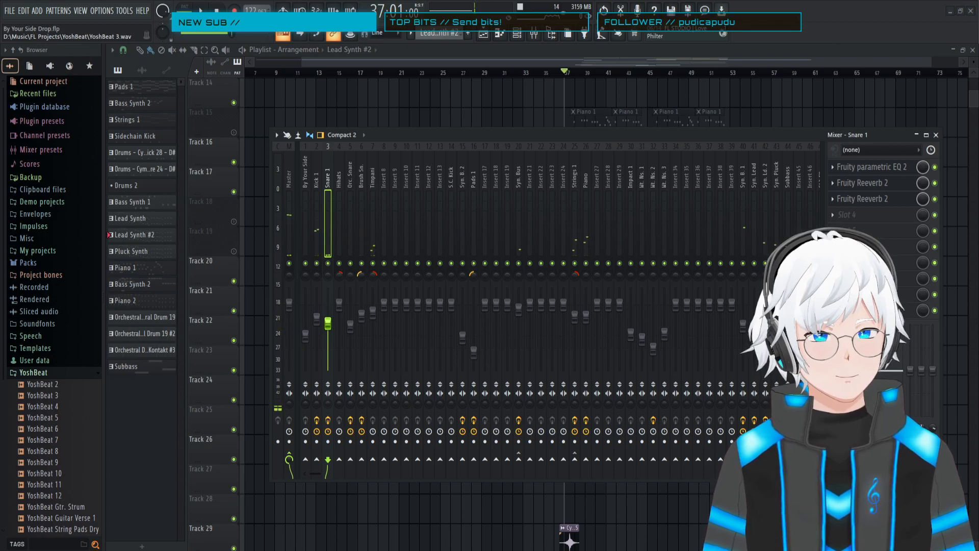
key("ctrl+s")
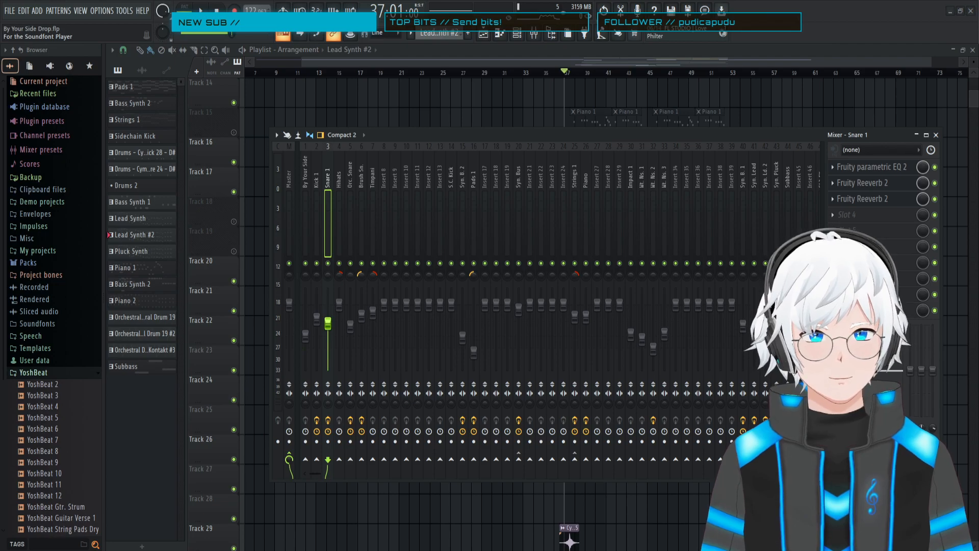
- Replay the part from bar 44 to check Snare 1's level in the mixer
left_click(640, 73)
key("space")
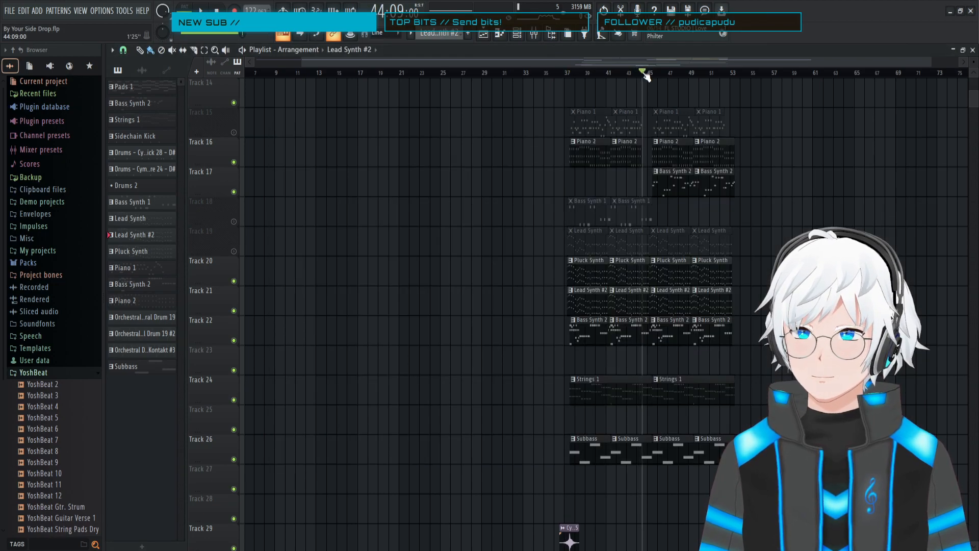
left_click(533, 36)
left_click(534, 36)
left_click(533, 36)
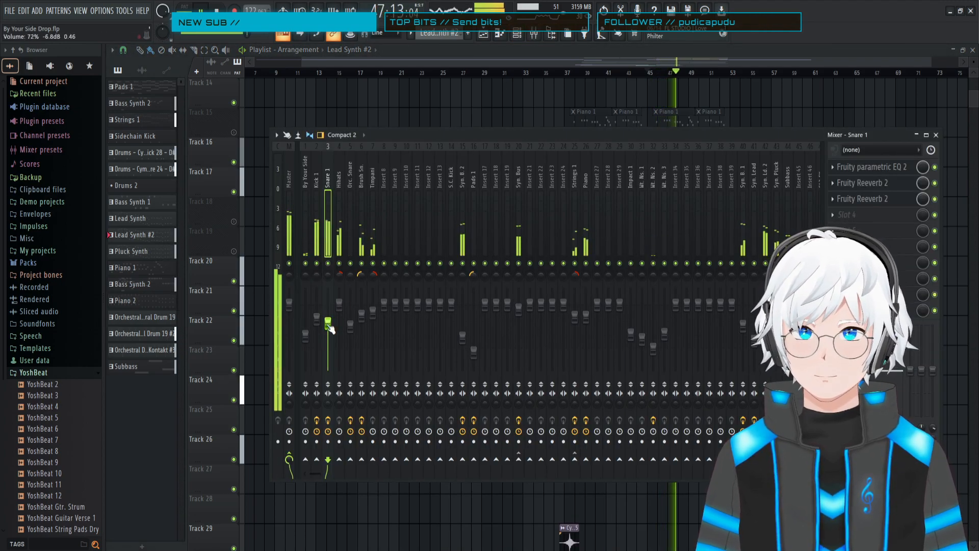
key("space")
key("space")
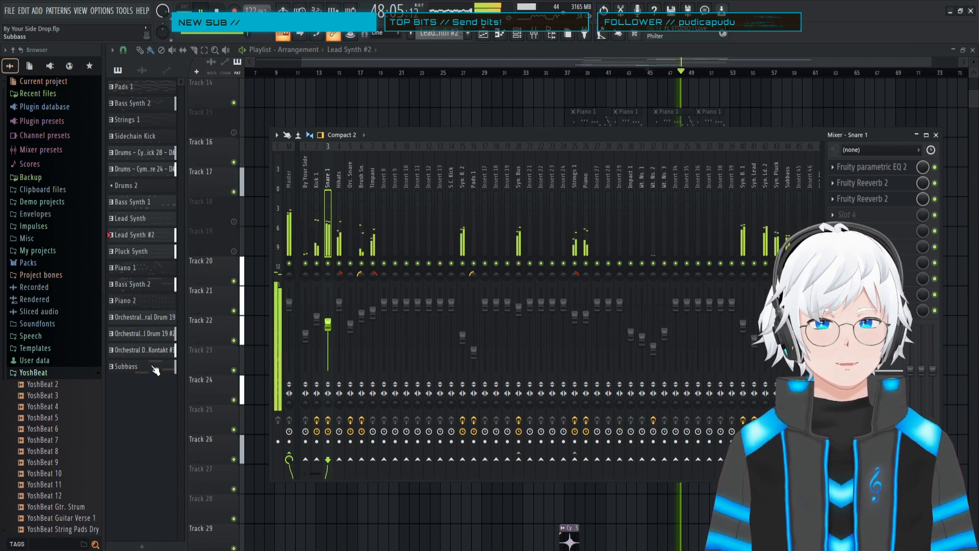
- Play the part from bar 44 once more and compare the drum levels with the synth, strings and subbass tracks
key("space")
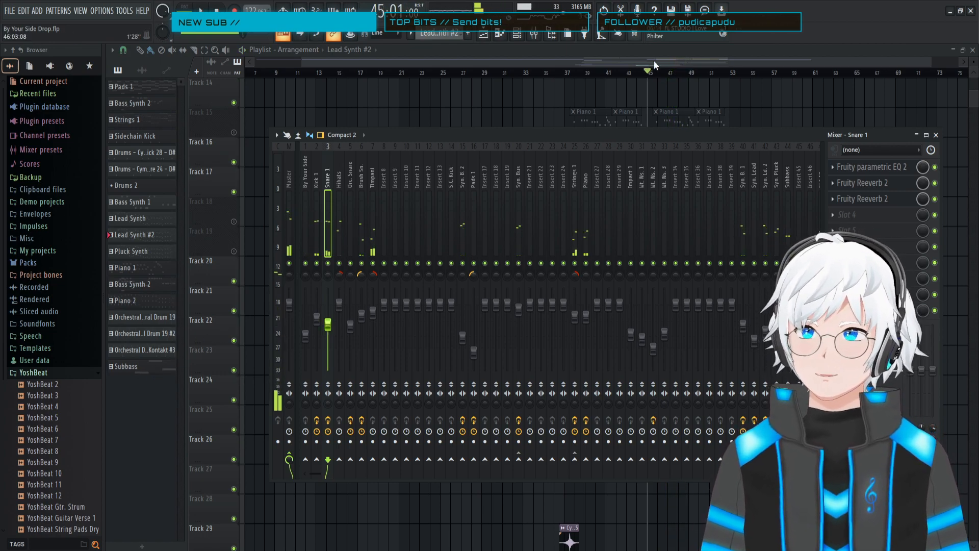
left_click(642, 73)
key("space")
left_click(548, 37)
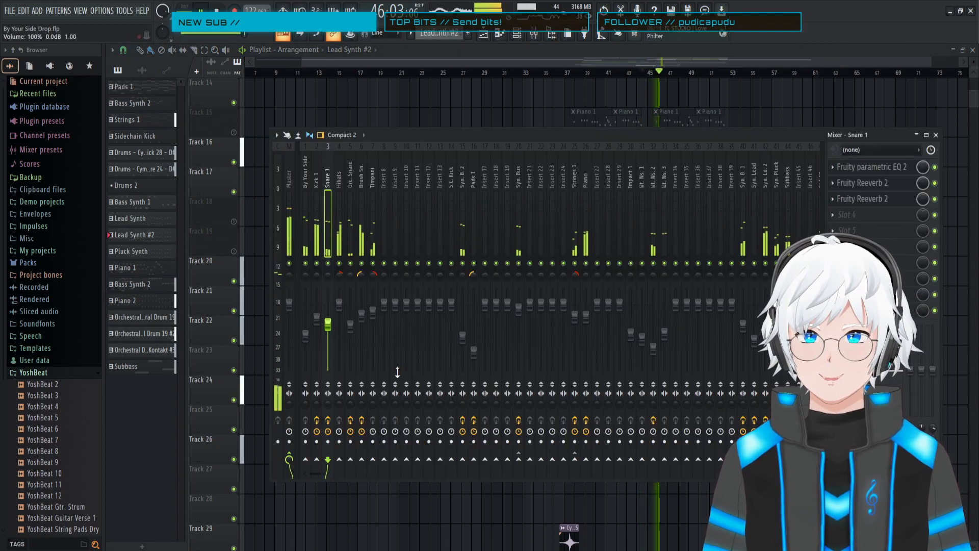
key("space")
key("space")
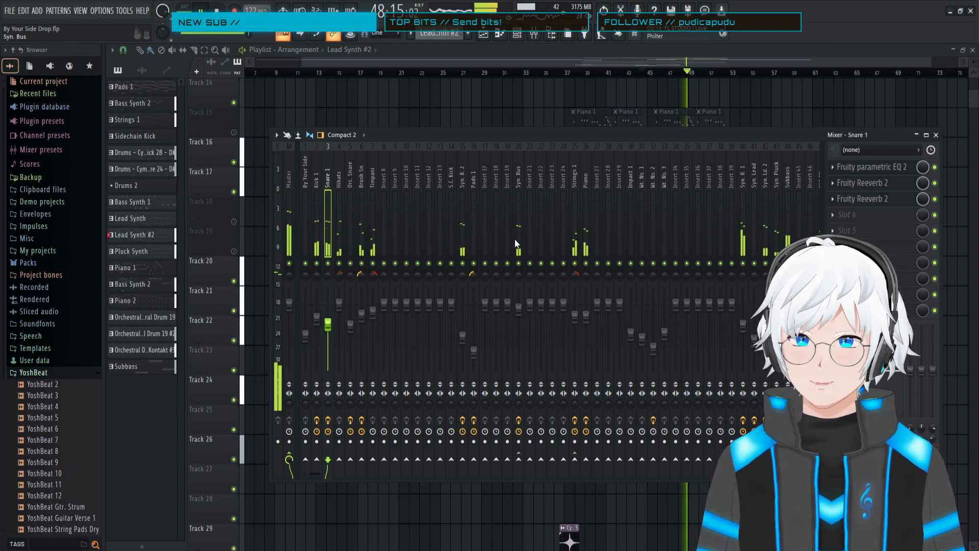
scroll(515, 239, "right", 3)
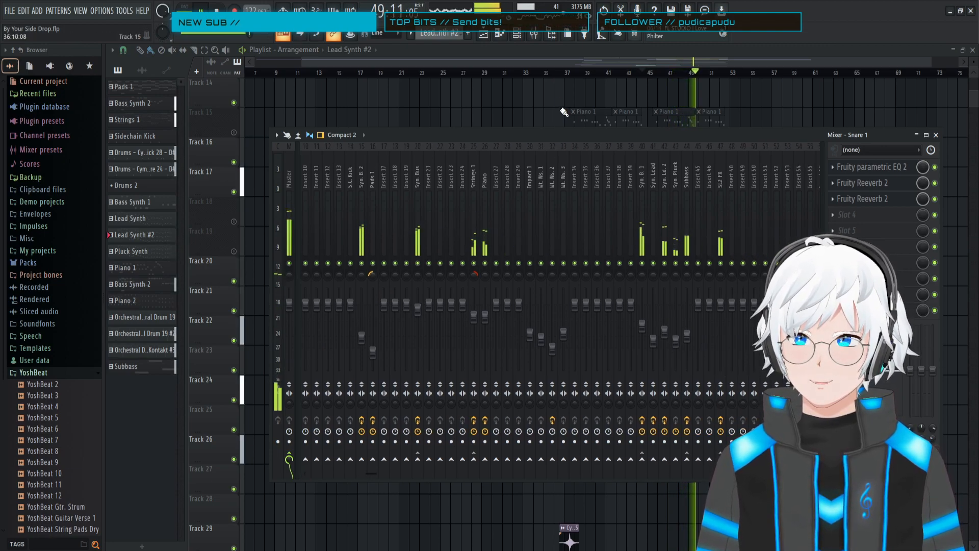
- Restart playback from bar 37 to hear the whole section in the full mix
left_click(598, 49)
key("space")
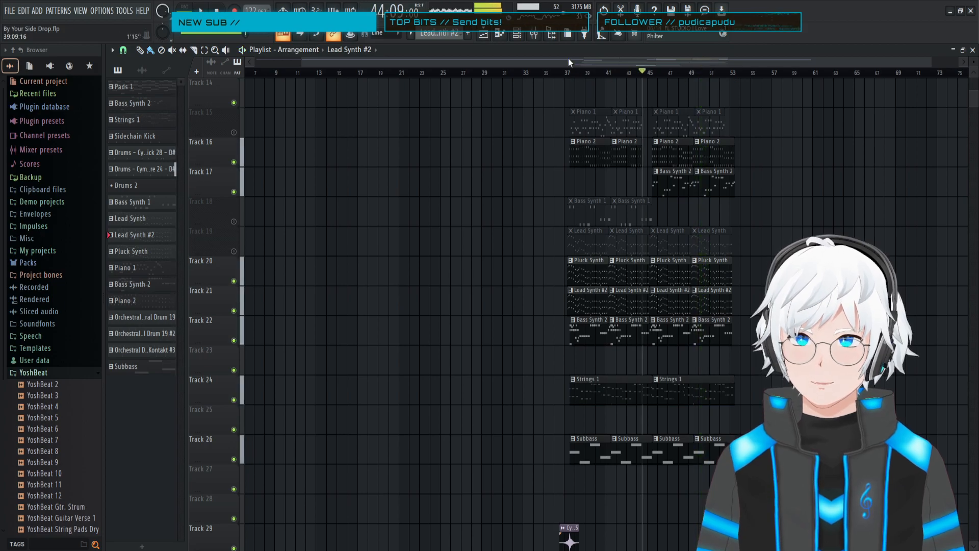
left_click(563, 73)
key("space")
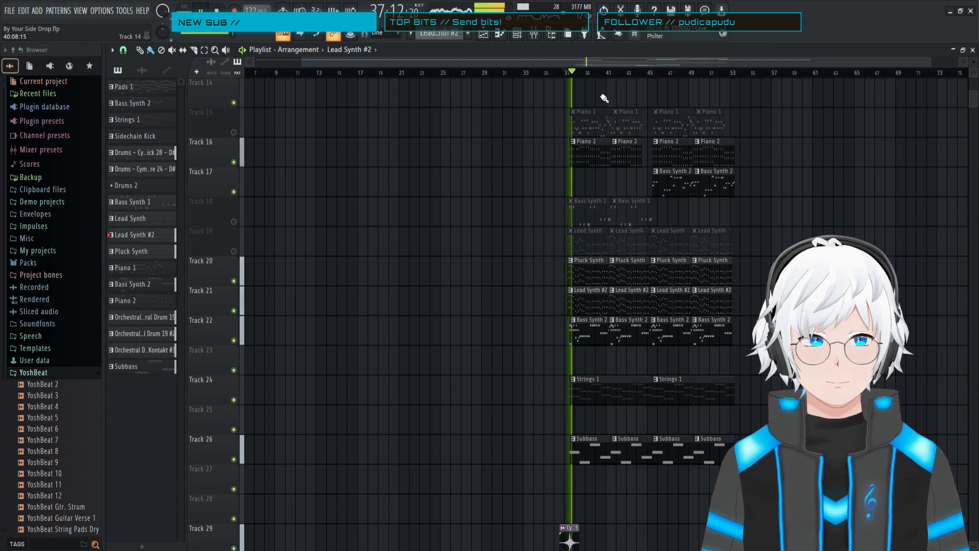
- Check the drum, synth, strings, piano and subbass levels in the mixer while the section plays
left_click(517, 35)
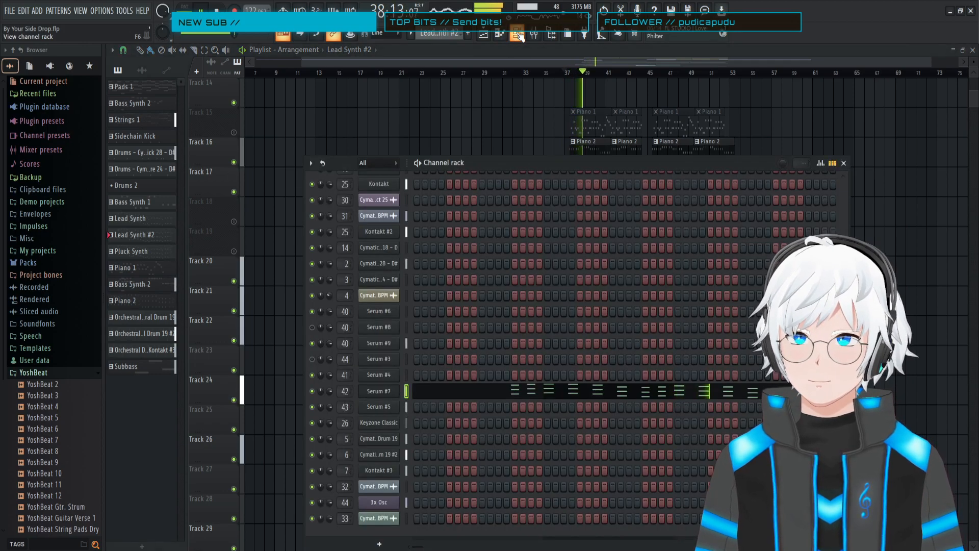
left_click(517, 34)
left_click(534, 34)
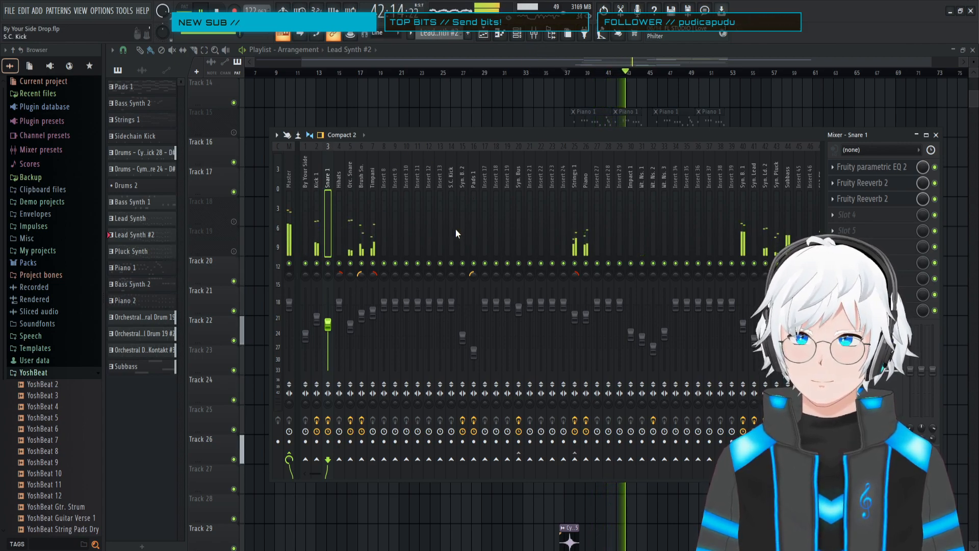
scroll(455, 228, "down", 3)
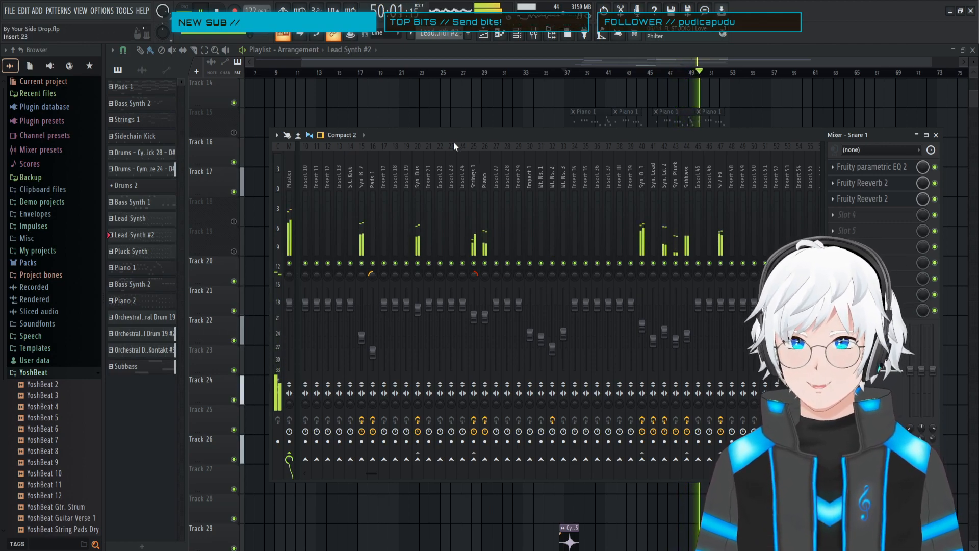
scroll(429, 218, "left", 3)
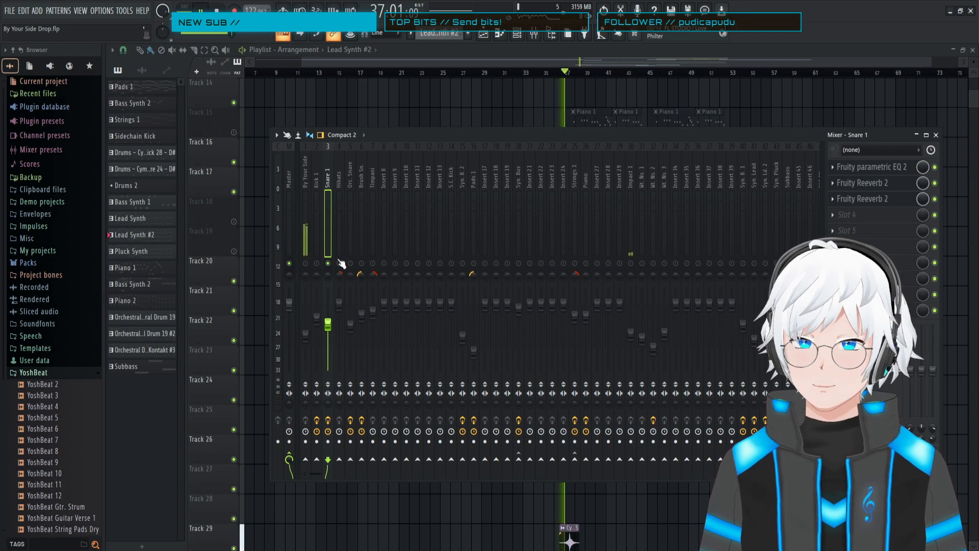
- Play the transition from about bar 44 into bar 45 and bring up the mixer with Snare 1 soloed
left_click(639, 72)
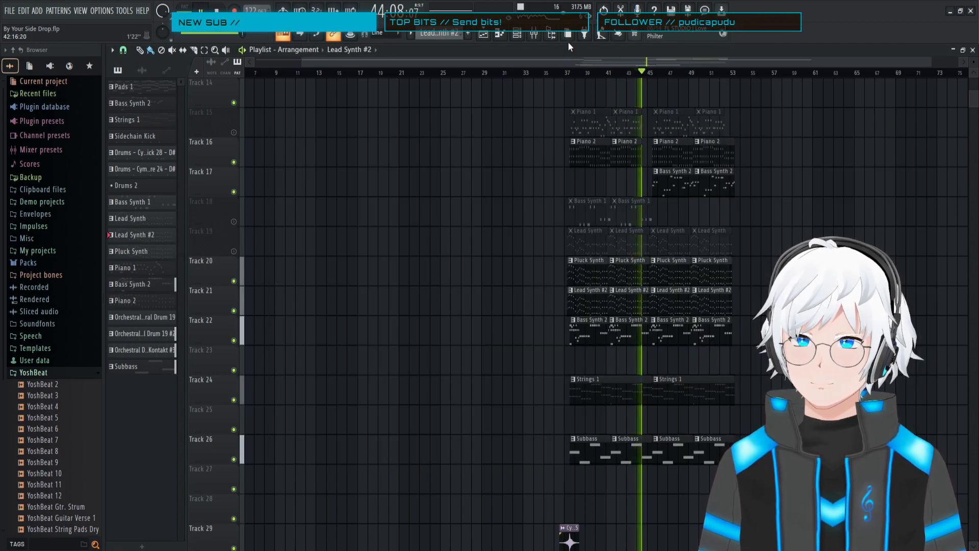
key("space")
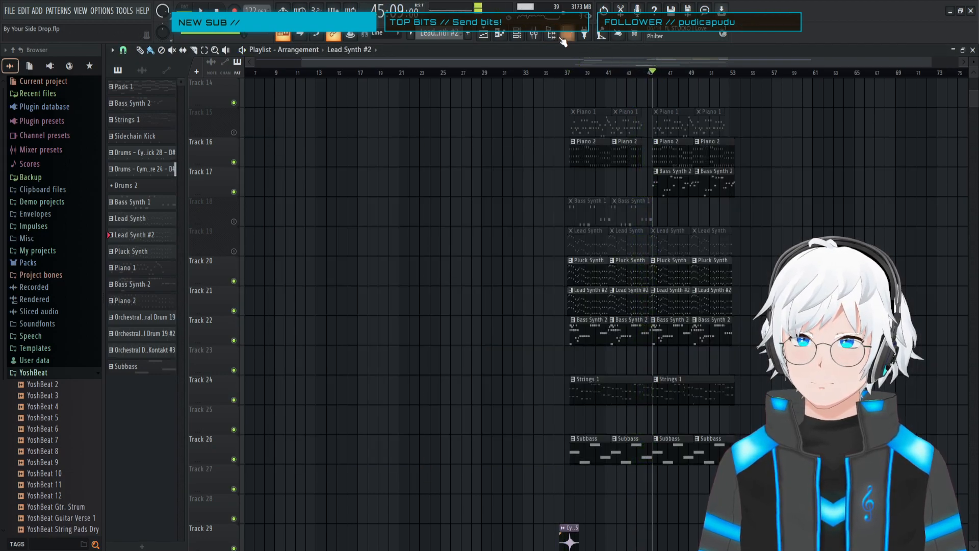
left_click(535, 38)
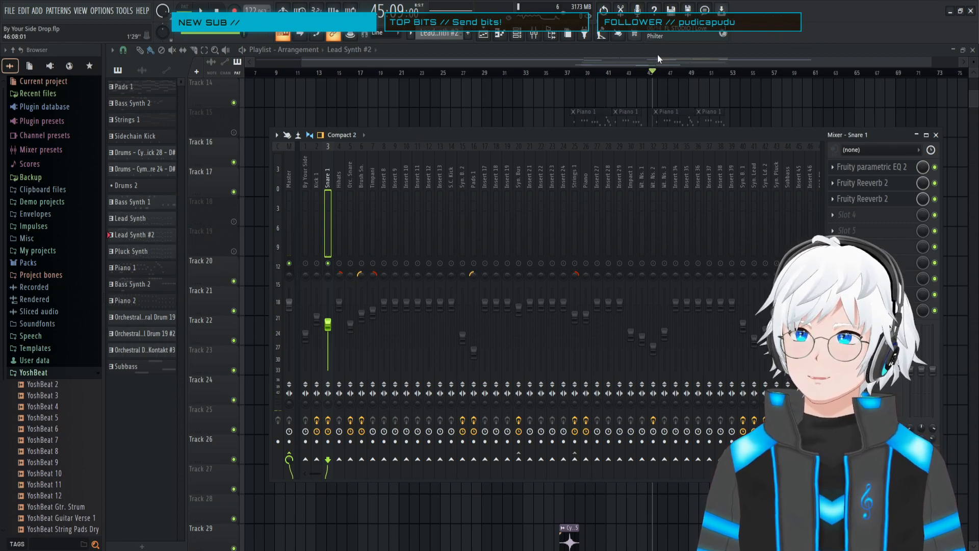
- Set the playback position to bar 45 and audition the soloed Snare 1 hit several times against the mixer meters
left_click(651, 73)
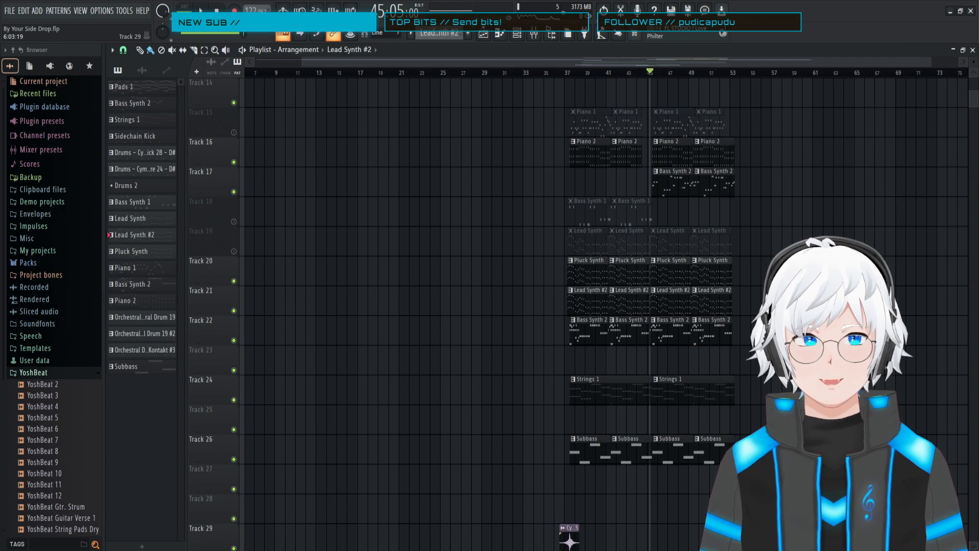
mouse_move(412, 549)
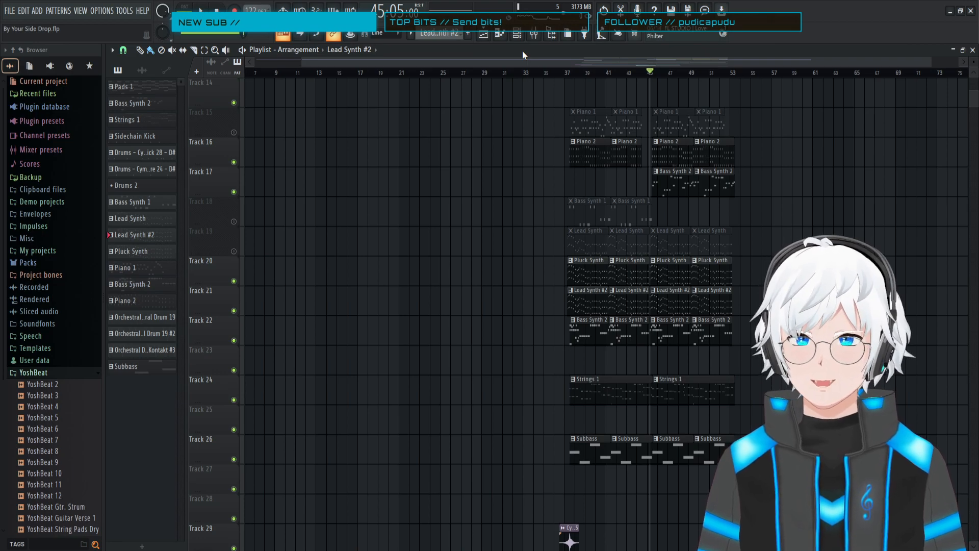
left_click(516, 35)
left_click(518, 38)
left_click(534, 36)
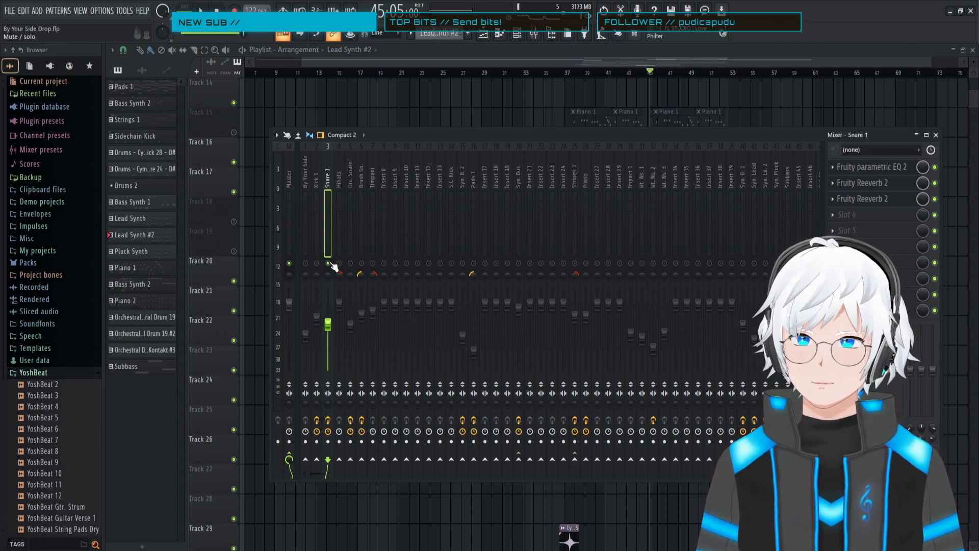
key("space")
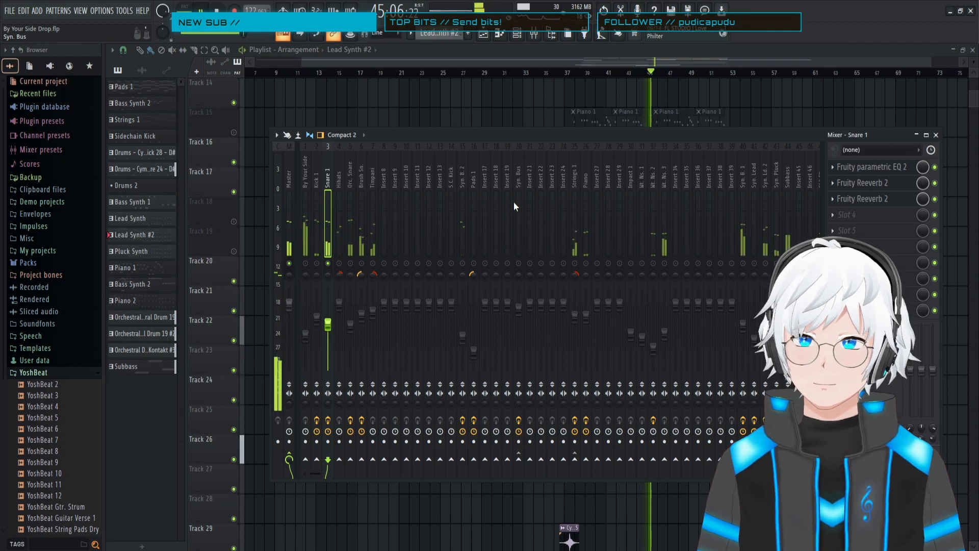
key("space")
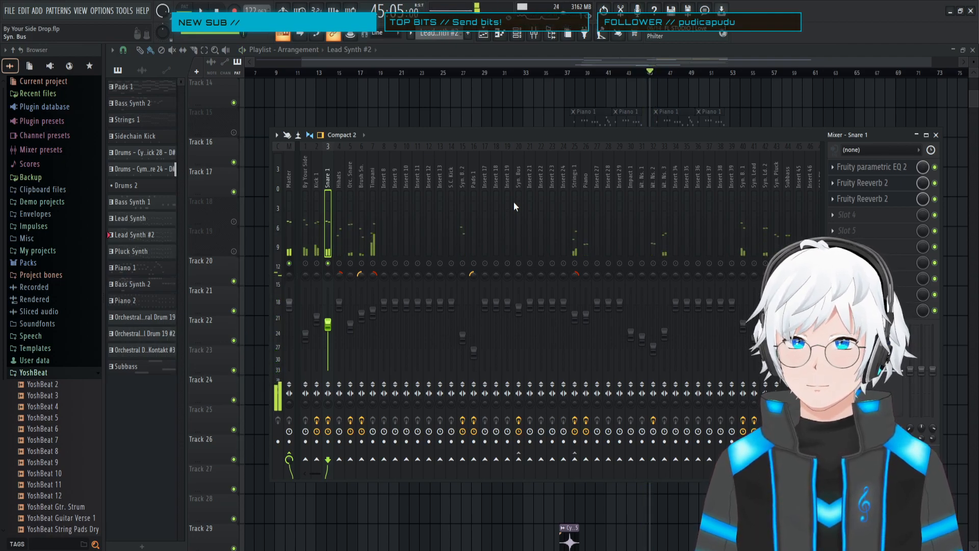
key("space")
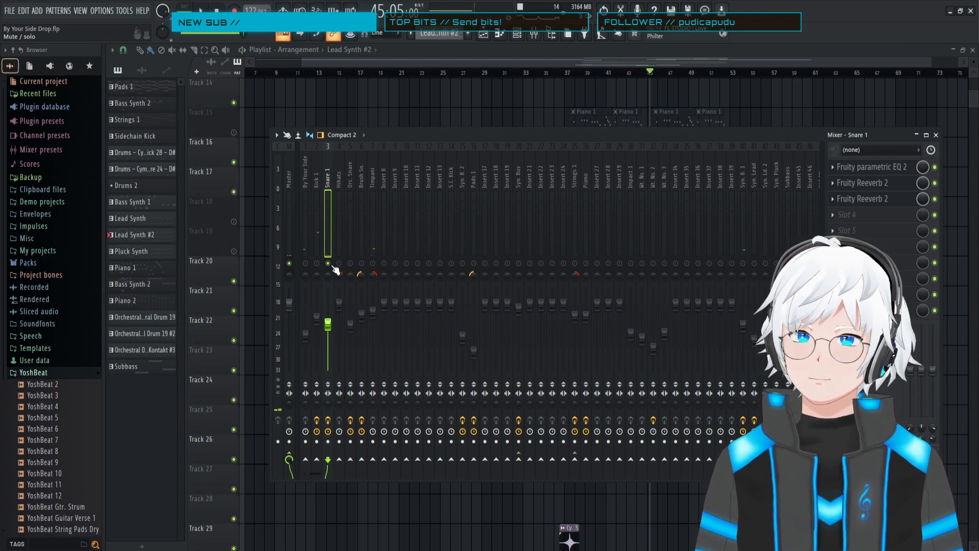
key("space")
key("space")
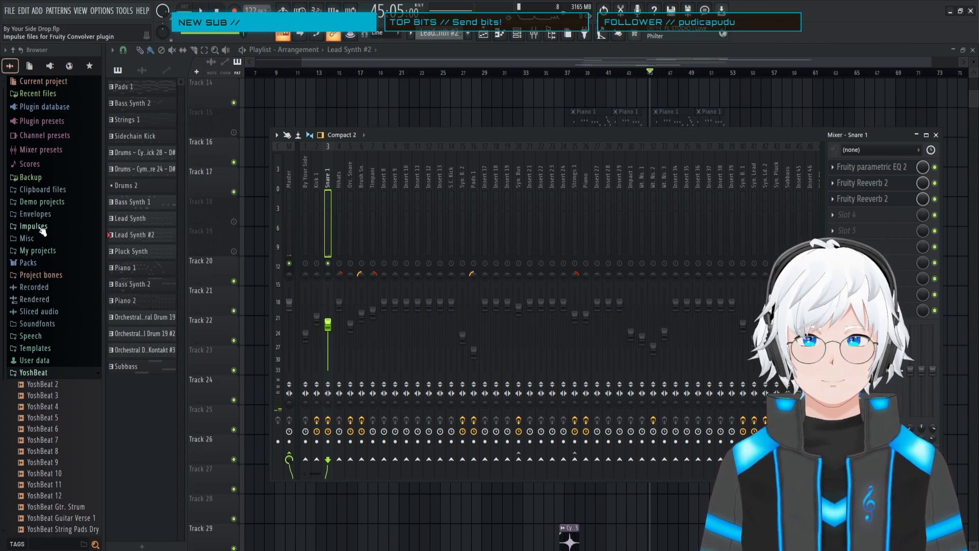
- Collapse the YoshBeat folder in the browser and expand the Packs folder
scroll(42, 268, "down", 4)
scroll(43, 286, "up", 4)
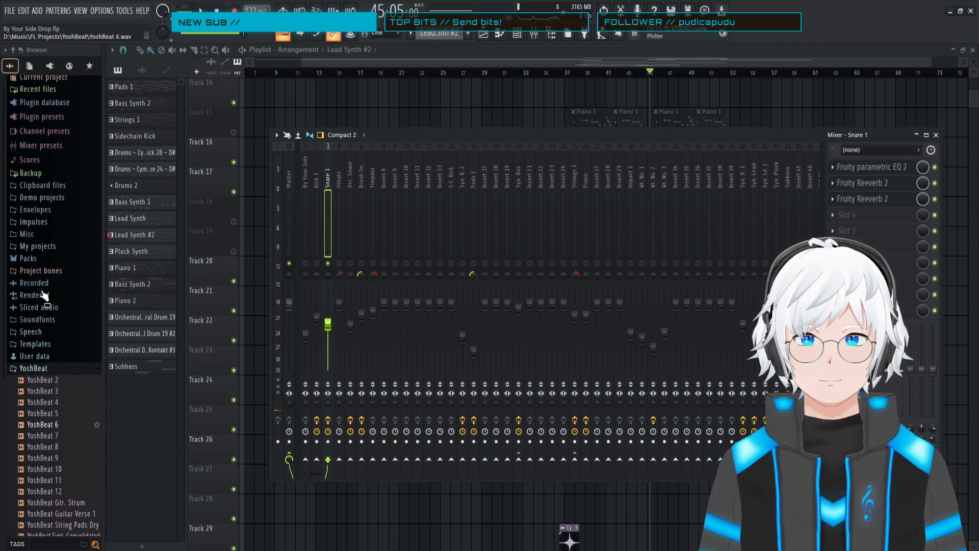
left_click(87, 376)
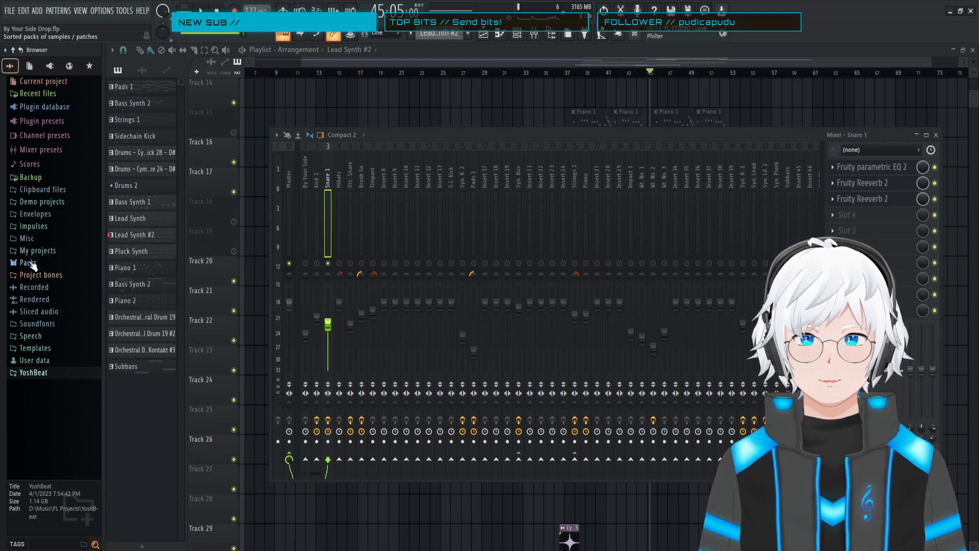
left_click(60, 263)
scroll(48, 319, "down", 3)
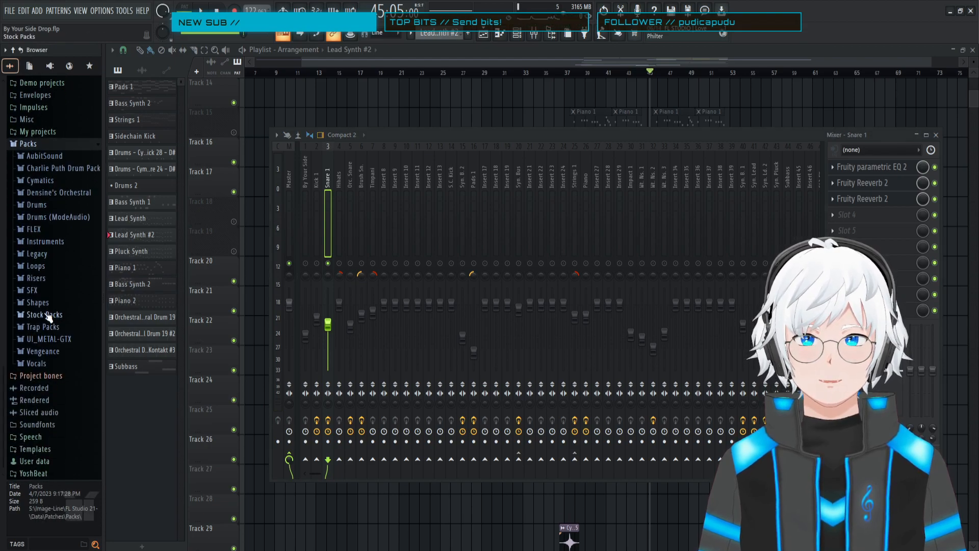
- Look inside the Instruments pack, close it, and browse through the Cymatics sample packs
left_click(46, 242)
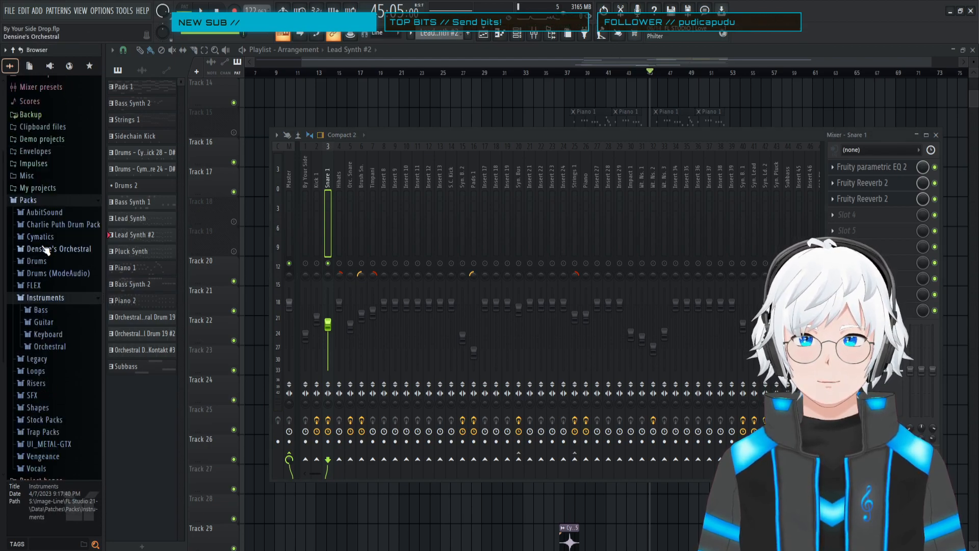
left_click(45, 241)
scroll(57, 270, "down", 5)
scroll(51, 278, "up", 8)
left_click(40, 265)
left_click(54, 328)
left_click(43, 266)
scroll(50, 313, "down", 2)
scroll(61, 296, "down", 5)
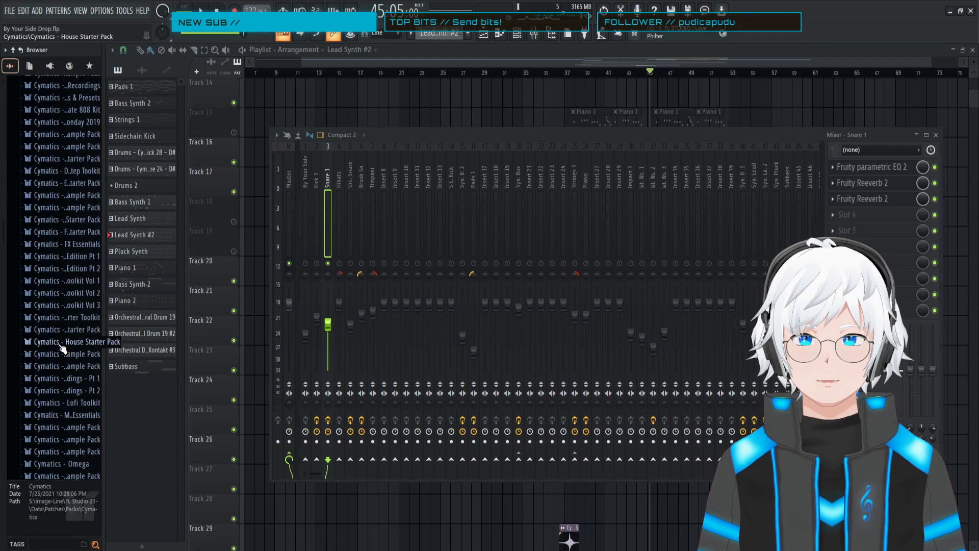
- Open the Cymatics FX Essentials pack and look through its White Noise and Ambience folders
left_click(65, 236)
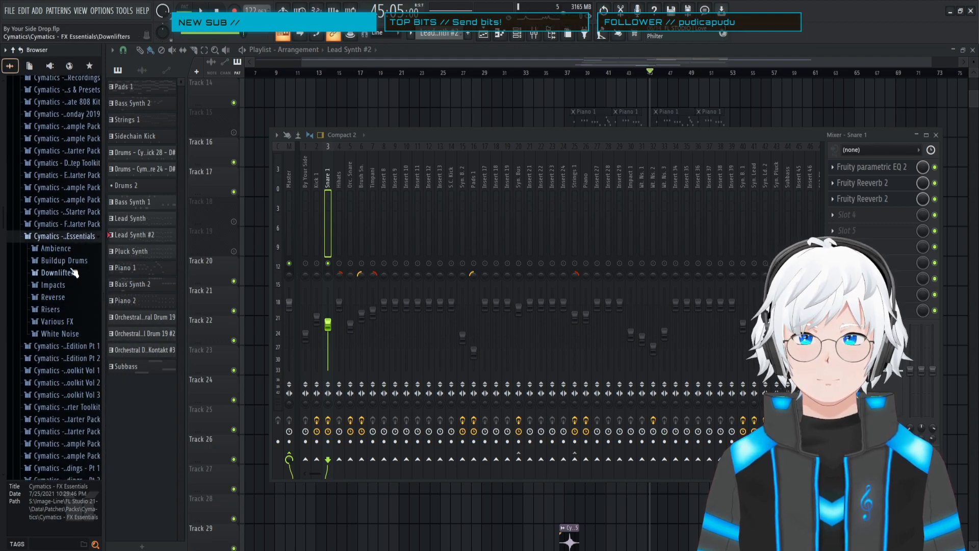
left_click(60, 333)
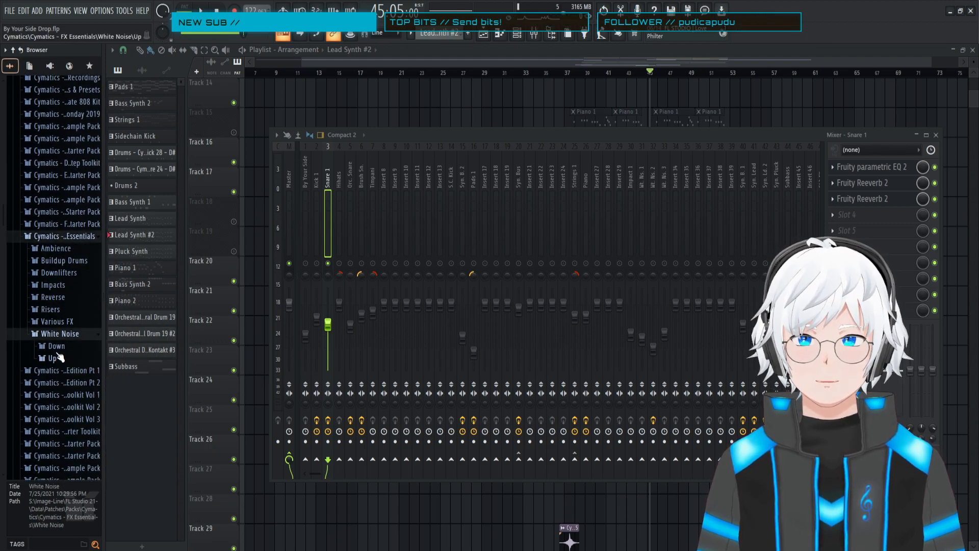
left_click(65, 337)
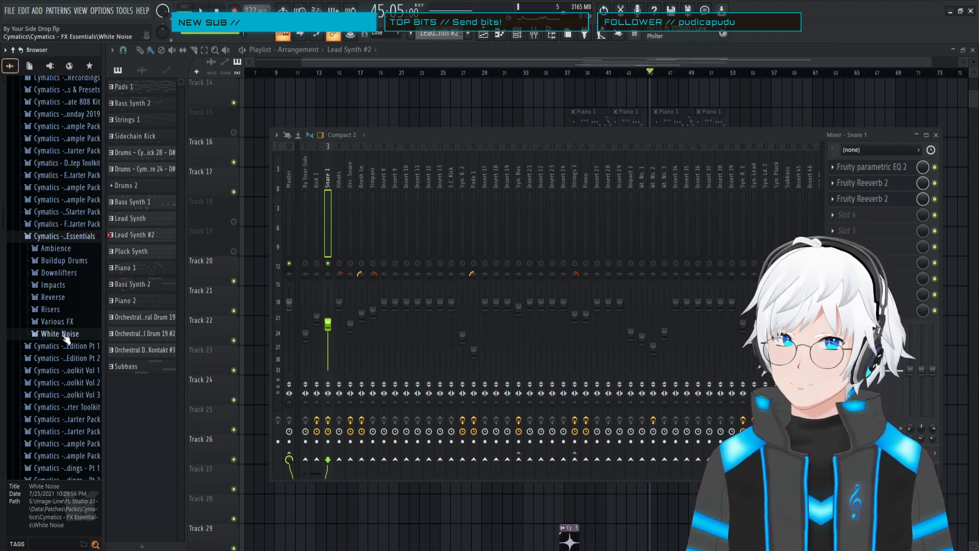
left_click(56, 248)
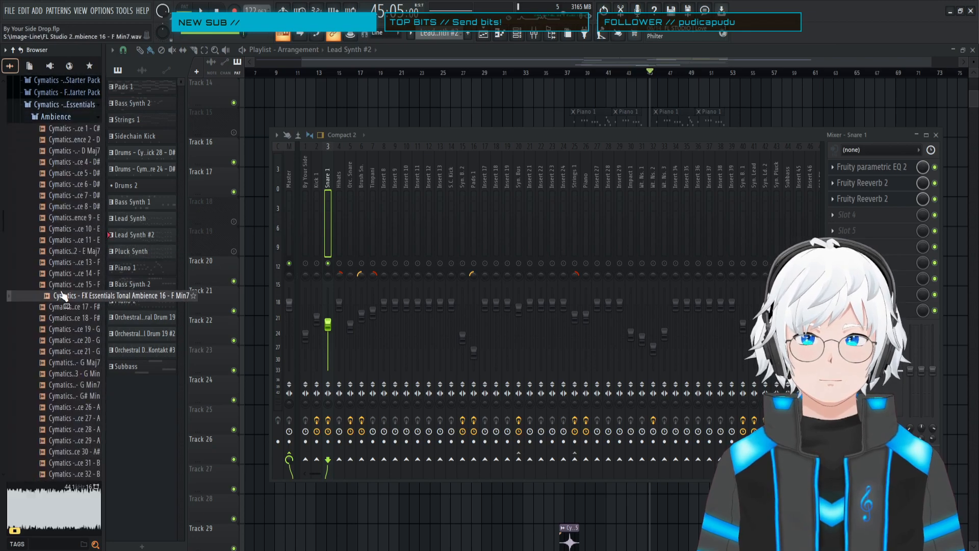
left_click(58, 118)
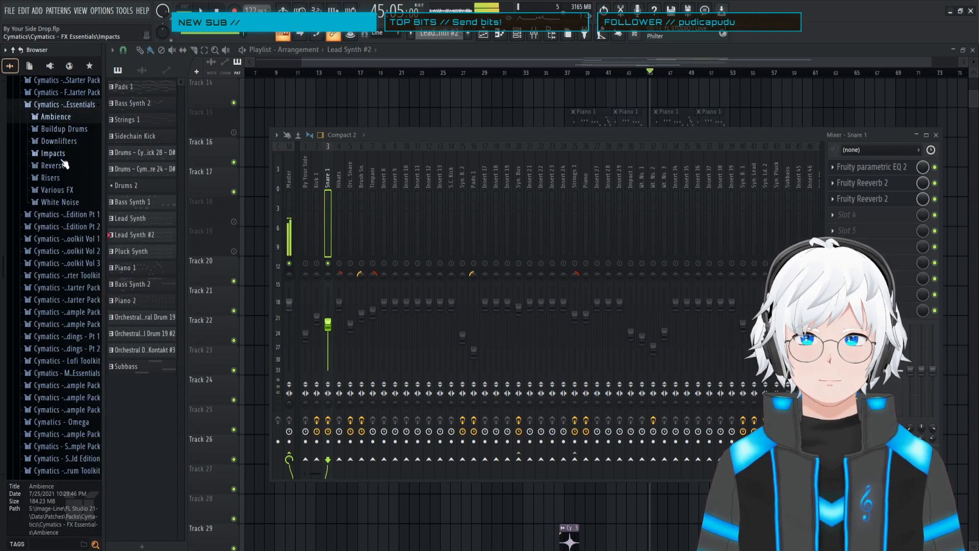
- Replay the soloed Snare 1 hit at bar 45 and return to the FX Essentials folders
key("space")
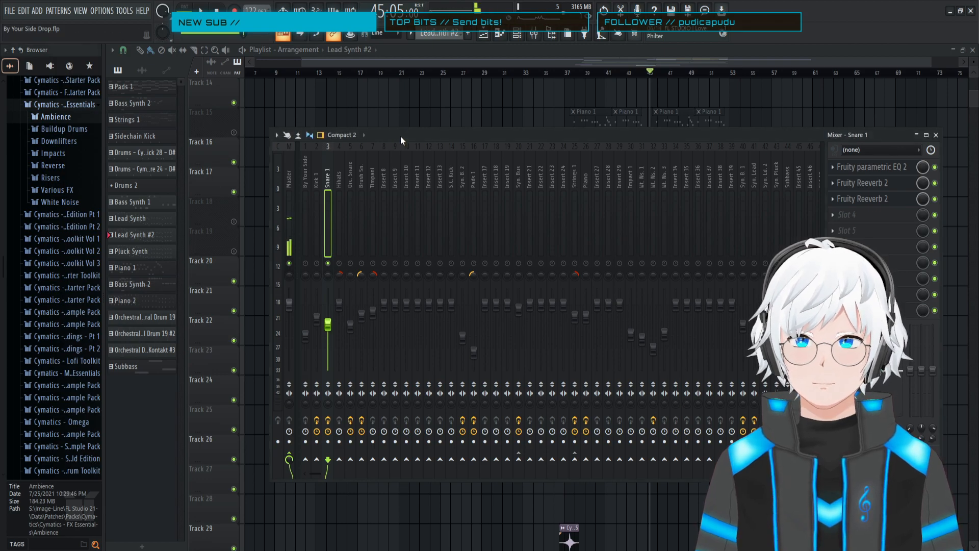
key("space")
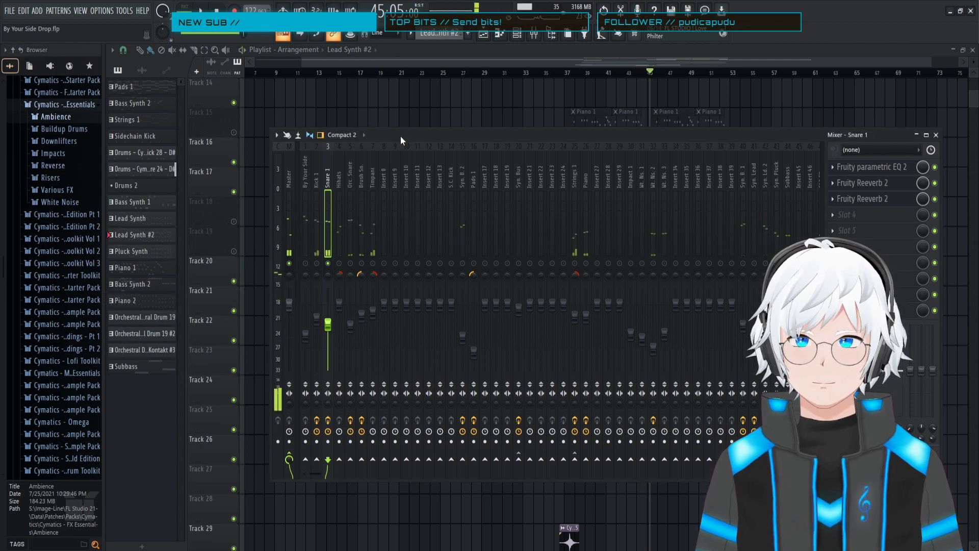
scroll(46, 245, "up", 5)
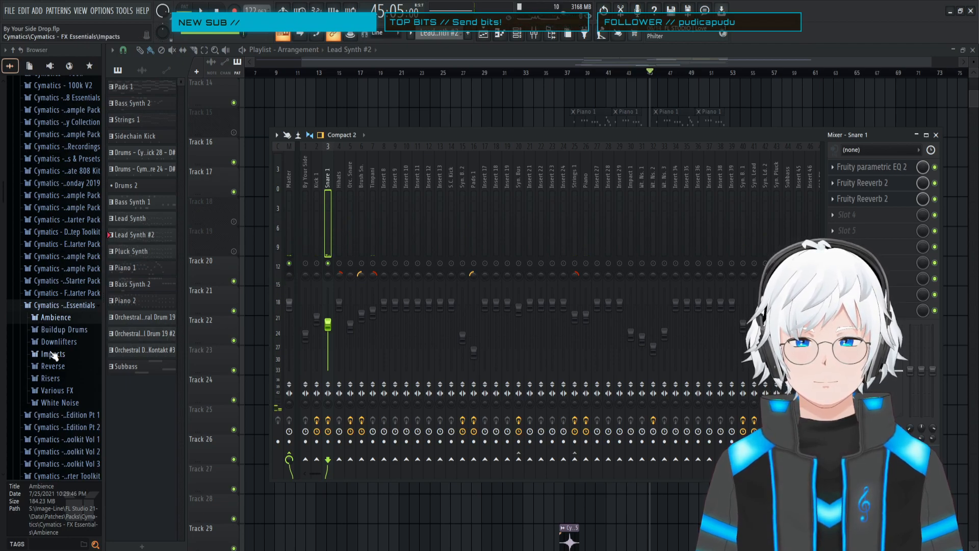
- Unsolo Snare 1 so all mixer tracks are active and replay bar 45 in the full mix
right_click(328, 263)
key("space")
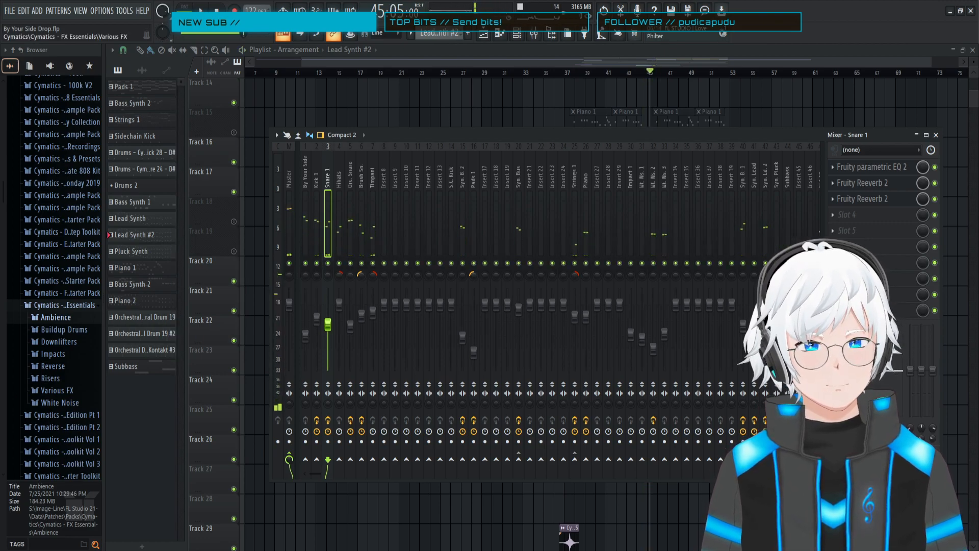
key("space")
key("space")
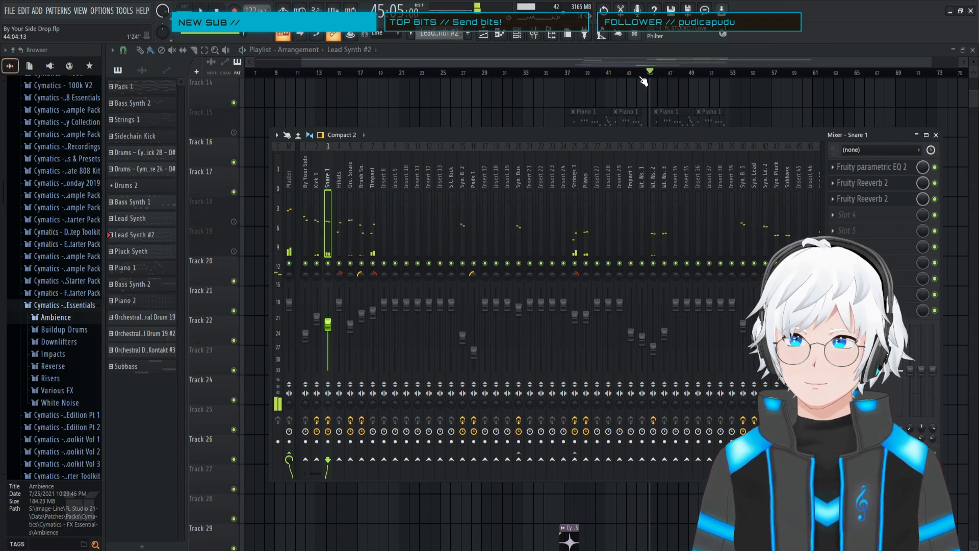
- Move the playback position to bar 44 and play the transition and following bars with all tracks
left_click(643, 74)
key("F9")
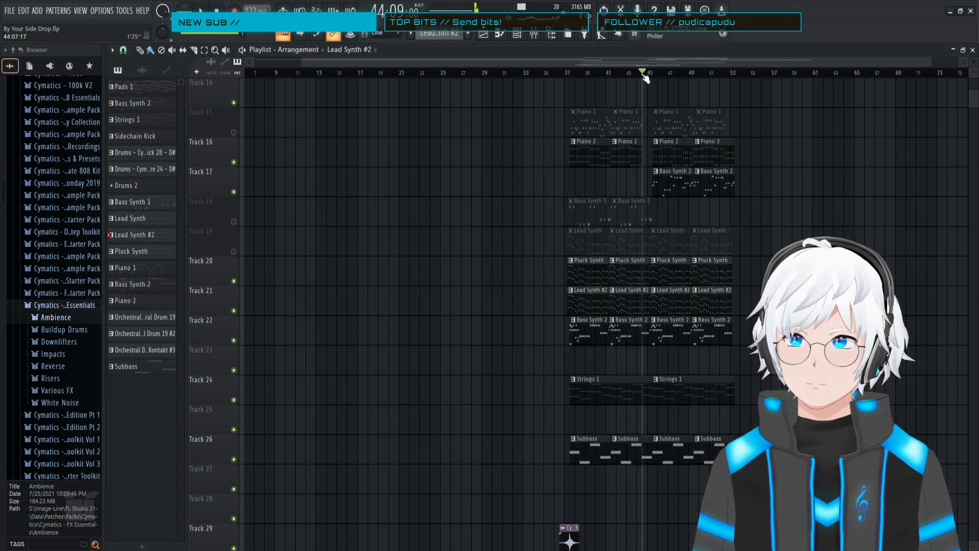
key("space")
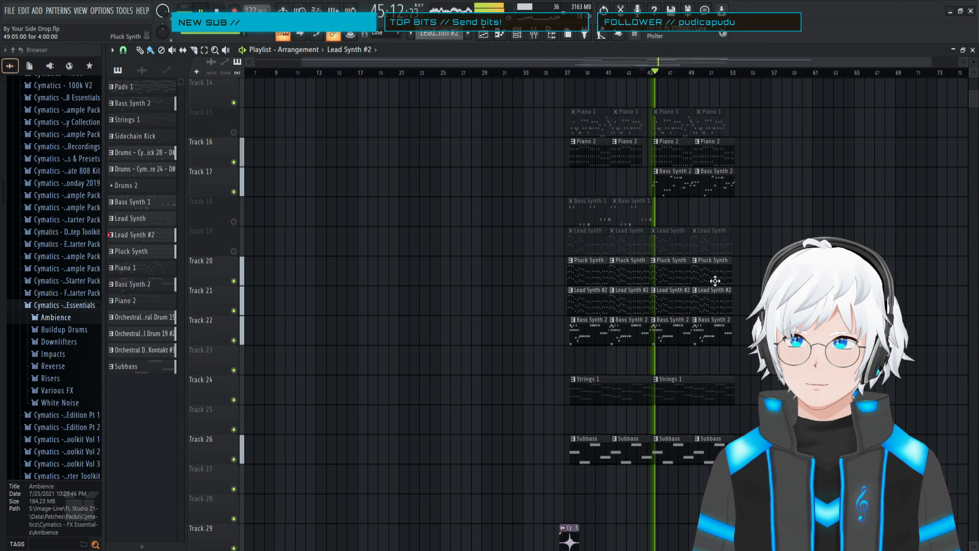
key("space")
key("space")
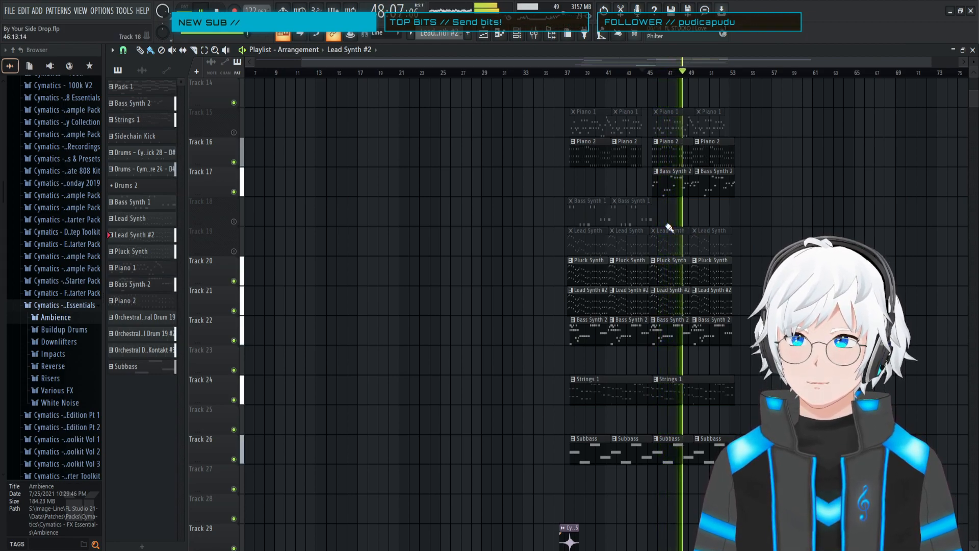
- Look through the Reverse folder of FX Essentials, preview Tonal Reverse 28 - F#, and close the folder
left_click(533, 36)
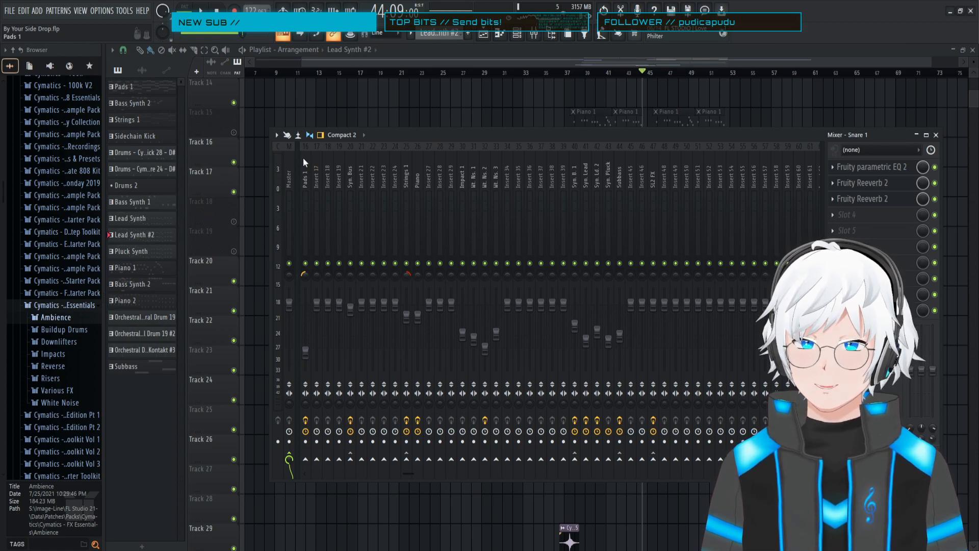
left_click(55, 369)
left_click(58, 392)
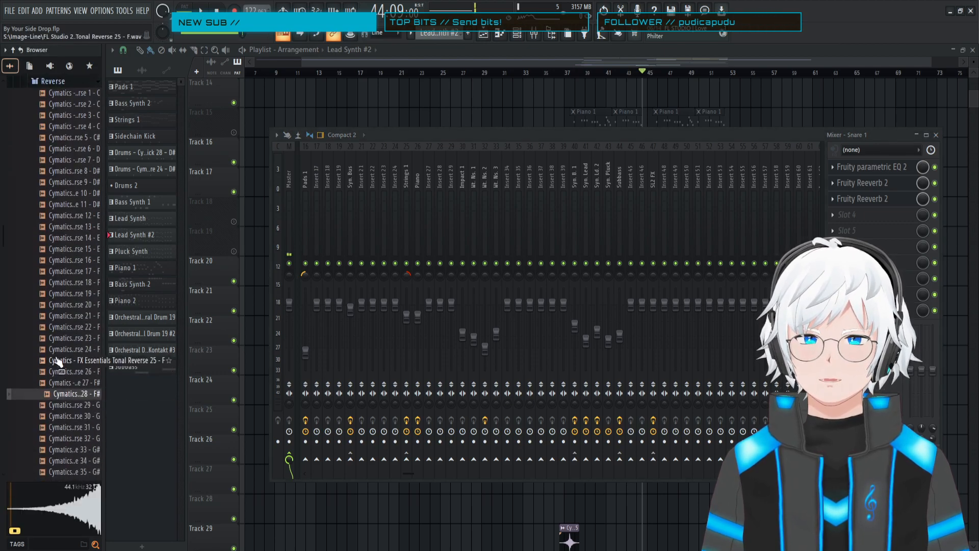
scroll(57, 362, "up", 5)
left_click(56, 285)
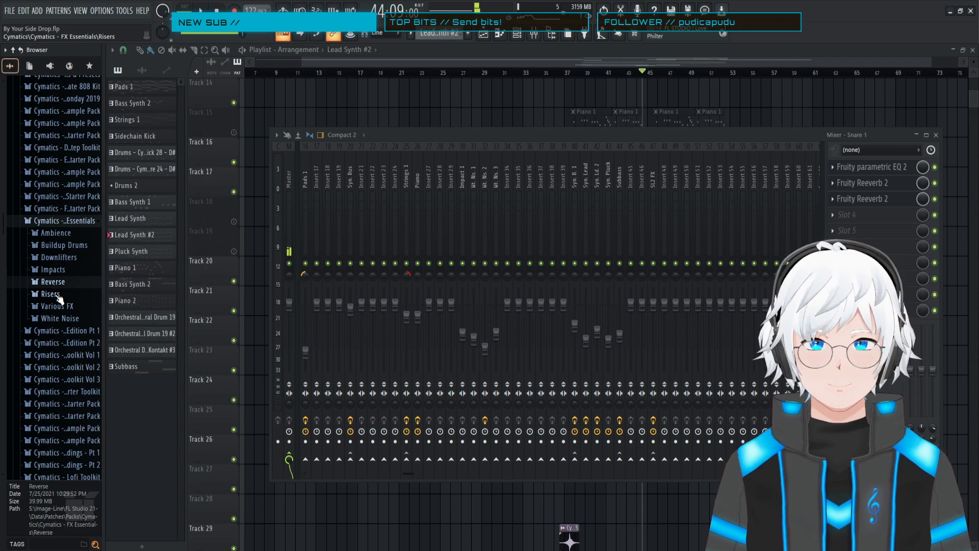
- Look through the Risers folder of FX Essentials for a transition sound and close the folder
left_click(60, 295)
left_click(60, 316)
scroll(60, 308, "up", 5)
left_click(50, 279)
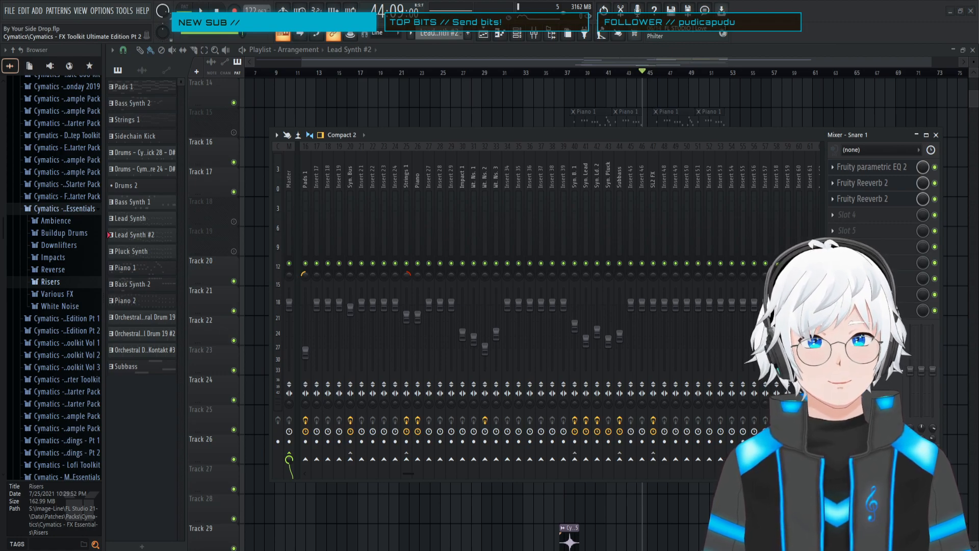
- Open the Various FX folder, widen the browser for longer sample names, and preview Various 2 - Censored
left_click(60, 295)
left_click(75, 306)
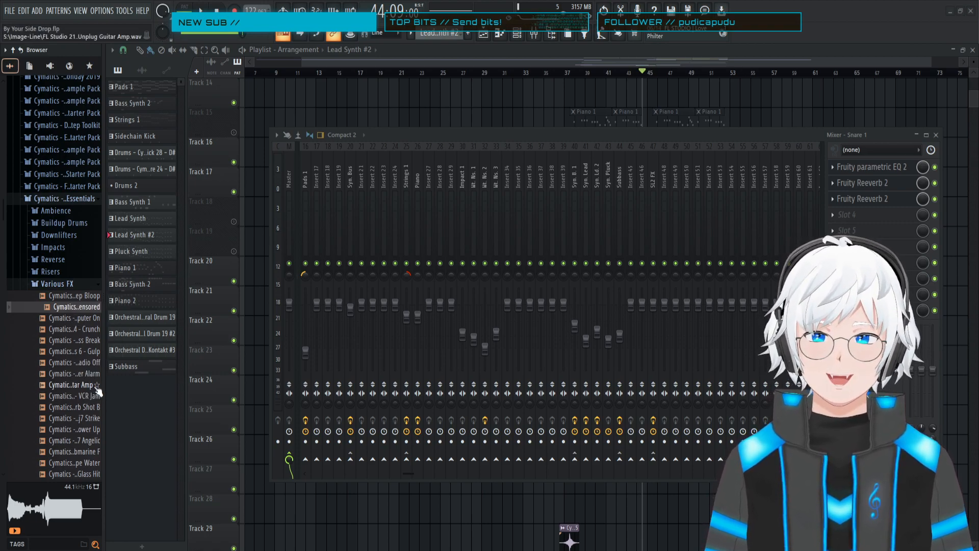
left_click_drag(103, 307, 143, 306)
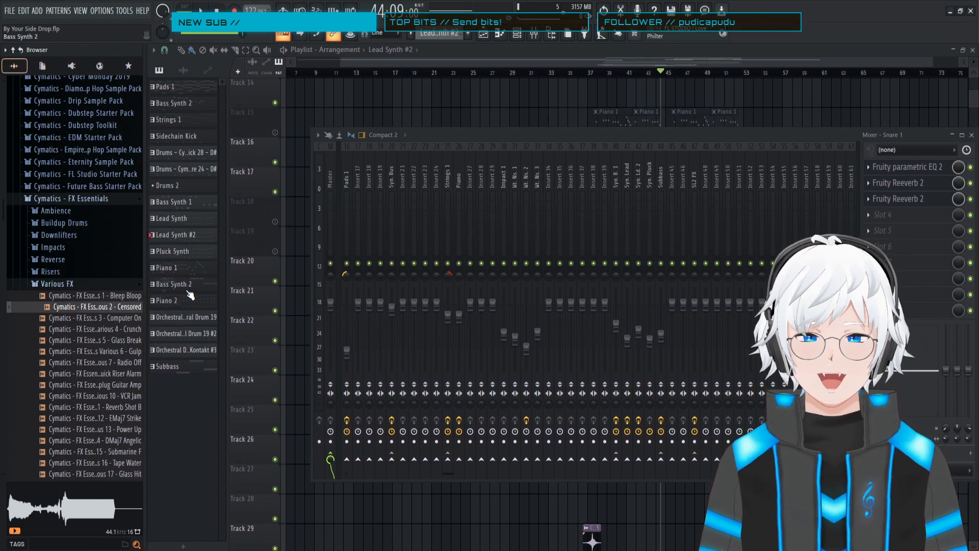
left_click_drag(145, 278, 136, 277)
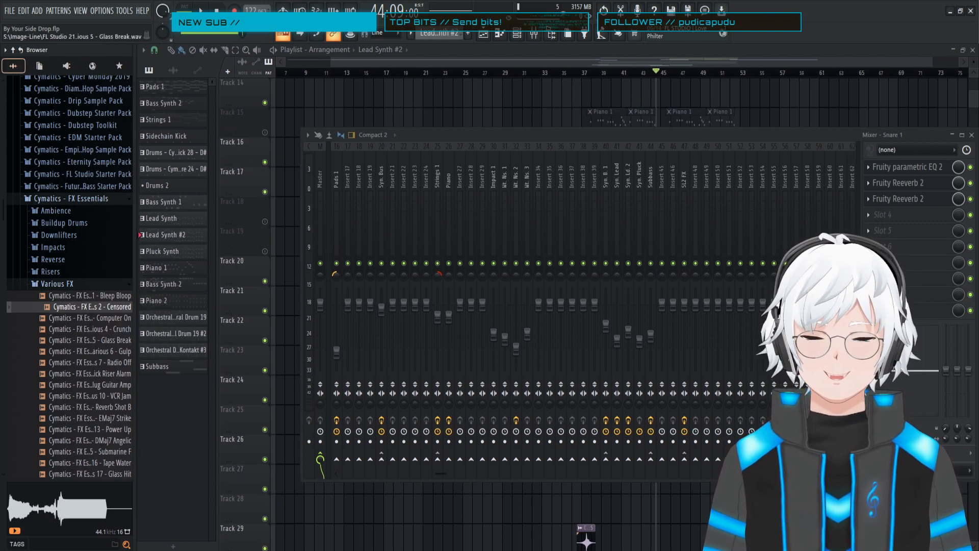
left_click(74, 308)
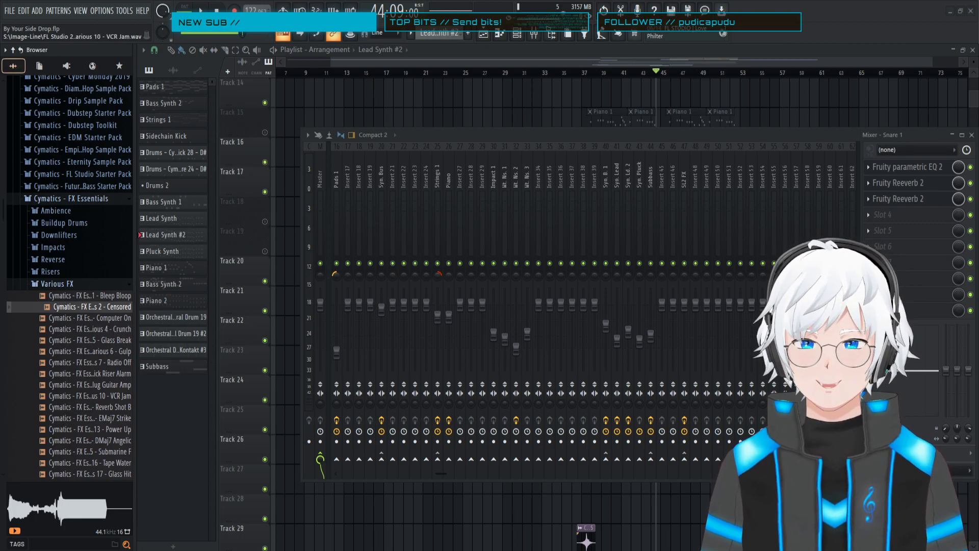
mouse_move(94, 306)
left_mouse_down()
mouse_move(264, 312)
mouse_move(412, 496)
mouse_move(83, 310)
left_mouse_up()
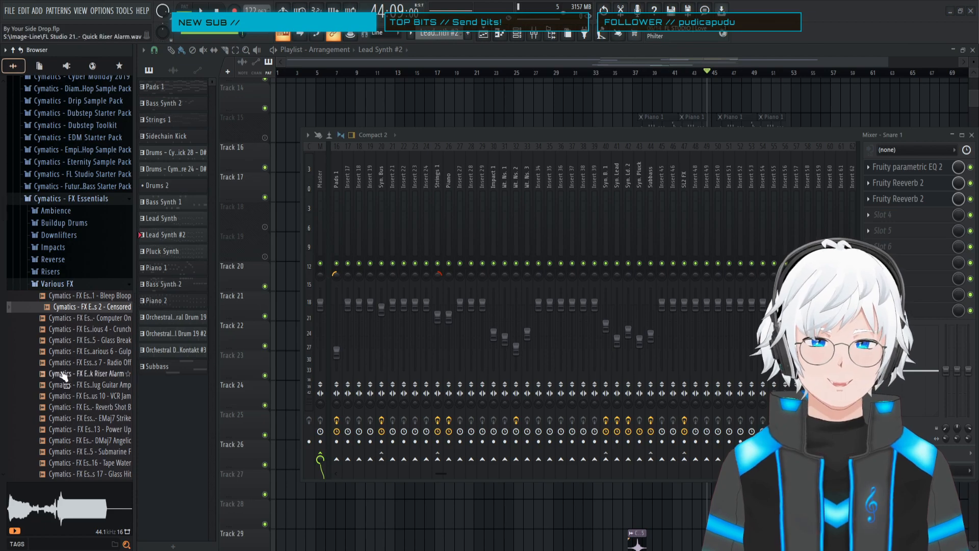
- Preview the Various FX samples in order from 3 - Computer On to 10 - VCR Jam
left_click_drag(110, 318, 108, 332)
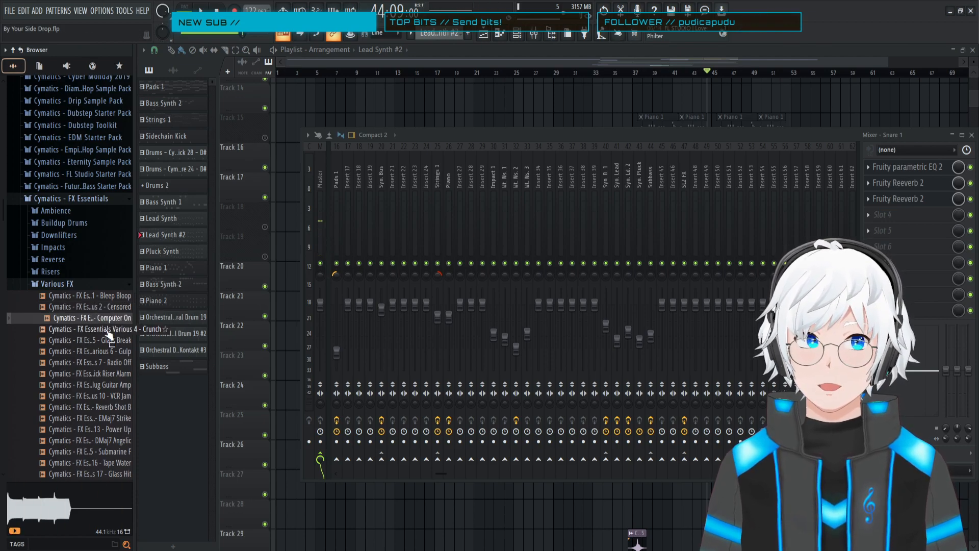
left_click(101, 340)
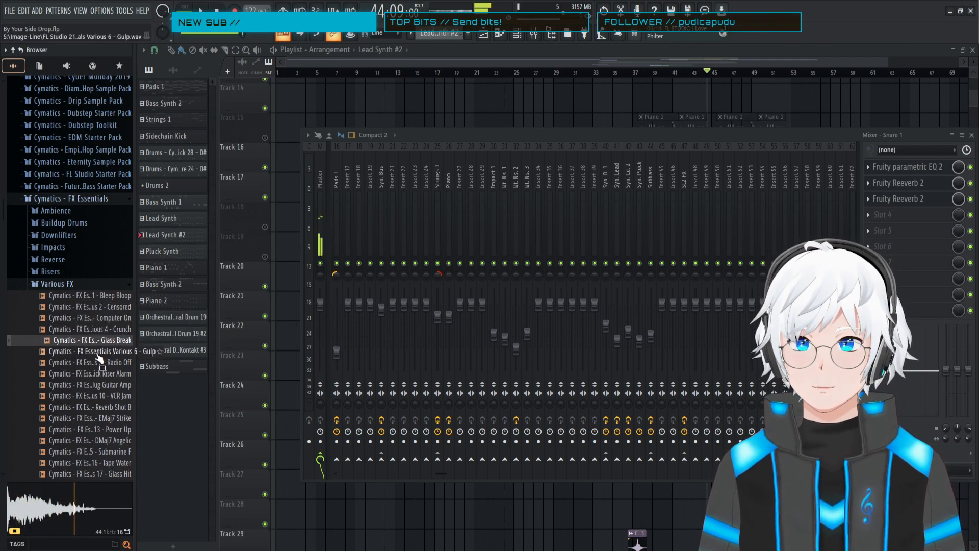
left_click(98, 352)
left_click(101, 362)
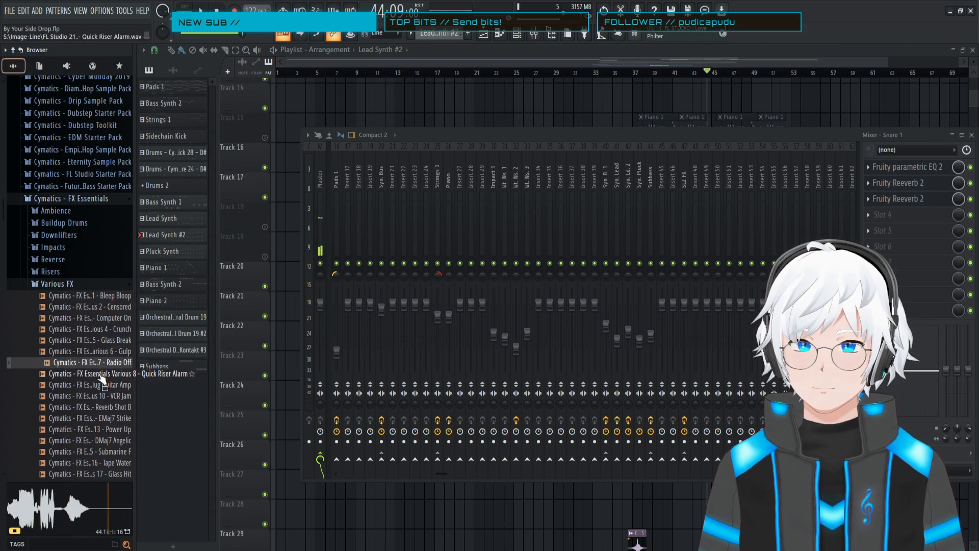
left_click(102, 377)
left_click(102, 385)
left_click(102, 396)
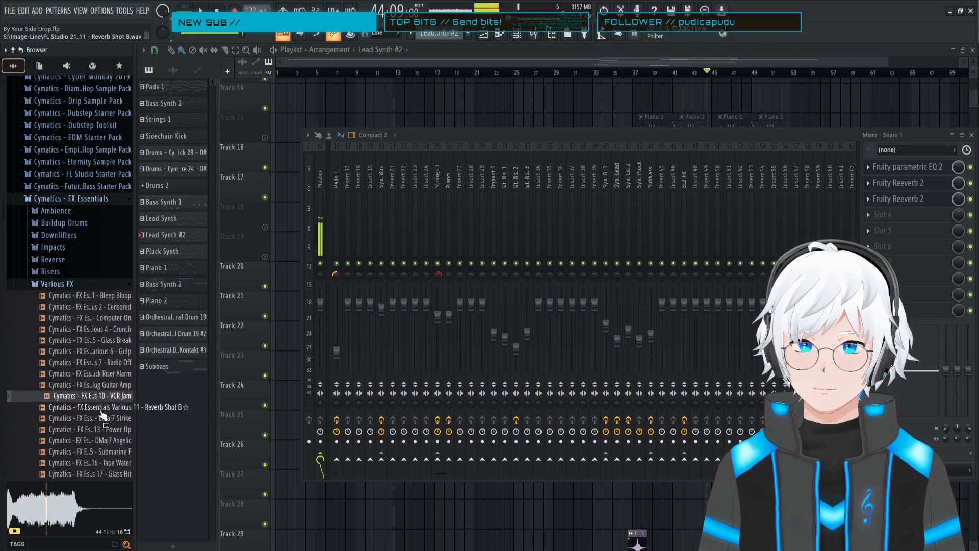
- Preview the remaining Various FX samples from 11 - Reverb Shot B to 17 - Glass Hit
left_click(101, 407)
left_click(100, 418)
left_click(100, 429)
left_click(99, 440)
left_click(98, 451)
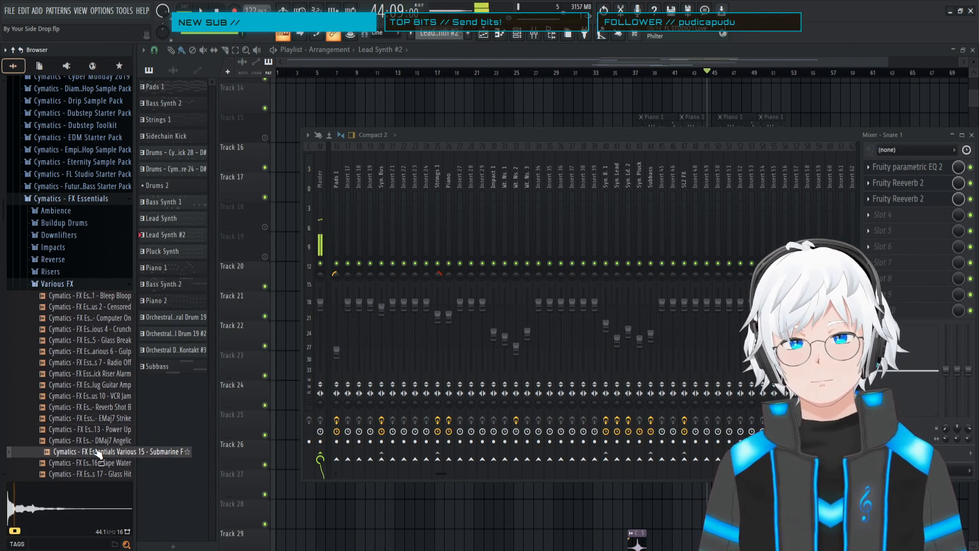
left_click(95, 462)
left_click(94, 454)
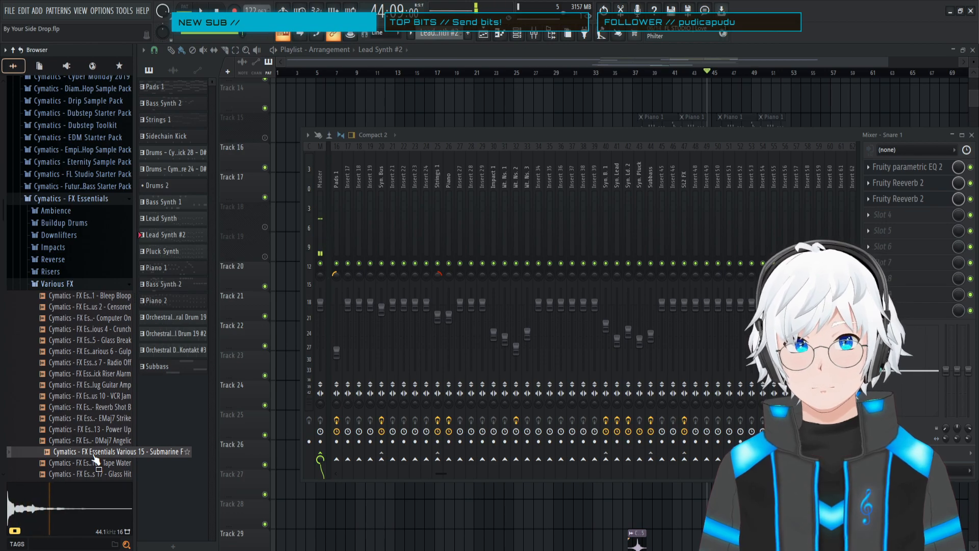
left_click(99, 474)
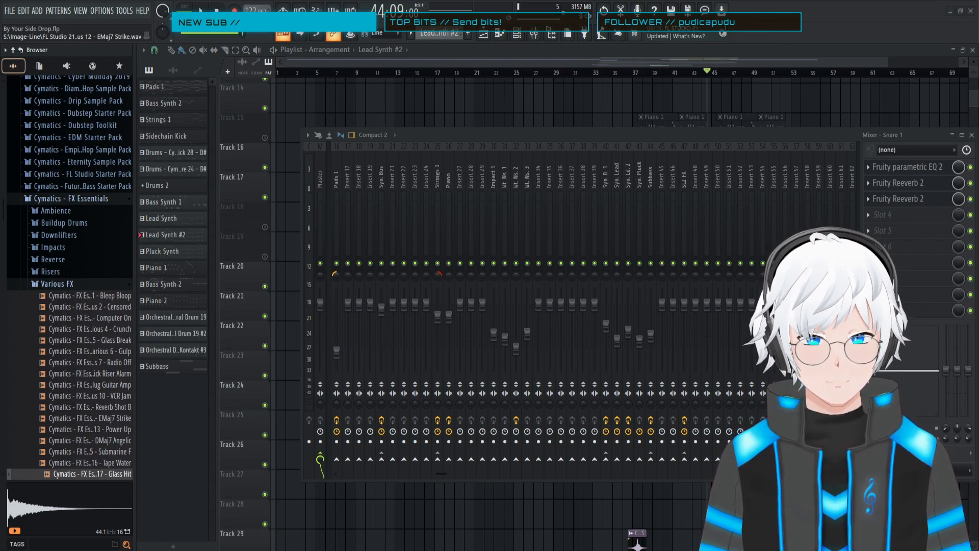
- Replay the full mix from bar 44 and rename the mixer track Insert 8 as Sn. Reverb
scroll(420, 210, "up", 5)
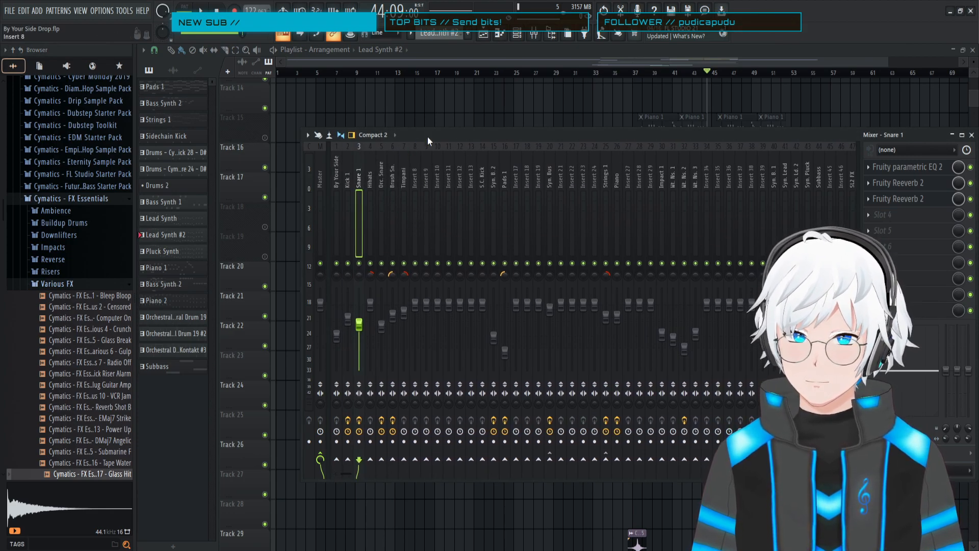
key("space")
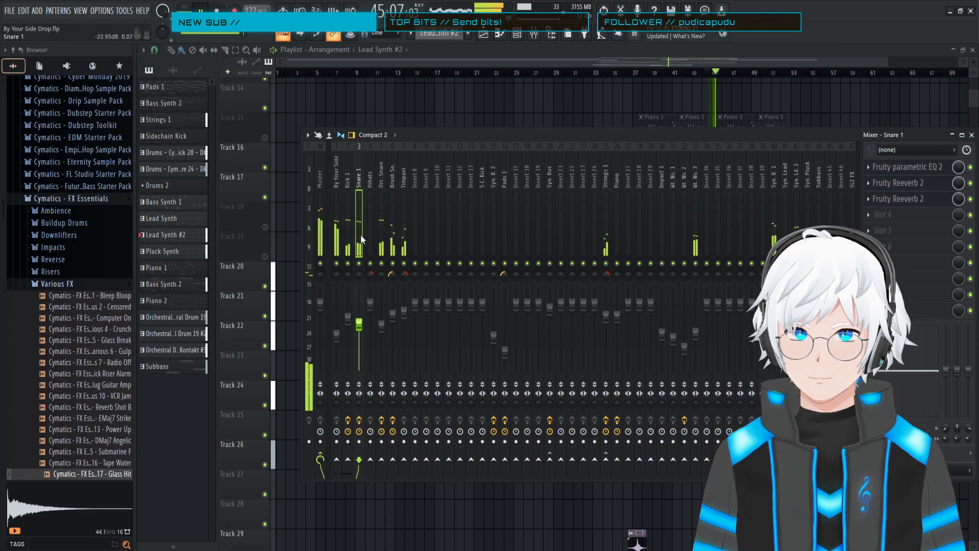
left_click(414, 179)
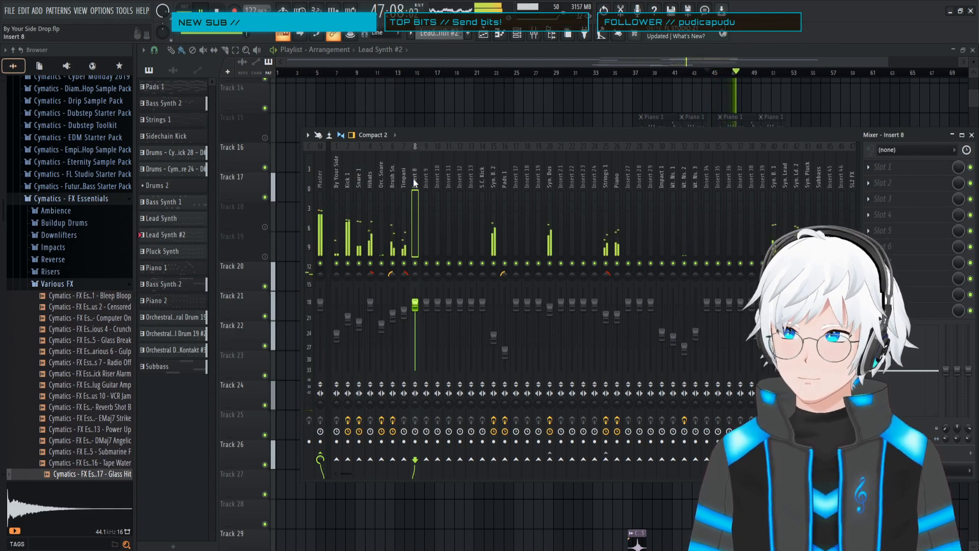
key("space")
right_click(414, 178)
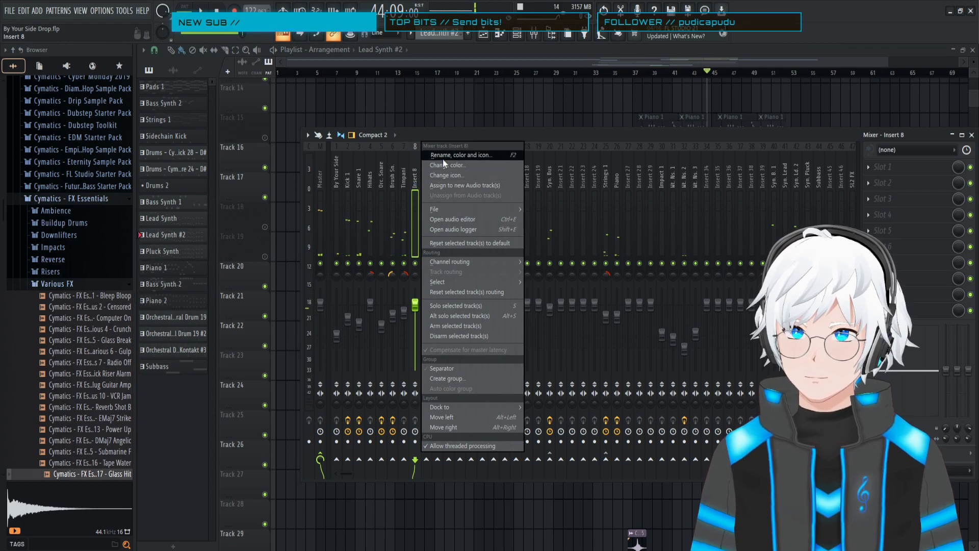
left_click(443, 159)
type("Sn")
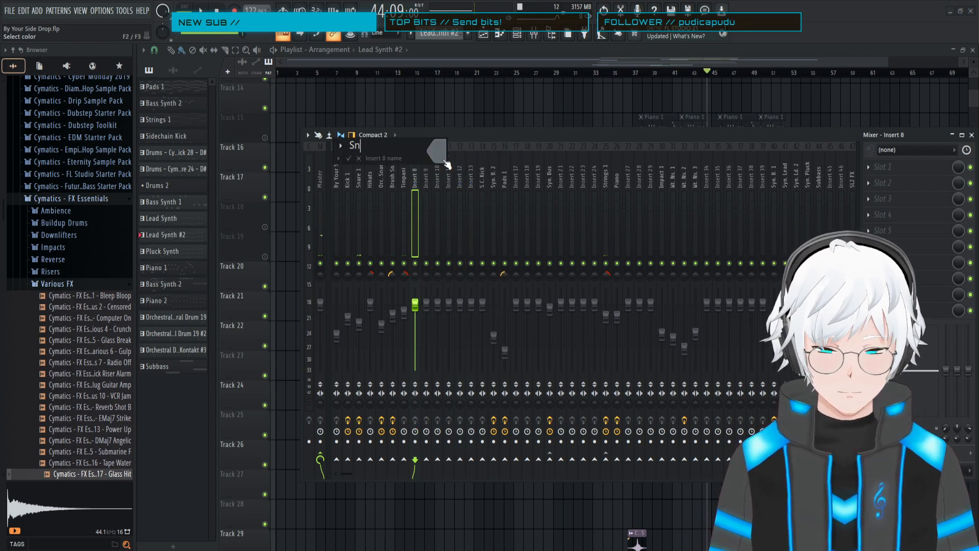
type(". Reverb")
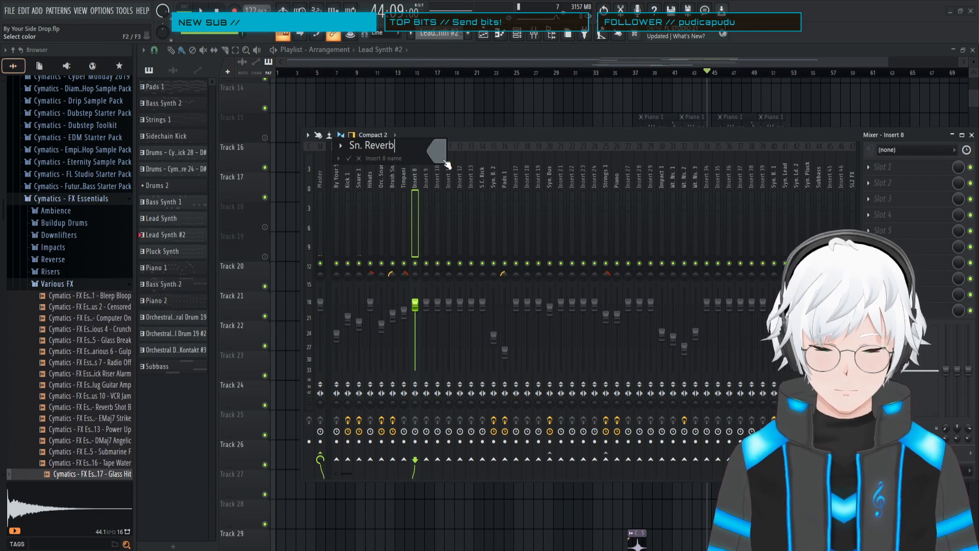
key("Return")
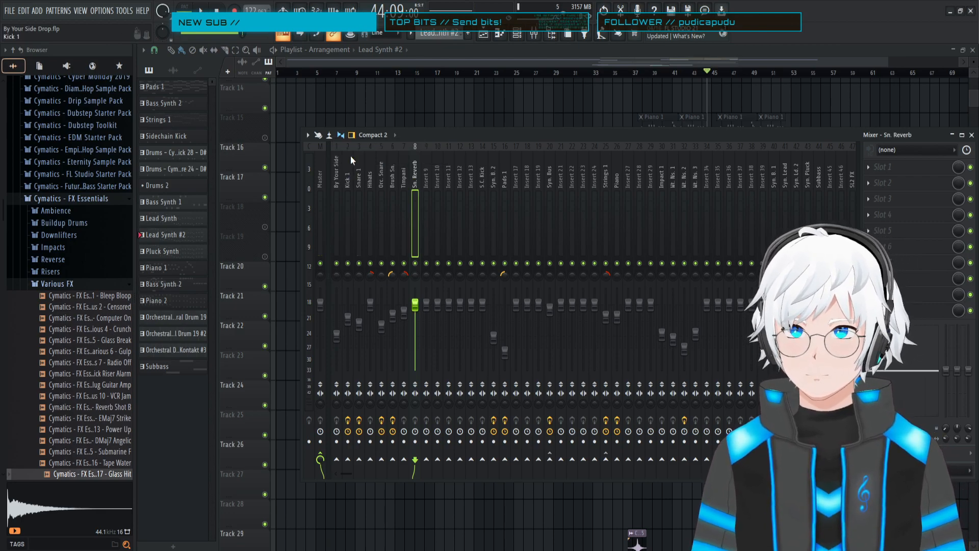
- Add Fruity send to Snare 1, move it to the first effect slot, and route Snare 1 to Sn. Reverb
left_click(358, 184)
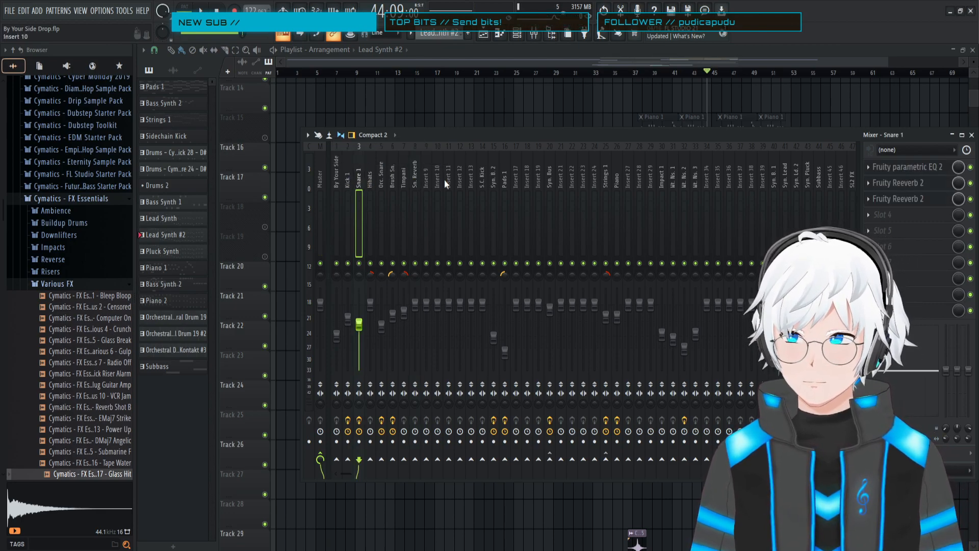
left_click(867, 216)
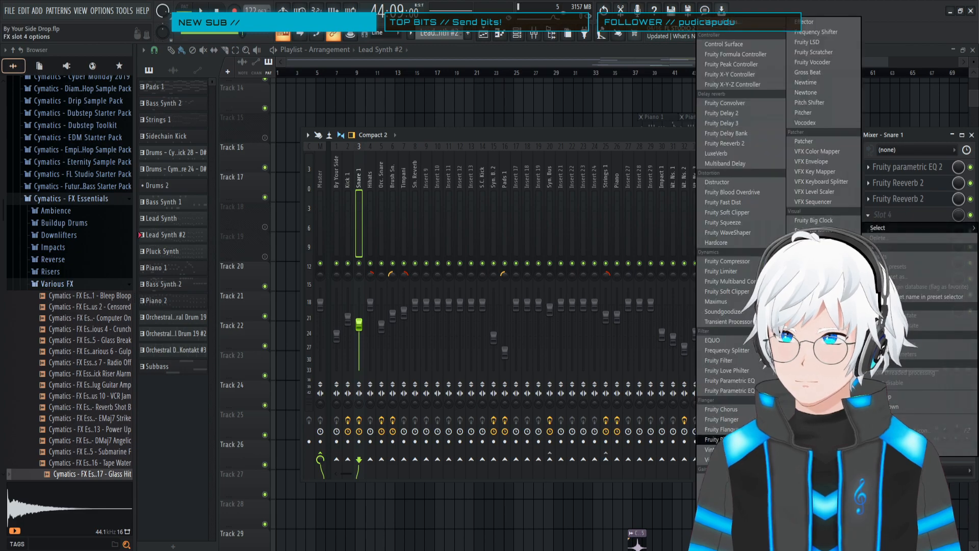
left_click(717, 507)
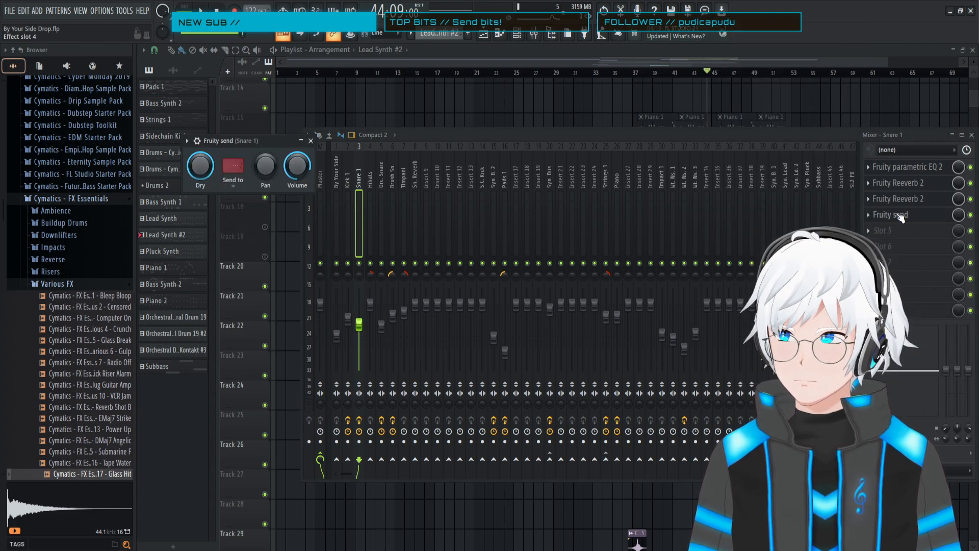
left_click_drag(899, 214, 900, 167)
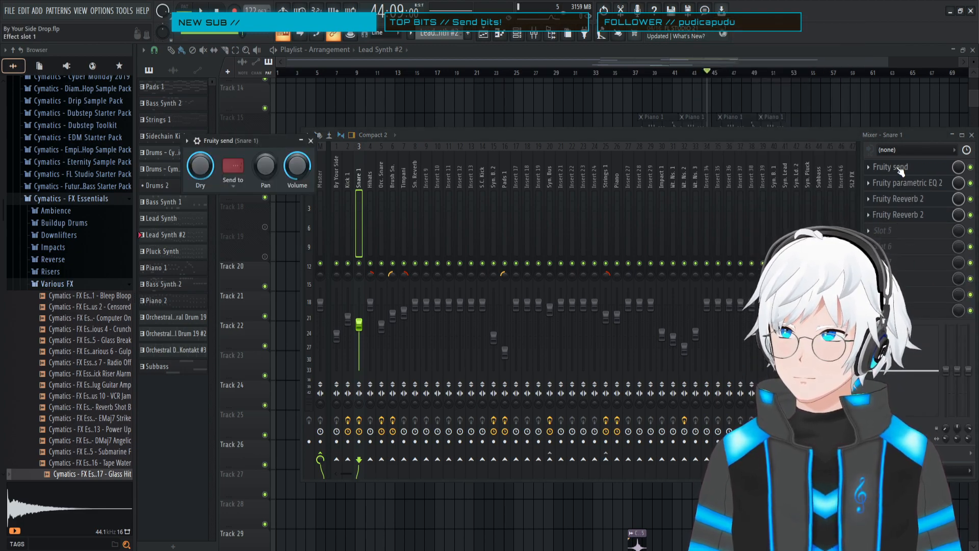
left_click(301, 209)
left_click(416, 179)
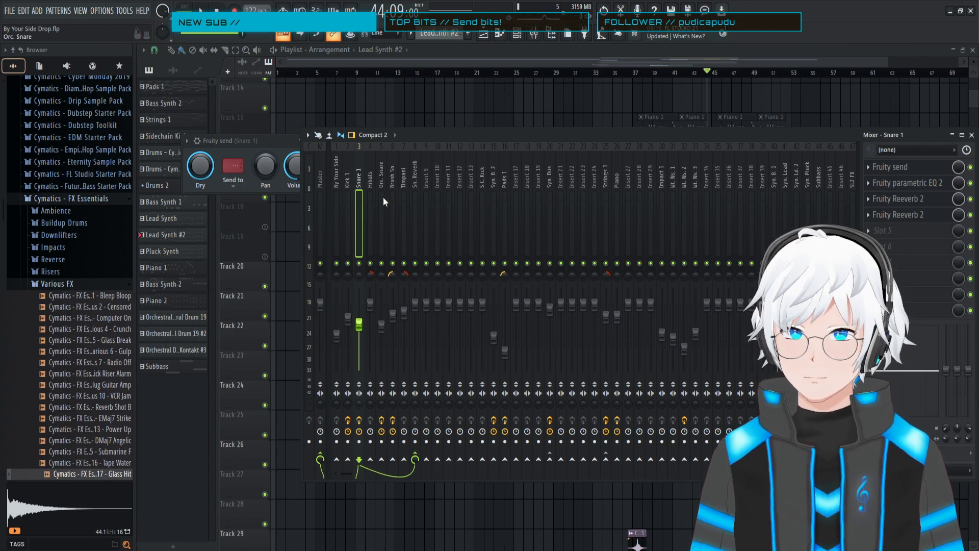
- Solo Snare 1 with its Sn. Reverb route, move the playback position to bar 45, and play the snare hit
key("space")
key("space")
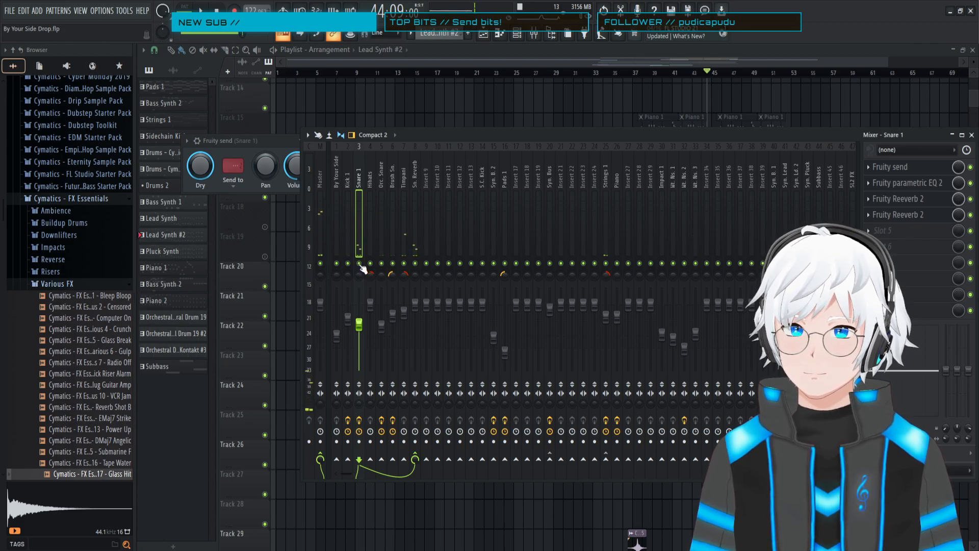
key("space")
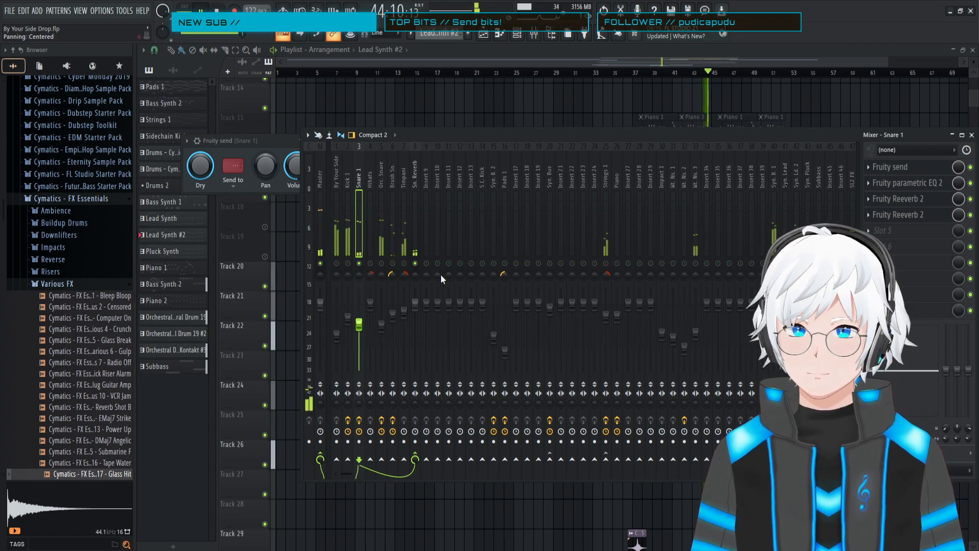
key("space")
left_click(714, 71)
key("space")
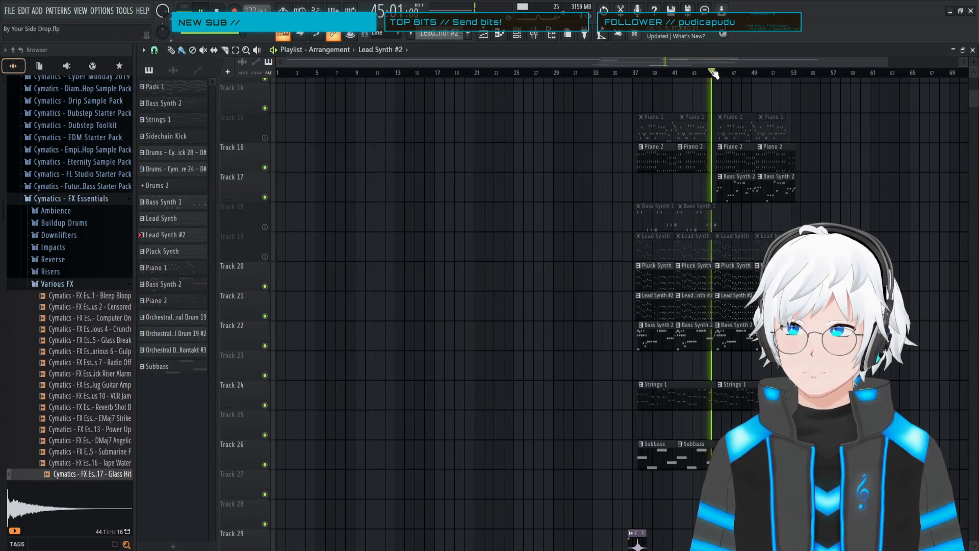
left_click(542, 35)
key("space")
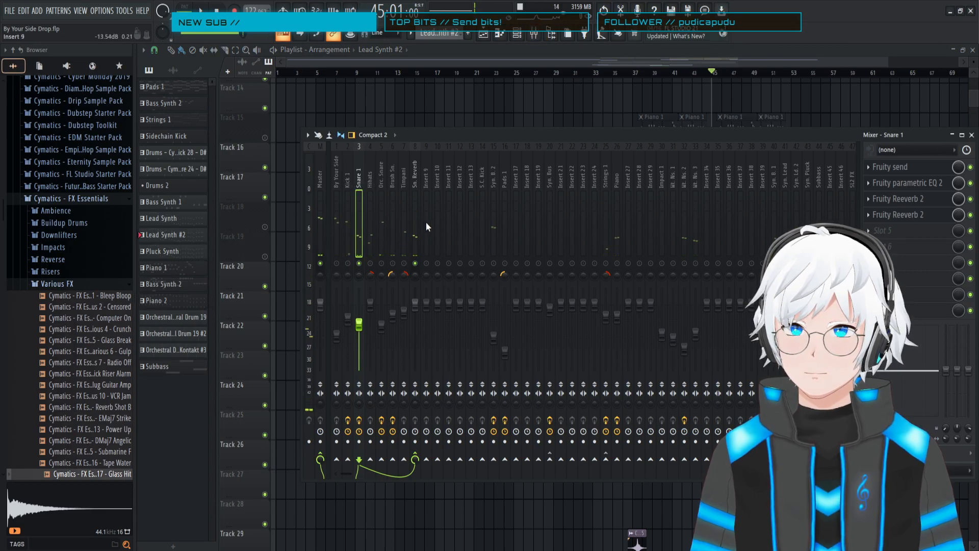
- Load Fruity Reeverb 2 in the first effect slot of the Sn. Reverb track and move its window aside
left_click(415, 179)
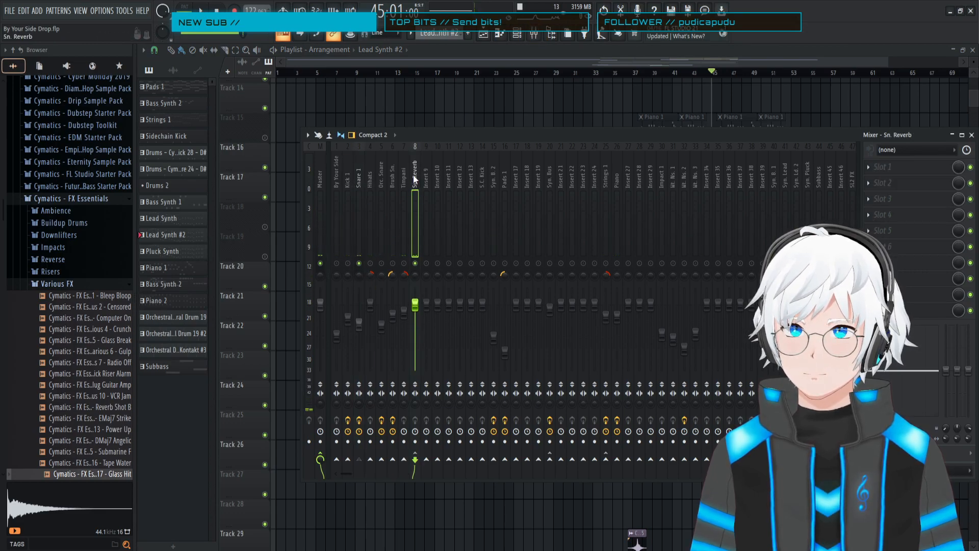
left_click(872, 170)
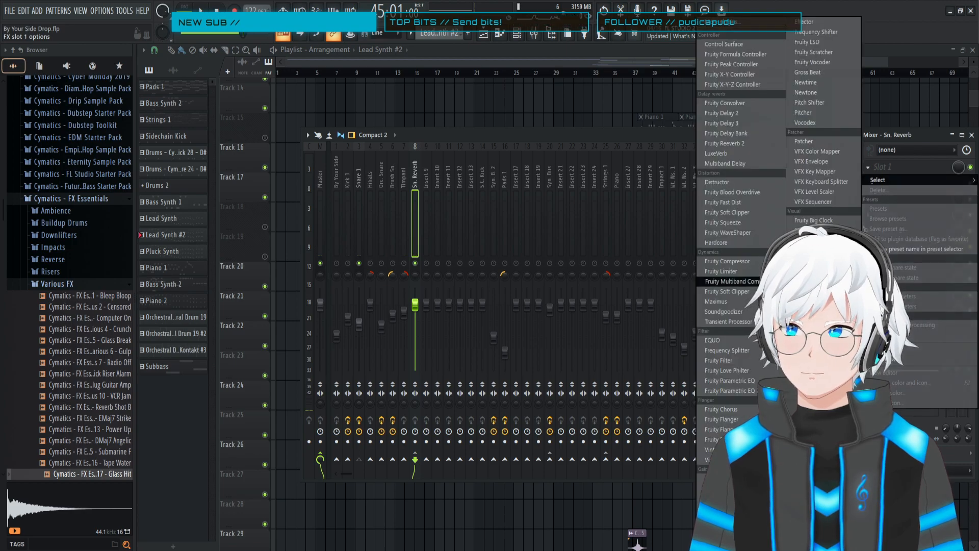
left_click(737, 144)
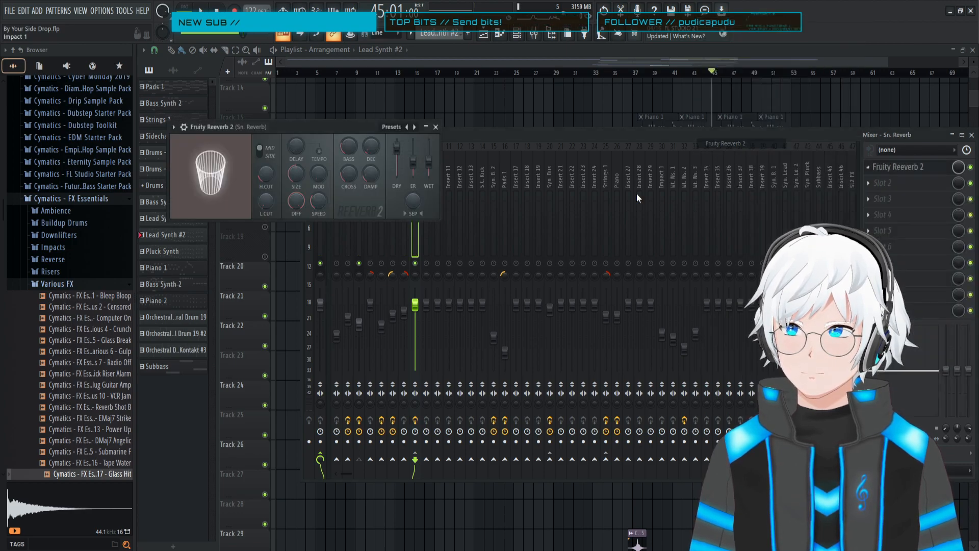
left_click_drag(357, 127, 716, 271)
- Mute Snare 1 and replay bar 45 to hear only Sn. Reverb, selecting Snare 1 to inspect its routing
left_click(360, 267)
key("space")
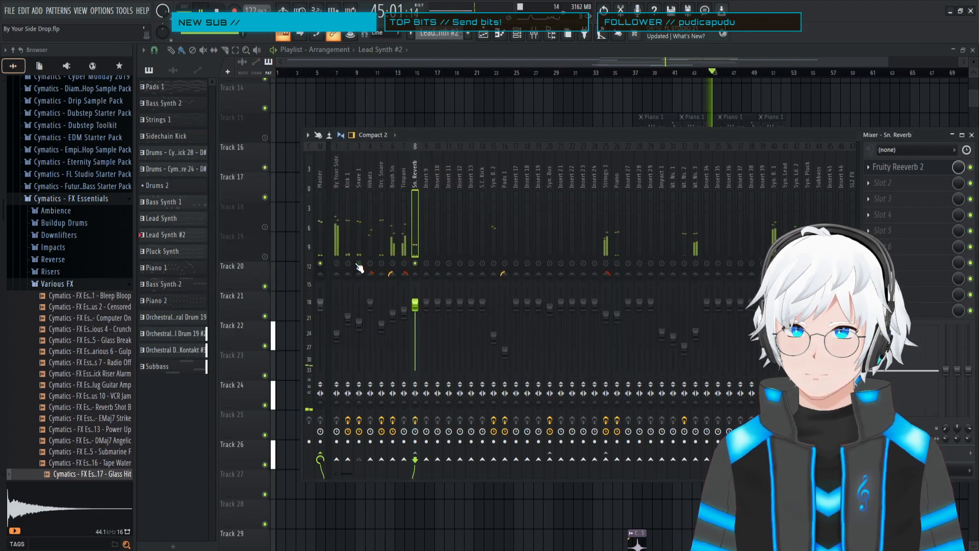
key("space")
left_click(359, 176)
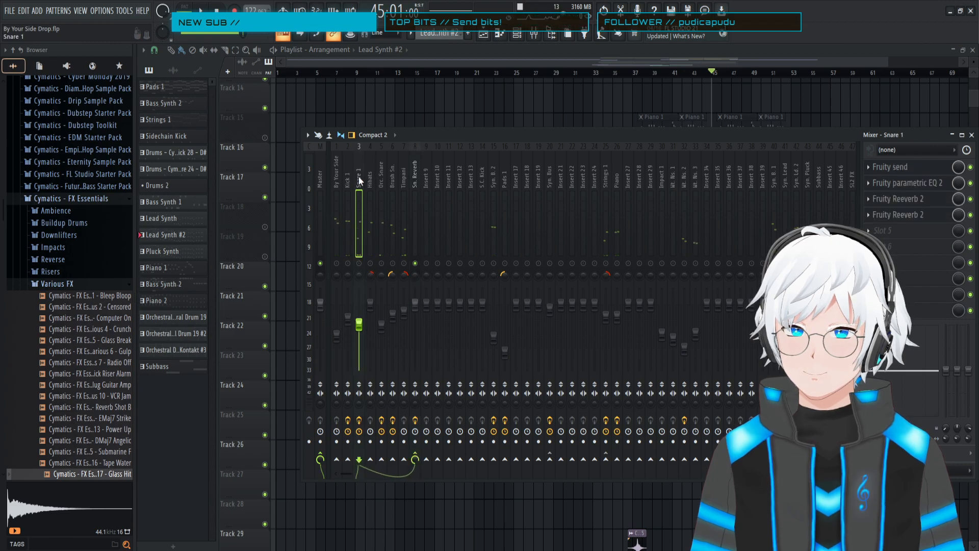
key("space")
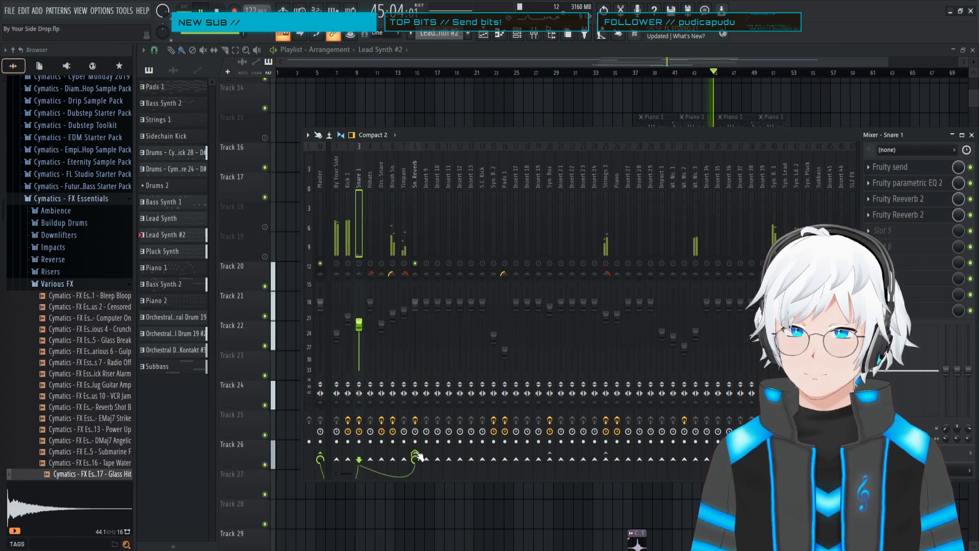
- Replay the snare hit at bar 45 and select the Sn. Reverb track to check its effects
key("space")
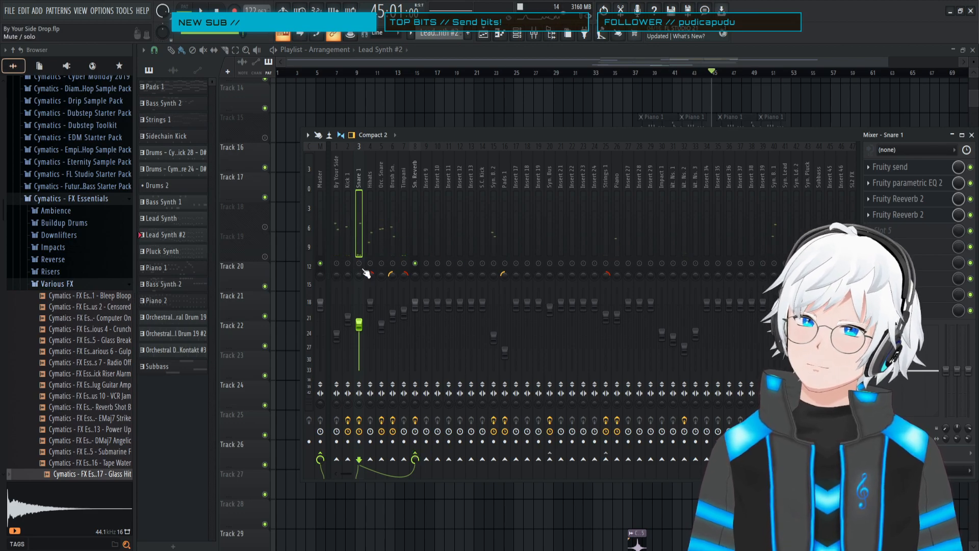
key("space")
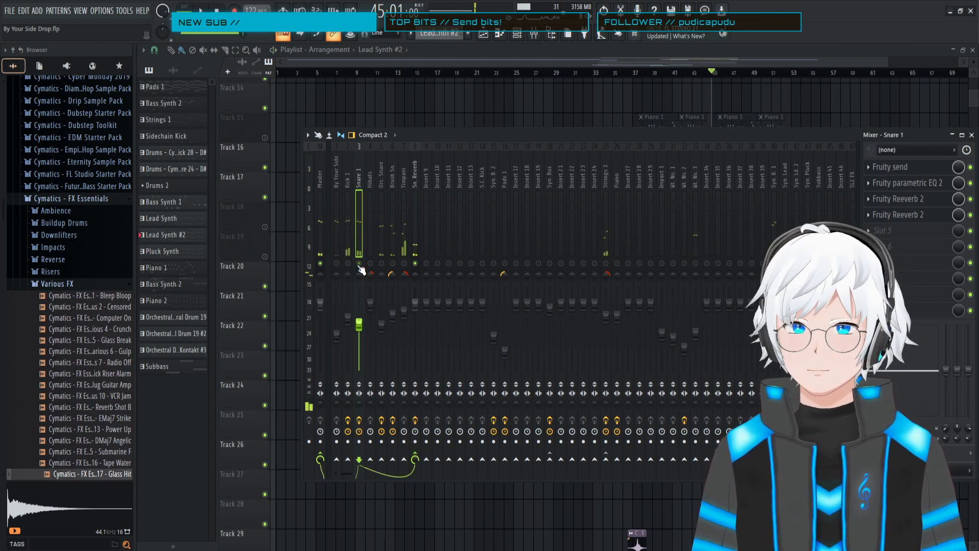
left_click(415, 189)
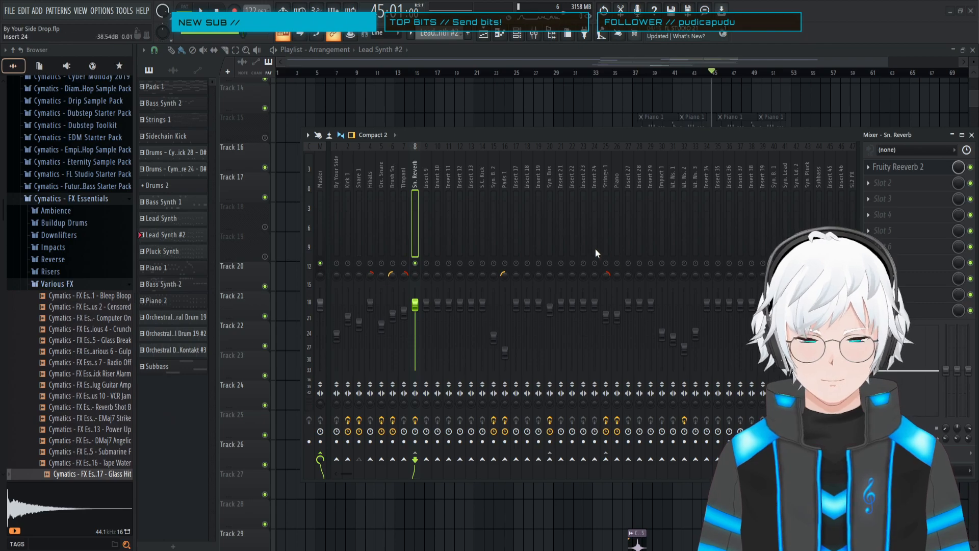
- Set the Fruity send on Snare 1 to send to Sn. Reverb, and replay bar 45 to hear the reverb
left_click(359, 184)
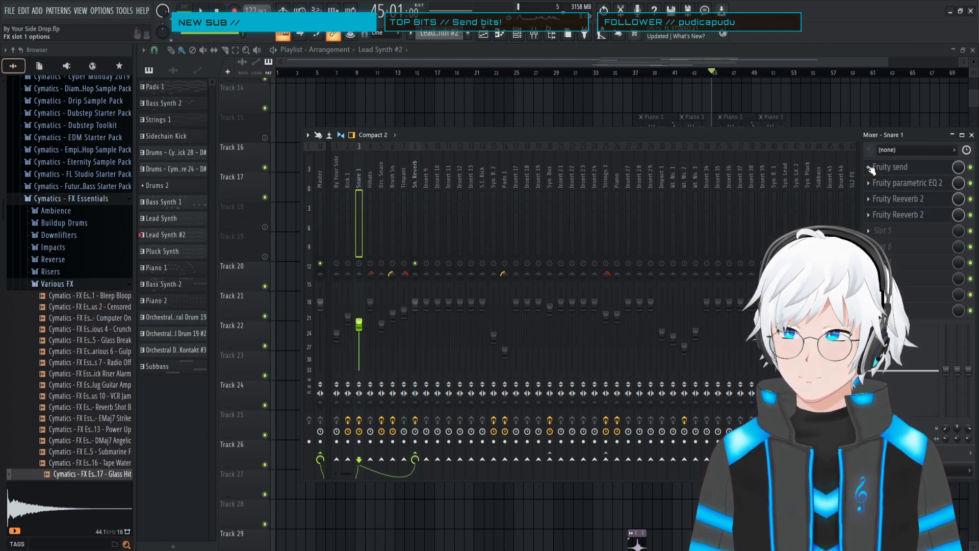
left_click(869, 166)
left_click(868, 167)
left_click(883, 167)
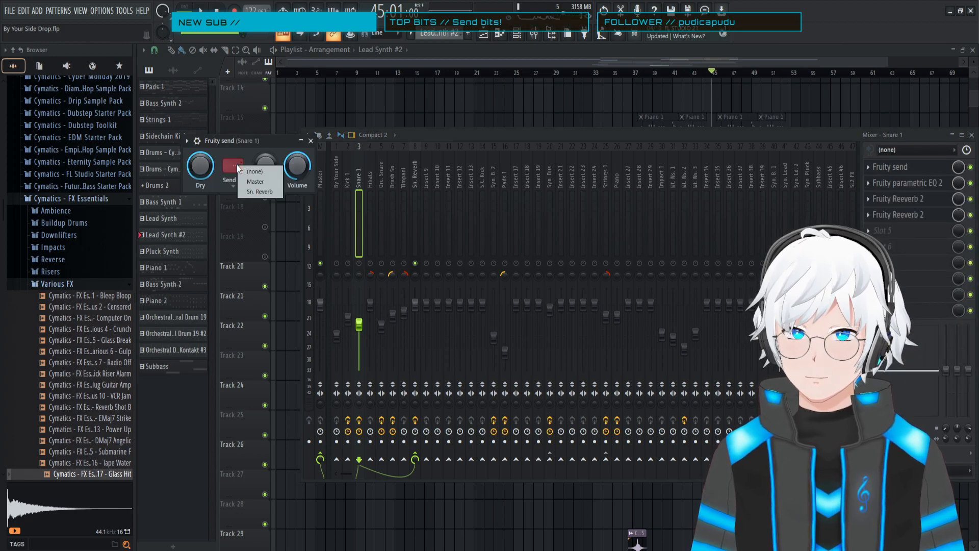
left_click(252, 191)
key("space")
key("space")
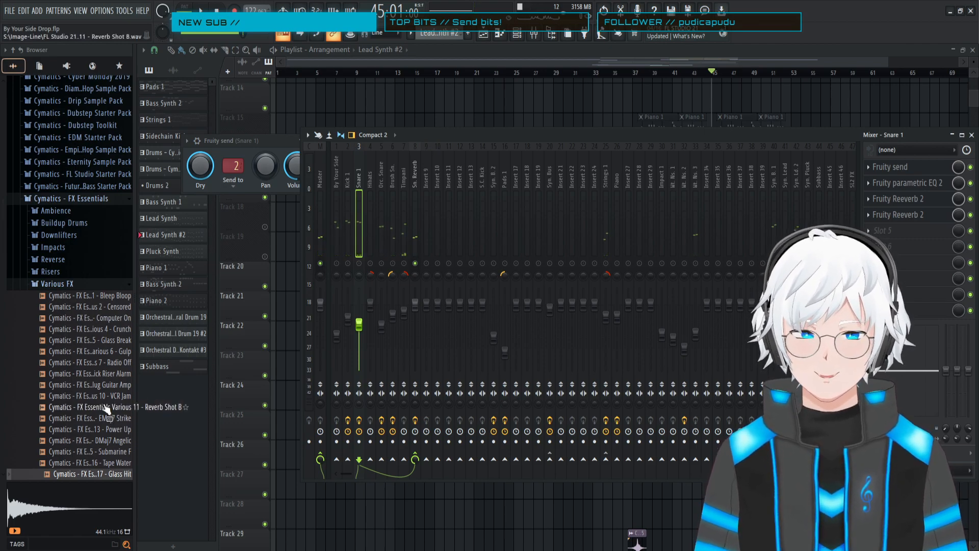
key("space")
key("space")
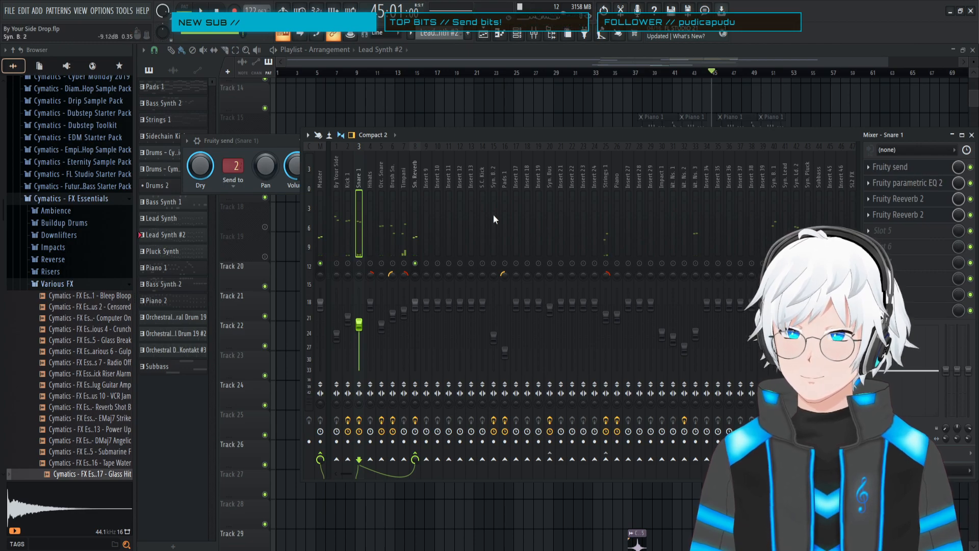
- Move Fruity Reeverb 2 to the second effect slot of the Sn. Reverb track, leaving the first slot free
left_click(414, 175)
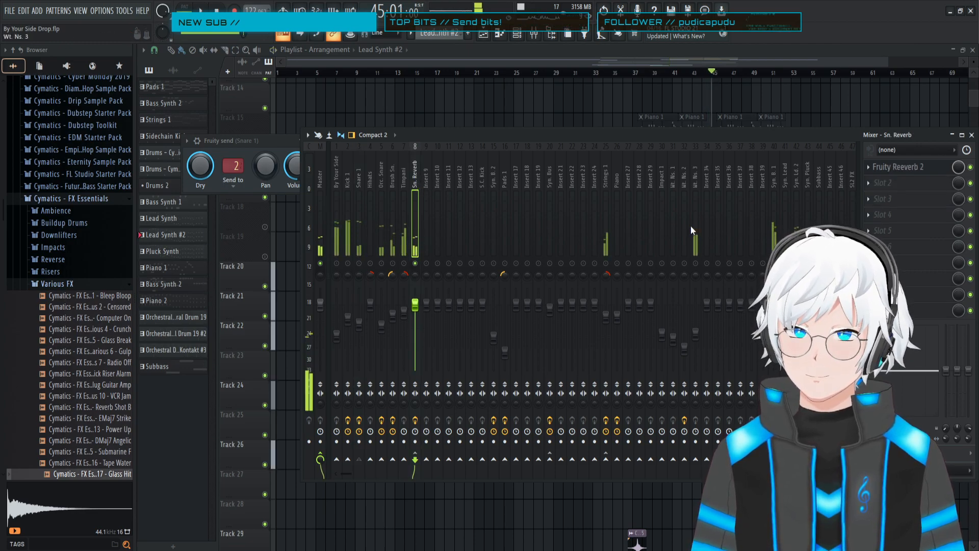
left_click(896, 174)
left_click_drag(663, 264, 626, 254)
key("space")
left_click(414, 177)
key("space")
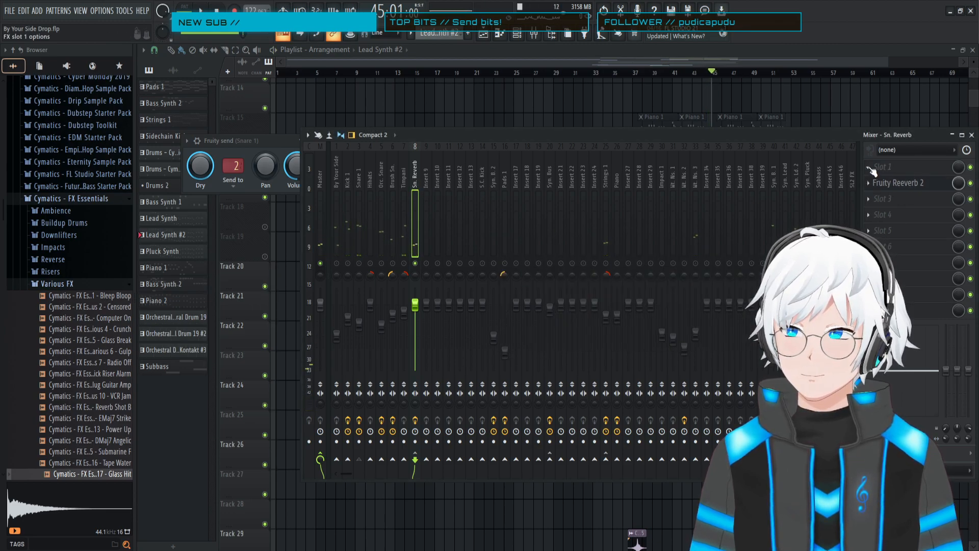
- Load Fruity Parametric EQ 2 in slot 1 of the Sn. Reverb track and boost band 6 to 18 dB at 1417 Hz
left_click(869, 169)
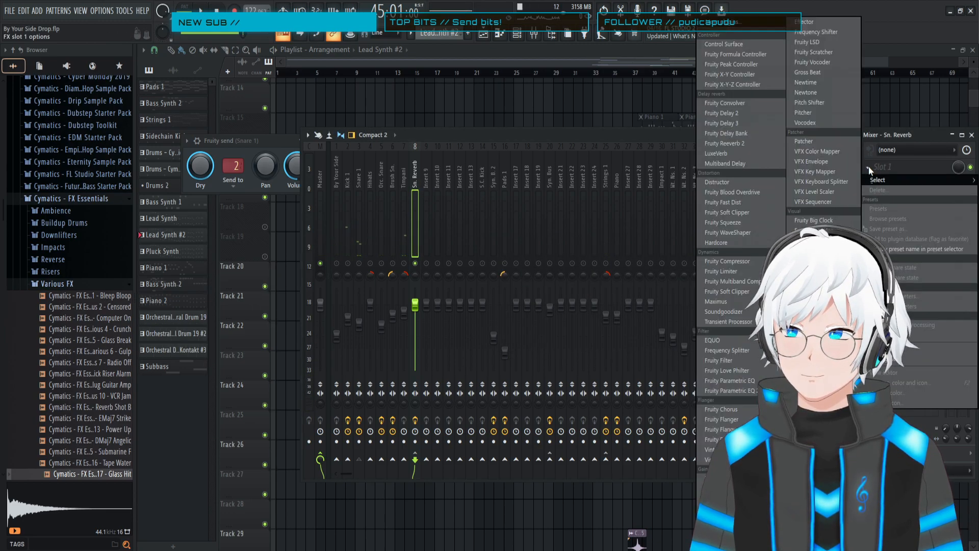
left_click(733, 390)
key("space")
left_click_drag(373, 230, 343, 167)
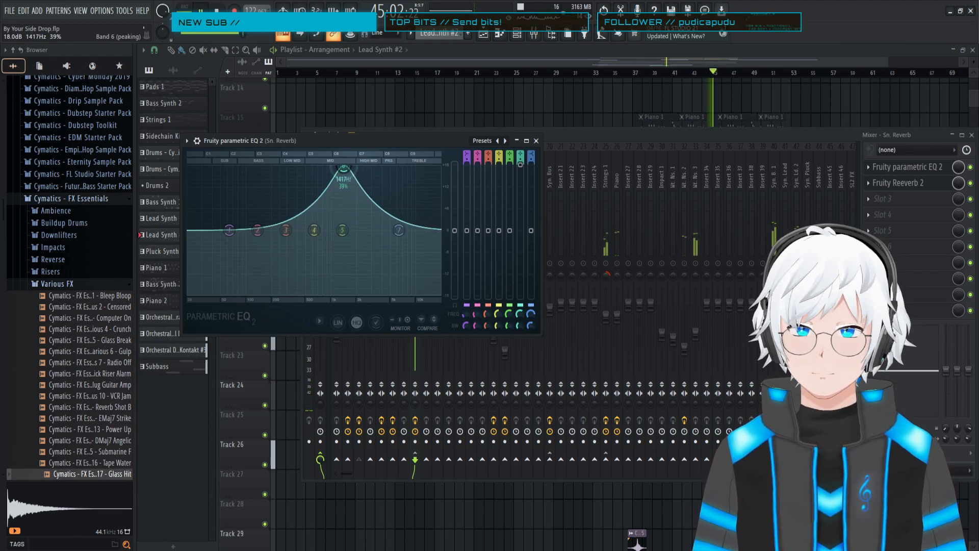
key("space")
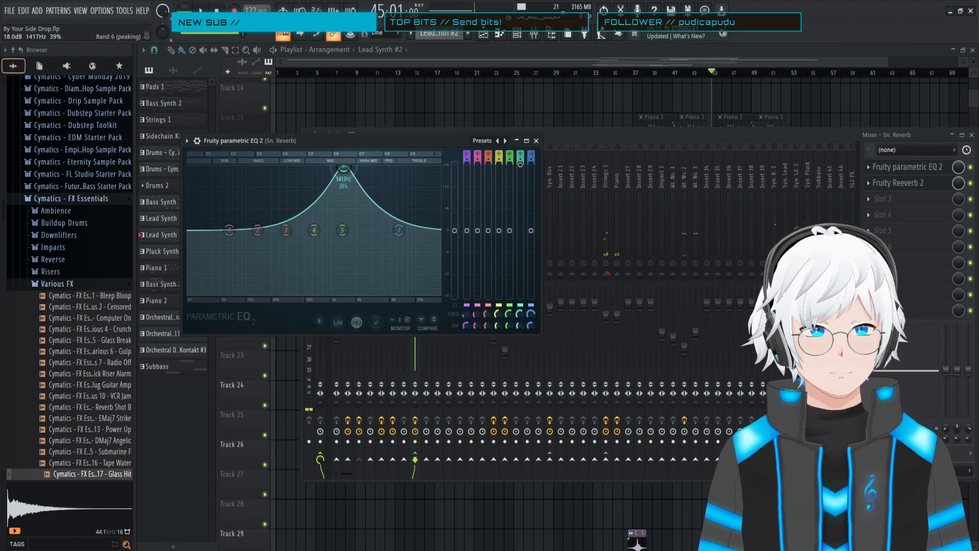
- Audition the band 6 boost on the Sn. Reverb EQ and reset the band
key("space")
left_click_drag(344, 168, 367, 223)
right_click(367, 223)
left_click(387, 238)
- Raise the EQ's high-shelf band 7 to about 15.7 dB at 859 Hz and audition the snare reverb
left_click_drag(398, 230, 324, 173)
key("space")
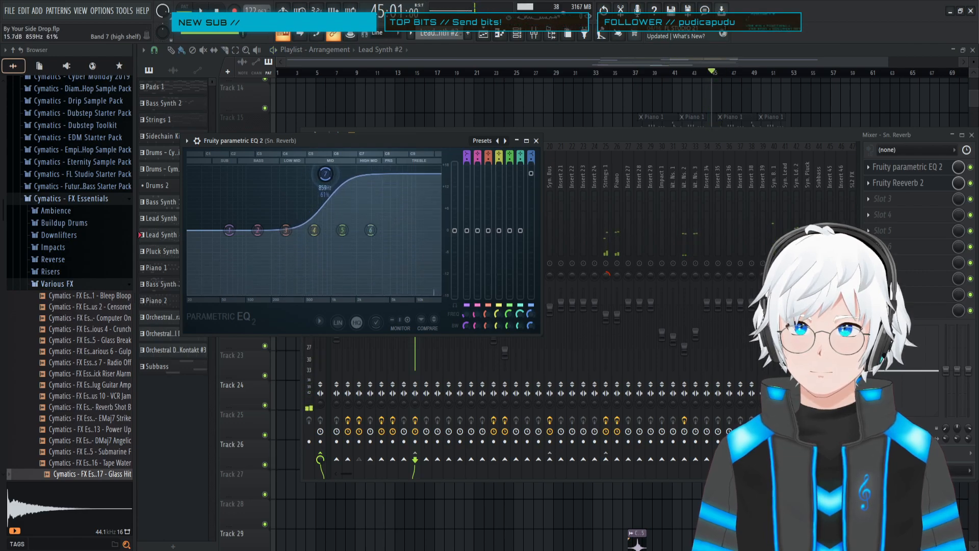
key("space")
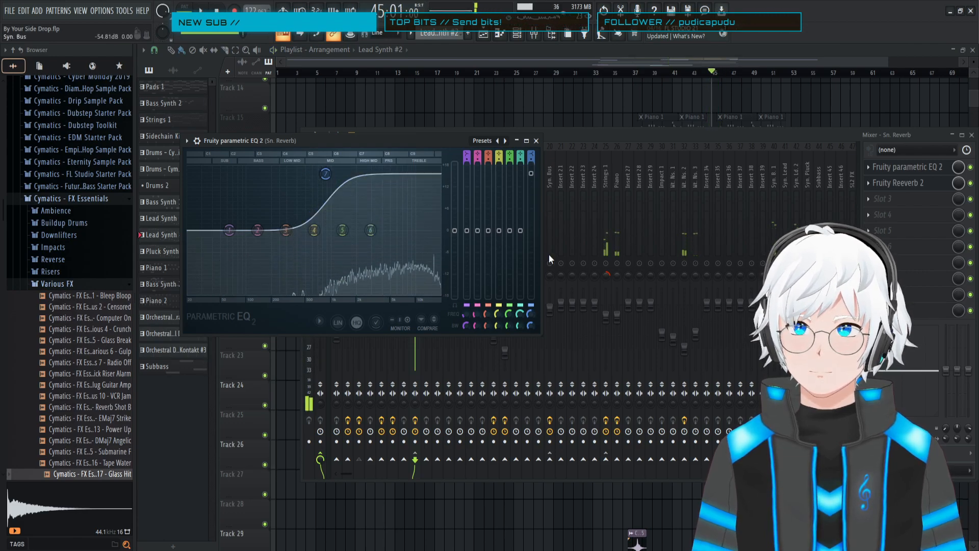
key("space")
key("space")
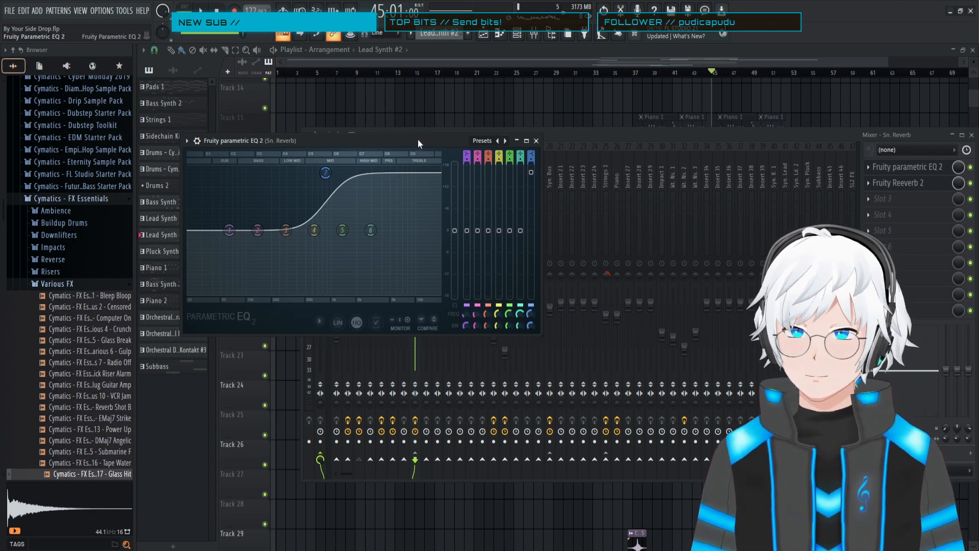
key("space")
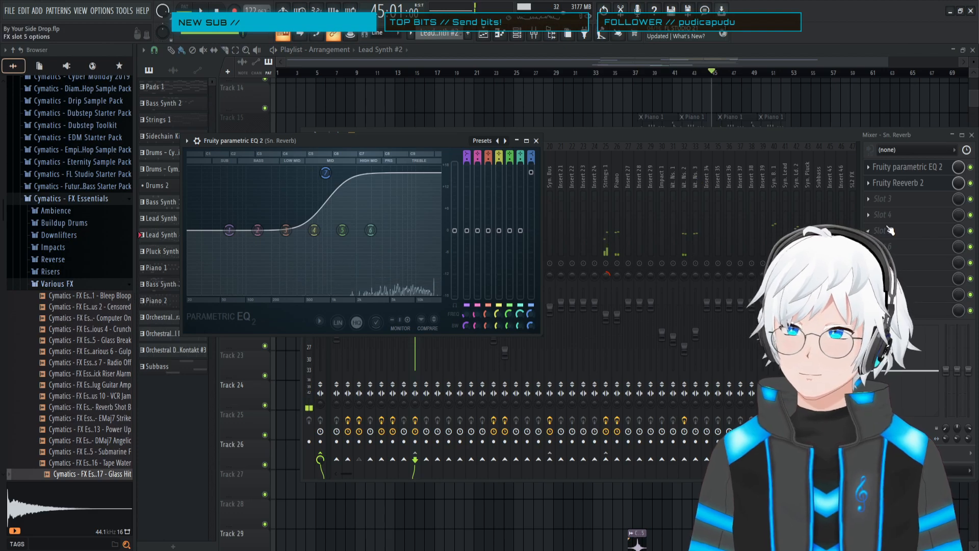
- Open Fruity Reeverb 2 on the Sn. Reverb track and adjust its decay time to about 6.4 seconds while auditioning
left_click(896, 185)
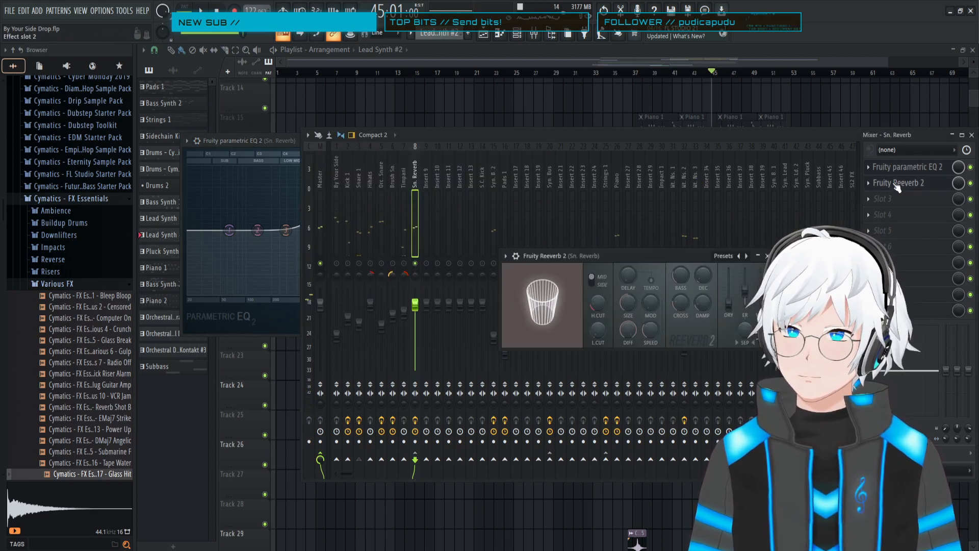
key("space")
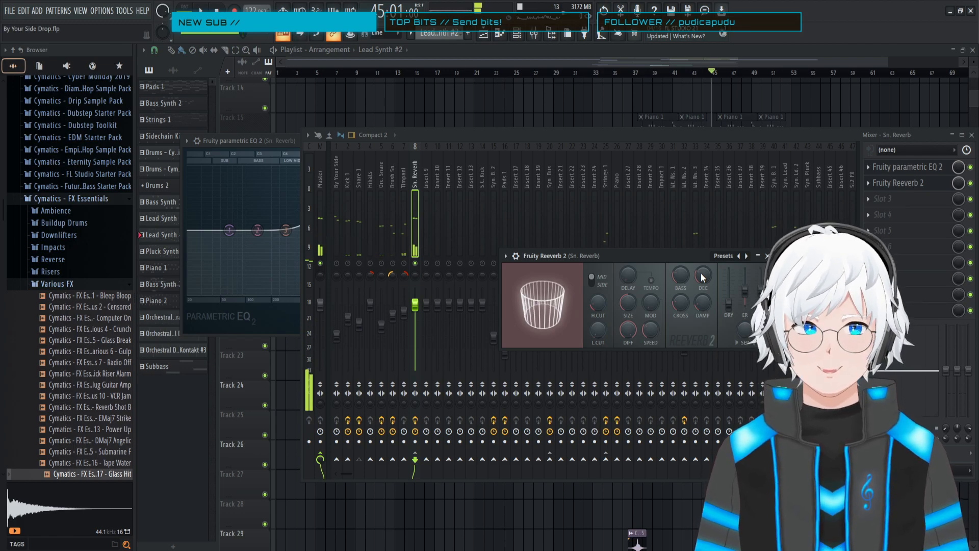
left_click_drag(700, 273, 700, 276)
key("space")
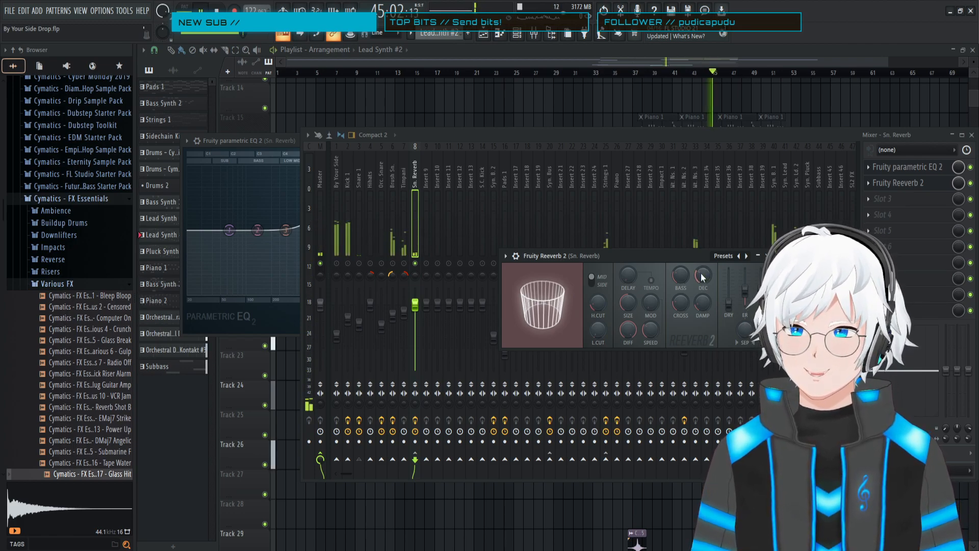
key("space")
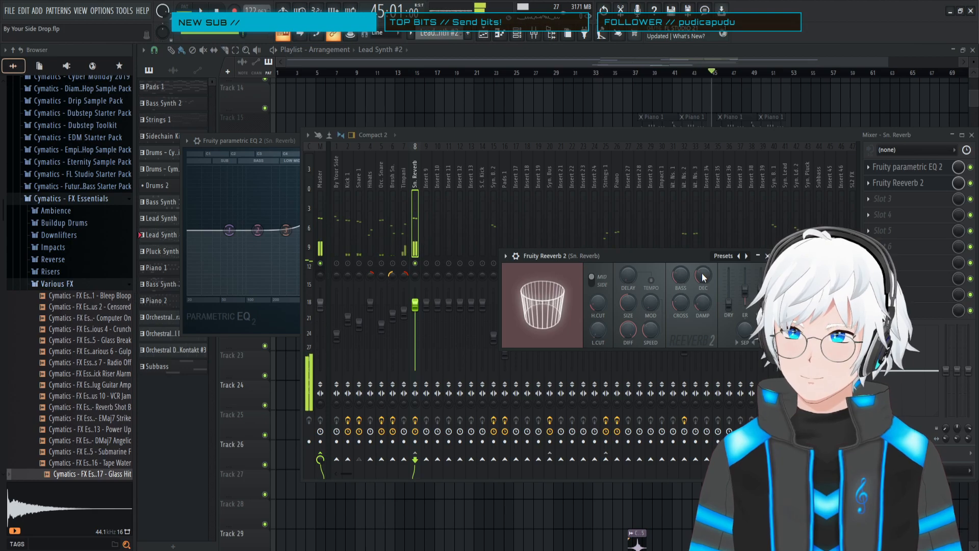
- Adjust the room size in Fruity Reeverb 2 and repeatedly audition the snare reverb
mouse_move(634, 307)
left_mouse_down()
mouse_move(634, 295)
mouse_move(627, 360)
mouse_move(627, 318)
left_mouse_up()
key("space")
key("space")
key("space")
key("space")
key("space")
key("space")
key("space")
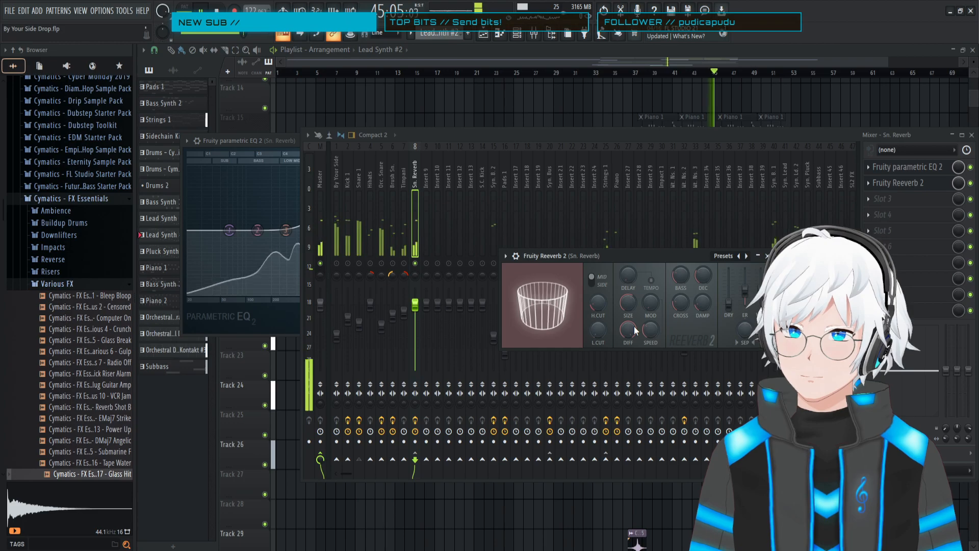
key("space")
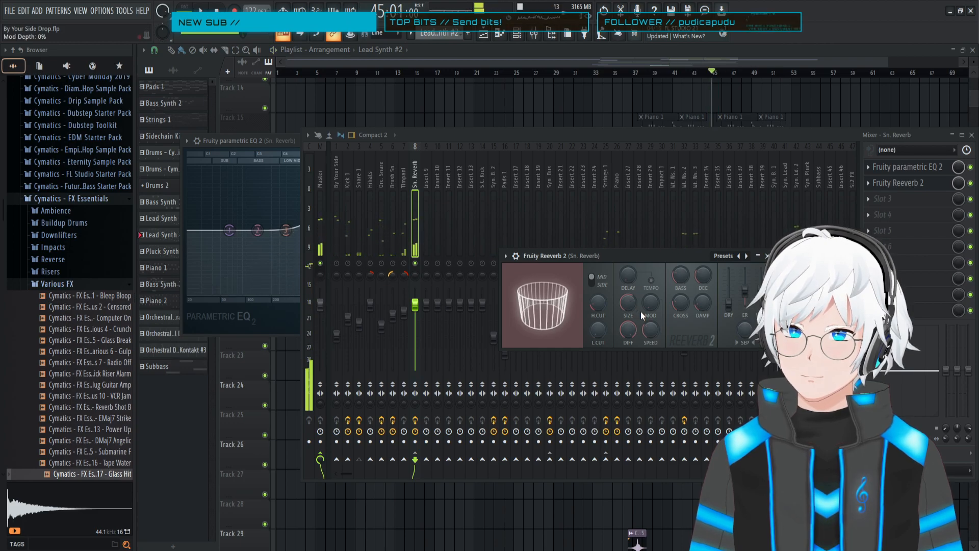
key("space")
key("space")
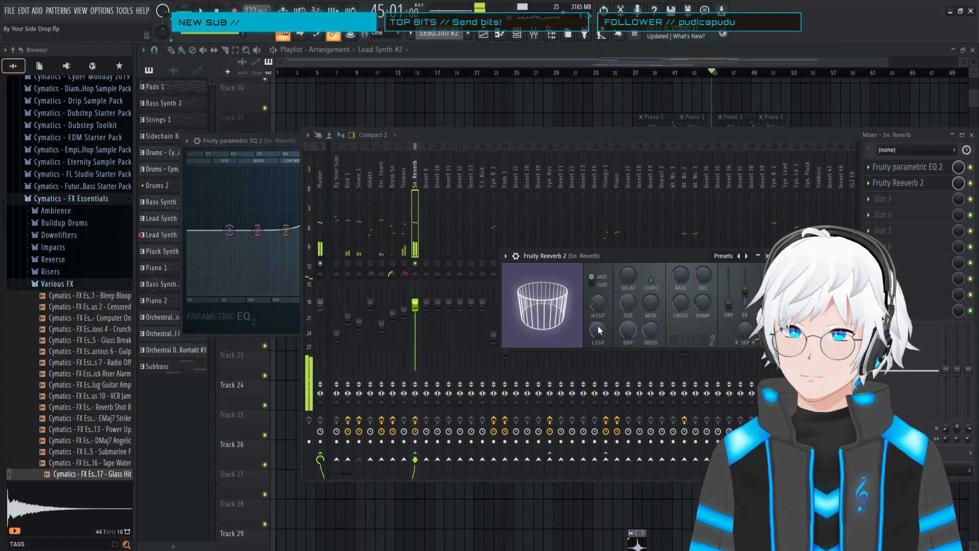
- Adjust the low cut of Fruity Reeverb 2 by ear during playback
left_click_drag(597, 331, 597, 335)
key("space")
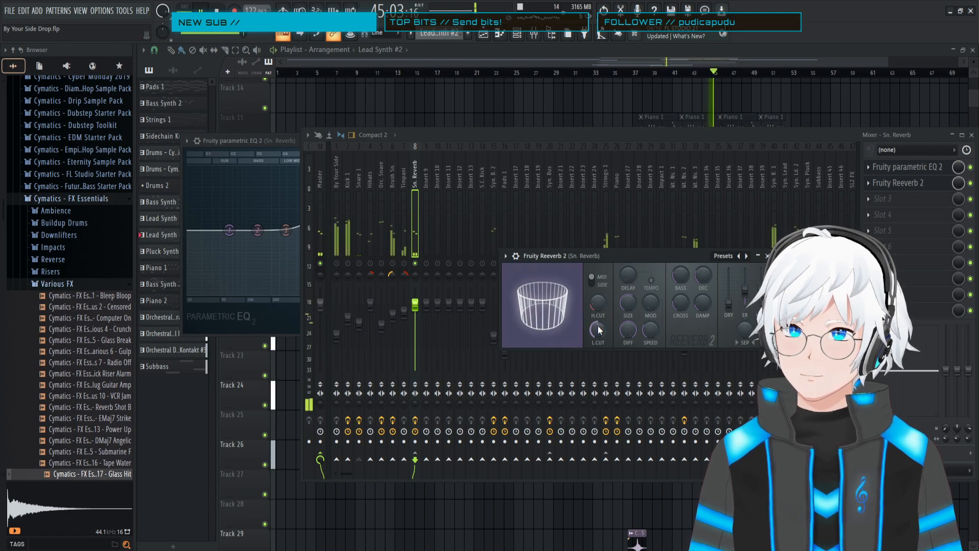
key("space")
left_click_drag(598, 330, 597, 325)
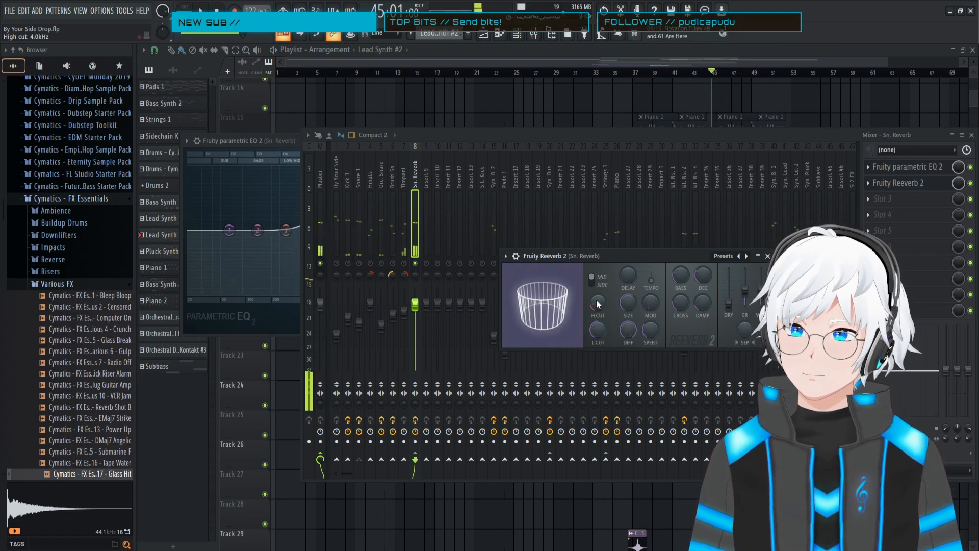
- Set the high cut of Fruity Reeverb 2 to 5.2 kHz while auditioning the snare reverb
key("space")
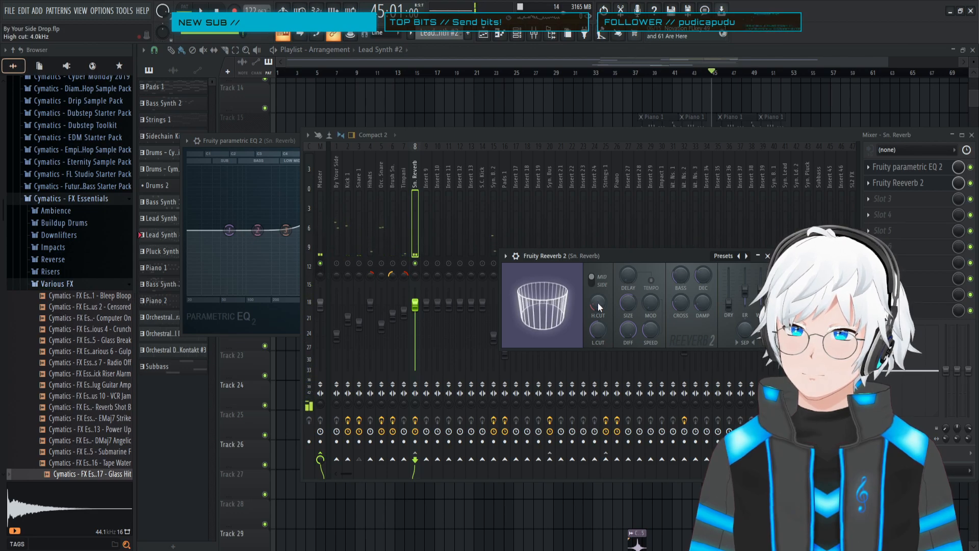
key("space")
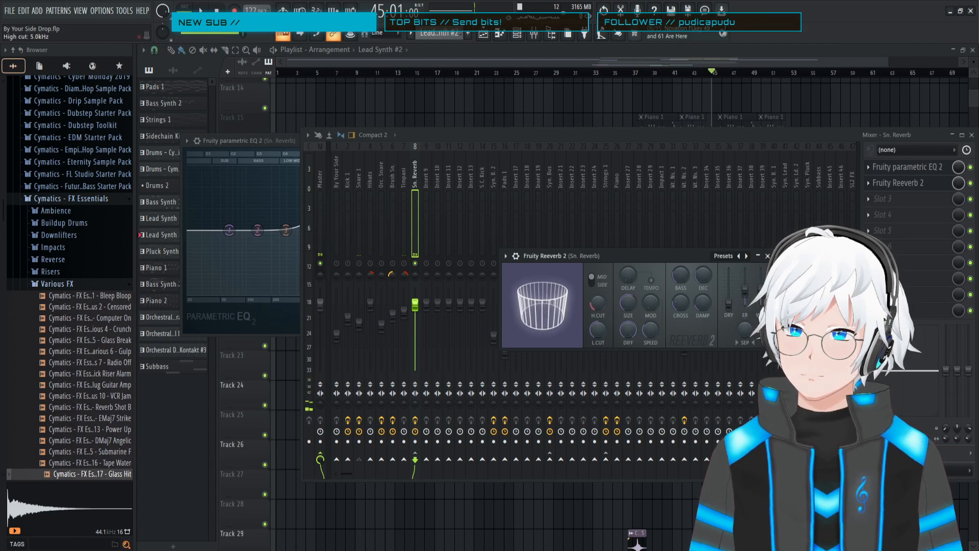
left_click_drag(598, 305, 598, 327)
key("space")
key("space")
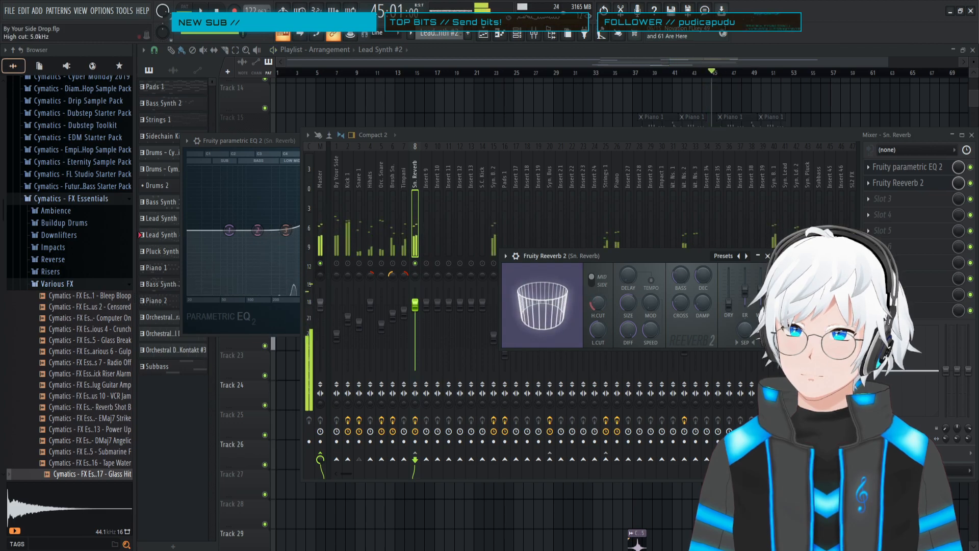
key("space")
left_click_drag(597, 304, 597, 291)
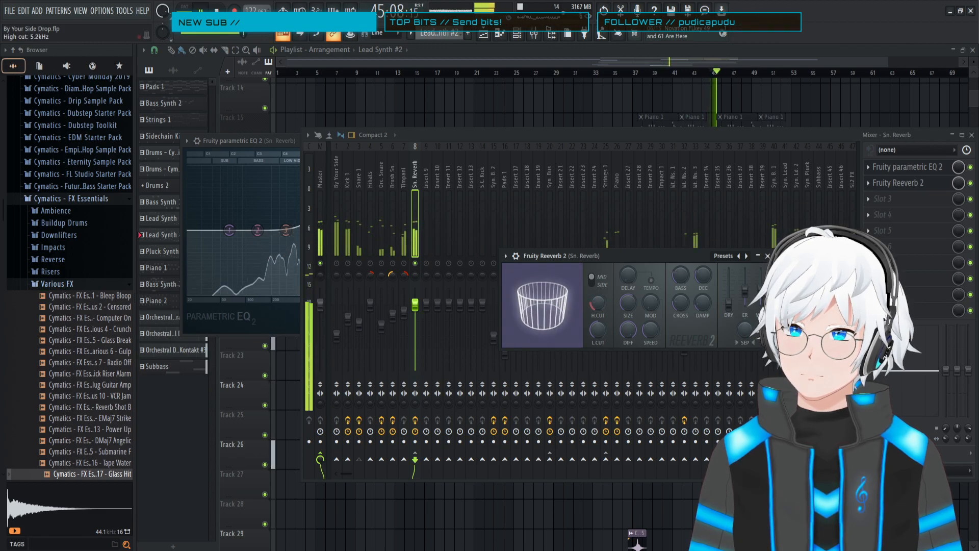
- Fine-tune the reverb's low cut and replay the soloed snare reverb
left_click_drag(595, 329, 594, 306)
key("space")
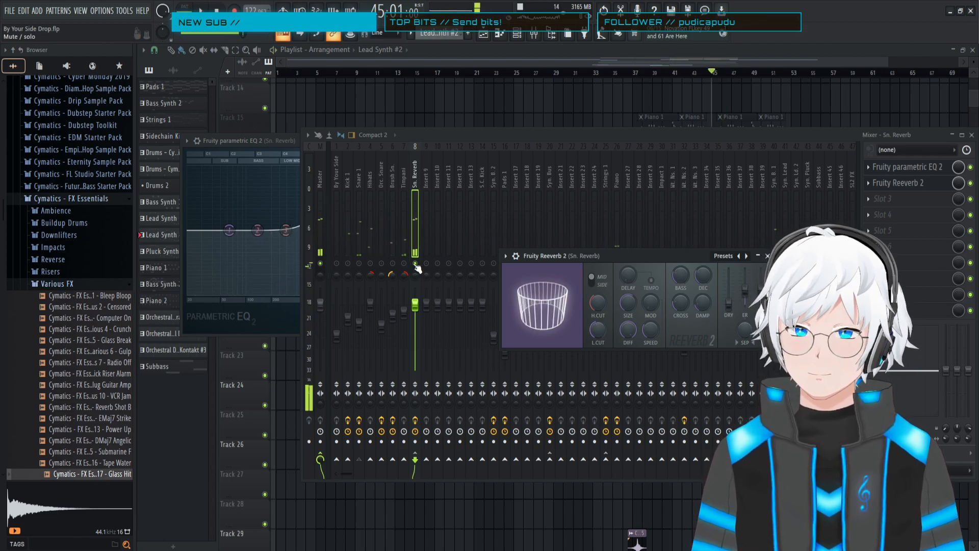
key("space")
key("space")
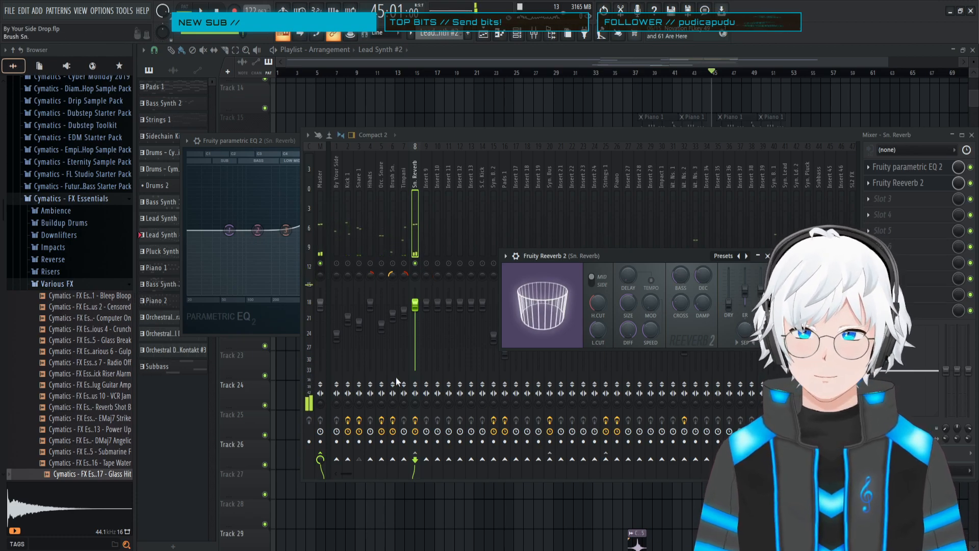
- Unsolo the Sn. Reverb track and play the section repeatedly in the full mix
right_click(419, 270)
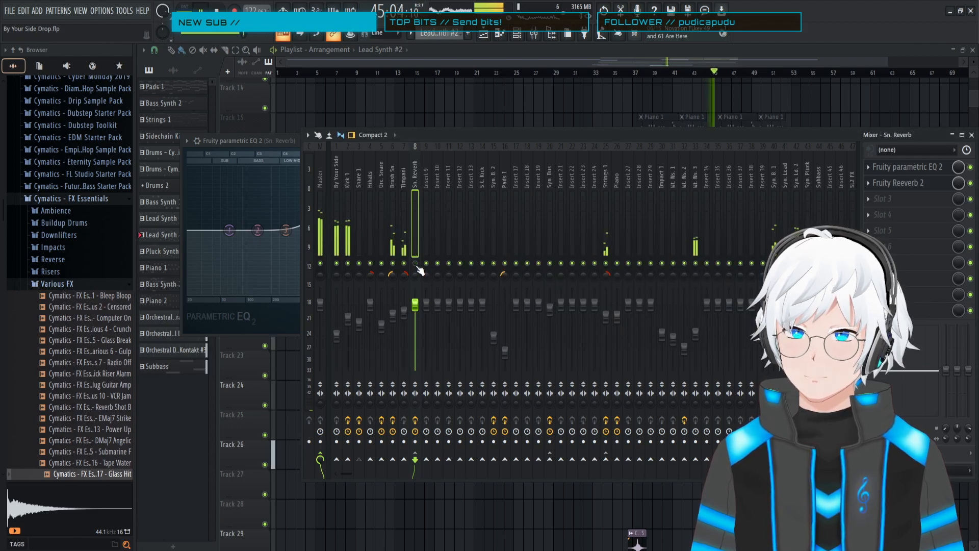
key("space")
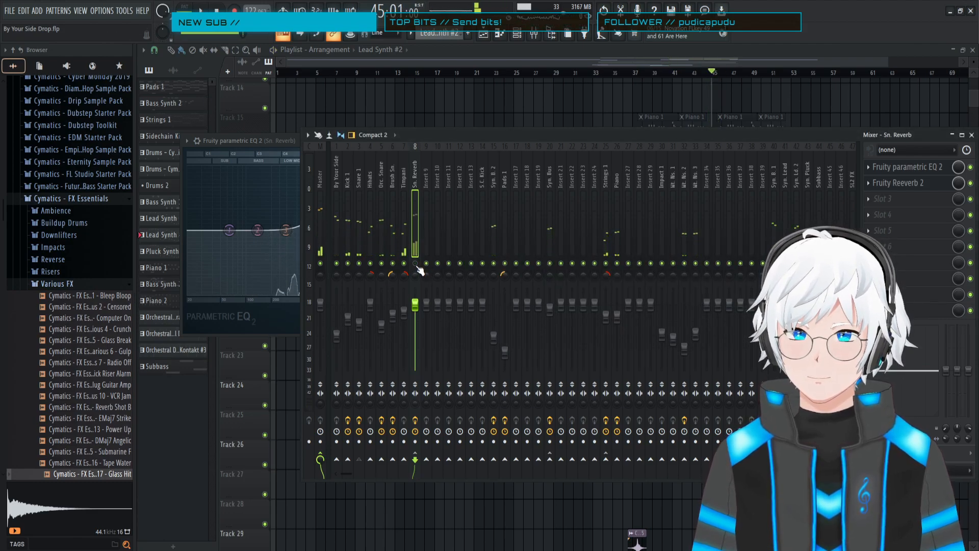
key("space")
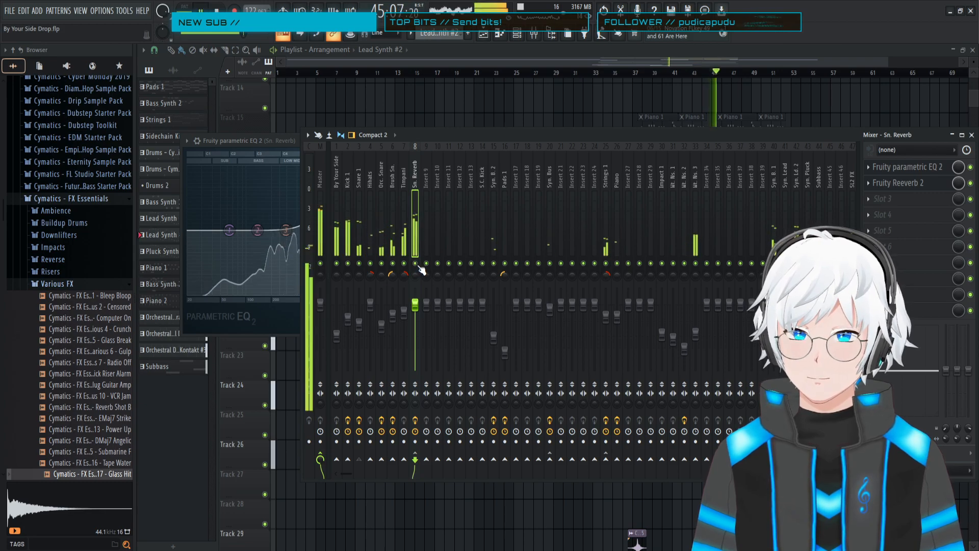
key("space")
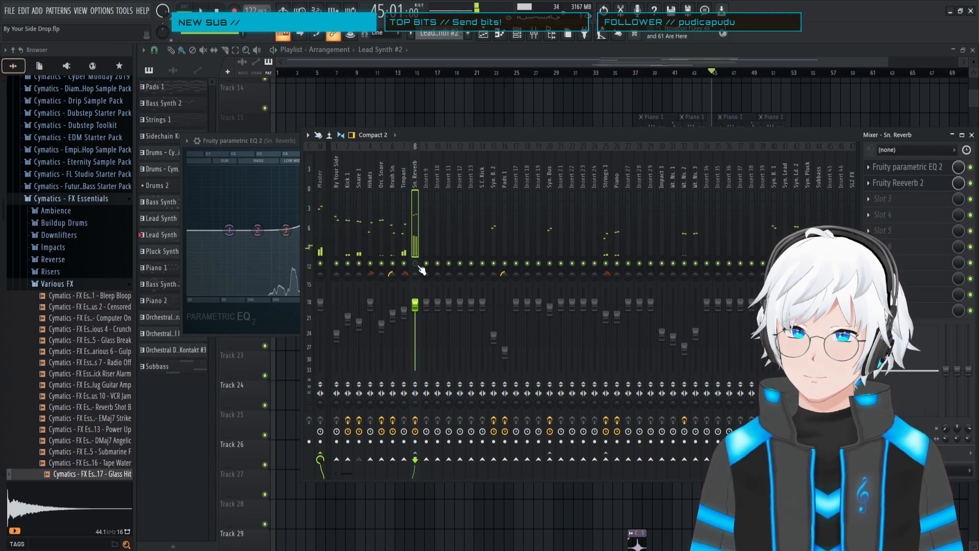
key("space")
key("space")
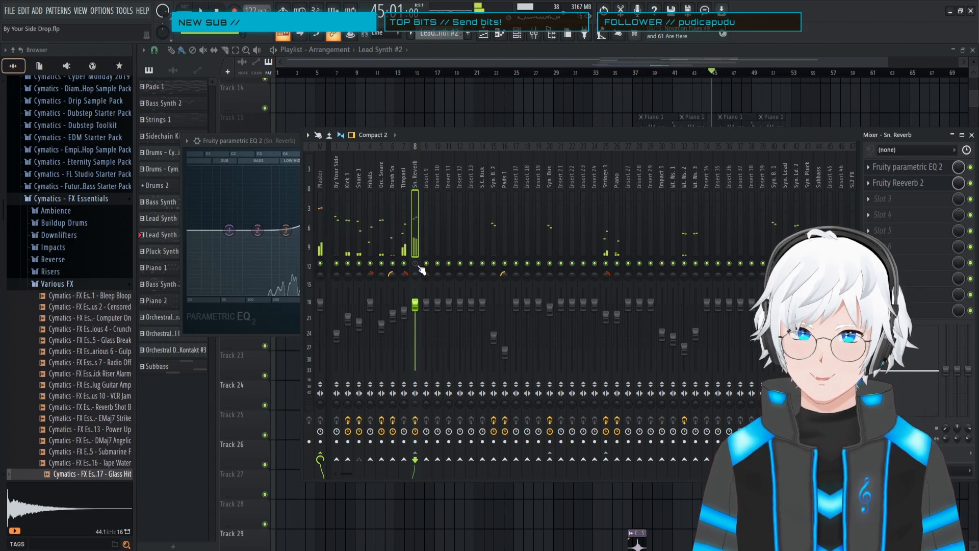
key("space")
key("space")
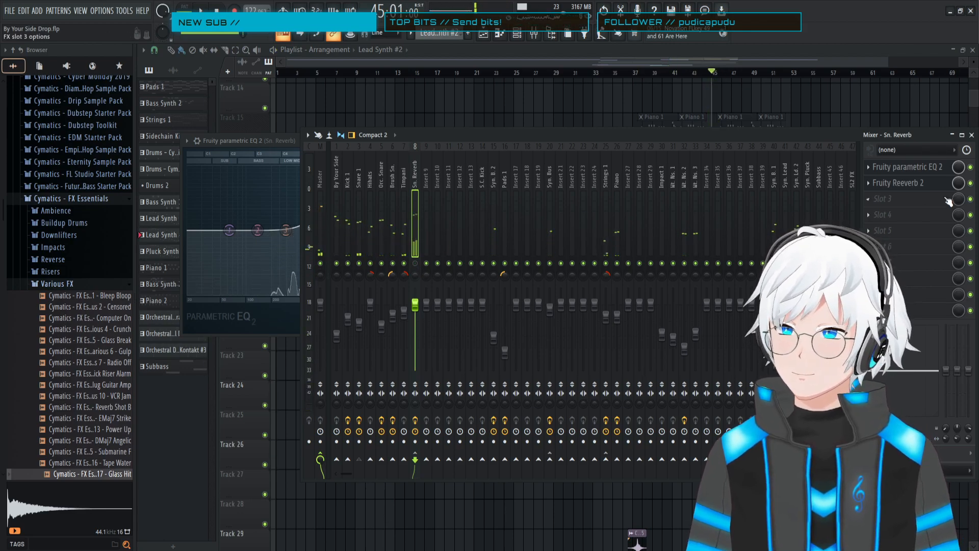
- Play the full mix, solo the Sn. Reverb track again and reopen Fruity Reeverb 2
left_click(907, 183)
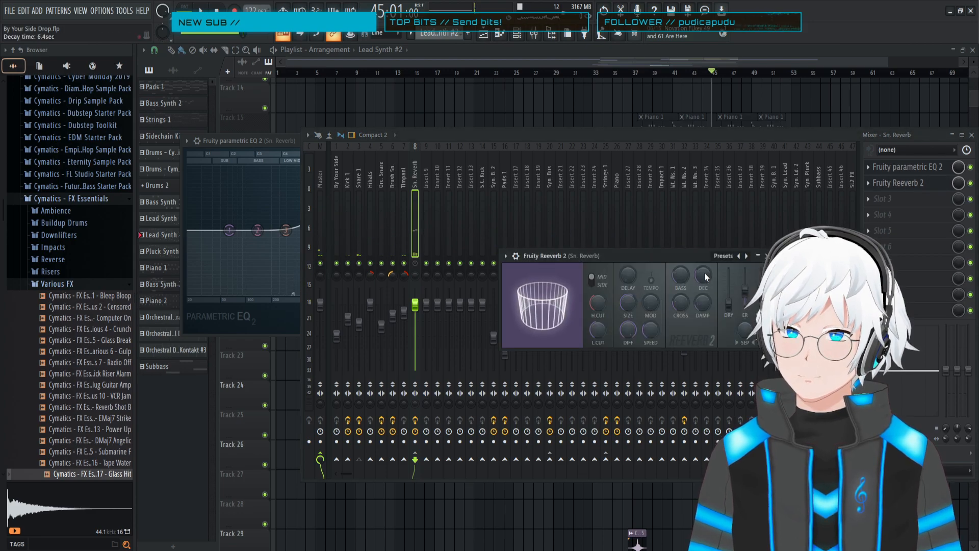
key("space")
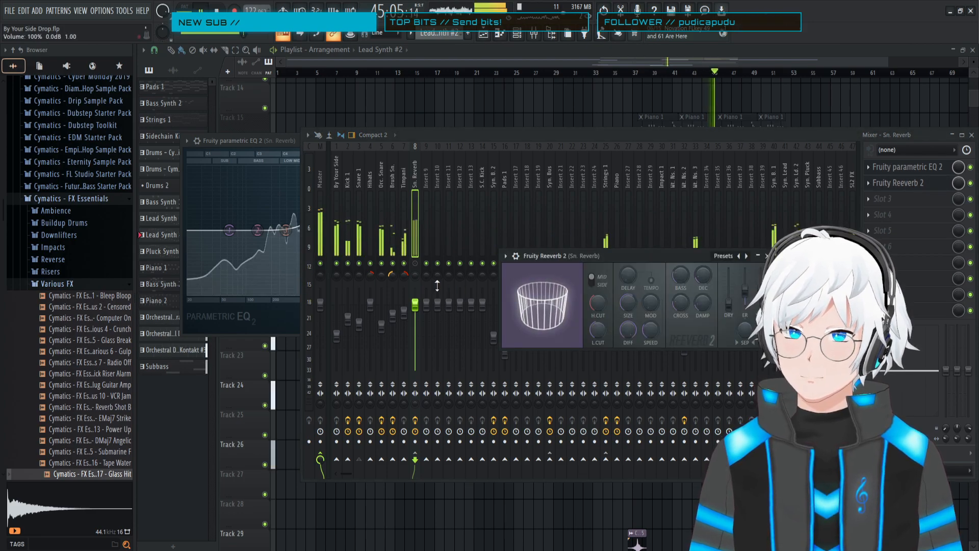
right_click(415, 263)
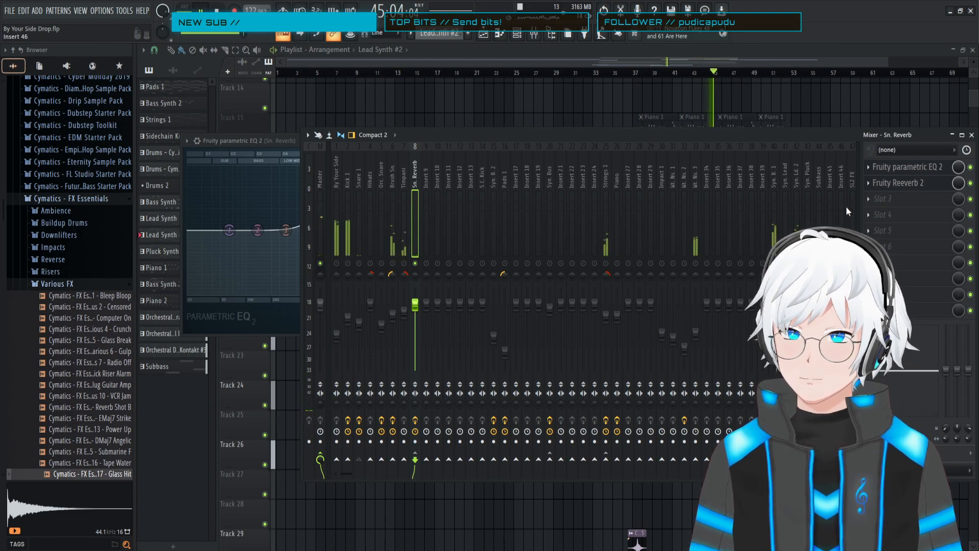
left_click(900, 187)
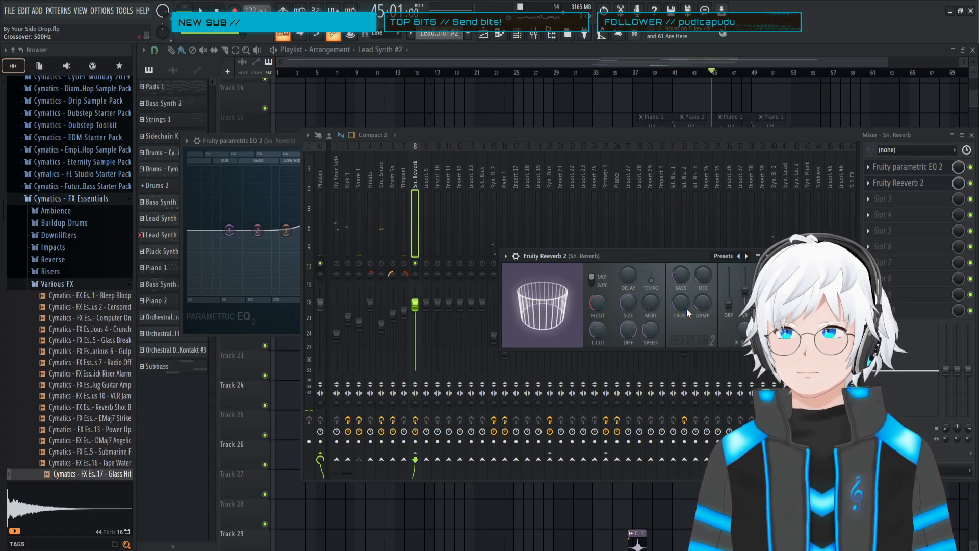
- Replace the Sn. Reverb EQ's high-shelf boost on band 7 with a broad band 6 boost in the high mids, auditioning it
left_click(949, 172)
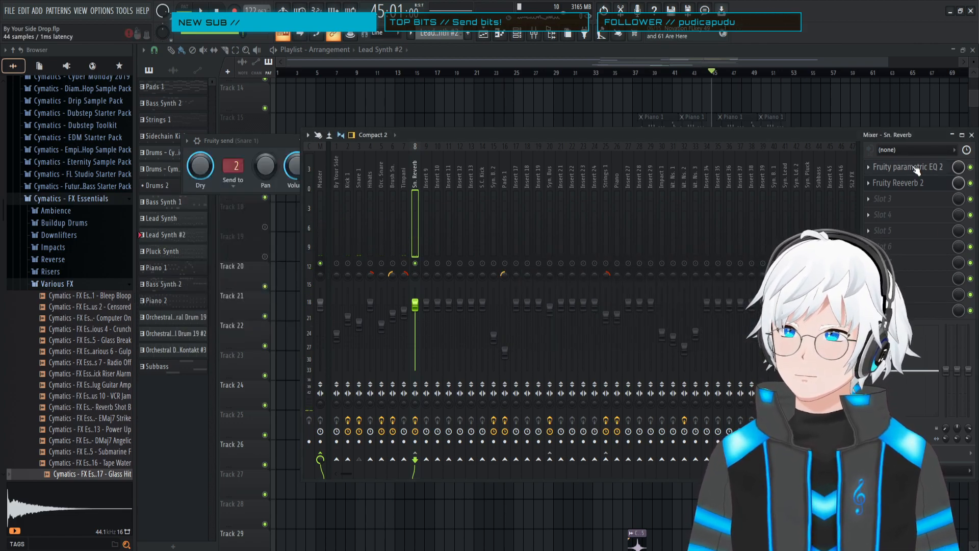
key("space")
left_click_drag(337, 185, 370, 179)
key("space")
key("space")
key("space")
right_click(370, 213)
left_click(380, 222)
key("space")
key("space")
key("space")
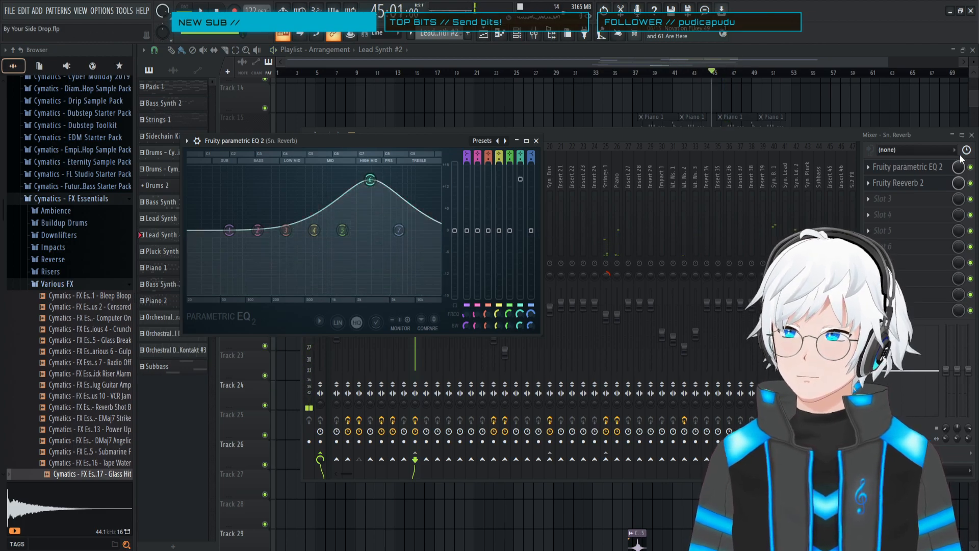
- Play the soloed snare reverb and reopen the Sn. Reverb track's Fruity Reeverb 2 while replaying it
left_click(898, 189)
key("space")
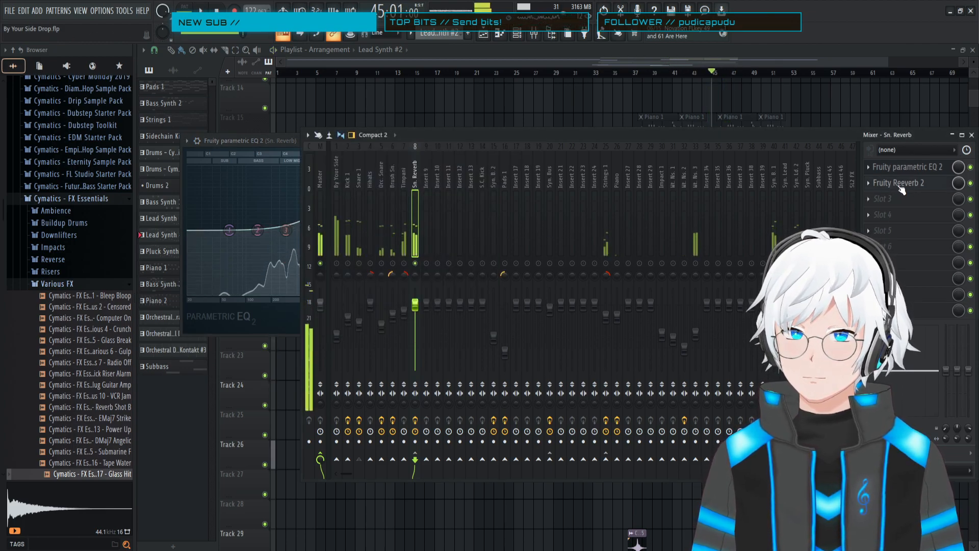
left_click(912, 183)
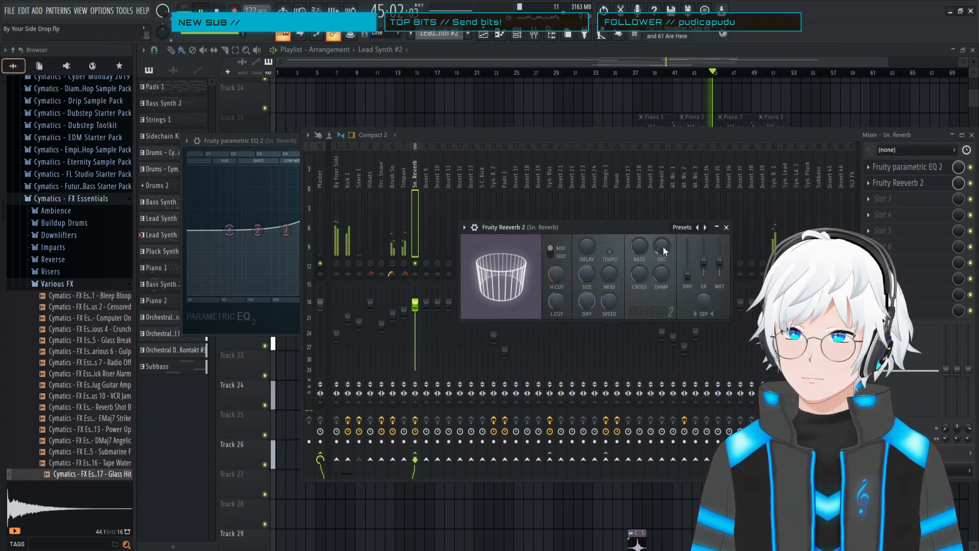
key("space")
key("space")
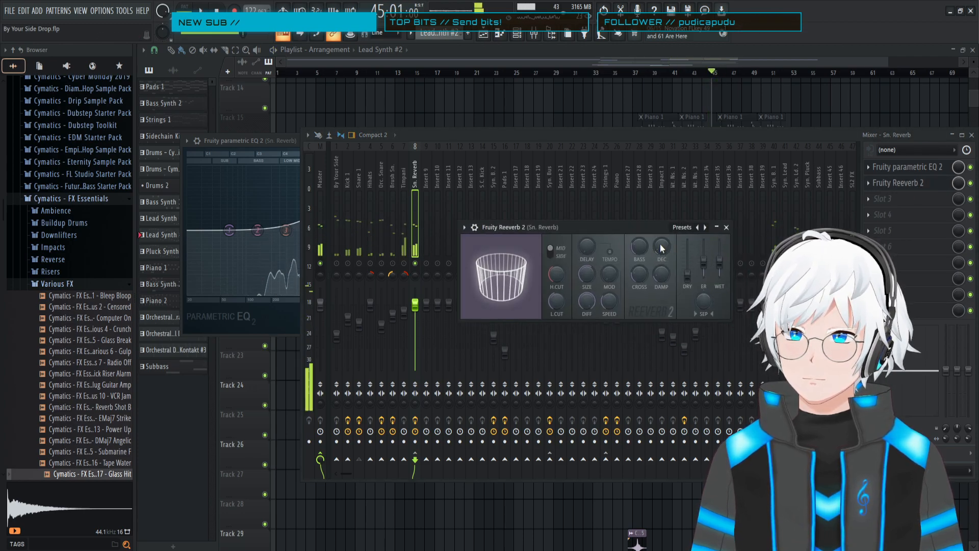
- Unsolo the Sn. Reverb track and replay the drop's opening repeatedly to judge the boosted reverb in the full mix
right_click(416, 264)
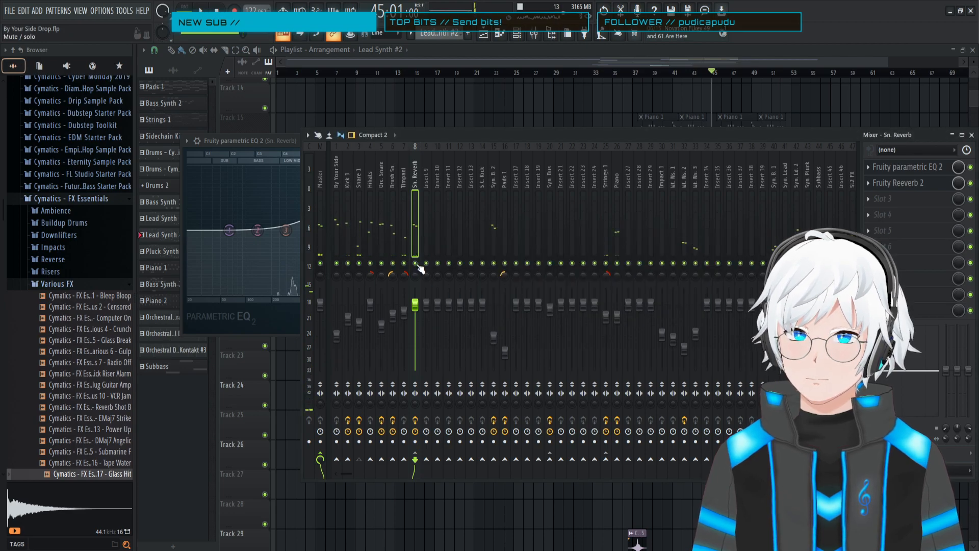
key("space")
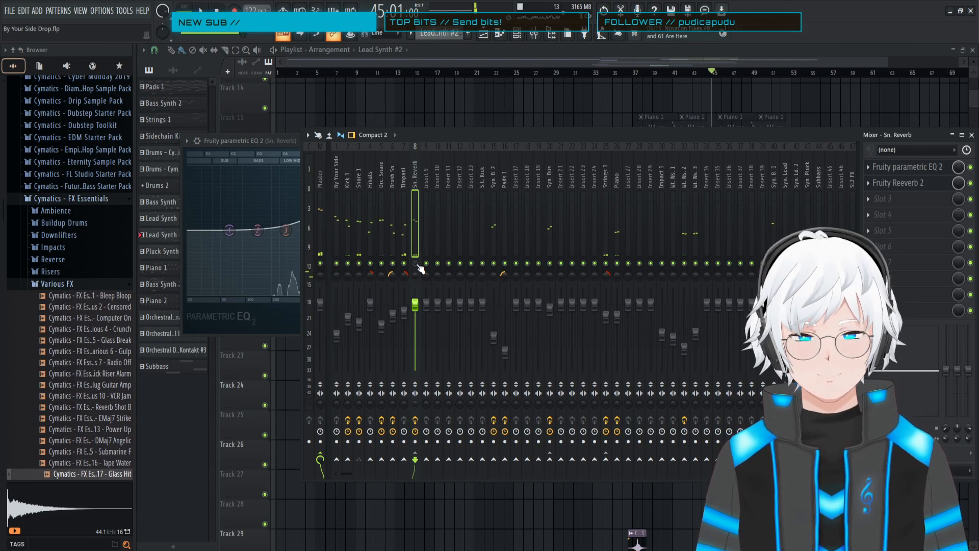
key("space")
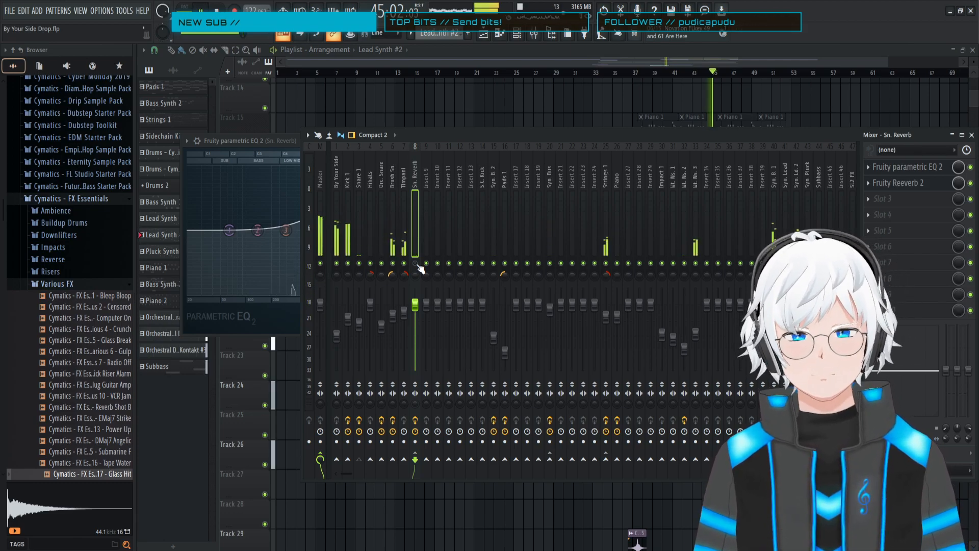
key("space")
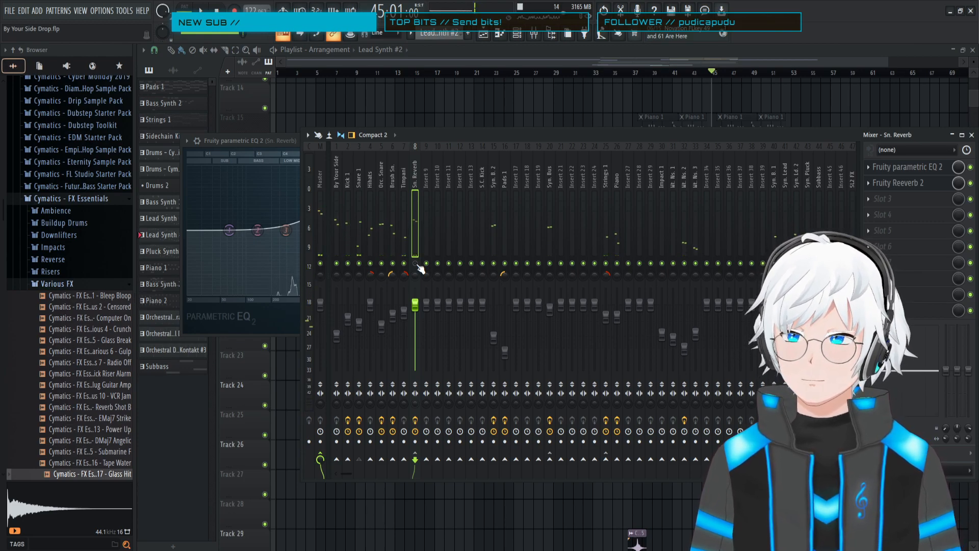
key("space")
key("space")
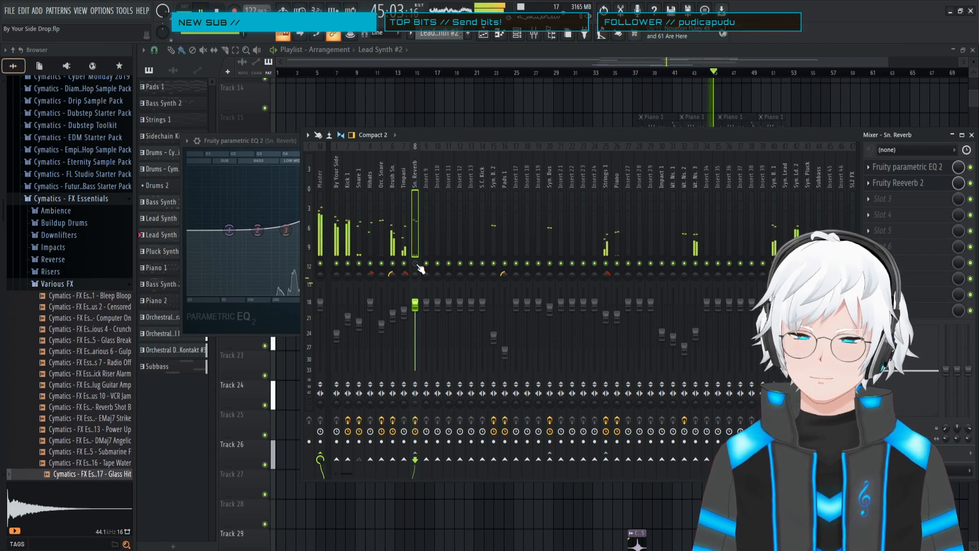
key("space")
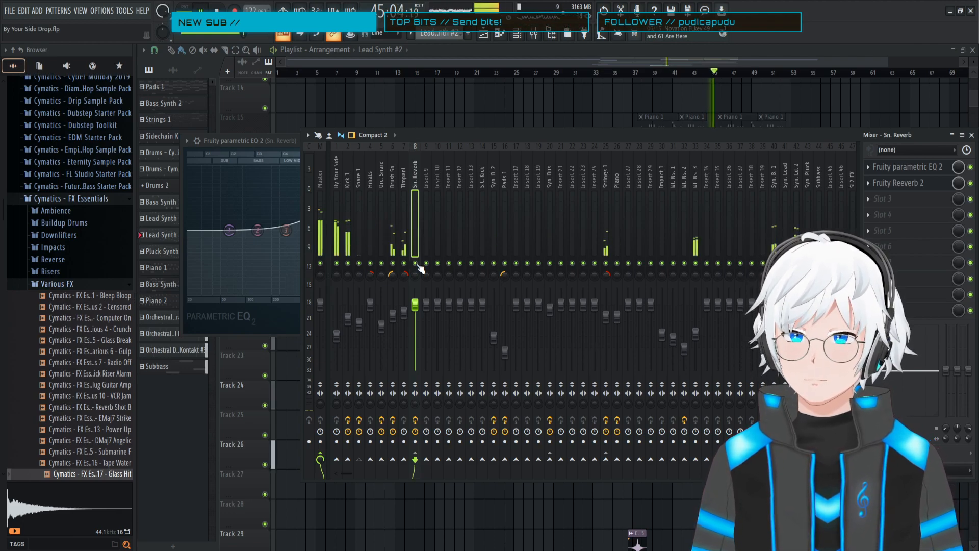
key("space")
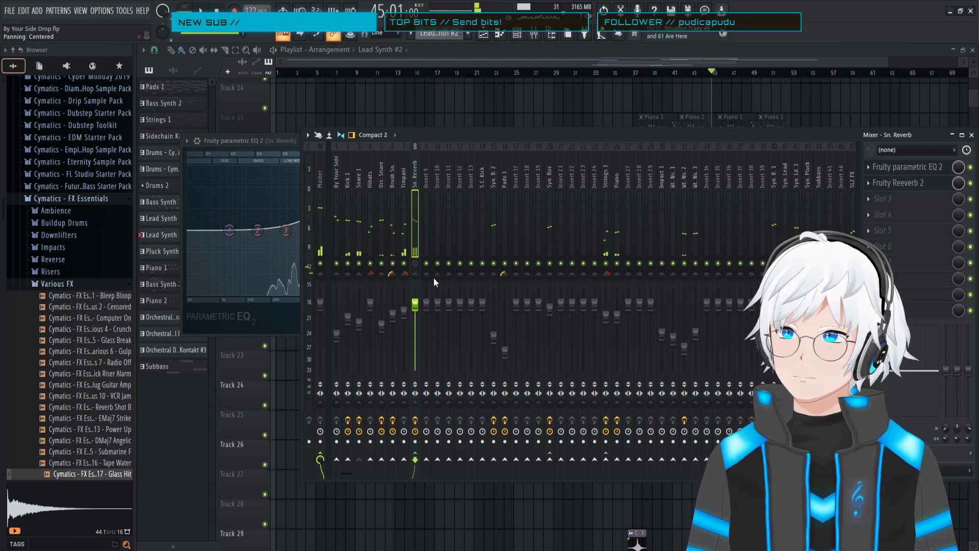
key("space")
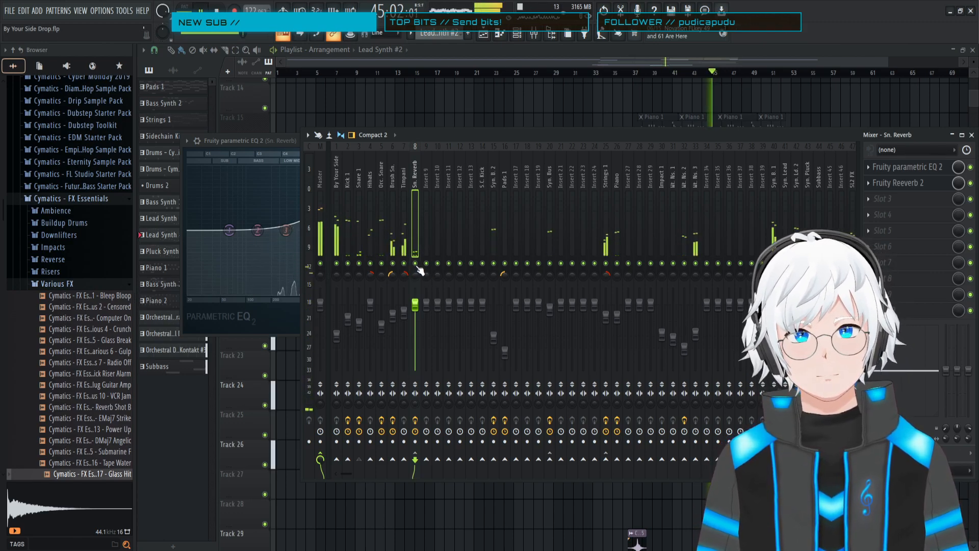
key("space")
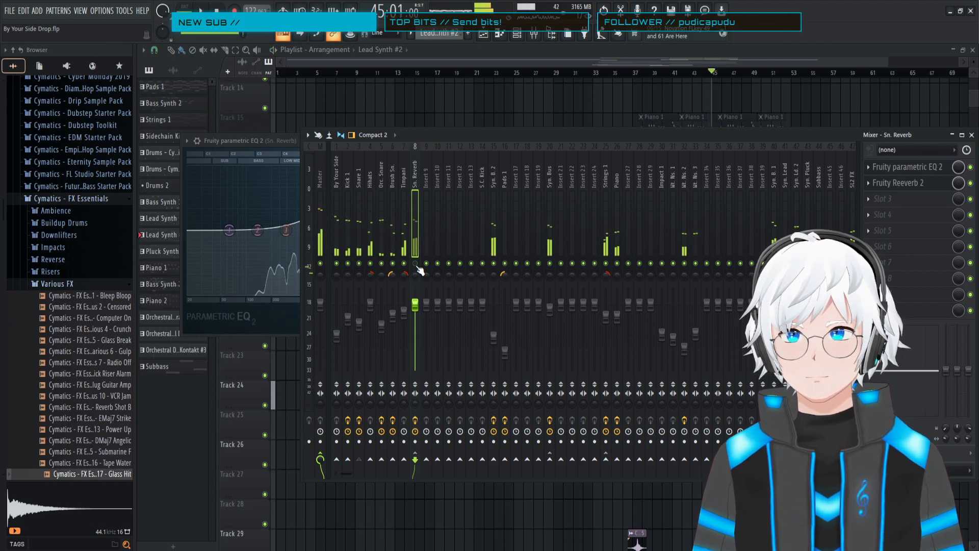
key("space")
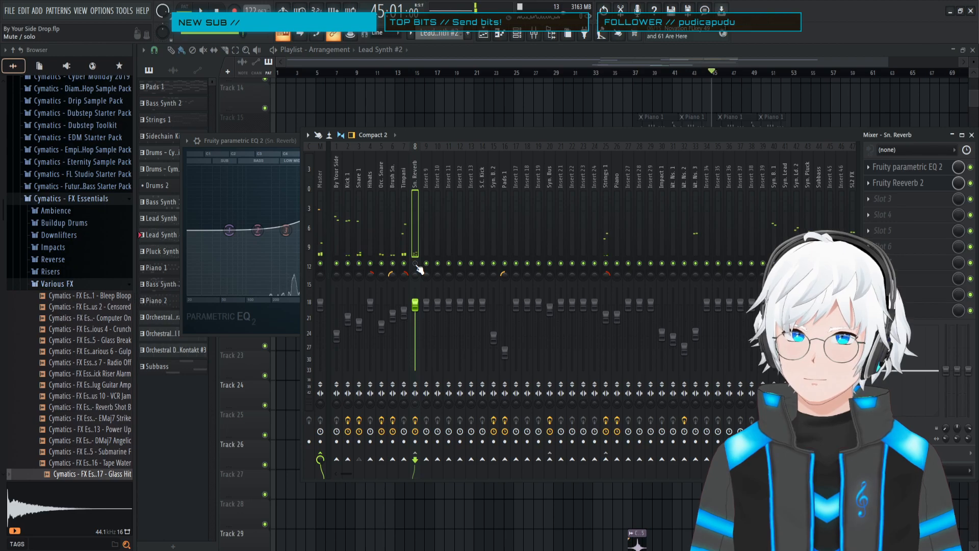
key("space")
key("space")
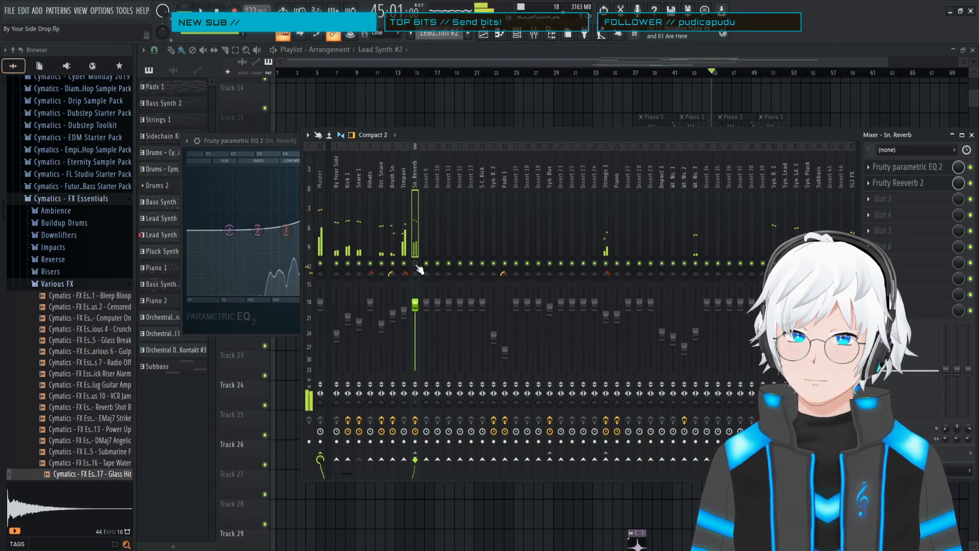
key("space")
key("space")
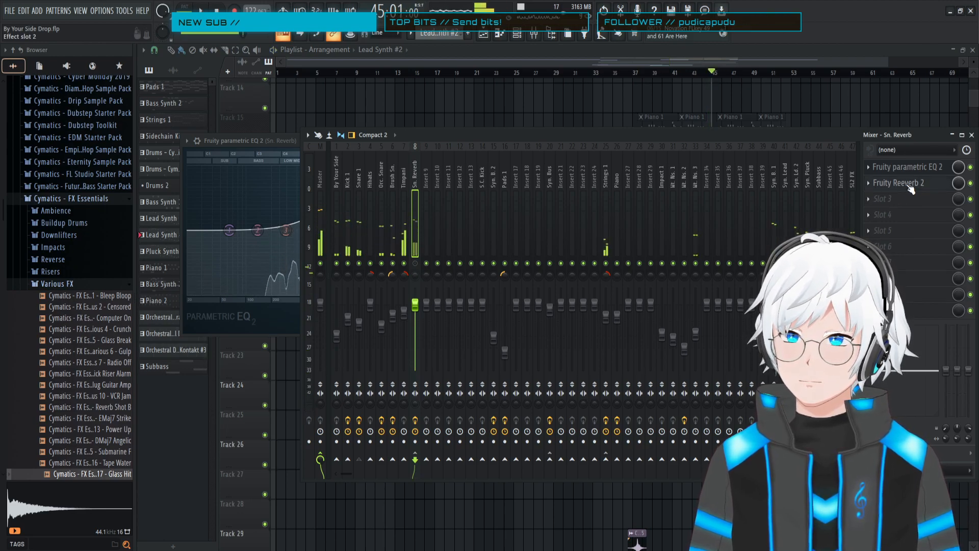
- Reset band 6 in the Sn. Reverb EQ and raise the band 7 high shelf at about 2149 Hz, auditioning it
left_click(911, 184)
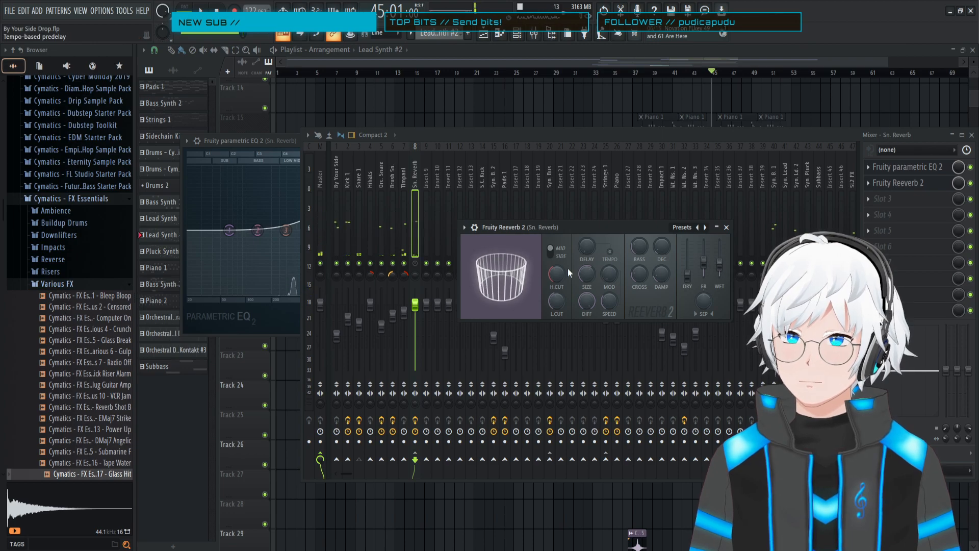
left_click(935, 174)
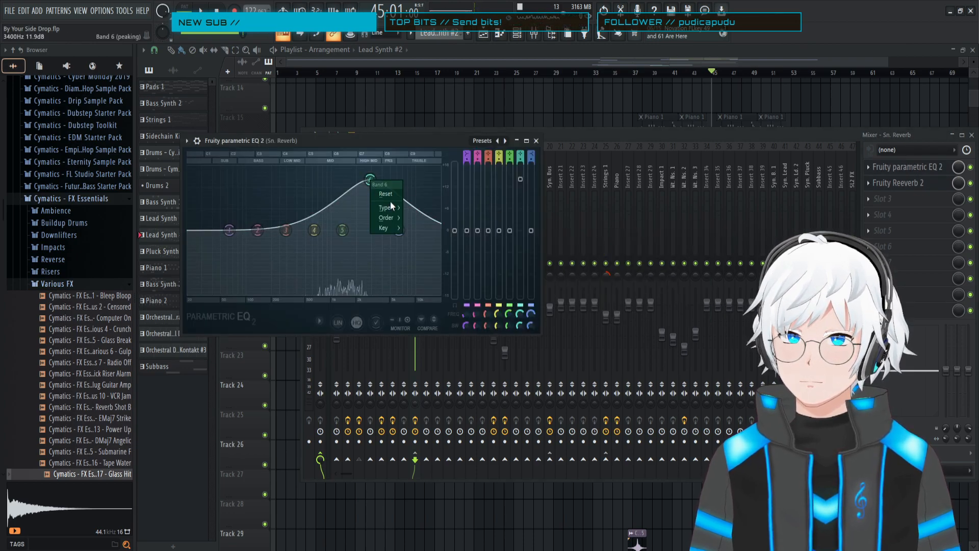
left_click(388, 195)
left_click_drag(399, 230, 359, 190)
key("space")
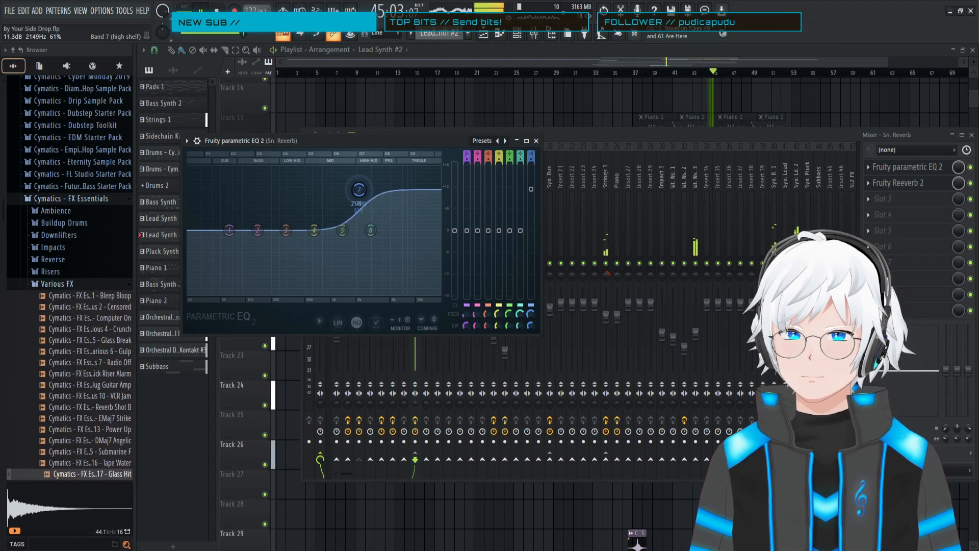
left_click(578, 143)
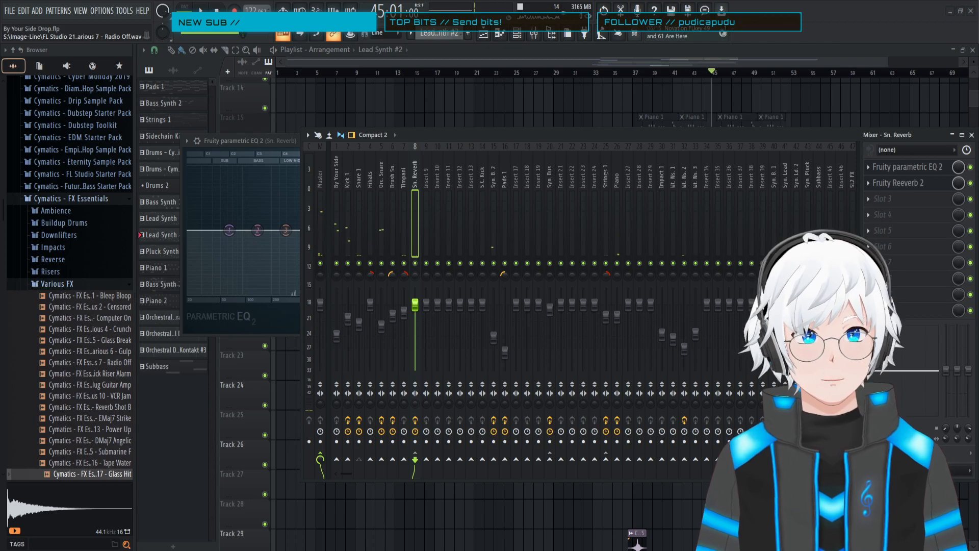
- Solo Sn. Reverb together with Snare 1 and set the Reeverb 2 wet level to 66%, auditioning the change
right_click(416, 264)
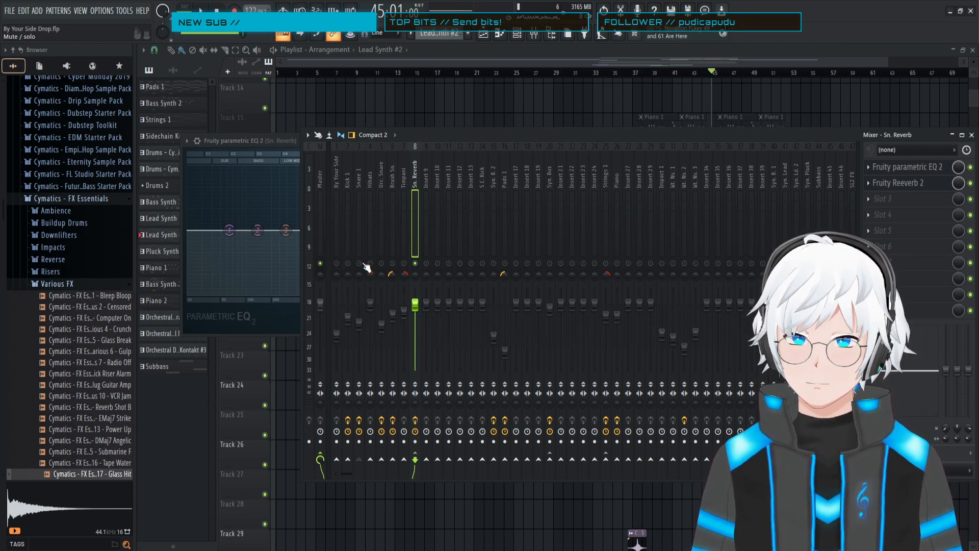
left_click(359, 263)
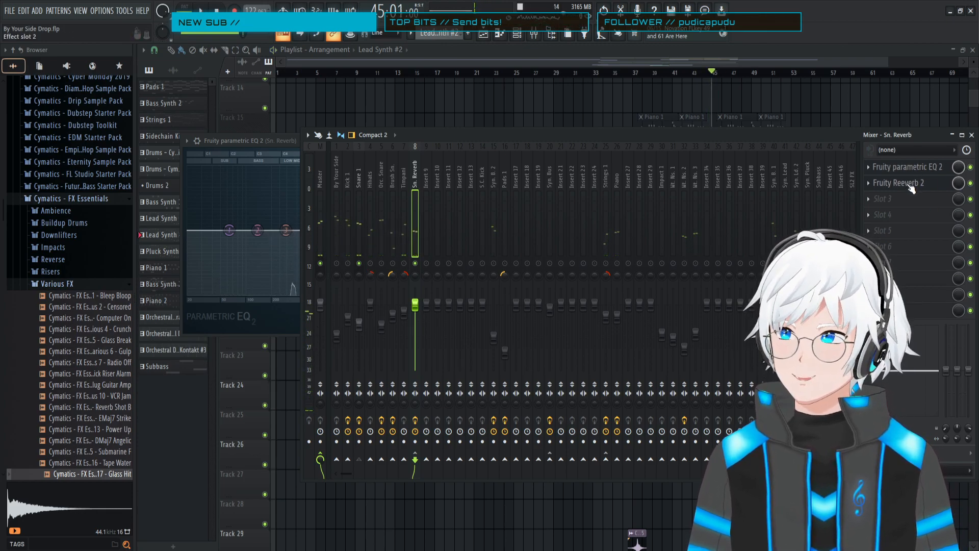
left_click(885, 186)
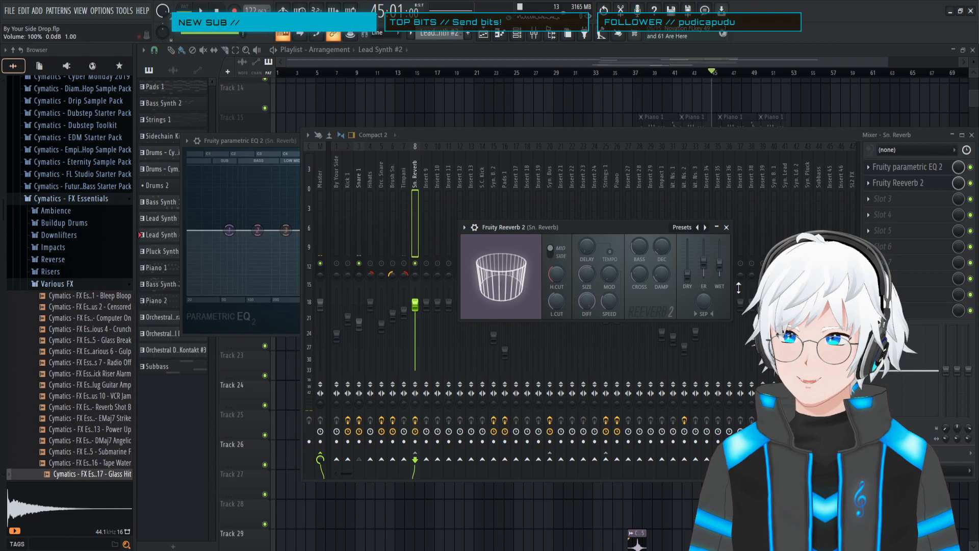
left_click_drag(719, 258, 719, 260)
key("space")
key("space")
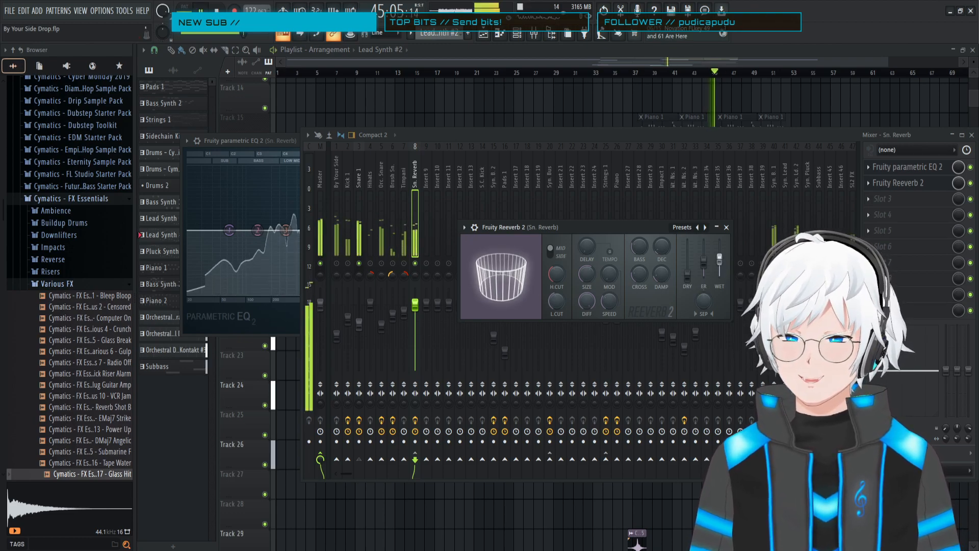
key("space")
left_click_drag(719, 259, 719, 257)
key("space")
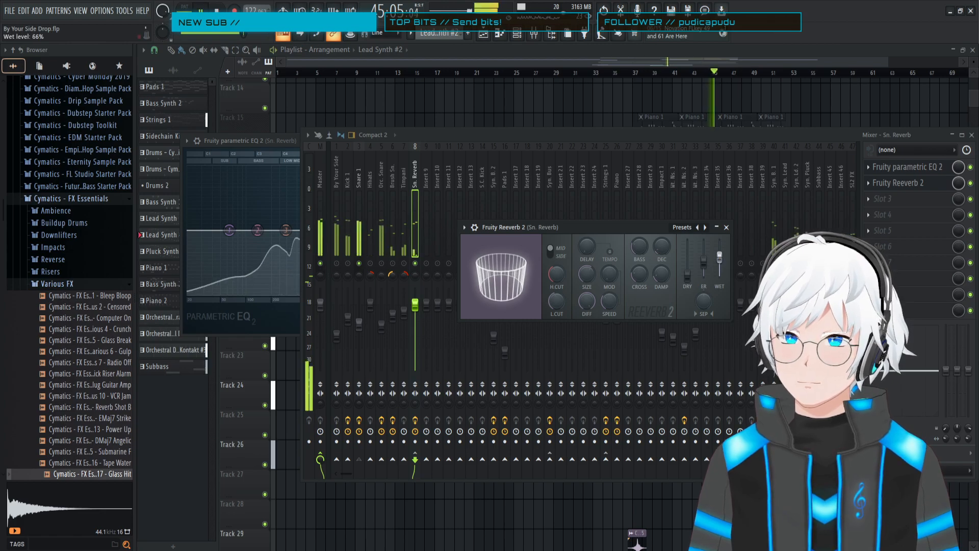
key("space")
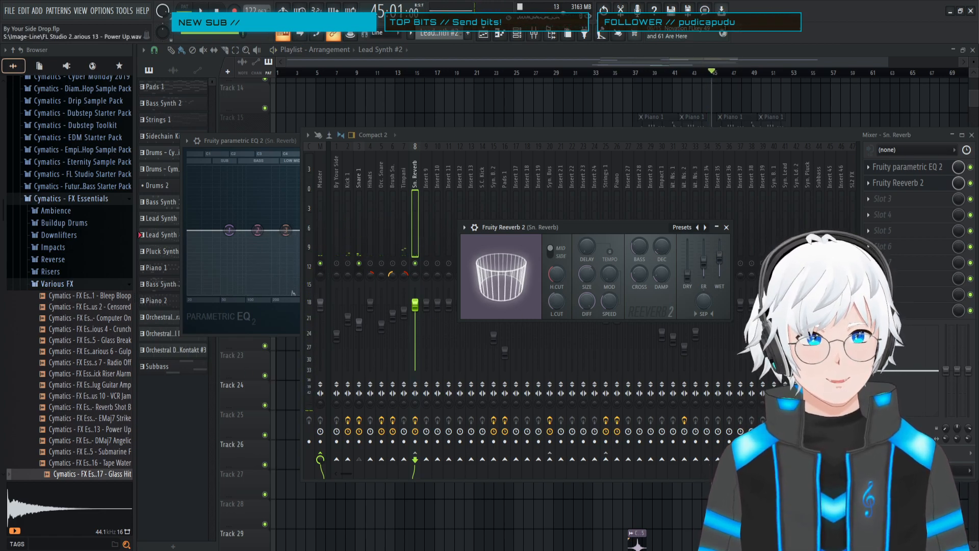
- Return all tracks to the mix and replay the drop, toggling the Sn. Reverb track's mute to compare
right_click(416, 264)
right_click(418, 264)
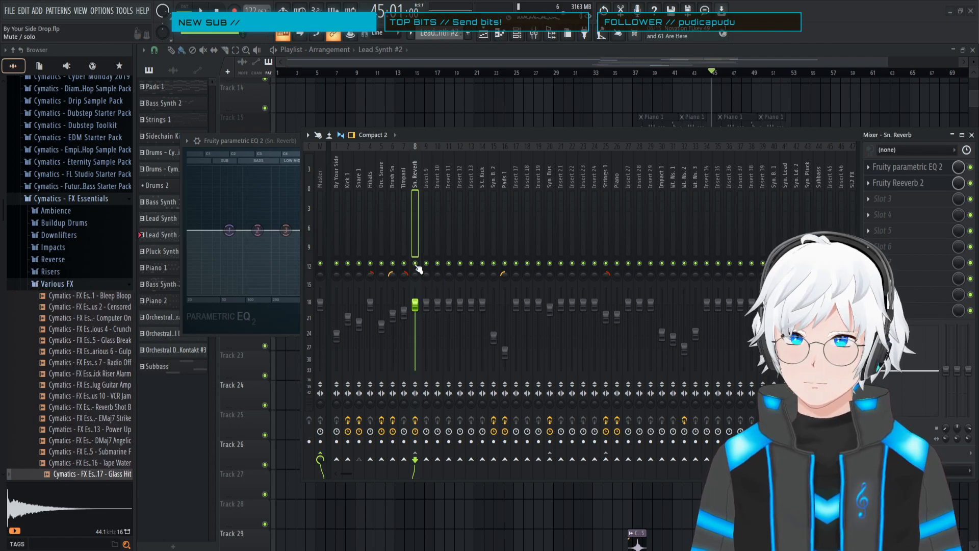
key("space")
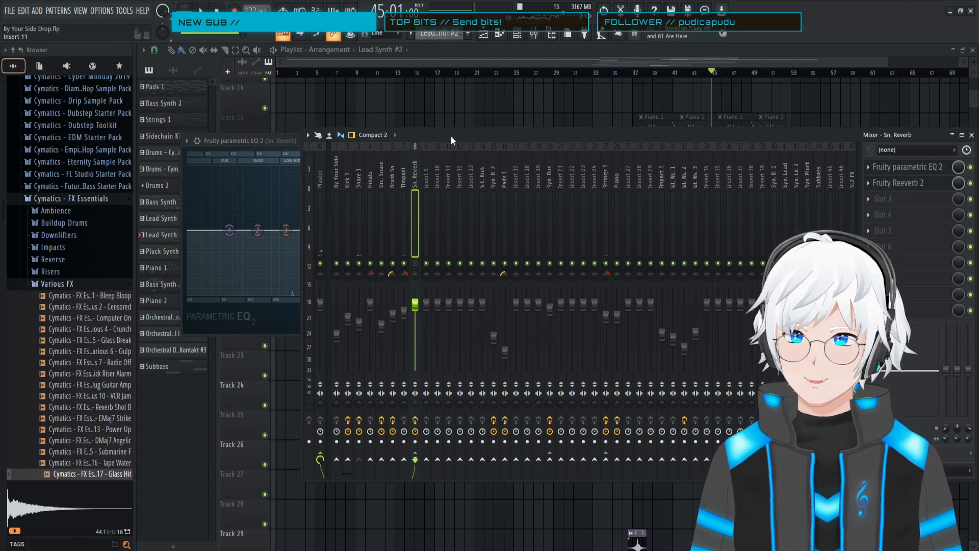
left_click(415, 264)
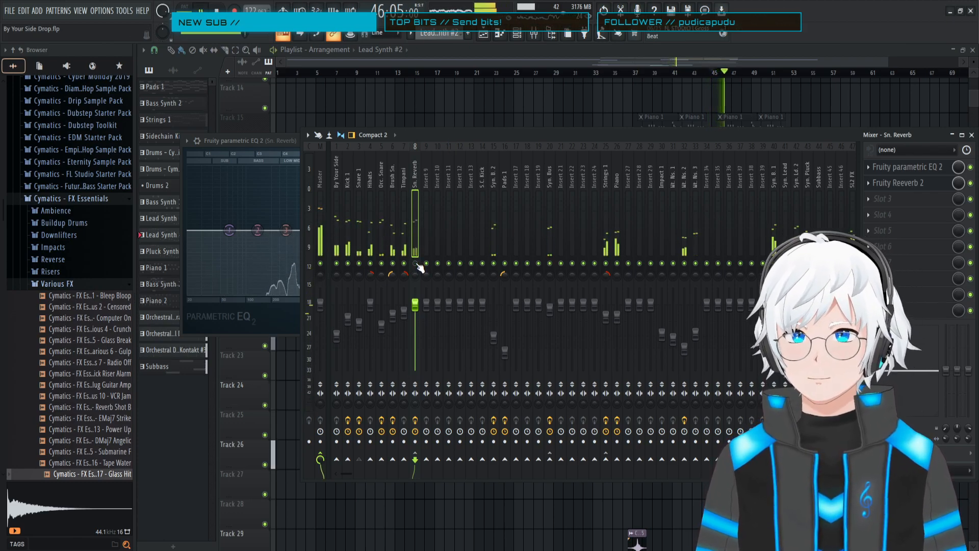
key("space")
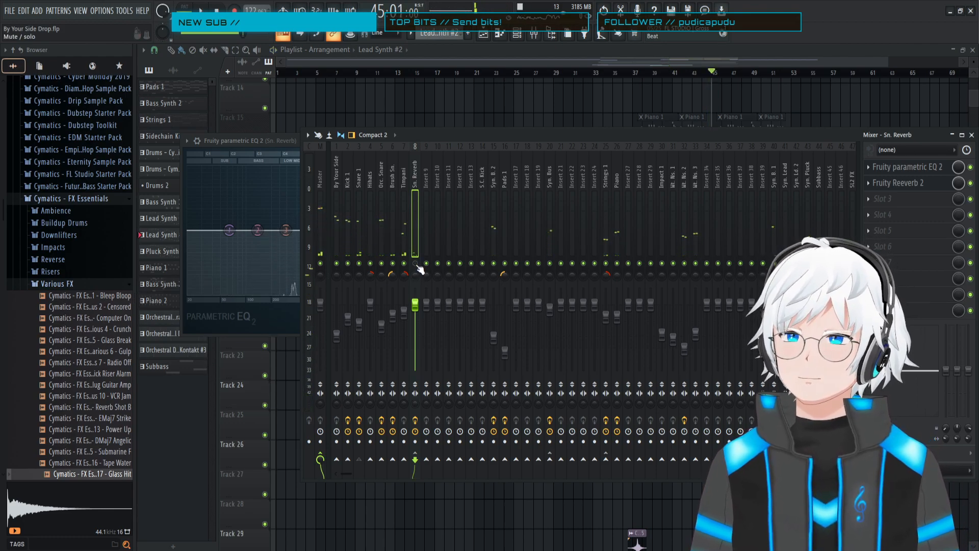
key("space")
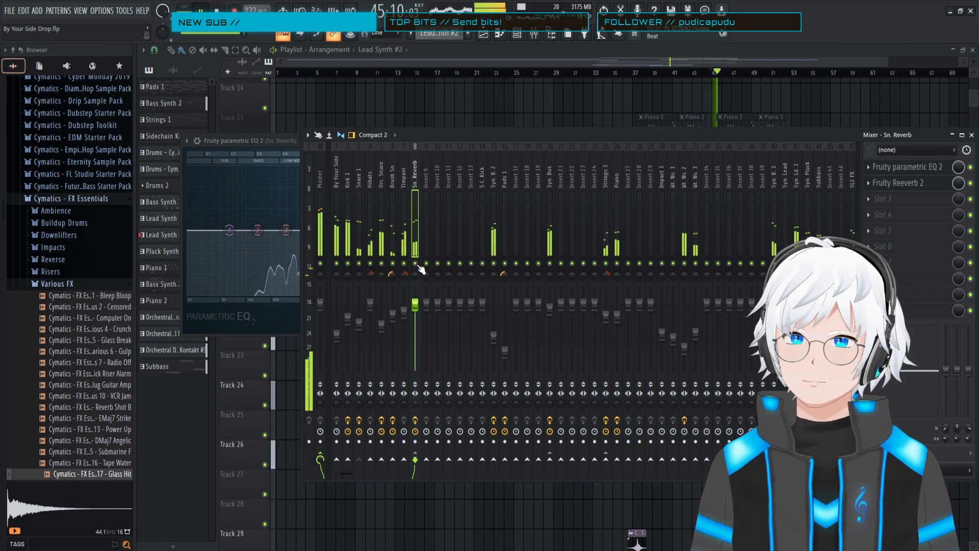
key("space")
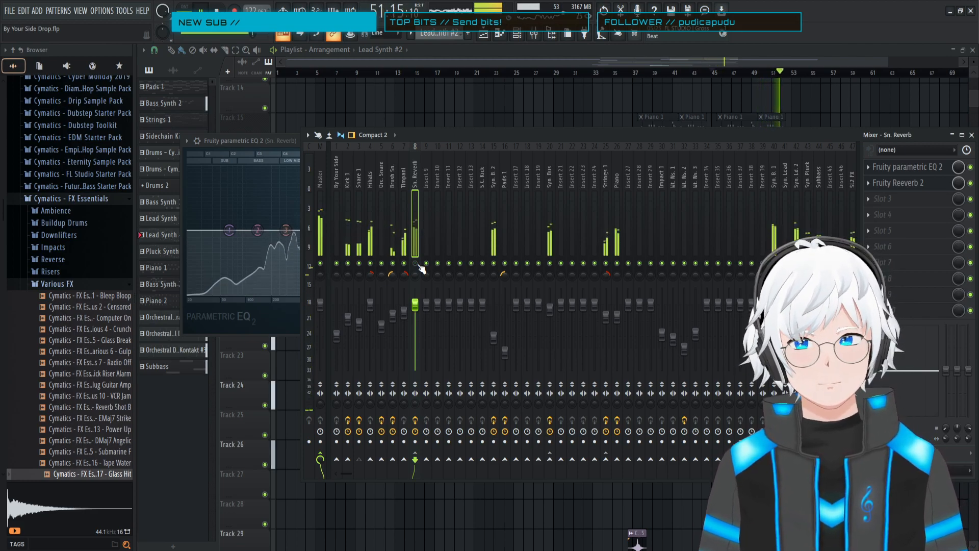
key("space")
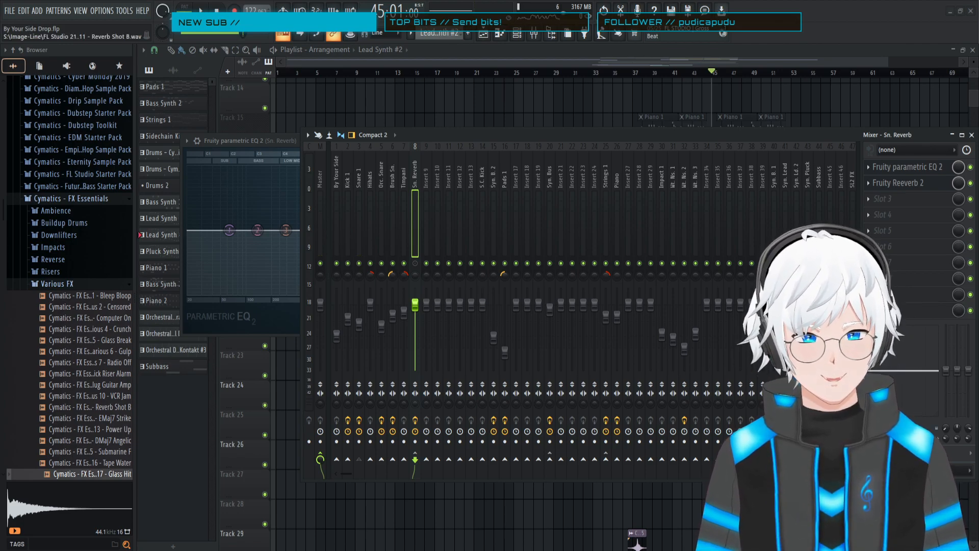
key("space")
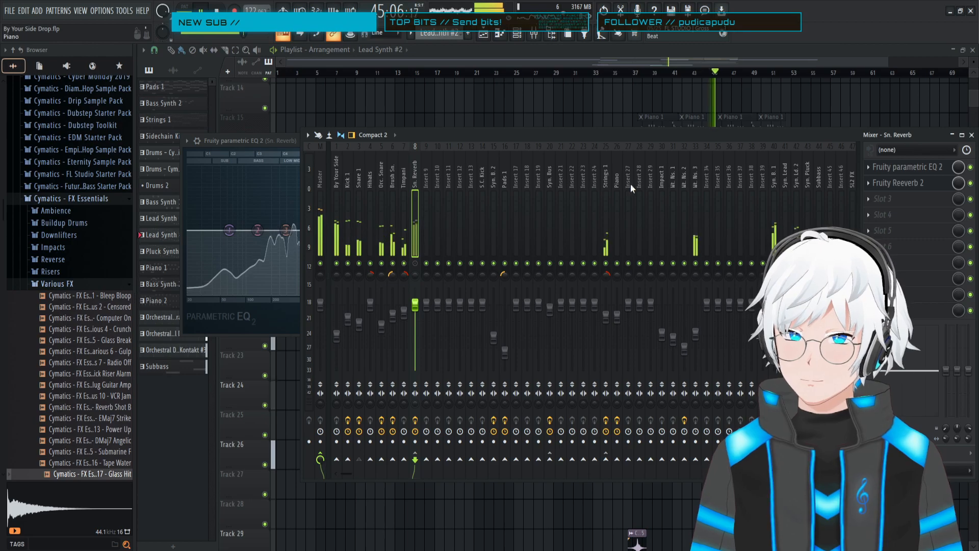
key("space")
- Solo Snare 1 together with Sn. Reverb and open the track's Reeverb 2 beside the mixer tracks
left_click(907, 183)
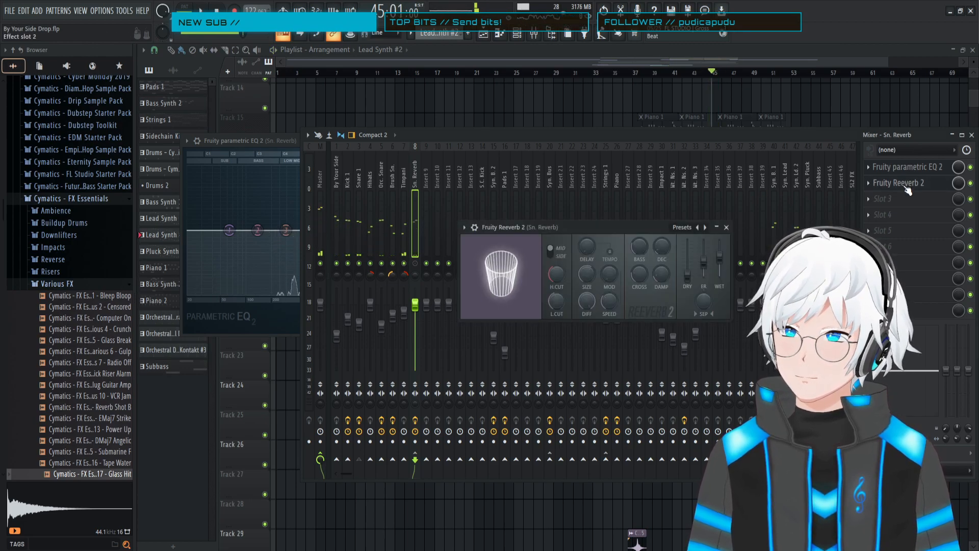
left_click_drag(574, 224, 493, 223)
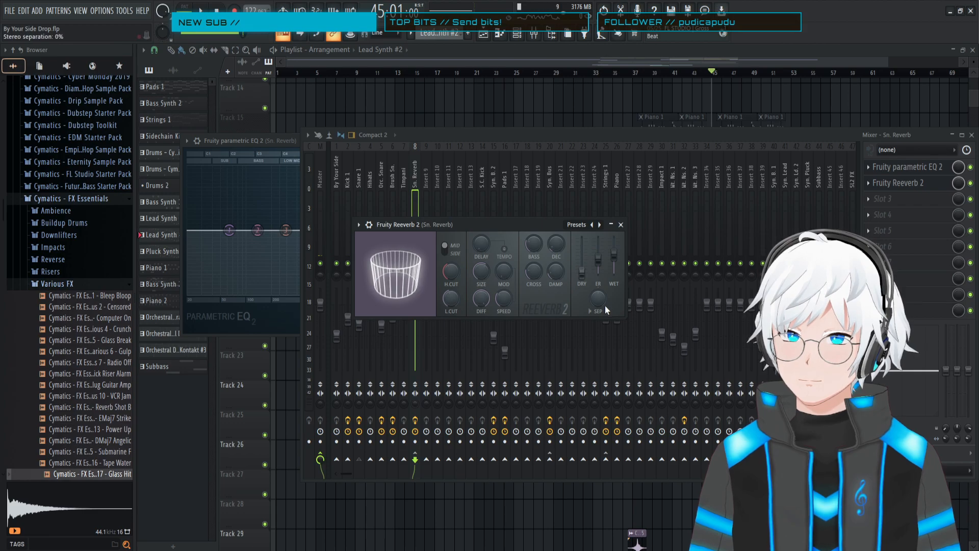
left_click(448, 136)
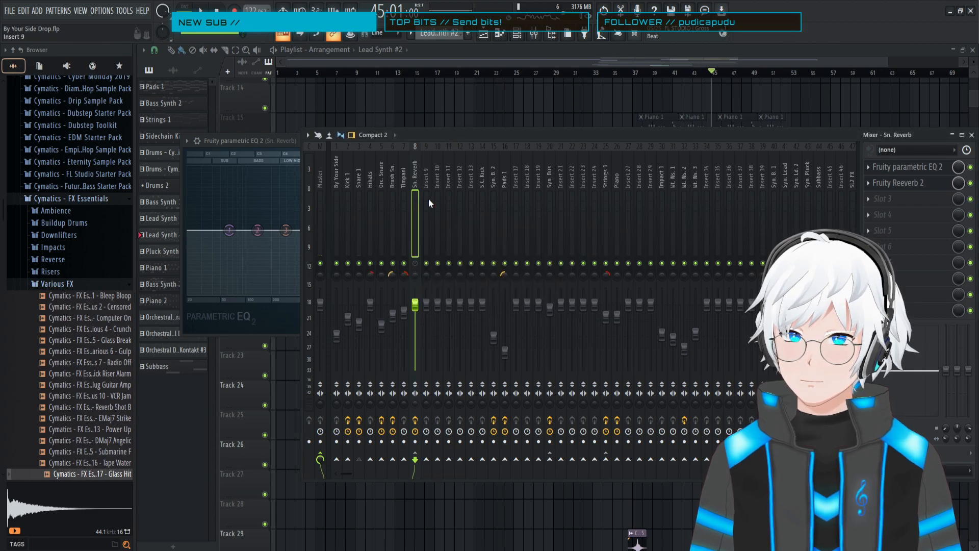
right_click(359, 264)
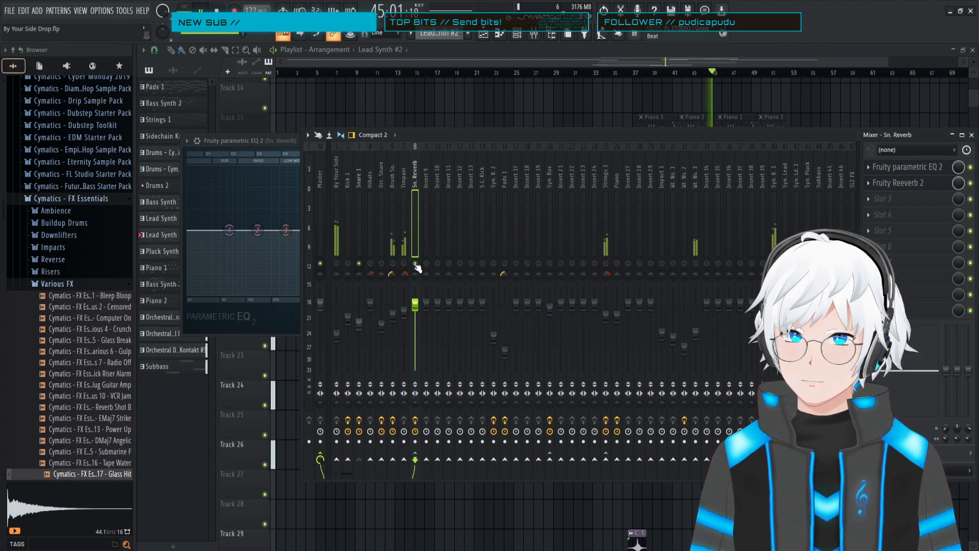
left_click(907, 191)
left_click_drag(512, 222, 732, 231)
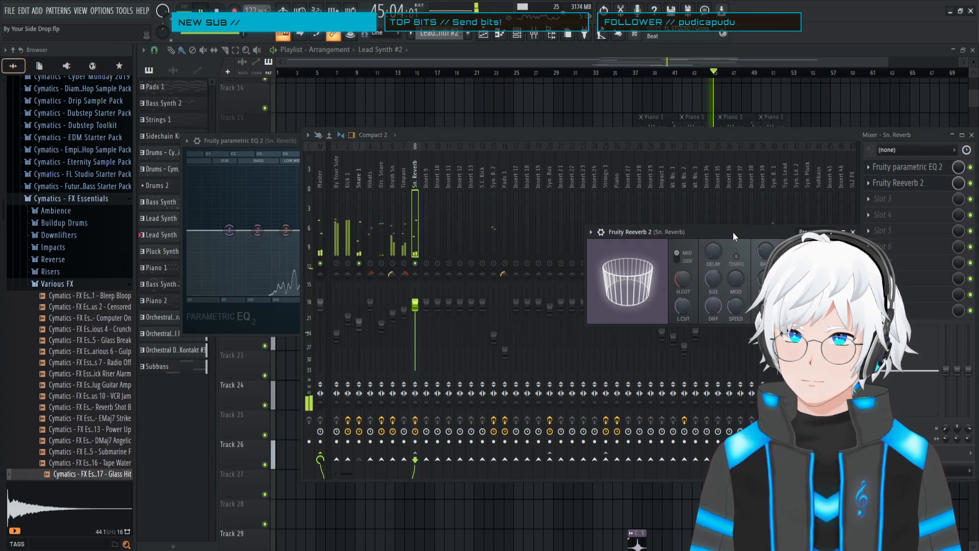
- Replay the drop's opening repeatedly with Snare 1 and Sn. Reverb isolated to judge the reverb on the snare
key("space")
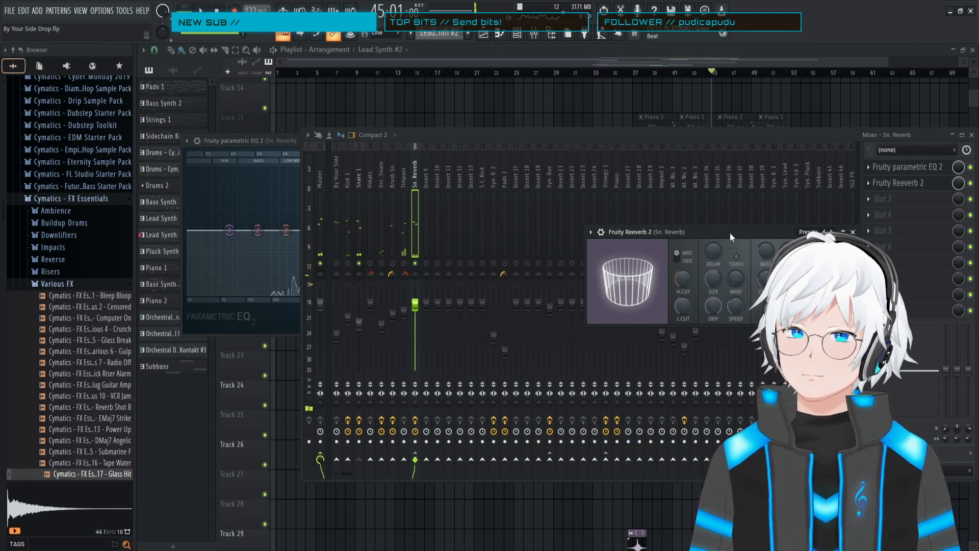
key("space")
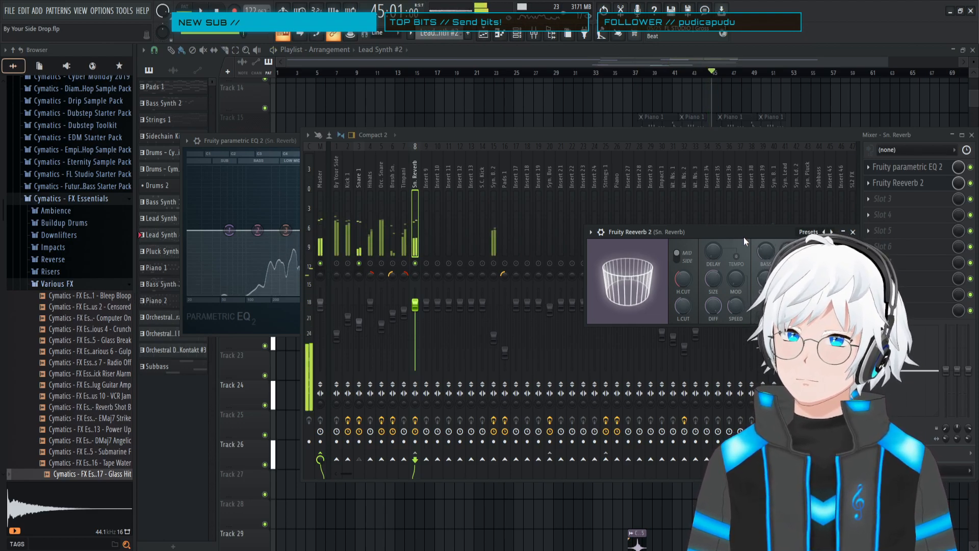
key("space")
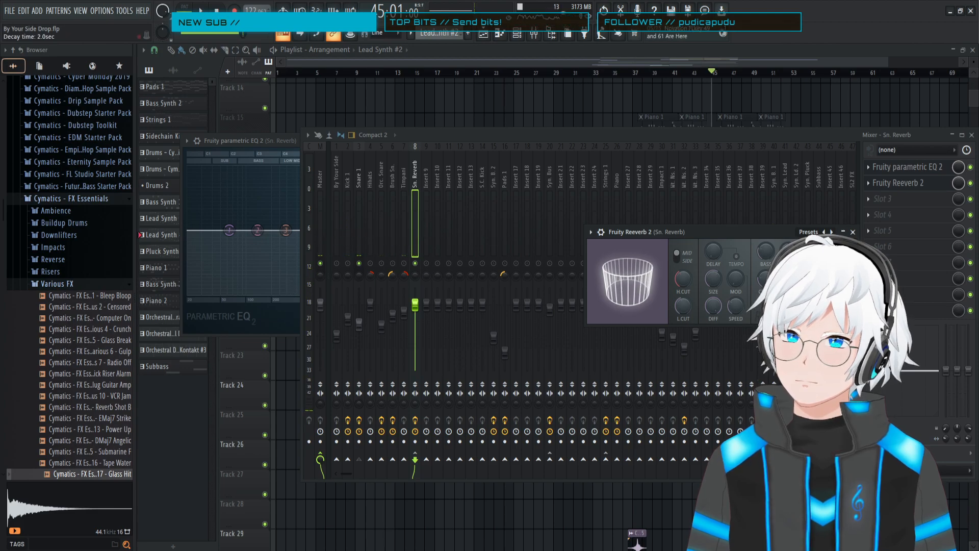
key("space")
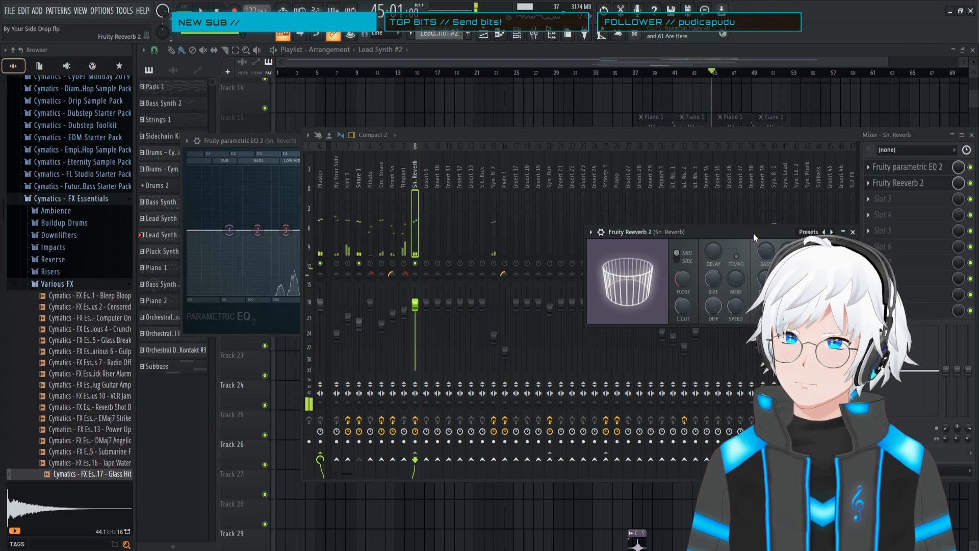
key("space")
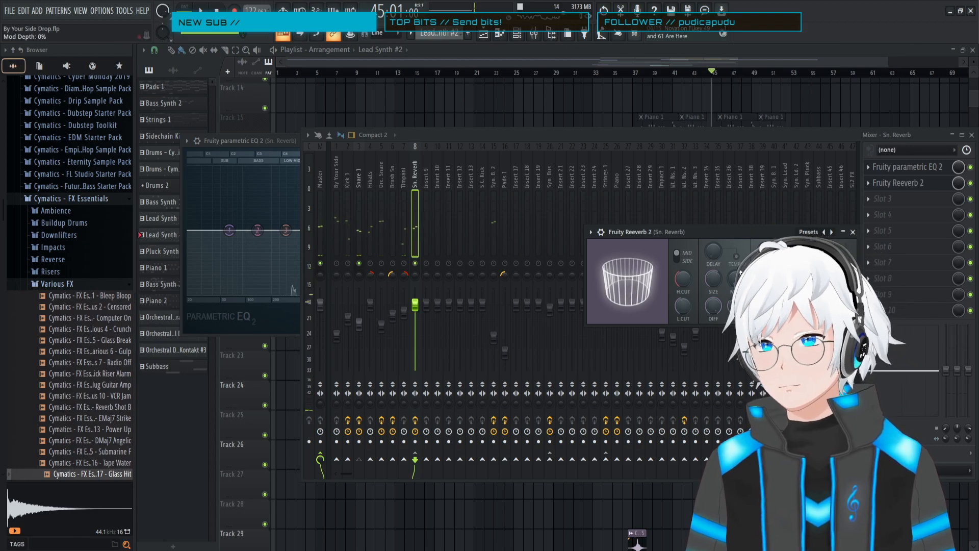
key("space")
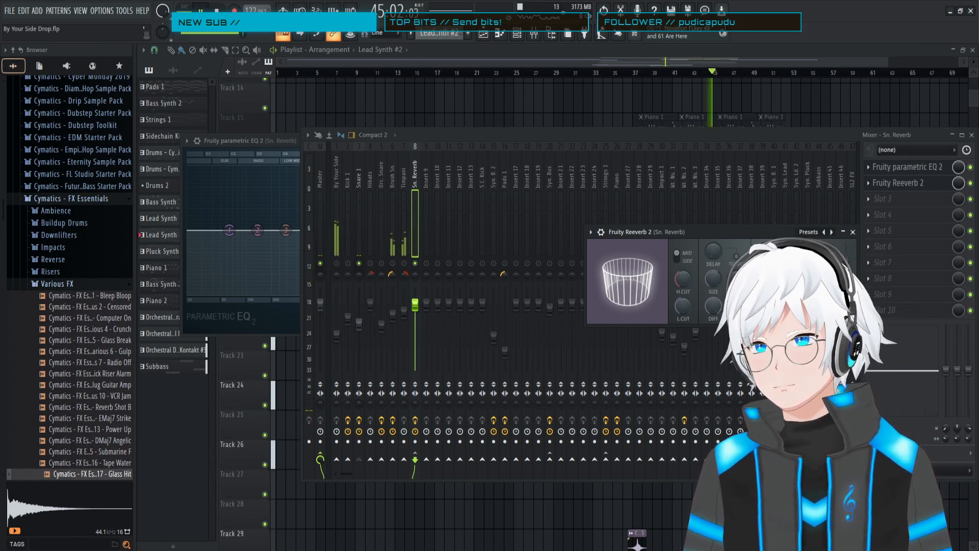
key("space")
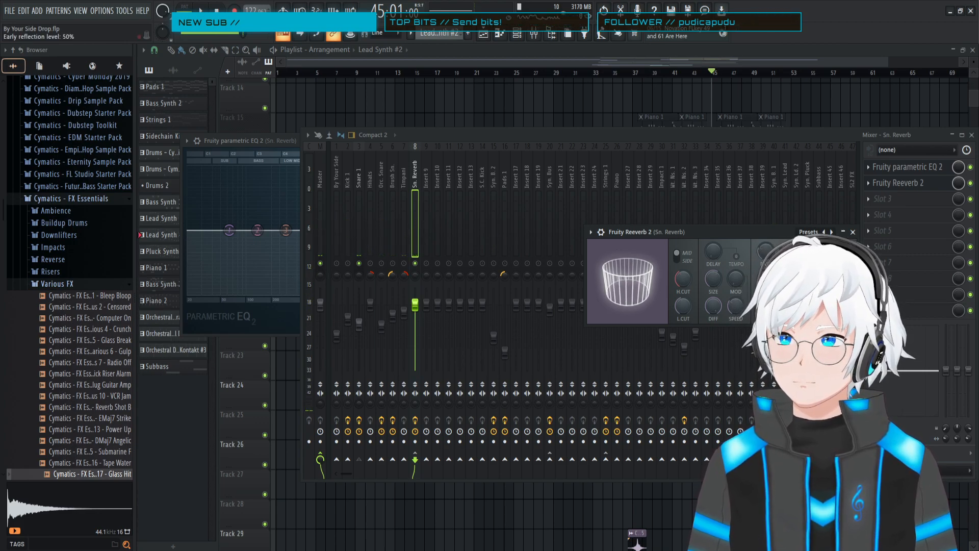
key("space")
key("space")
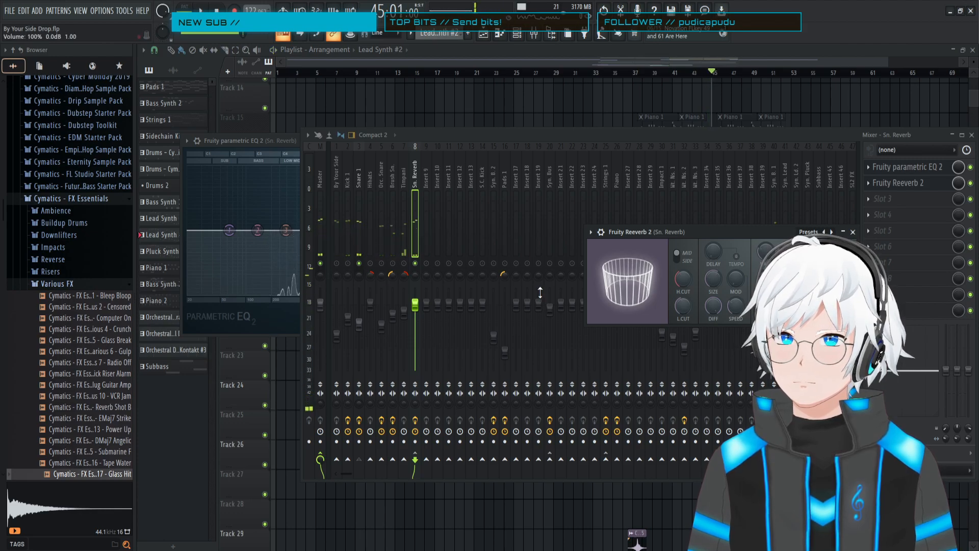
- Bring every track back into the mix and replay the drop's opening, switching Sn. Reverb off and on to compare
right_click(416, 264)
key("space")
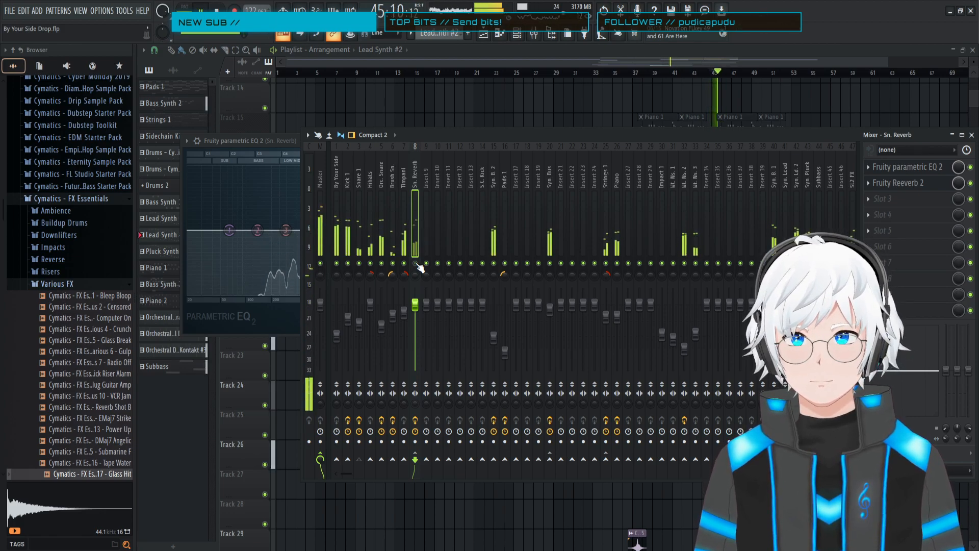
key("space")
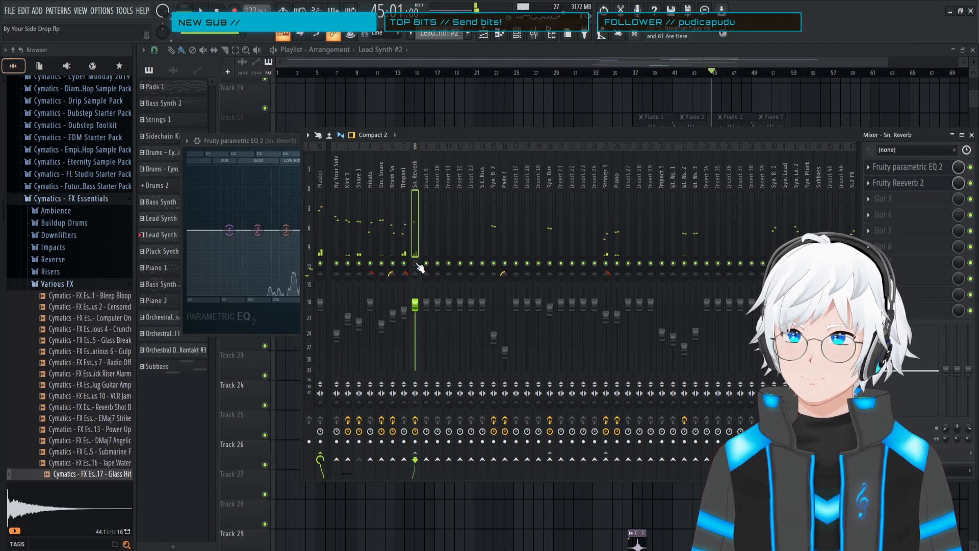
right_click(416, 263)
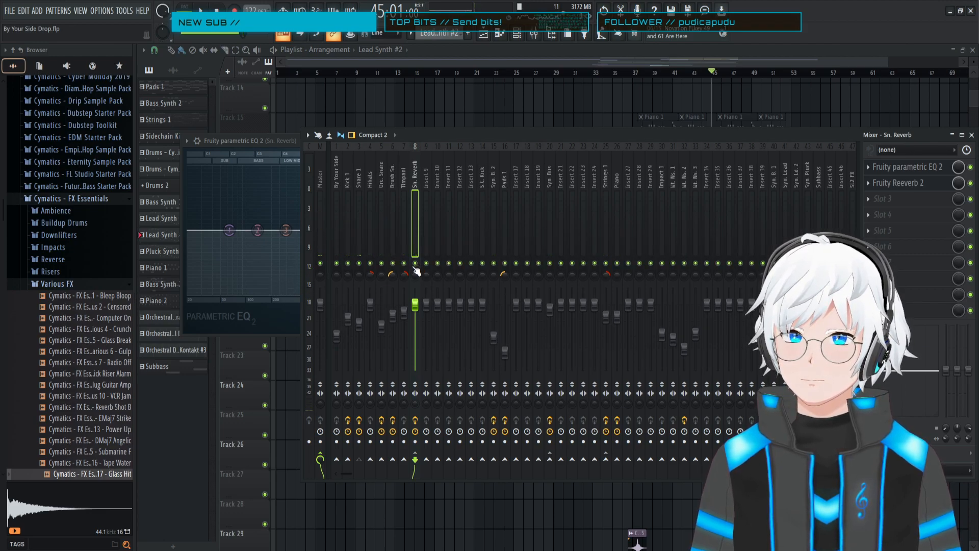
right_click(415, 264)
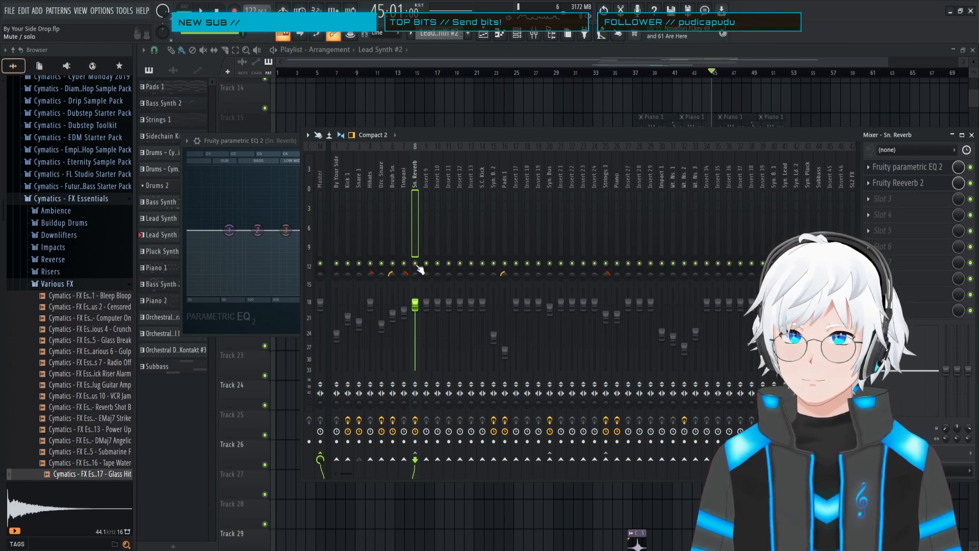
- Create an automation clip for the last tweaked parameter, the Reeverb 2 wet level on Sn. Reverb
left_click(102, 11)
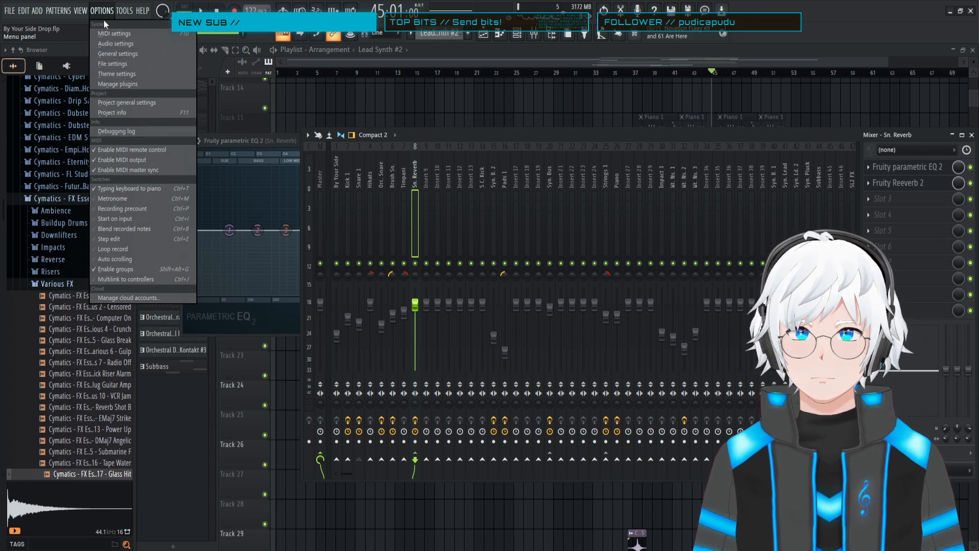
mouse_move(121, 10)
mouse_move(182, 141)
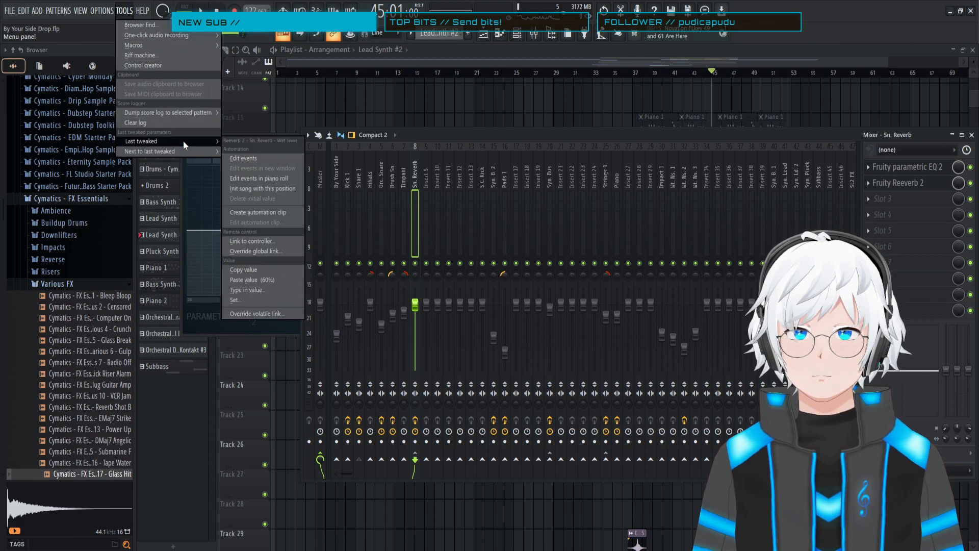
left_click(258, 212)
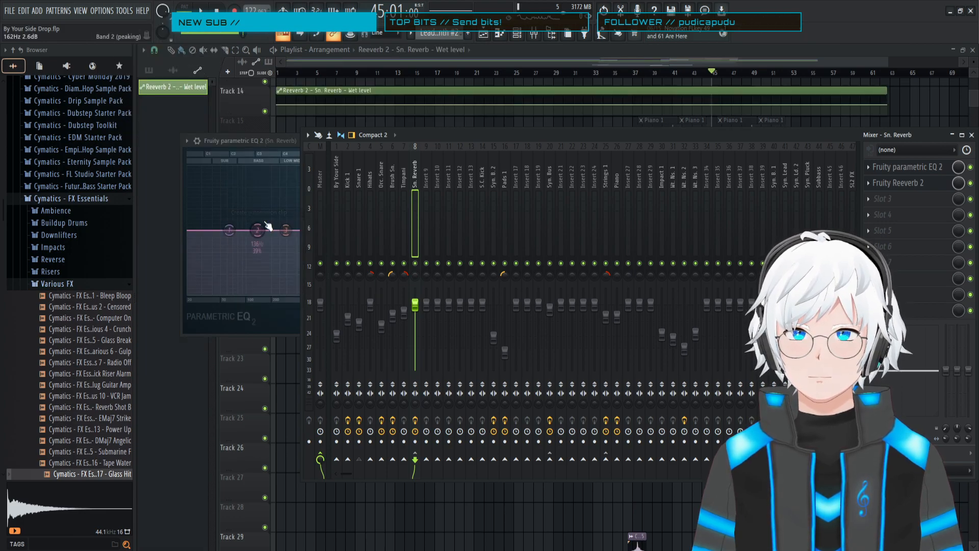
- Place the wet level automation clip on Track 5 starting at 45:05:00, and briefly play the arrangement to check the timing
left_click(531, 51)
left_click_drag(475, 90, 842, 88)
scroll(575, 190, "up", 7)
scroll(663, 203, "down", 1)
scroll(663, 203, "up", 7)
left_click_drag(700, 34, 772, 203)
left_click_drag(280, 61, 511, 55)
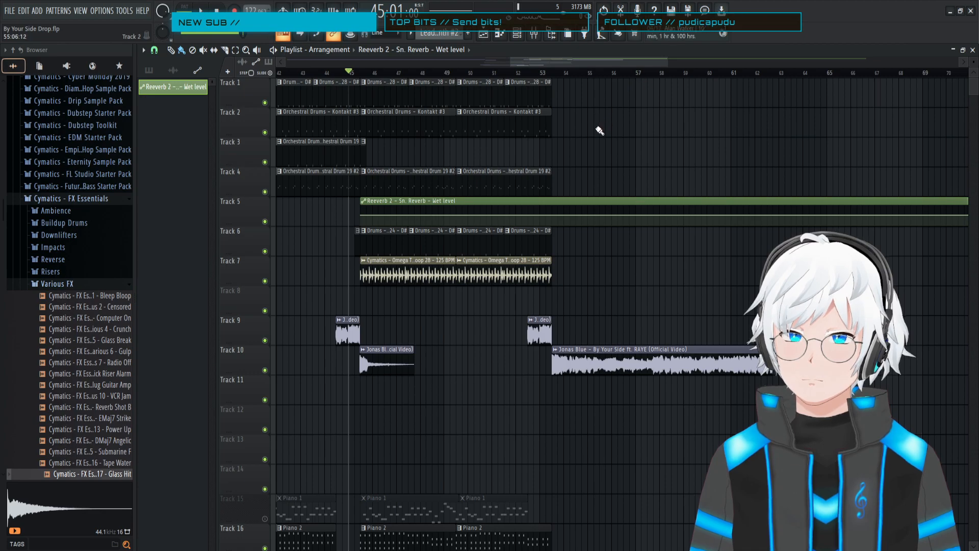
key("space")
key("space")
left_click_drag(468, 202, 451, 200)
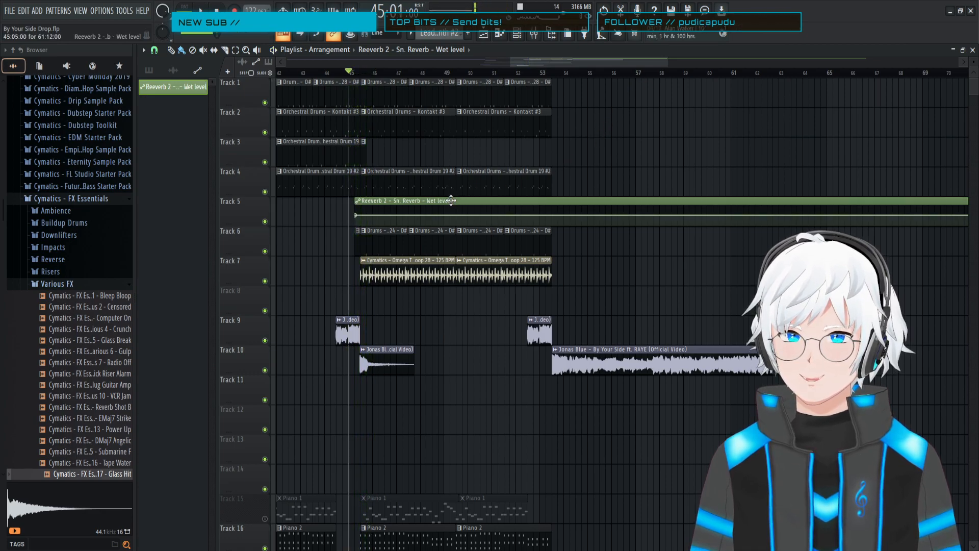
- Replay the drop's opening and move the wet level automation clip to start at the Top Loop's beginning, 45:09:00
left_click_drag(667, 61, 546, 59)
key("space")
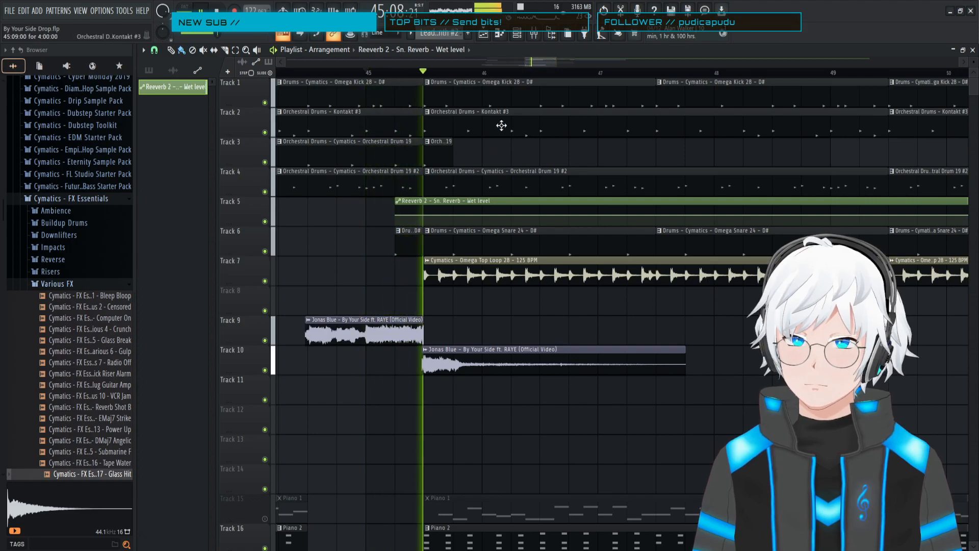
key("space")
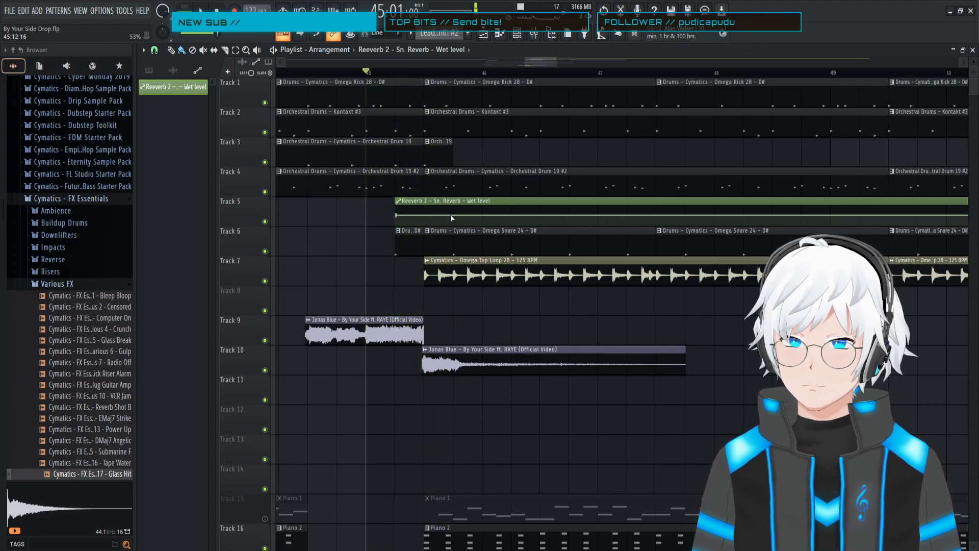
left_click_drag(441, 201, 464, 200)
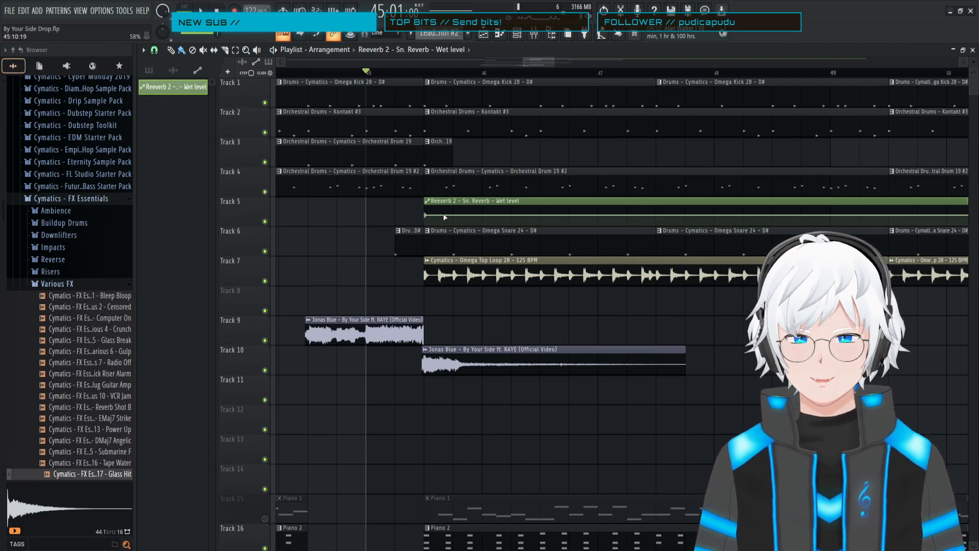
- Delete the Reeverb 2 wet level automation channel from the channel rack
left_click(517, 34)
right_click(427, 187)
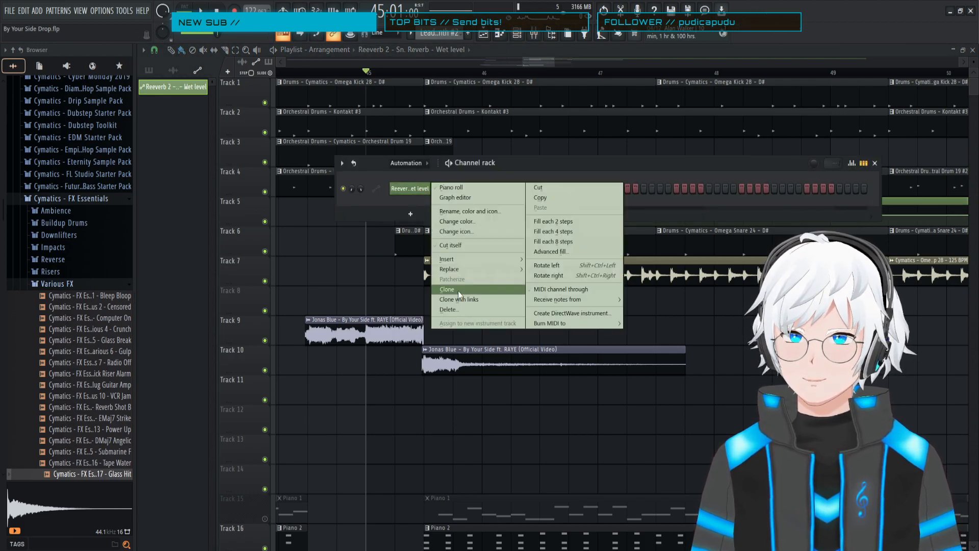
left_click(454, 310)
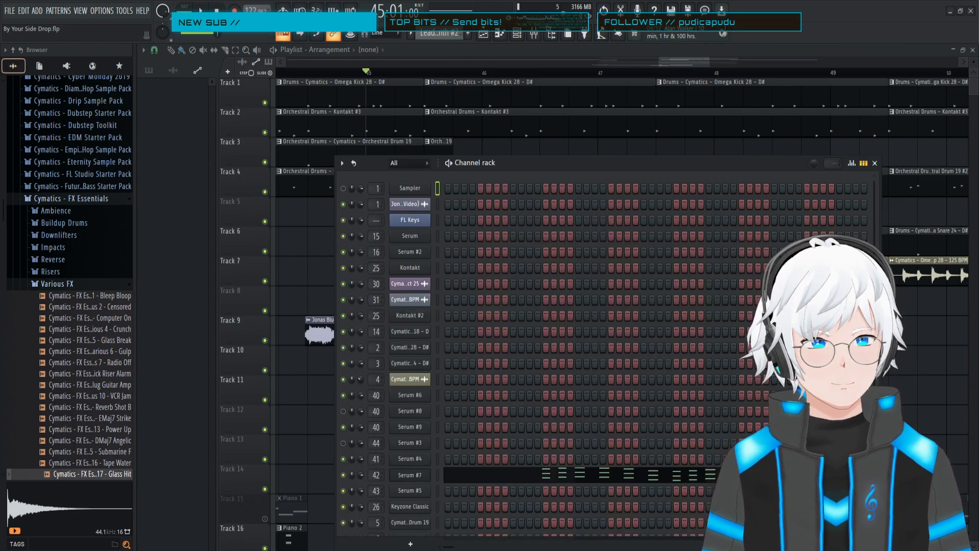
left_click(525, 41)
left_click(525, 41)
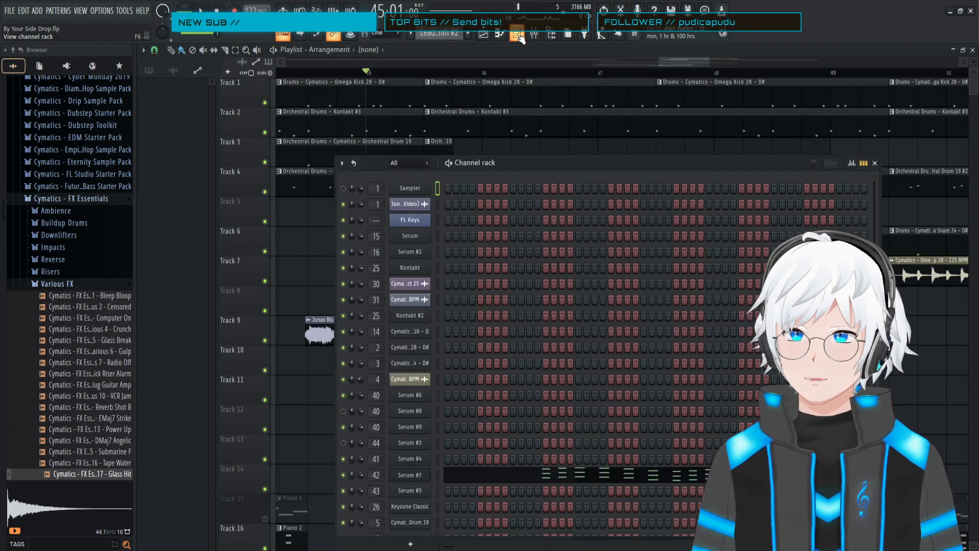
- Create an automation clip for the Sn. Reverb mixer track's volume
left_click(534, 36)
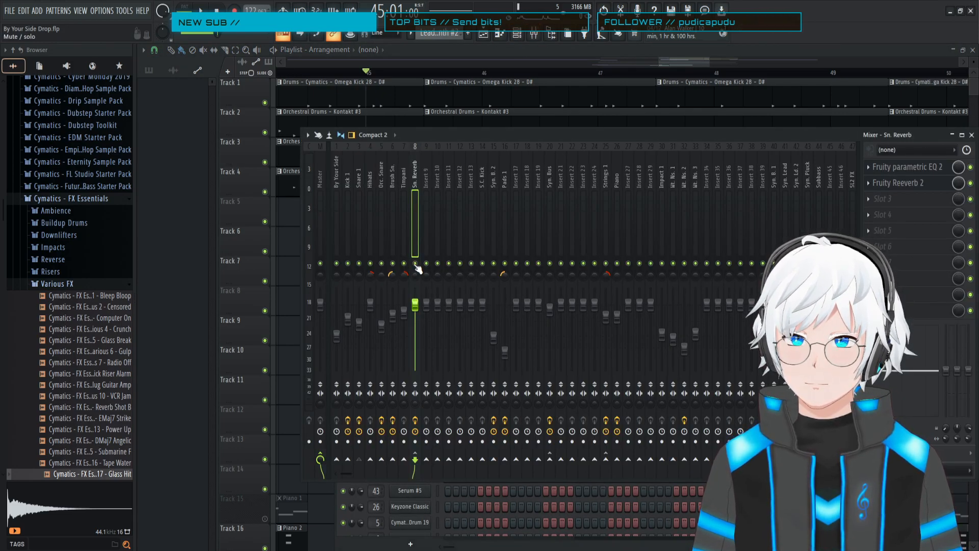
left_click(124, 11)
mouse_move(204, 141)
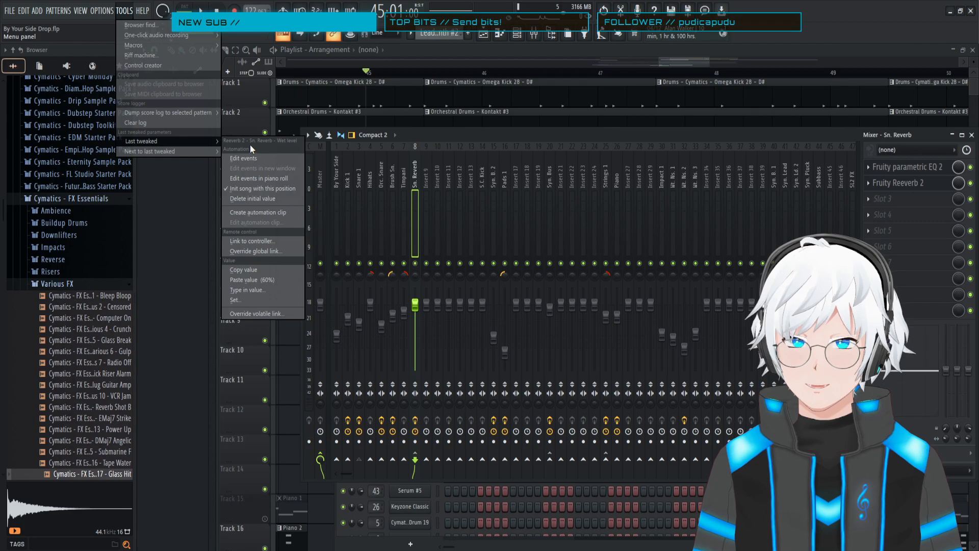
left_click(416, 263)
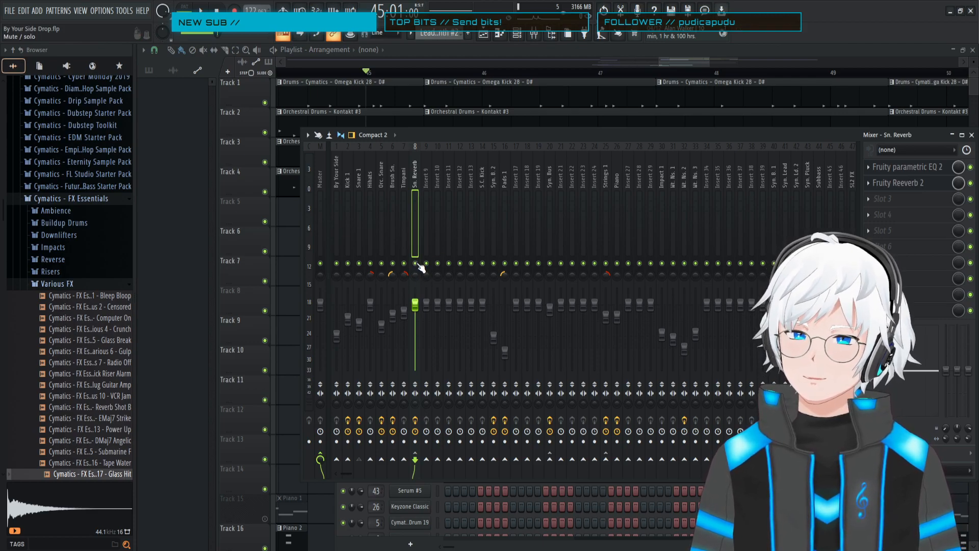
right_click(415, 306)
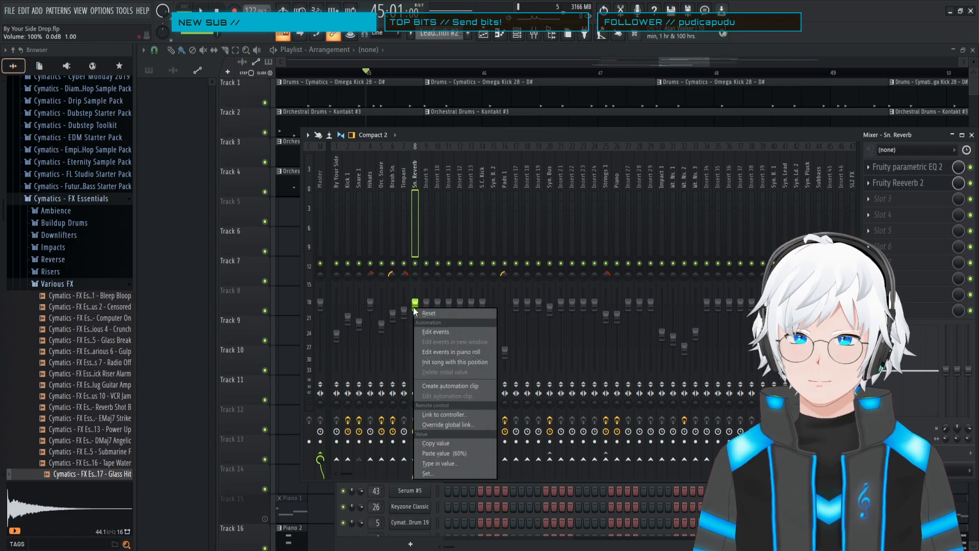
left_click(443, 387)
- Move the Sn. Reverb volume automation clip on Track 5 to start at bar 45
left_click(331, 70)
left_click_drag(337, 62, 959, 124)
left_click_drag(350, 200, 731, 205)
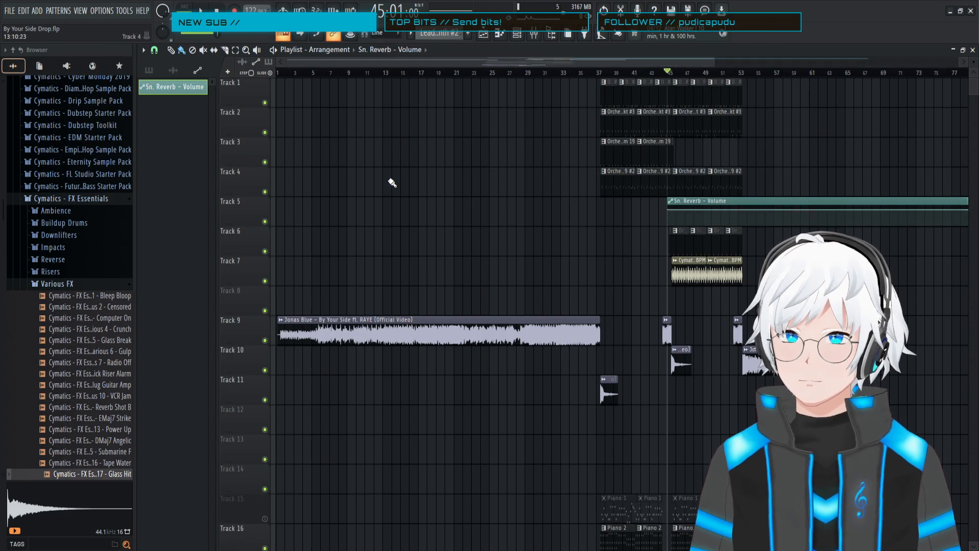
- Shorten the Sn. Reverb volume automation clip by moving its end point to 53:05:00, near the end of the drop
left_click_drag(288, 63, 511, 62)
left_click_drag(603, 60, 634, 58)
left_click_drag(744, 61, 935, 62)
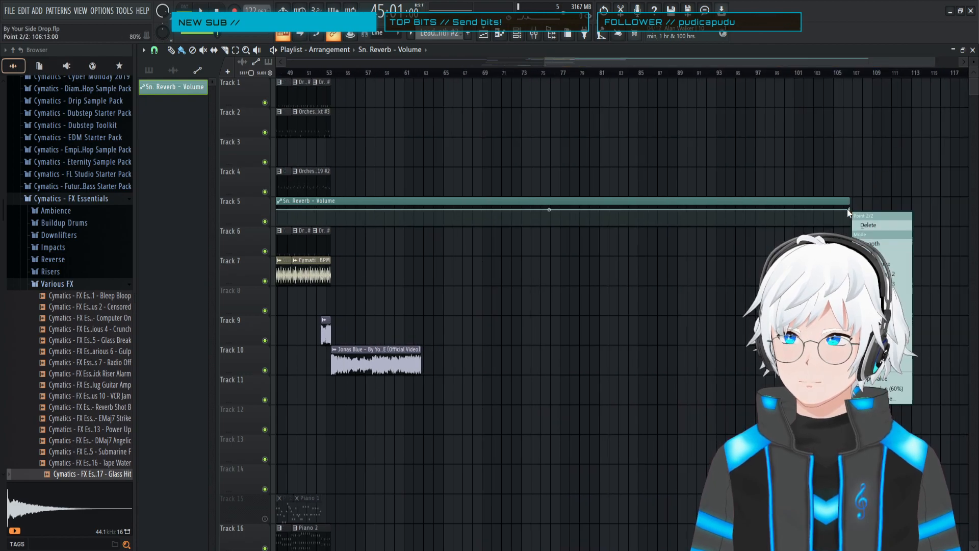
left_click_drag(848, 211, 485, 212)
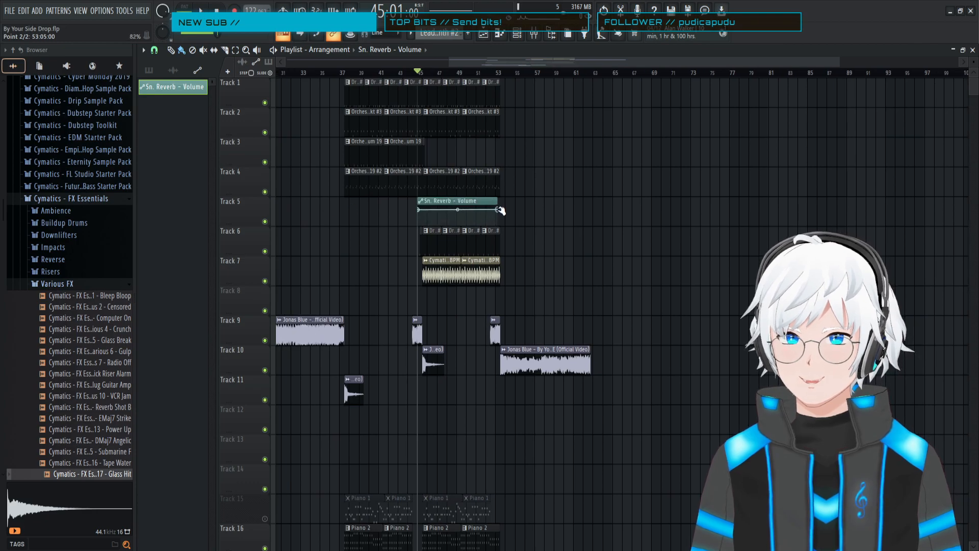
- Move the Sn. Reverb volume automation clip on Track 5 to start at 45:05:00, aligned with the first Track 6 snare pattern
left_click_drag(957, 61, 748, 61)
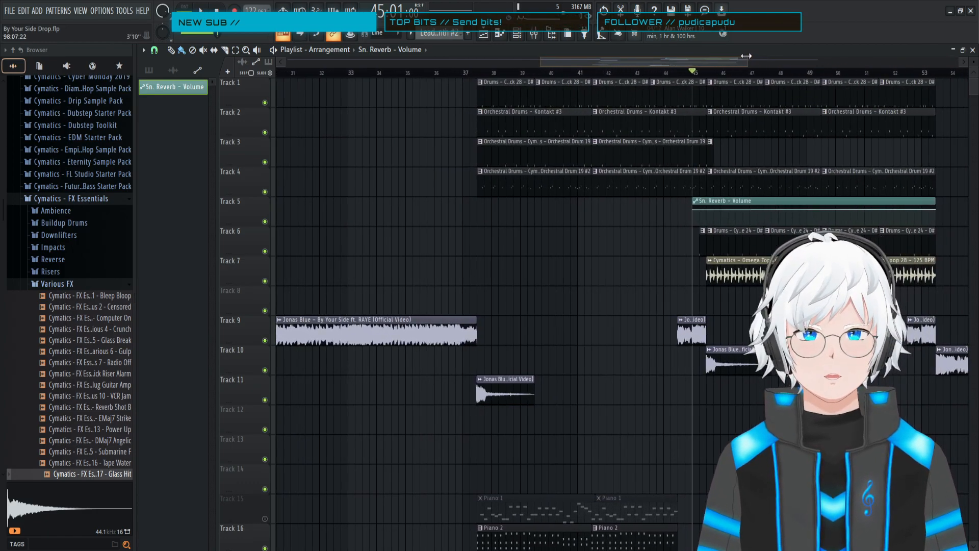
left_click_drag(540, 63, 660, 58)
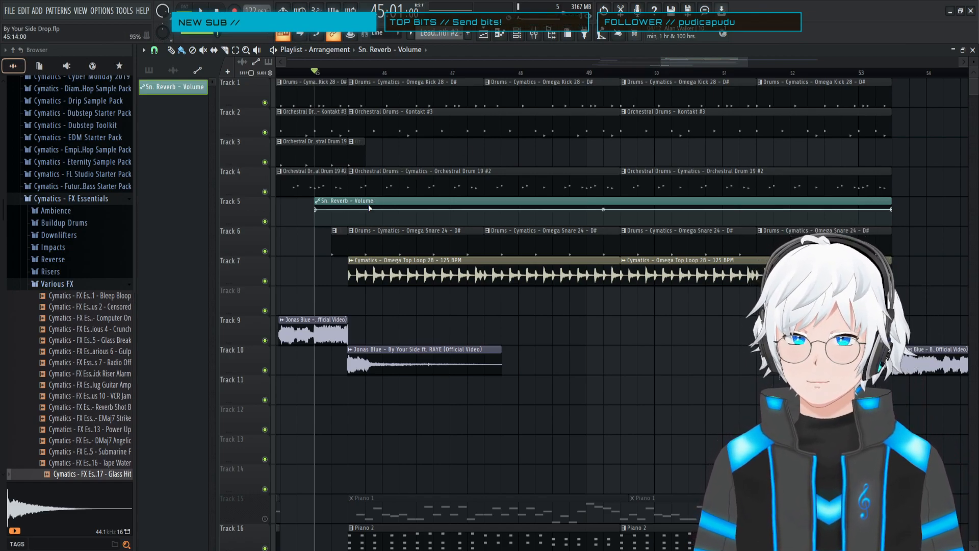
left_click_drag(370, 200, 404, 198)
key("space")
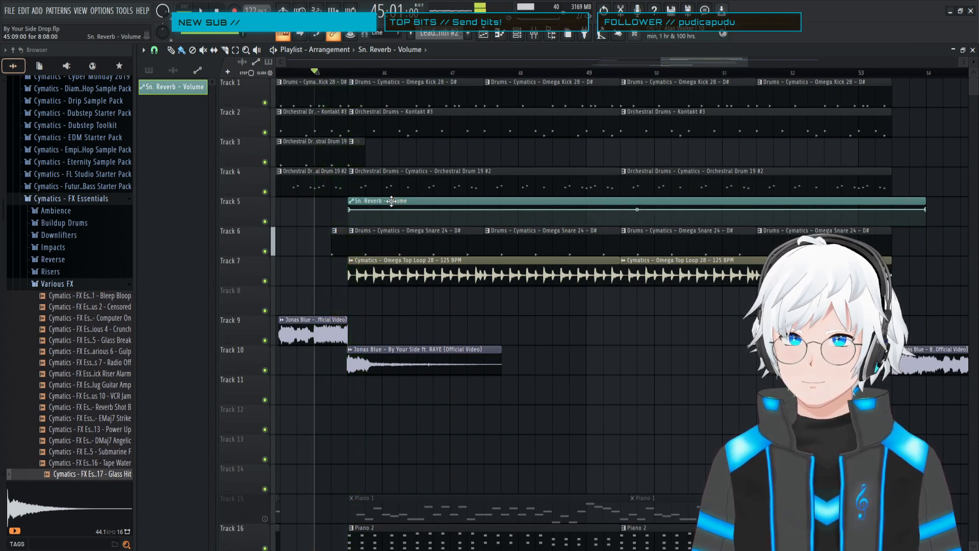
left_click_drag(401, 200, 381, 200)
key("space")
key("space")
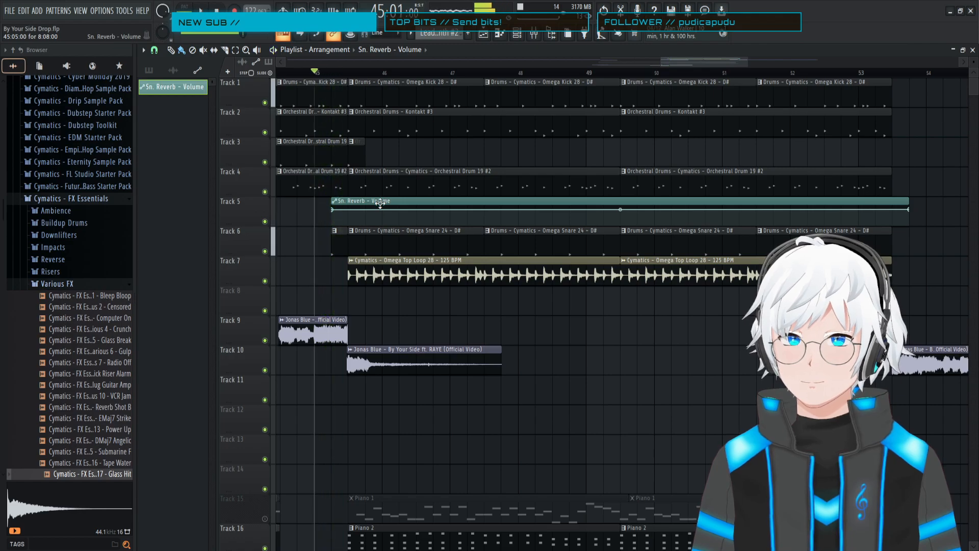
- Shape the Sn. Reverb volume envelope with points at 45:13:00, holding 80% up to there and dropping vertically to near zero
left_click_drag(743, 62, 694, 62)
left_click(396, 72)
key("space")
key("space")
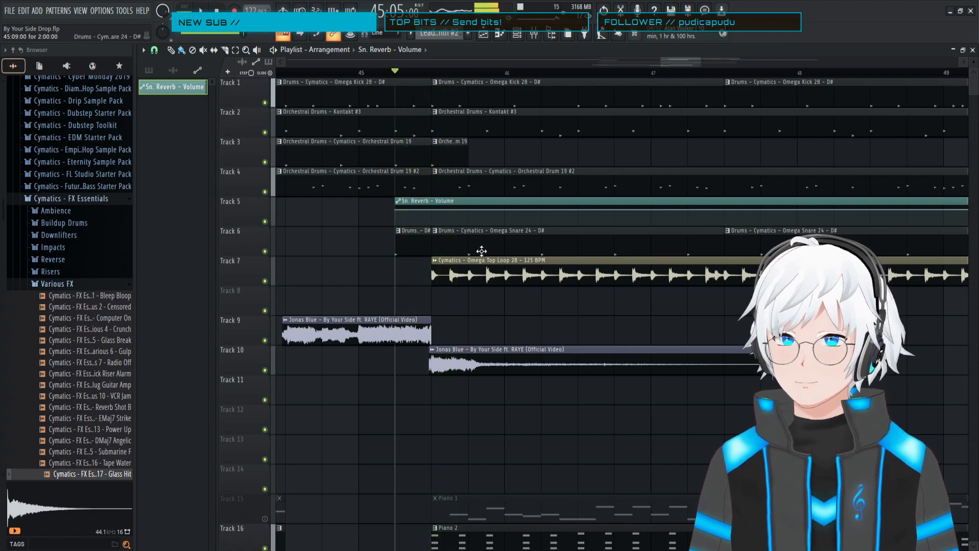
right_click(470, 213)
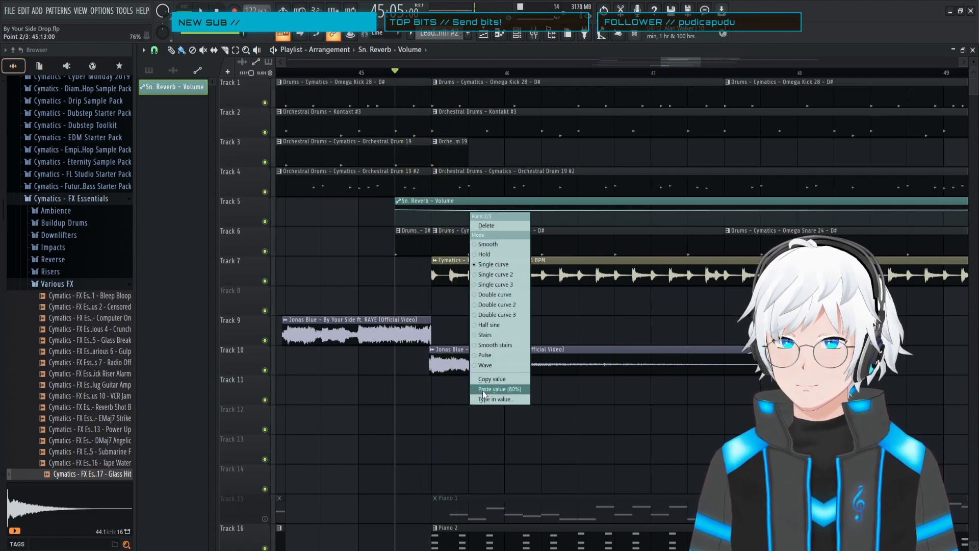
left_click(491, 392)
right_click(469, 221)
left_click_drag(469, 221, 470, 230)
key("space")
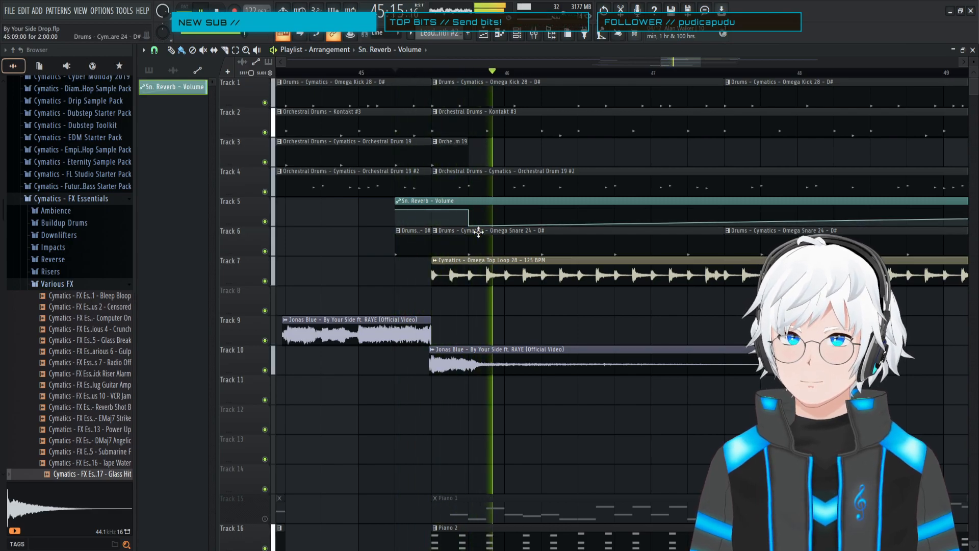
key("space")
- Shorten the Sn. Reverb volume clip to one bar with a flat low tail, and play it back
left_click_drag(700, 61, 836, 62)
left_click_drag(578, 210, 341, 227)
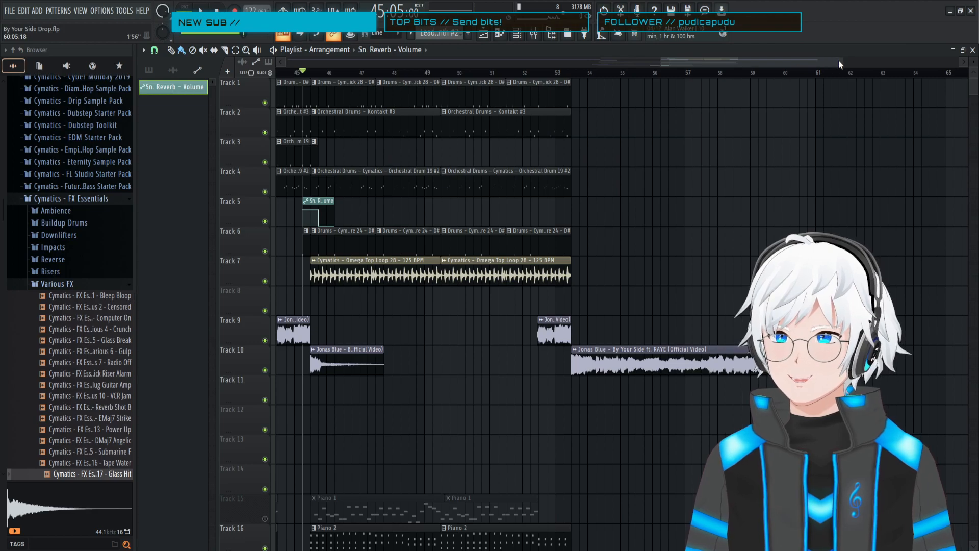
left_click_drag(840, 62, 701, 61)
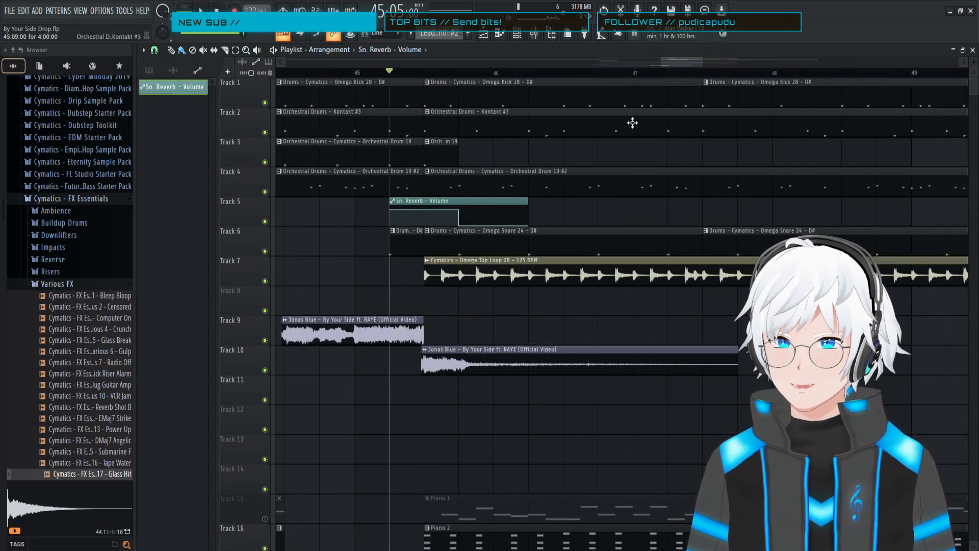
key("space")
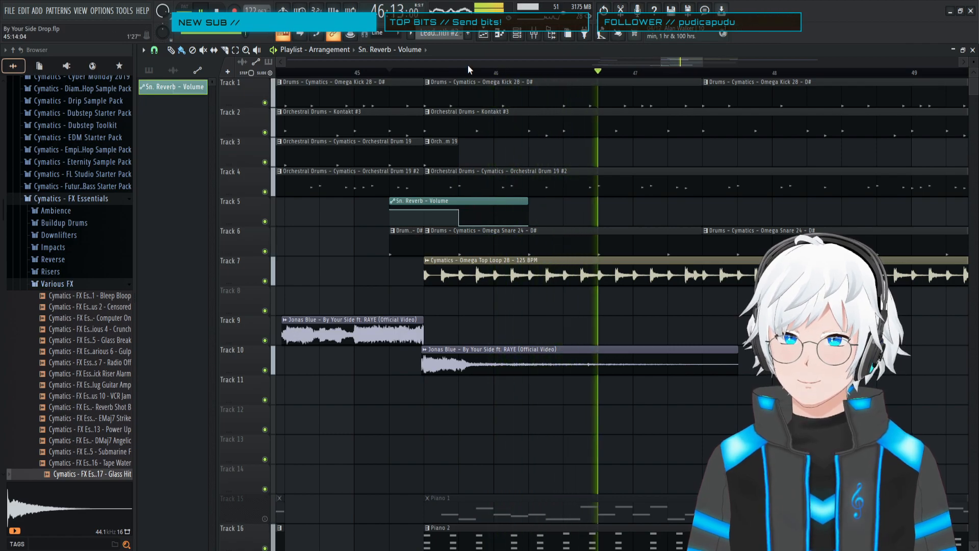
left_click(534, 35)
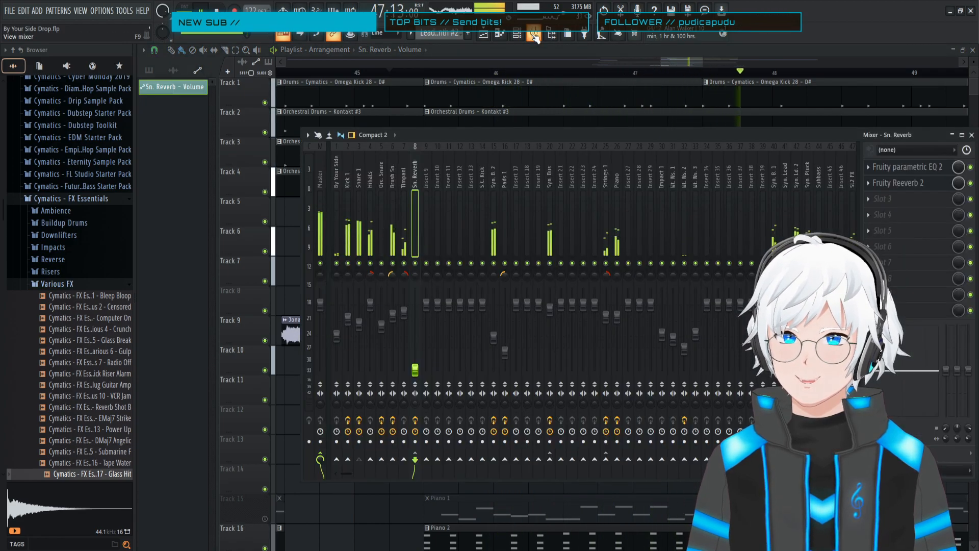
left_click(534, 35)
- Copy the one-bar Sn. Reverb volume clip on Track 5 to 49:05:00 and play through both clips
left_click_drag(445, 203, 716, 193)
key("space")
left_click_drag(702, 62, 795, 71)
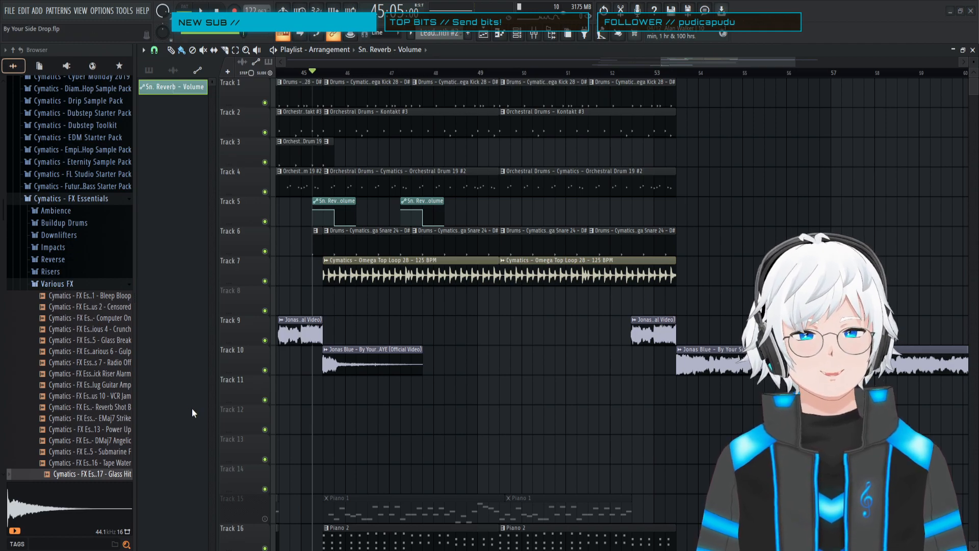
key("space")
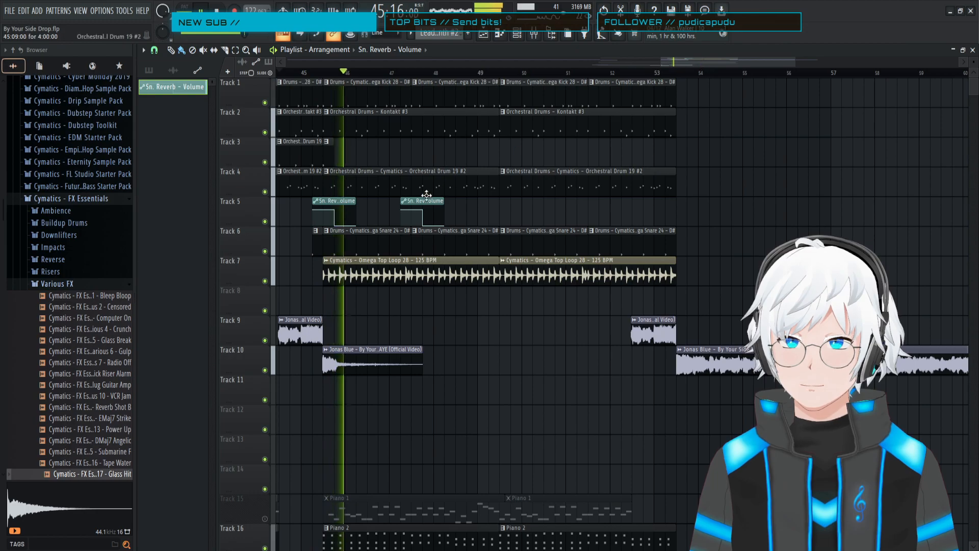
left_click_drag(422, 201, 512, 208)
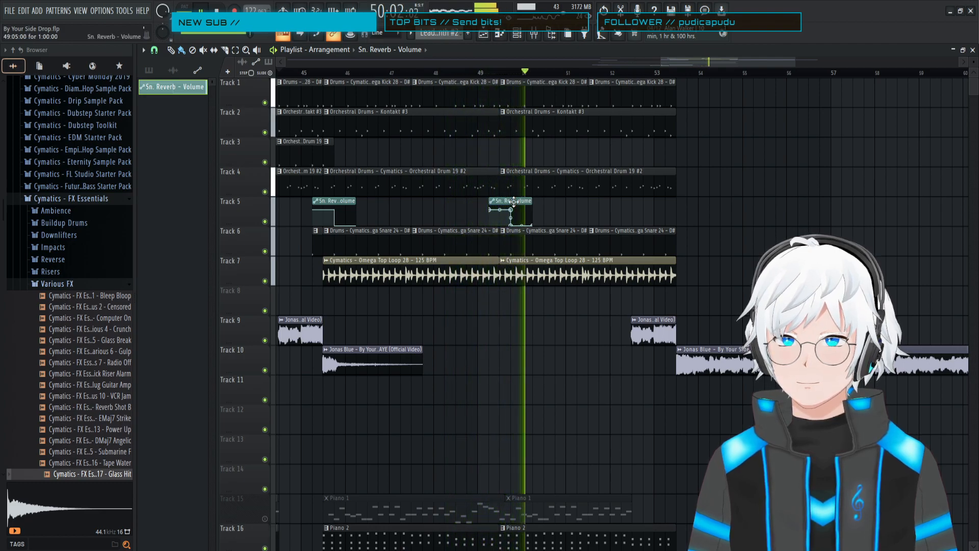
key("space")
key("space")
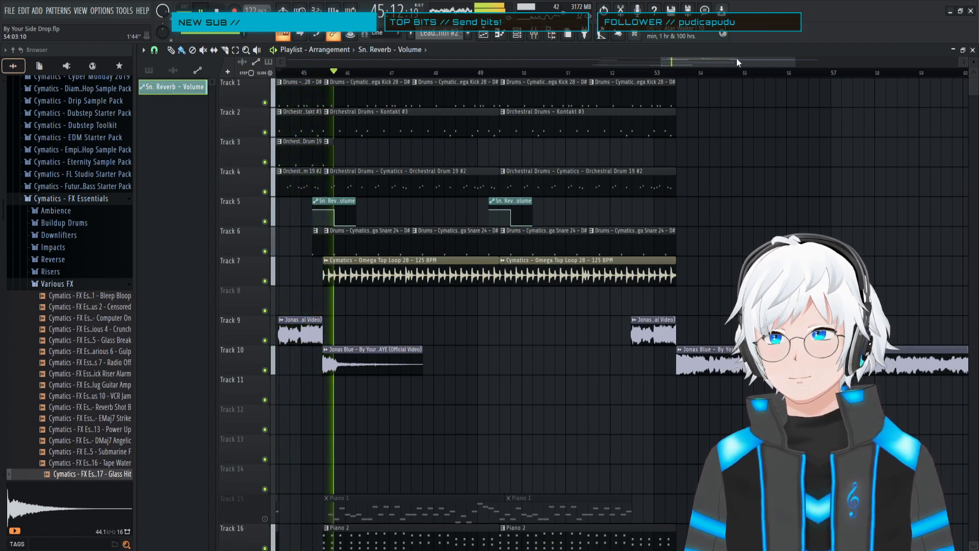
key("space")
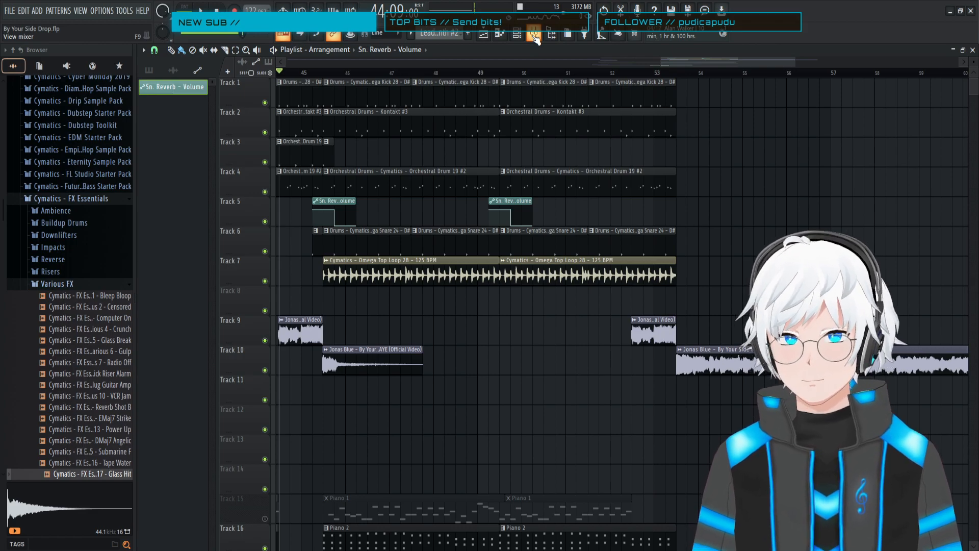
- Delete the 80% point at 45:13:00 and adjust the first segment's tension to about 44% for a curved volume fade
left_click_drag(794, 60, 688, 60)
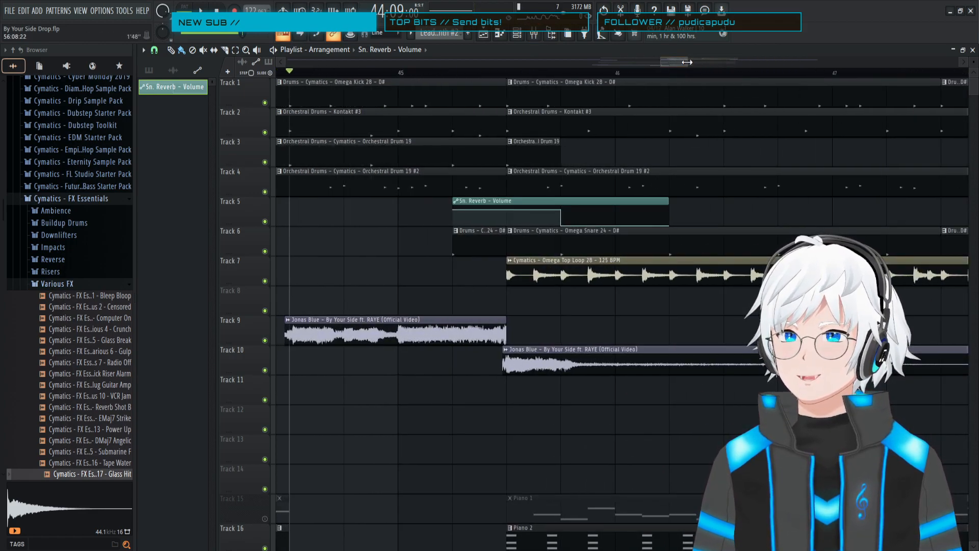
right_click(561, 210)
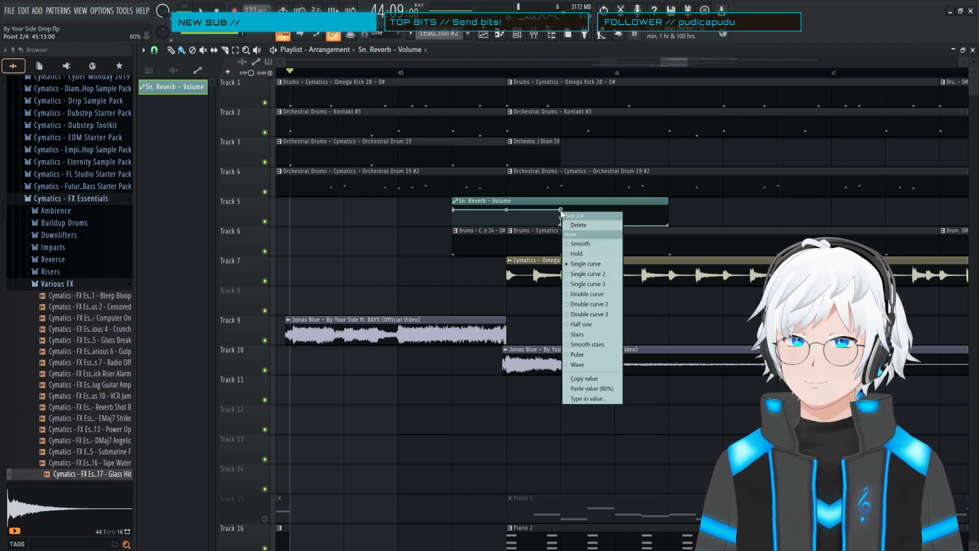
left_click(579, 224)
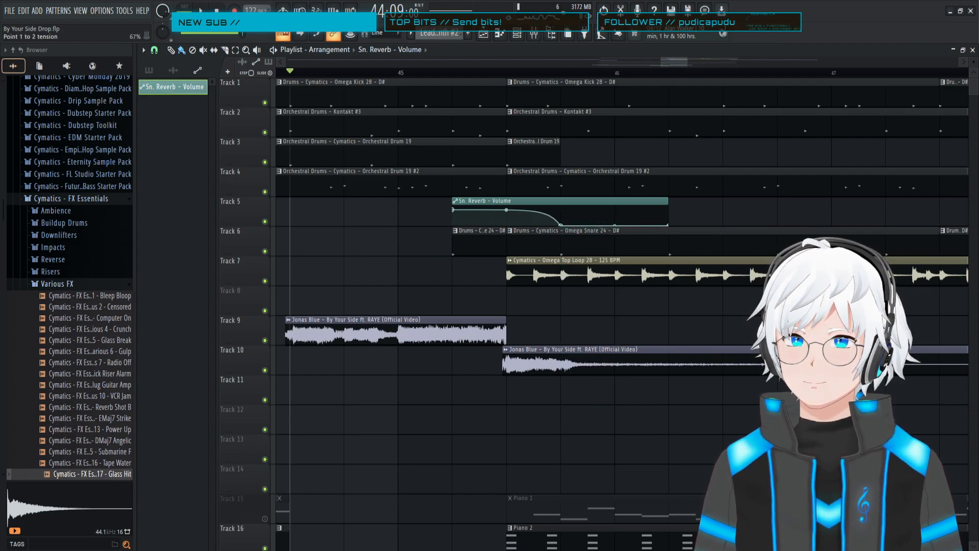
key("space")
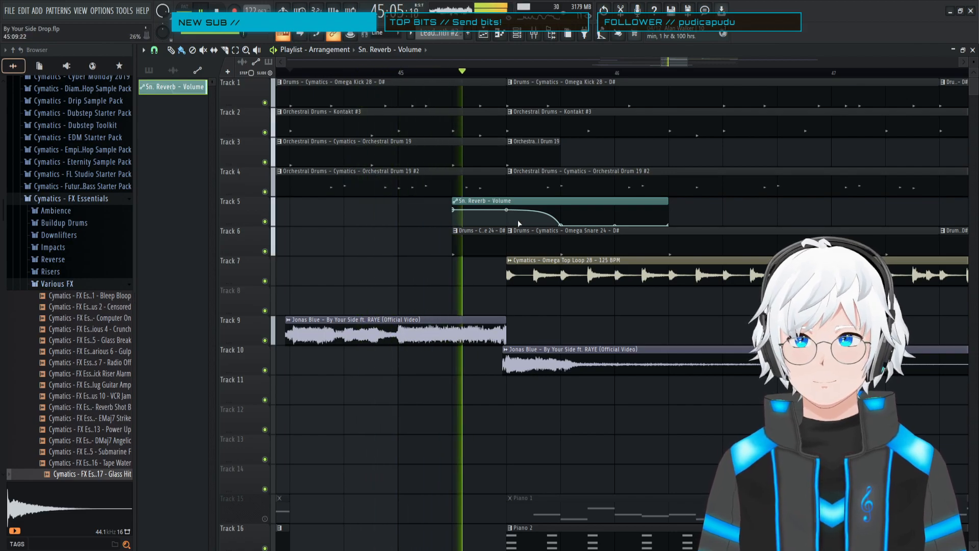
key("space")
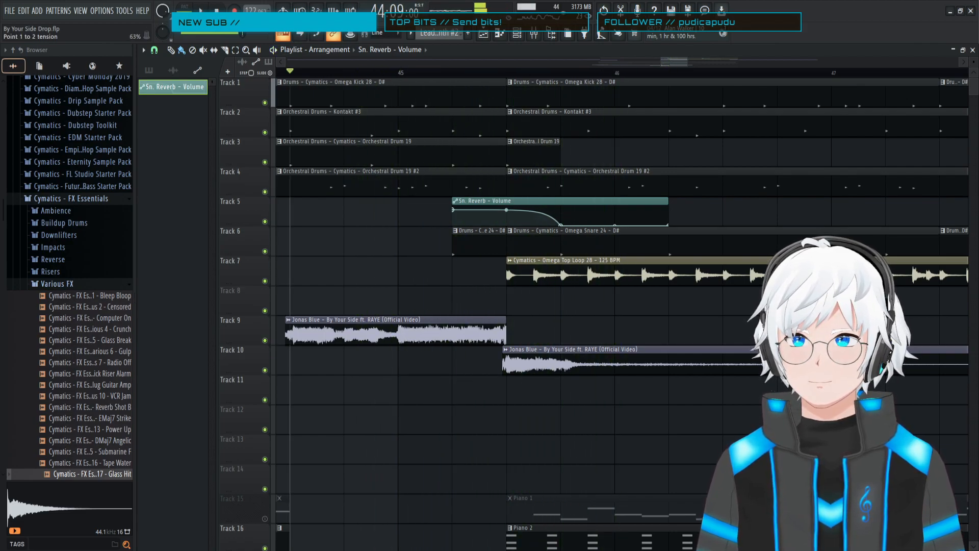
key("space")
key("space")
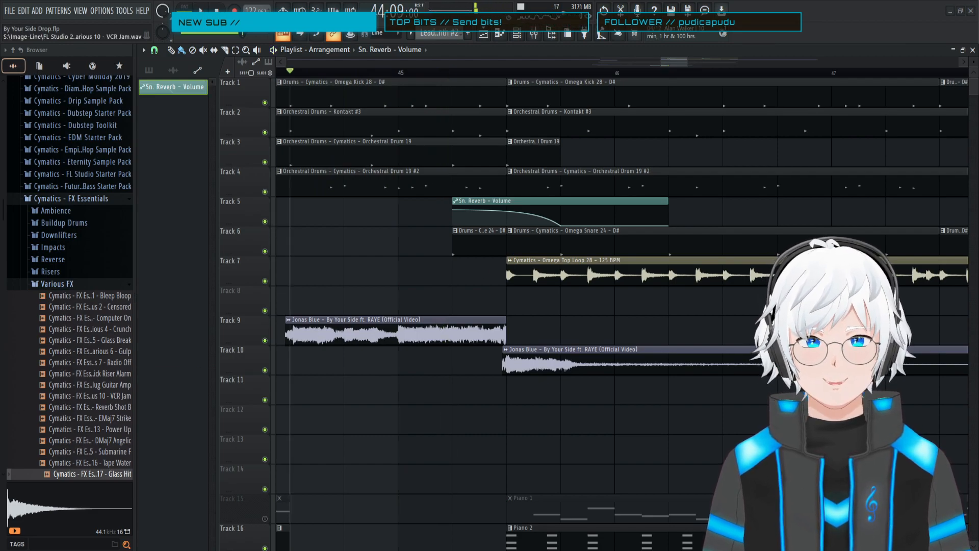
key("space")
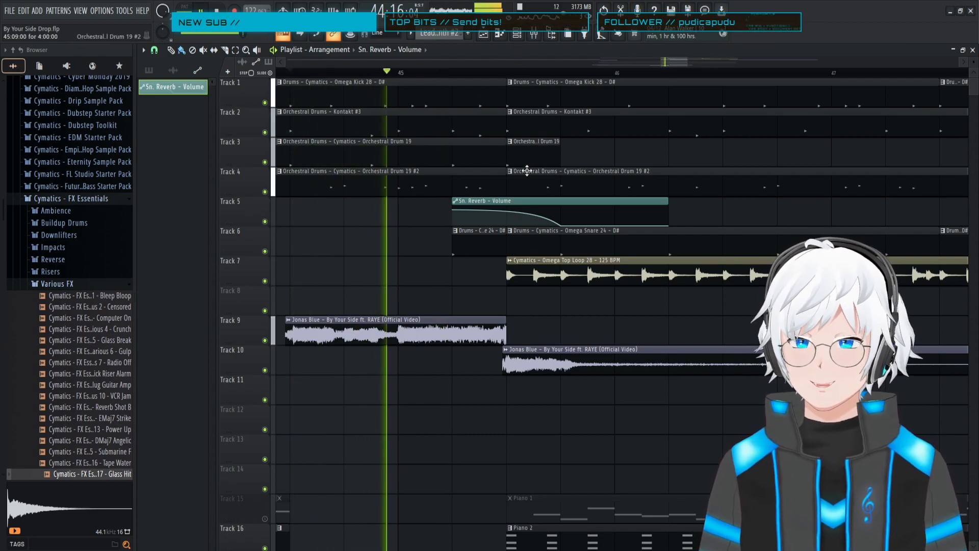
key("space")
key("space")
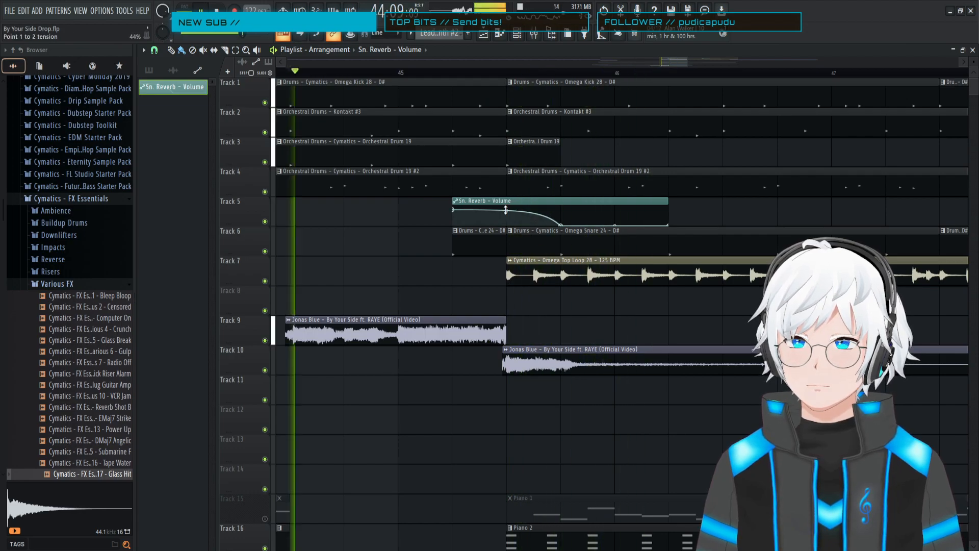
- Play the start of the drop with the mixer open and examine the Sn. Reverb fader and level
left_click(534, 35)
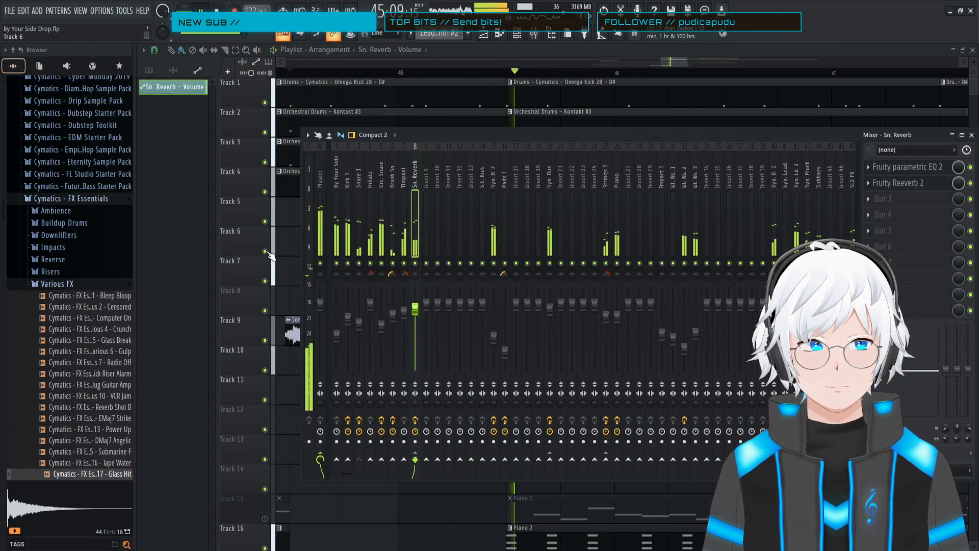
key("space")
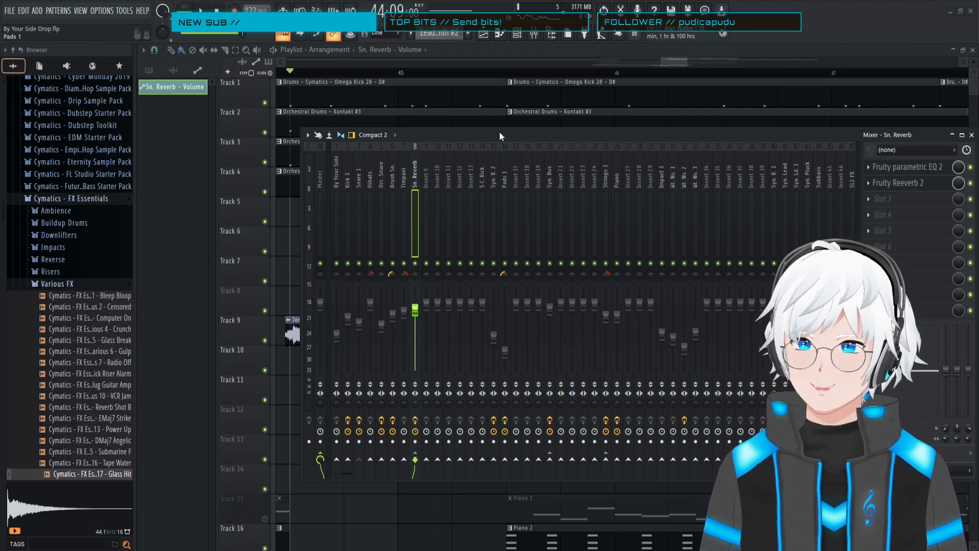
key("space")
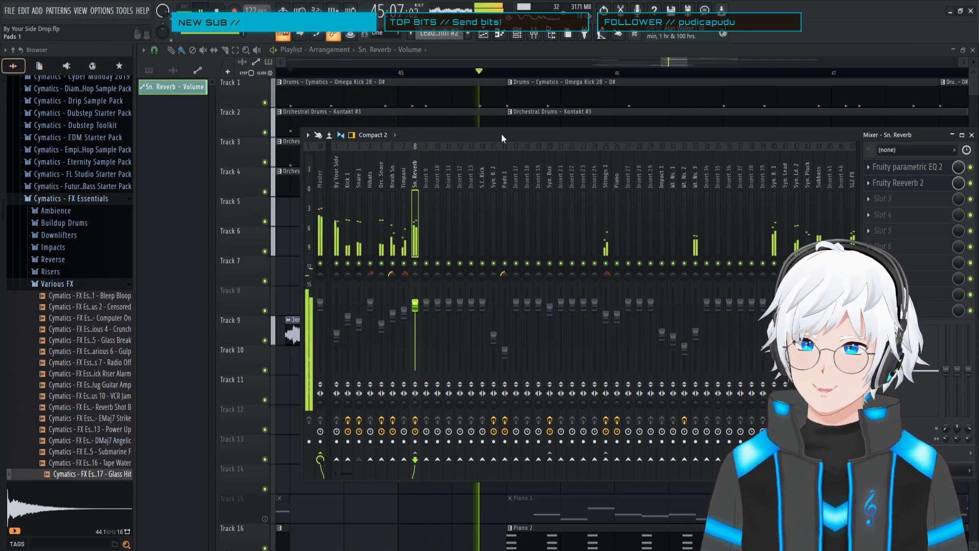
left_click_drag(501, 134, 497, 134)
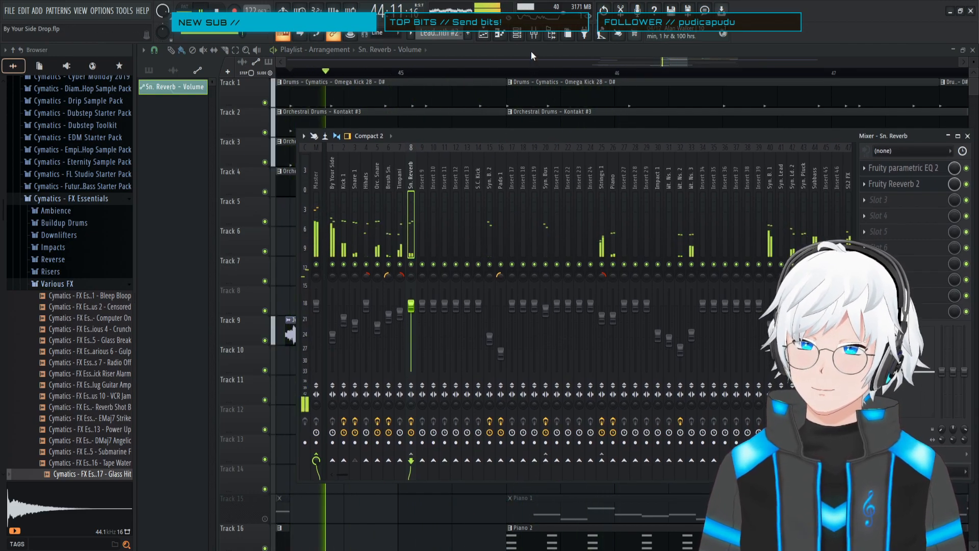
left_click(533, 35)
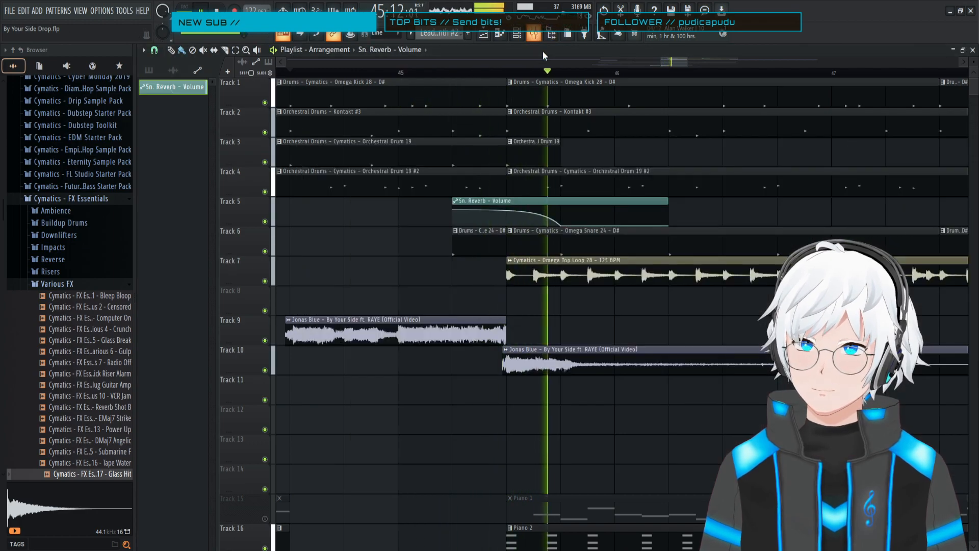
left_click(521, 38)
left_click(519, 36)
left_click(533, 34)
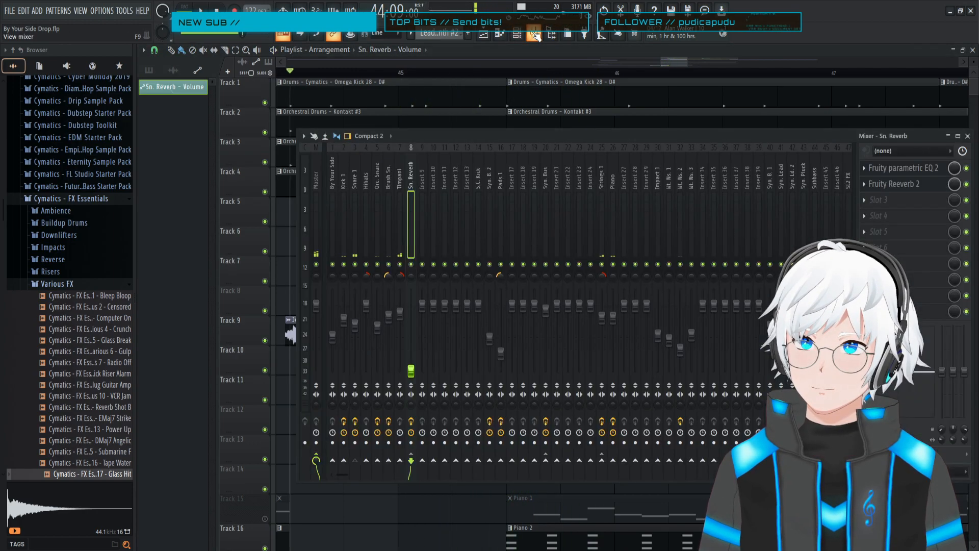
- Set the Fruity Reeverb 2 wet level on the Sn. Reverb track to 66% while playing the drop
left_click(892, 183)
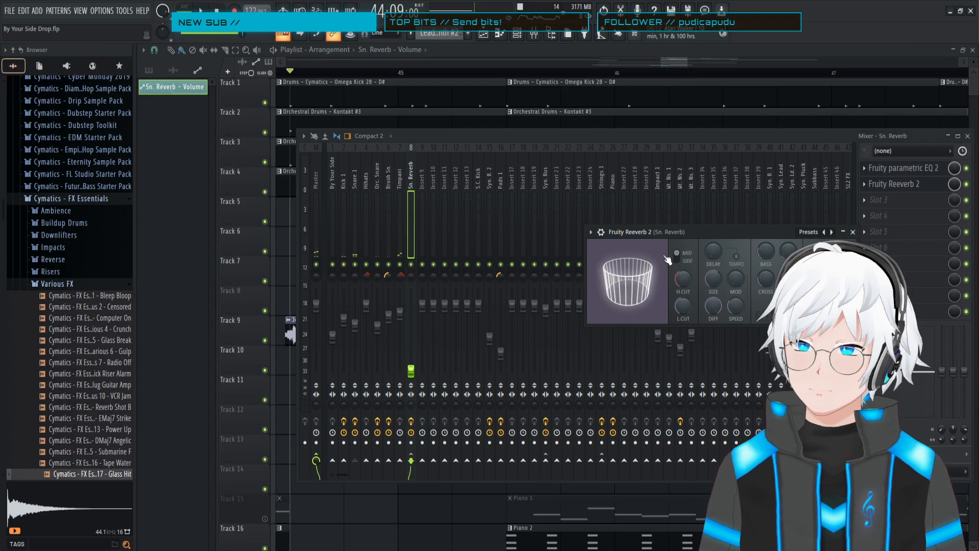
left_click_drag(772, 233, 643, 245)
key("space")
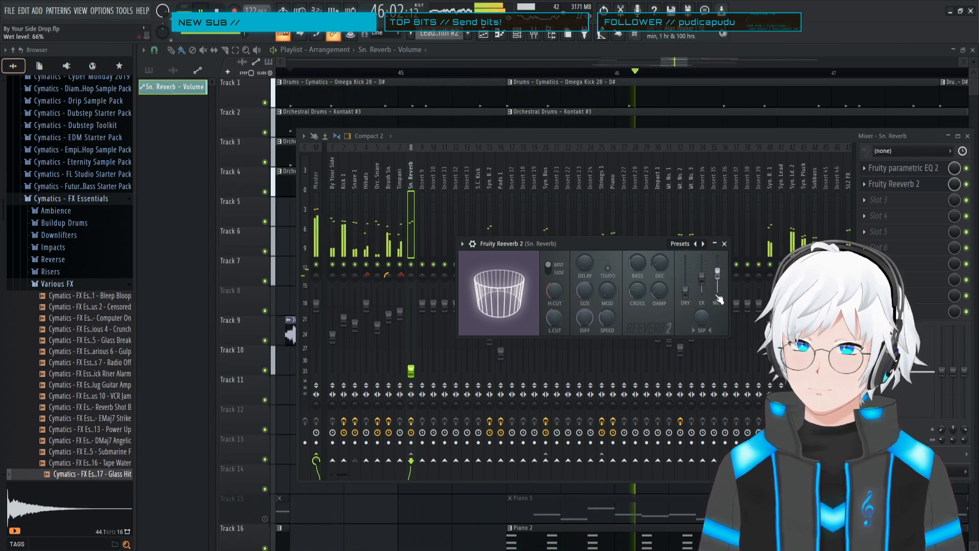
key("space")
key("space")
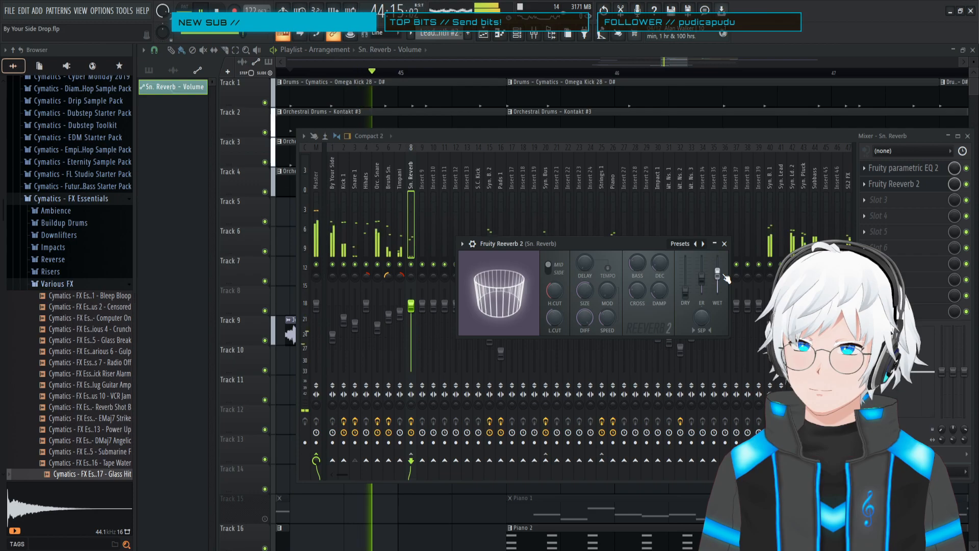
- Return to the playlist and play the arrangement from just before bar 44 into the drop to check the snare reverb
key("space")
key("F5")
key("space")
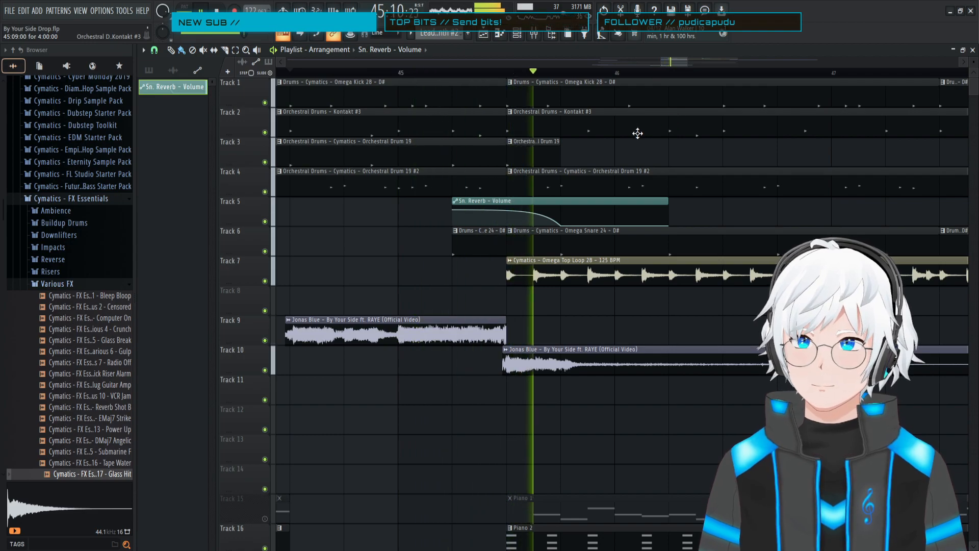
left_click_drag(661, 62, 629, 63)
key("space")
left_click(580, 73)
key("space")
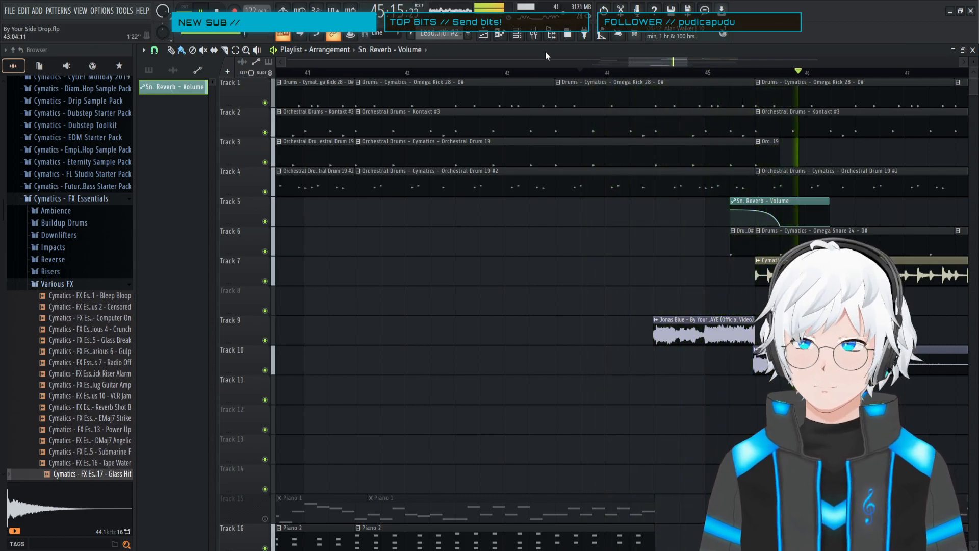
- Lower the Fruity Reeverb 2 wet level slightly on the Sn. Reverb track while playing the drop
left_click(533, 34)
key("space")
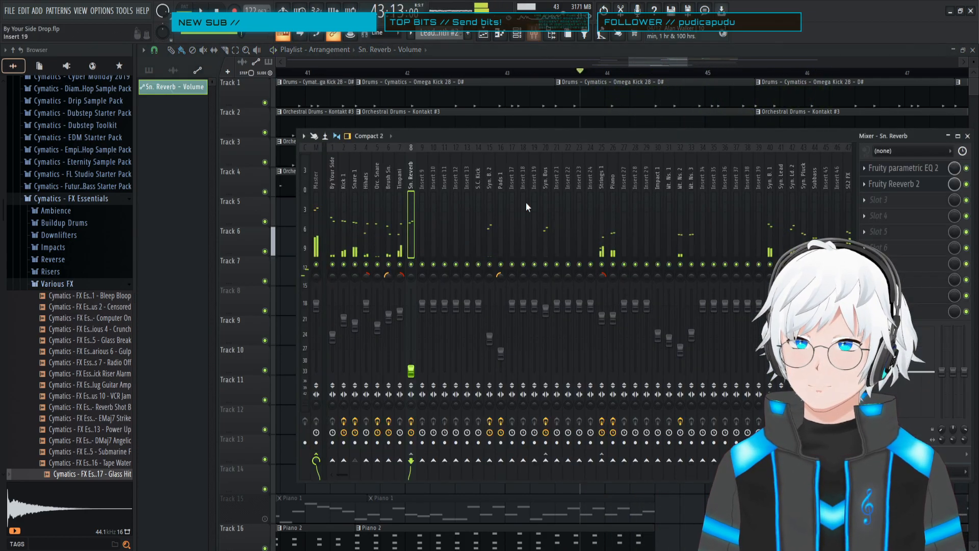
left_click(897, 184)
key("space")
left_click_drag(717, 274, 717, 278)
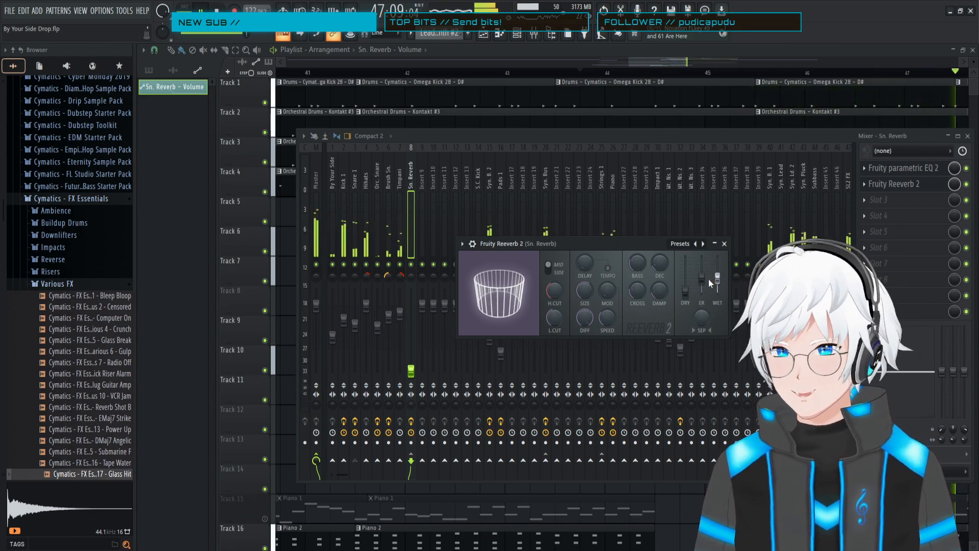
- Play the arrangement from 48:05:00 over the volume fade at bar 49 and examine the Sn. Reverb fader in the mixer
left_click(625, 57)
left_click_drag(641, 62, 690, 72)
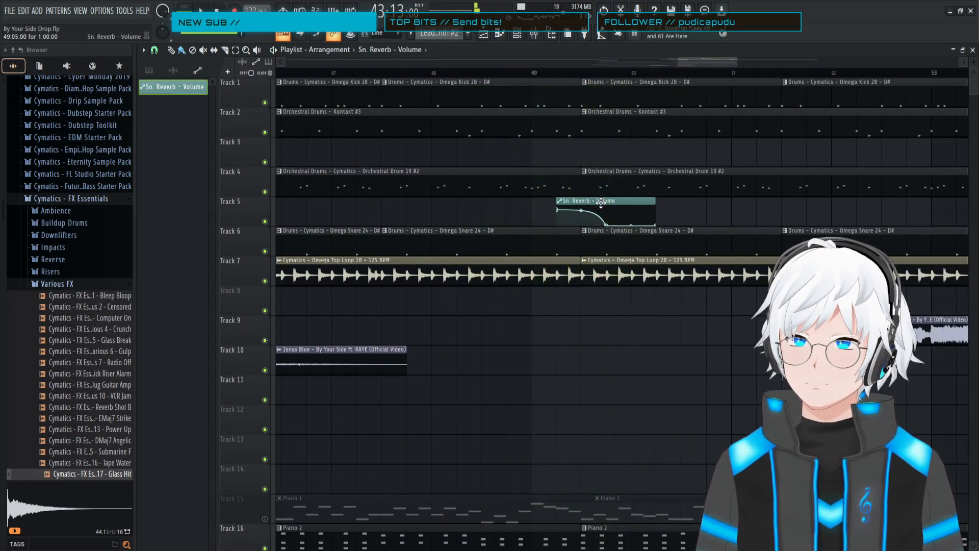
left_click(467, 73)
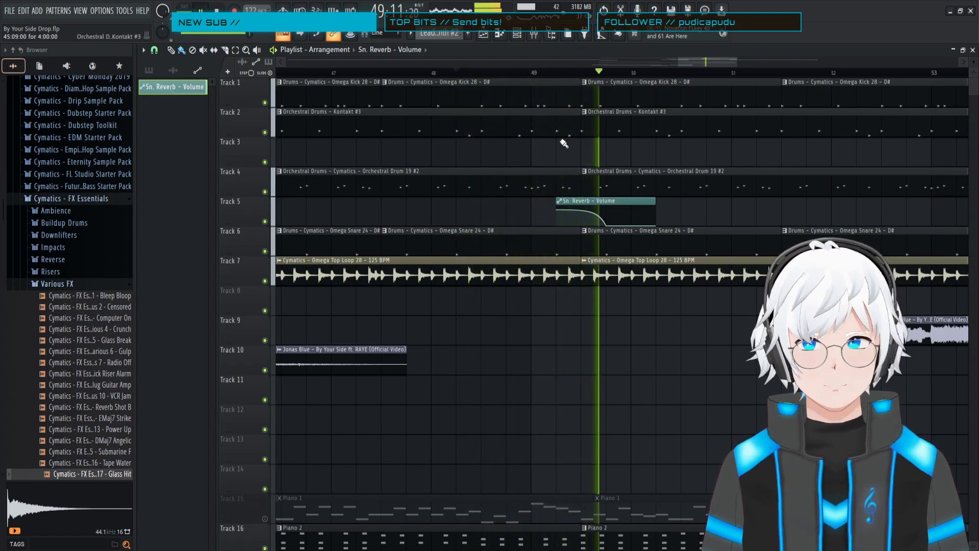
key("space")
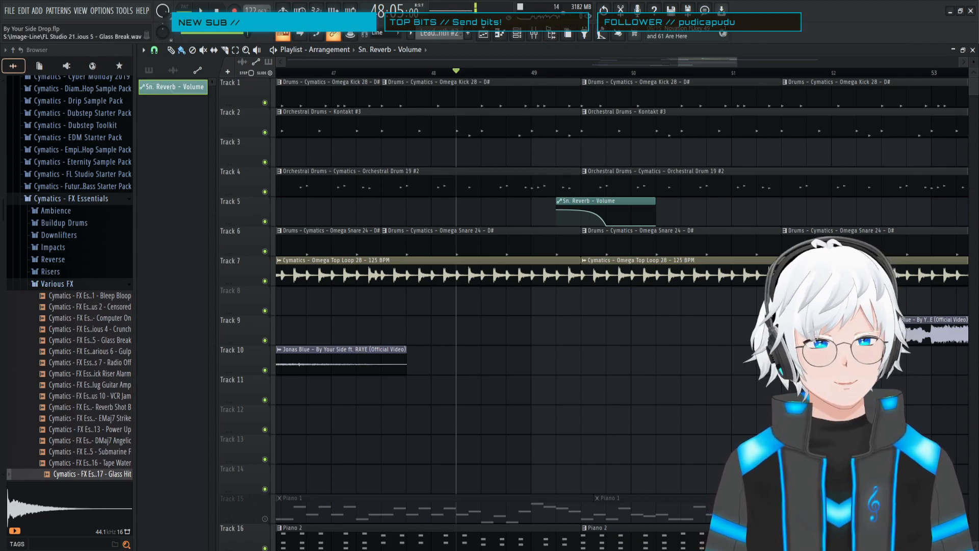
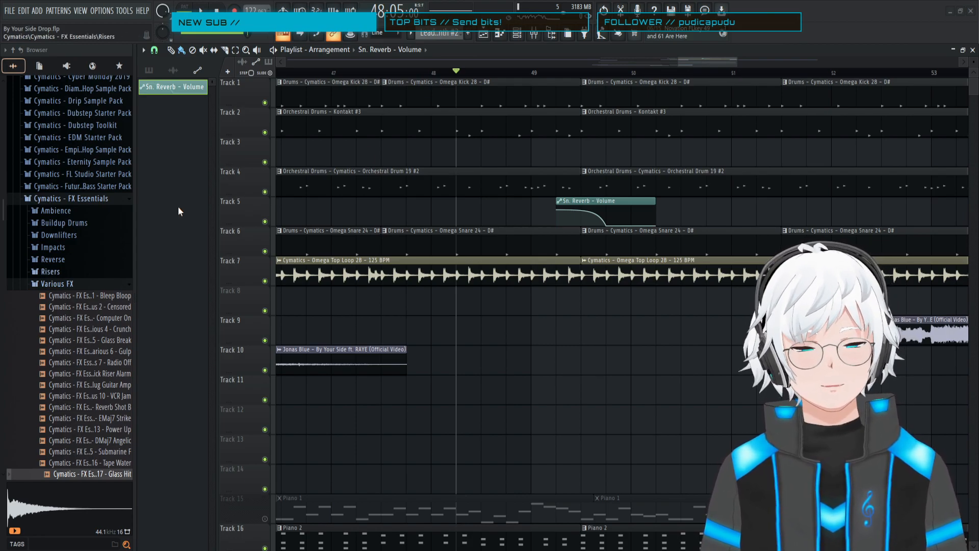
key("space")
left_click_drag(715, 62, 720, 62)
left_click(533, 34)
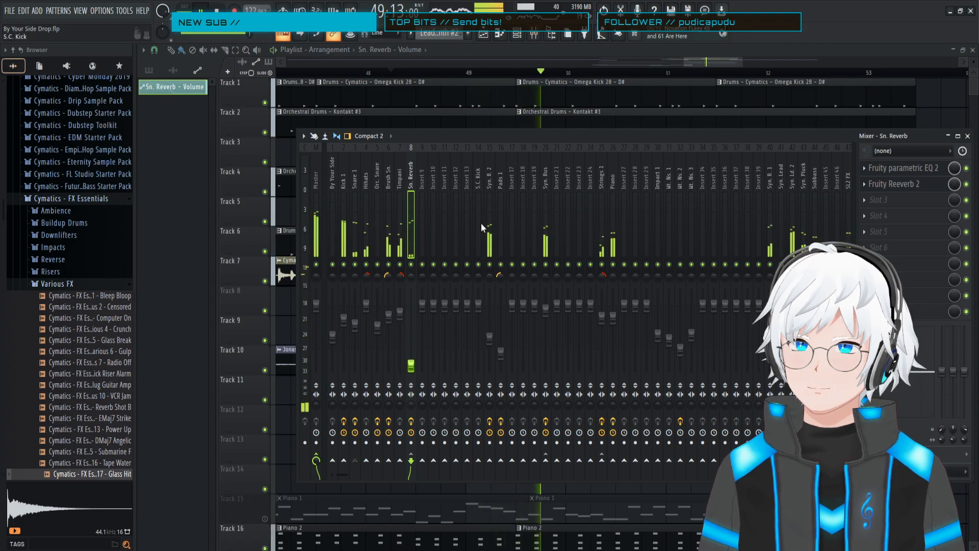
key("F9")
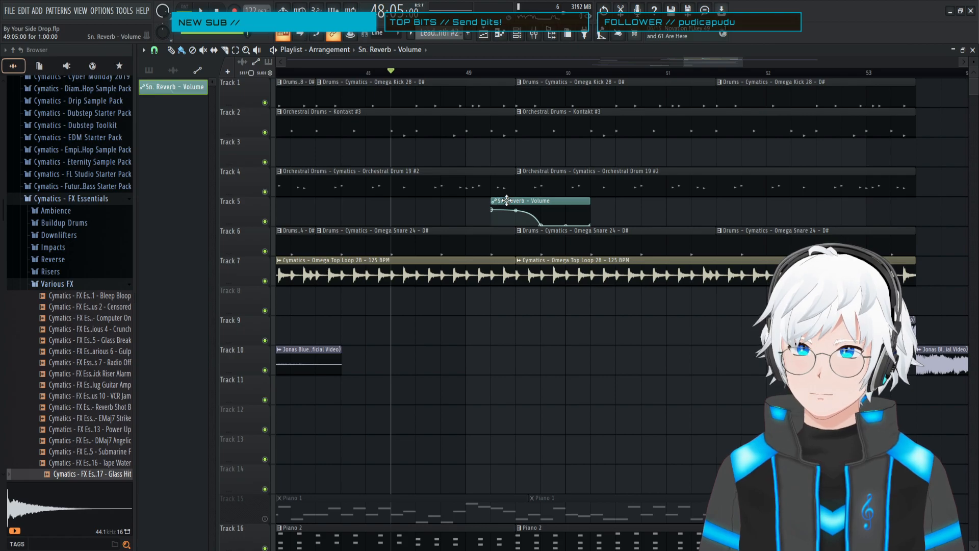
- Try to move the second Sn. Reverb volume clip to start at 49:01:00 and undo the move
left_click_drag(493, 200, 489, 200)
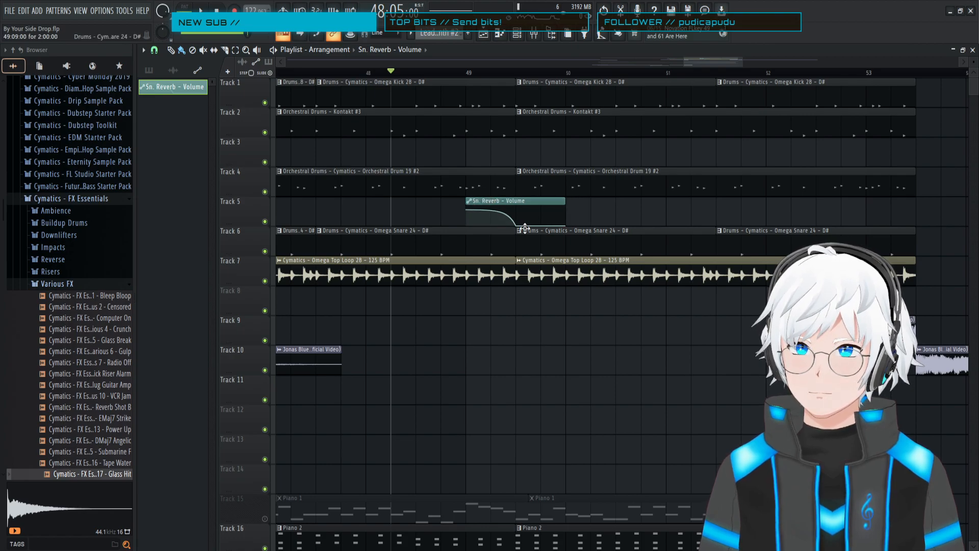
key("ctrl+z")
key("ctrl+z")
key("ctrl+z")
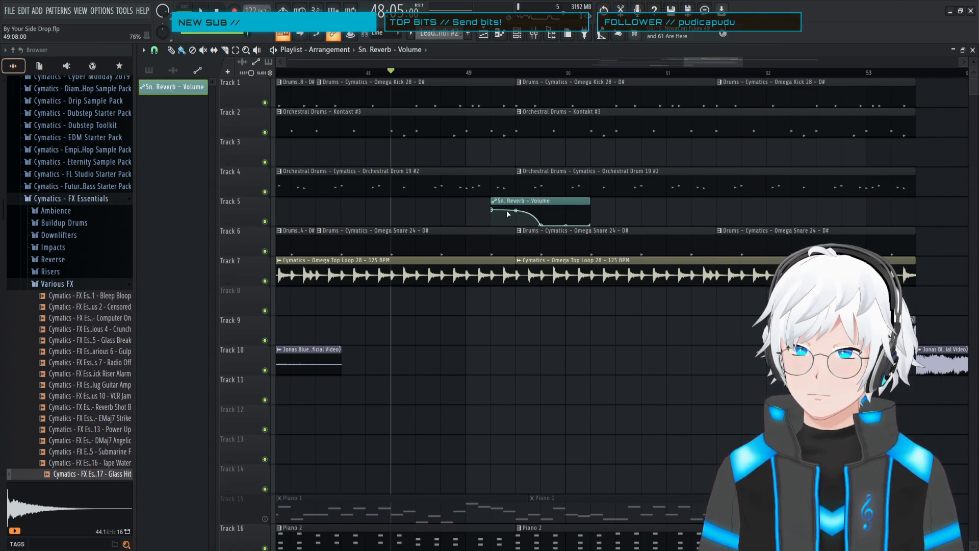
- Extend the flat start of the Sn. Reverb volume automation to a 1:04:00 clip length and start its two clips at 45:01:00 and 49:01:00
right_click(492, 209)
left_click(516, 378)
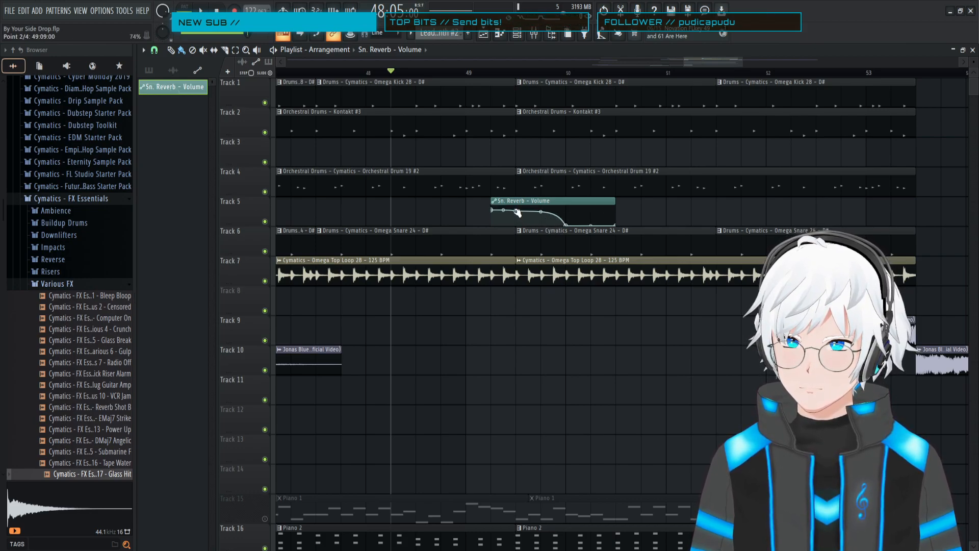
right_click(524, 228)
left_click(540, 390)
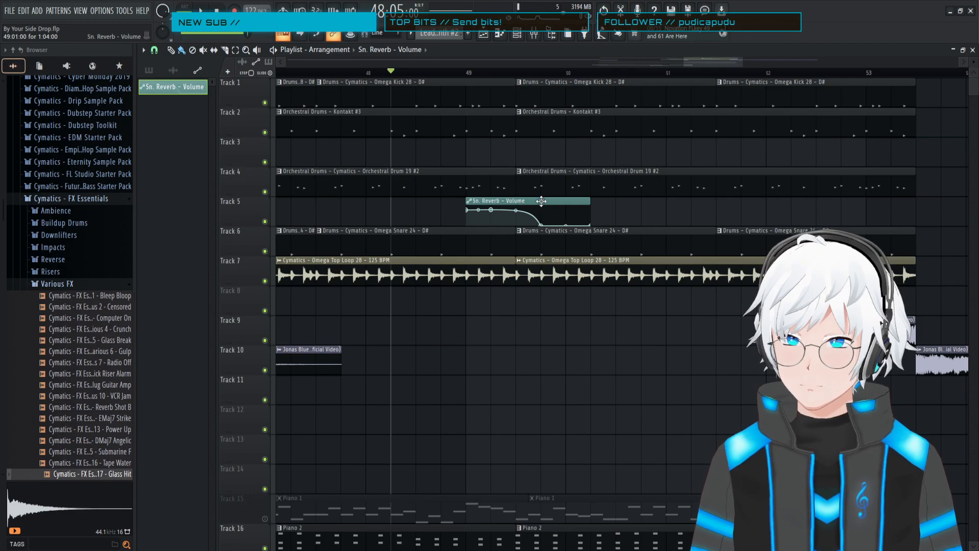
left_click_drag(711, 60, 677, 64)
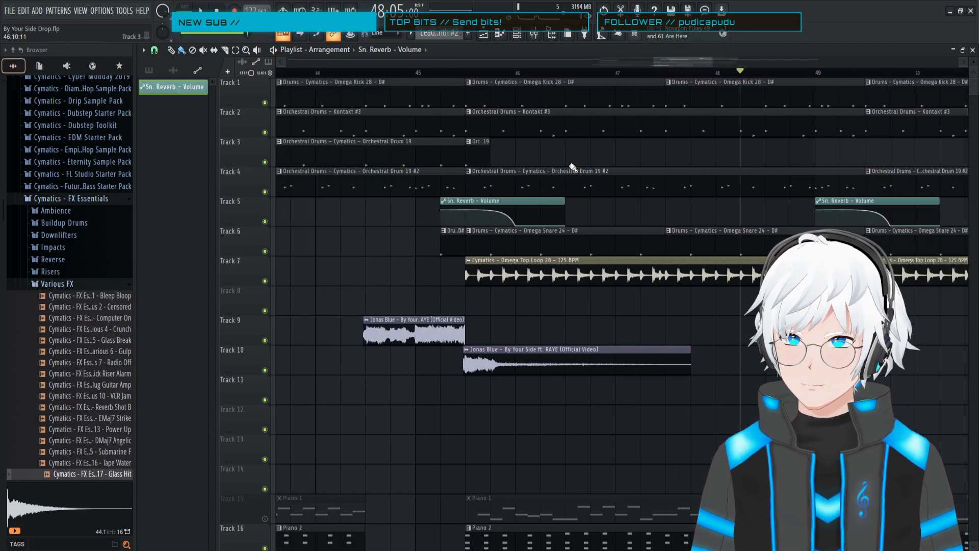
left_click_drag(517, 203, 503, 204)
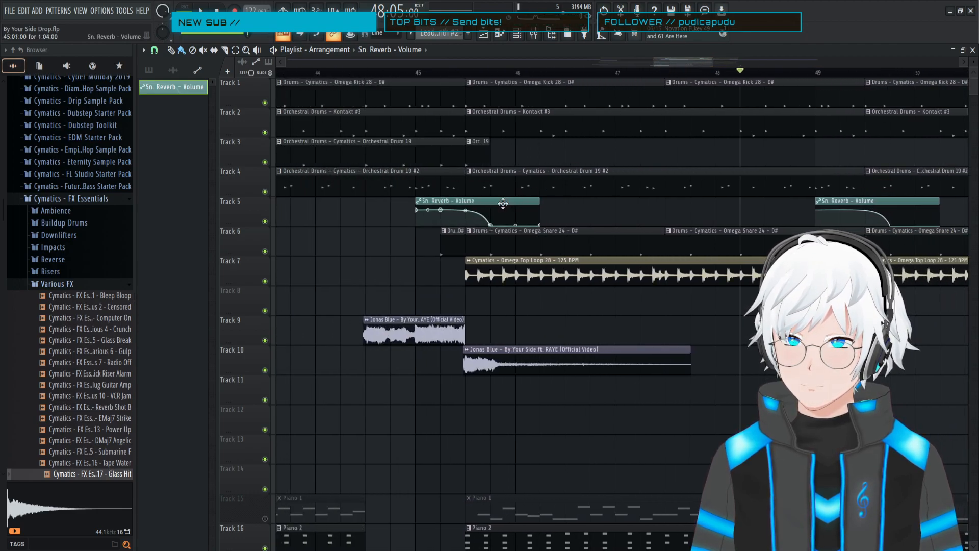
- Play the start of the drop from bars 44 and 45 and examine how the Sn. Reverb fader follows the extended automation in the mixer
key("space")
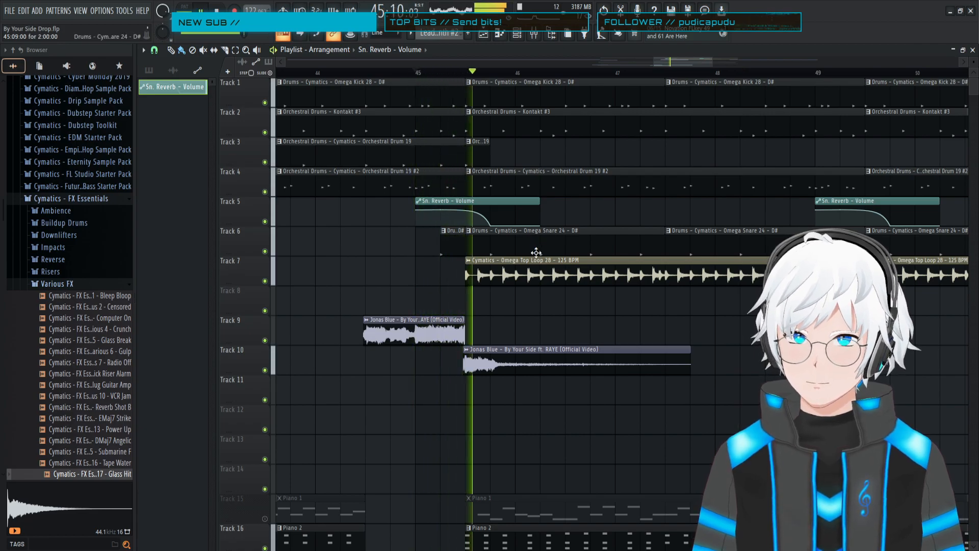
key("space")
key("space")
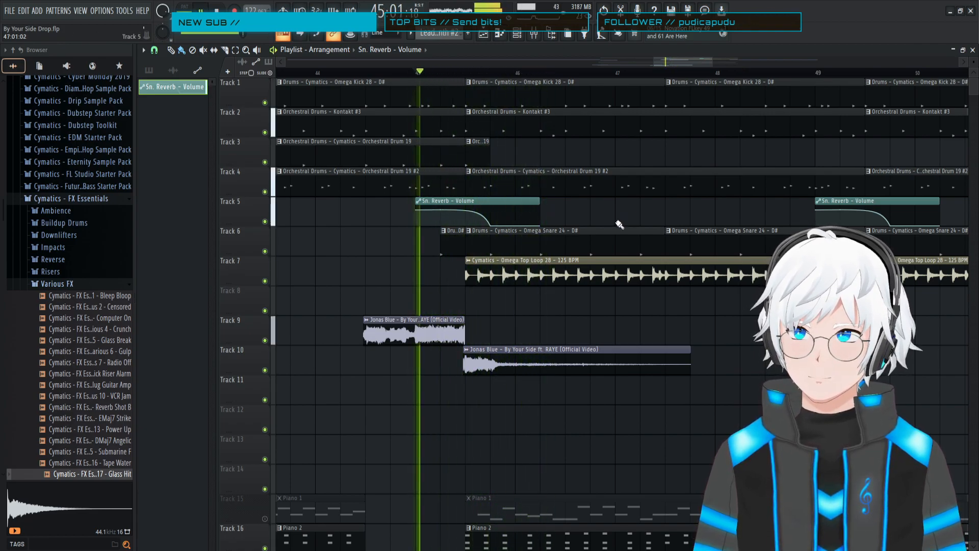
left_click(540, 37)
key("space")
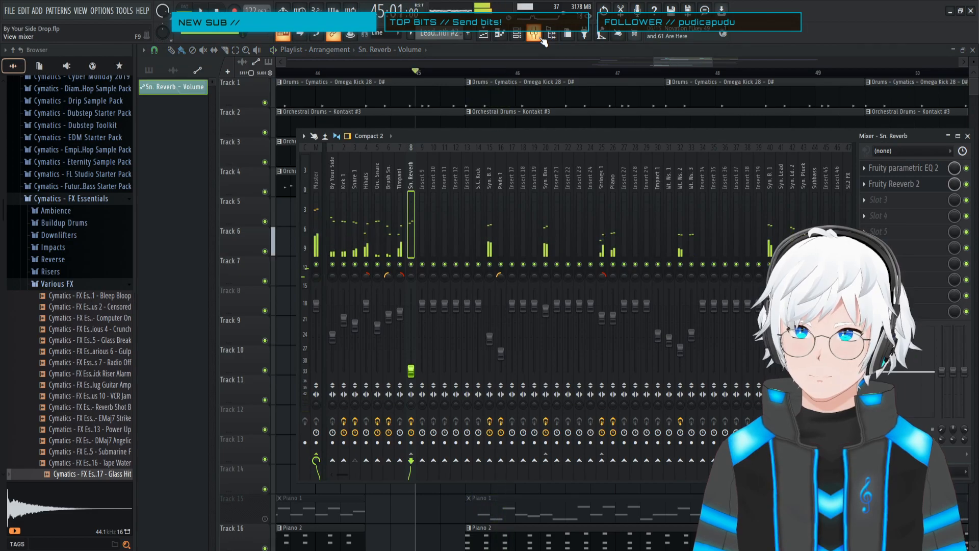
key("space")
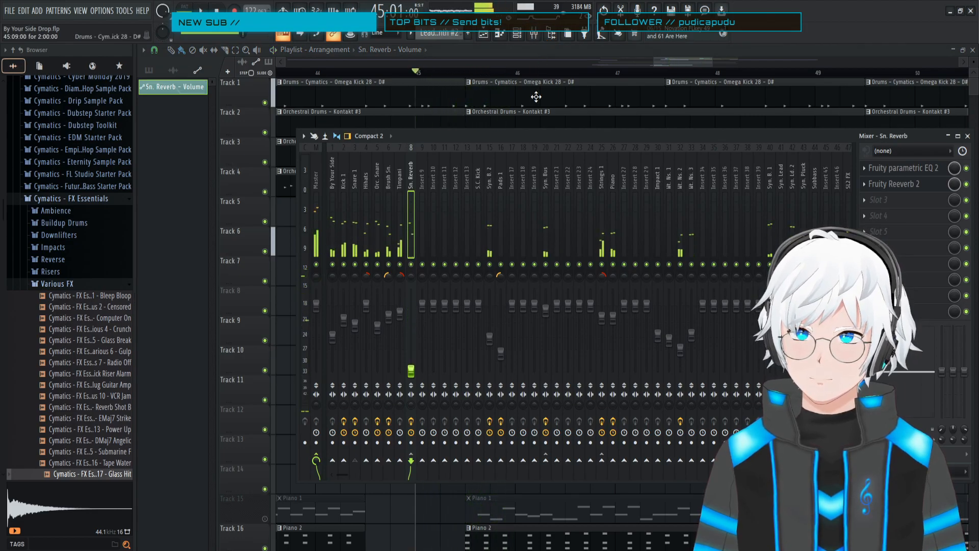
left_click(316, 75)
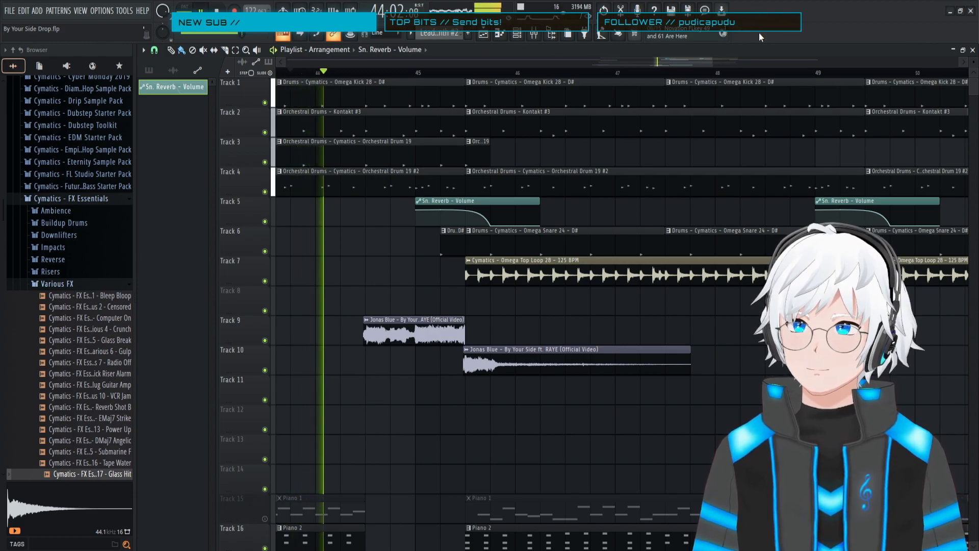
scroll(711, 60, "right", 1)
left_click_drag(713, 61, 777, 62)
key("space")
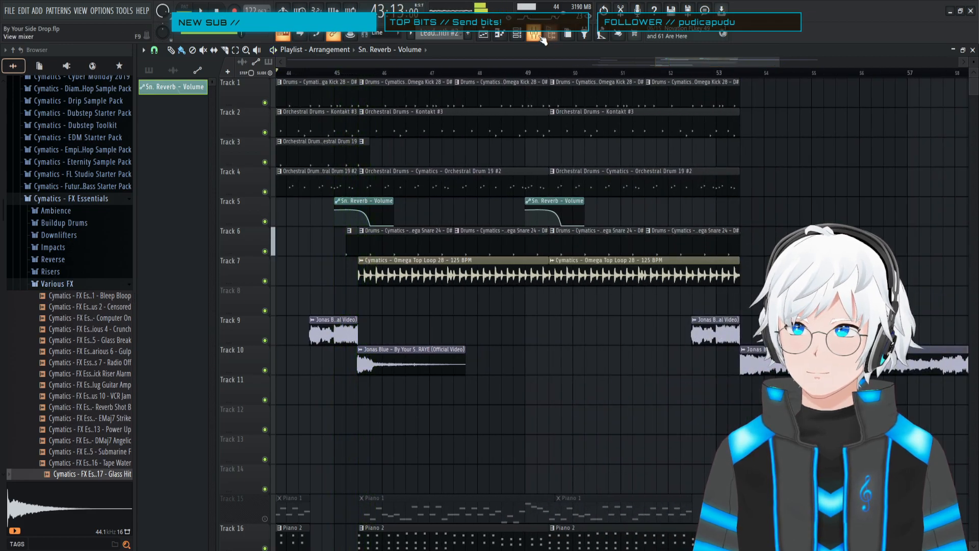
left_click(542, 38)
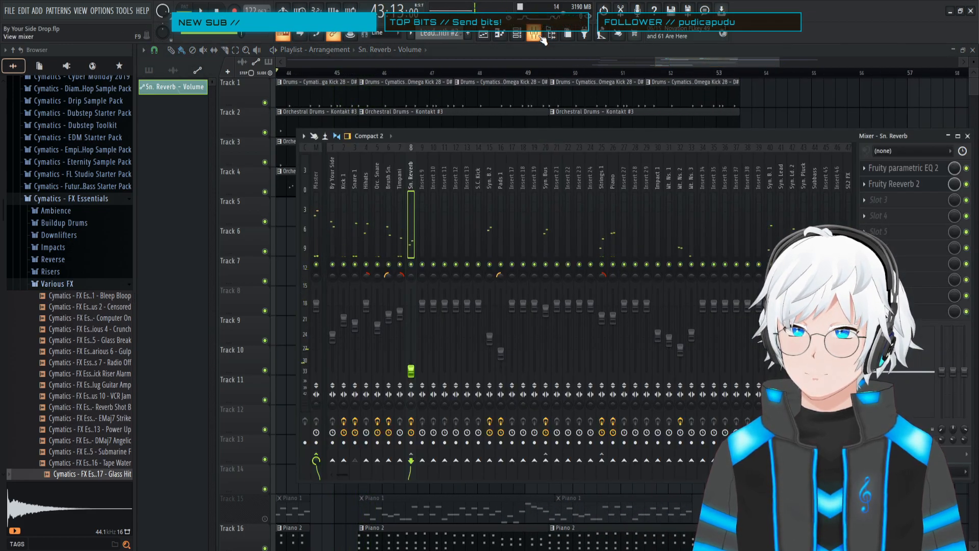
key("space")
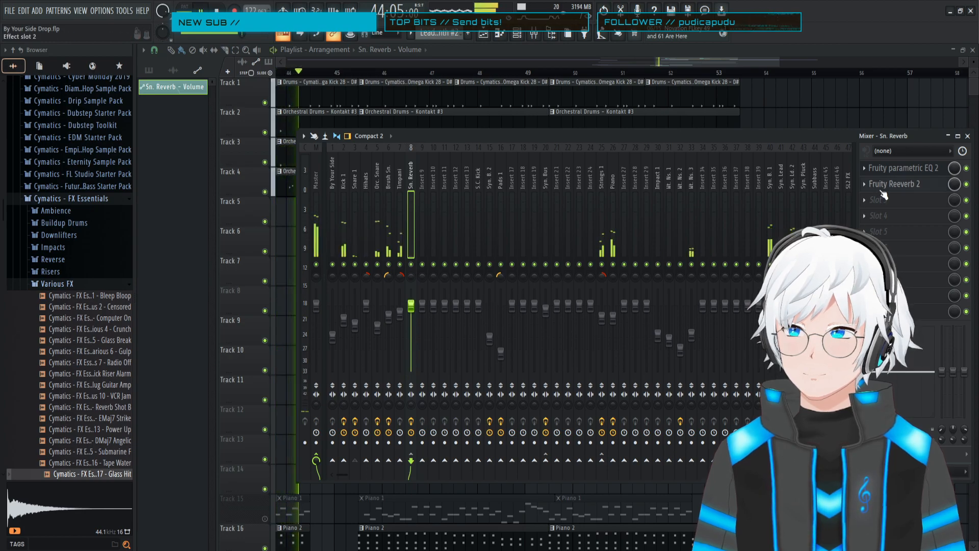
- Open Fruity Reeverb 2 on Sn. Reverb and delete its wet level entry from the current project's initialized controls
left_click(897, 184)
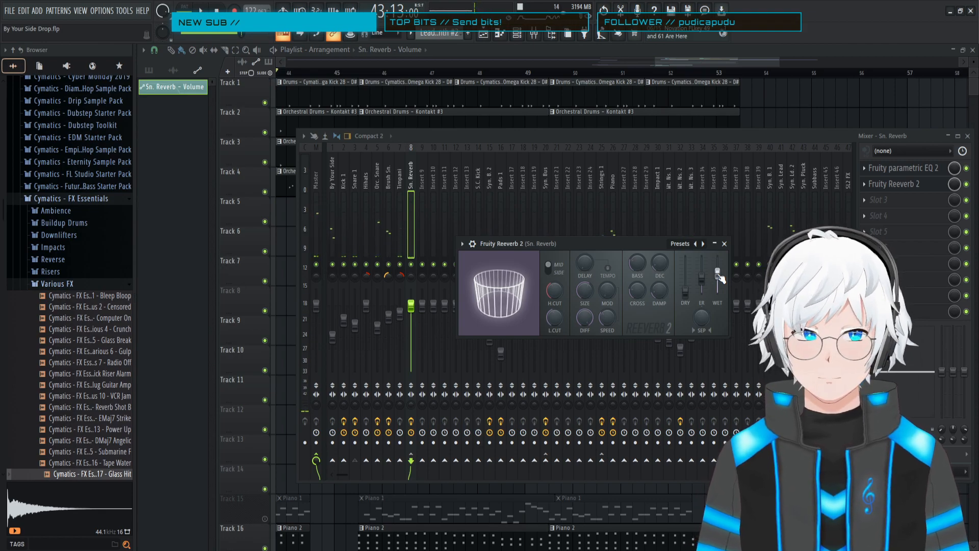
scroll(72, 143, "up", 10)
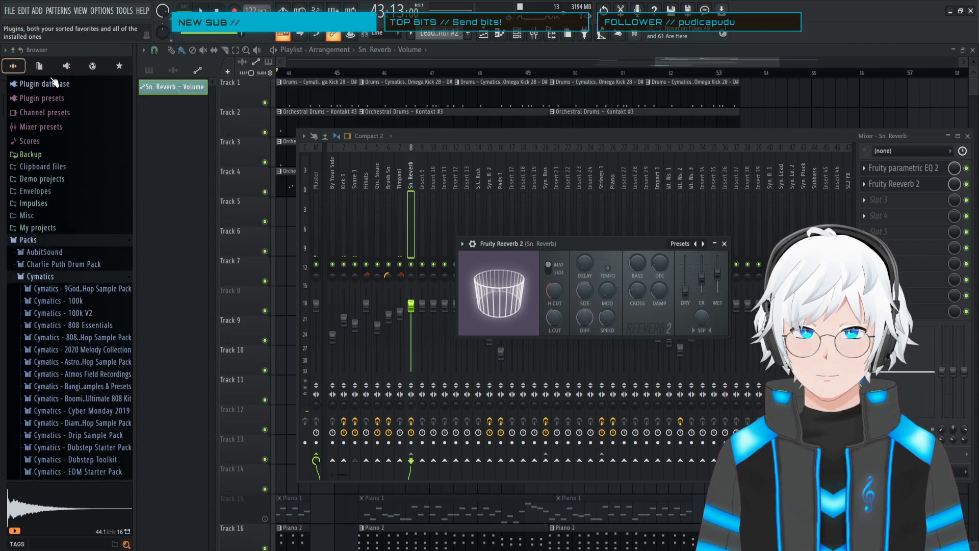
left_click(41, 66)
left_click(43, 82)
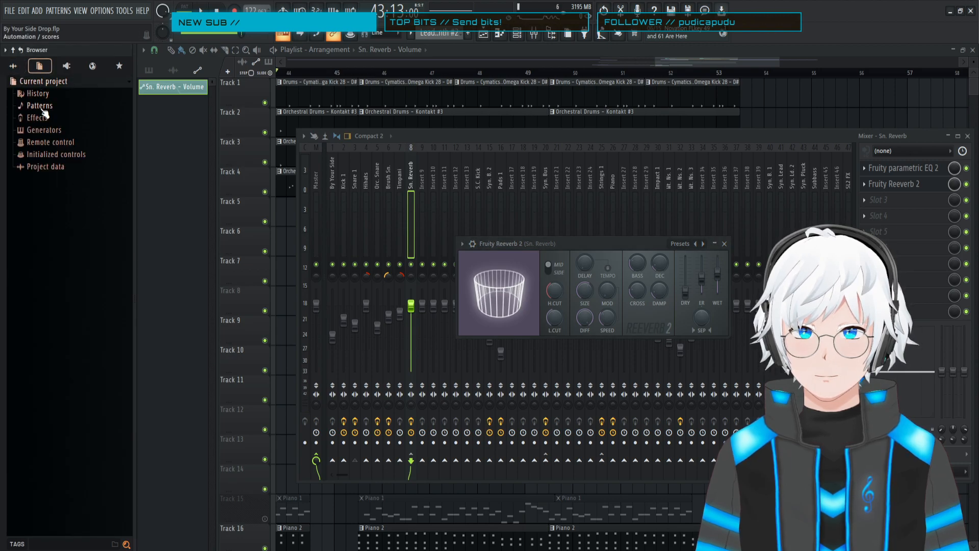
left_click(53, 155)
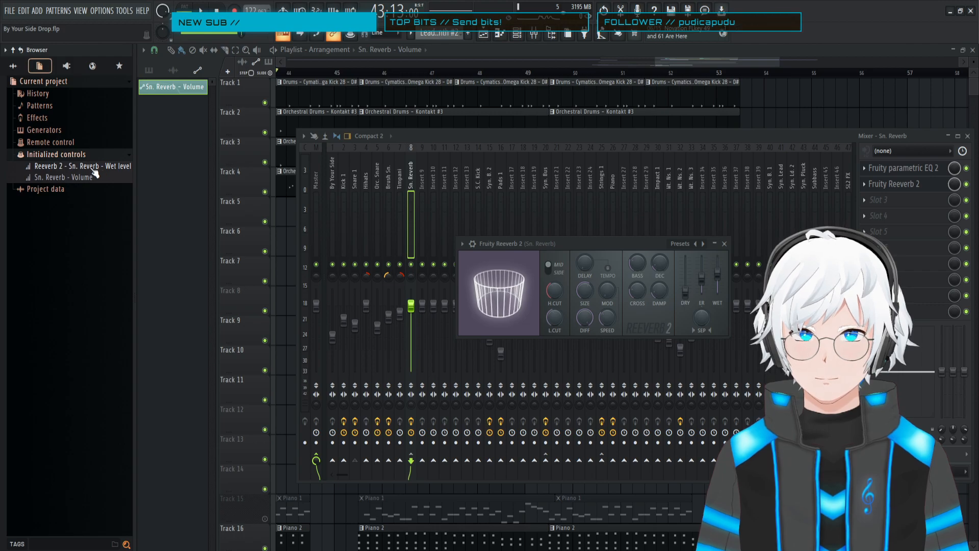
right_click(82, 167)
left_click(106, 175)
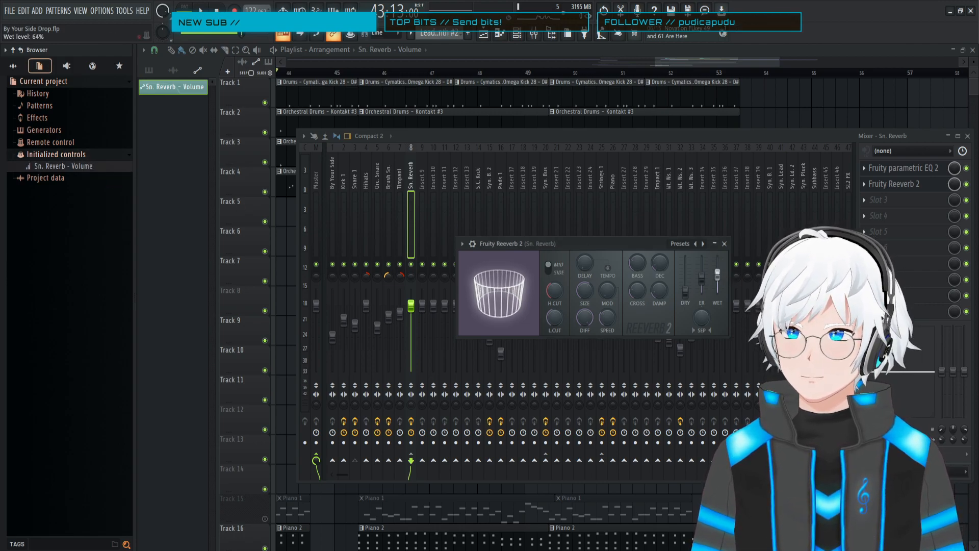
- Play from 43:13:00 into the drop to check the snare reverb, and return to the playlist
key("space")
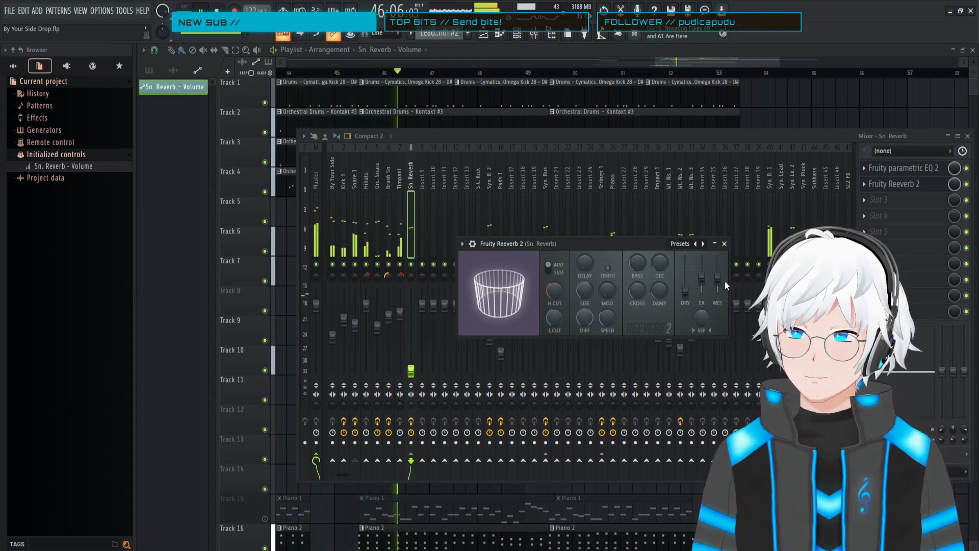
left_click(504, 59)
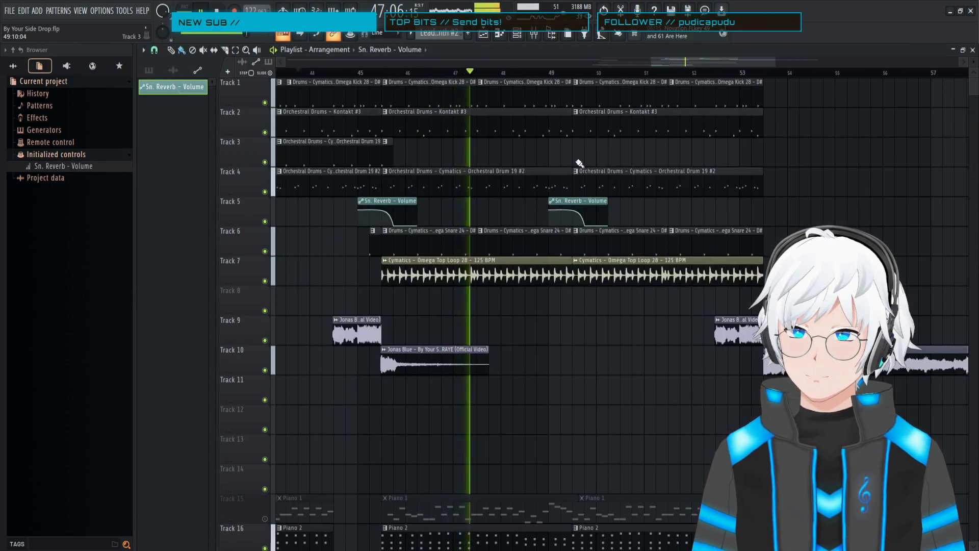
left_click_drag(659, 62, 673, 61)
- Set the Fruity Reeverb 2 wet level on the Sn. Reverb track to about 48% while playing into the drop
left_click(537, 37)
left_click(538, 37)
left_click(534, 36)
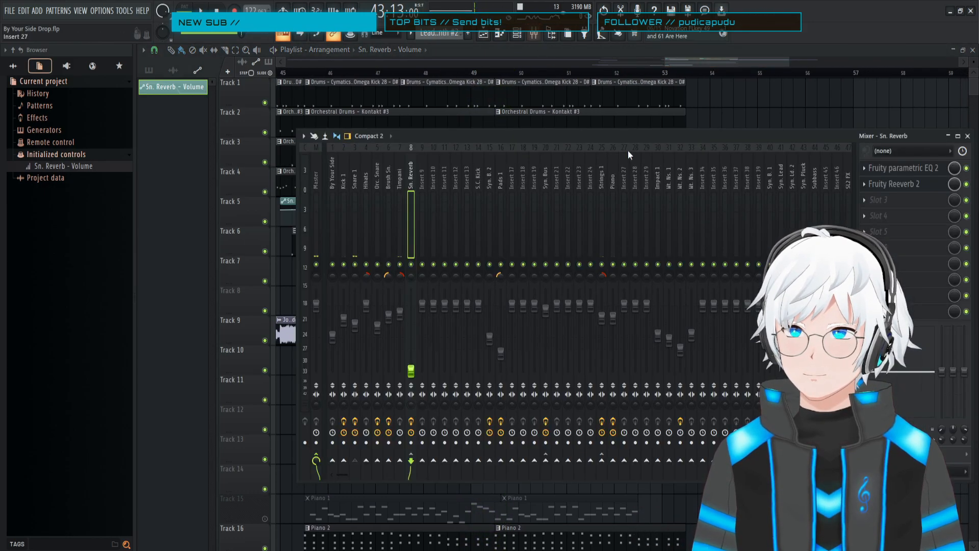
left_click(520, 35)
left_click(535, 37)
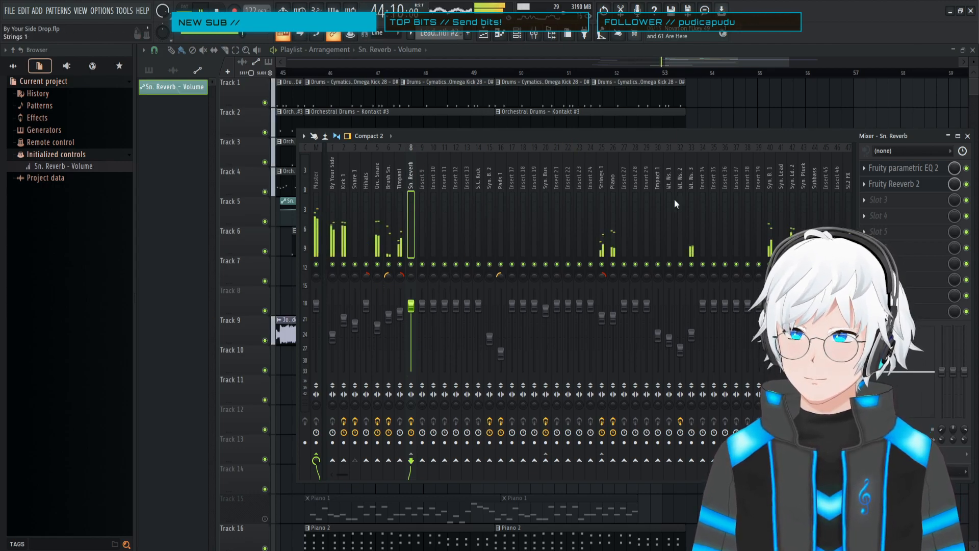
left_click(905, 185)
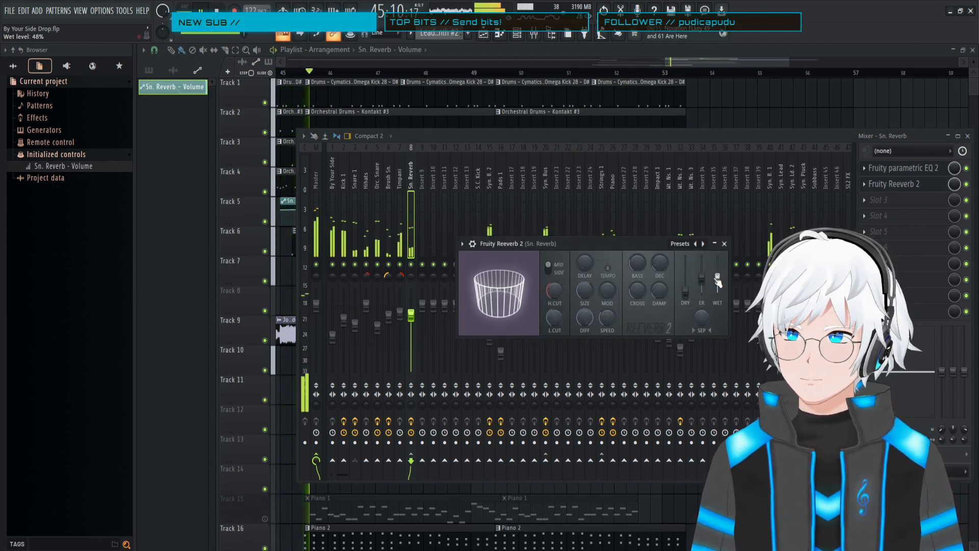
key("space")
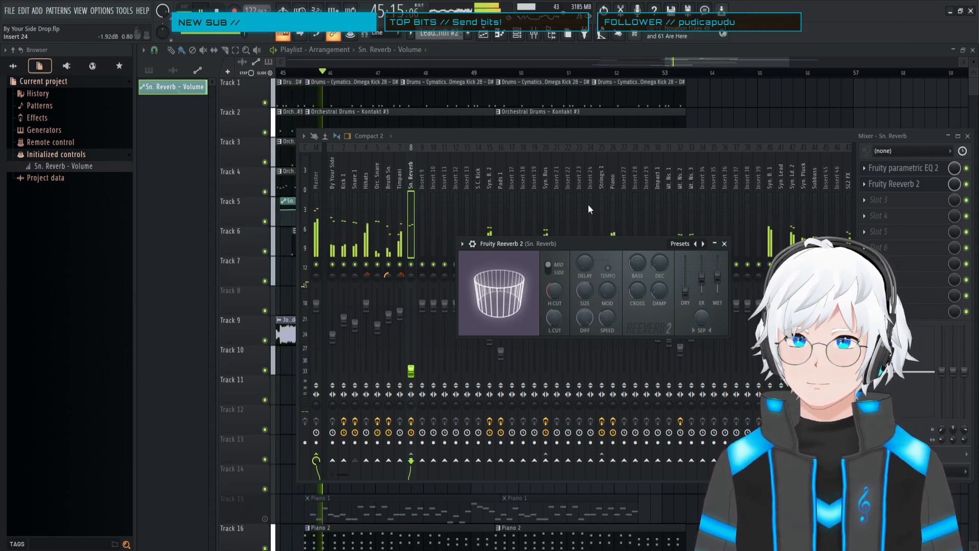
- Place a copy of the Sn. Reverb volume automation clip on Track 5 in bar 52, near the end of the drop
left_click(502, 52)
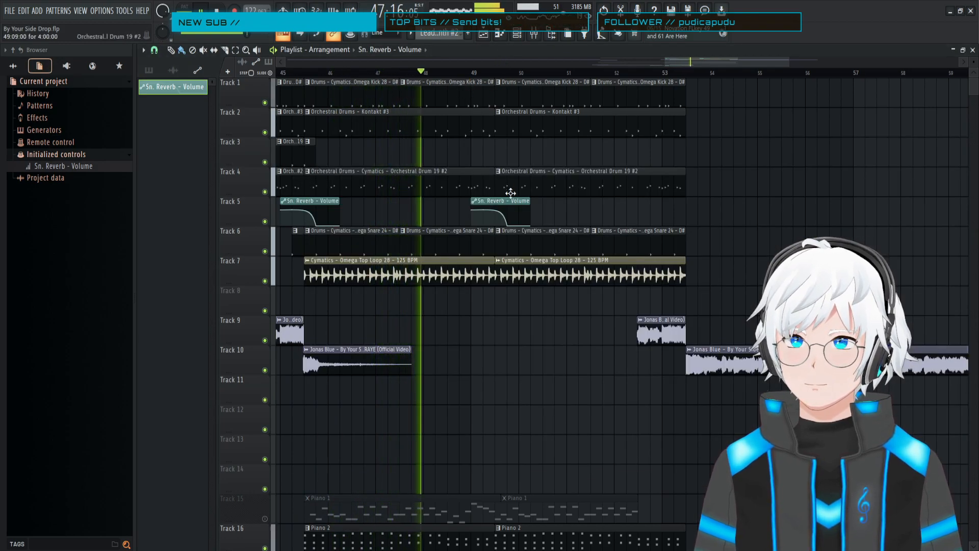
left_click_drag(503, 201, 662, 202)
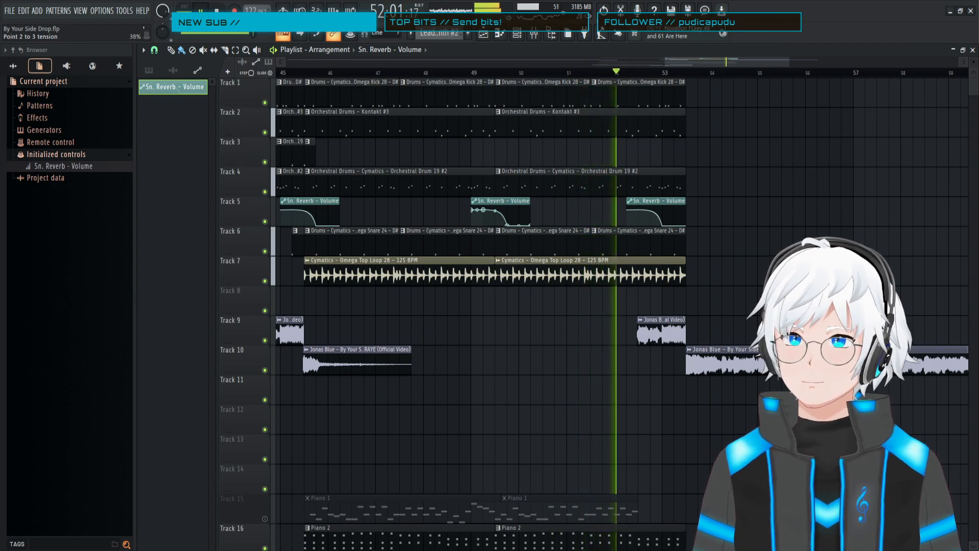
- Remove the Sn. Reverb volume clip near bar 52 from Track 5 and play from bar 45
left_click_drag(667, 203, 703, 203)
key("space")
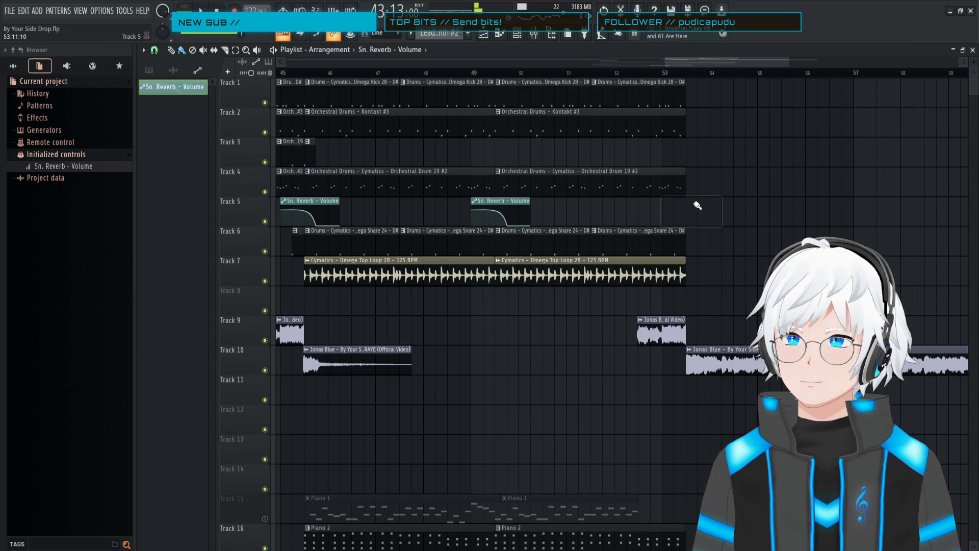
key("space")
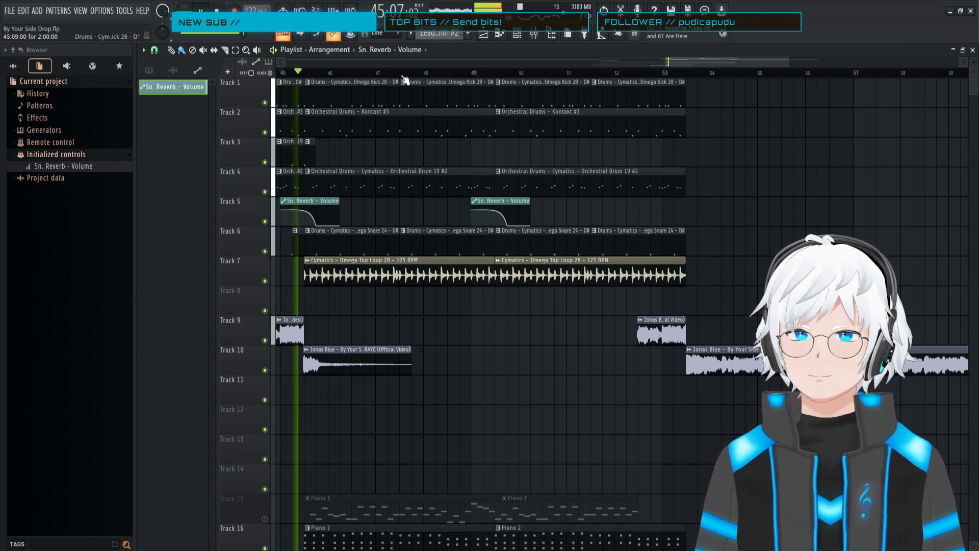
- Play the drop from bar 45 with the mixer open to check the Sn. Reverb track's level
key("space")
left_click(534, 34)
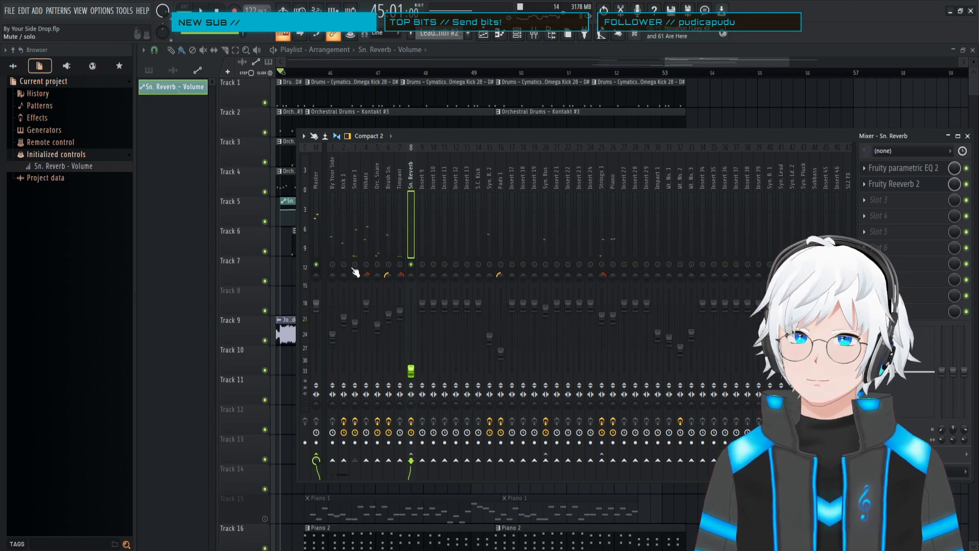
key("space")
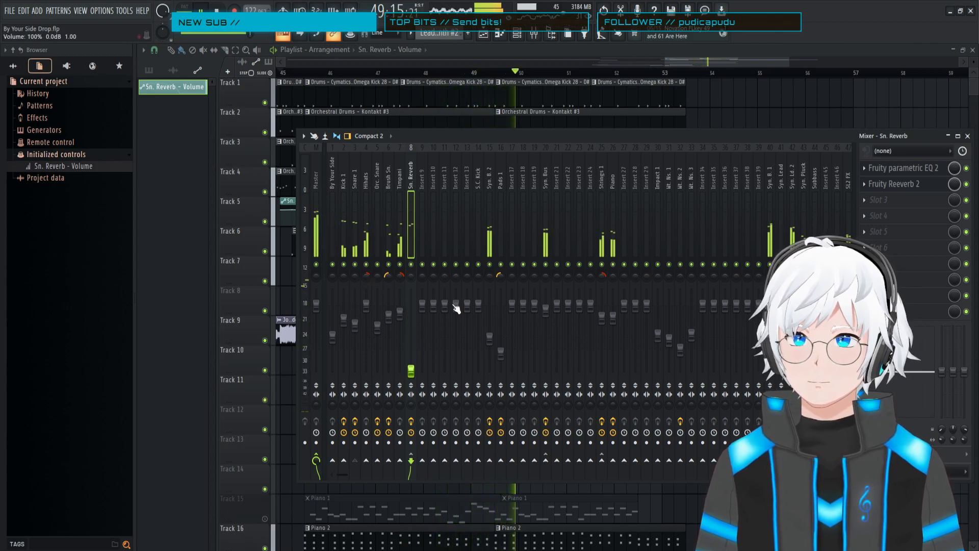
key("F9")
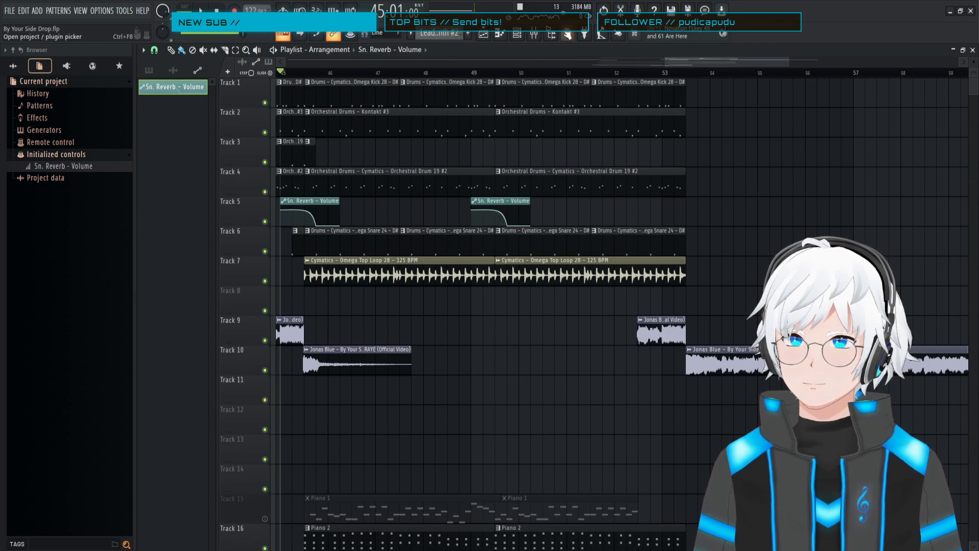
- Set the decay time of Fruity Reeverb 2 on Sn. Reverb to 2.8 sec and play from bar 45
left_click(534, 36)
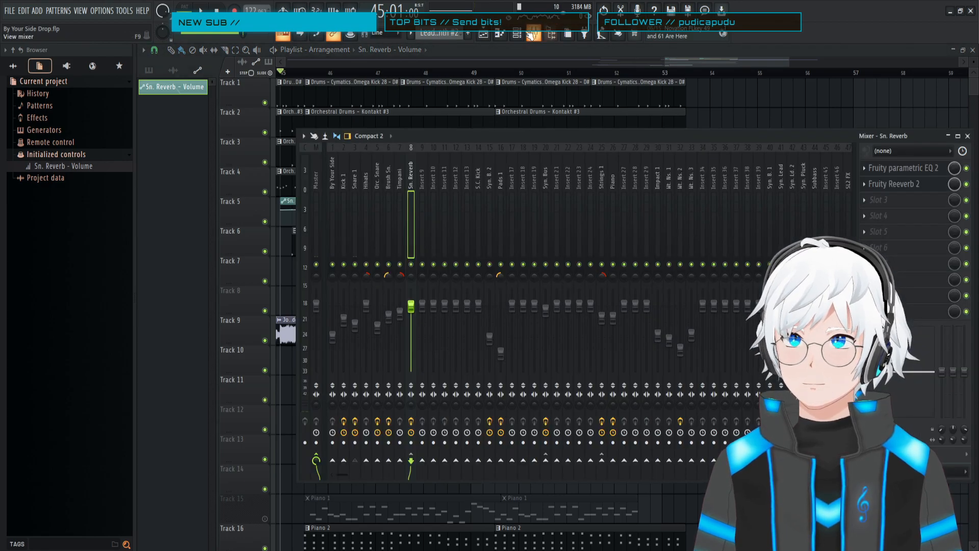
left_click(533, 36)
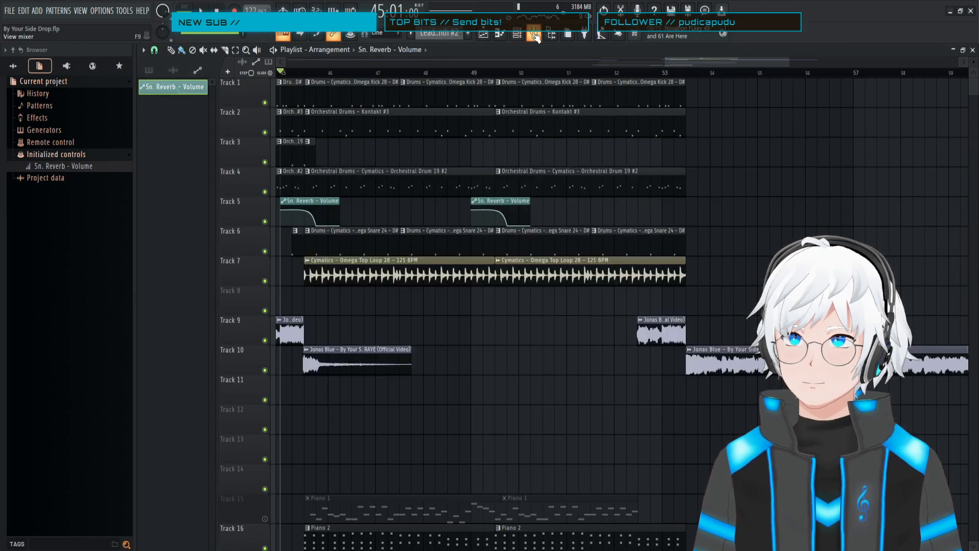
left_click(534, 35)
left_click(902, 186)
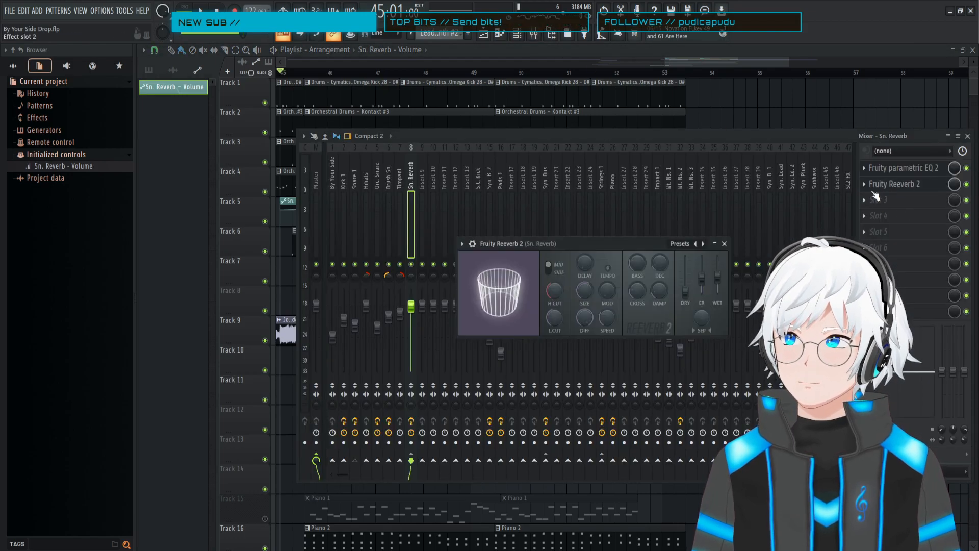
right_click(659, 270)
left_click(678, 403)
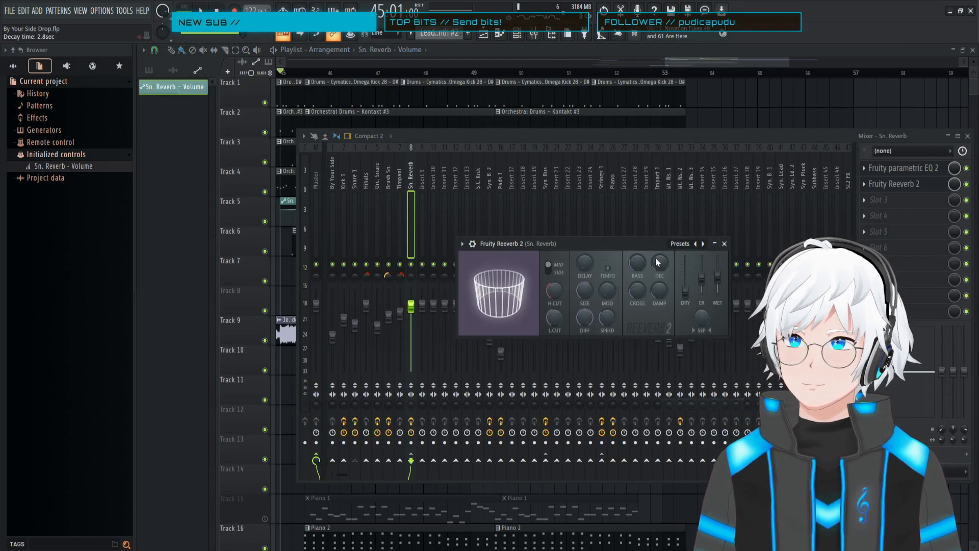
key("space")
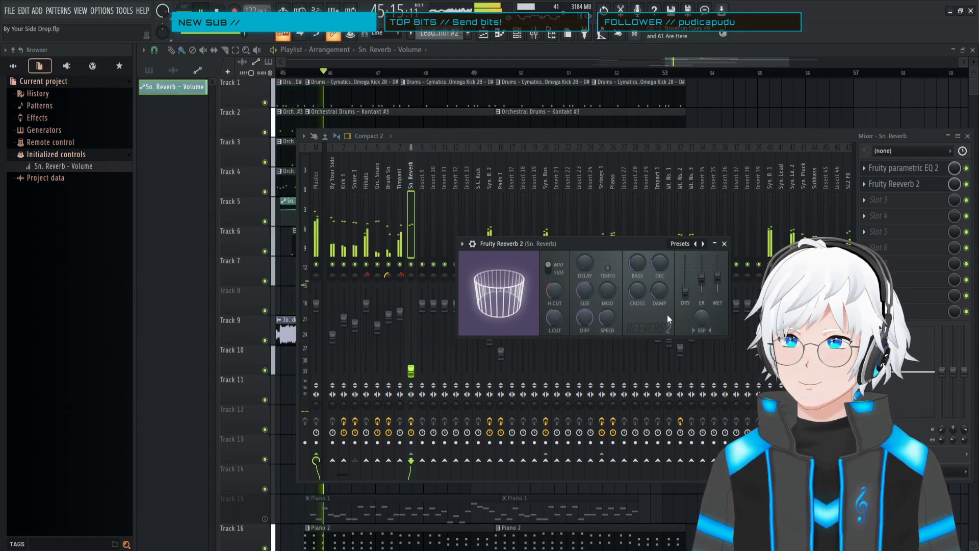
- Return to the playlist and play from 48:13:00 to check the second snare reverb fade
left_click(559, 55)
left_click(460, 73)
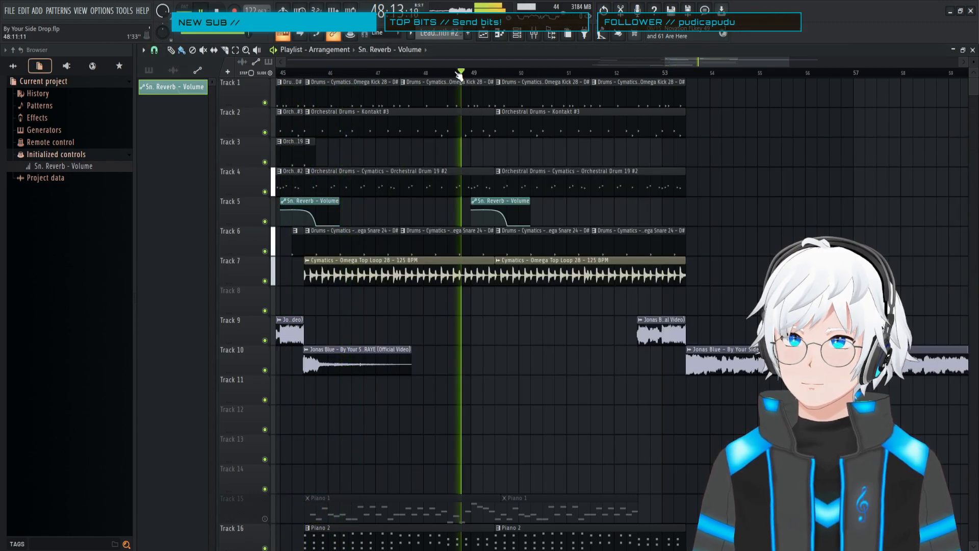
key("space")
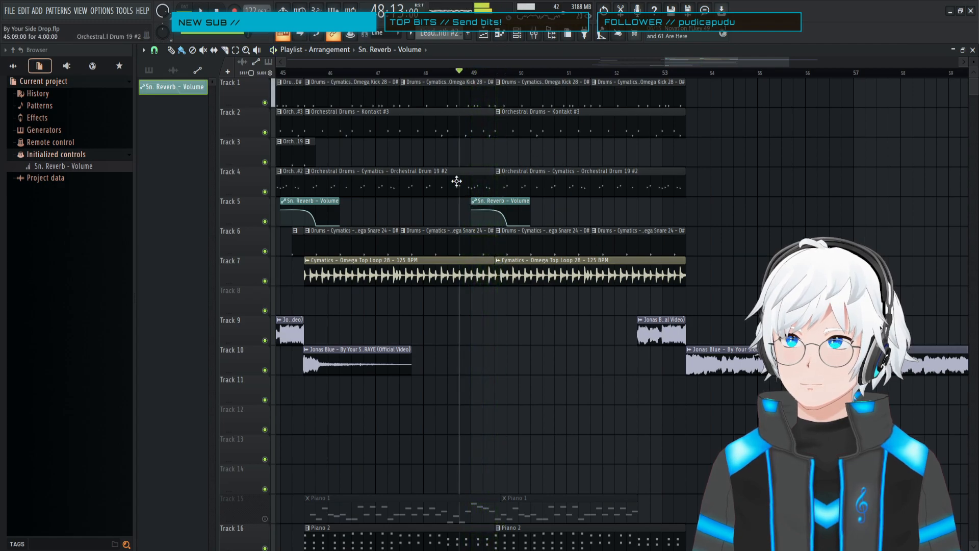
- Play from bar 48, and trim the start of the bar 49 Sn. Reverb volume clip to 49:05 on Track 5
left_click(421, 76)
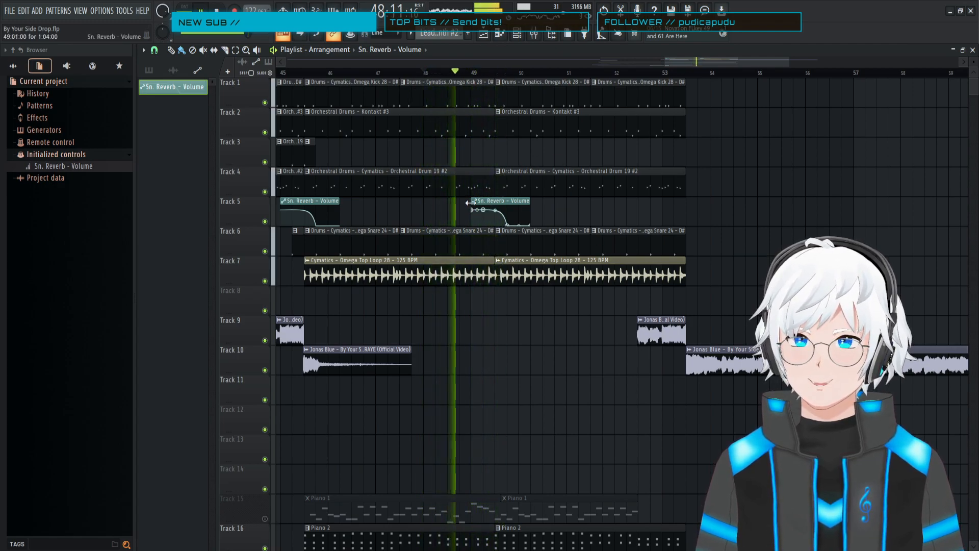
key("space")
left_click_drag(795, 67, 728, 65)
left_click(534, 35)
left_click(533, 34)
left_click(533, 34)
left_click(533, 35)
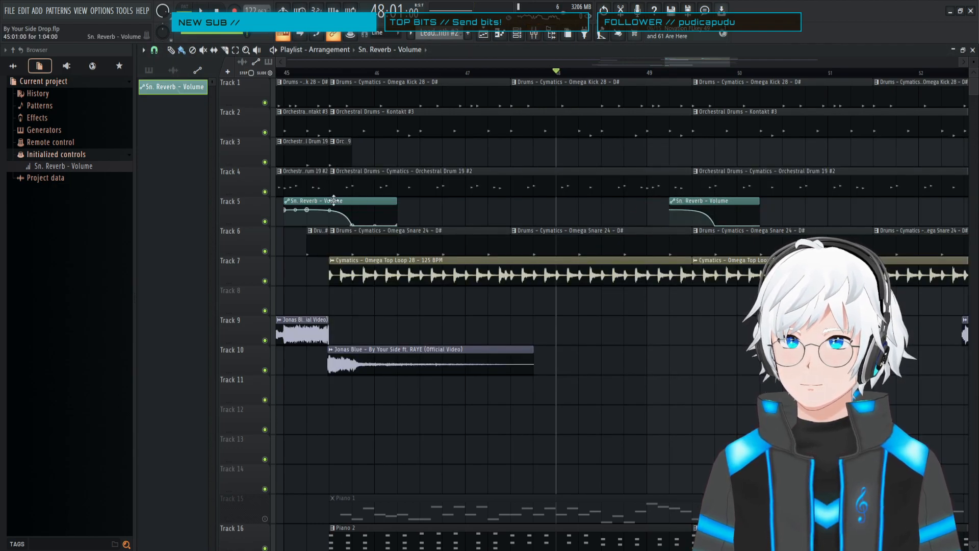
- Trim the start of the bar 45 Sn. Reverb volume clip to 45:05 and play from bar 45
left_click_drag(686, 66, 673, 65)
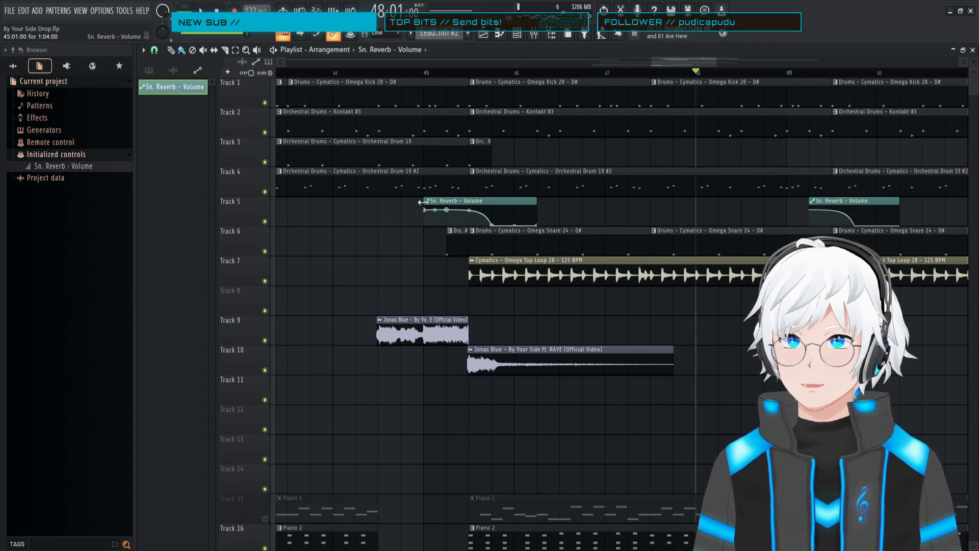
left_click(425, 75)
key("space")
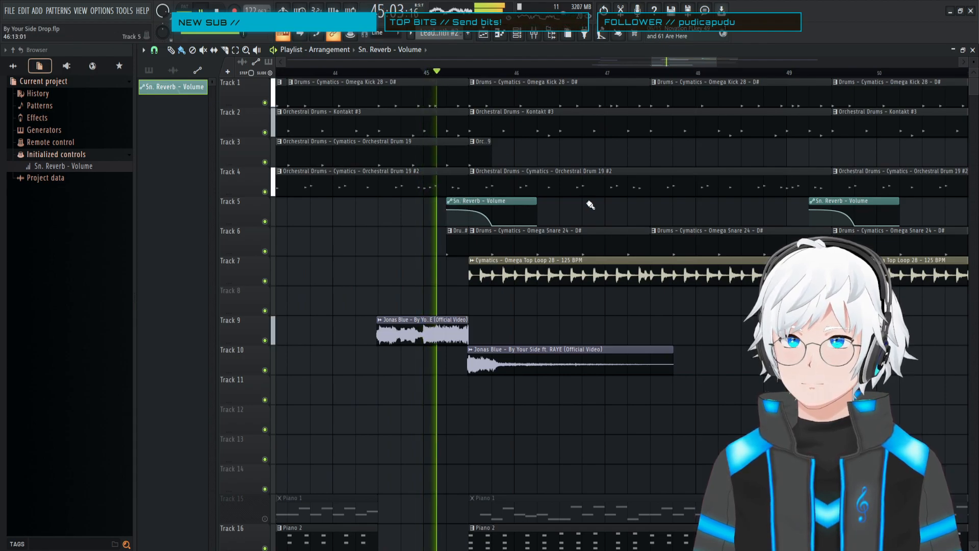
- Play from bar 49 while watching the Sn. Reverb track in the mixer, and return to the playlist
left_click_drag(673, 66, 681, 62)
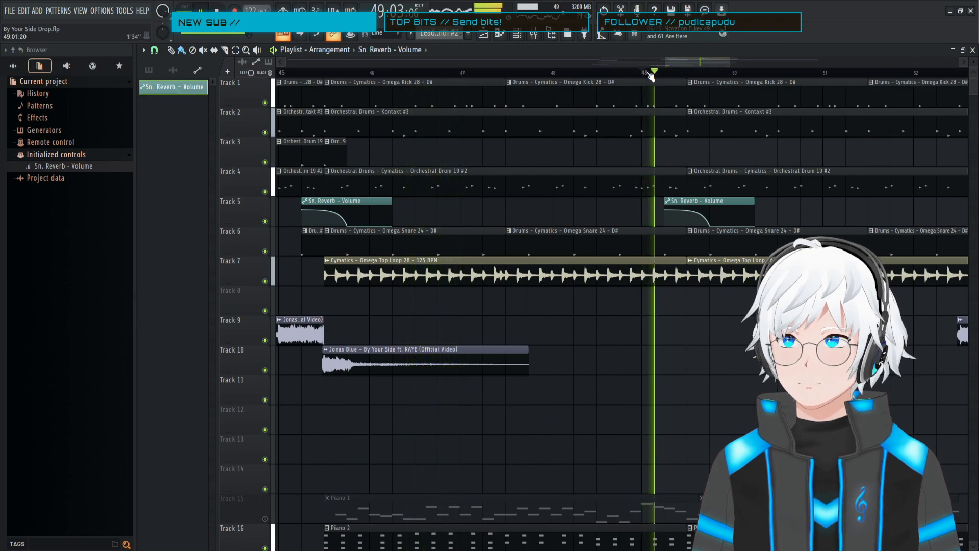
key("space")
left_click(541, 38)
left_click(540, 37)
left_click(540, 37)
key("space")
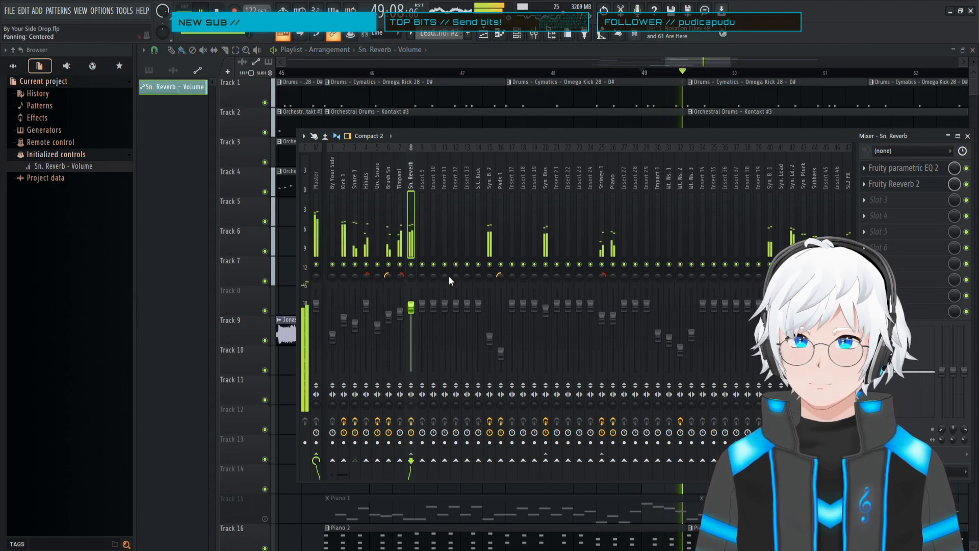
key("F9")
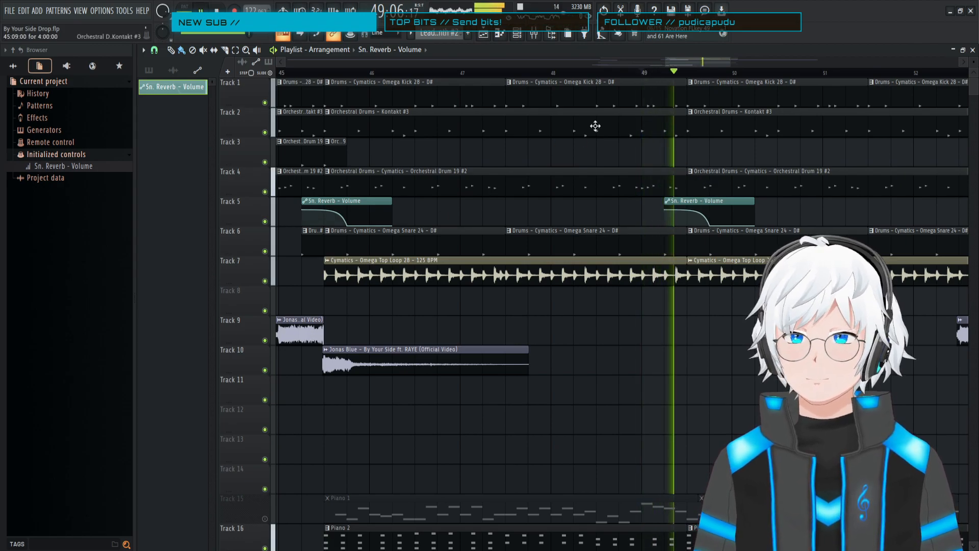
- Move the fade's end point in the bar 49 Sn. Reverb volume clip earlier to about 49:10:20, and play from bar 45
left_click_drag(666, 63, 710, 62)
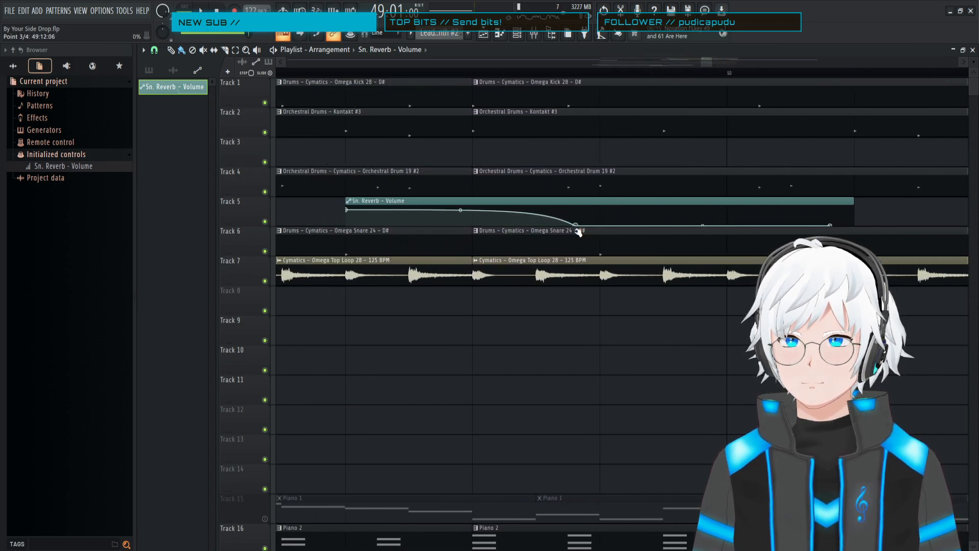
key("space")
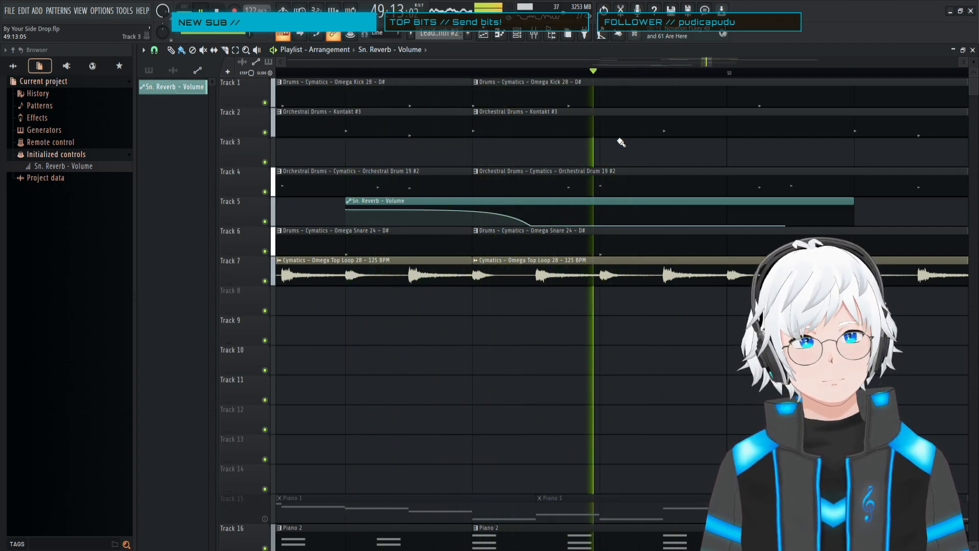
mouse_move(712, 64)
left_mouse_down()
mouse_move(773, 60)
mouse_move(713, 65)
left_mouse_up()
left_click(414, 76)
key("space")
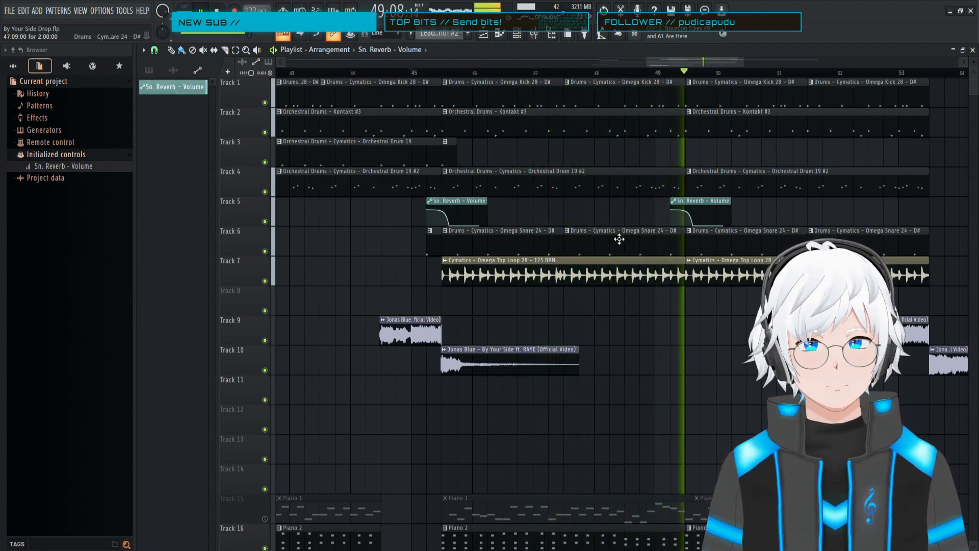
- Play from bar 49 to check the shortened snare reverb fade
left_click_drag(645, 62, 701, 61)
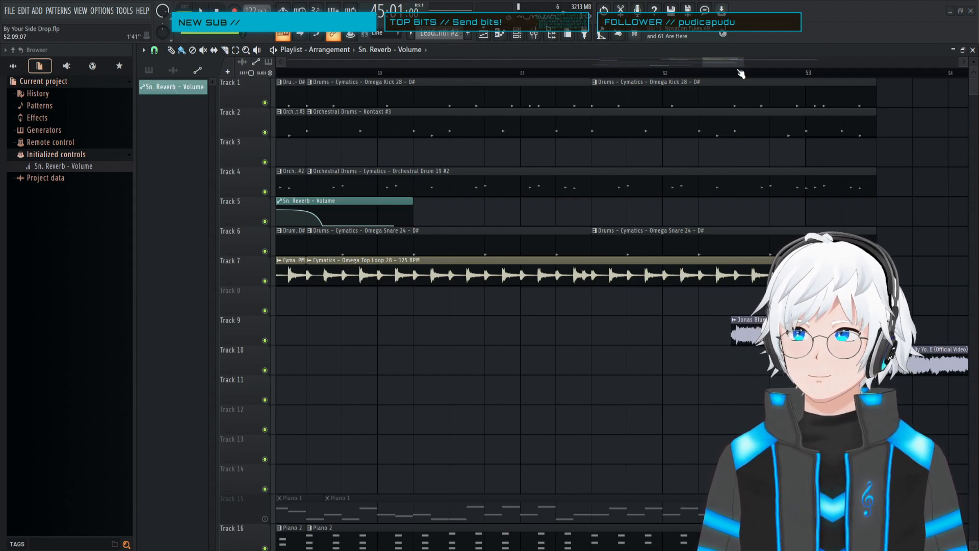
scroll(723, 63, "left", 2)
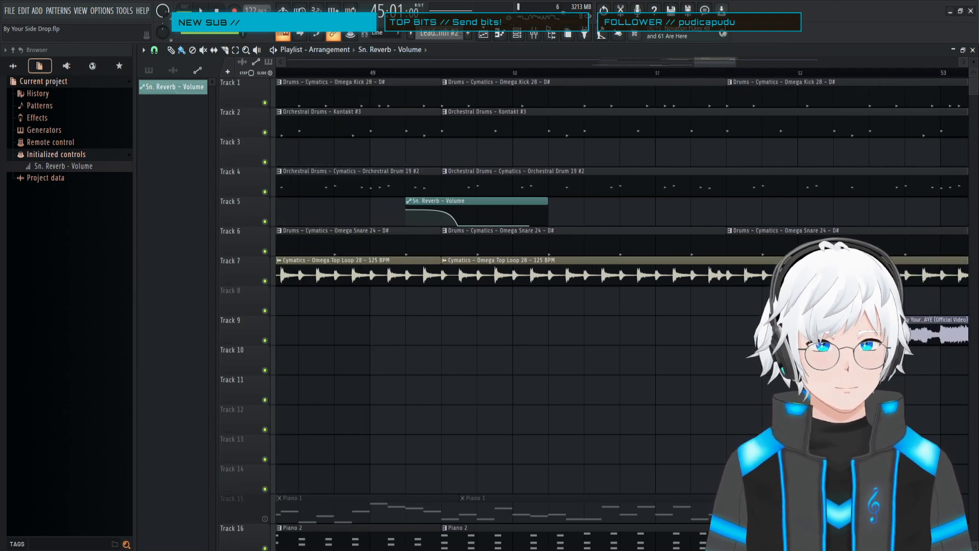
left_click(369, 76)
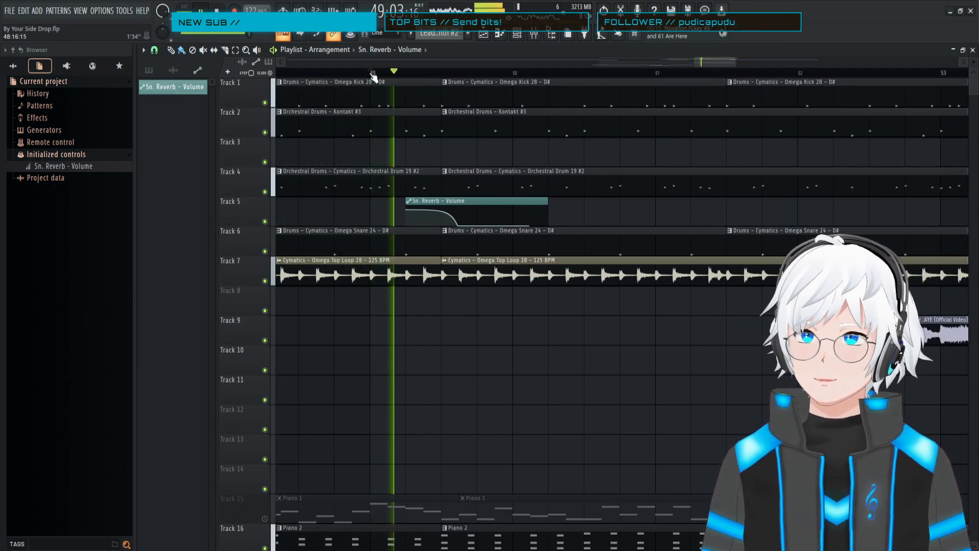
key("space")
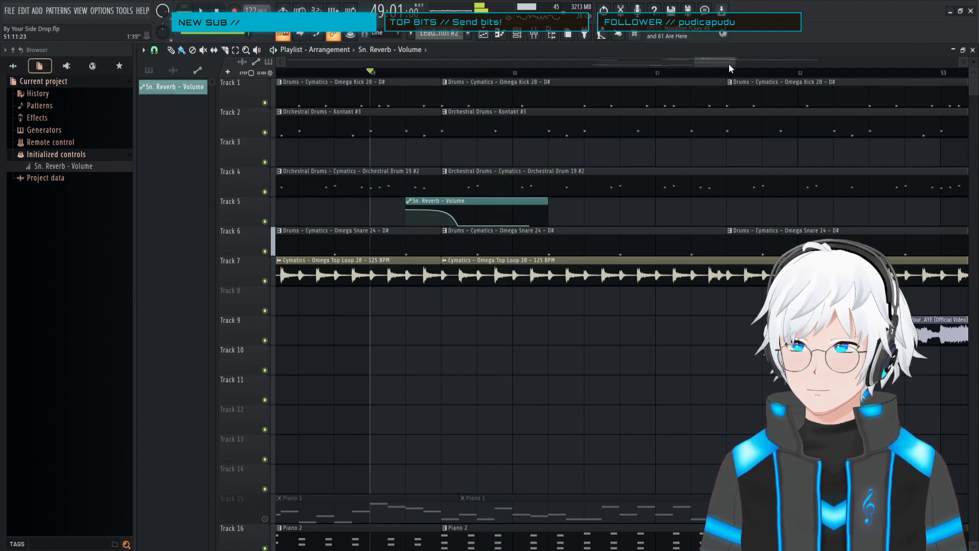
- Move the Sn. Reverb fade's end point slightly earlier, adjust the point 2 to 3 tension to about 62%, and play from bar 49
left_click_drag(729, 63, 708, 63)
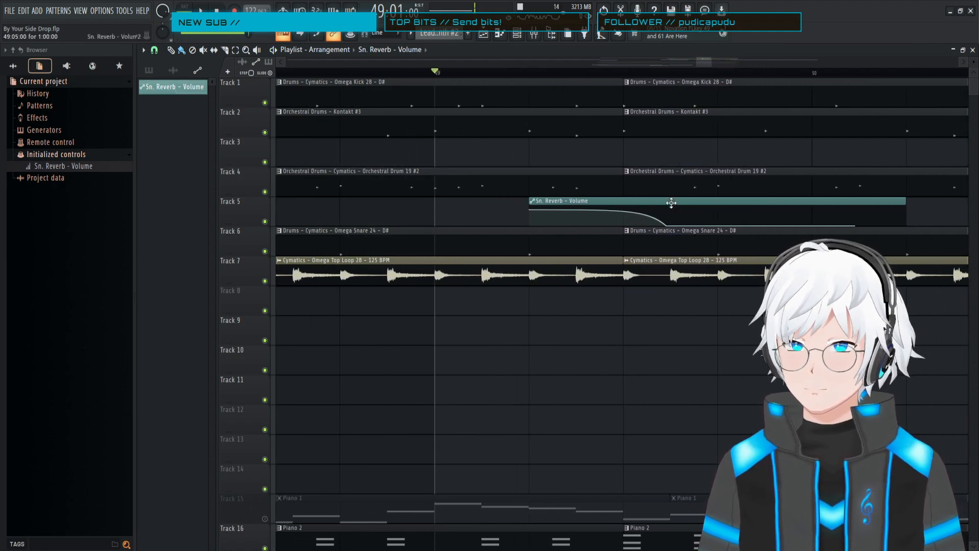
key("space")
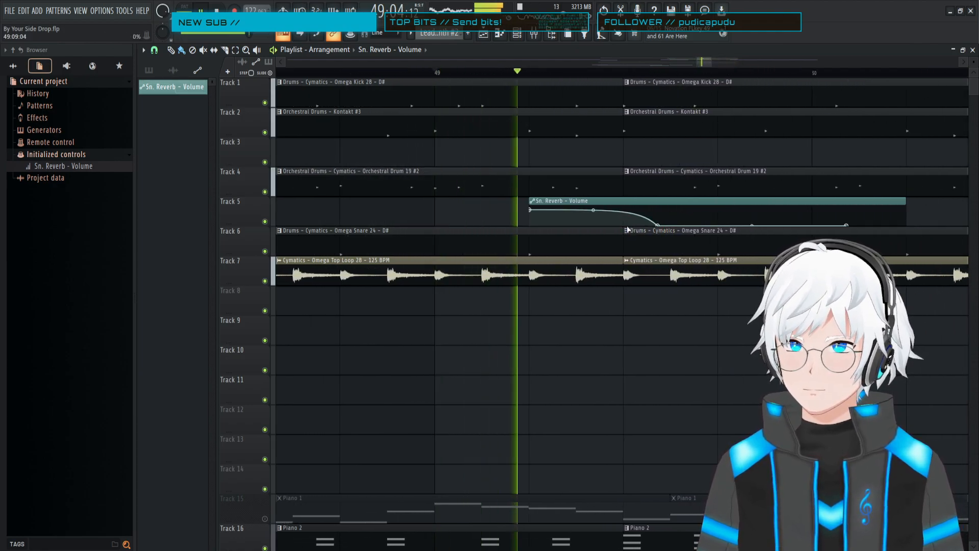
key("space")
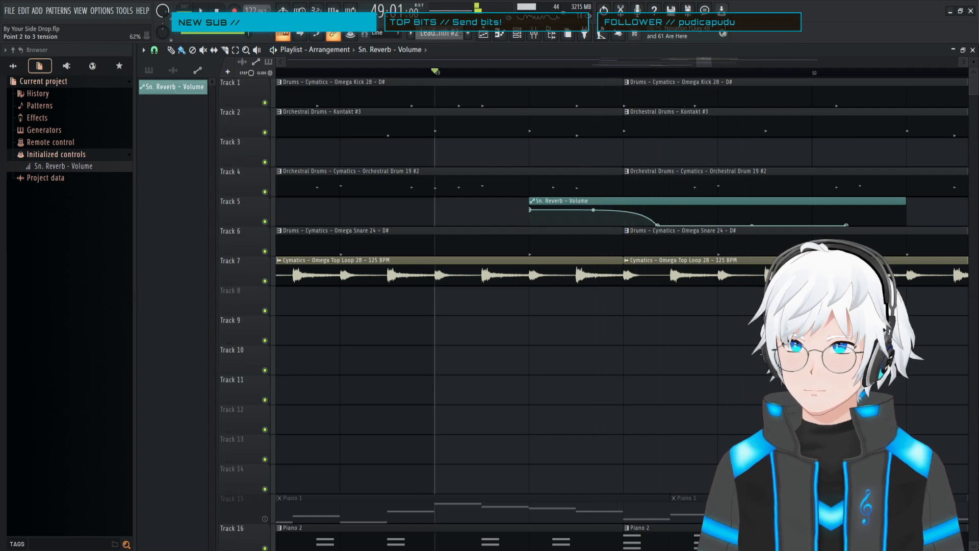
key("space")
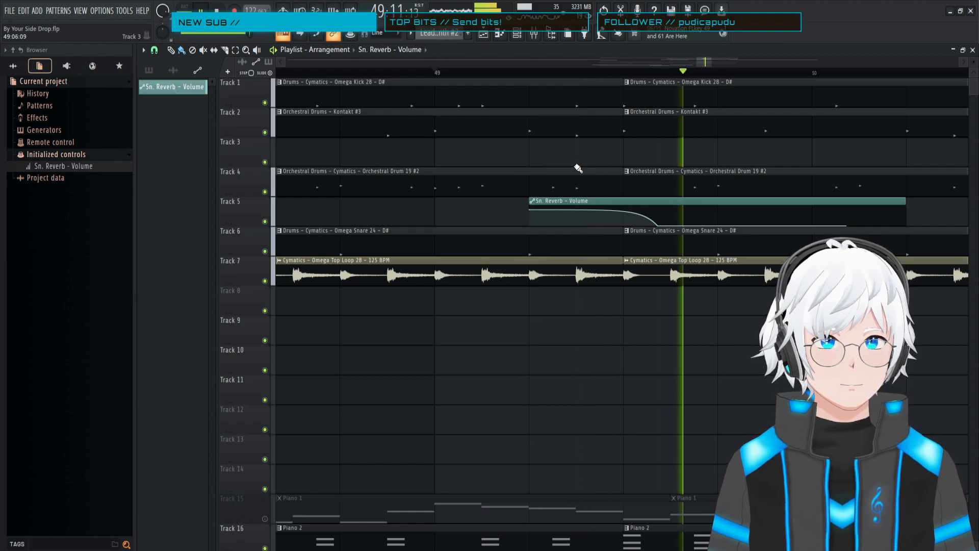
- Play from 44:09:00 into the drop to check both Sn. Reverb fades in context
key("space")
scroll(708, 60, "down", 6)
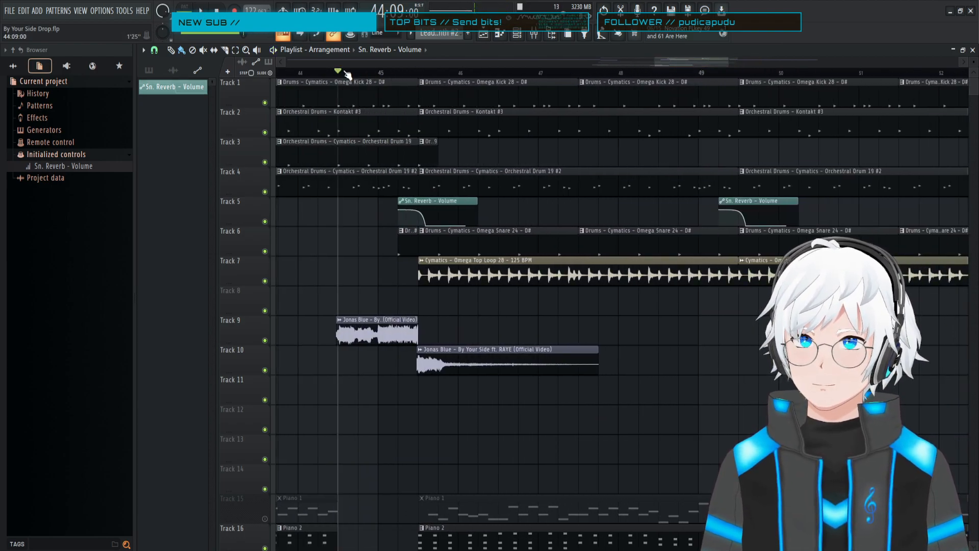
key("space")
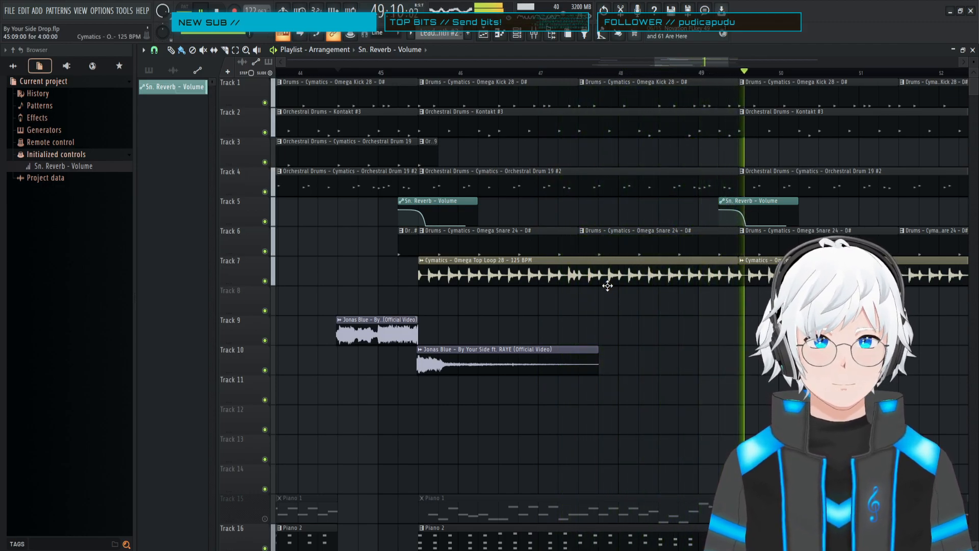
- Open the mixer during playback and select the Snare 1 track
left_click(535, 36)
left_click(535, 36)
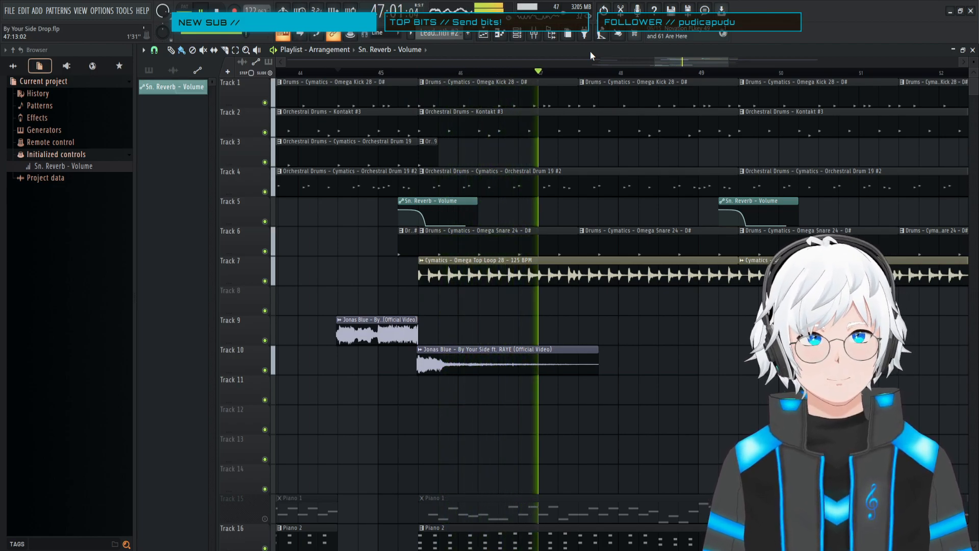
left_click(533, 34)
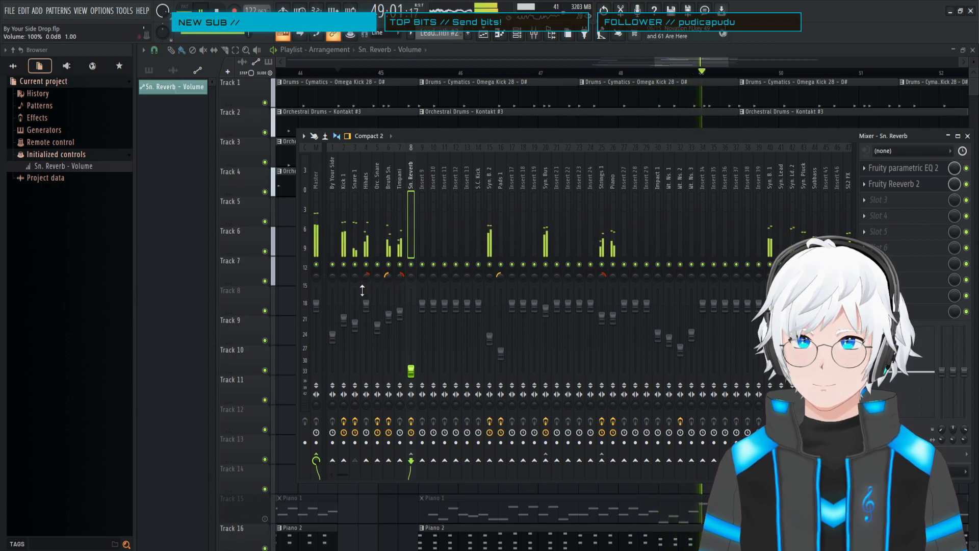
left_click(356, 326)
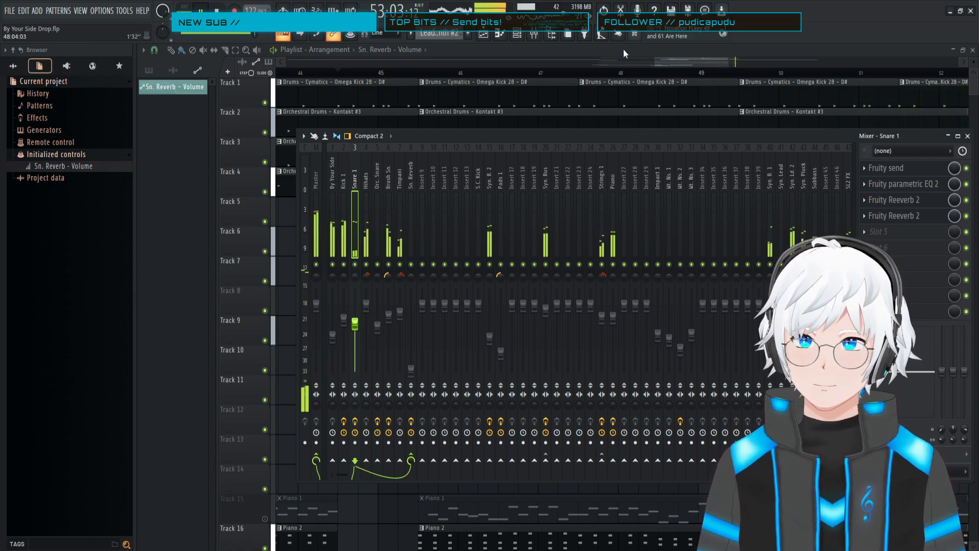
- Close the mixer and play the drop, restarting from bar 48, to check the snare reverb fades in context
key("space")
key("F9")
key("space")
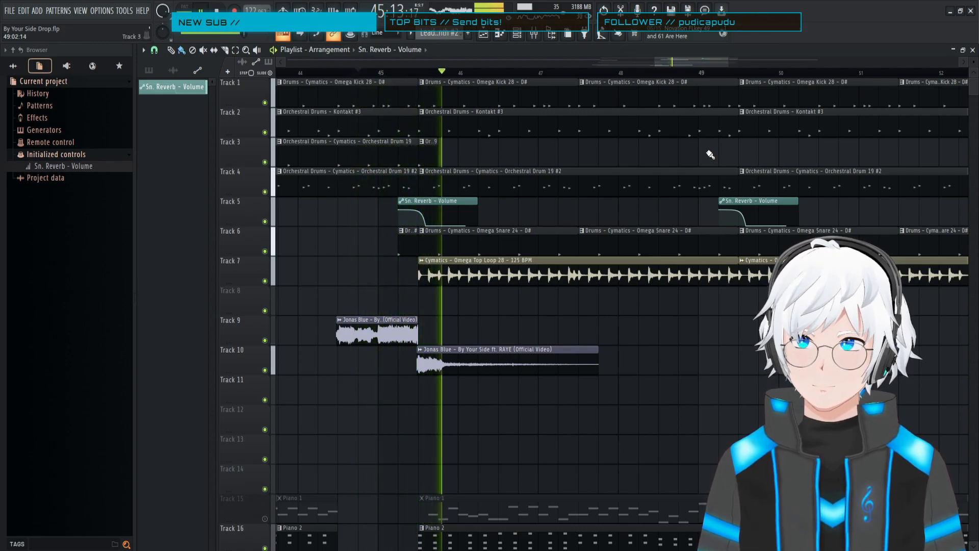
key("space")
key("space")
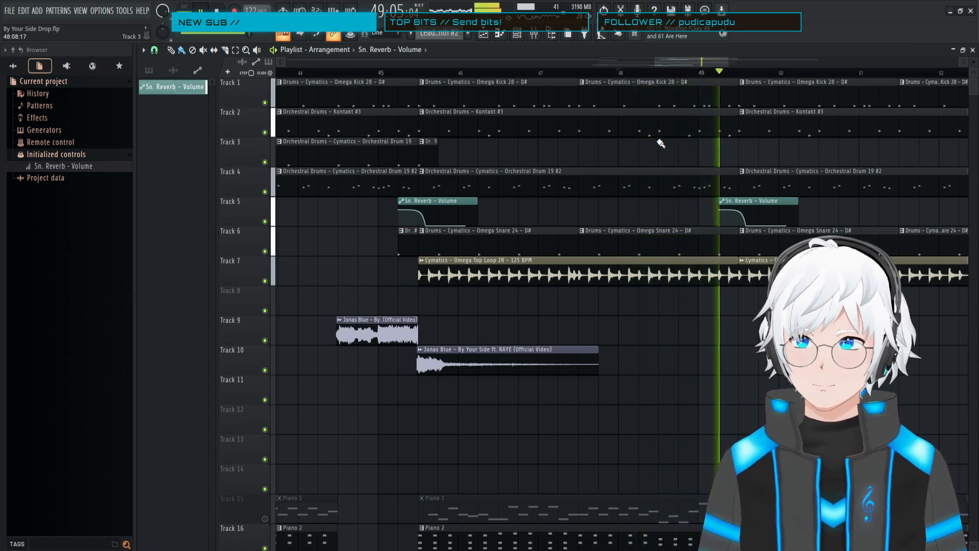
- Open the mixer, replay from bar 48 to watch the snare levels, and select the Sn. Reverb track
left_click(534, 34)
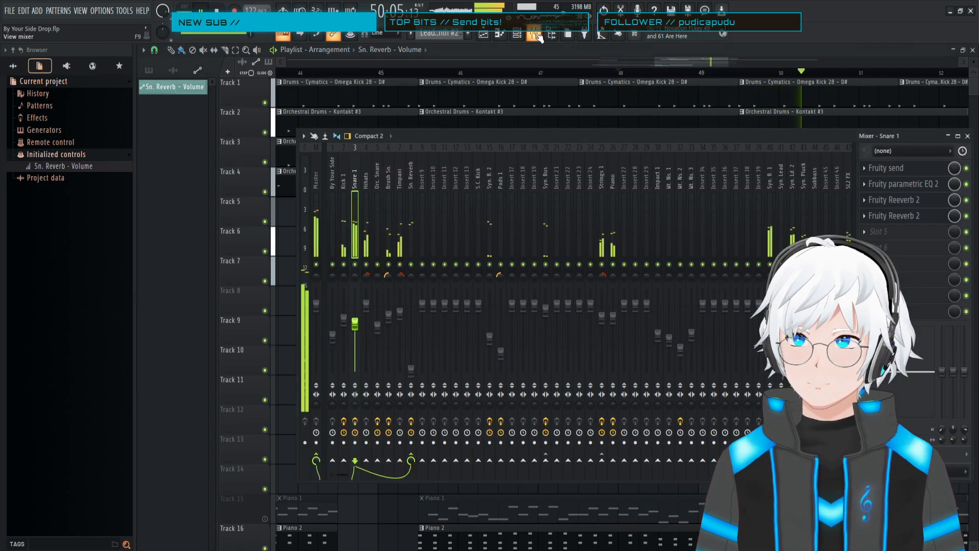
key("space")
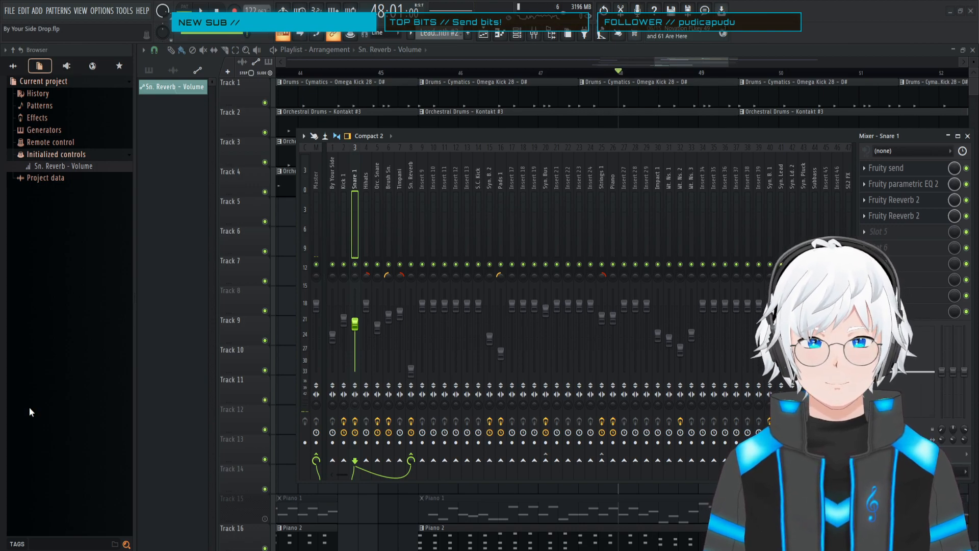
key("space")
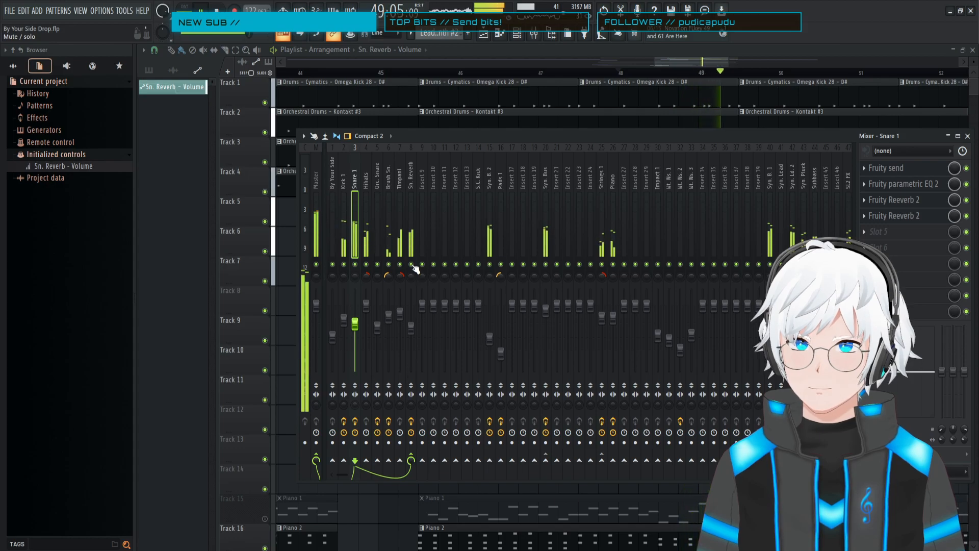
left_click(409, 179)
key("space")
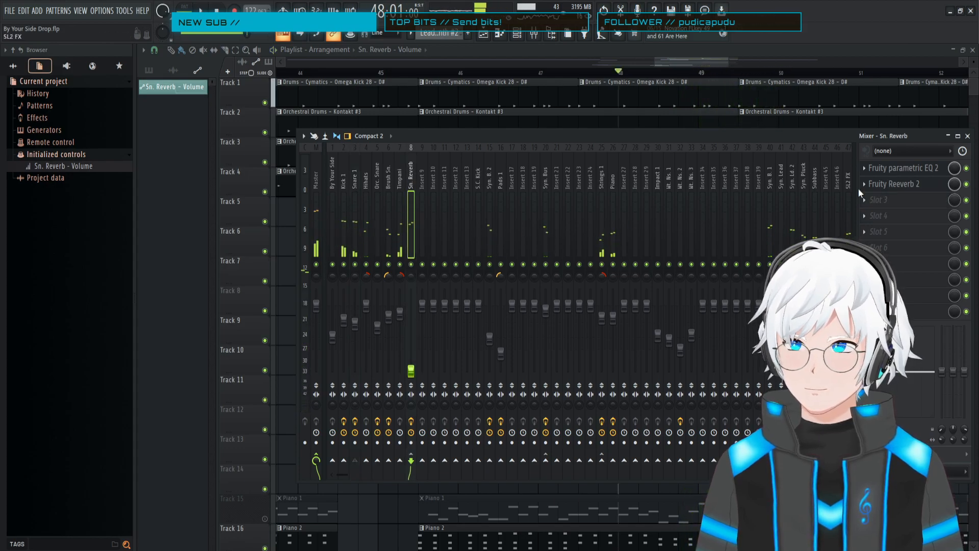
- Open Fruity Reeverb 2 on the Sn. Reverb track, try a room size of 81, and replay from bar 48
left_click(889, 184)
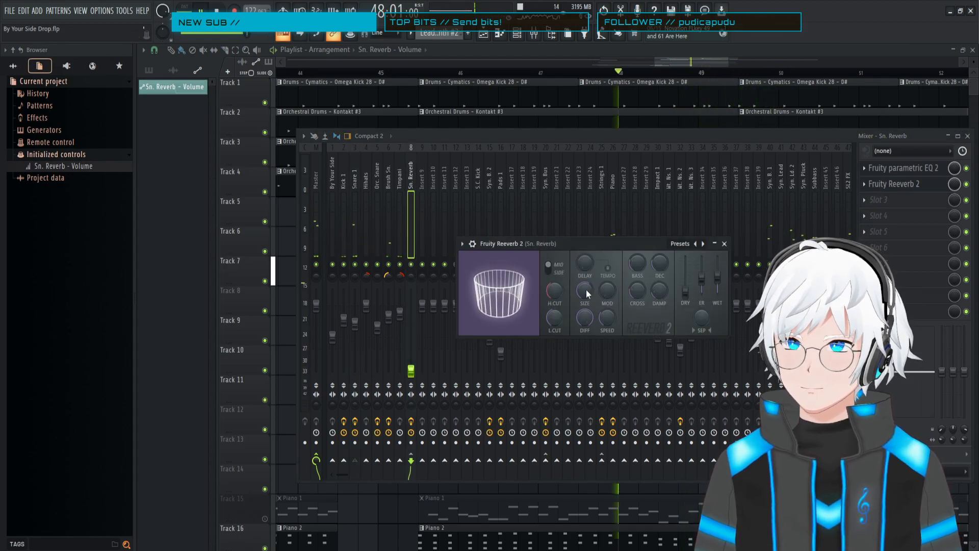
key("space")
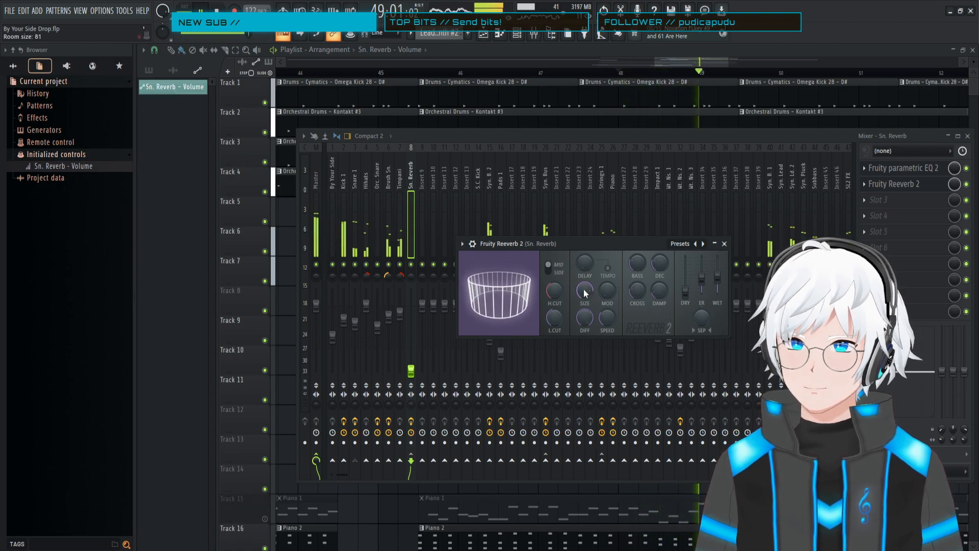
key("space")
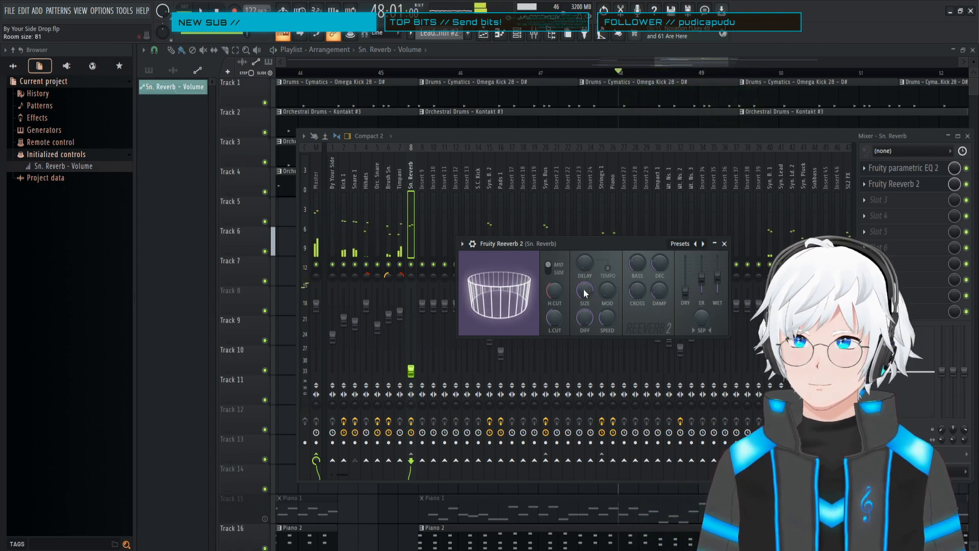
key("space")
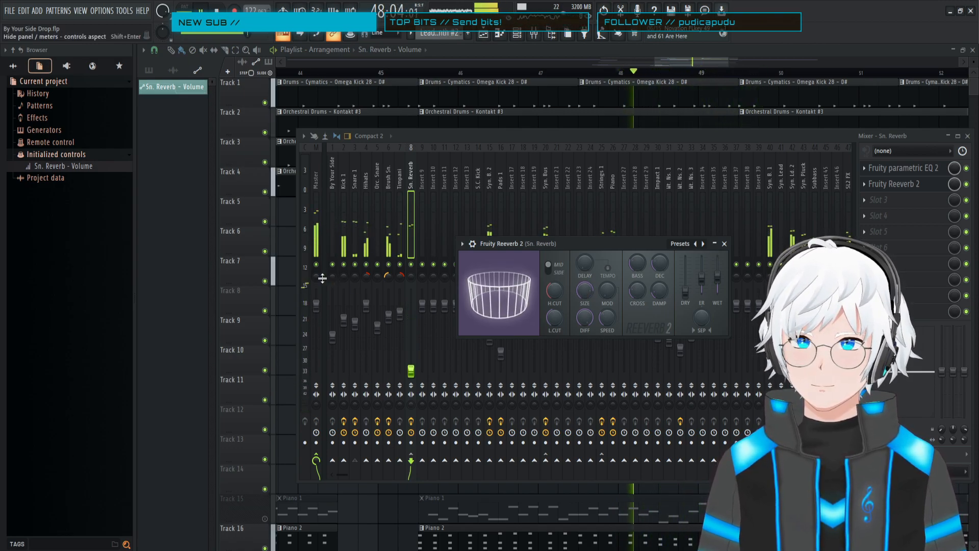
- Solo the snare with its reverb, try different Fruity Reeverb 2 room sizes during playback, and unsolo them
right_click(356, 265)
key("space")
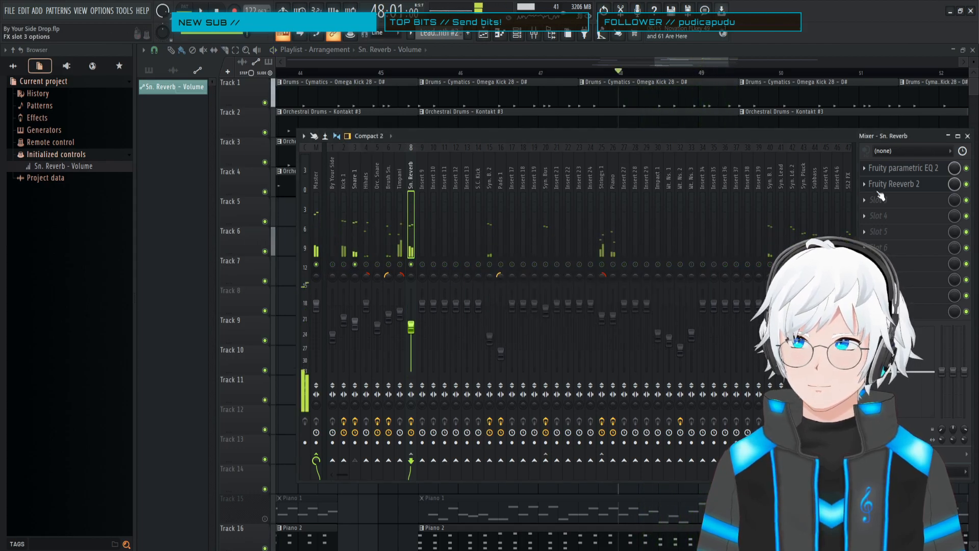
left_click(902, 186)
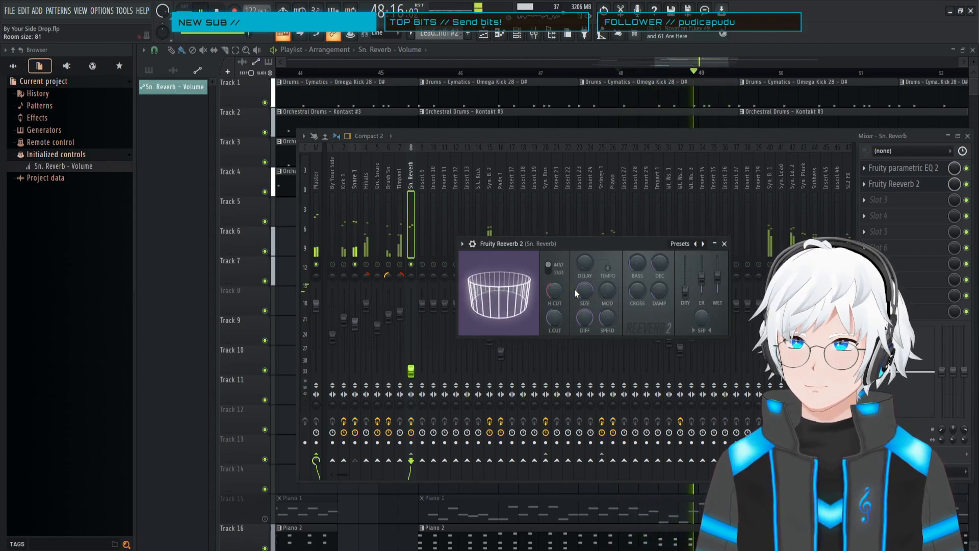
mouse_move(583, 289)
left_mouse_down()
mouse_move(583, 311)
mouse_move(585, 291)
left_mouse_up()
right_click(586, 293)
left_click(602, 299)
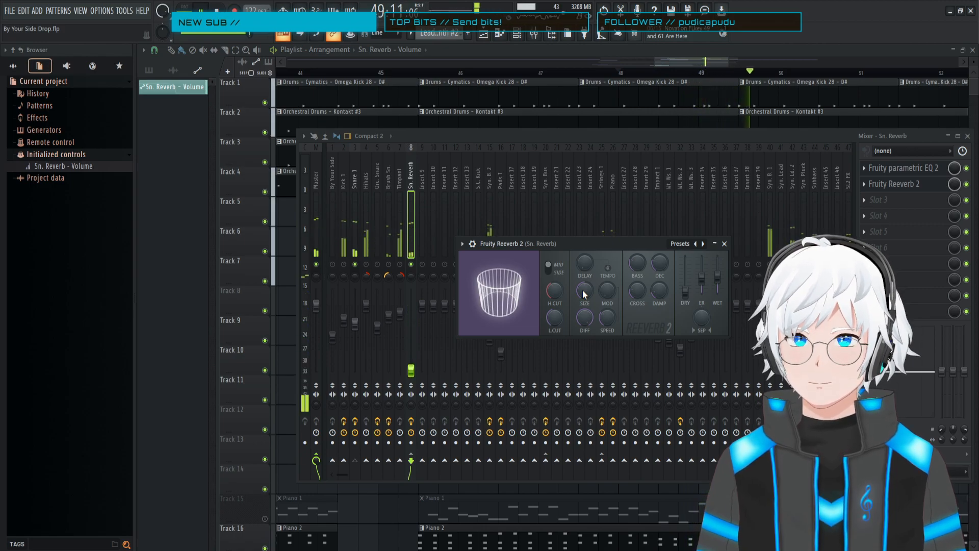
key("space")
right_click(412, 264)
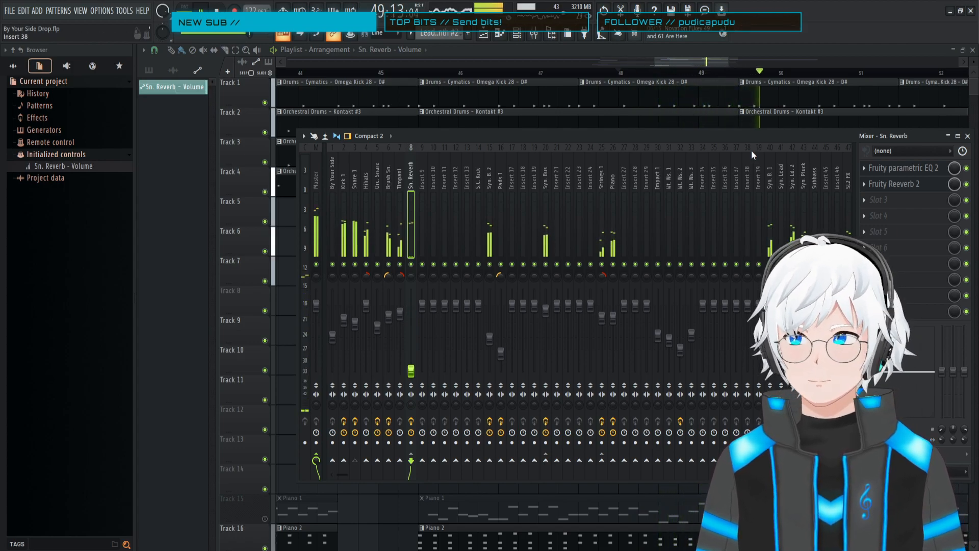
- Try the Sn. Reverb track's Fruity Reeverb 2 room size at 100, reduce it again, and return to the playlist
left_click(880, 186)
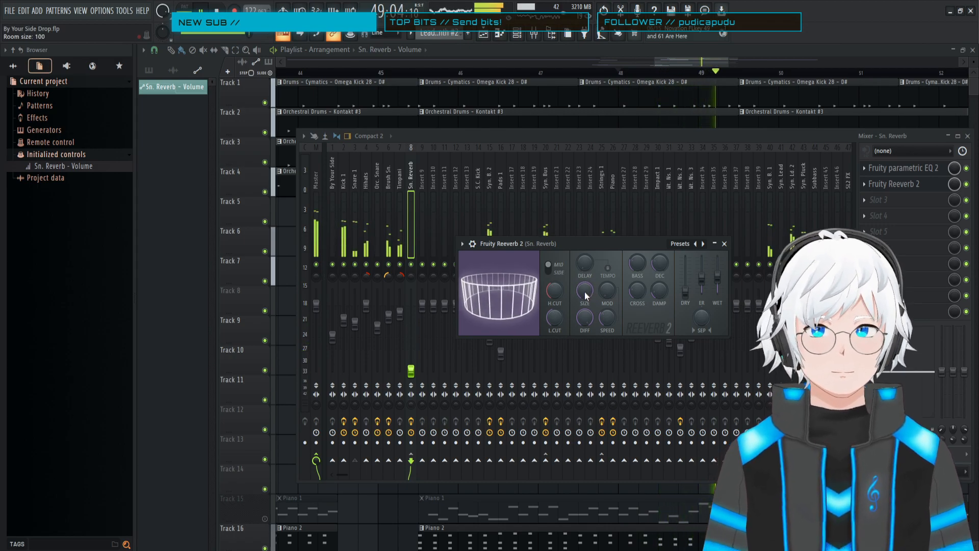
scroll(584, 292, "down", 5)
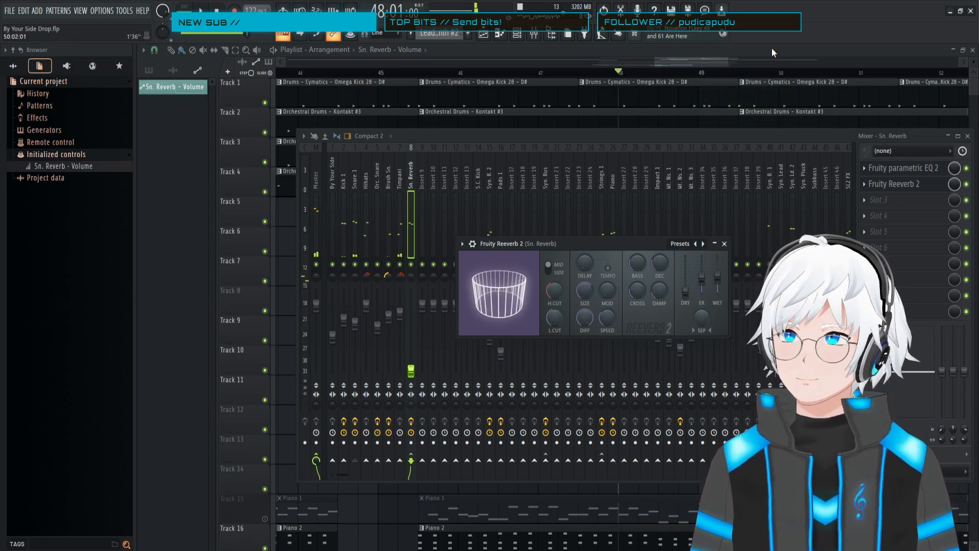
left_click(725, 49)
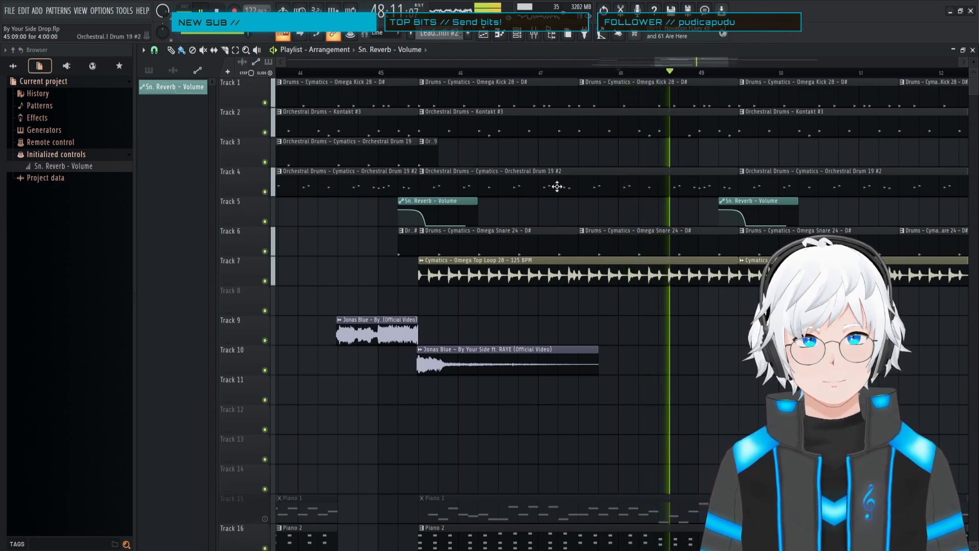
- Examine the second Sn. Reverb volume fade up close and replay from bar 48 to hear it
scroll(739, 199, "up", 4)
key("space")
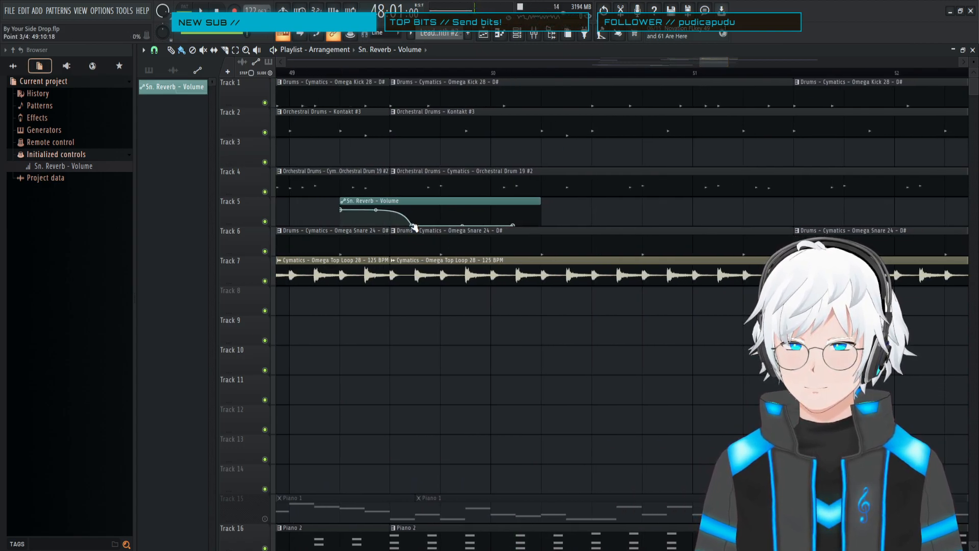
key("space")
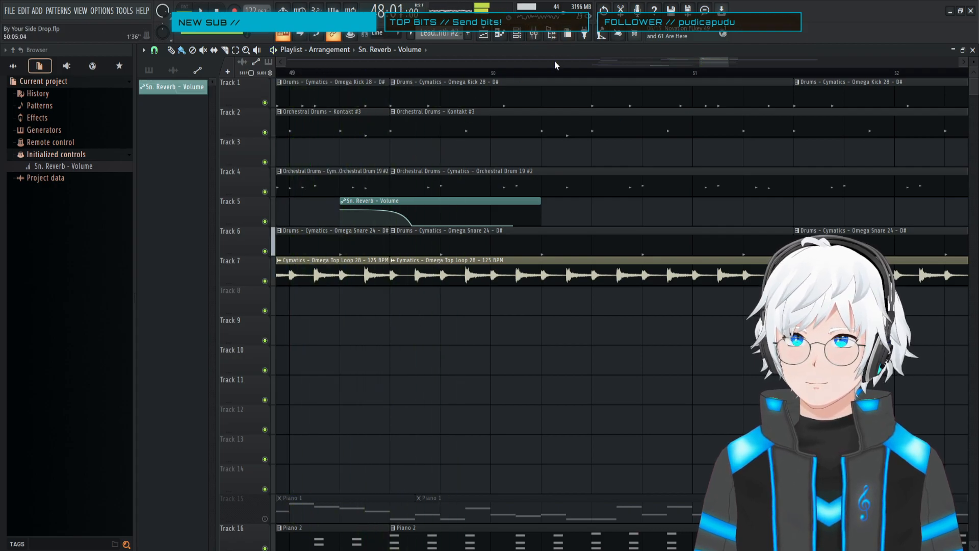
left_click_drag(706, 61, 742, 62)
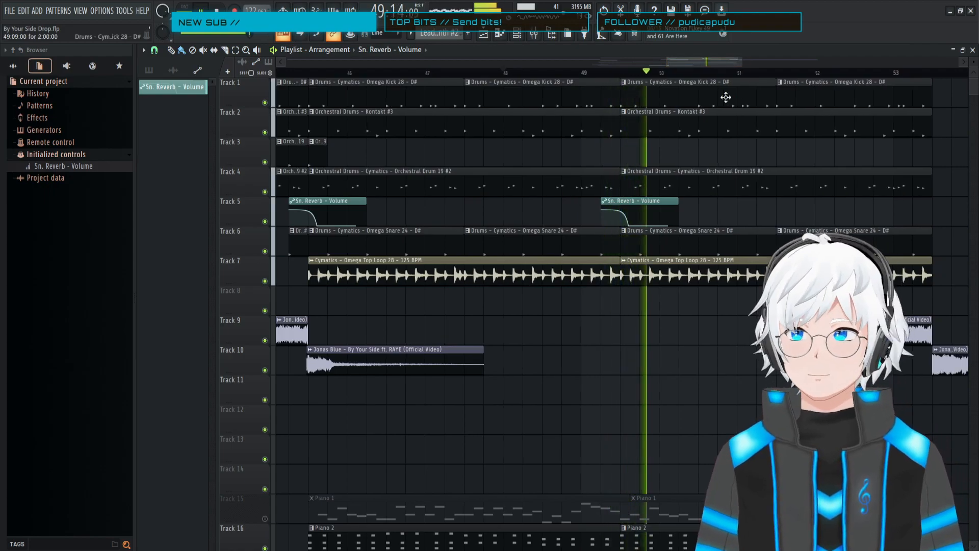
- Reopen the Sn. Reverb track's Fruity Reeverb 2, replay from bar 48, and fine-tune its wet level
key("space")
left_click(534, 34)
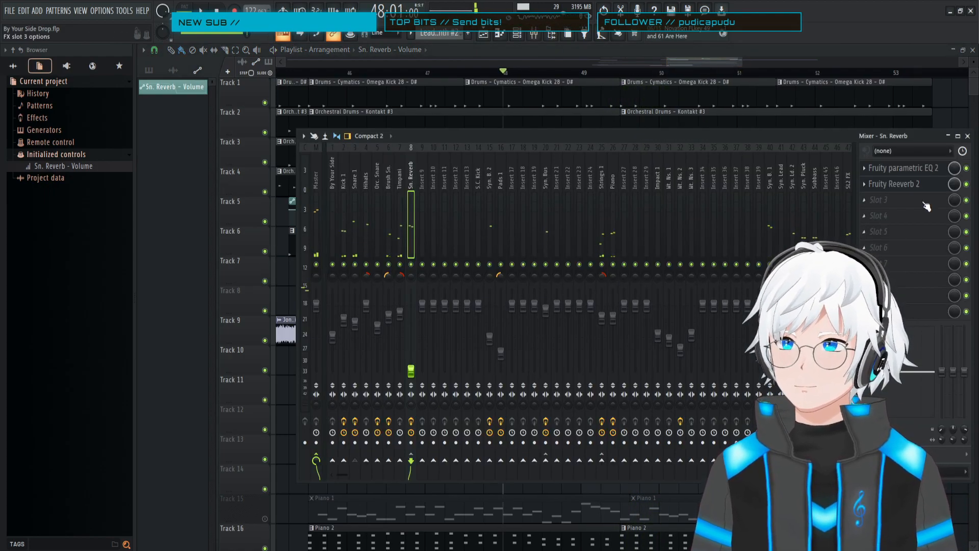
left_click(905, 185)
key("space")
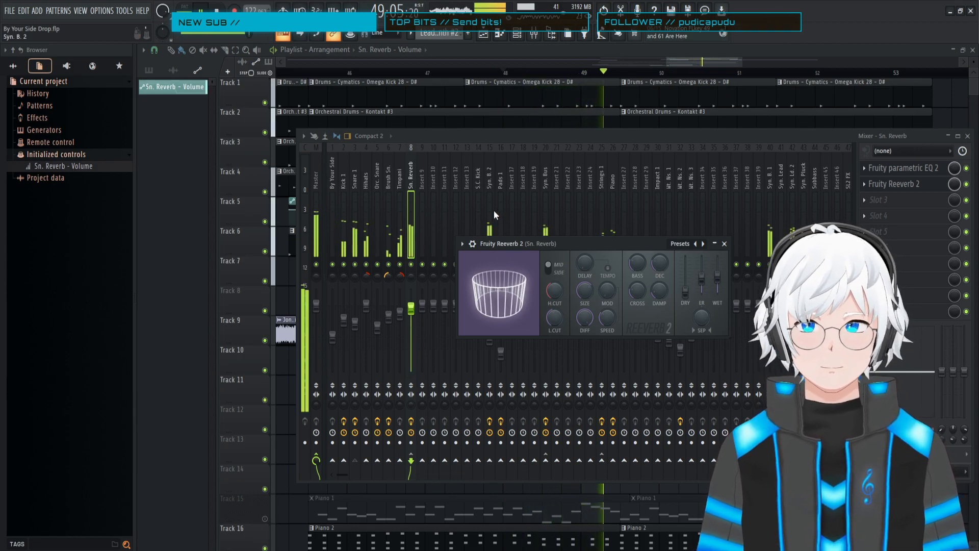
key("space")
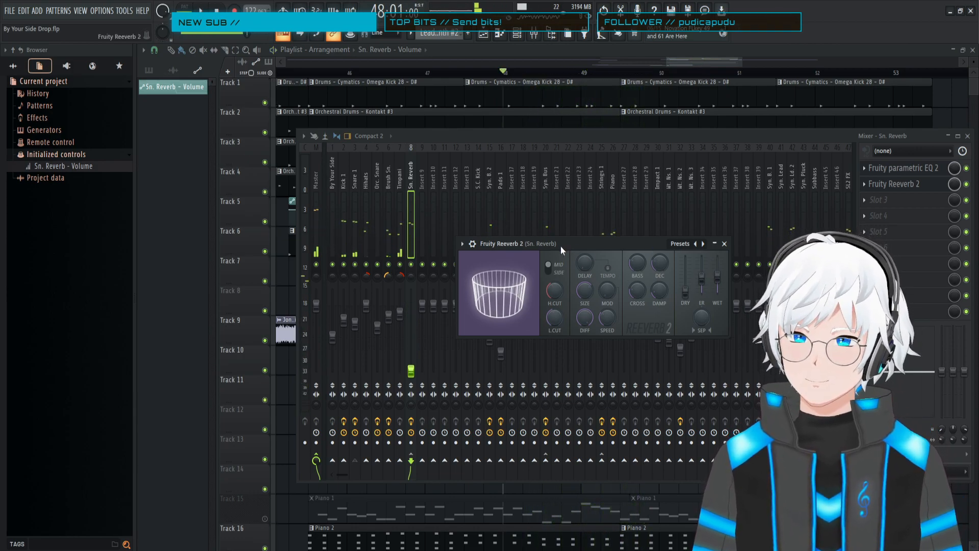
key("space")
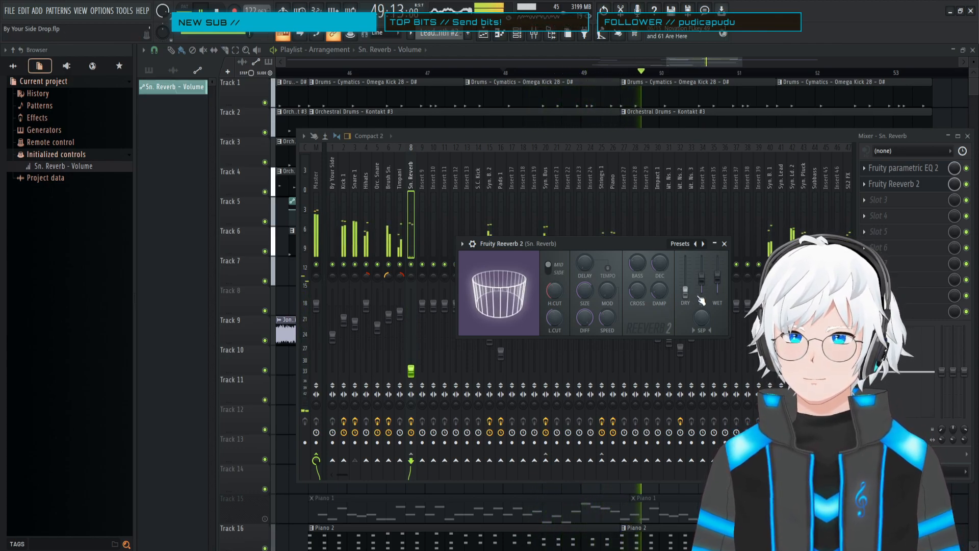
left_click_drag(716, 276, 717, 272)
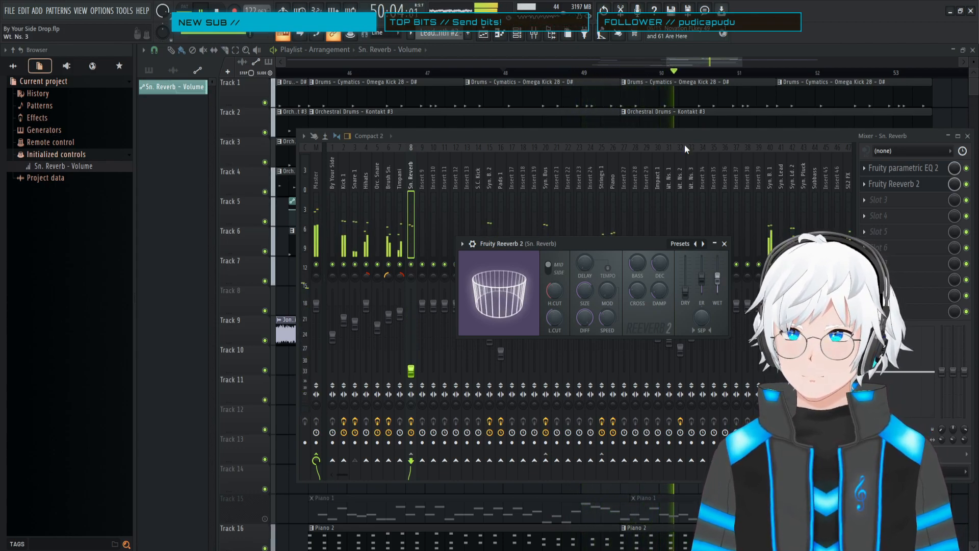
- Return to the playlist and play from 42:13:00 to hear the build leading into the drop
left_click(638, 47)
key("space")
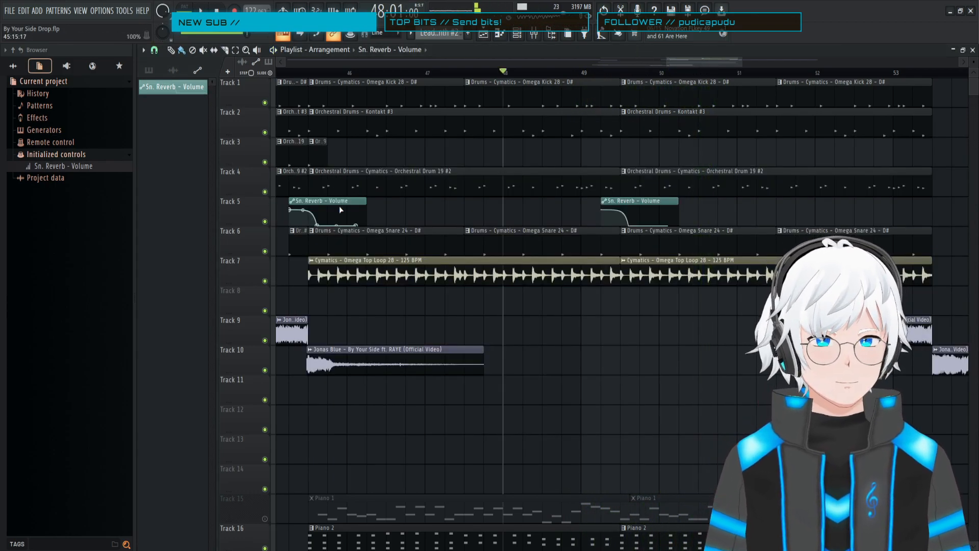
left_click_drag(665, 62, 600, 61)
left_click(499, 72)
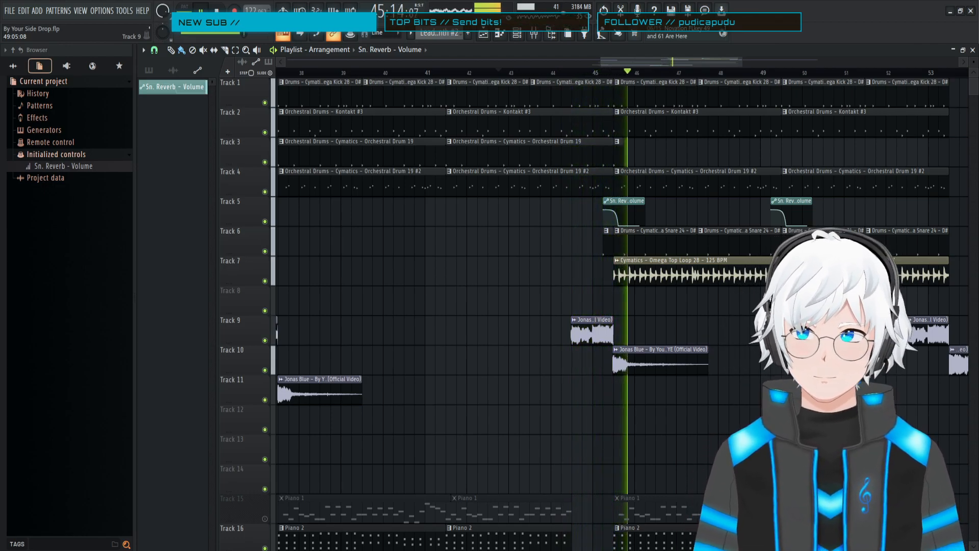
key("space")
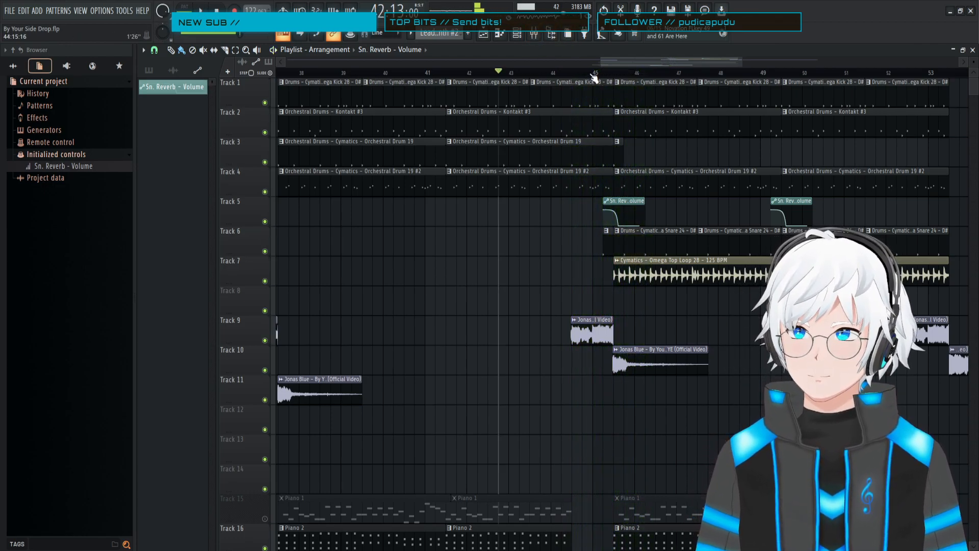
- Follow playback through both Sn. Reverb volume fades in a closer playlist view
left_click_drag(600, 62, 680, 62)
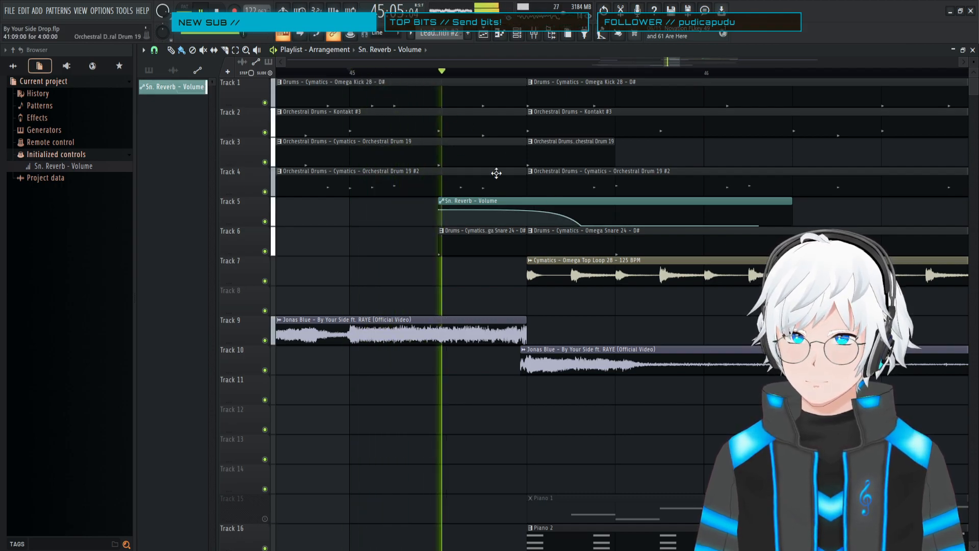
left_click_drag(671, 64, 702, 65)
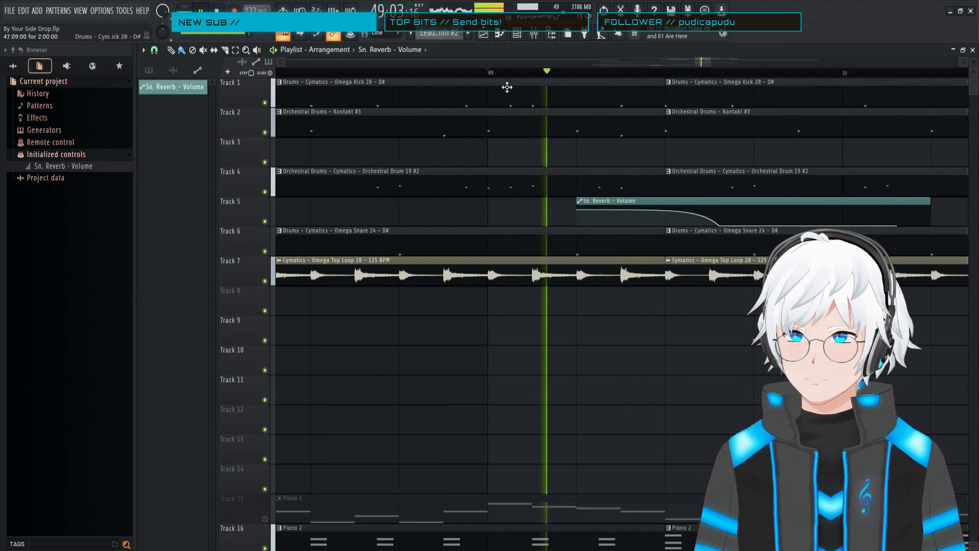
mouse_move(711, 59)
left_mouse_down()
mouse_move(760, 62)
mouse_move(700, 61)
left_mouse_up()
key("space")
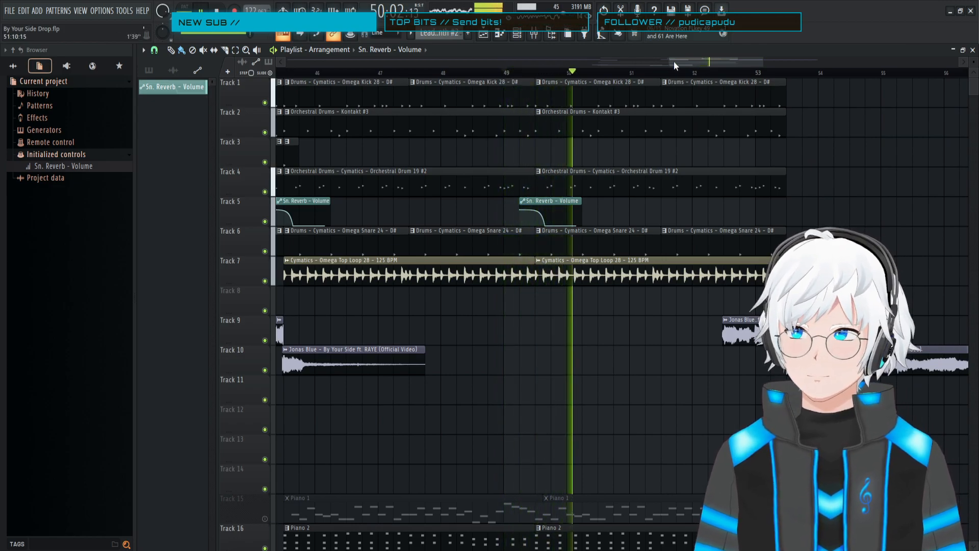
- Play from just before bar 45 through the drop, checking Sn. Reverb in the mixer and its second volume fade
left_click_drag(671, 60, 626, 60)
left_click(472, 73)
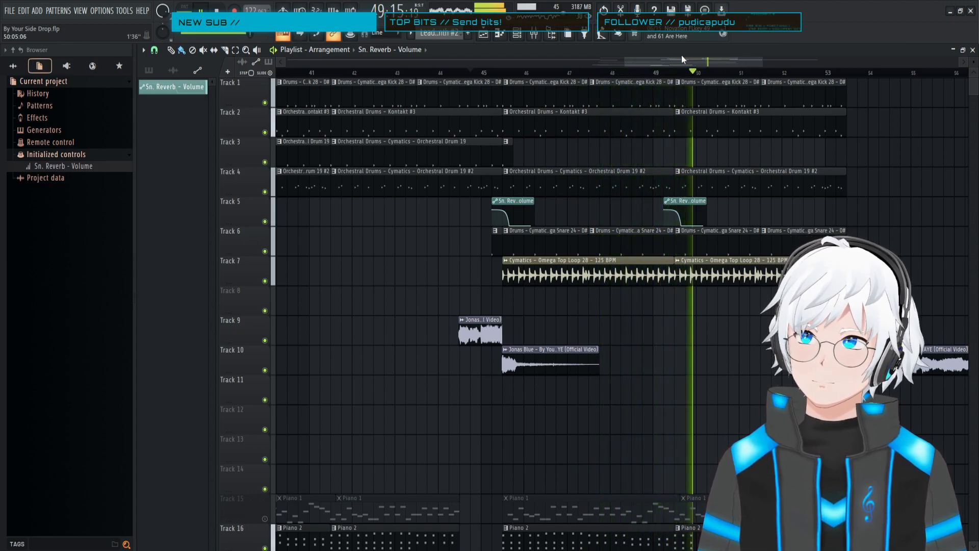
left_click(533, 36)
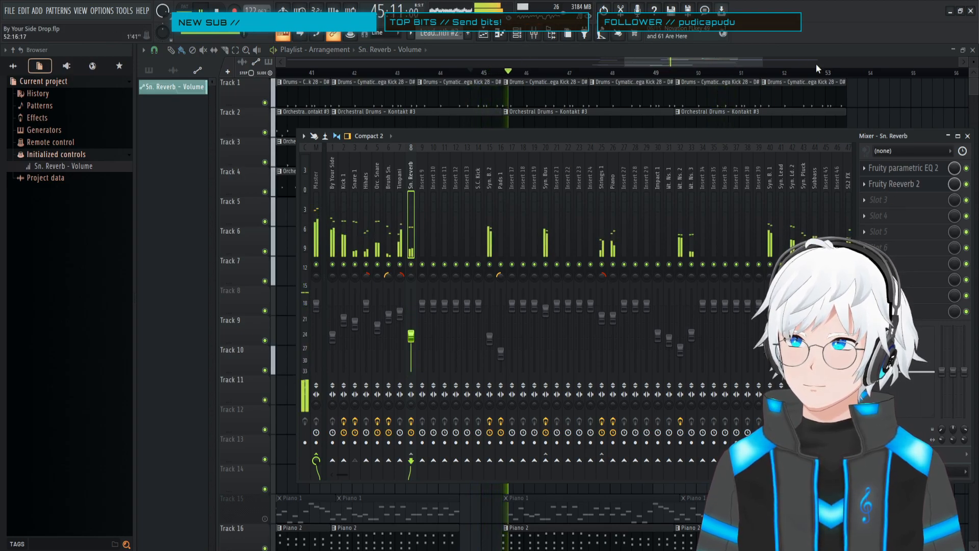
left_click(794, 53)
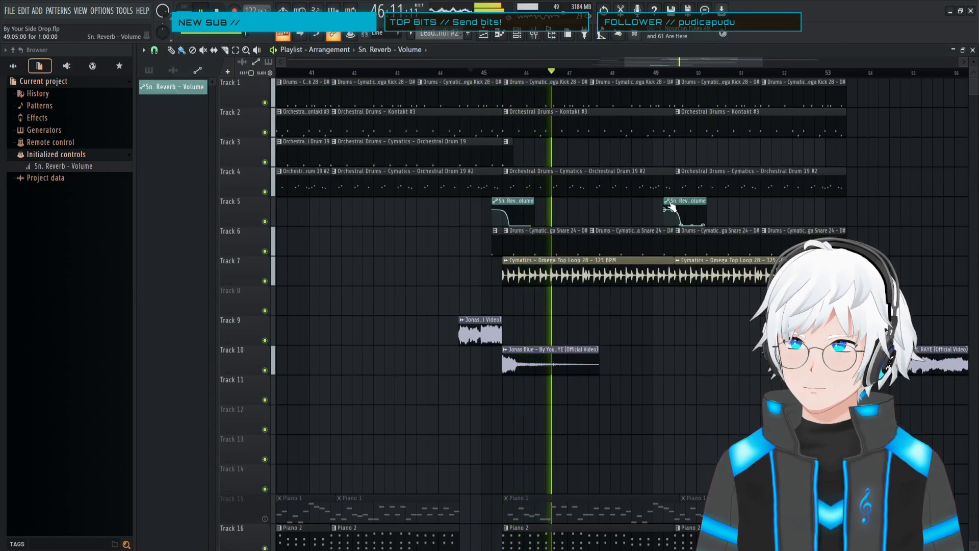
left_click_drag(623, 63, 690, 63)
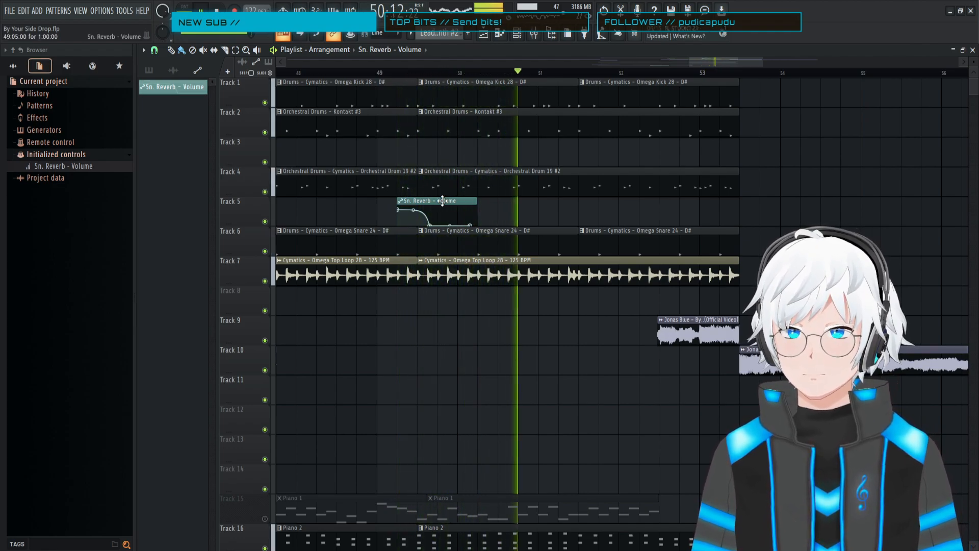
- Follow playback through the second Sn. Reverb volume fade, checking the Sn. Reverb track in the mixer, and stop playback
left_click_drag(761, 63, 791, 64)
left_click_drag(774, 65, 742, 66)
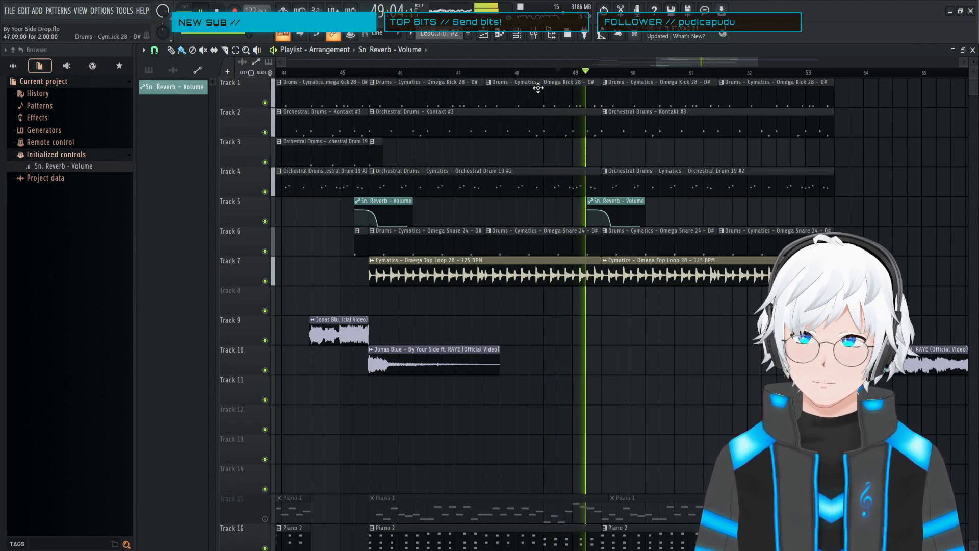
left_click(537, 37)
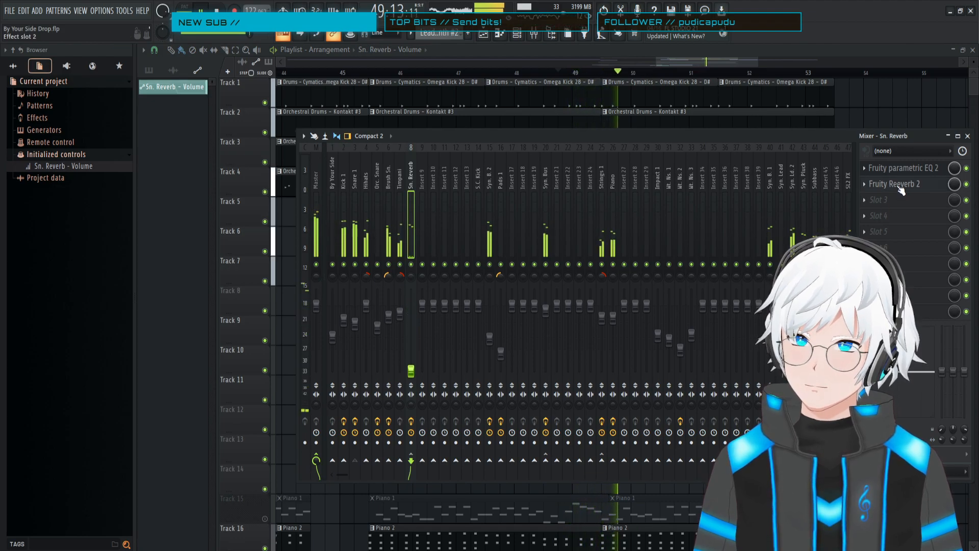
left_click(727, 51)
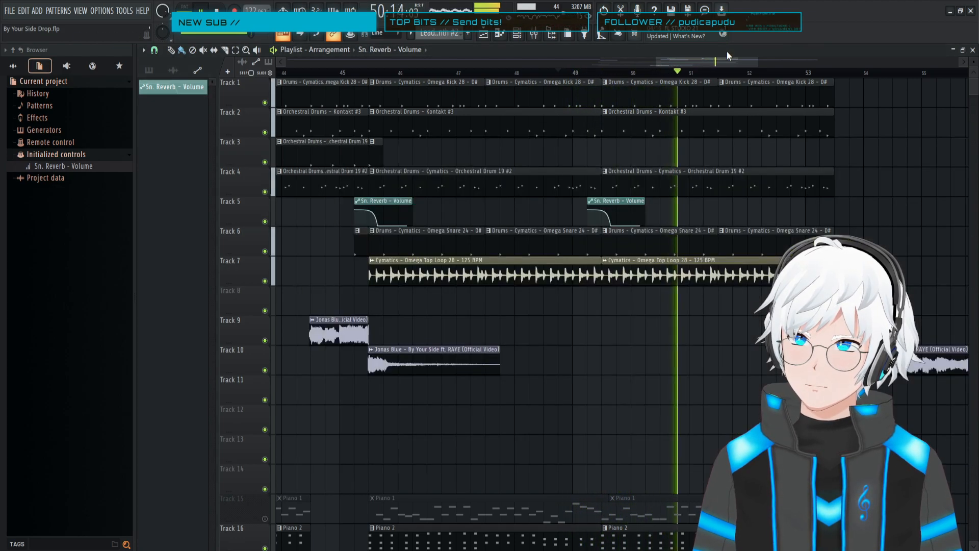
key("space")
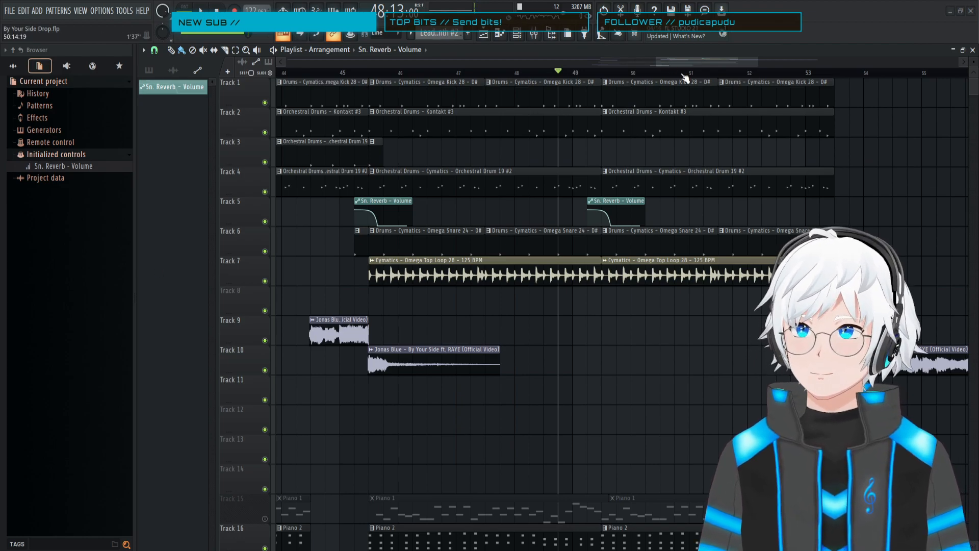
- Play the whole drop from bar 37 in a wider playlist view while checking the track levels in the mixer
scroll(647, 62, "left", 2)
left_click_drag(646, 62, 544, 65)
left_click_drag(741, 63, 837, 64)
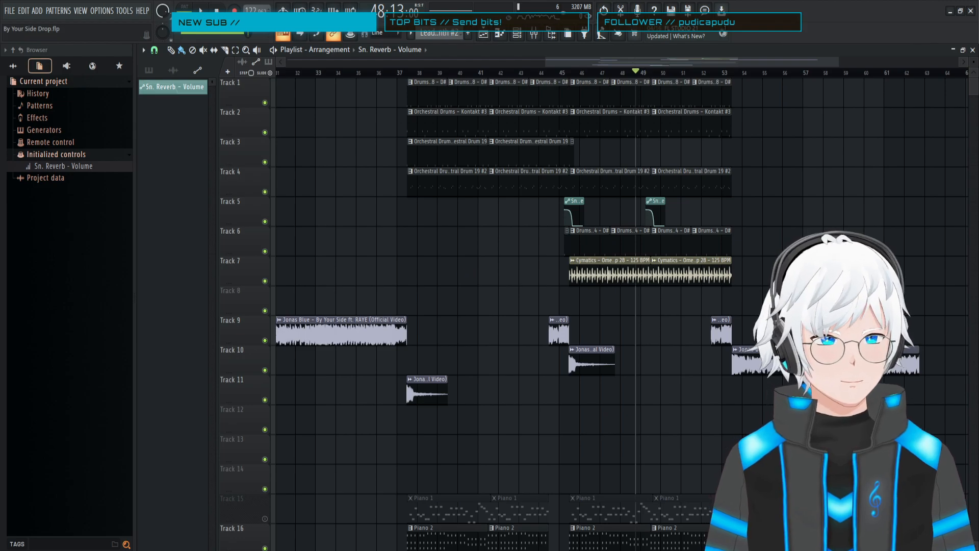
left_click(399, 75)
key("space")
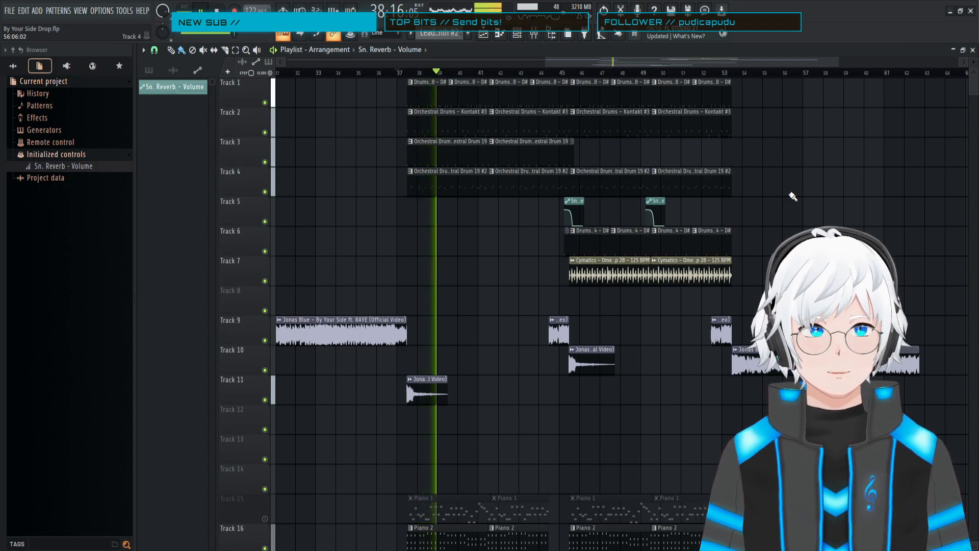
left_click(534, 36)
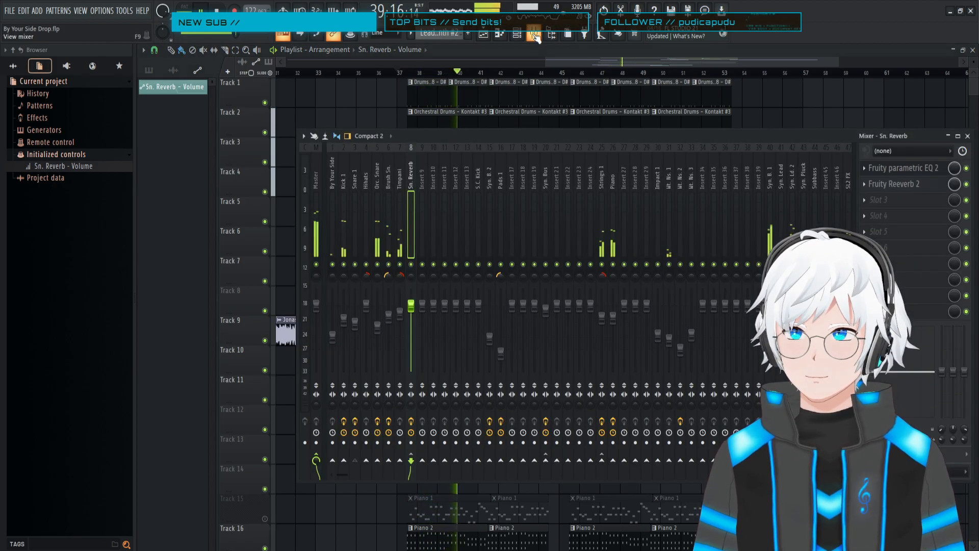
scroll(536, 208, "down", 2)
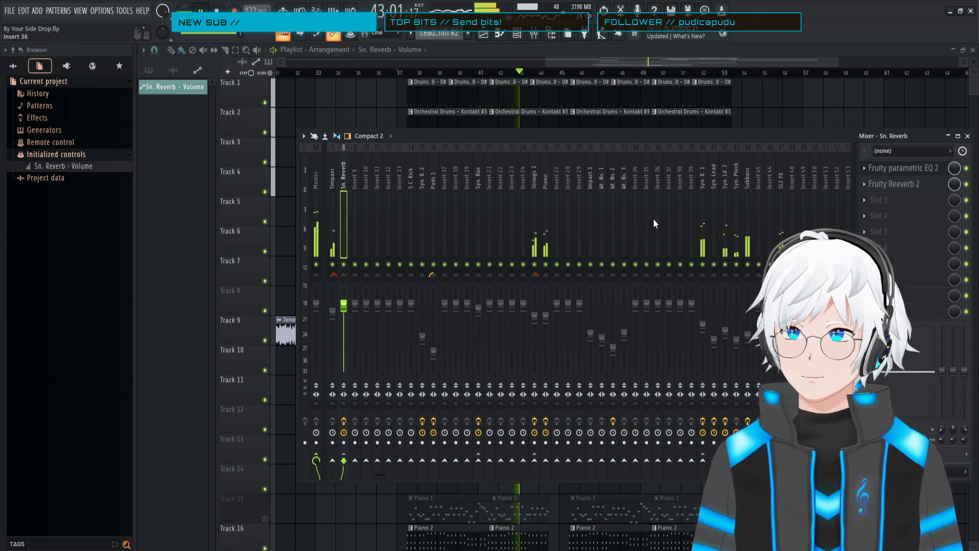
scroll(491, 221, "up", 2)
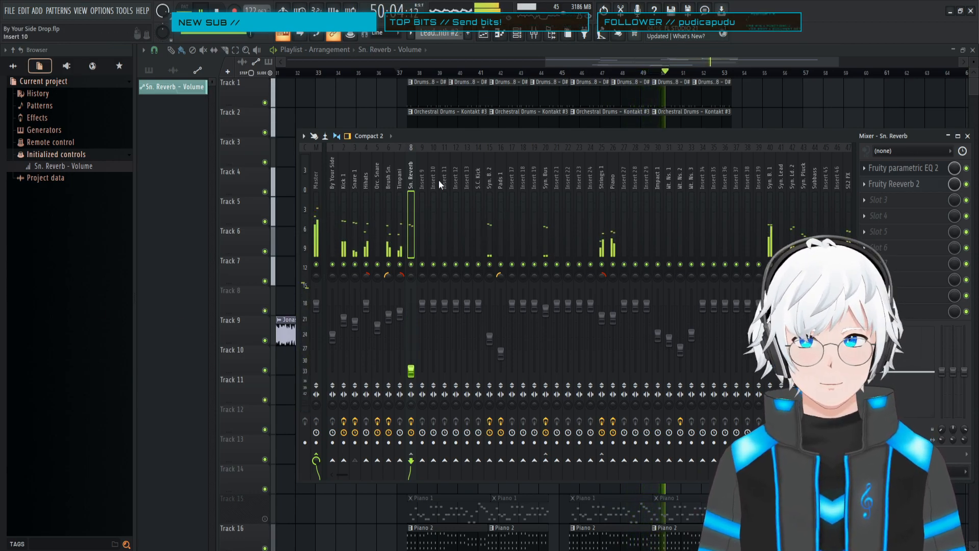
key("space")
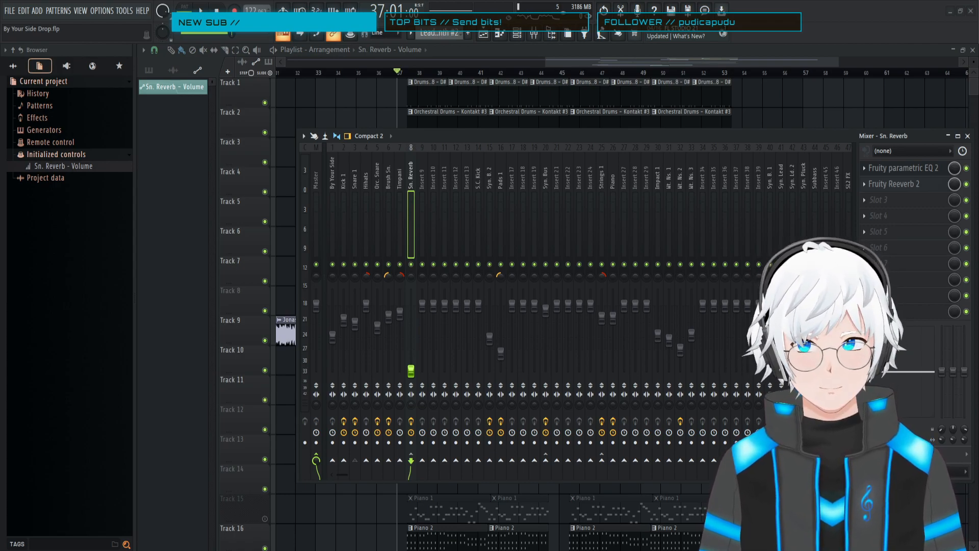
- Replay the drop from bar 37 and inspect the Syn. B. 1 and Snare 1 tracks in the mixer
key("space")
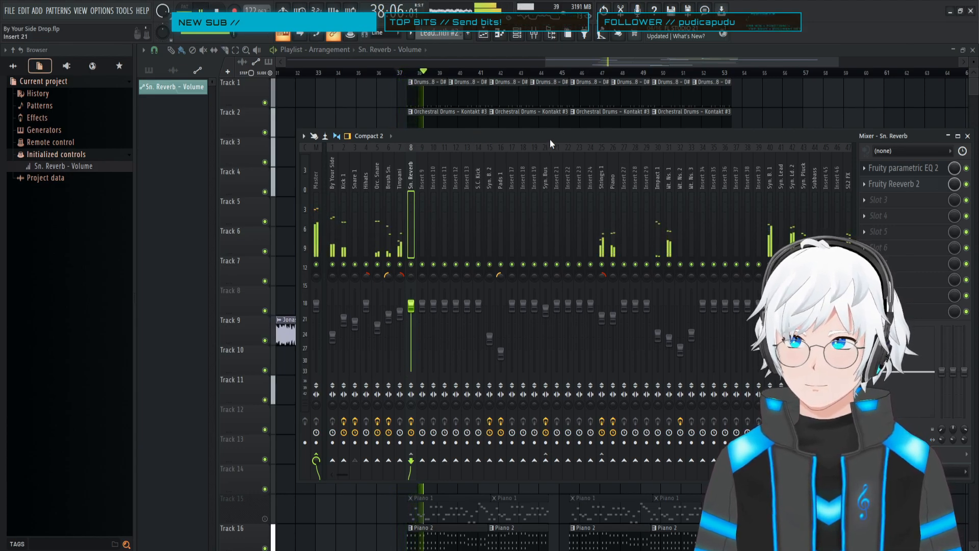
scroll(537, 207, "down", 5)
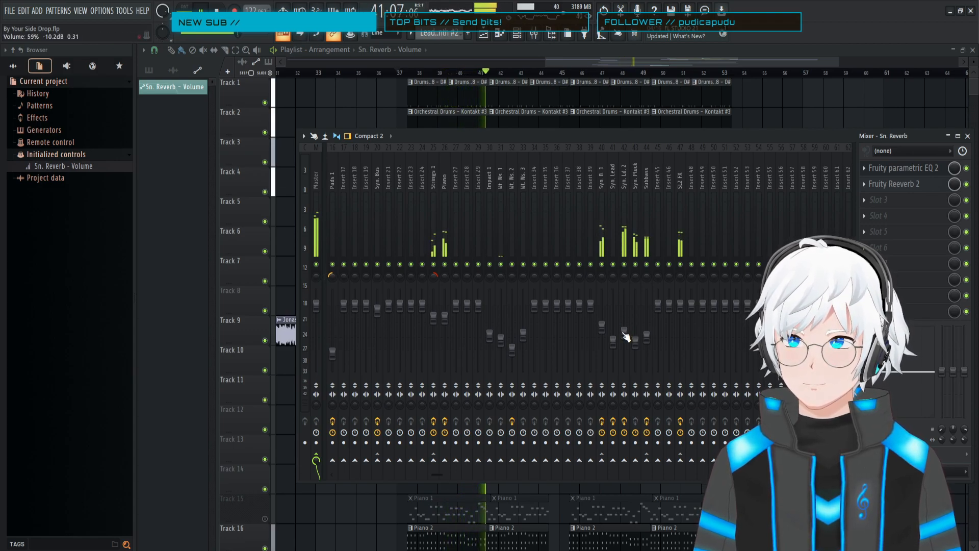
scroll(539, 237, "up", 5)
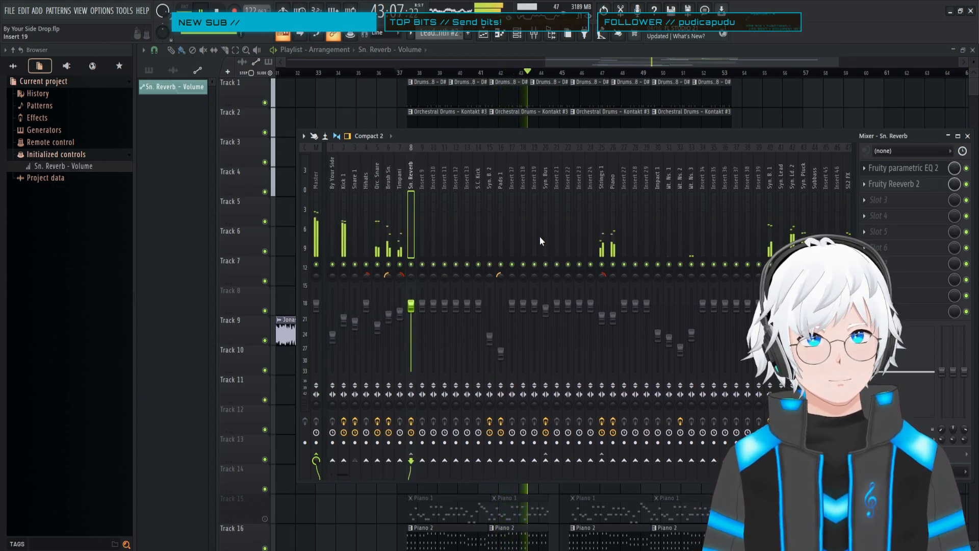
left_click(770, 190)
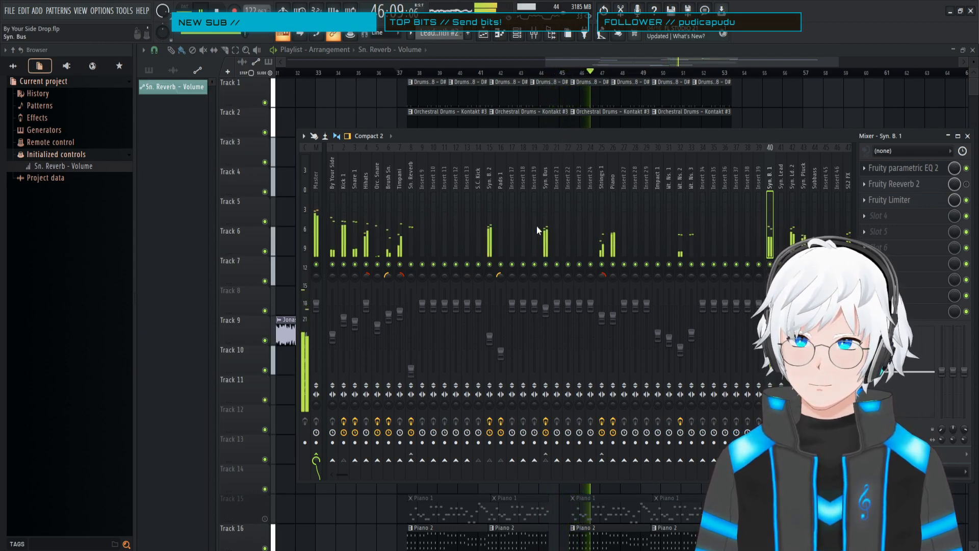
left_click(356, 174)
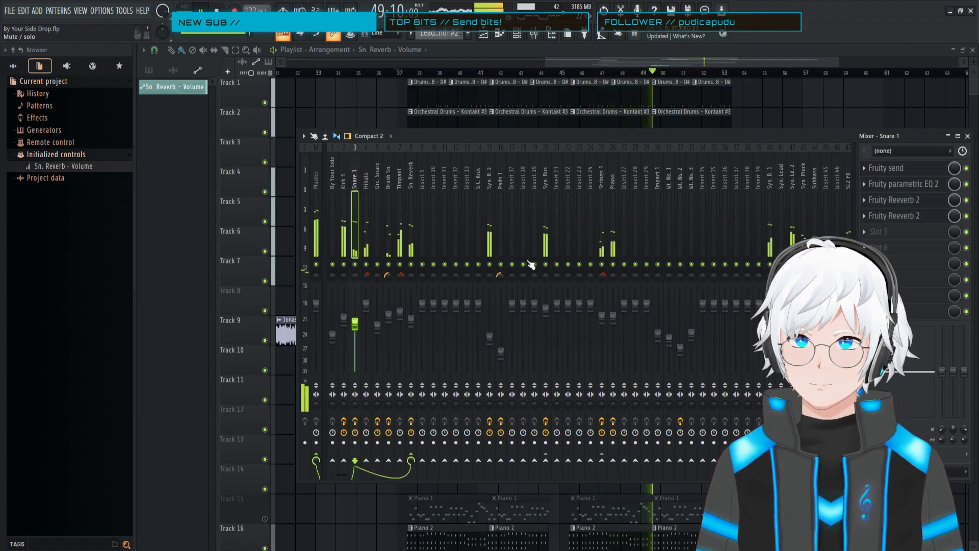
- Lower the Kick 1 mixer volume slightly during another playback and solo Kick 1 to hear it with its routed tracks
key("space")
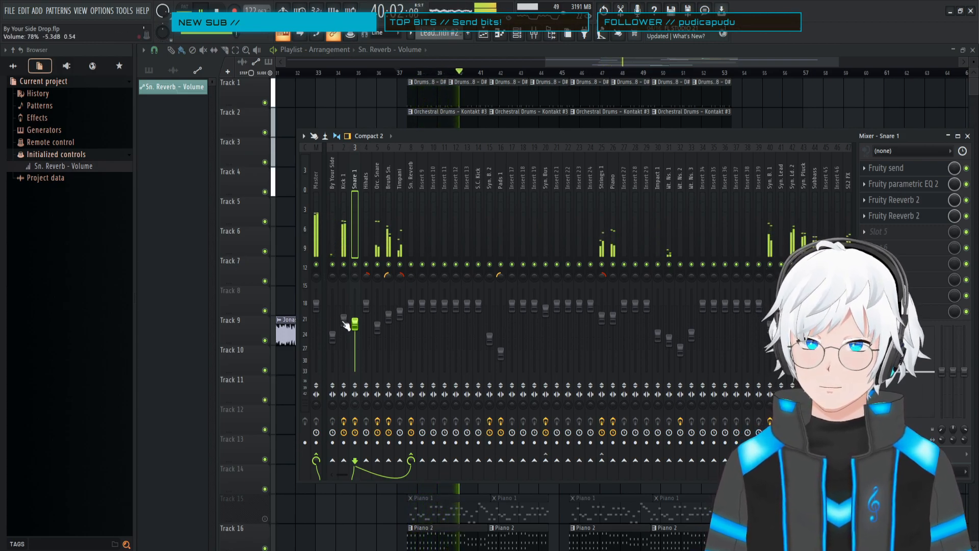
left_click_drag(346, 324, 346, 327)
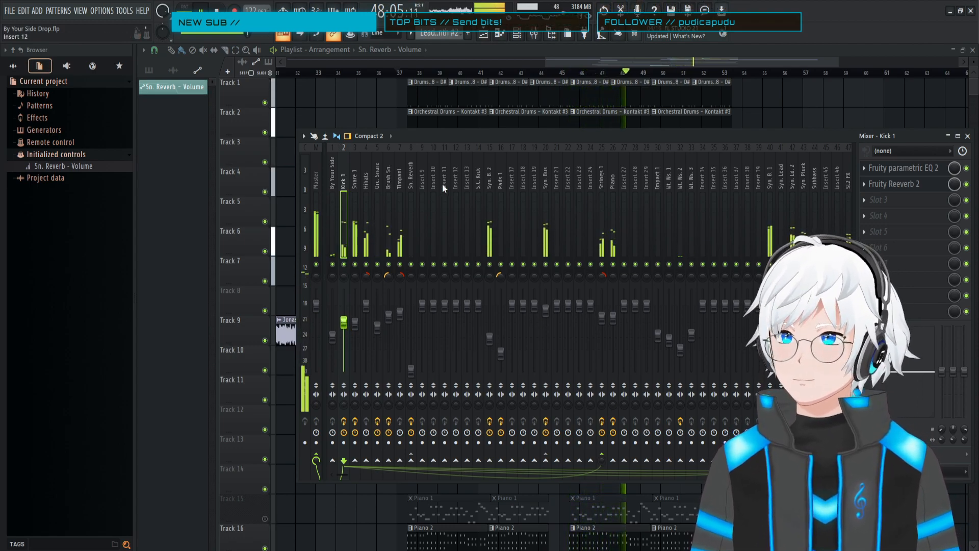
right_click(344, 264)
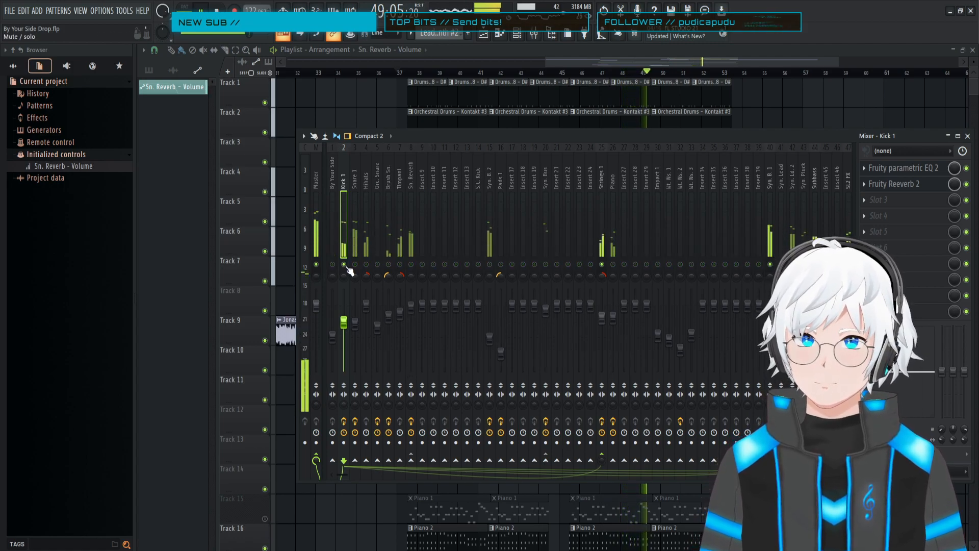
scroll(499, 229, "down", 1)
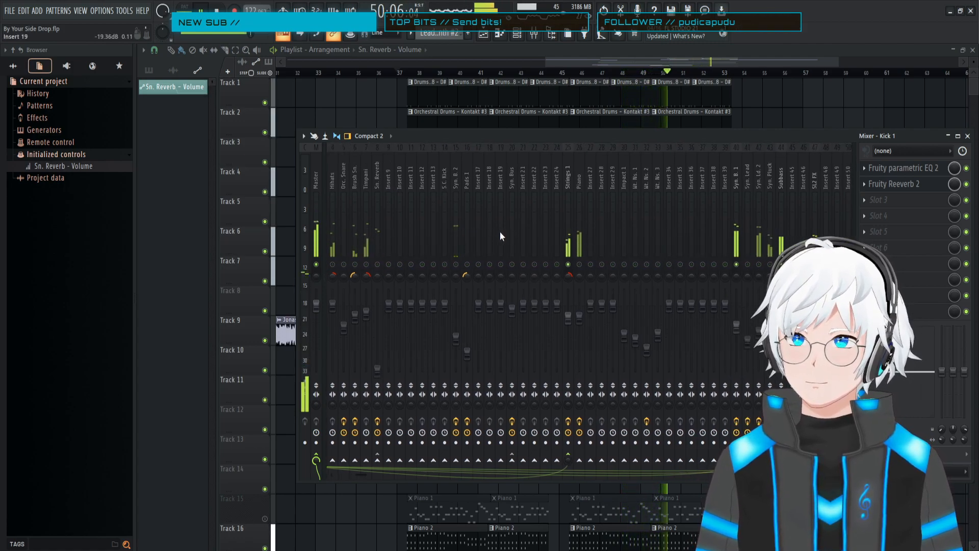
scroll(585, 249, "down", 3)
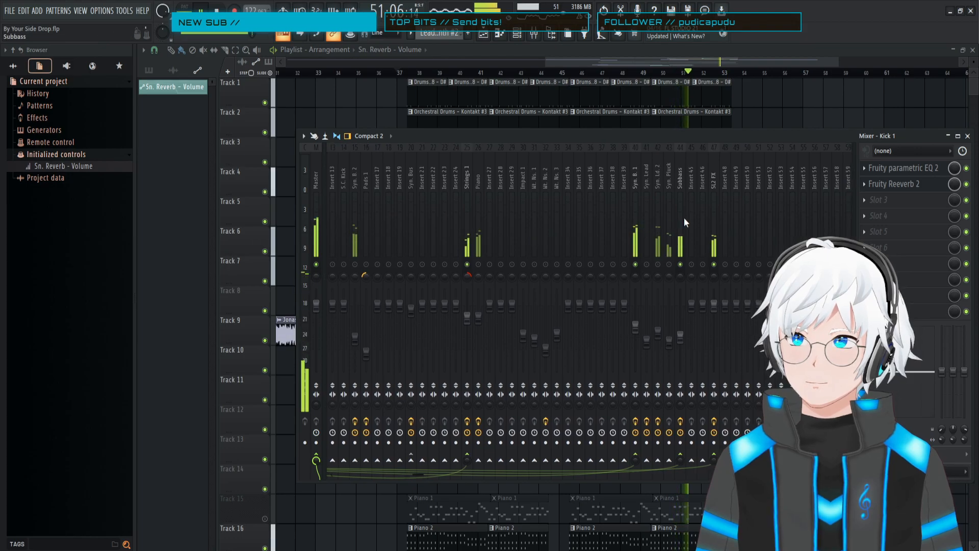
- Reduce the compressor's release and knee in the Syn. B. 1 track's Fruity Limiter while the soloed tracks play
left_click(636, 182)
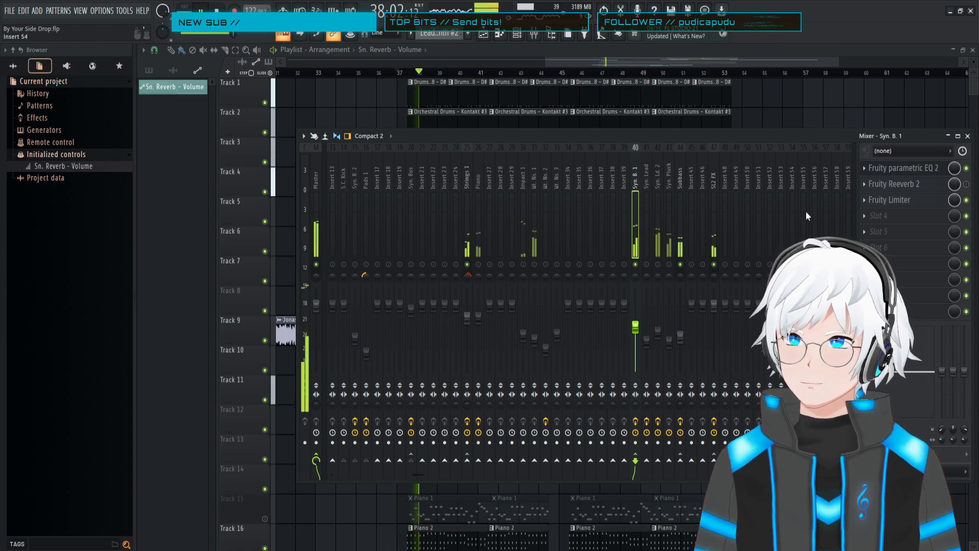
left_click(907, 202)
left_click(907, 202)
left_click(907, 202)
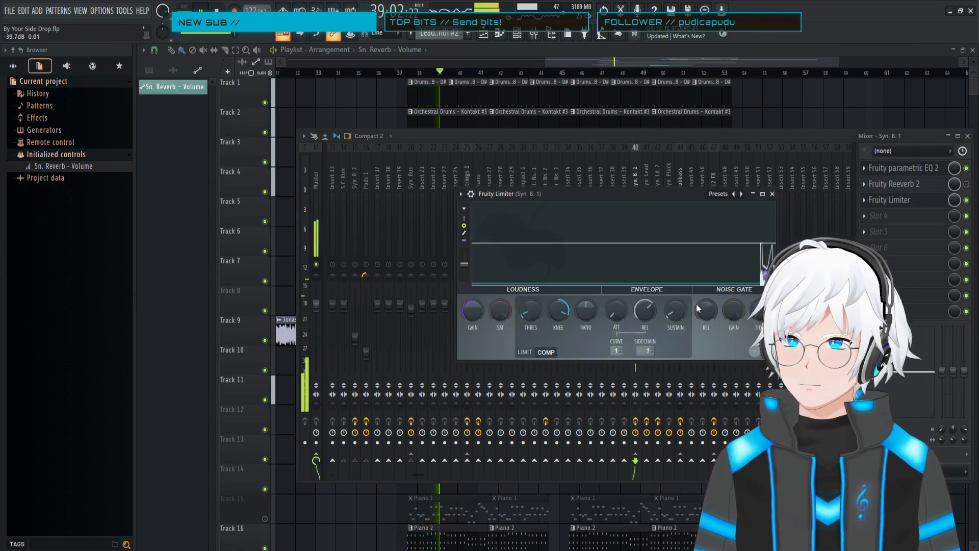
left_click_drag(643, 309, 644, 329)
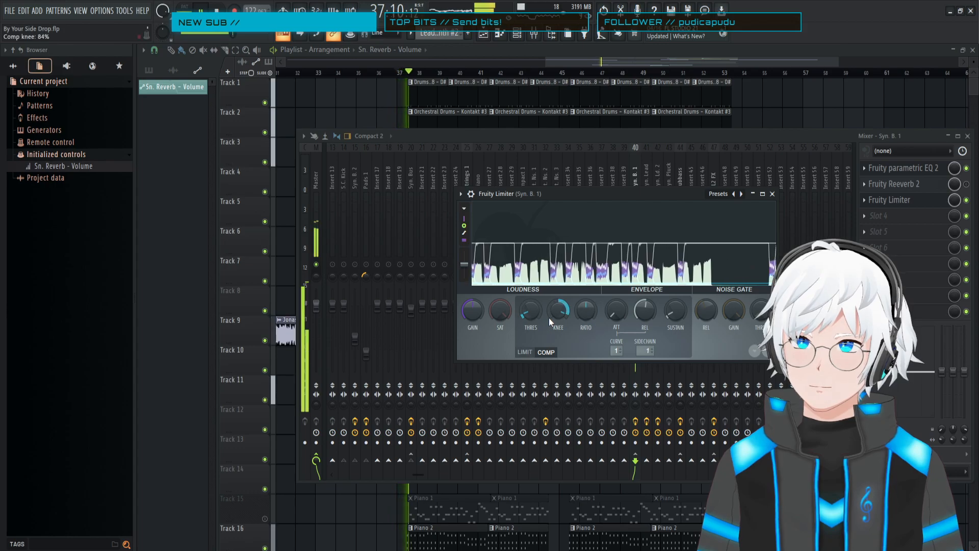
left_click_drag(556, 312, 555, 323)
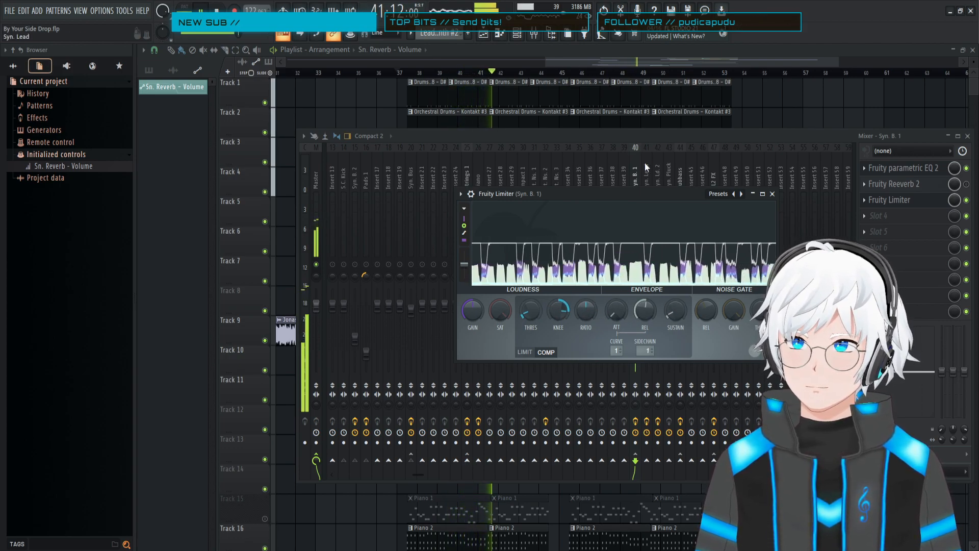
left_click(665, 136)
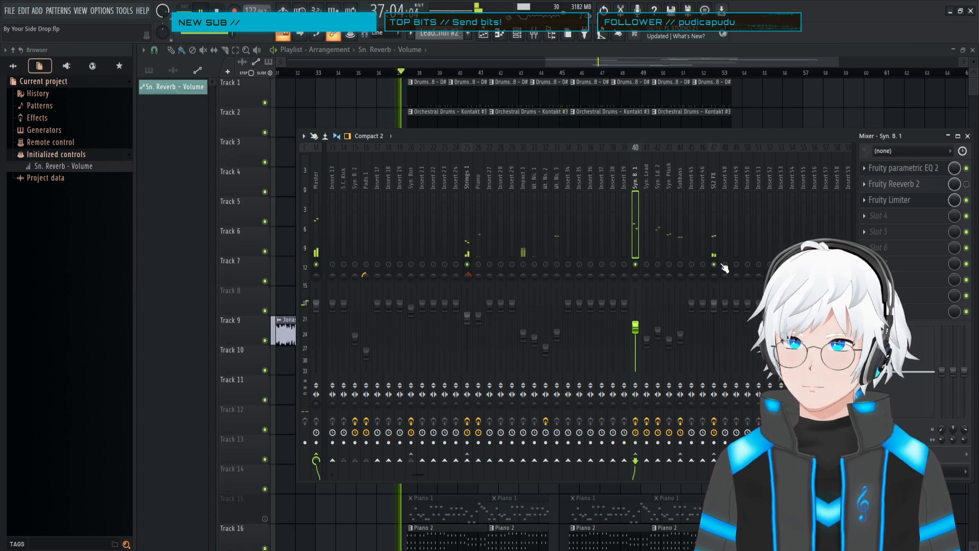
- End the Kick 1 solo while rechecking Syn. B. 1's Fruity Limiter in playback, and return to the playlist with playback stopped
scroll(487, 240, "up", 3)
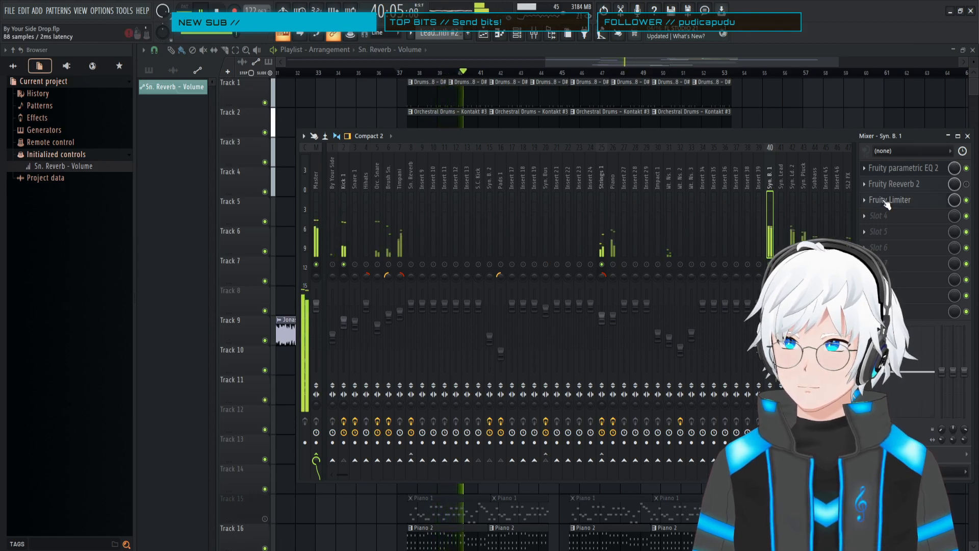
left_click(888, 199)
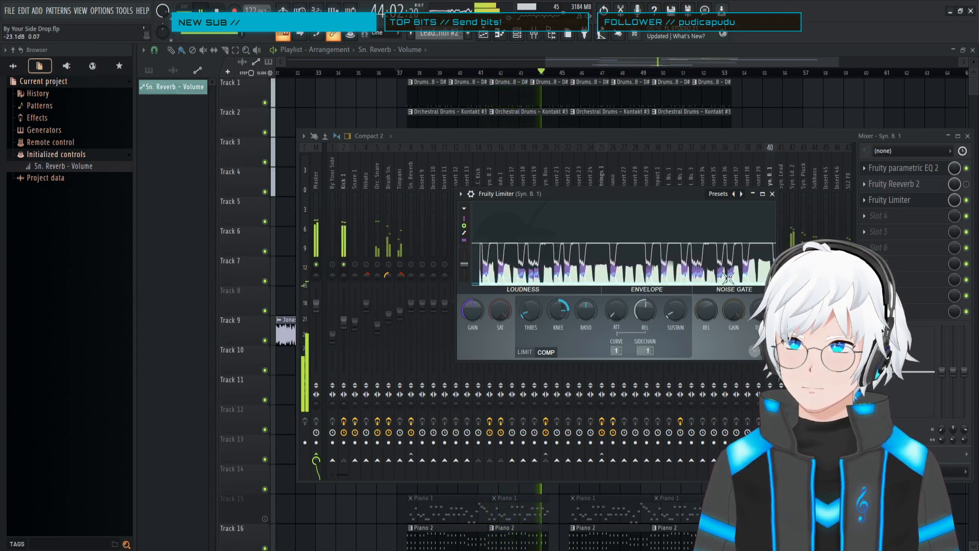
left_click(889, 201)
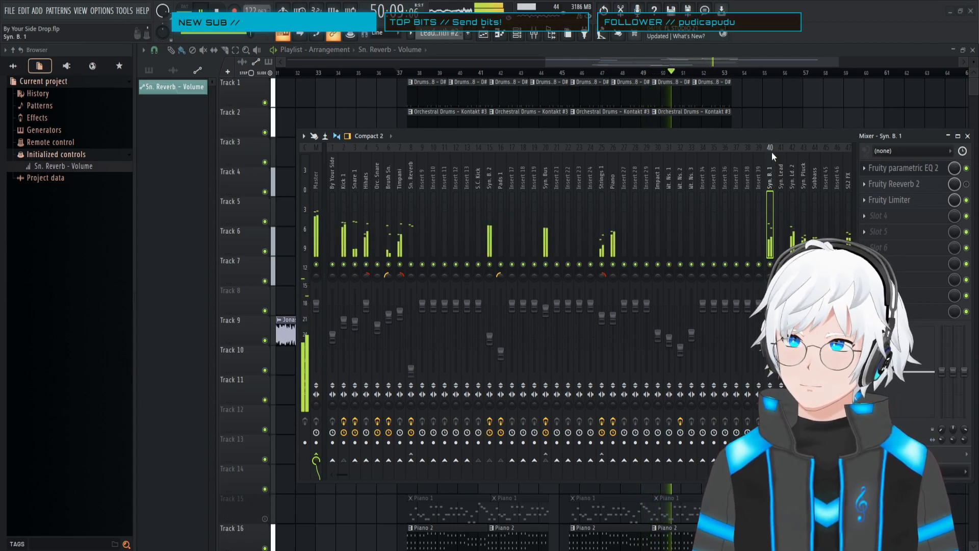
left_click(693, 49)
key("space")
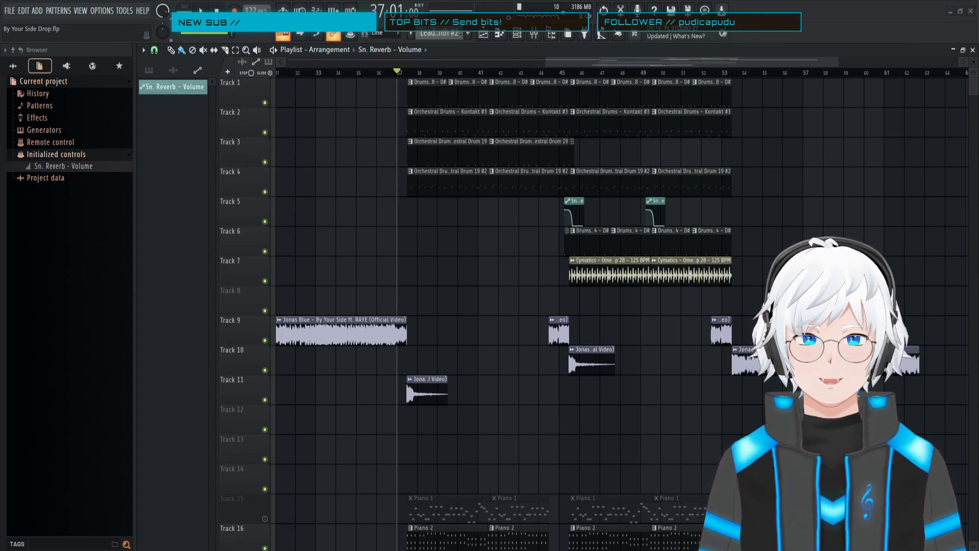
- Play the full mix from bar 37 through the drop, briefly checking the levels in the mixer
key("space")
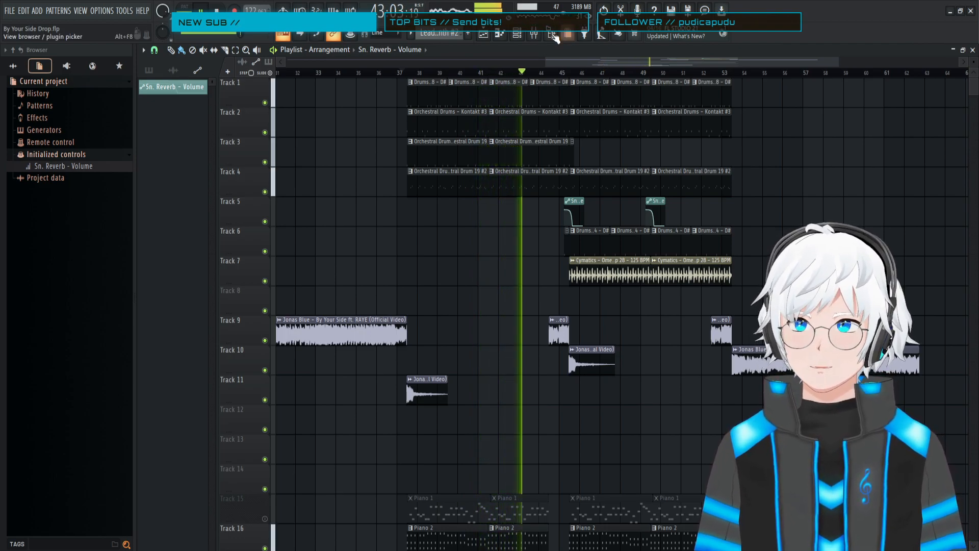
left_click(534, 34)
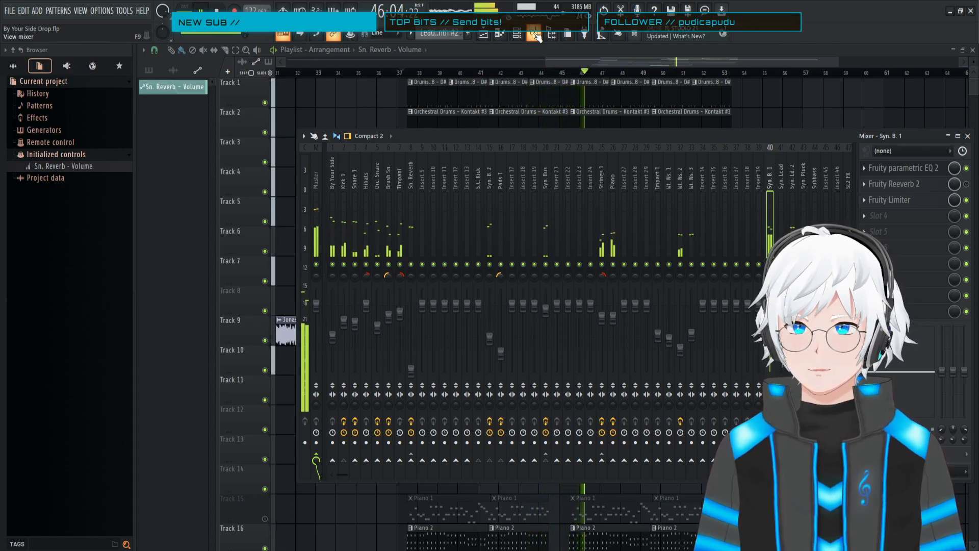
left_click(534, 34)
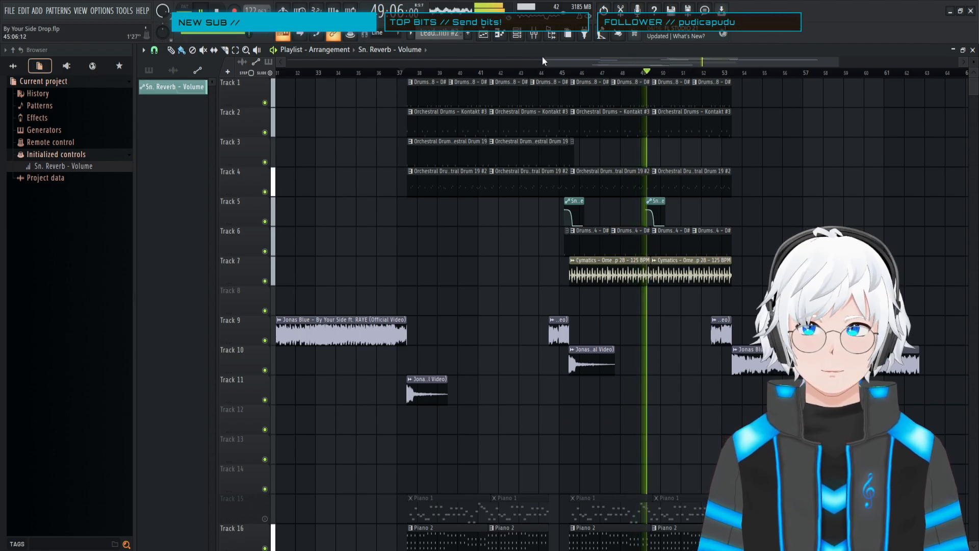
- Replay the passages around both Sn. Reverb volume fades from bar 49, bar 45 and the middle of bar 48
left_click_drag(543, 60, 714, 60)
key("space")
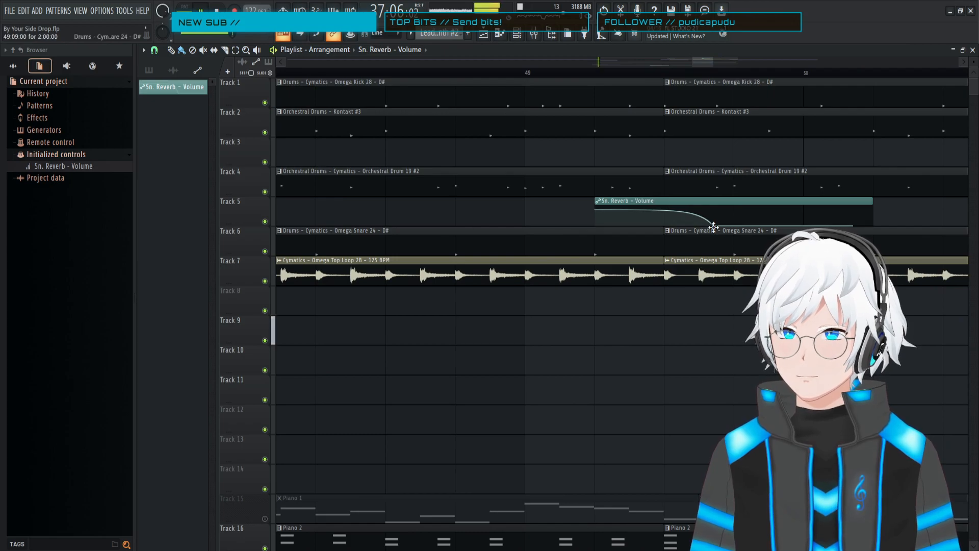
left_click(526, 76)
key("space")
left_click_drag(712, 61, 781, 62)
left_click_drag(757, 62, 712, 62)
left_click(425, 73)
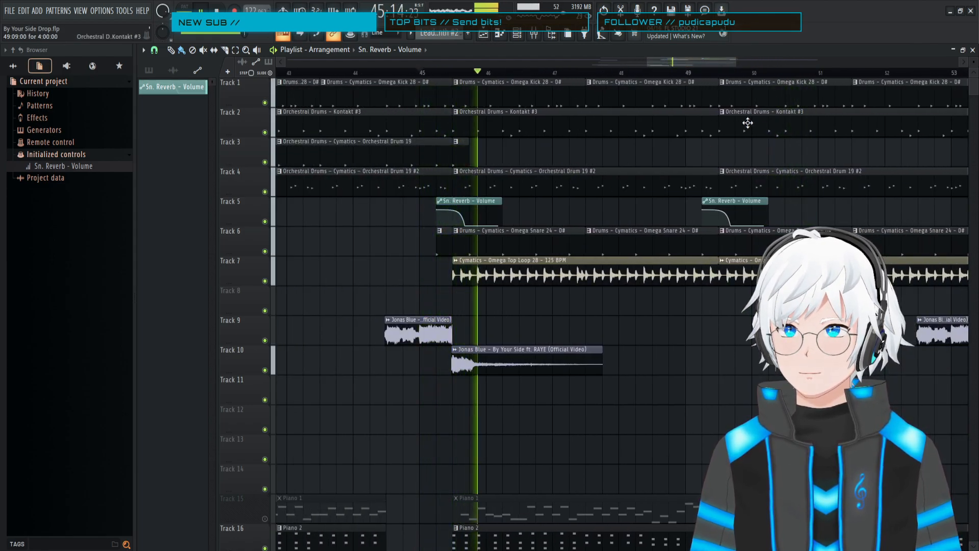
left_click(654, 74)
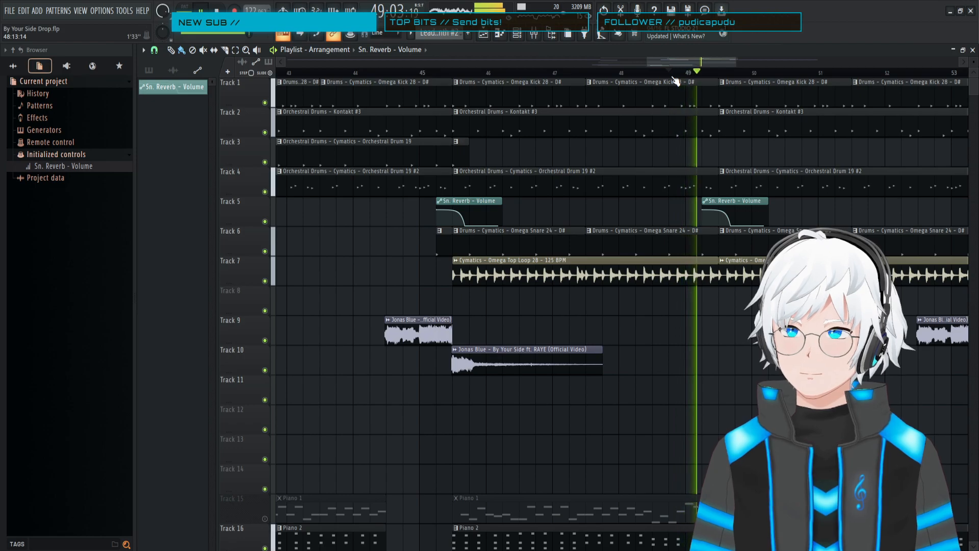
- Play the full mix from bar 37 into the second half of the drop, following the arrangement down to the synth tracks
left_click_drag(644, 61, 713, 61)
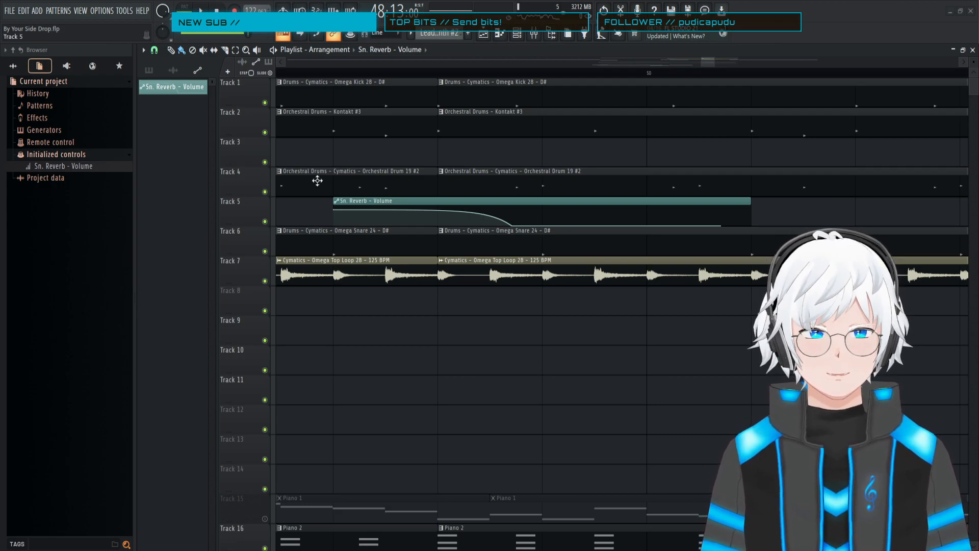
left_click_drag(712, 60, 919, 60)
left_click_drag(822, 60, 698, 60)
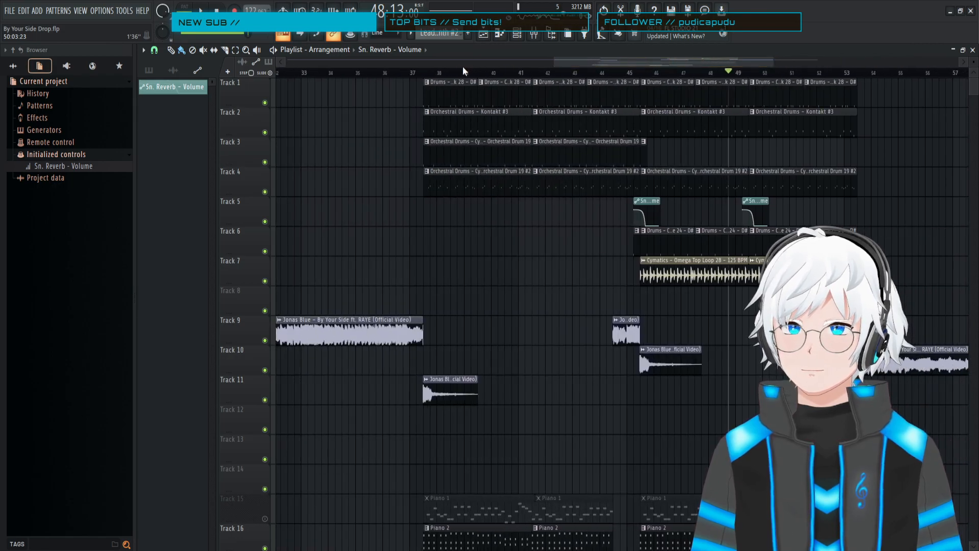
key("space")
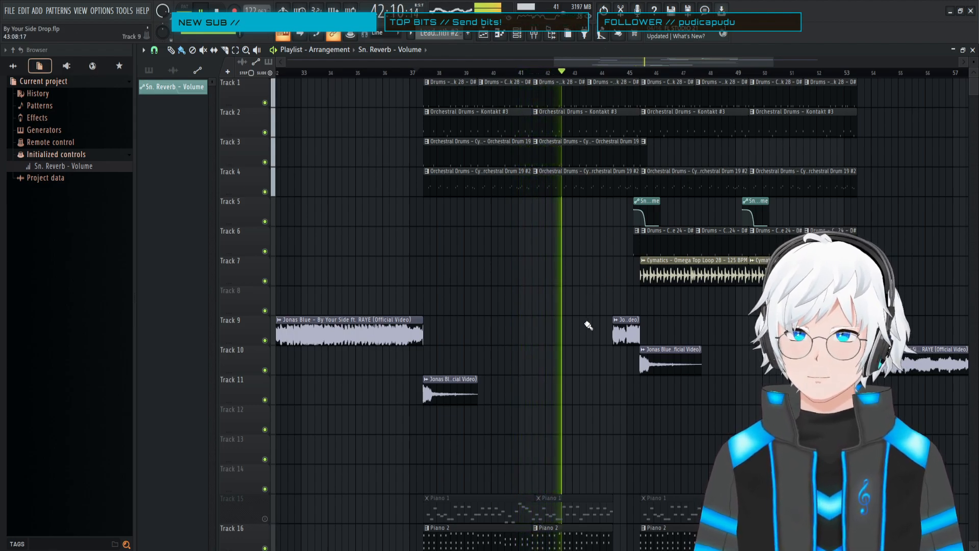
scroll(568, 290, "down", 3)
scroll(634, 258, "down", 1)
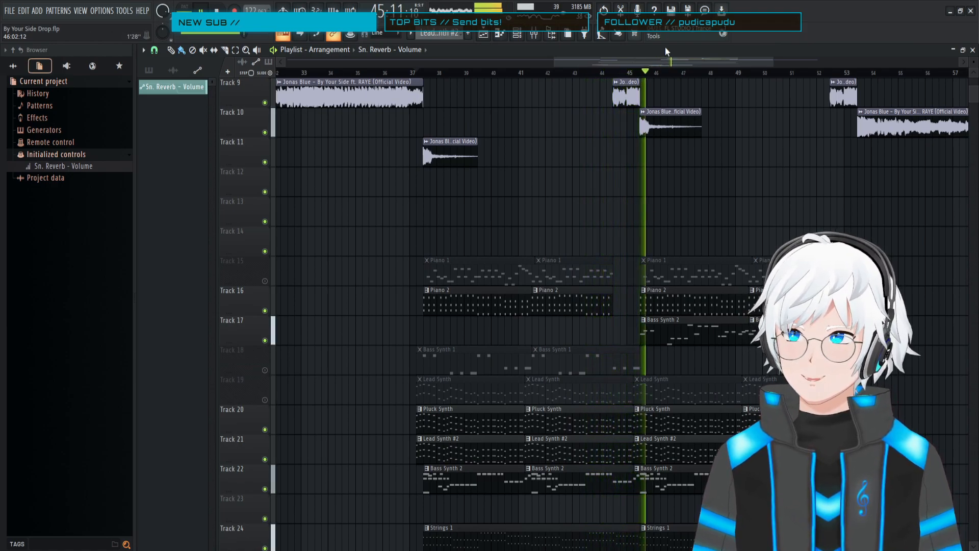
left_click_drag(556, 62, 642, 63)
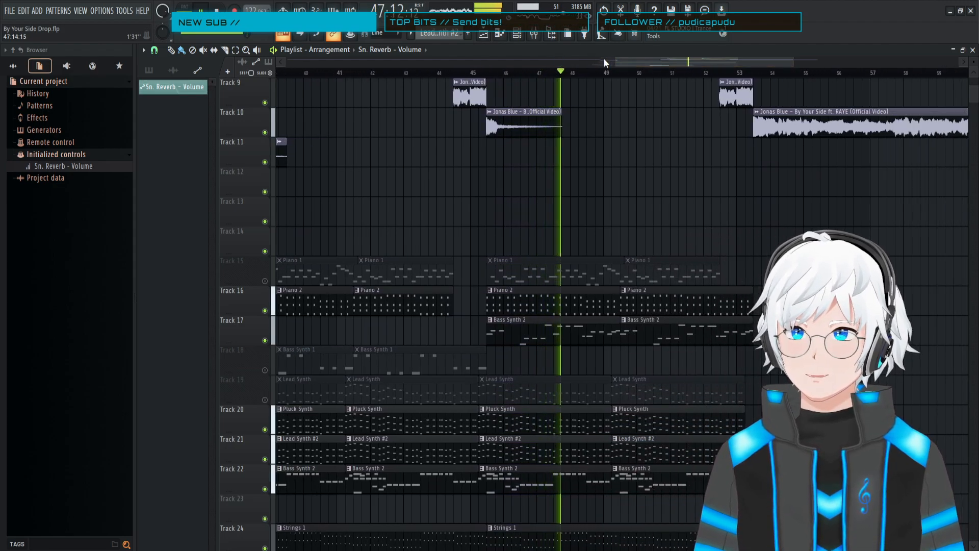
- Audition the Syn. B. 2 mixer track in solo and cue the playlist playback to bar 44
left_click(535, 36)
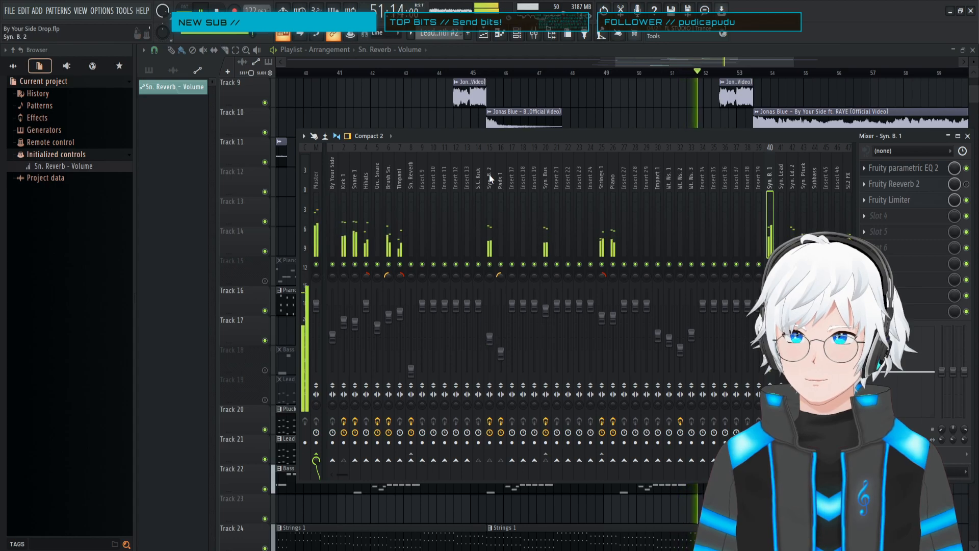
key("space")
left_click(488, 216)
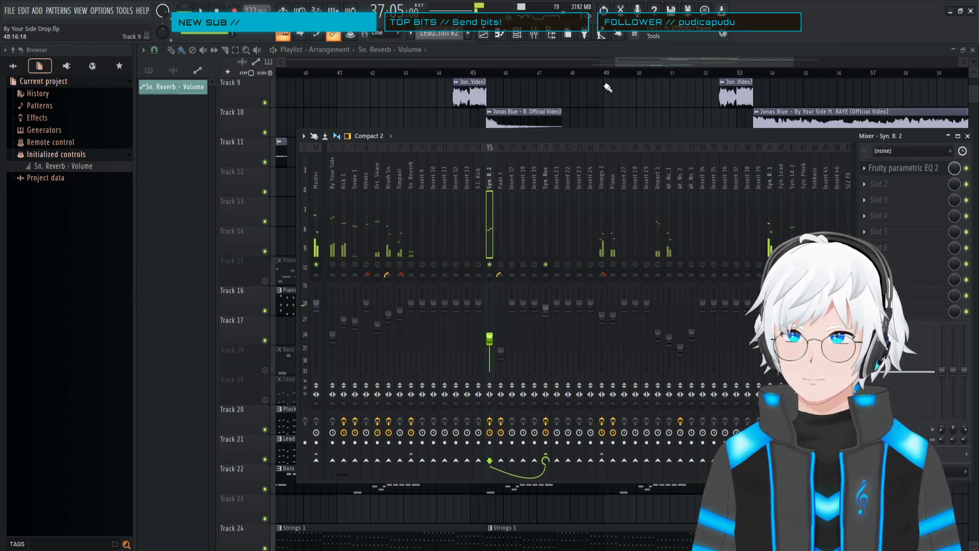
left_click(612, 73)
key("space")
left_click(461, 72)
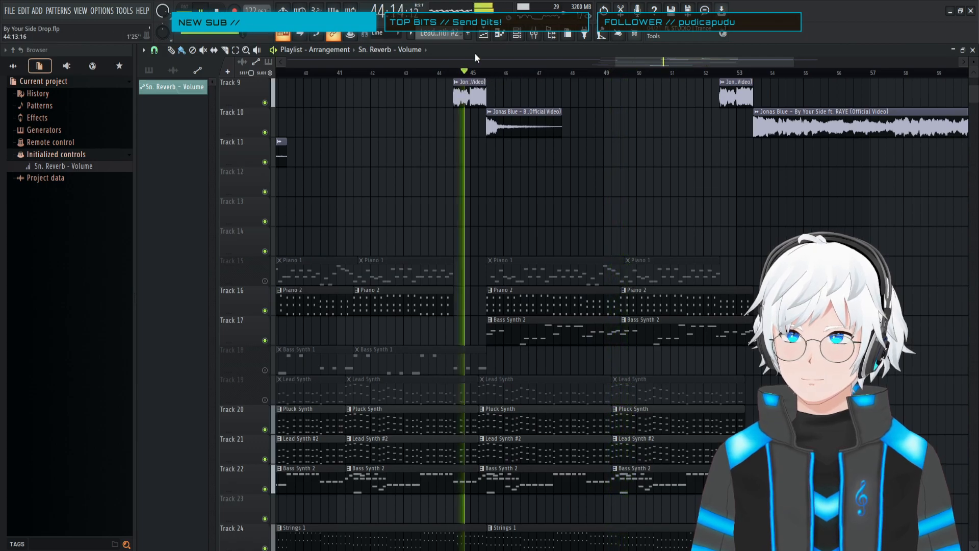
- Restore all mixer tracks from the Syn. B. 2 solo and review that track's Fruity parametric EQ 2 curve during playback
key("F9")
right_click(491, 265)
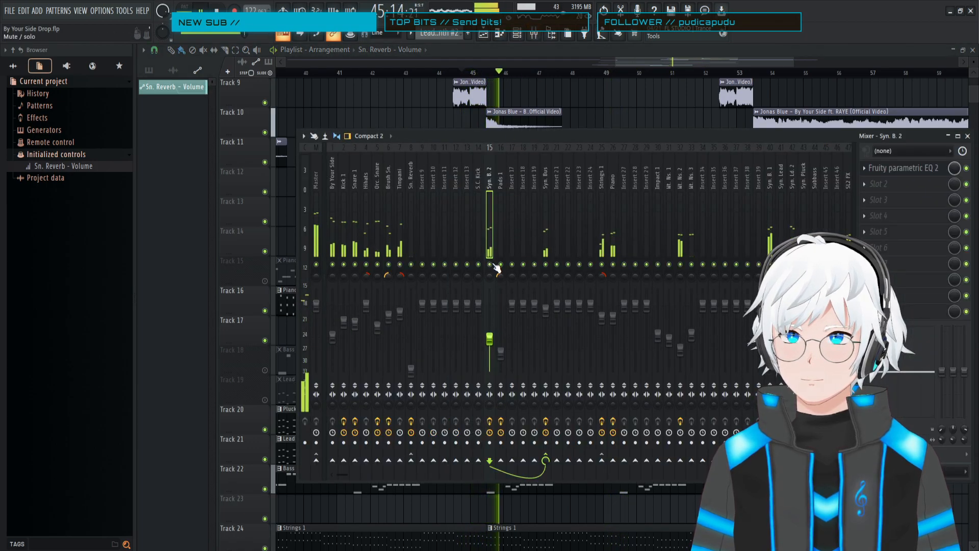
left_click(892, 170)
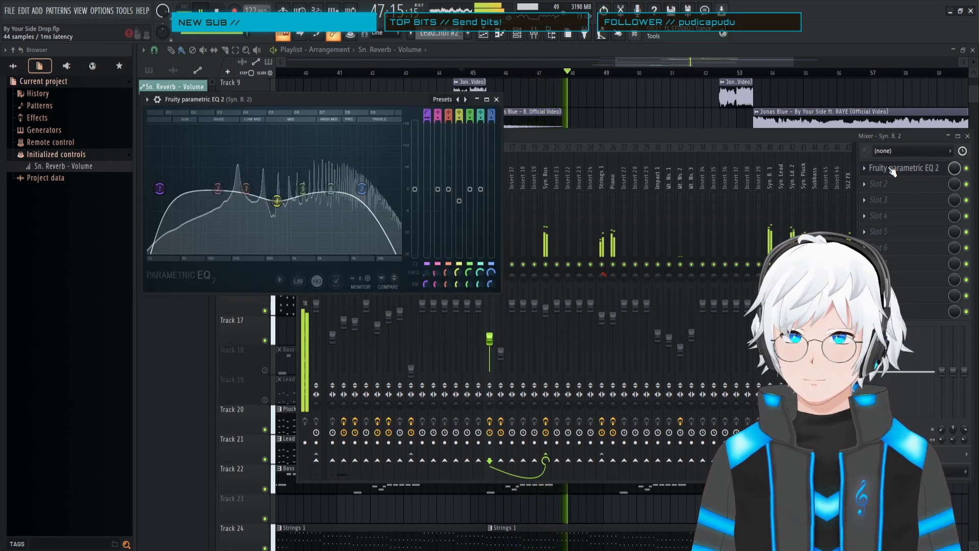
left_click(874, 172)
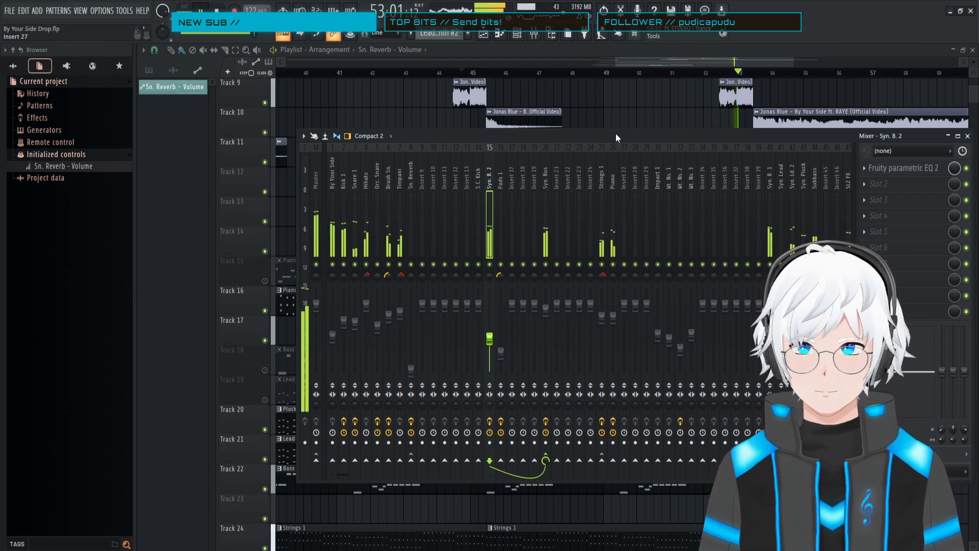
- Save the project and replay the passage from bar 44 while watching the mixer levels
key("space")
key("ctrl+s")
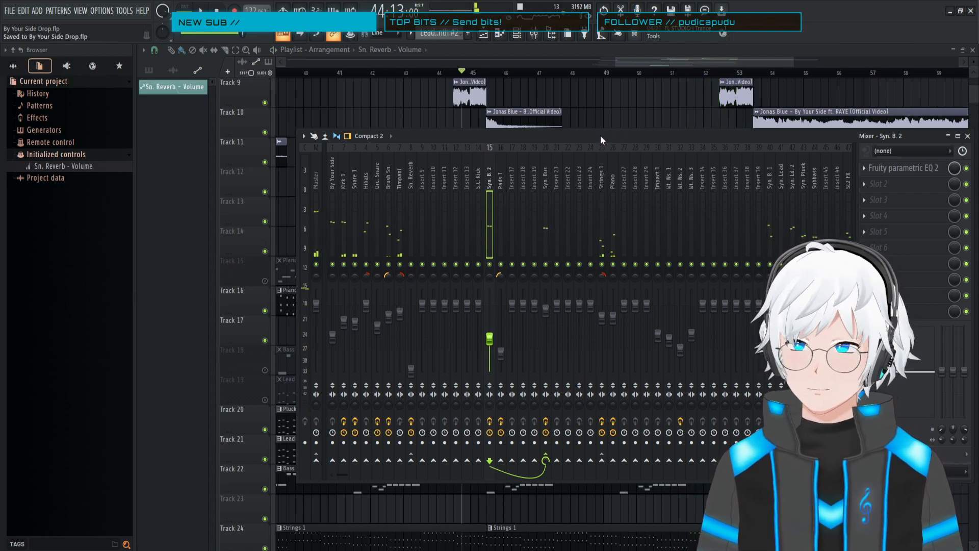
key("space")
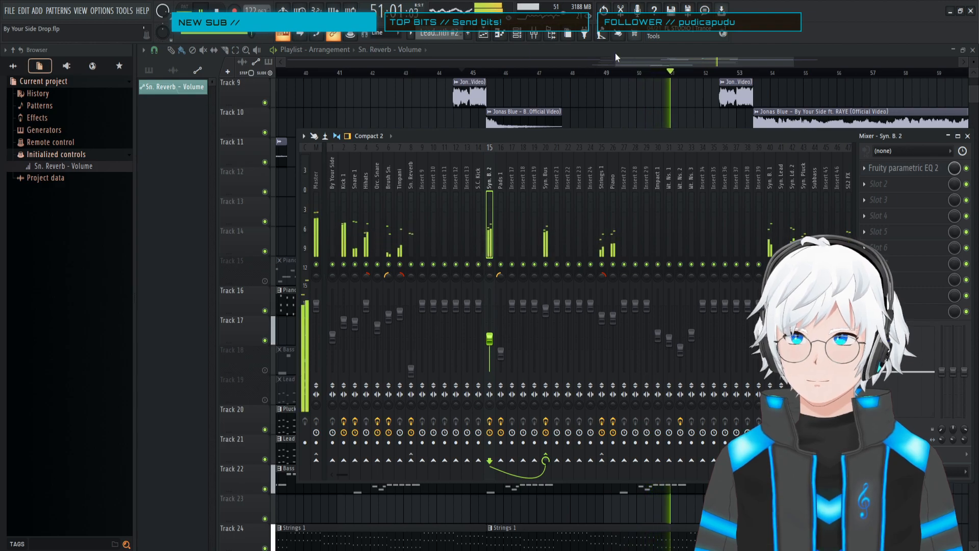
- Restart playback from bar 37 and examine the Kick 1 track in the mixer
key("F9")
left_click_drag(616, 61, 459, 64)
key("space")
left_click(437, 73)
key("space")
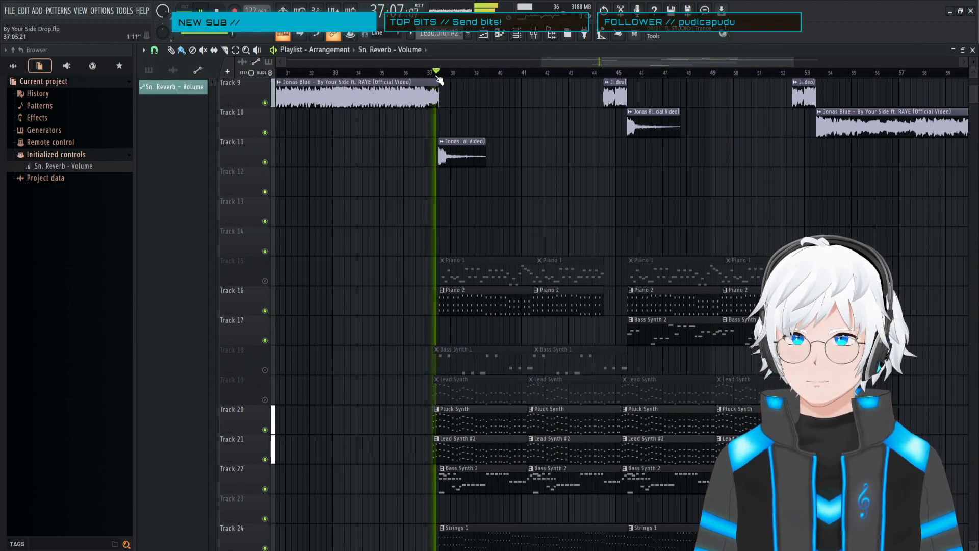
left_click(535, 37)
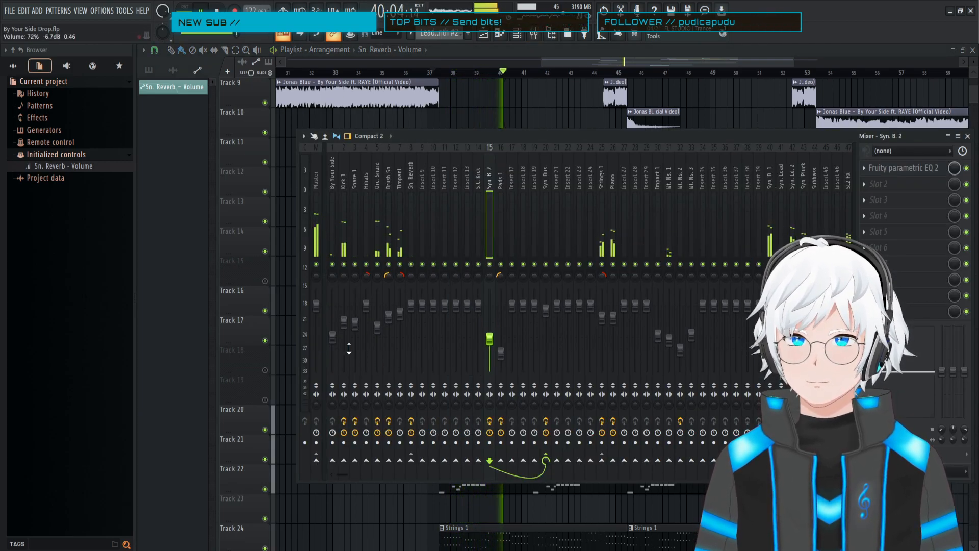
left_click(343, 194)
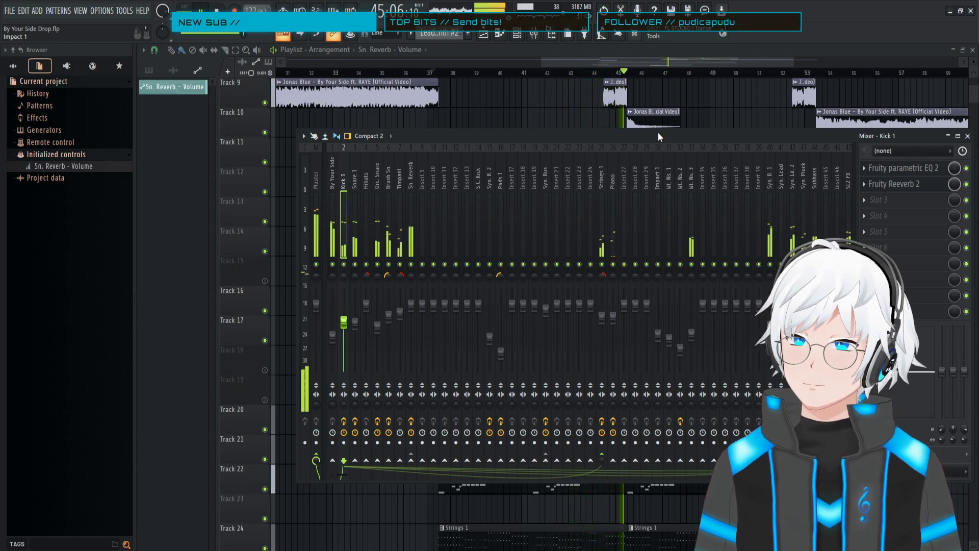
- Listen through both halves of the drop from bar 37, alternating between the mixer levels and the playlist, and stop playback
left_click_drag(657, 133, 650, 134)
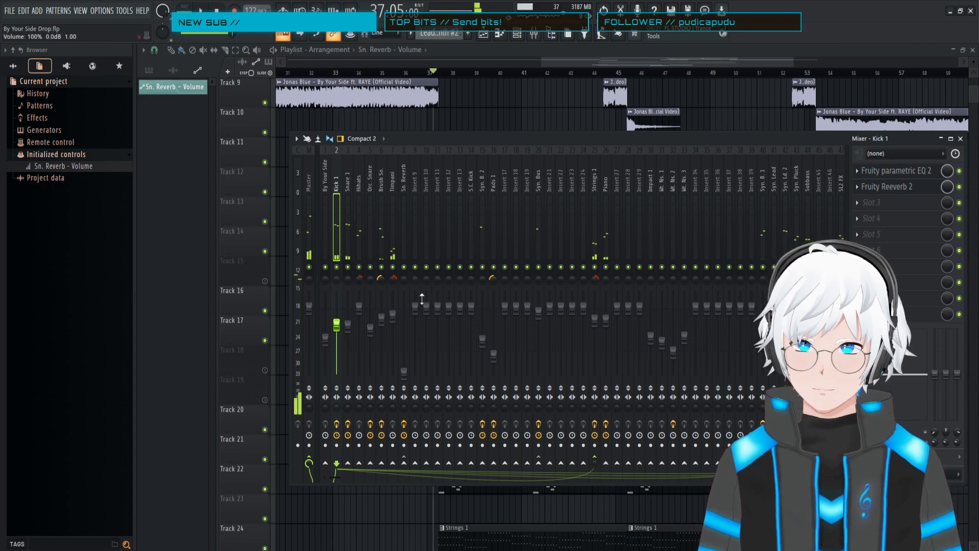
left_click(571, 50)
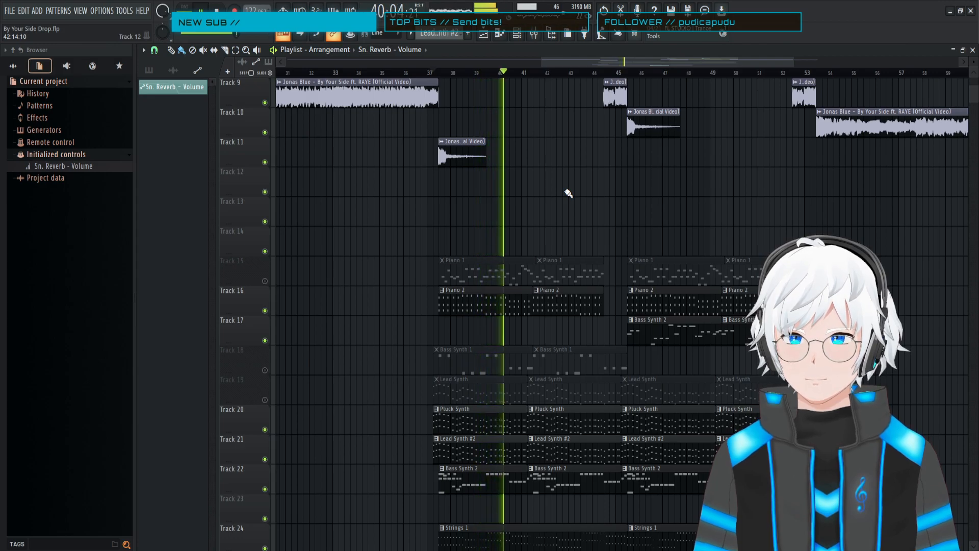
left_click(533, 36)
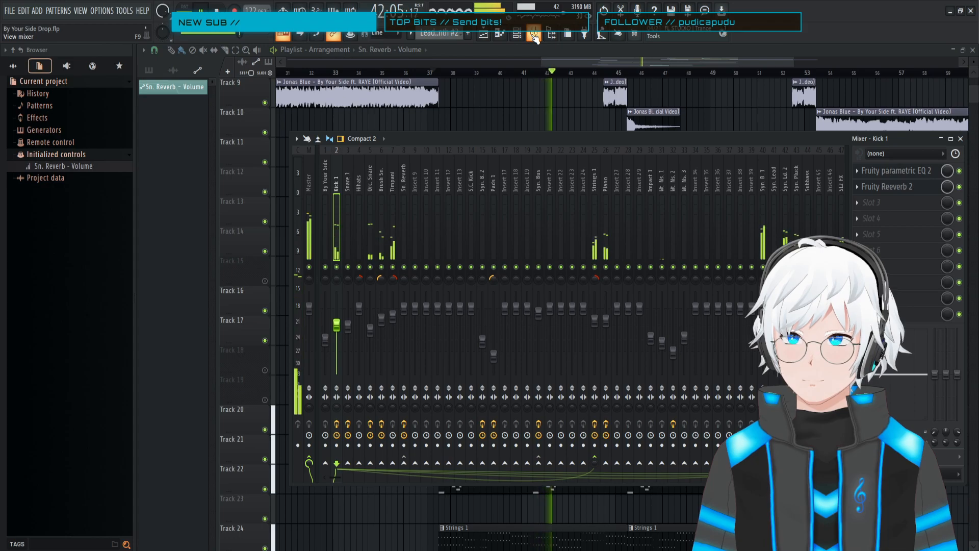
left_click(534, 36)
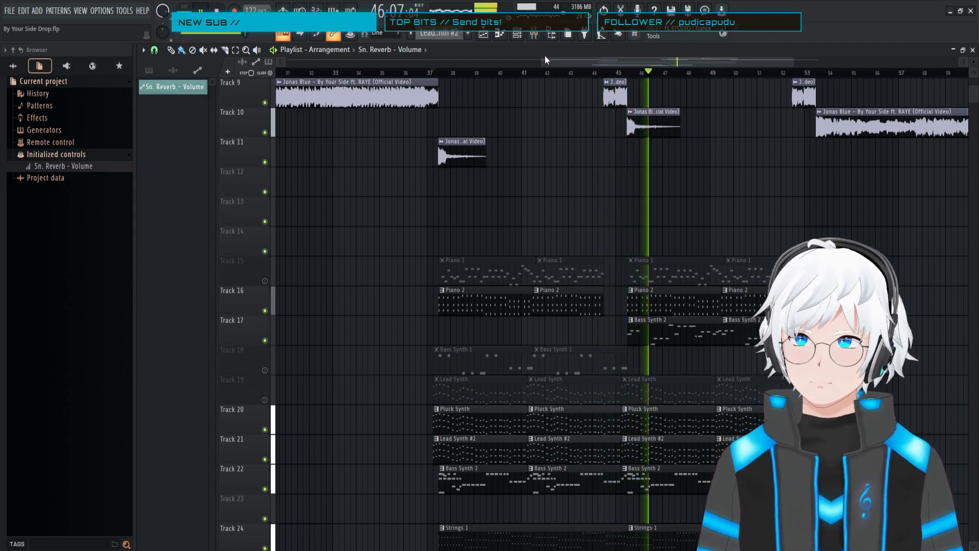
left_click_drag(553, 60, 586, 63)
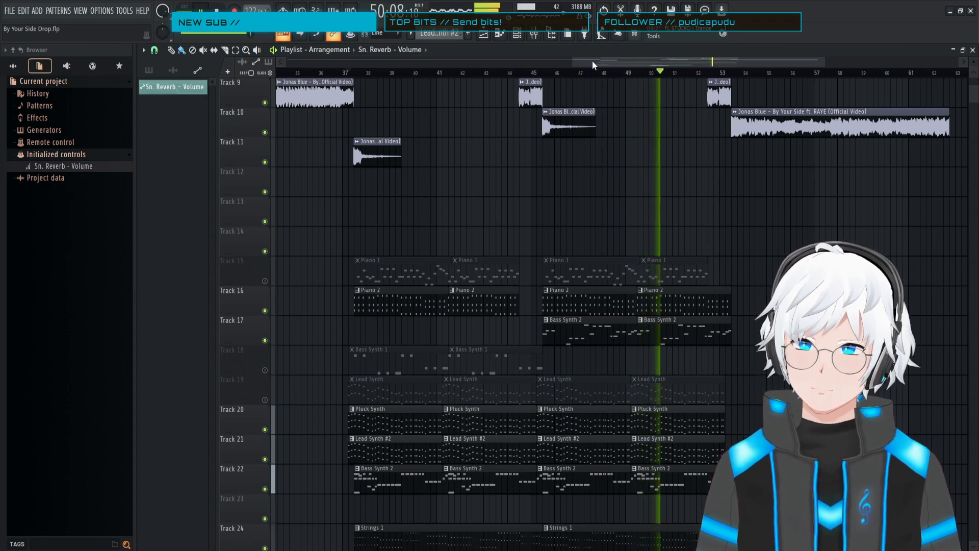
left_click_drag(592, 61, 607, 60)
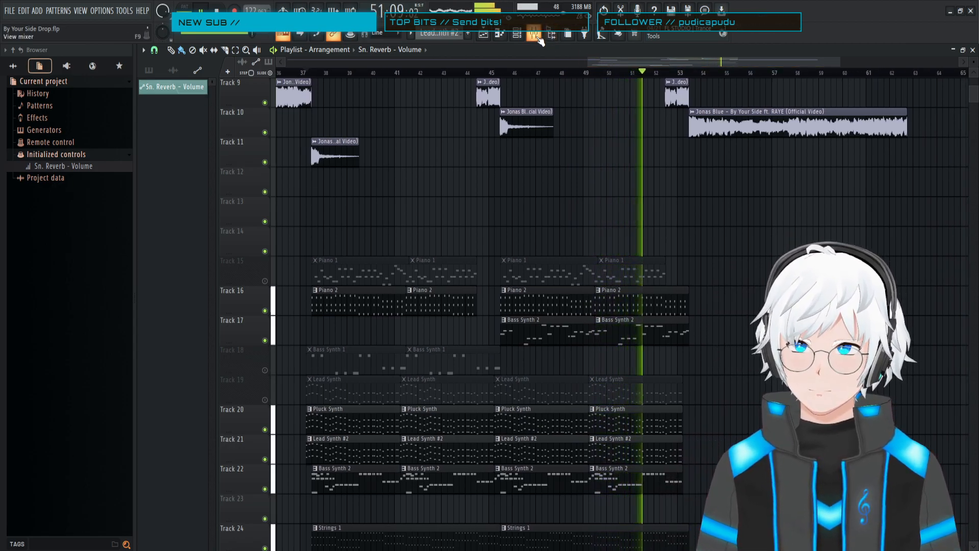
key("space")
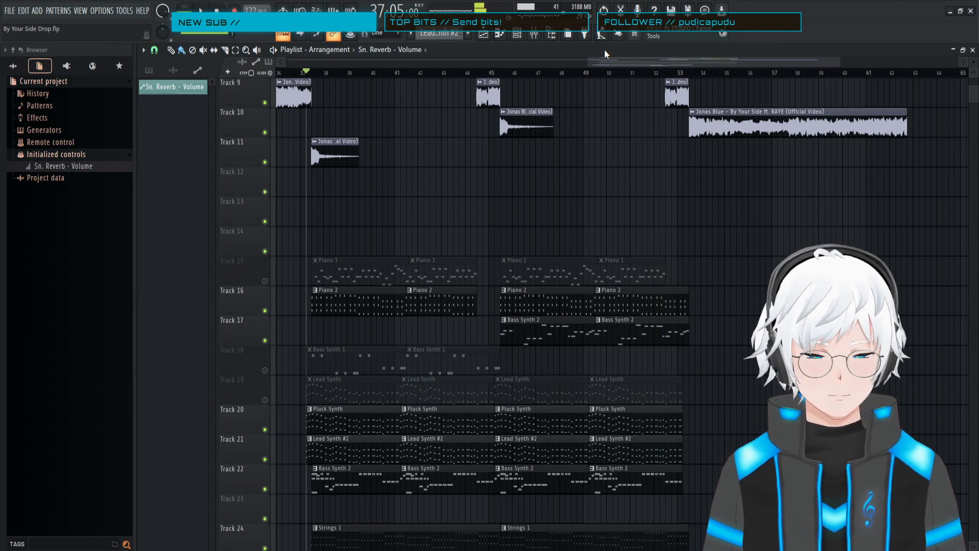
- Compare the start of the drop at bar 37 with the passage from bar 44, briefly checking the mixer
left_click(533, 34)
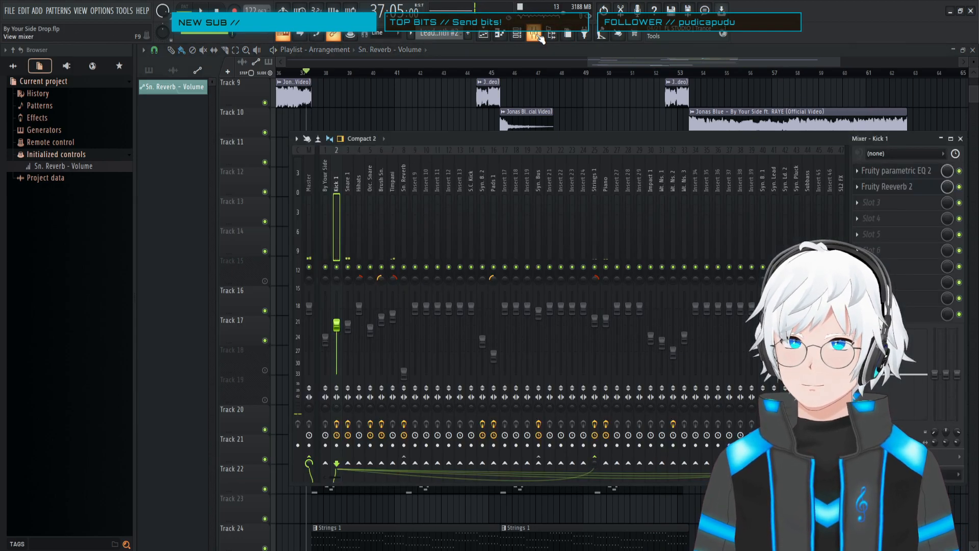
key("space")
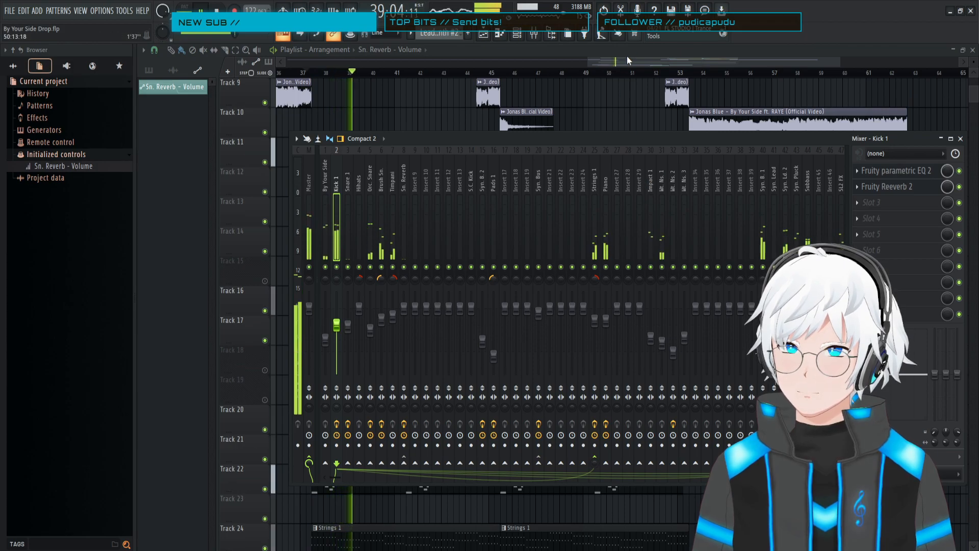
key("F9")
left_click(492, 74)
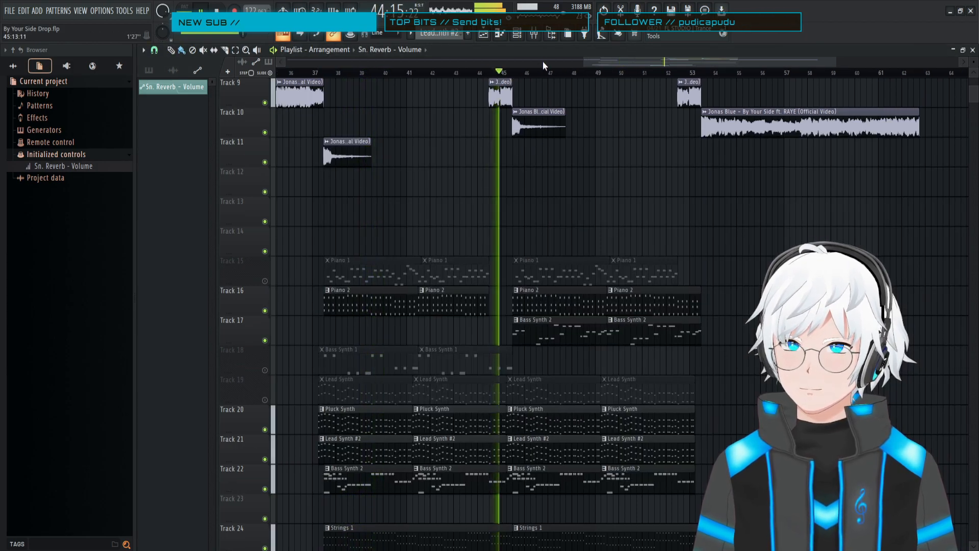
key("F9")
key("space")
key("F9")
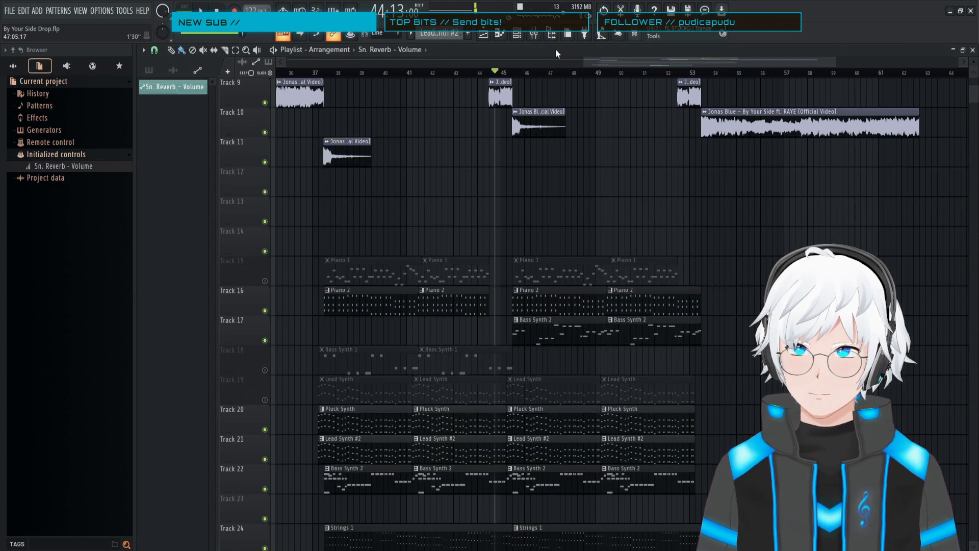
- Inspect the Sn. Reverb mixer track and its Fruity Reeverb 2 settings while playing from bar 44
scroll(554, 166, "up", 5)
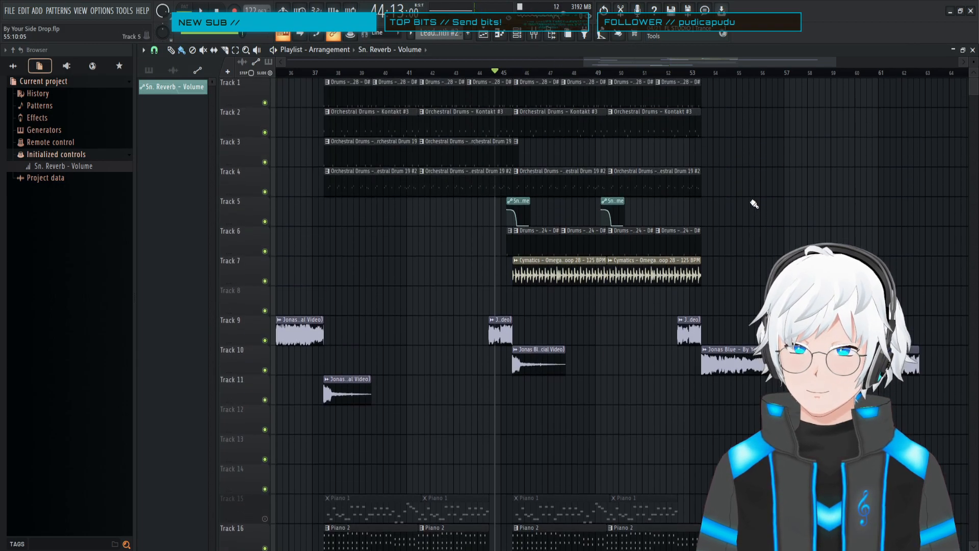
left_click(535, 35)
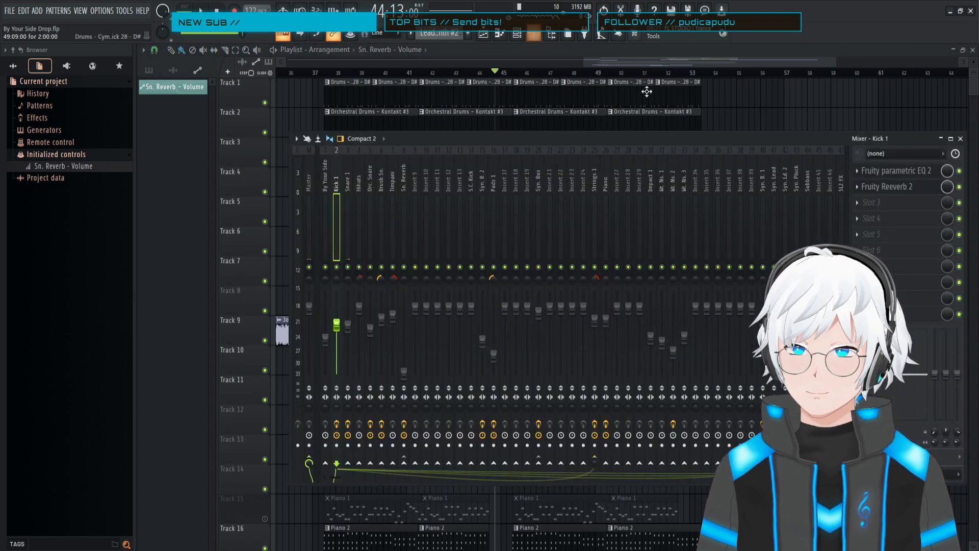
left_click(403, 183)
key("space")
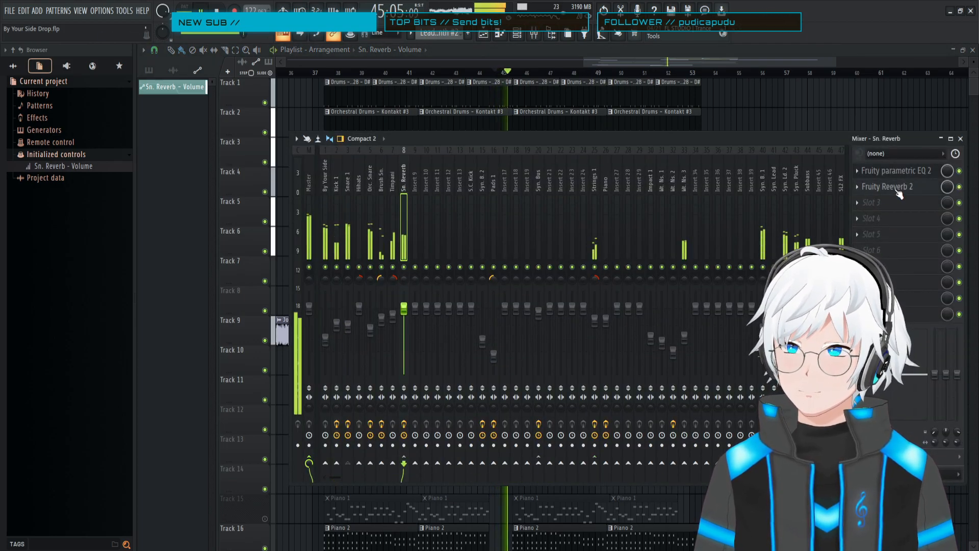
key("space")
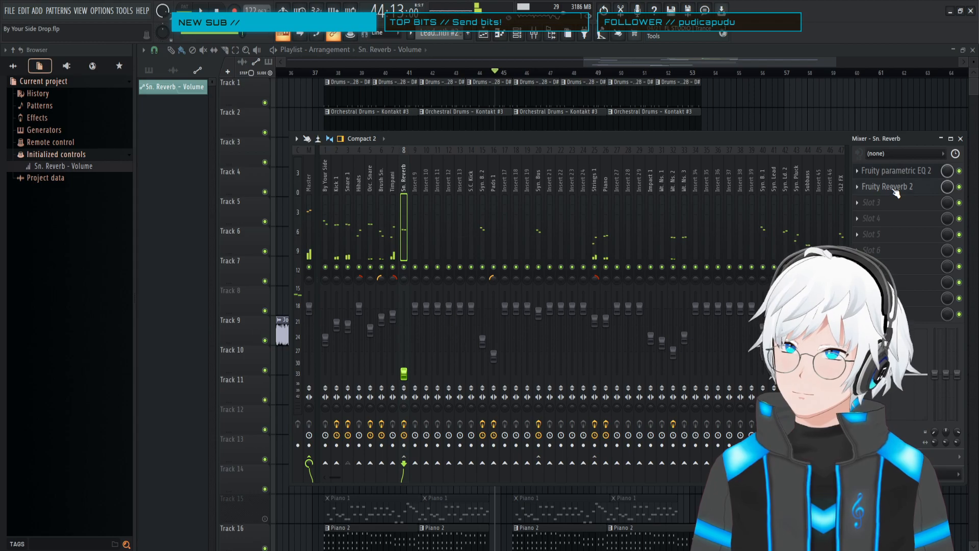
left_click(894, 188)
key("space")
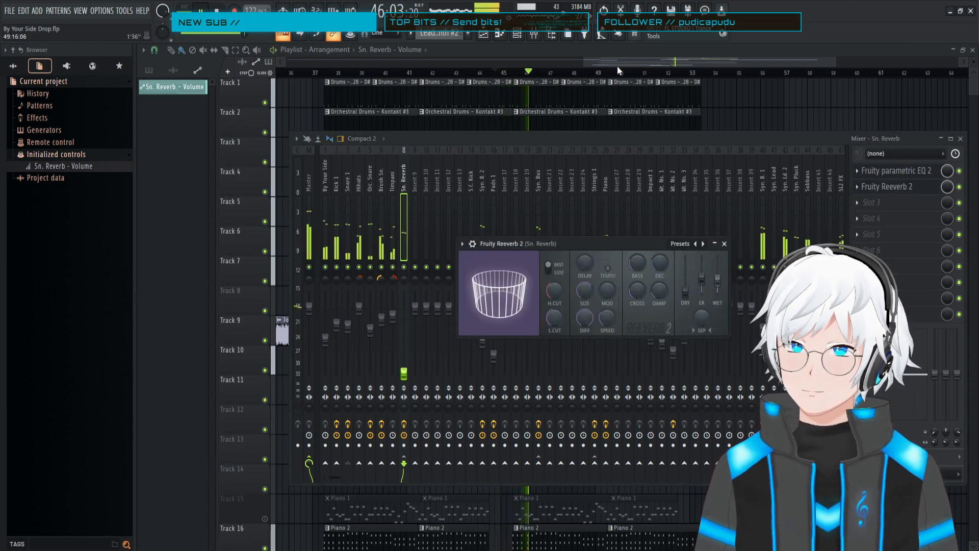
- Replay the passages around the two Sn. Reverb volume fades from bars 49 and 45, checking the levels in the mixer
left_click(613, 50)
left_click(597, 73)
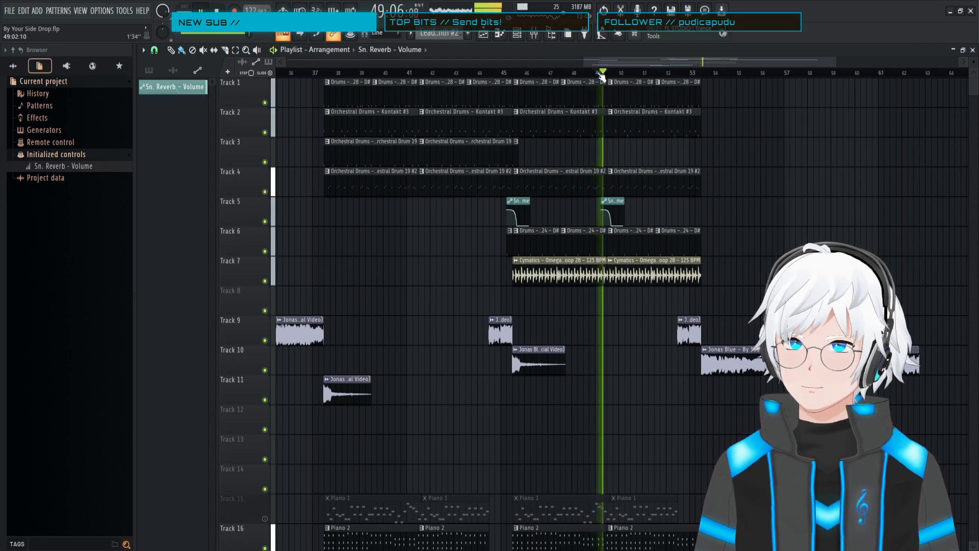
key("F9")
key("space")
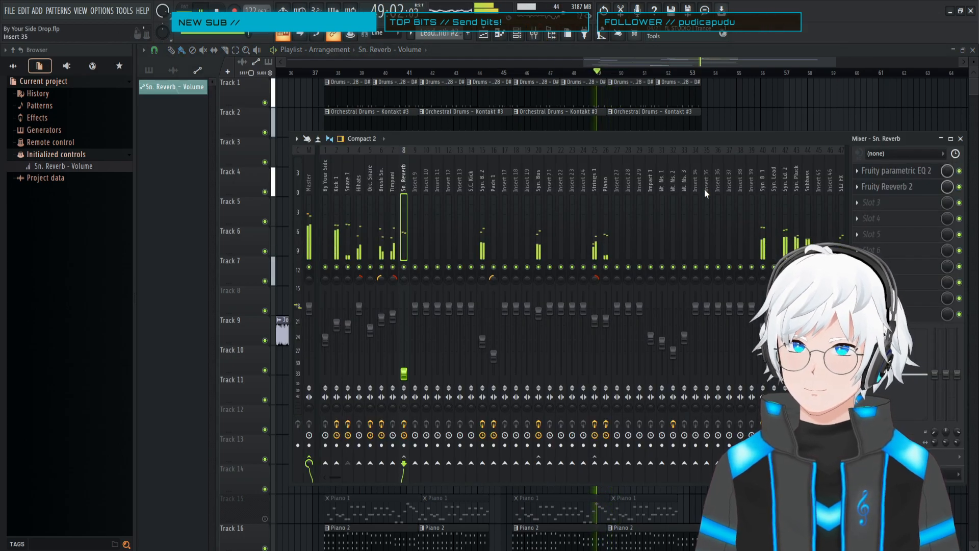
left_click(600, 51)
key("space")
key("space")
key("space")
left_click(499, 73)
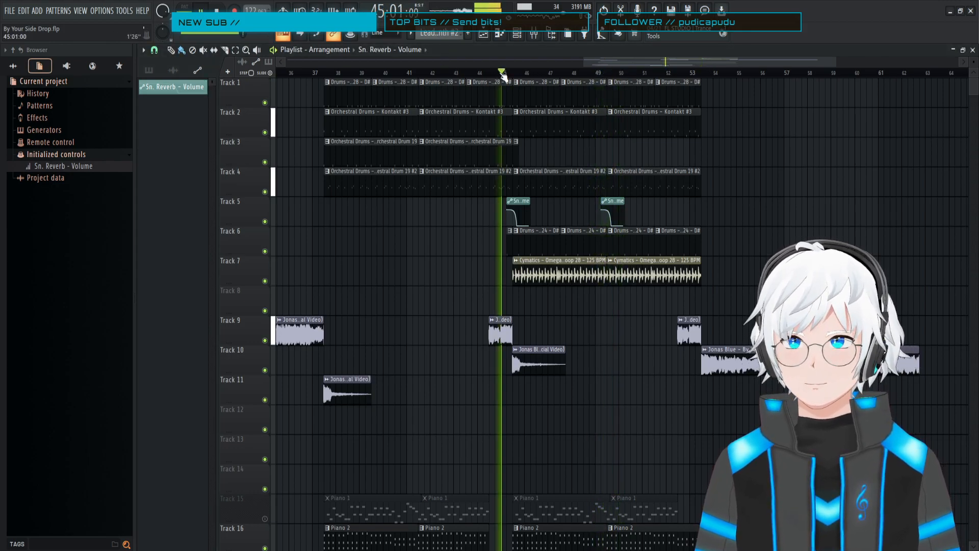
- Adjust the wet level of the Sn. Reverb track's Fruity Reeverb 2 while replaying the passage from bar 45
left_click(535, 35)
key("space")
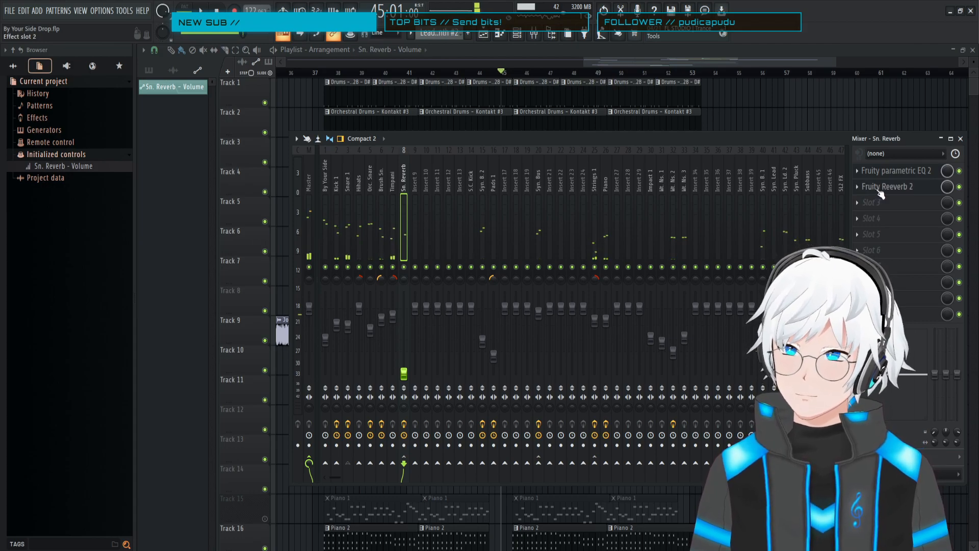
left_click(879, 187)
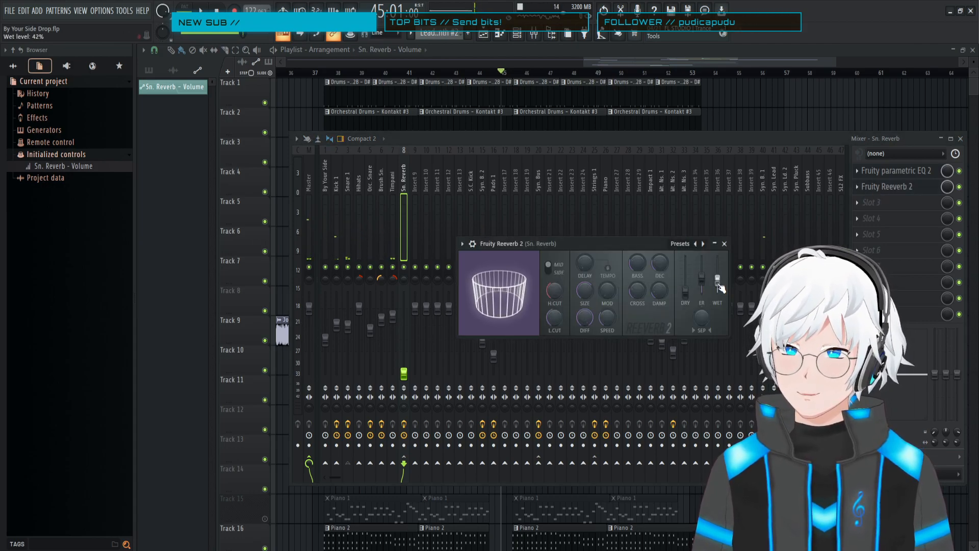
key("space")
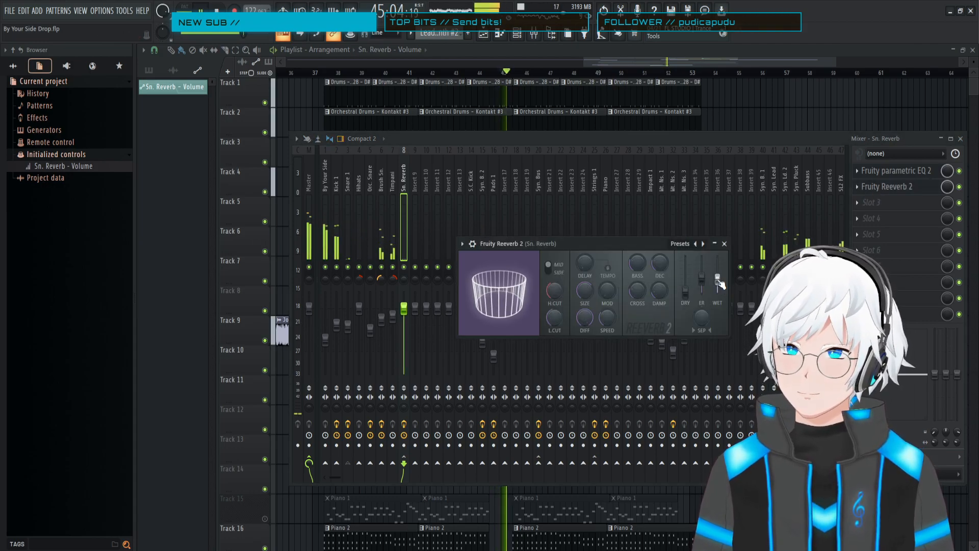
key("space")
key("space")
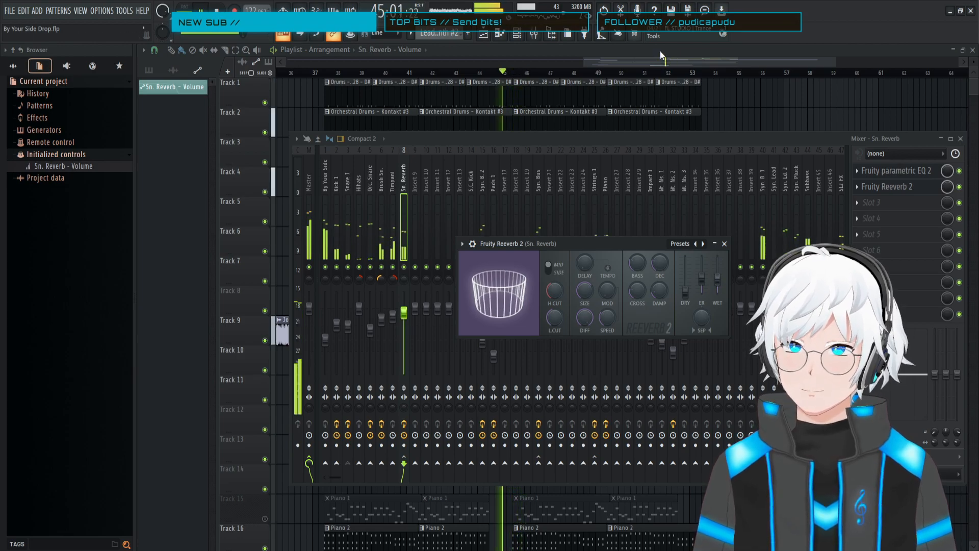
- Listen through the passages around both Sn. Reverb fades in the playlist and save the project
left_click(659, 51)
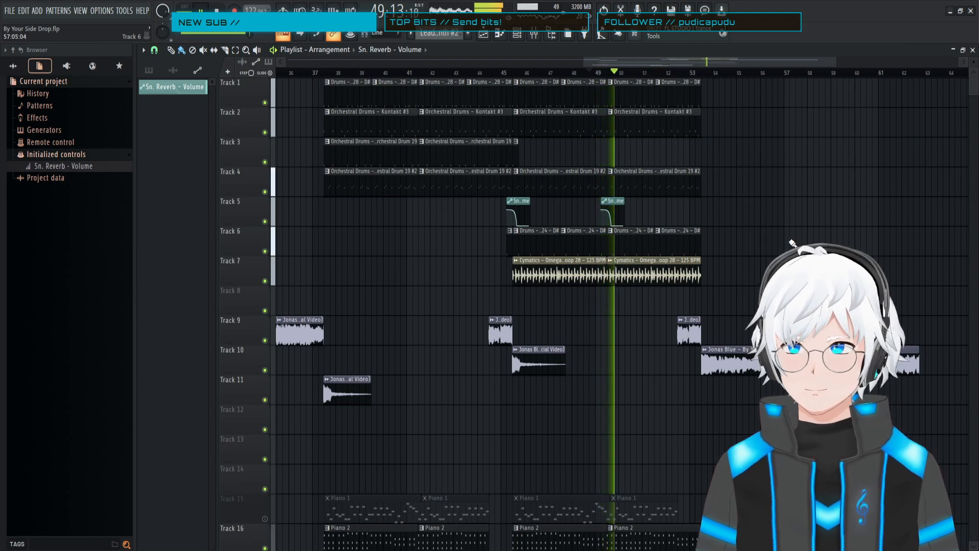
key("space")
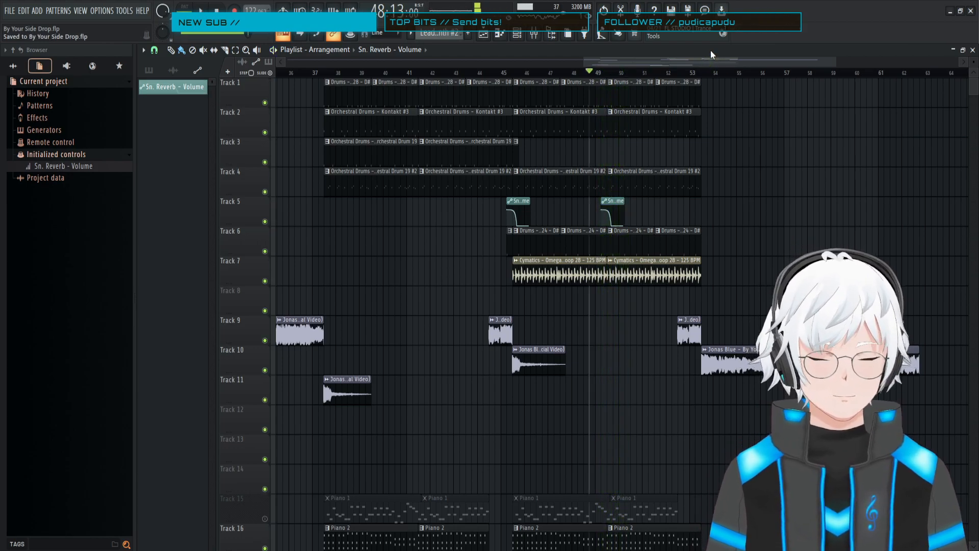
key("space")
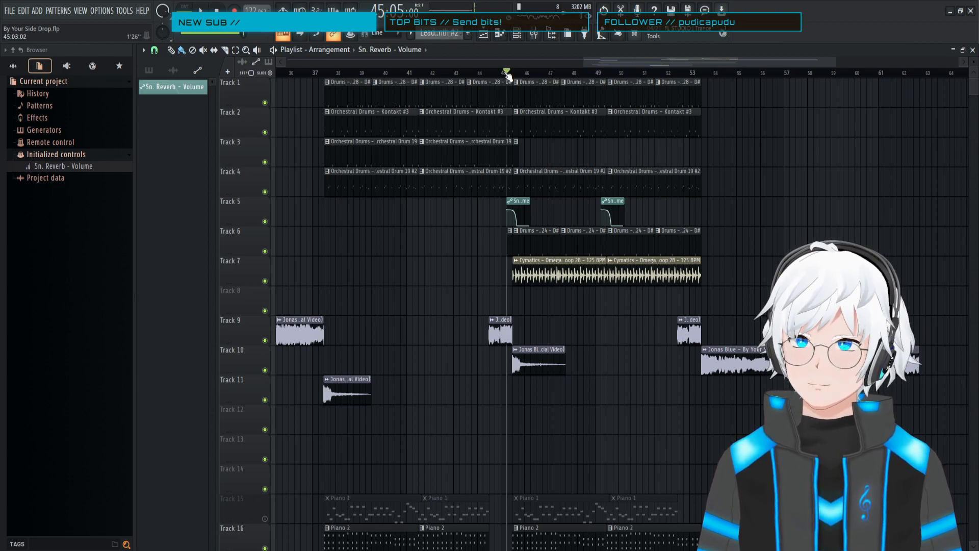
- Play the drop from bar 37 and solo the Syn. Pluck mixer track to hear it alone, then restore the full mix
left_click(322, 74)
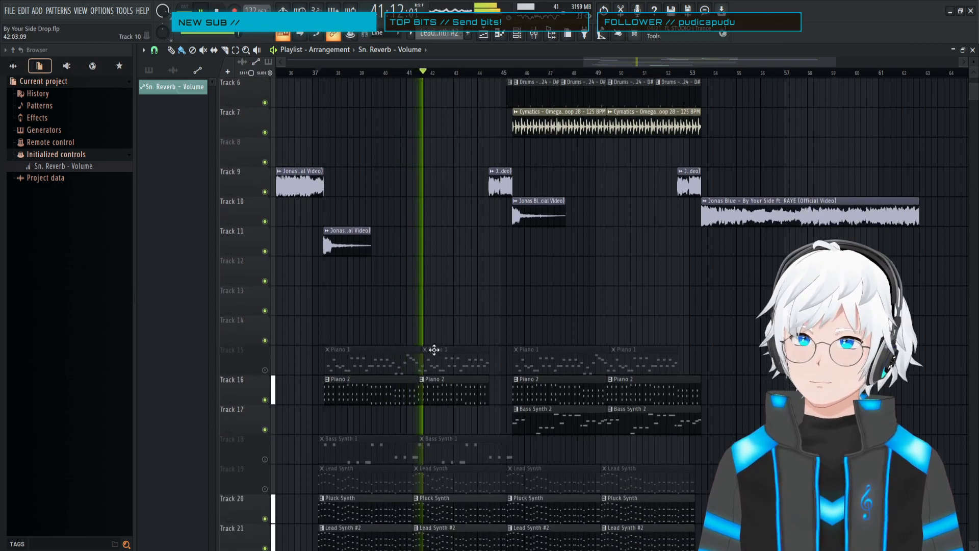
scroll(437, 350, "down", 2)
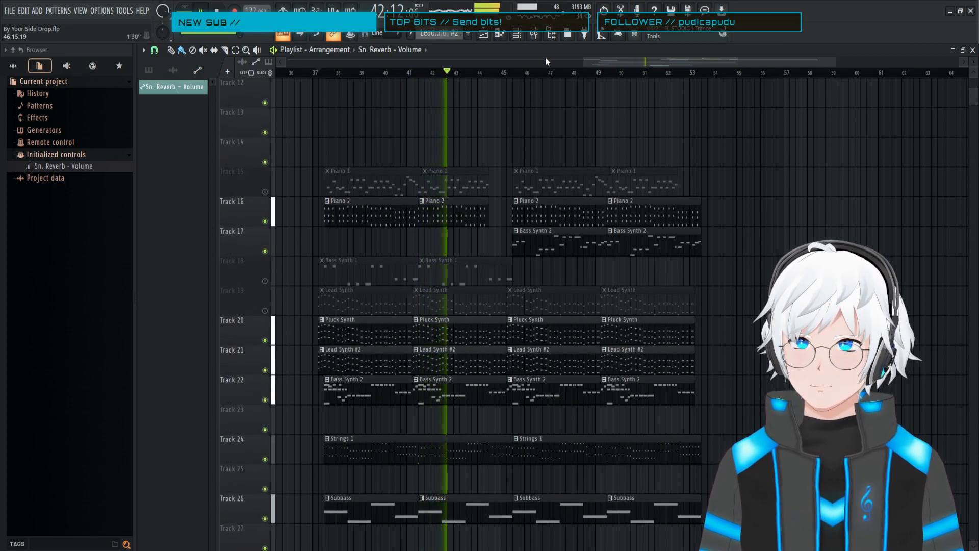
left_click(537, 37)
scroll(593, 234, "down", 2)
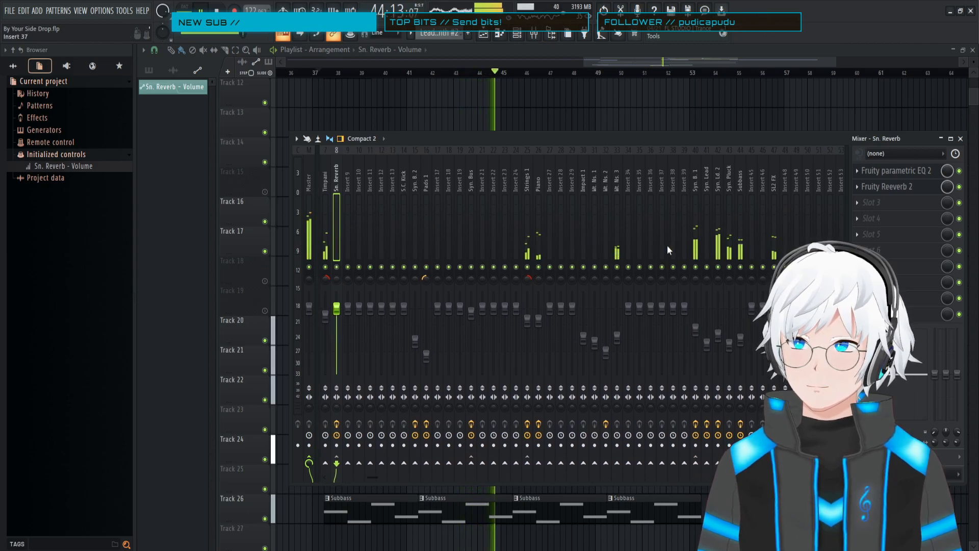
right_click(729, 267)
right_click(729, 267)
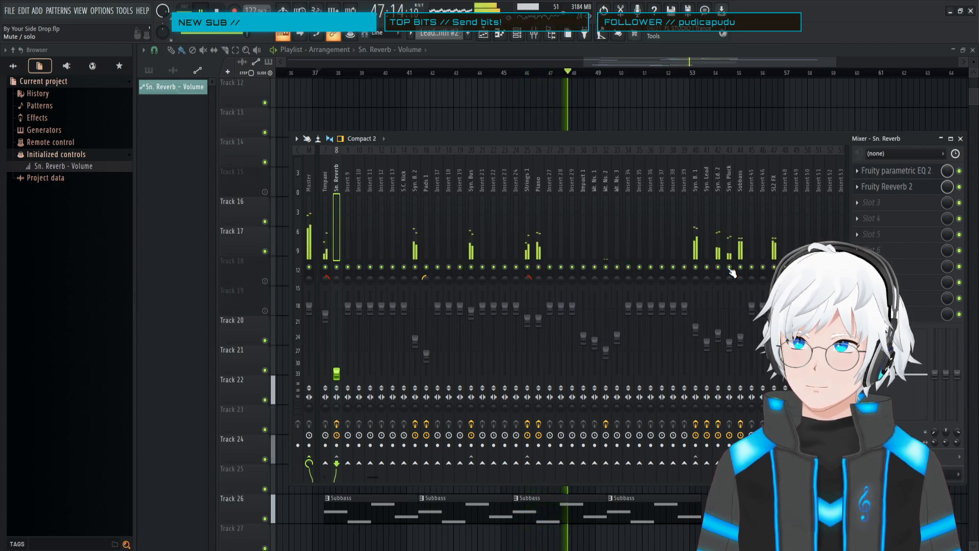
right_click(730, 267)
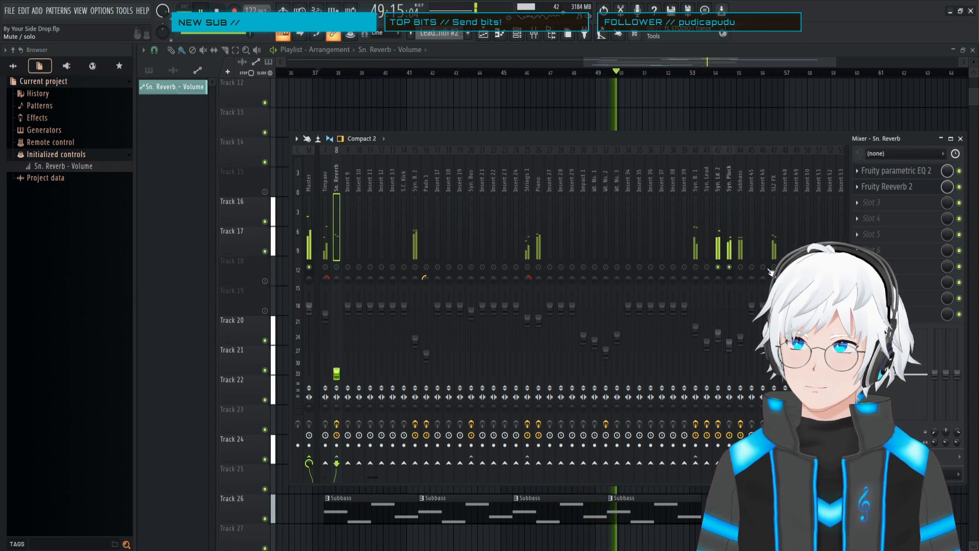
right_click(730, 267)
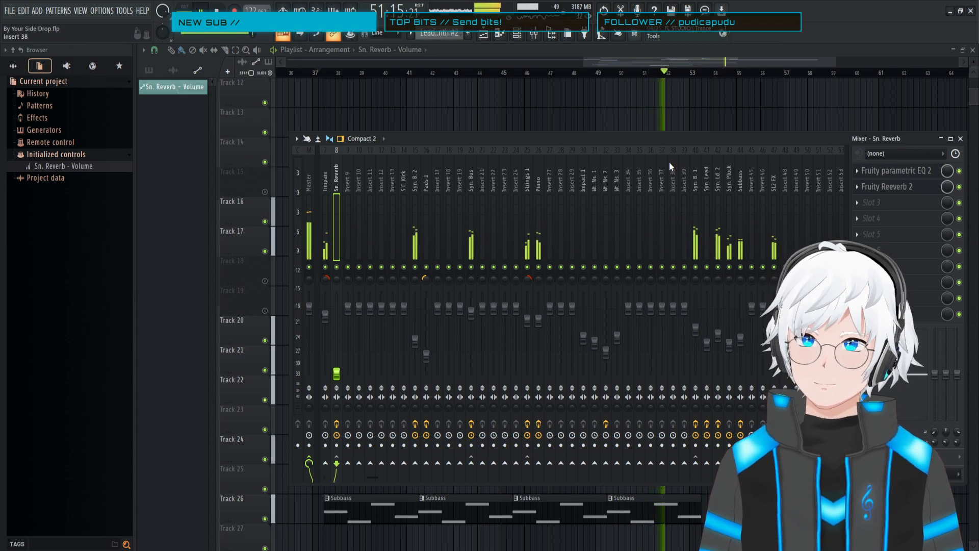
- Replay the drop from bar 37 with the playlist zoomed out and check the drum tracks' levels in the mixer
key("F9")
key("F9")
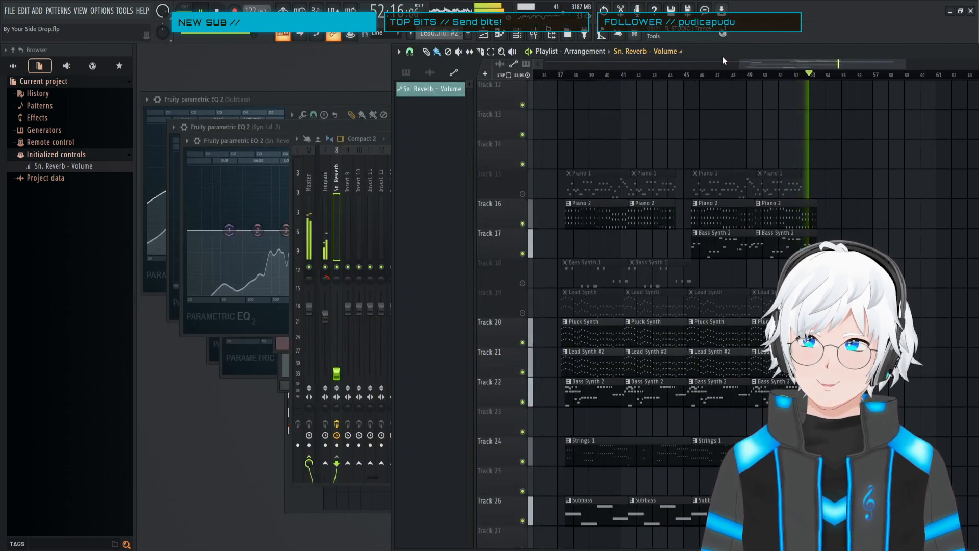
key("F9")
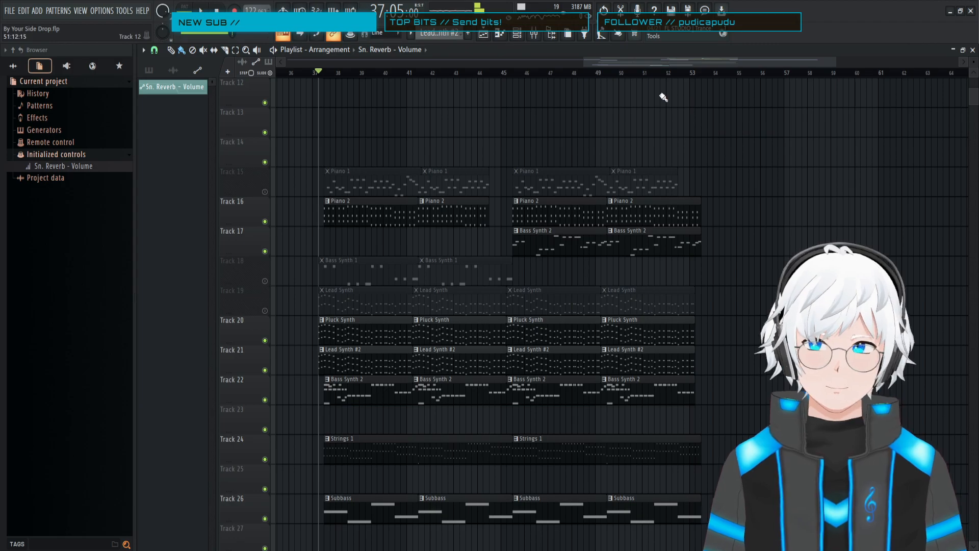
mouse_move(598, 60)
left_mouse_down()
mouse_move(517, 73)
mouse_move(584, 62)
left_mouse_up()
key("space")
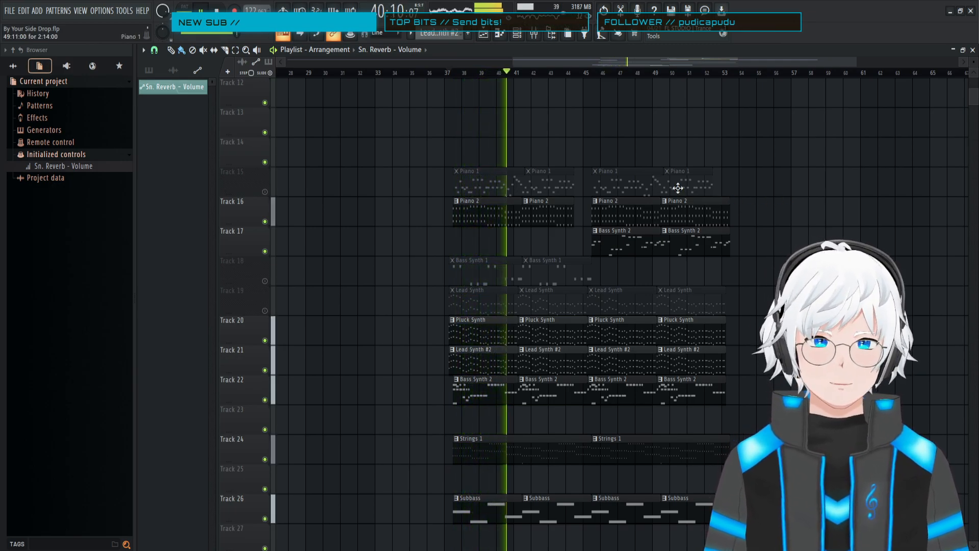
left_click(533, 34)
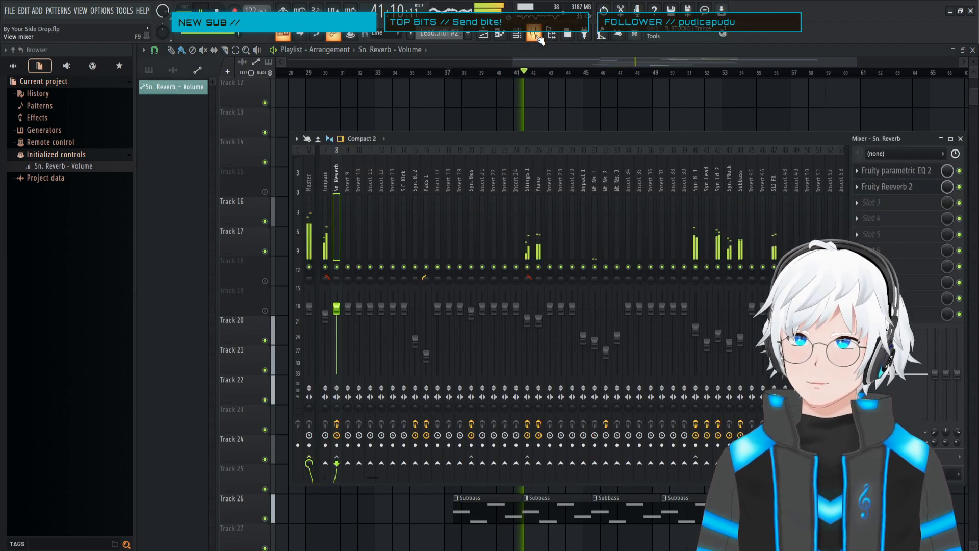
scroll(377, 190, "up", 3)
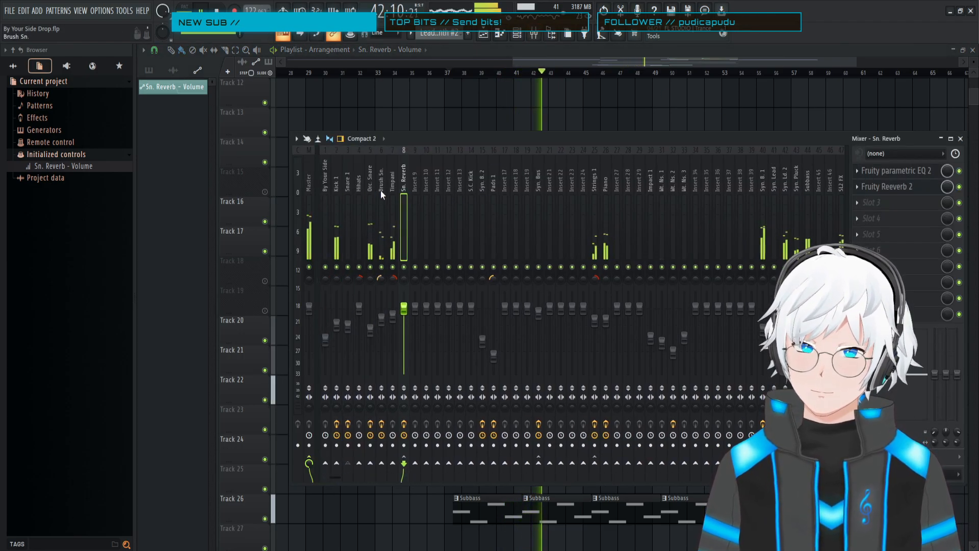
- Rename the unused mixer track Insert 10 as Drum Bus and save the project
right_click(427, 182)
left_click(420, 179)
left_click(436, 181)
left_click(430, 181)
right_click(429, 181)
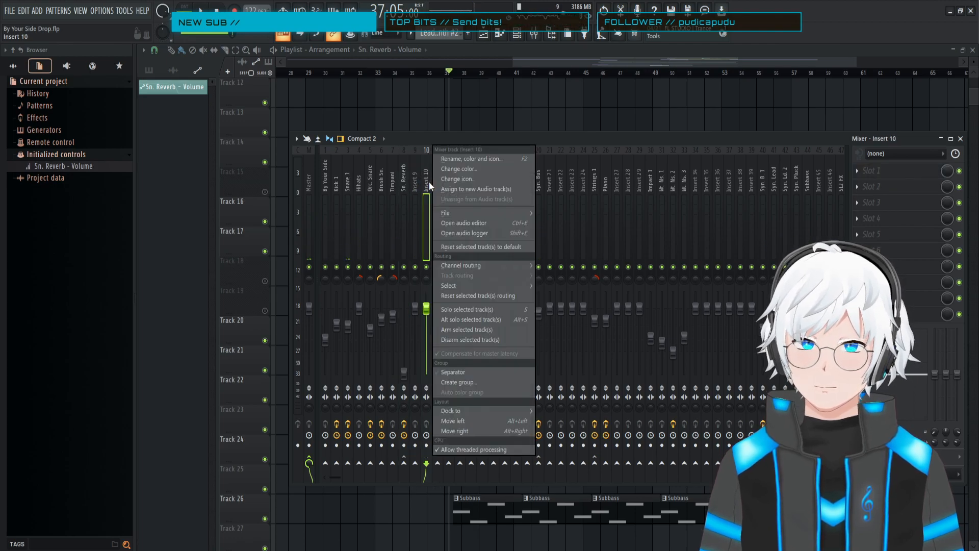
left_click(454, 159)
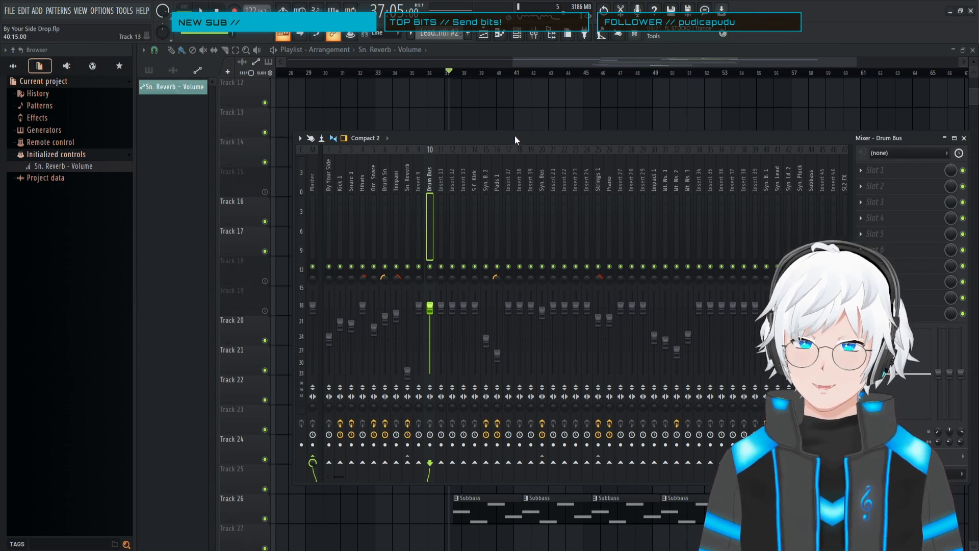
left_click_drag(514, 136, 519, 134)
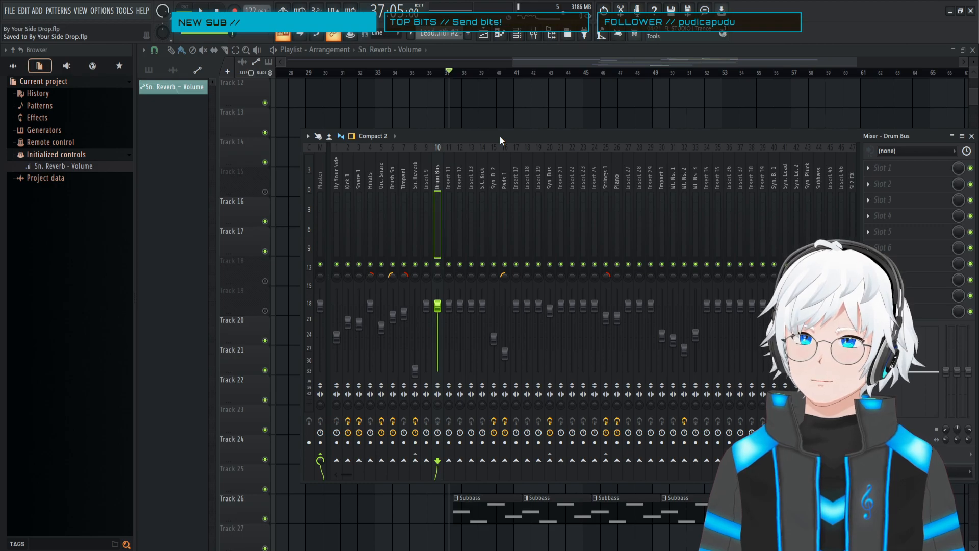
left_click(581, 50)
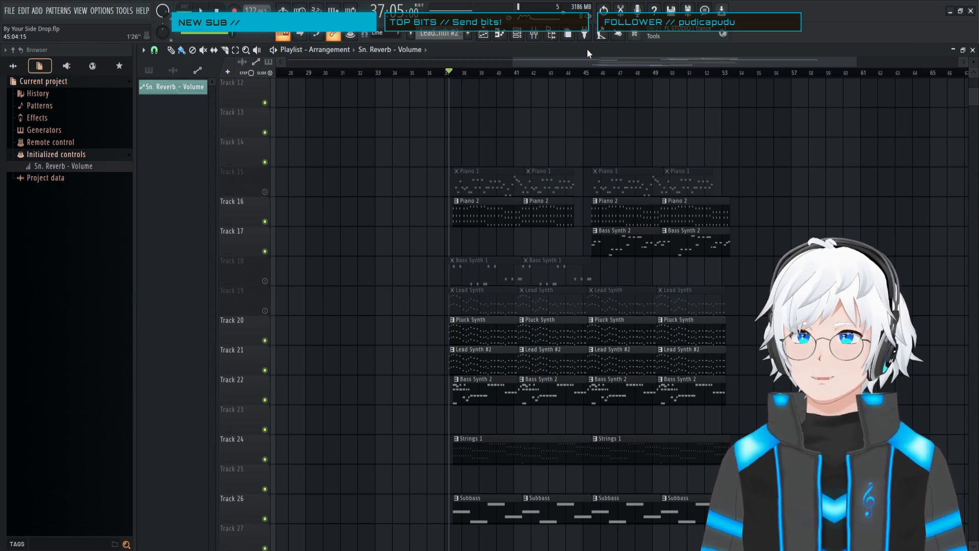
scroll(725, 297, "up", 6)
scroll(726, 297, "down", 5)
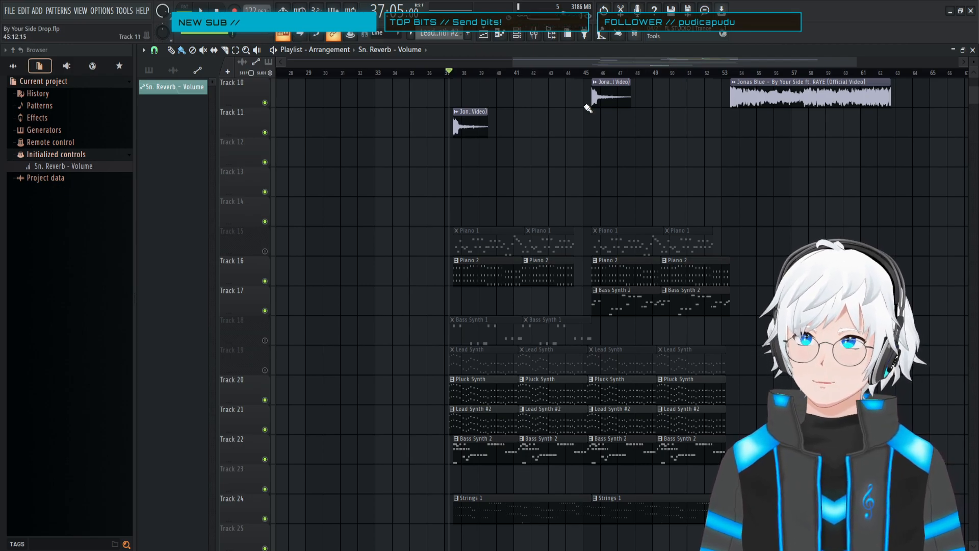
left_click(535, 43)
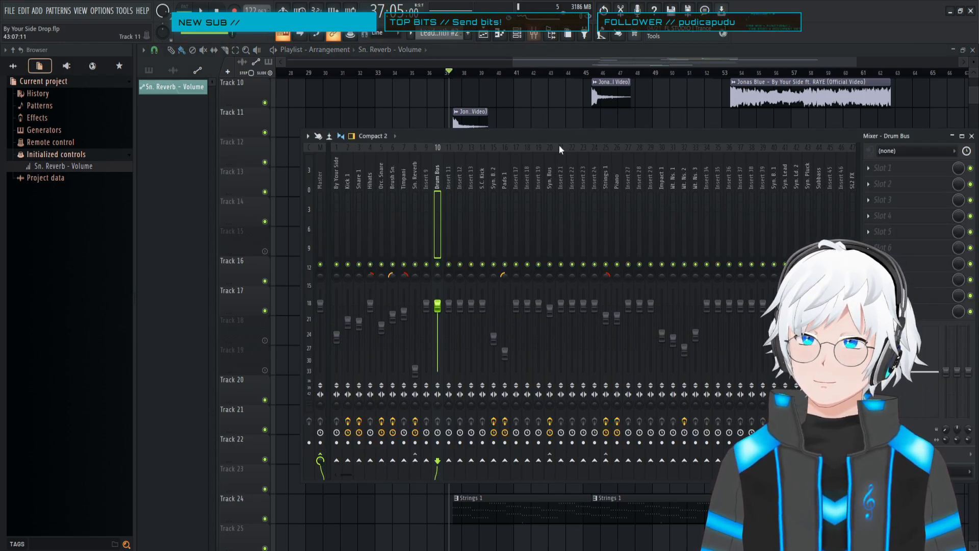
left_click_drag(570, 137, 558, 133)
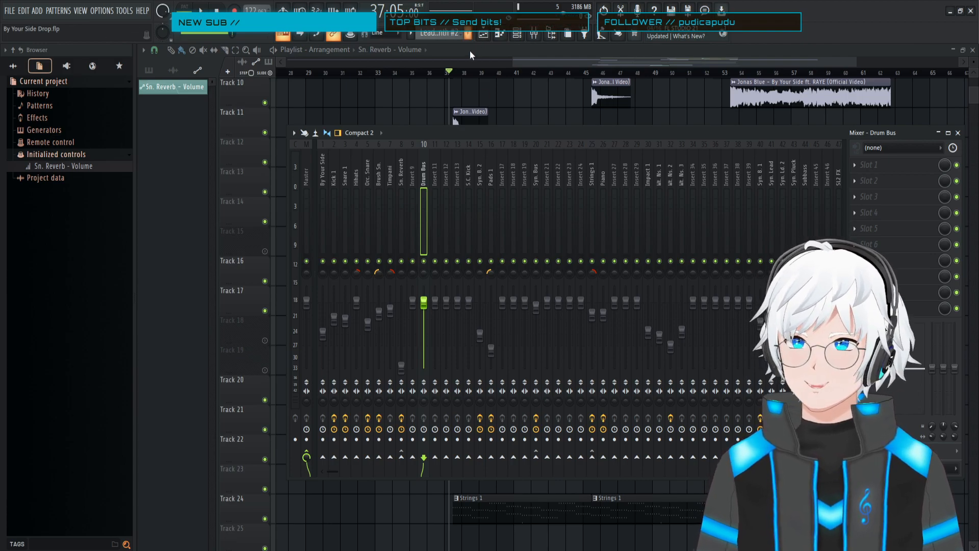
- Listen through the whole drop from bar 37 in the playlist
key("F9")
scroll(474, 201, "up", 9)
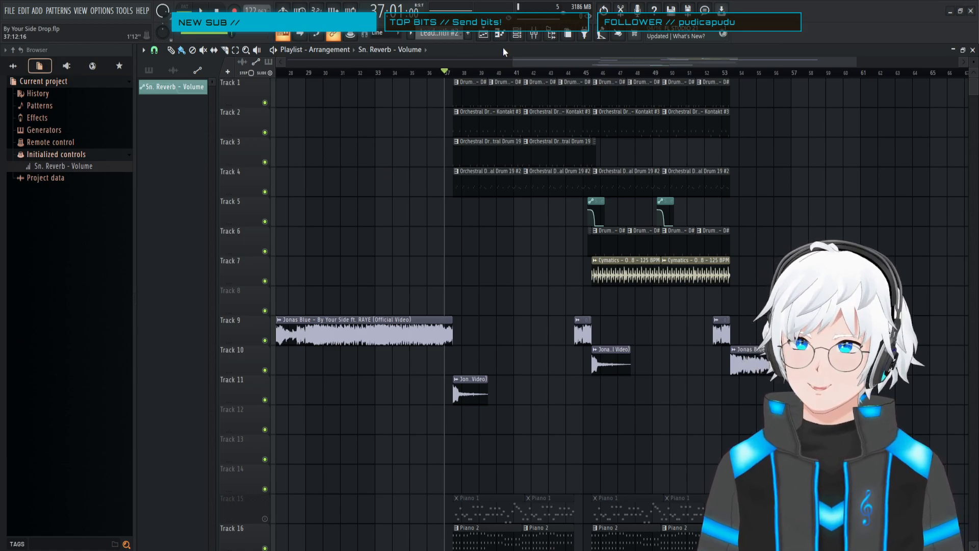
key("space")
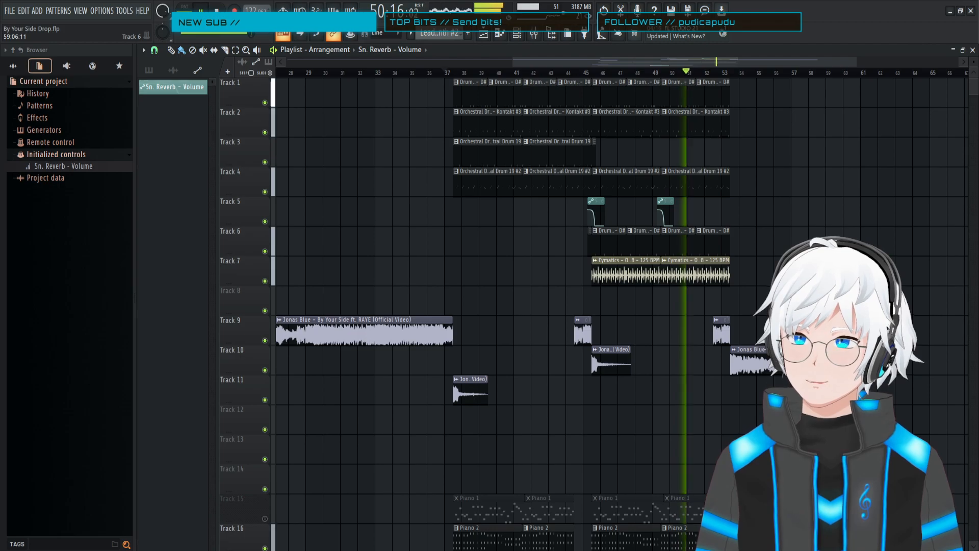
- Solo the Snare 1 mixer track and audition it from bar 37 and from bar 46
left_click(535, 35)
left_click(345, 183)
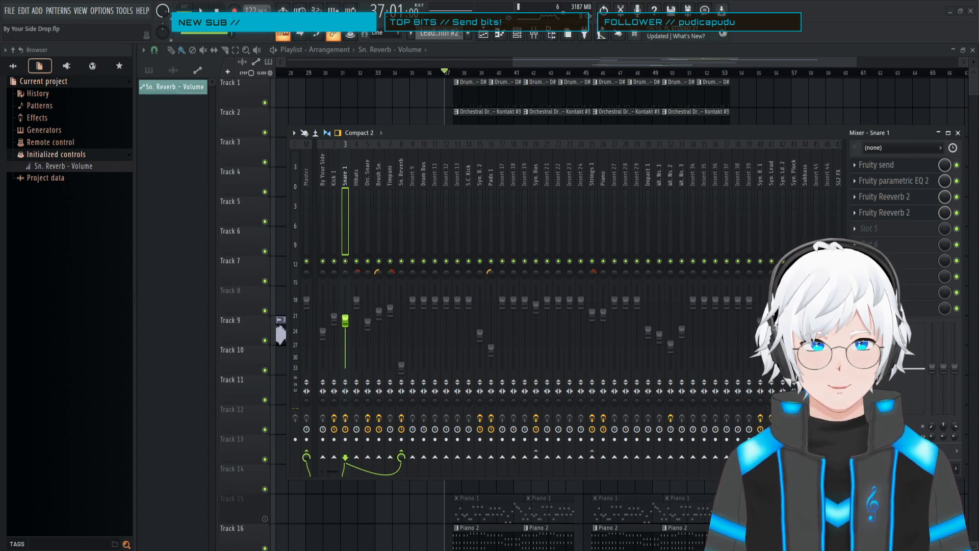
right_click(345, 261)
key("space")
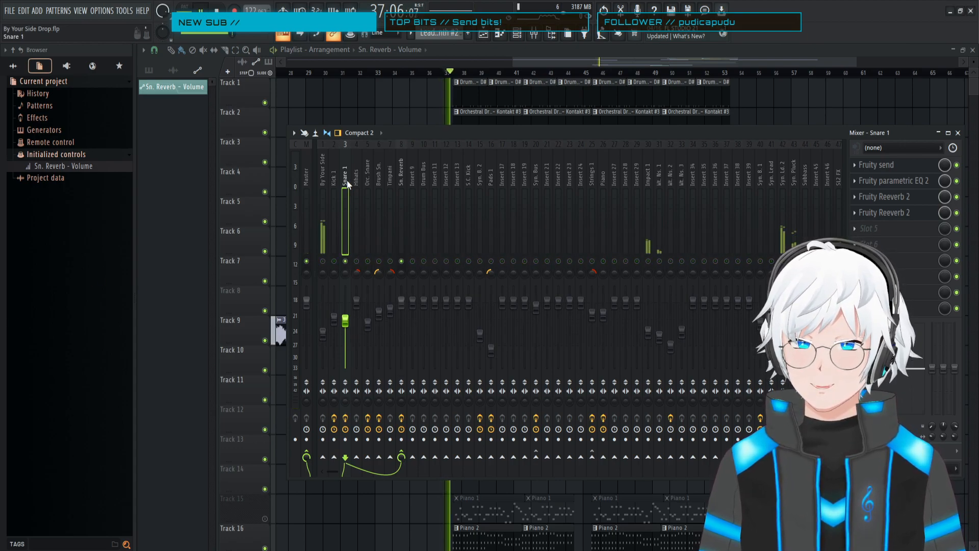
left_click(604, 74)
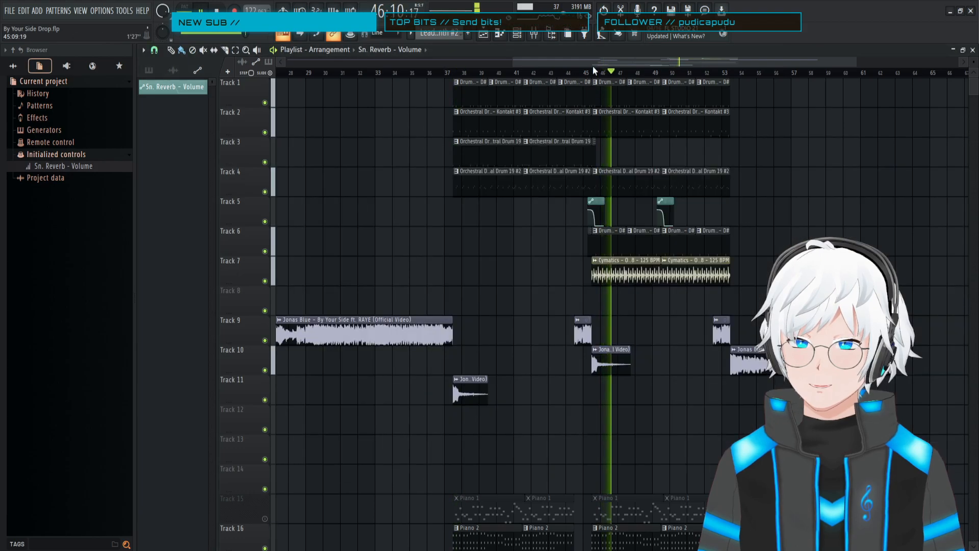
key("F9")
key("space")
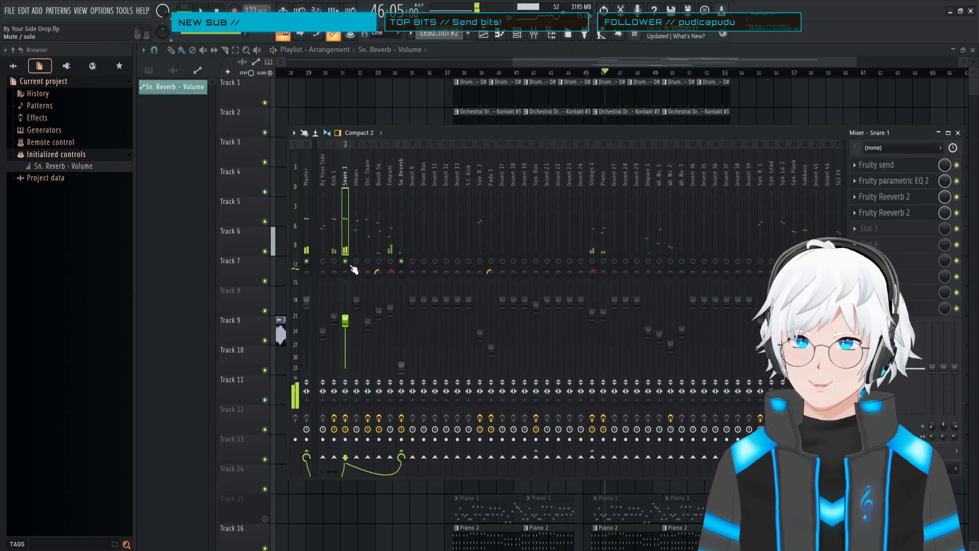
key("space")
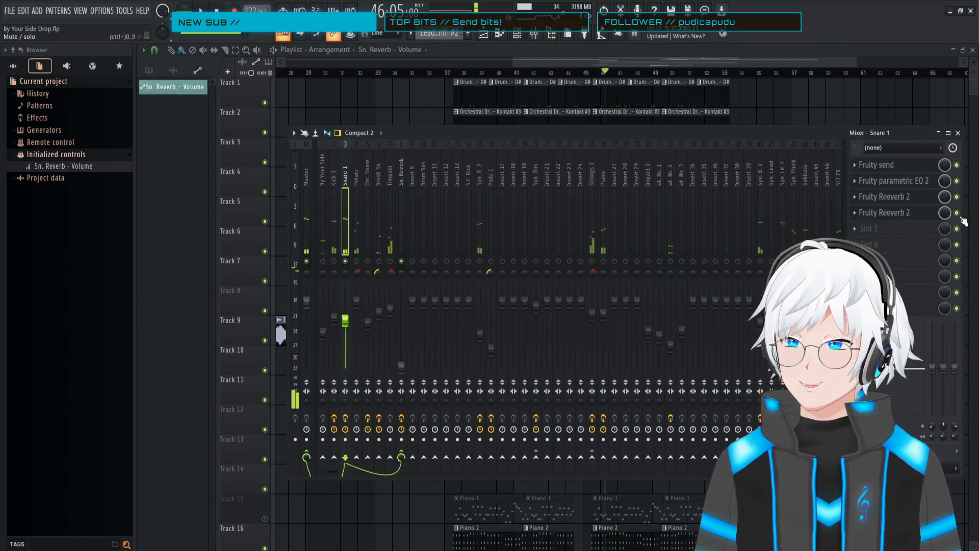
- Review the effect of Snare 1's second Fruity Reeverb 2 and its wet level from bar 46, then unsolo the track
left_click(956, 213)
key("space")
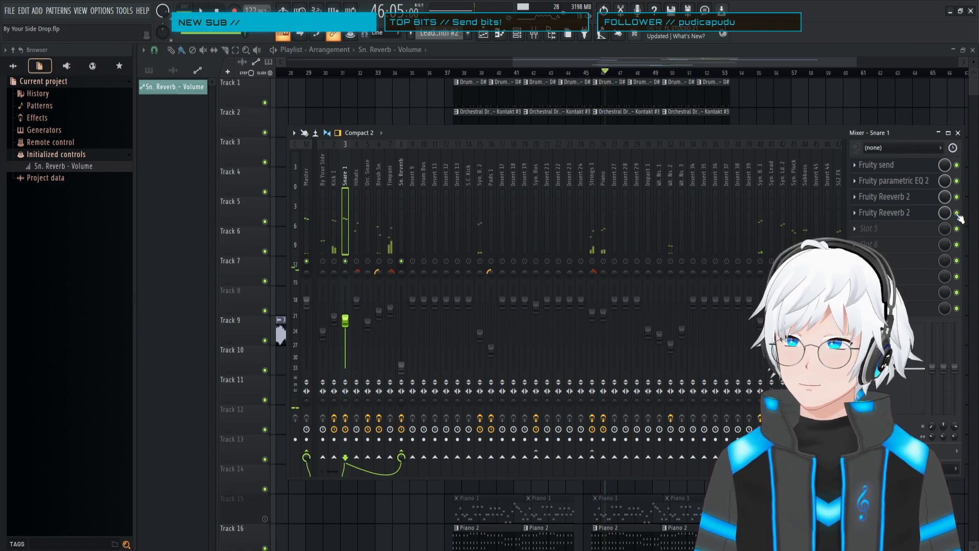
left_click(903, 216)
key("space")
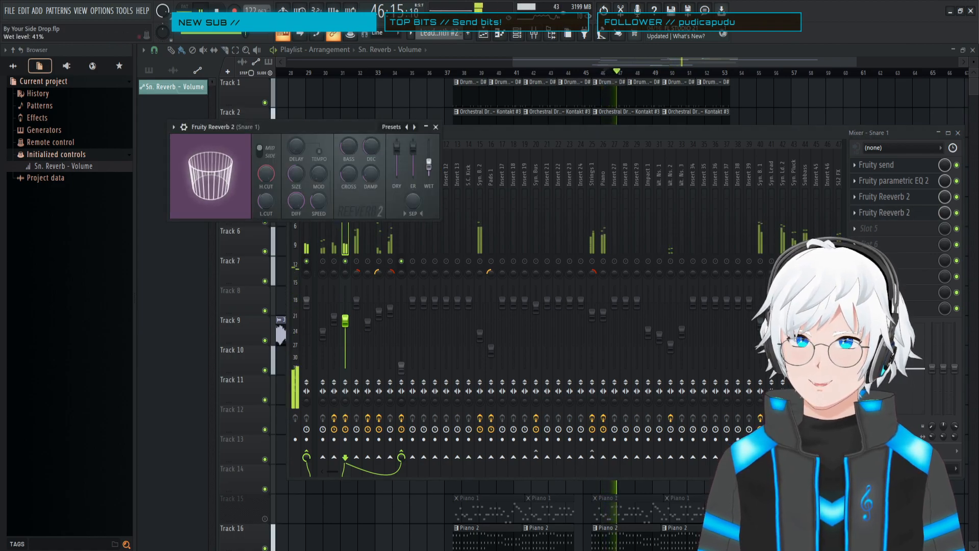
left_click(352, 263)
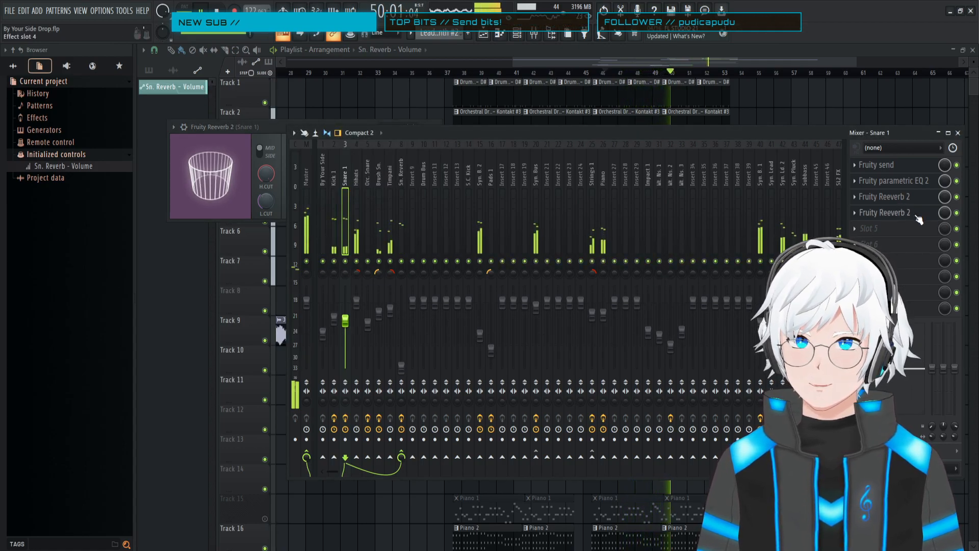
- Set the wet level of Snare 1's second Fruity Reeverb 2 to 39% and audition the mix from bar 46
left_click(897, 212)
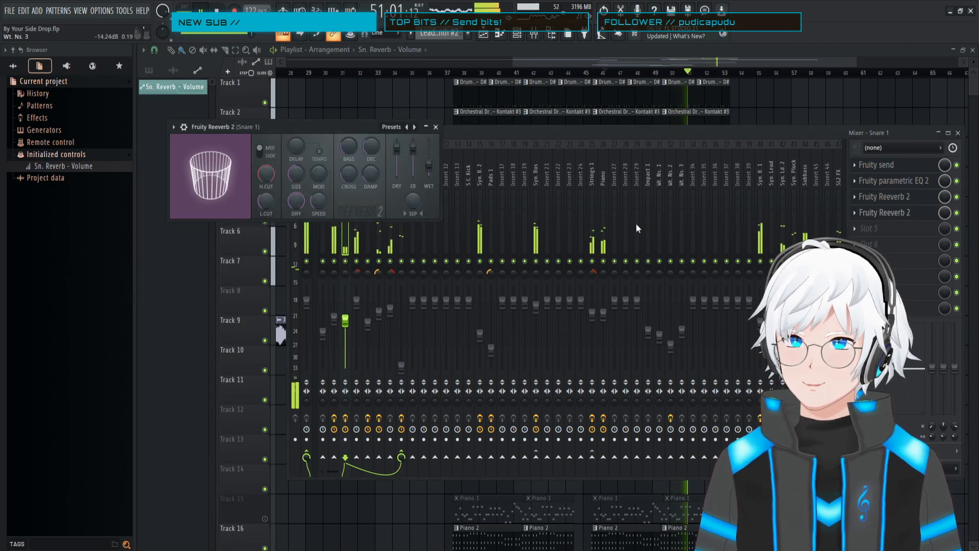
left_click_drag(428, 164, 429, 164)
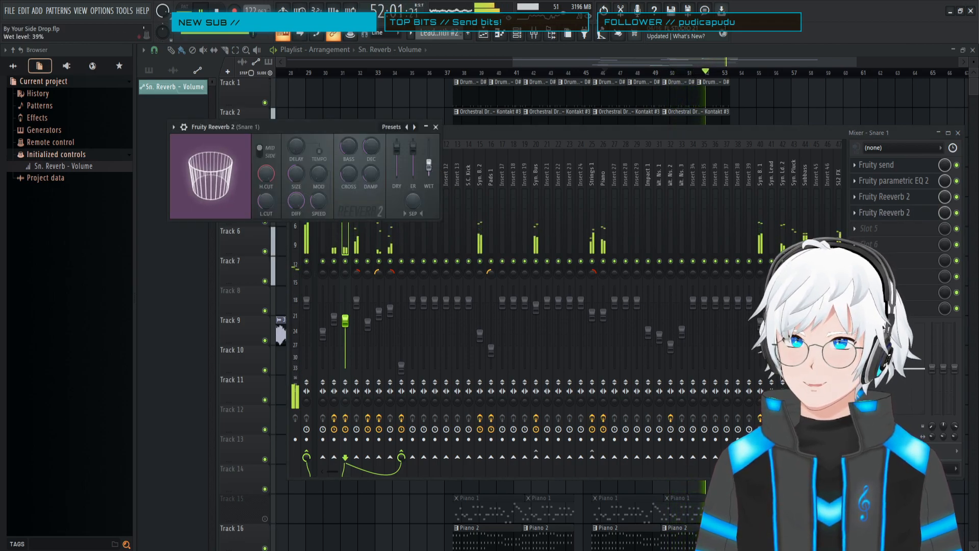
key("space")
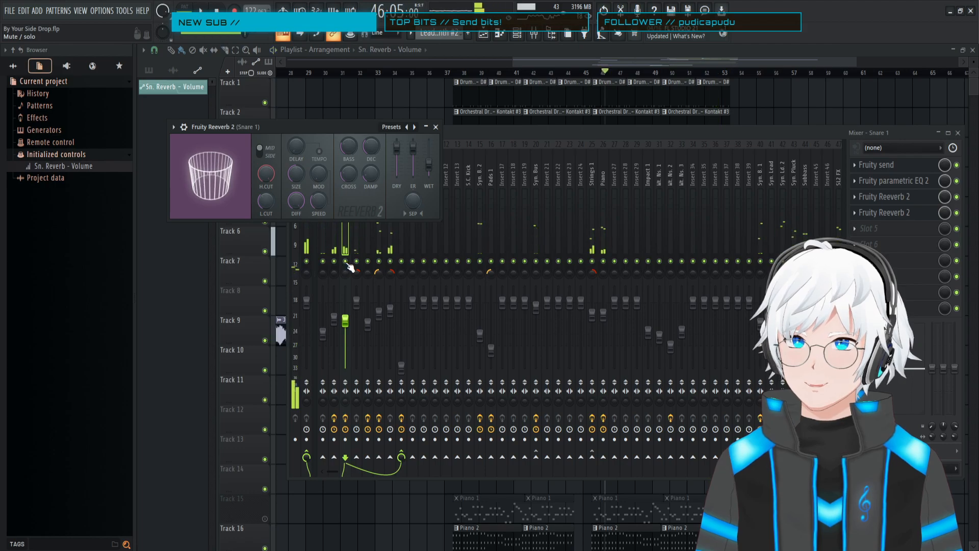
key("space")
left_click(589, 136)
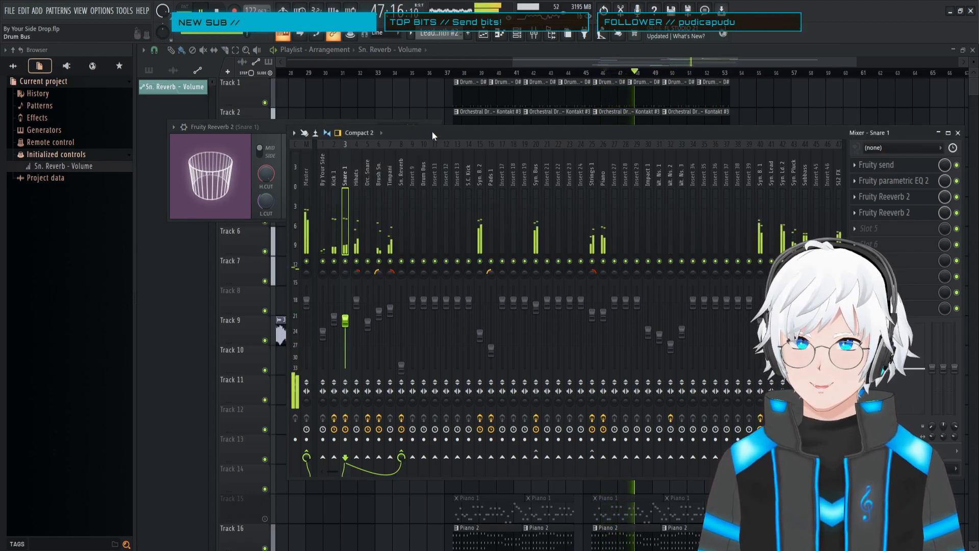
key("space")
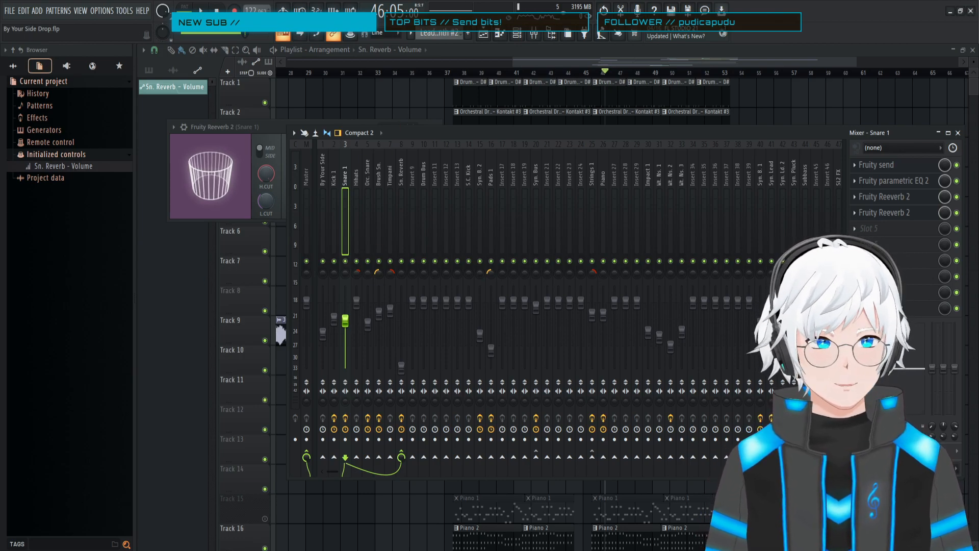
key("space")
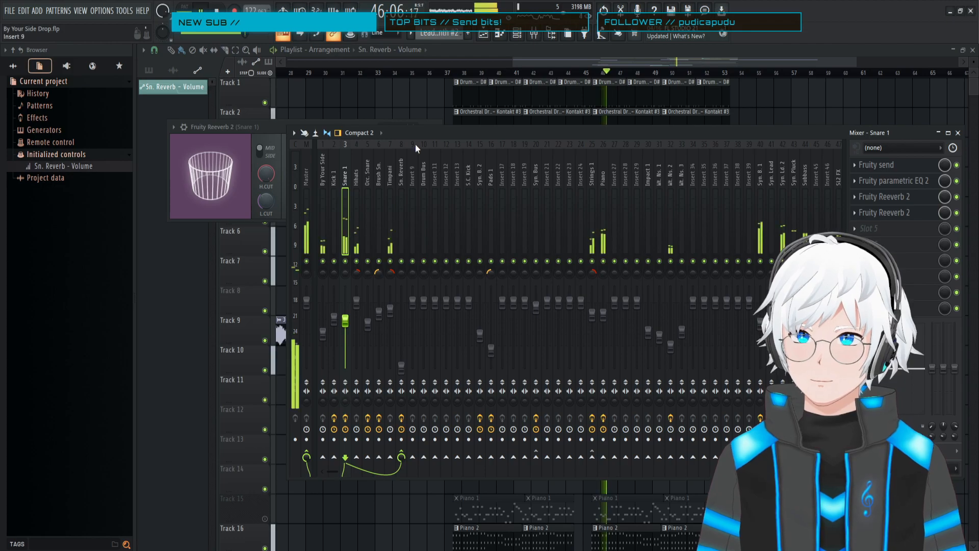
- Play the full drop from bar 37 in the playlist to check the mix, and save the project
left_click(495, 51)
key("space")
left_click(449, 73)
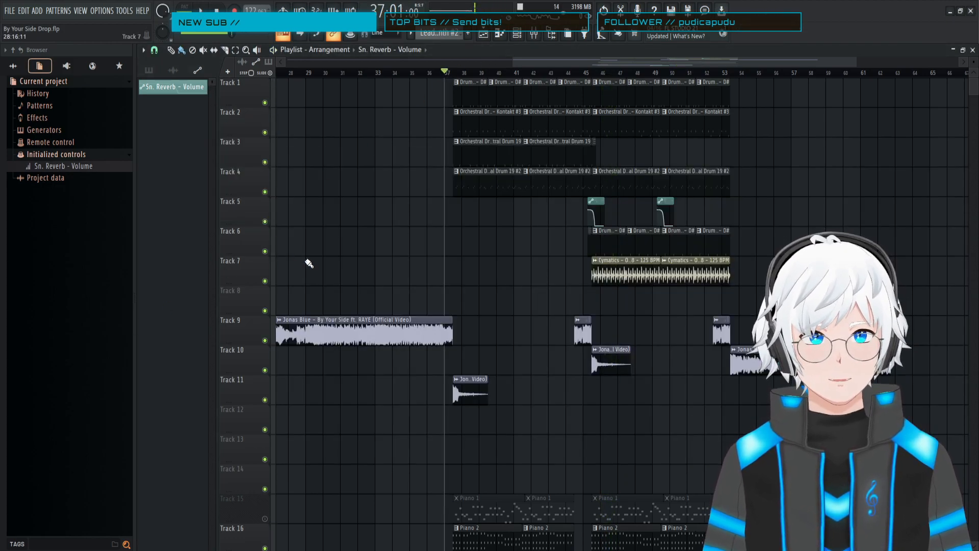
key("space")
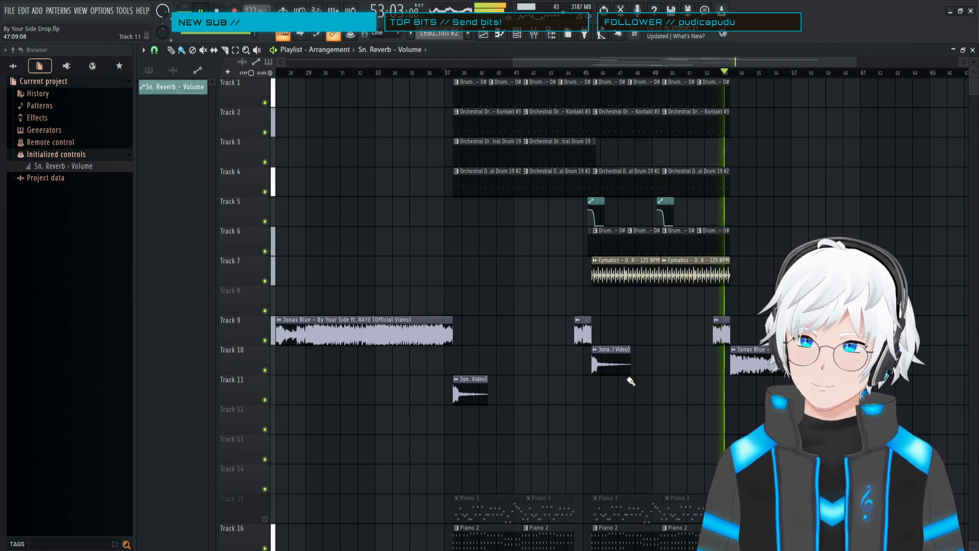
key("space")
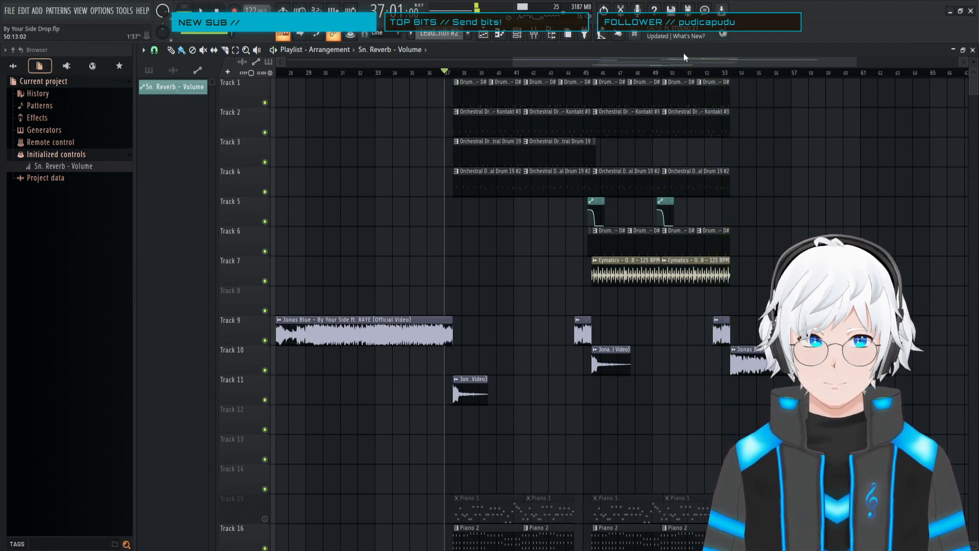
key("ctrl+s")
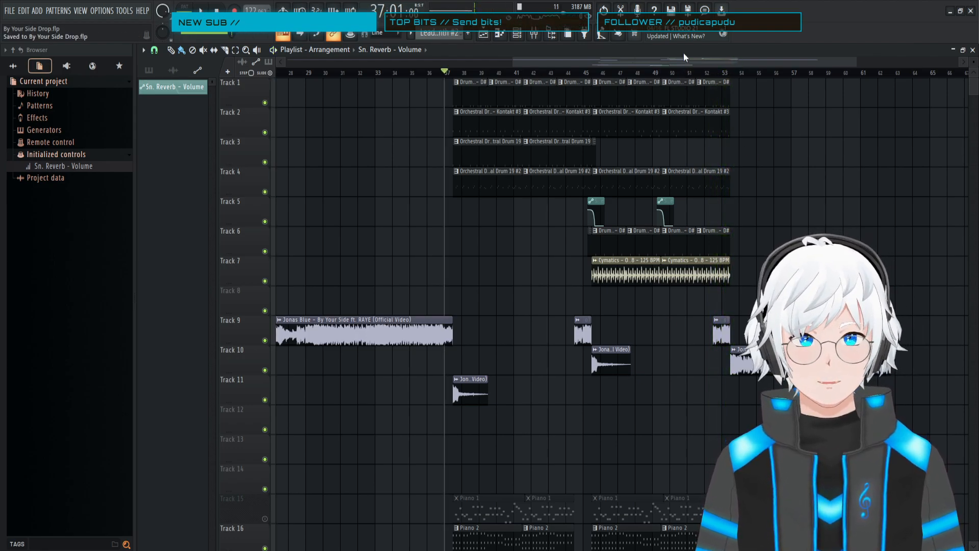